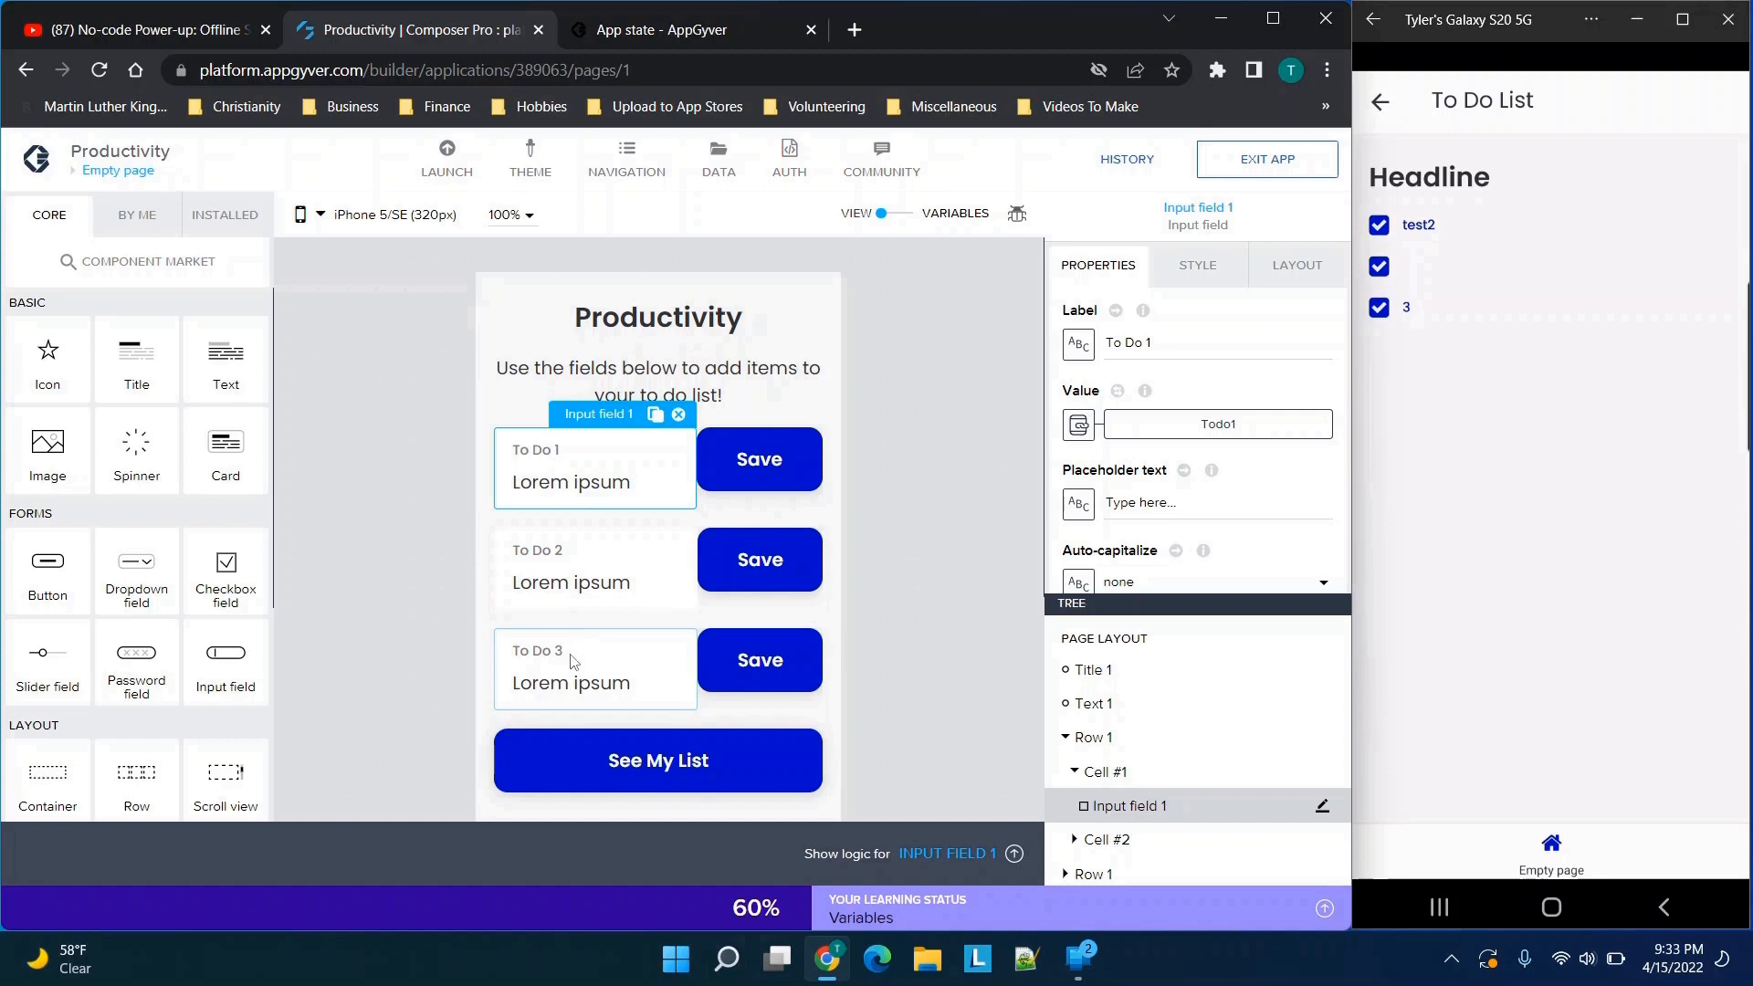
Review the three to-do input fields, their Save buttons and the See My List button on the Productivity page
click(909, 549)
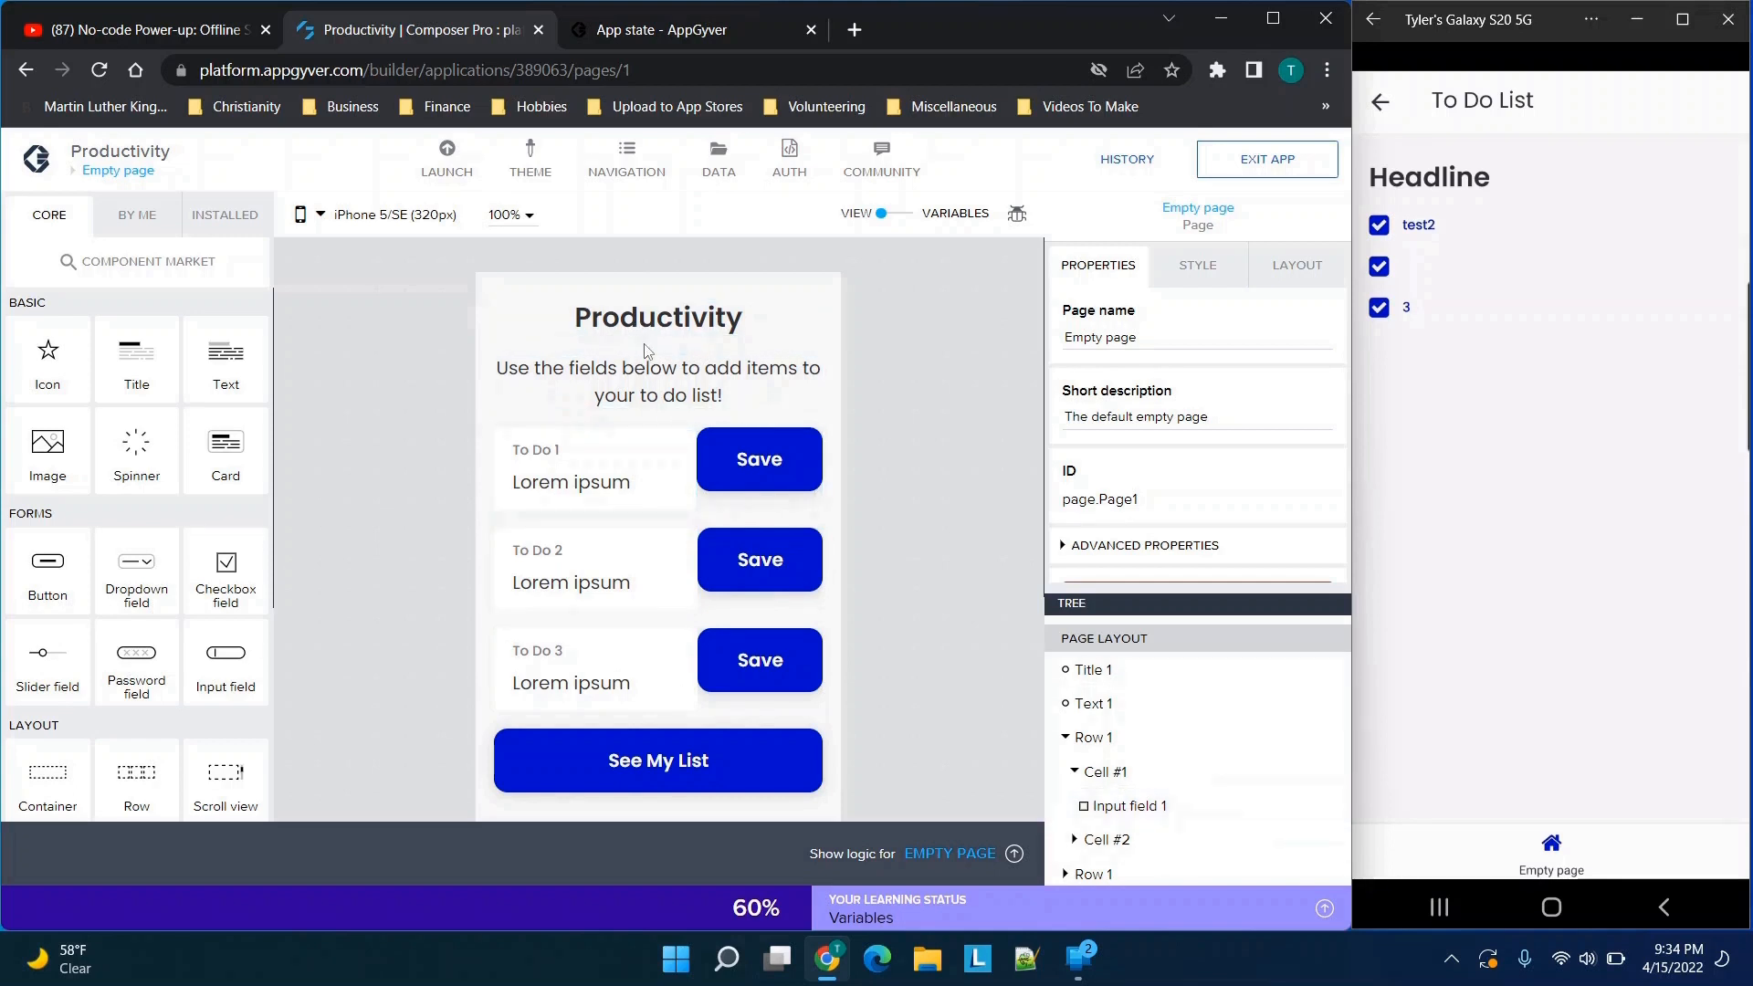
click(611, 469)
click(758, 459)
click(594, 575)
click(752, 569)
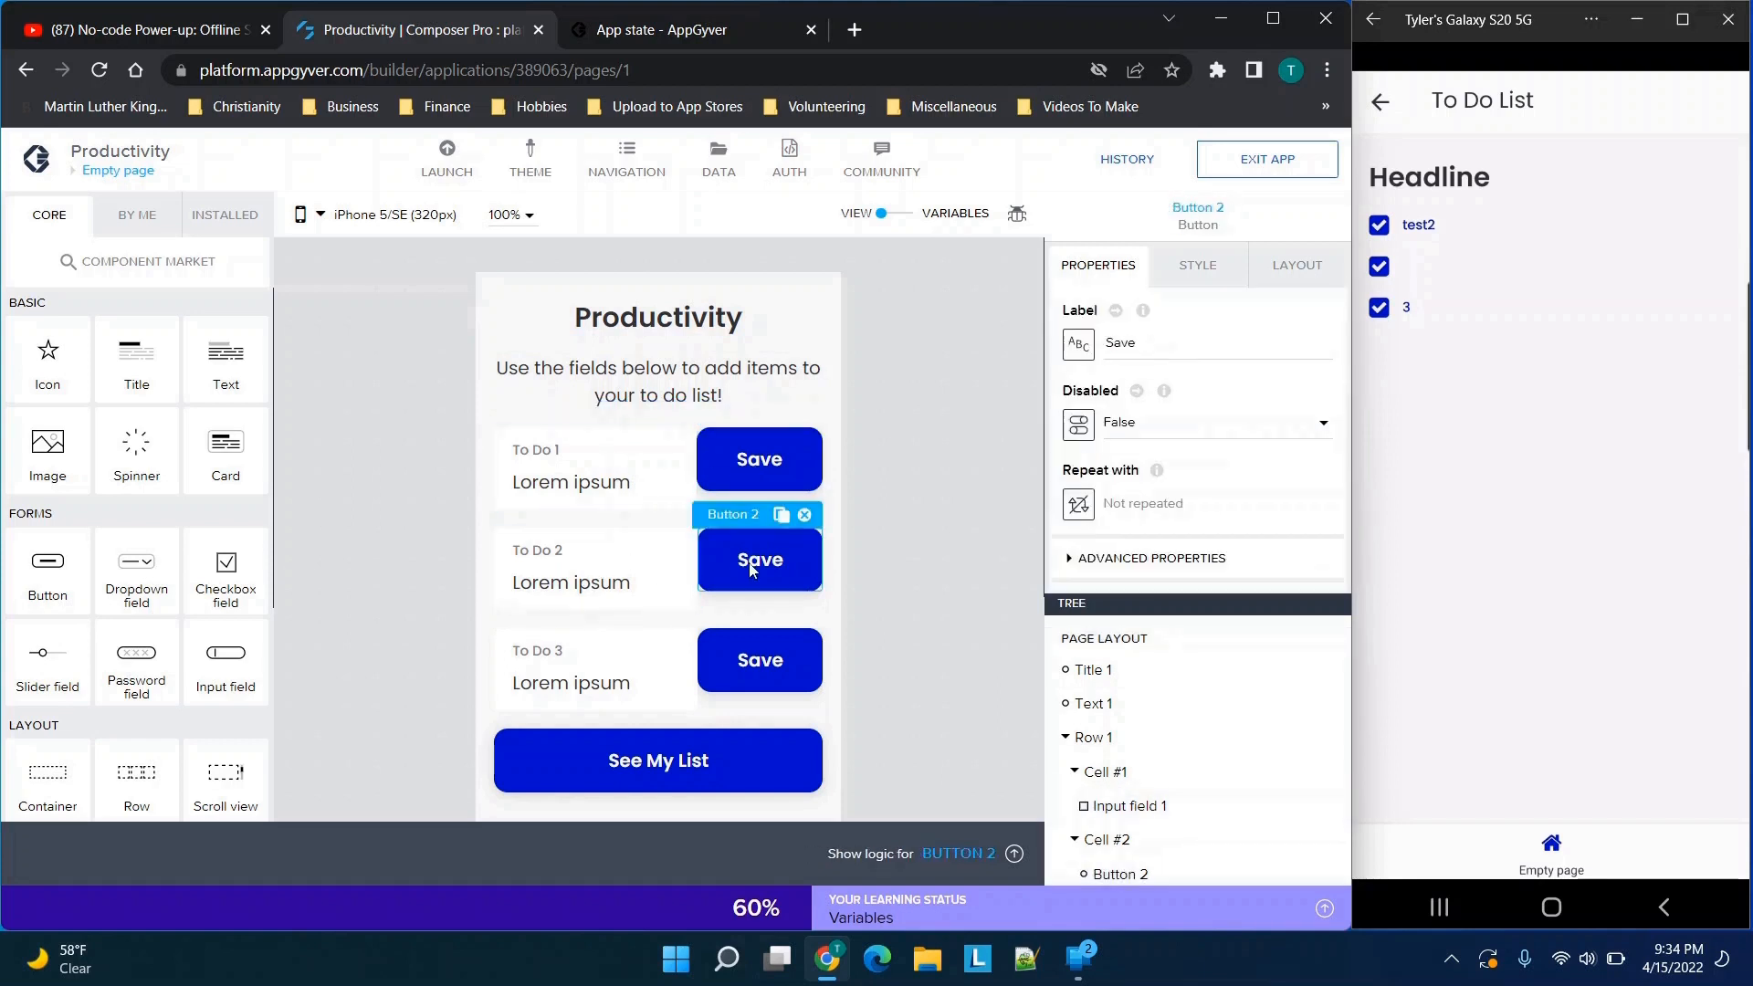
click(593, 676)
click(776, 676)
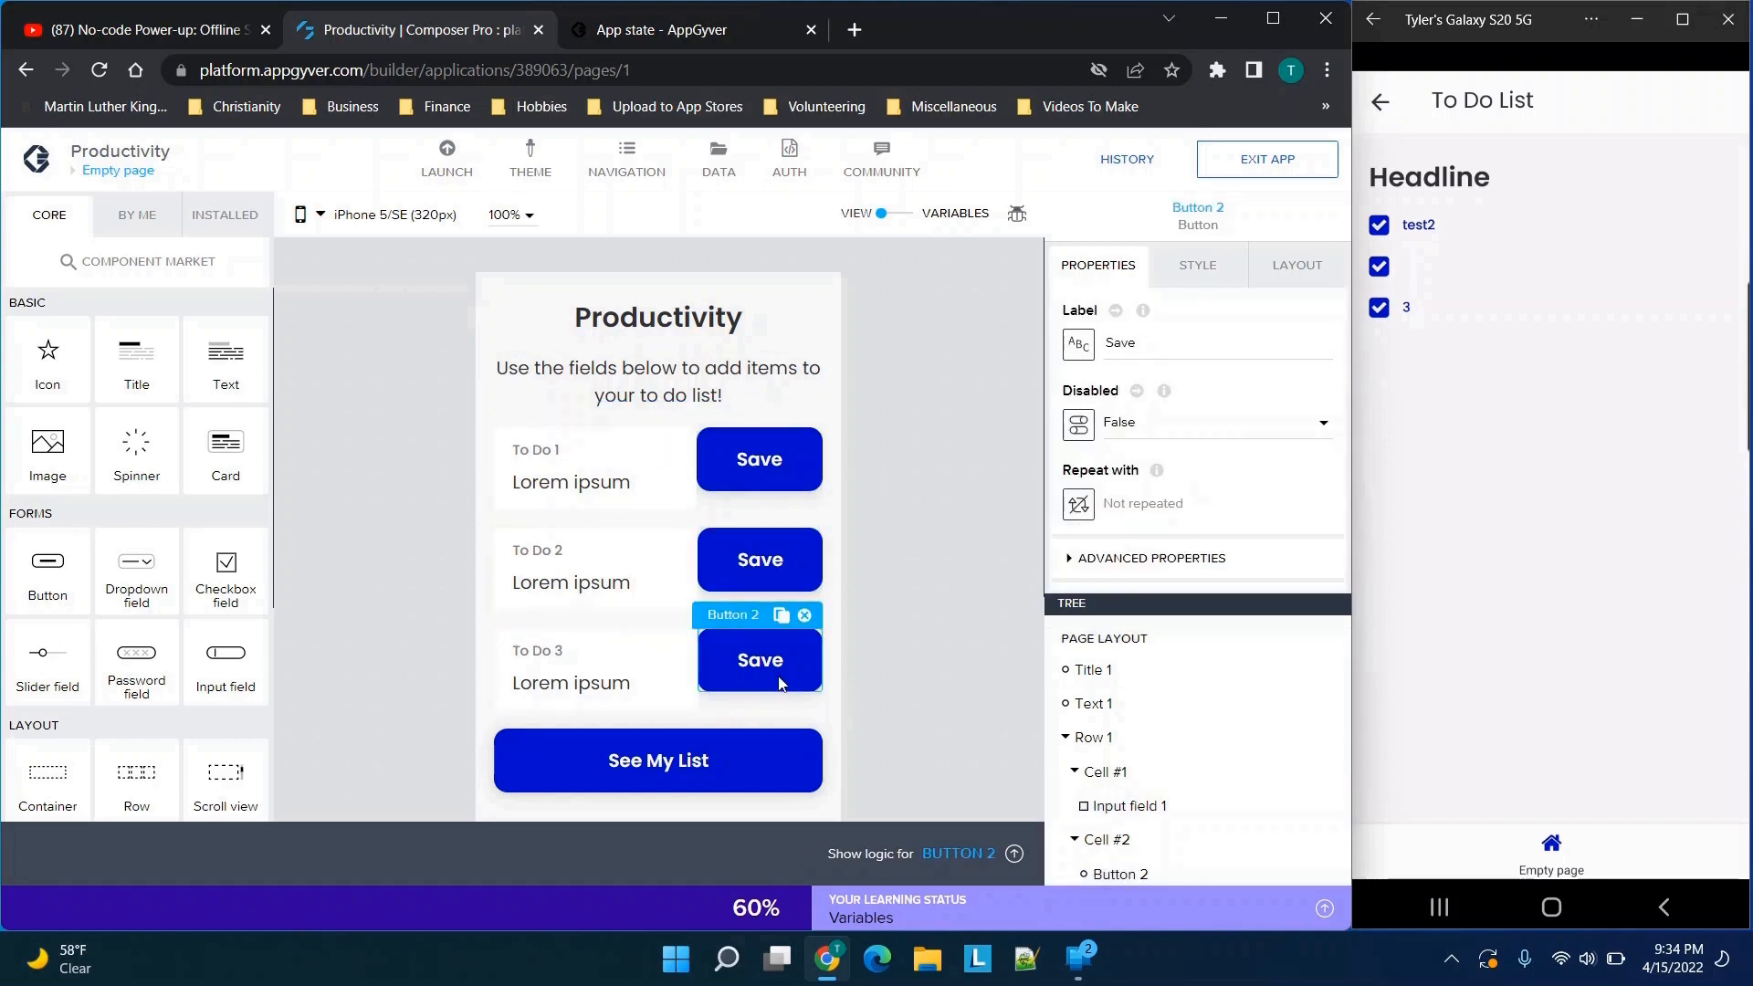
click(679, 764)
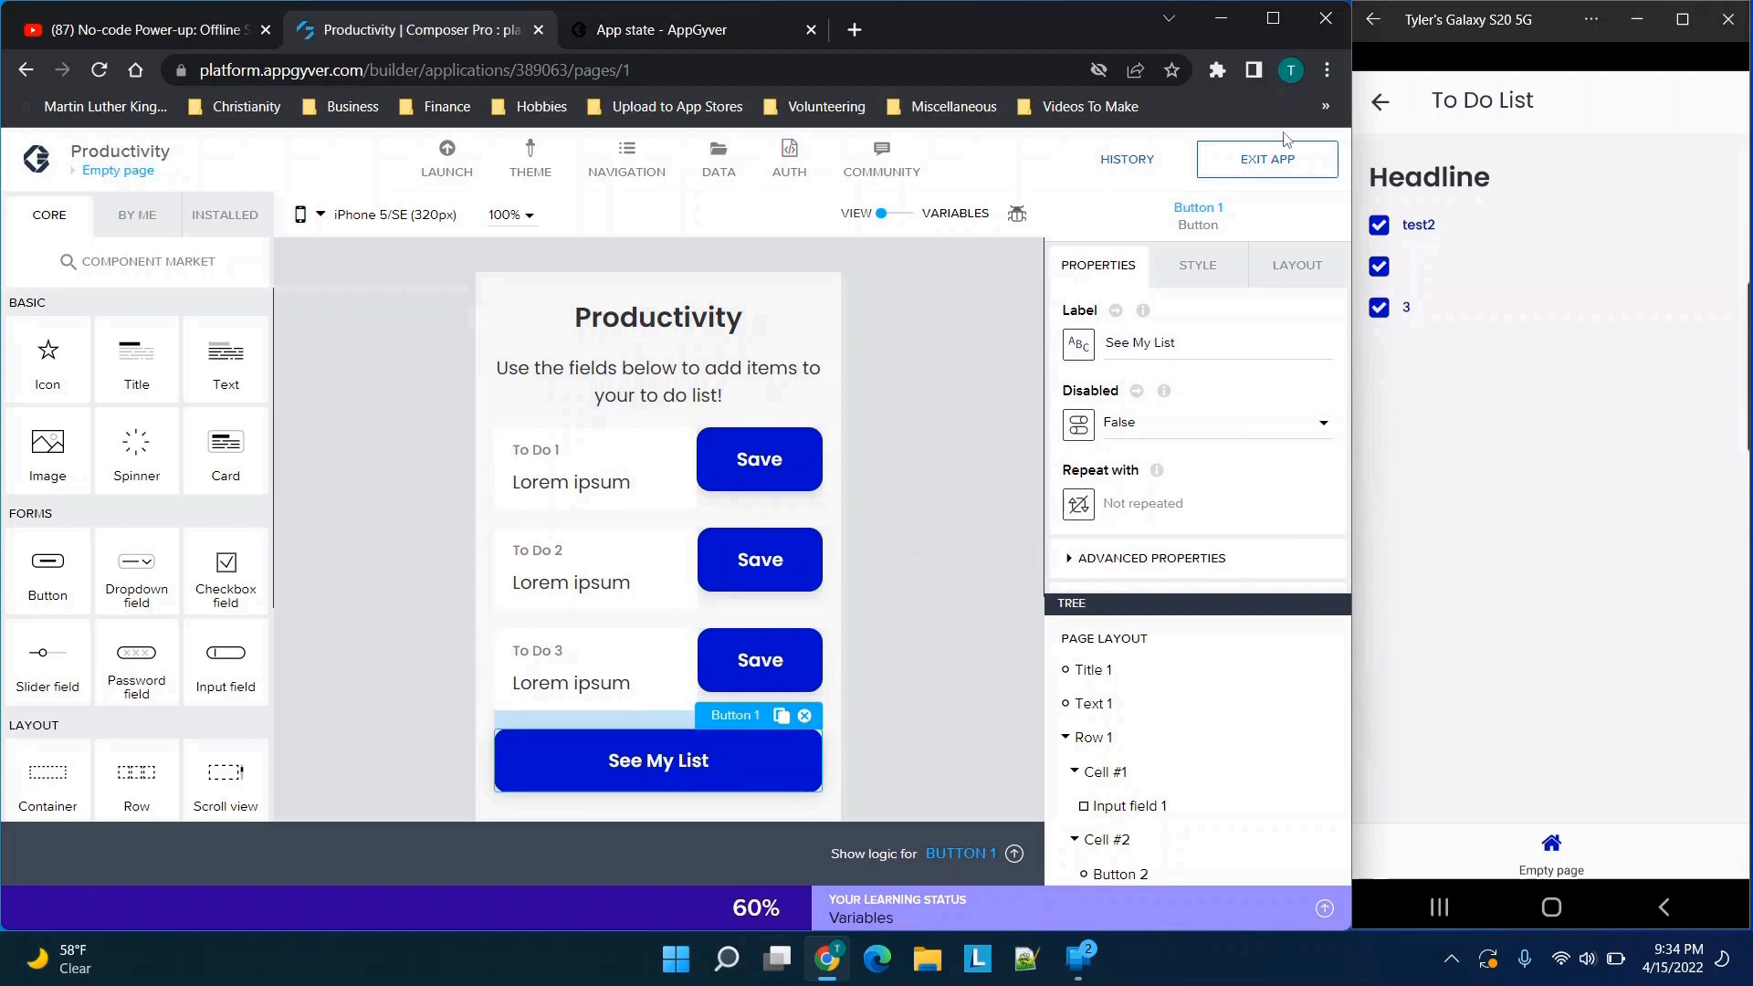
In the phone preview, return to the first page and fill To Do 1, 2 and 3 with 1, 2 and 3
click(1373, 117)
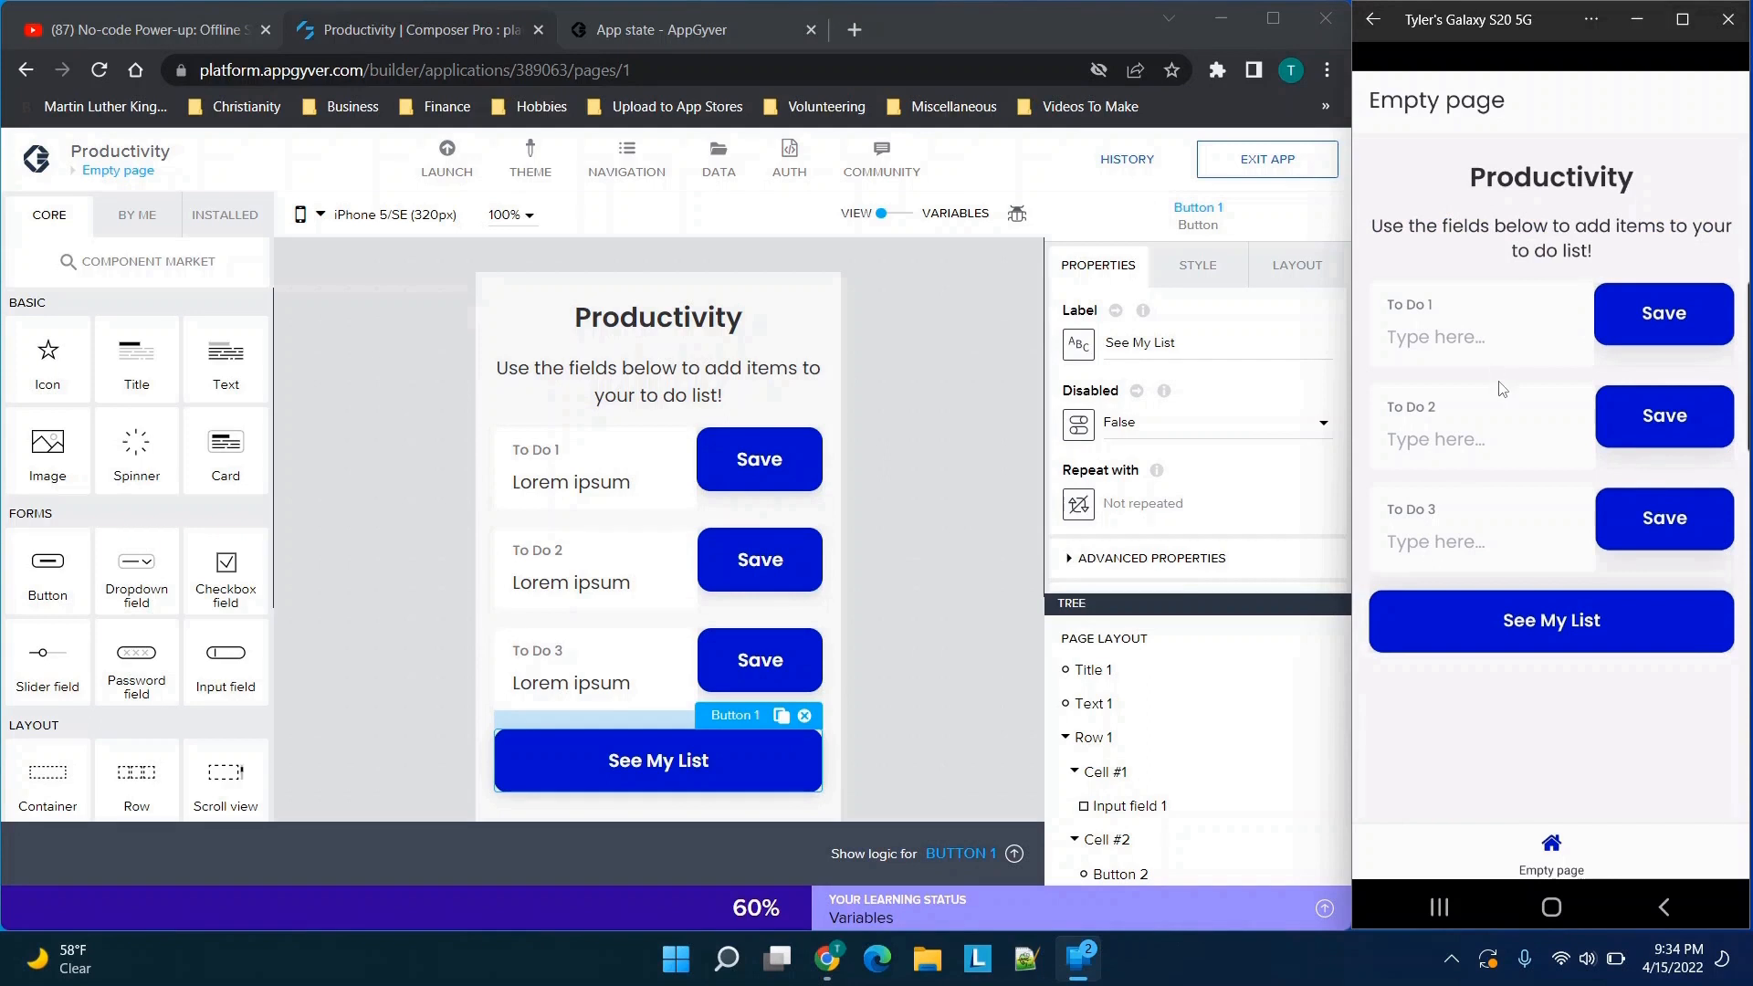
click(1468, 354)
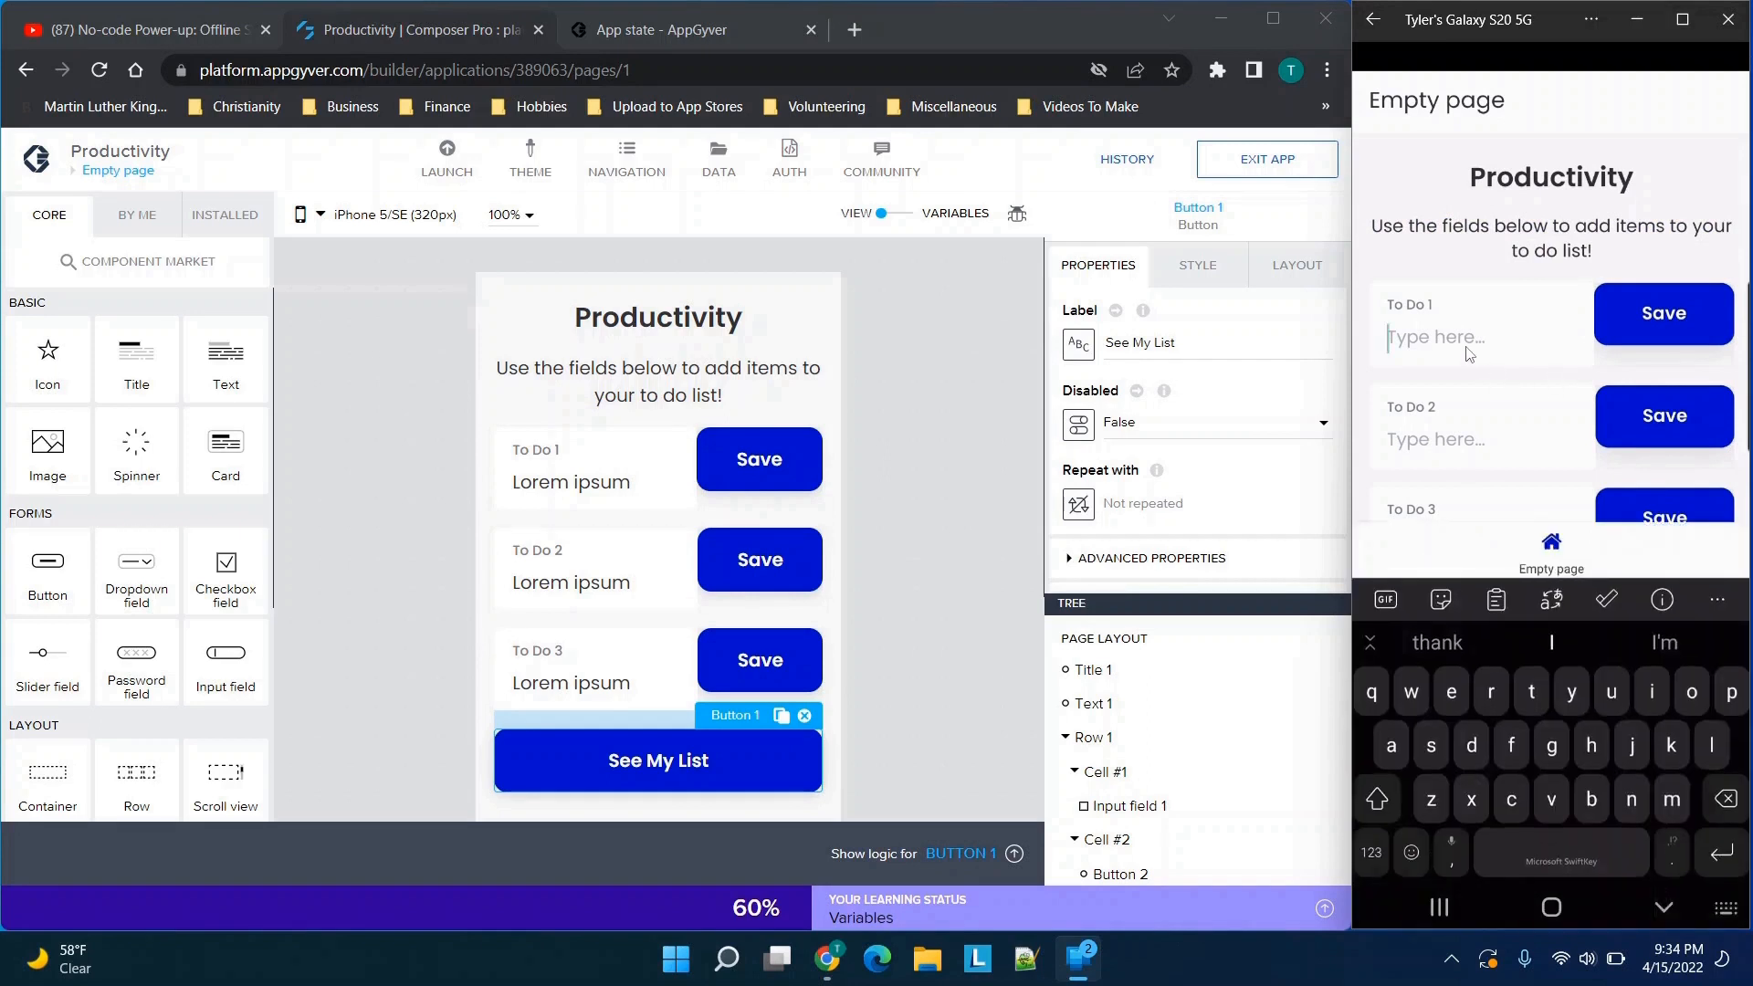
text(1)
click(1440, 438)
text(2)
click(1429, 540)
text(3)
Save all three to-do entries in the phone preview and open the to-do list page
click(1643, 321)
click(1685, 428)
click(1667, 512)
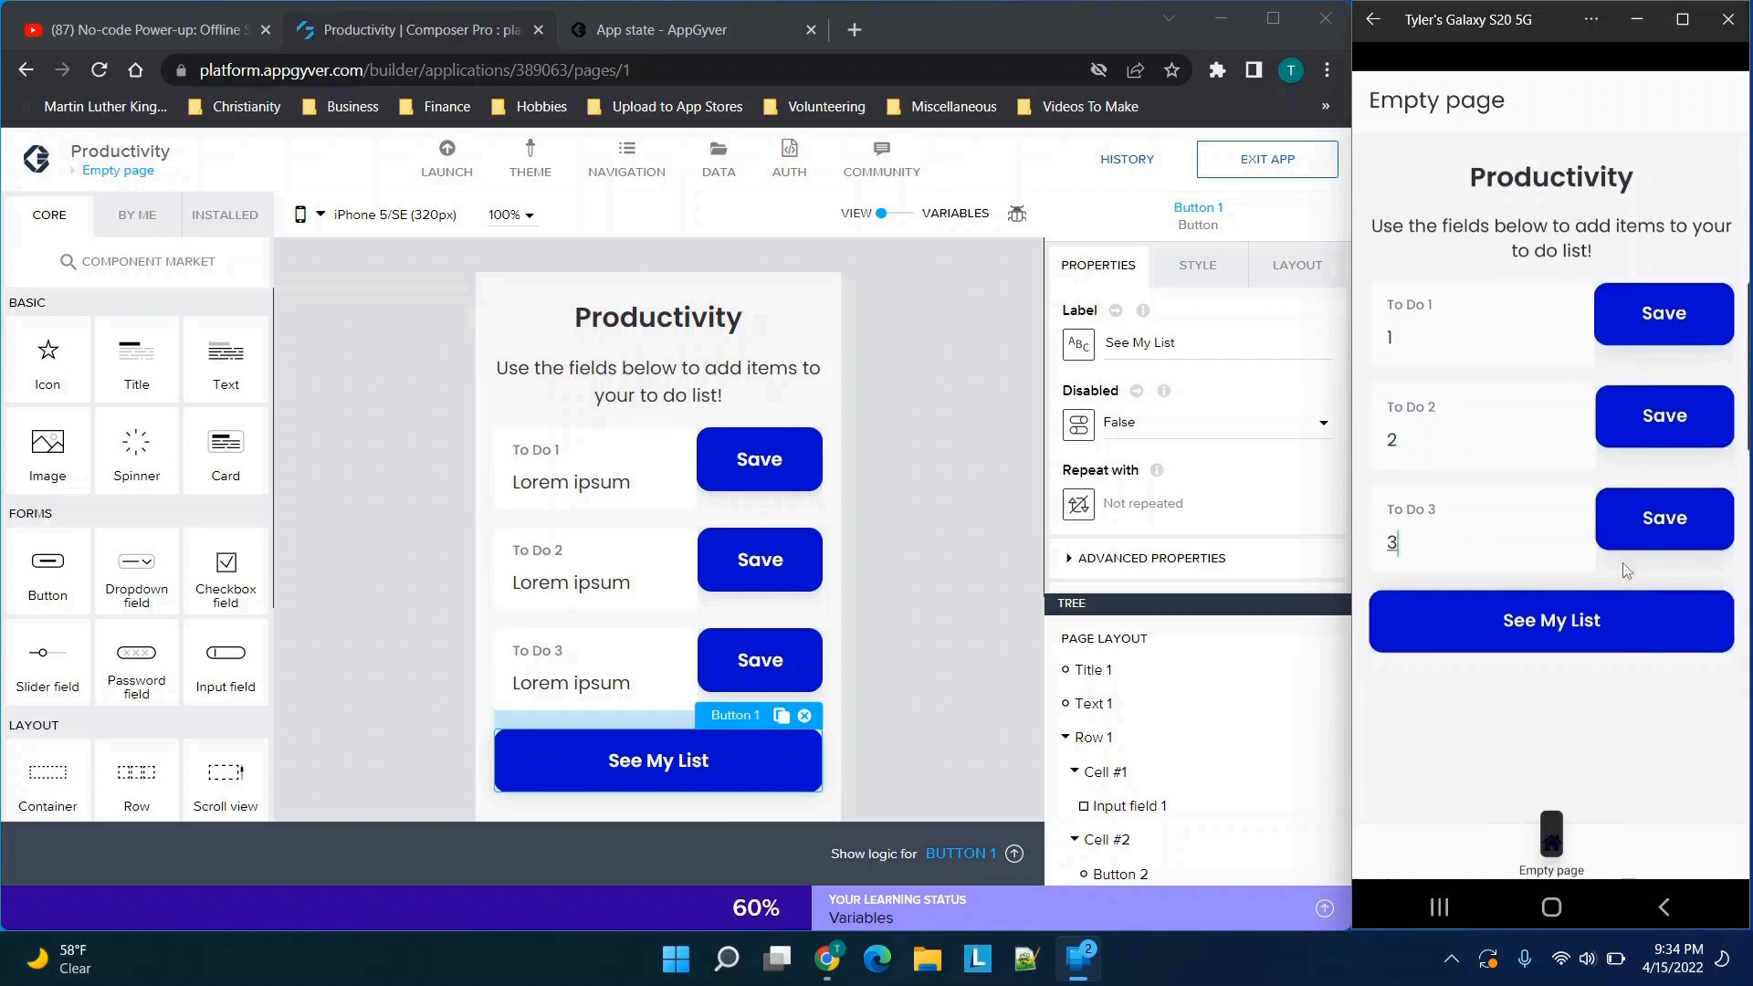
click(1561, 623)
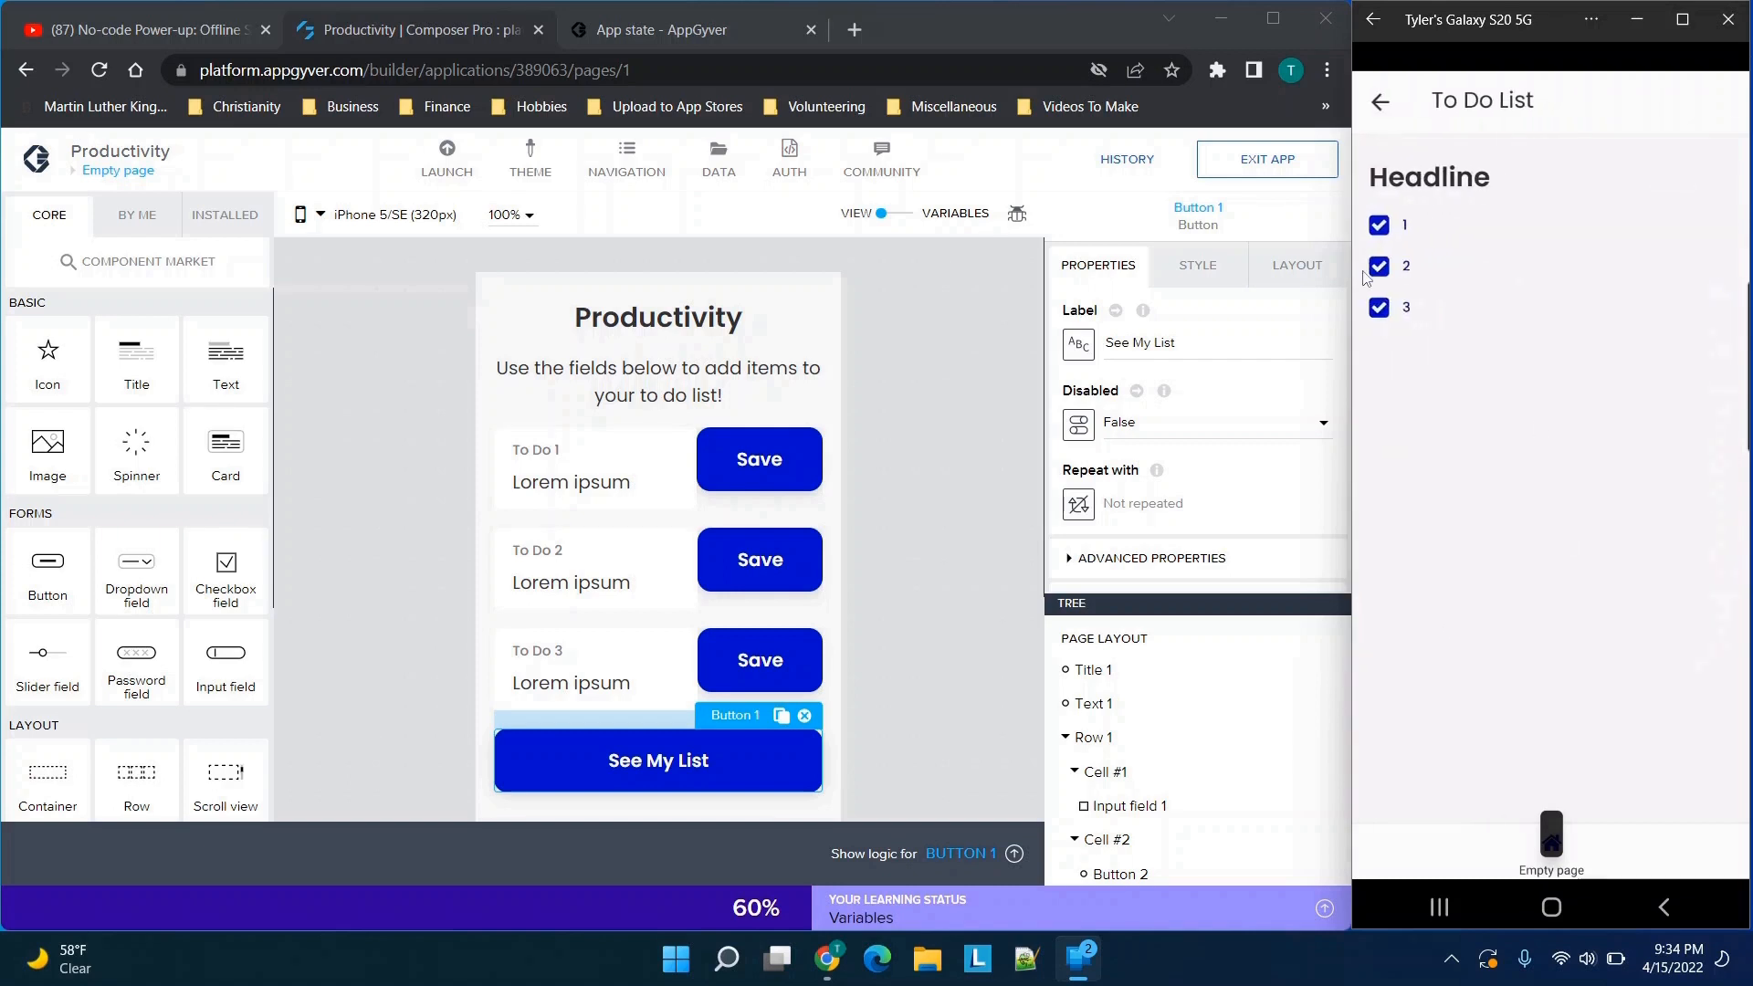
Test the checkboxes of the three list items in the phone preview and return to the first page
click(1383, 229)
click(1383, 231)
click(1379, 267)
click(1380, 309)
click(1386, 106)
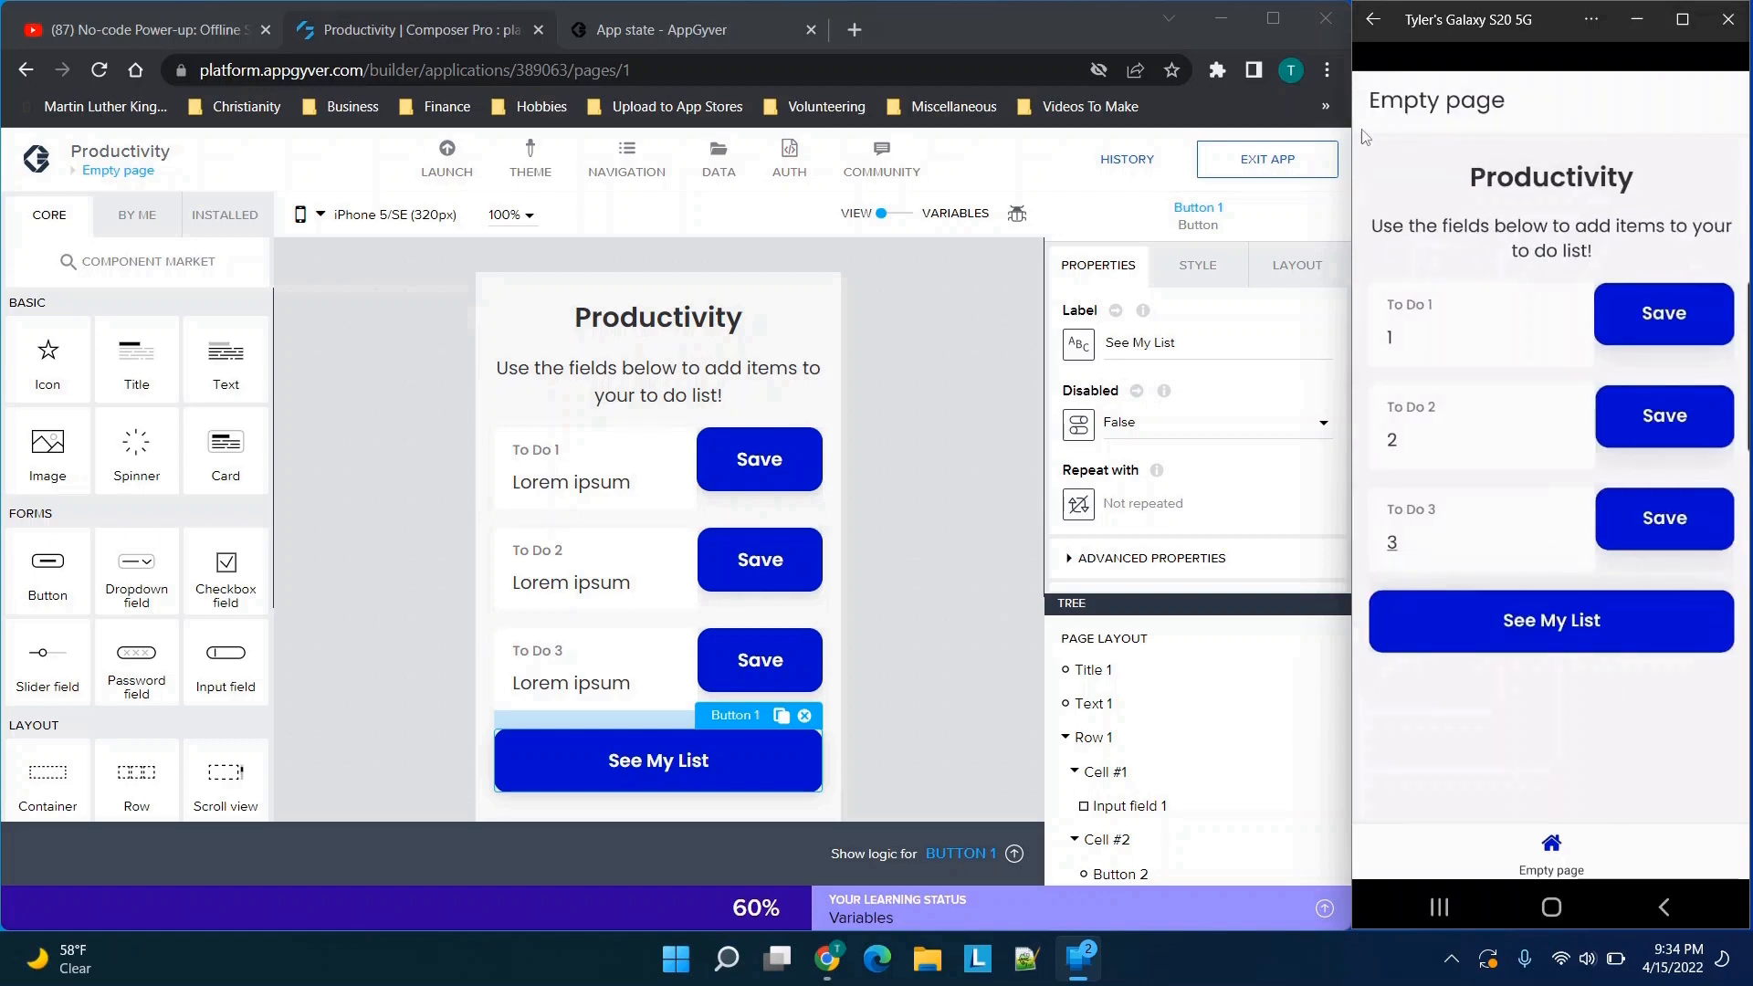
Exit and reopen the Productivity app on the phone, and open its list to check which entries were stored
click(1372, 25)
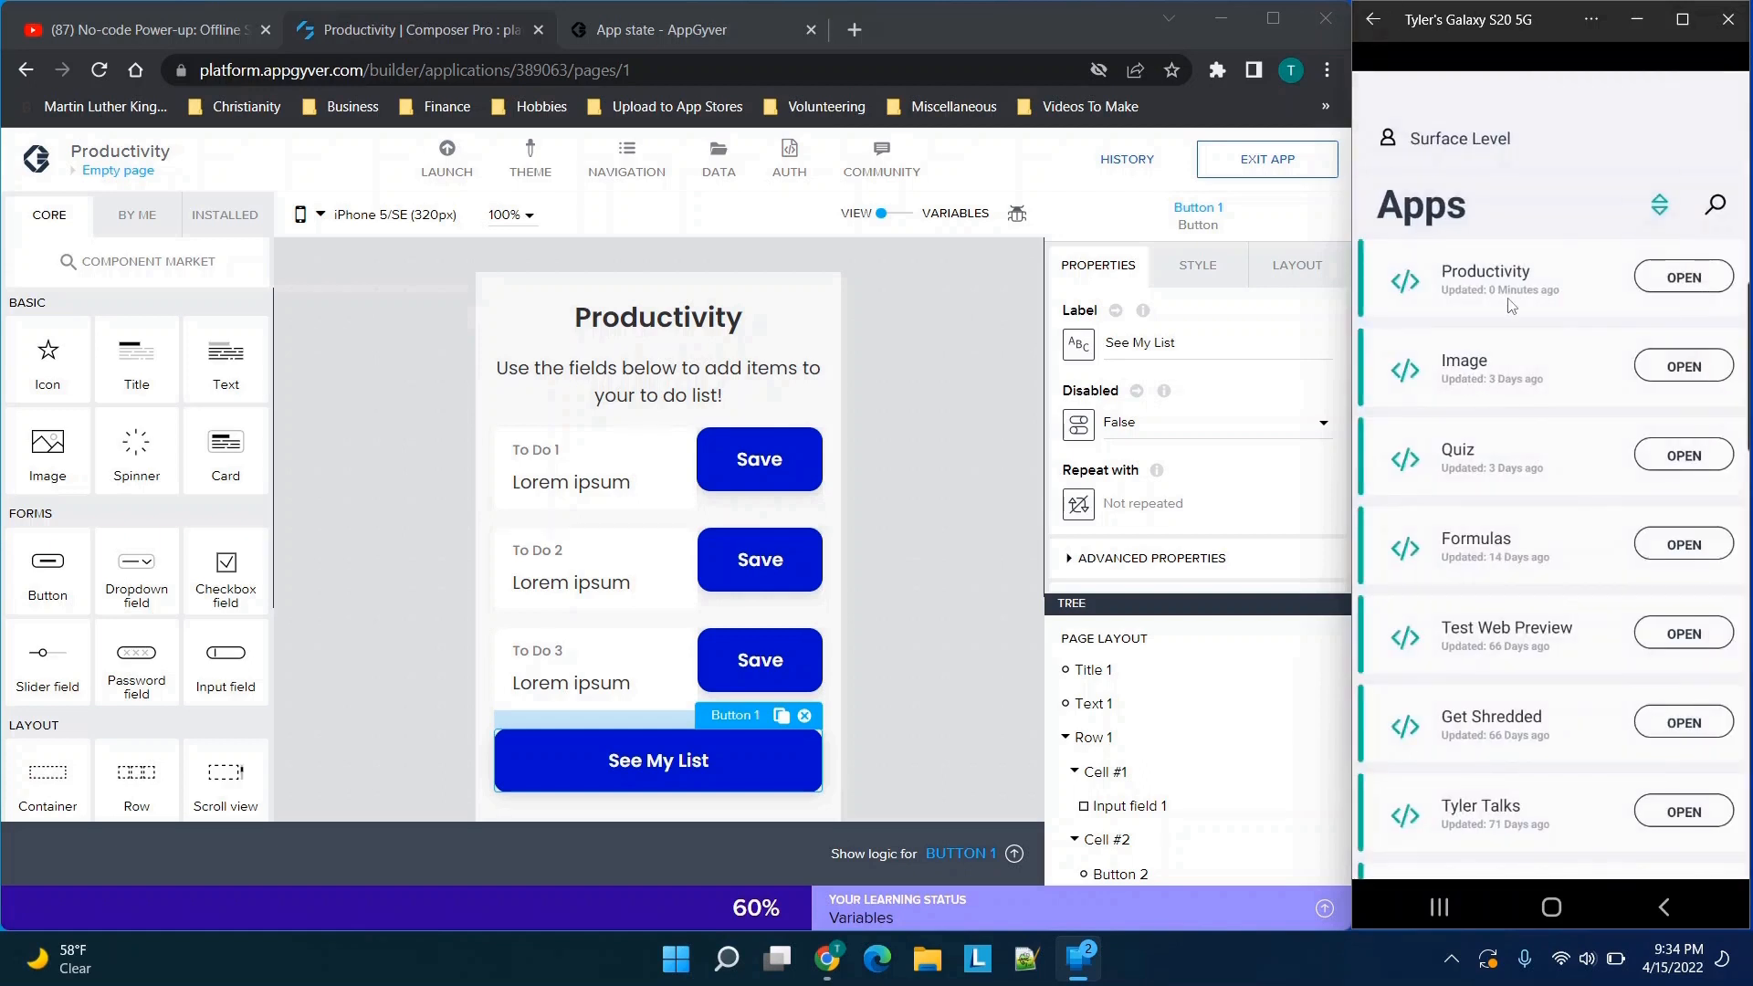
click(1490, 281)
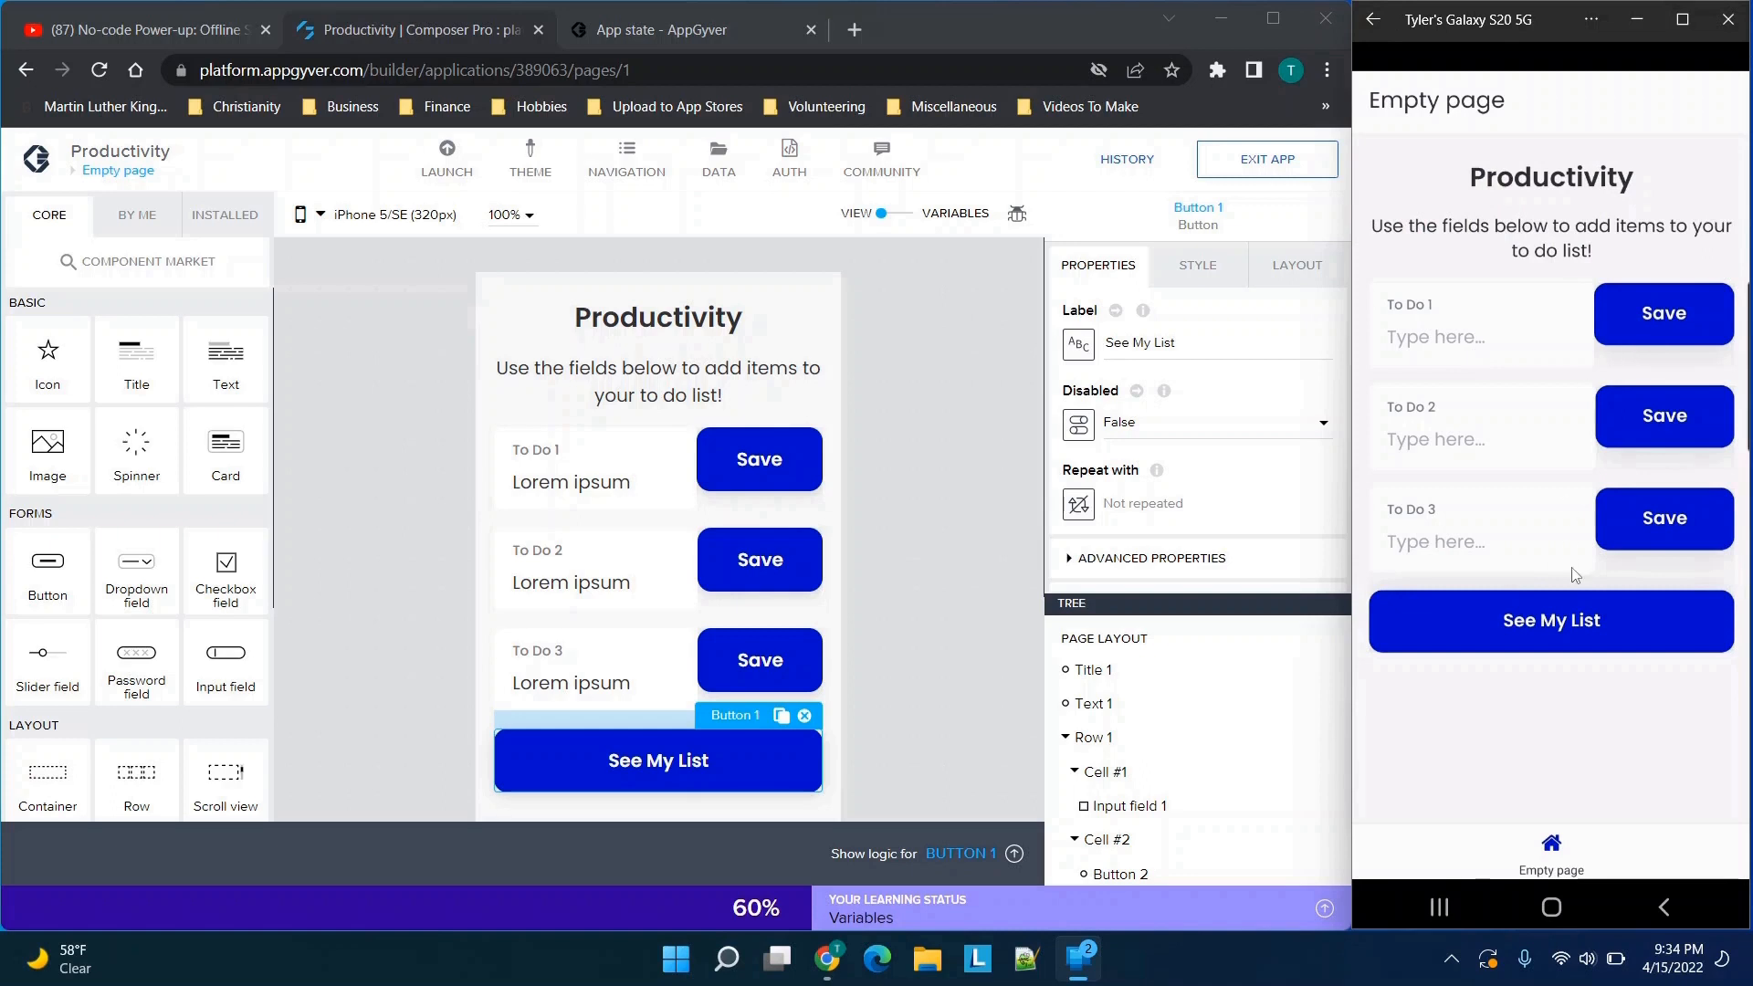
click(1528, 632)
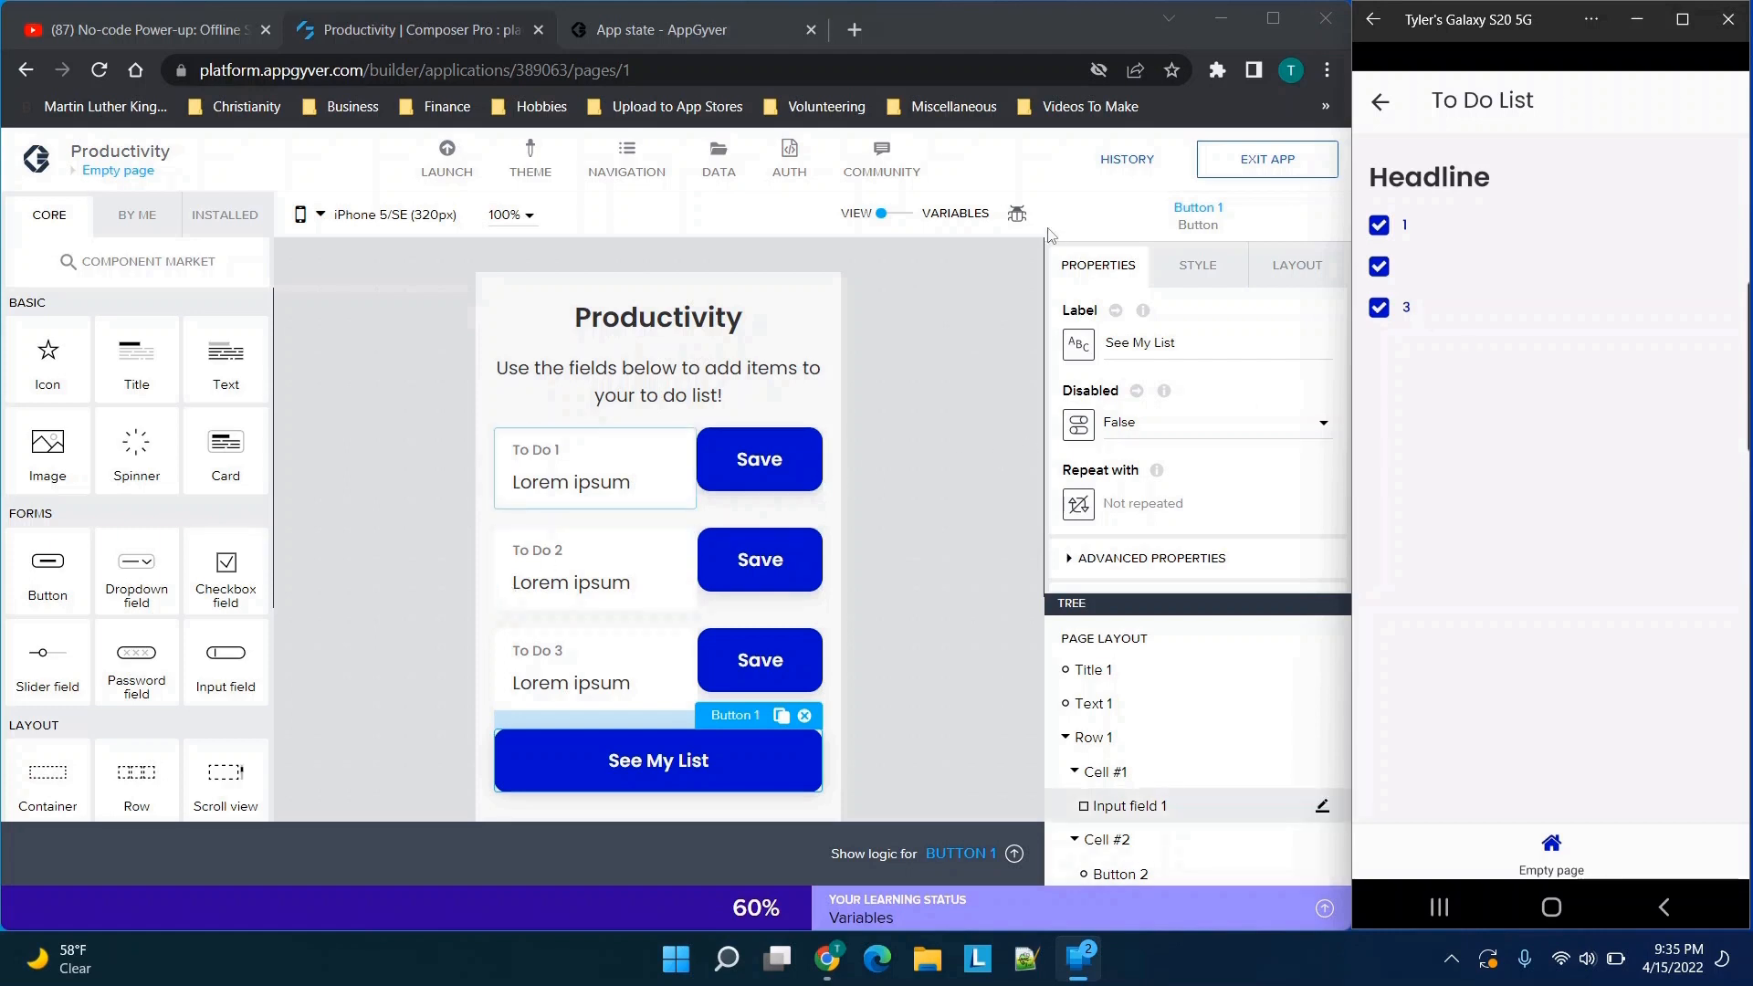
Inspect the value bindings of the To Do 1 and To Do 2 input fields, leaving them as they are
click(562, 493)
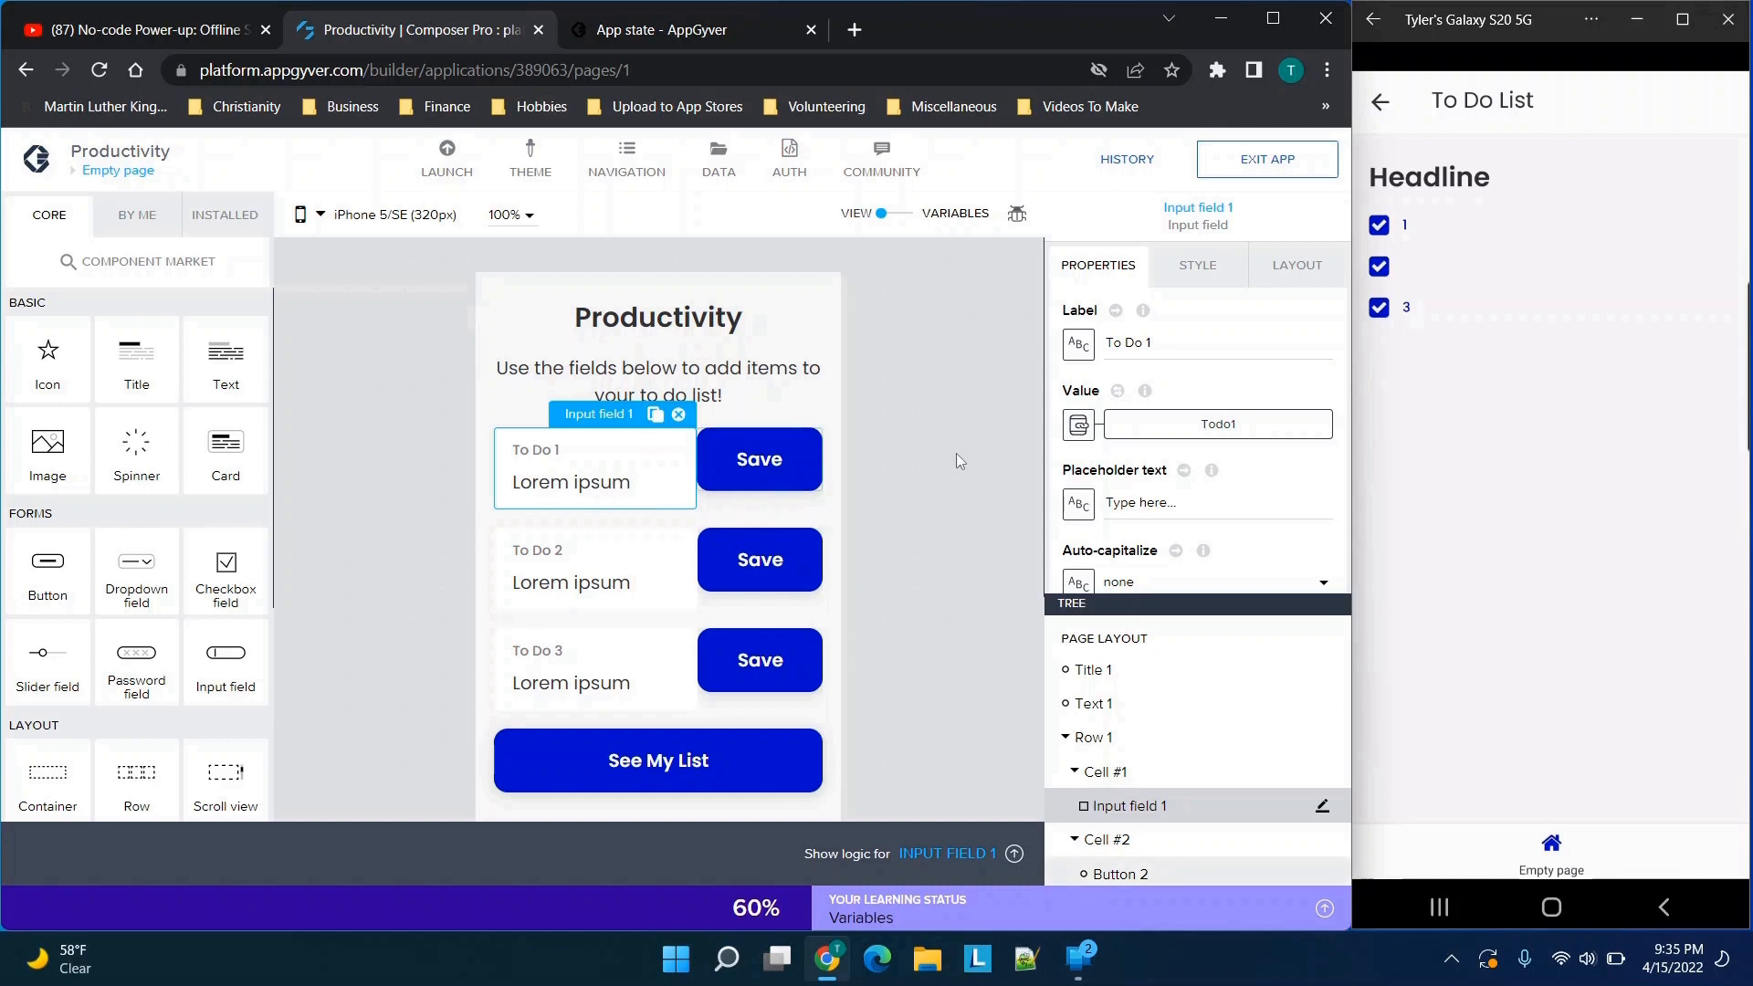
click(636, 558)
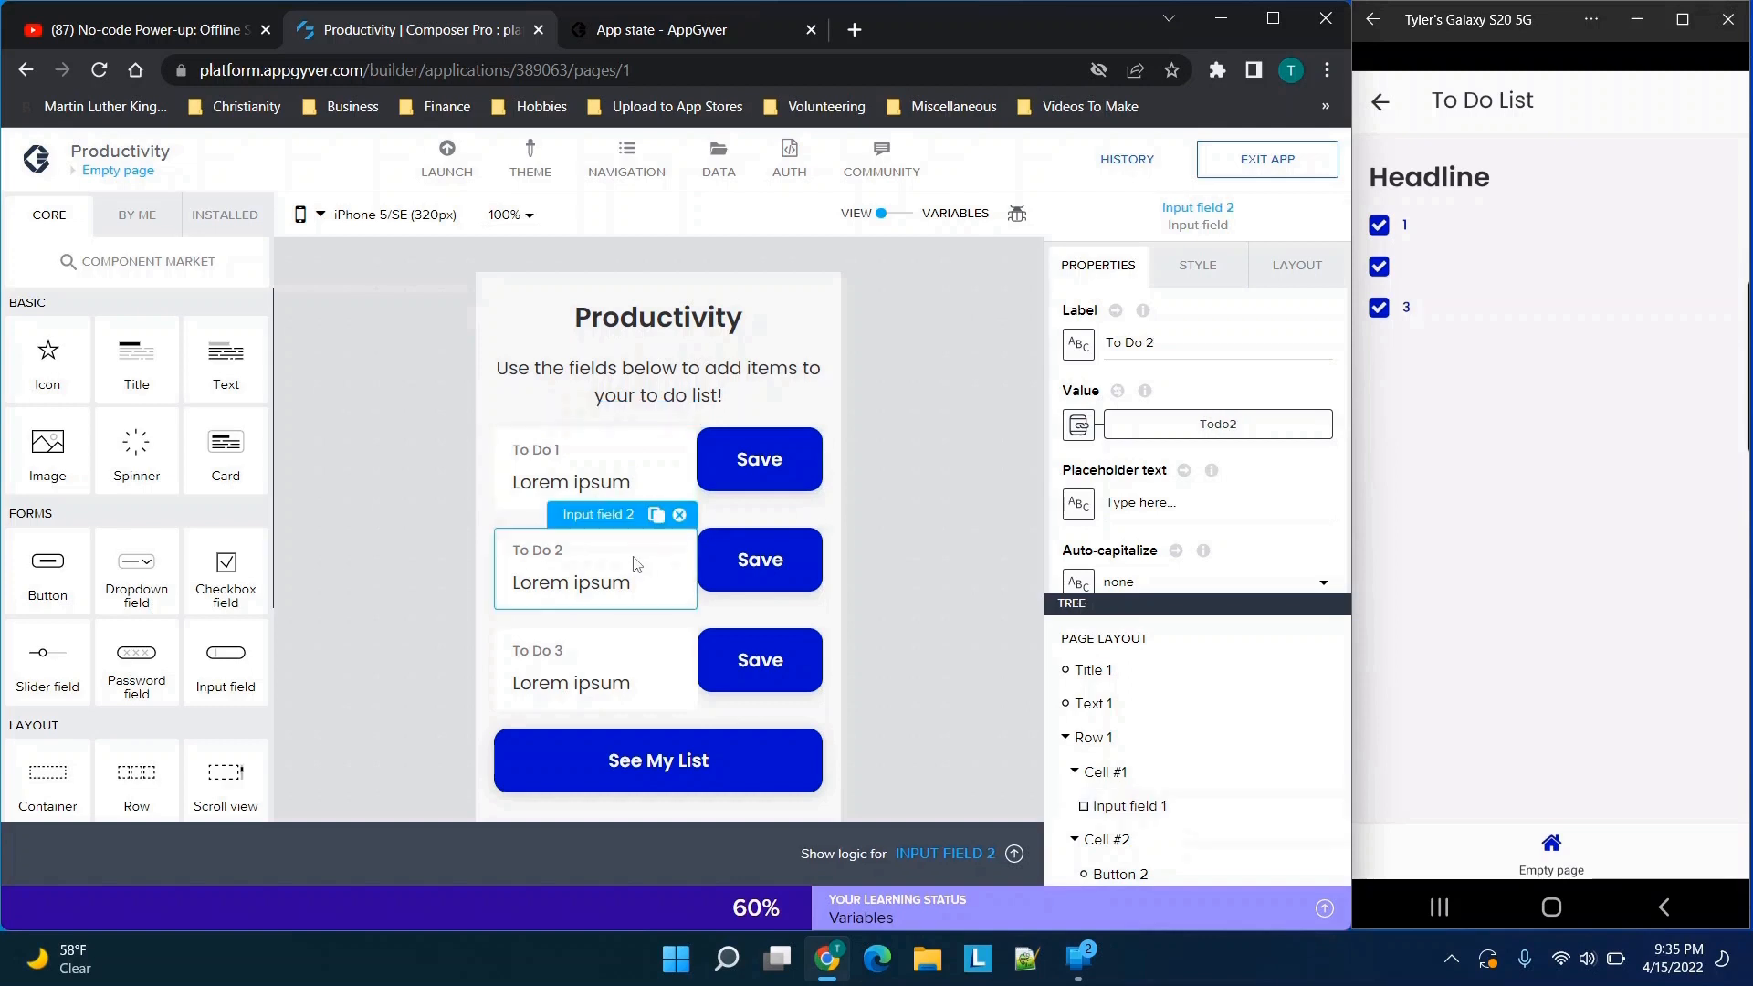
click(1146, 429)
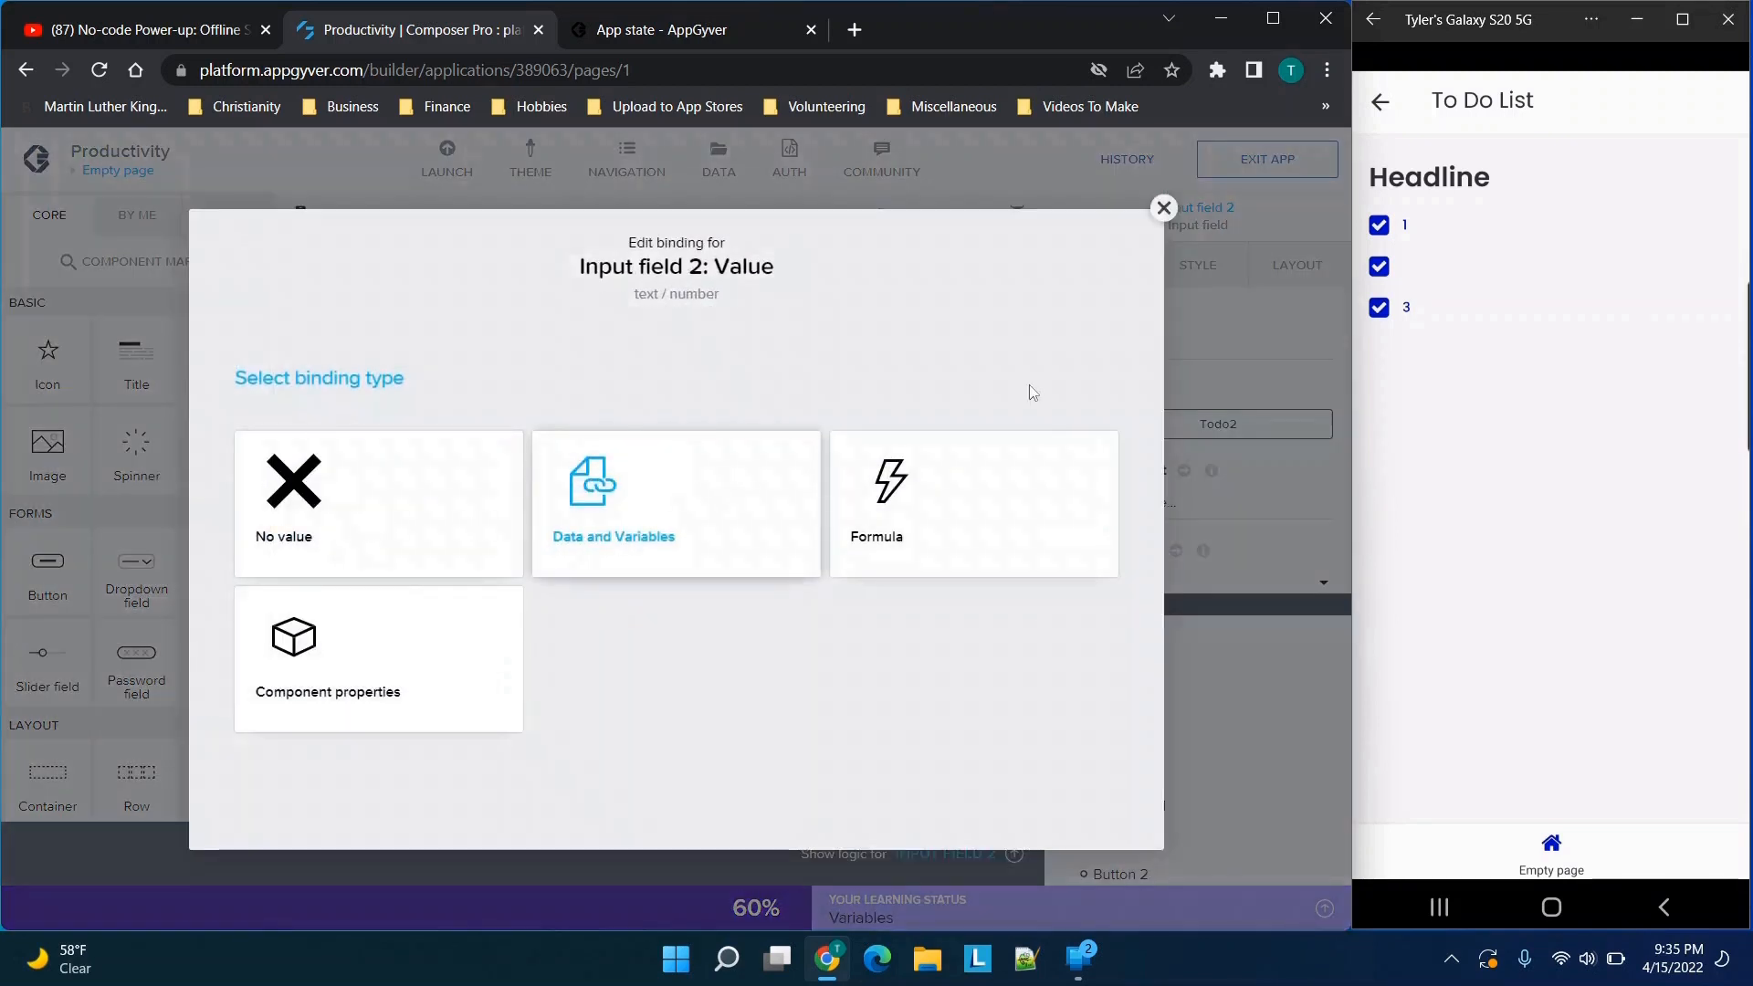
click(1163, 209)
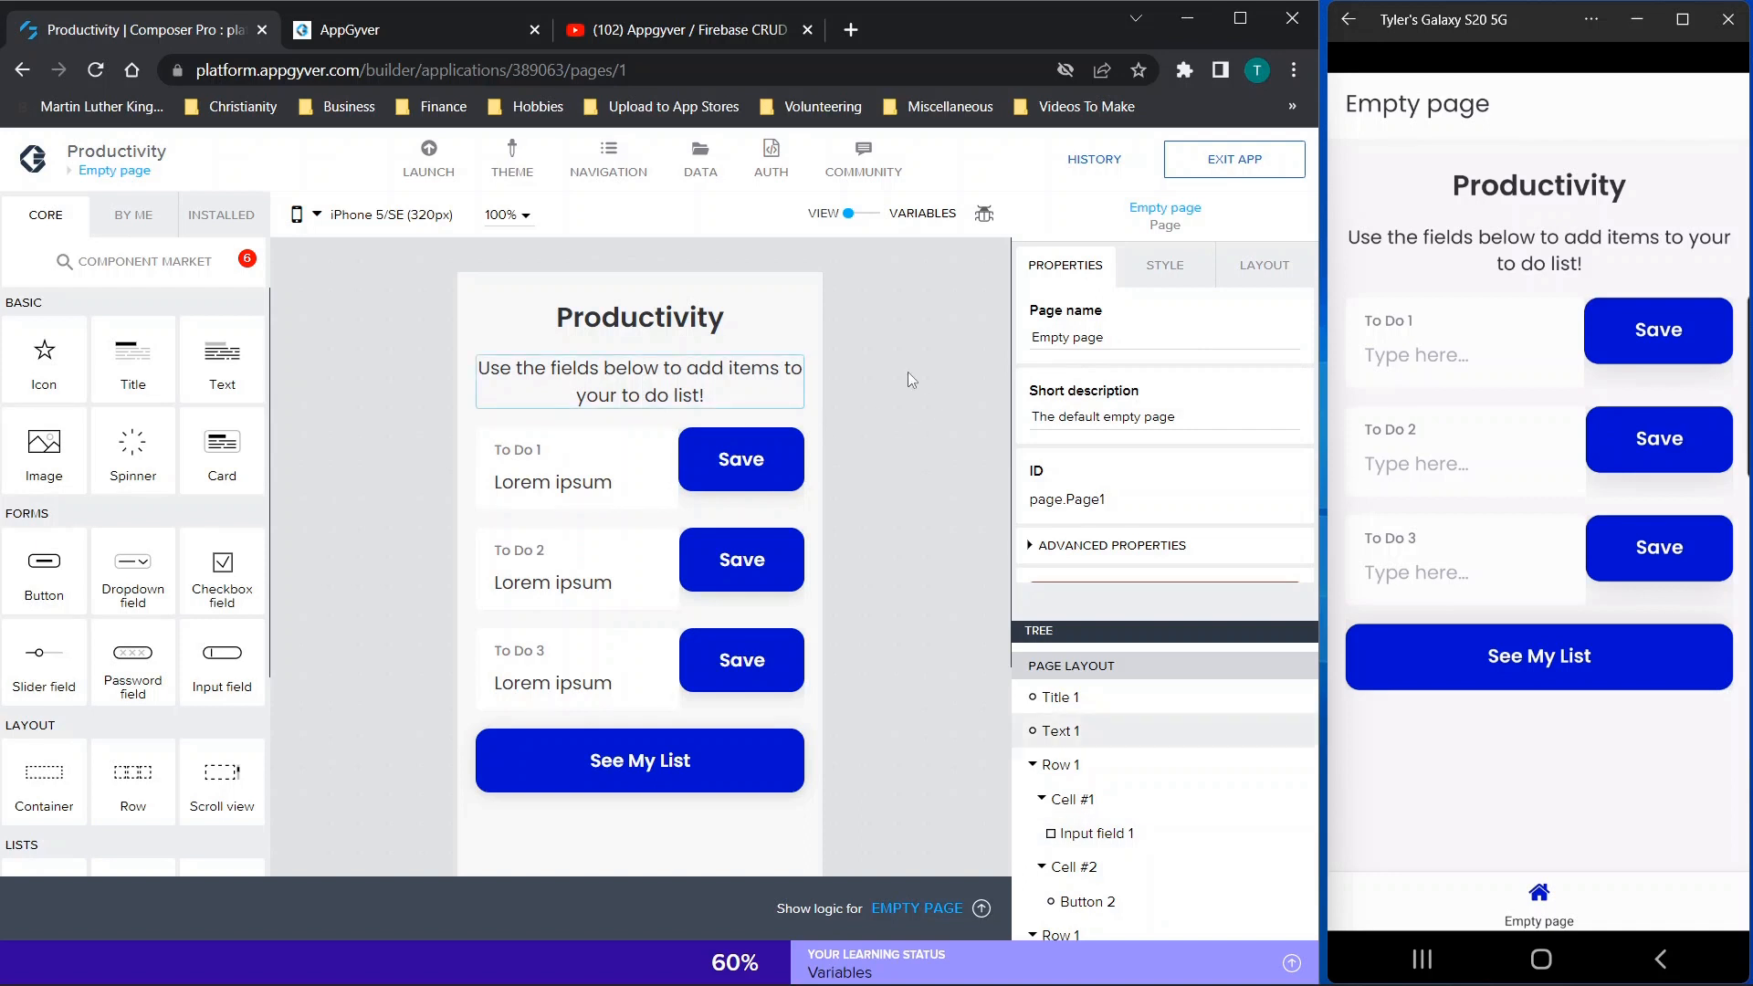
View the Appgyver / Firebase CRUD checkbox tutorial on YouTube and return to the Productivity project
click(633, 40)
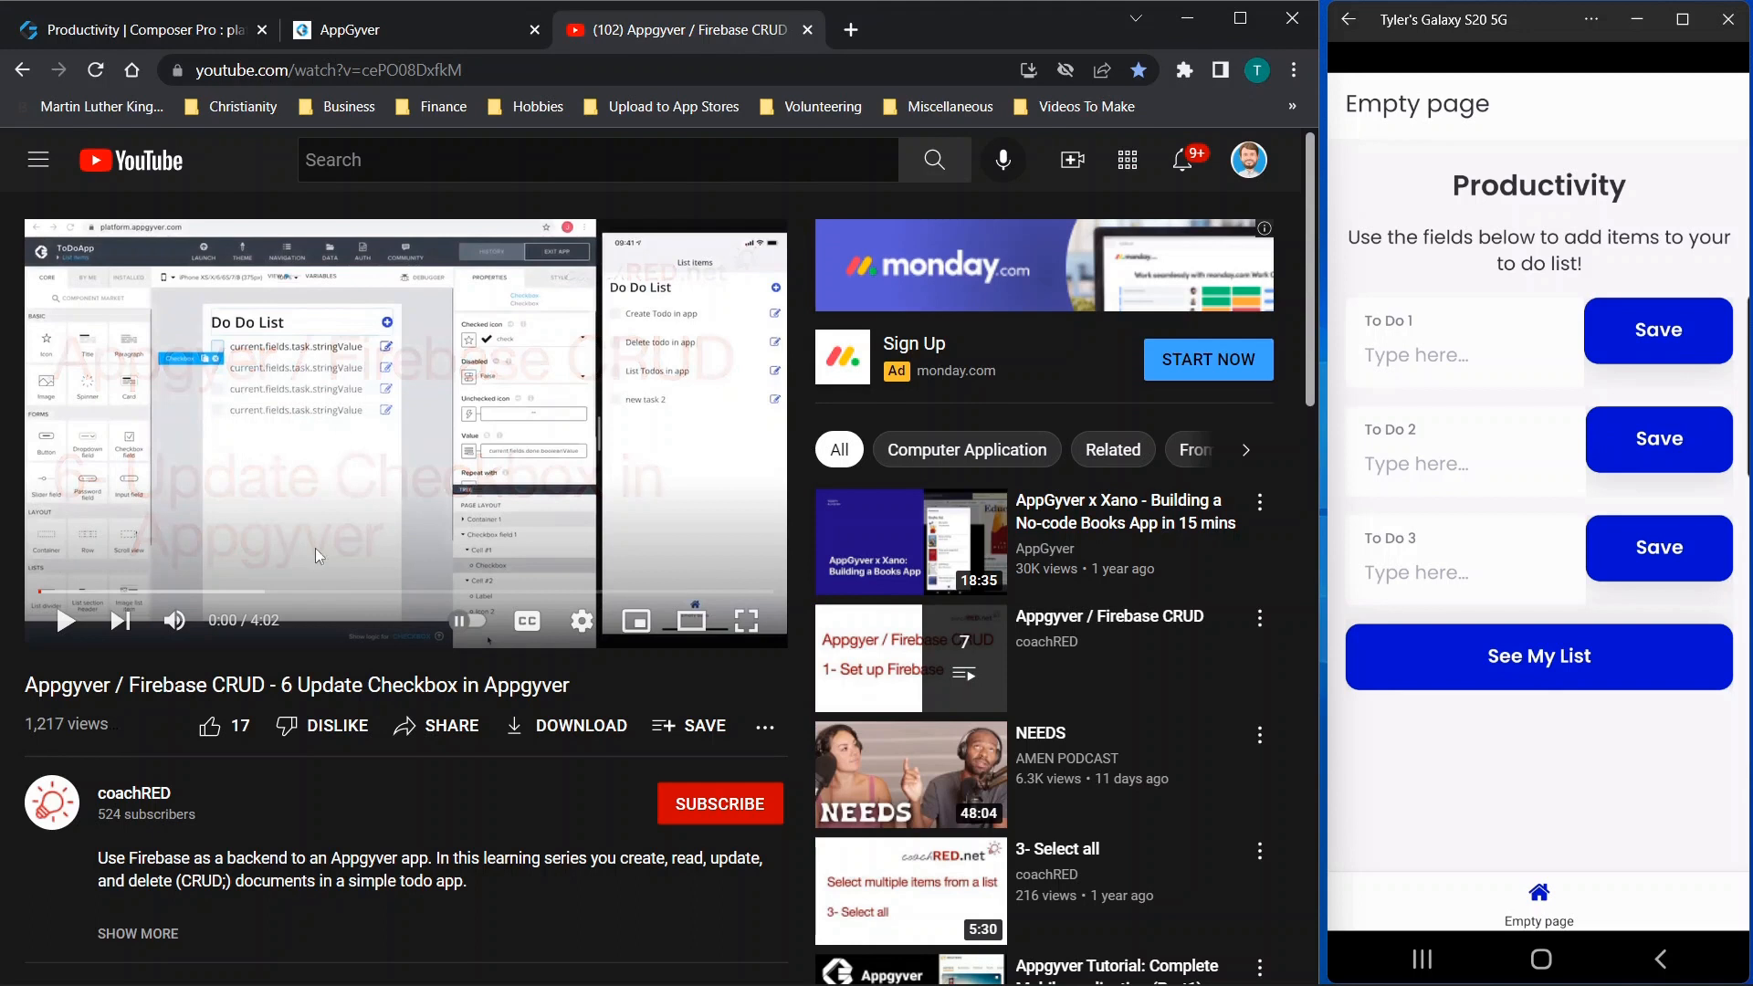
click(194, 33)
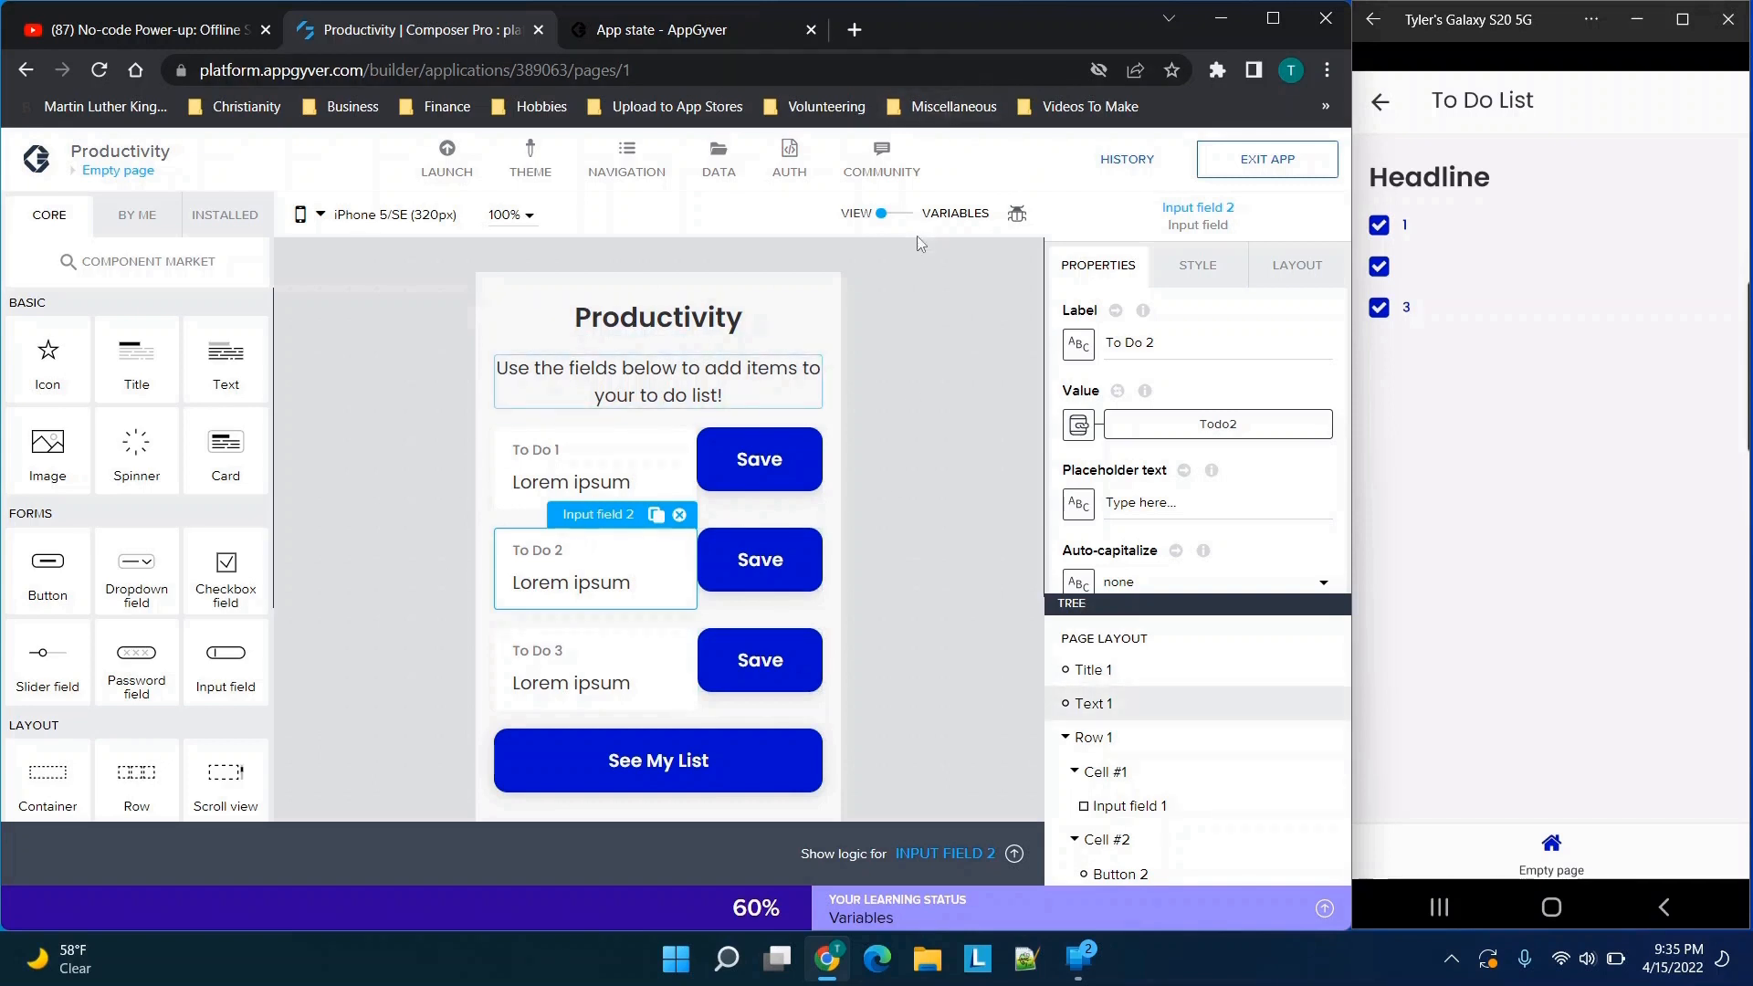
Open the project's data resources and examine the form for a new on-device storage resource, closing it without saving
click(715, 168)
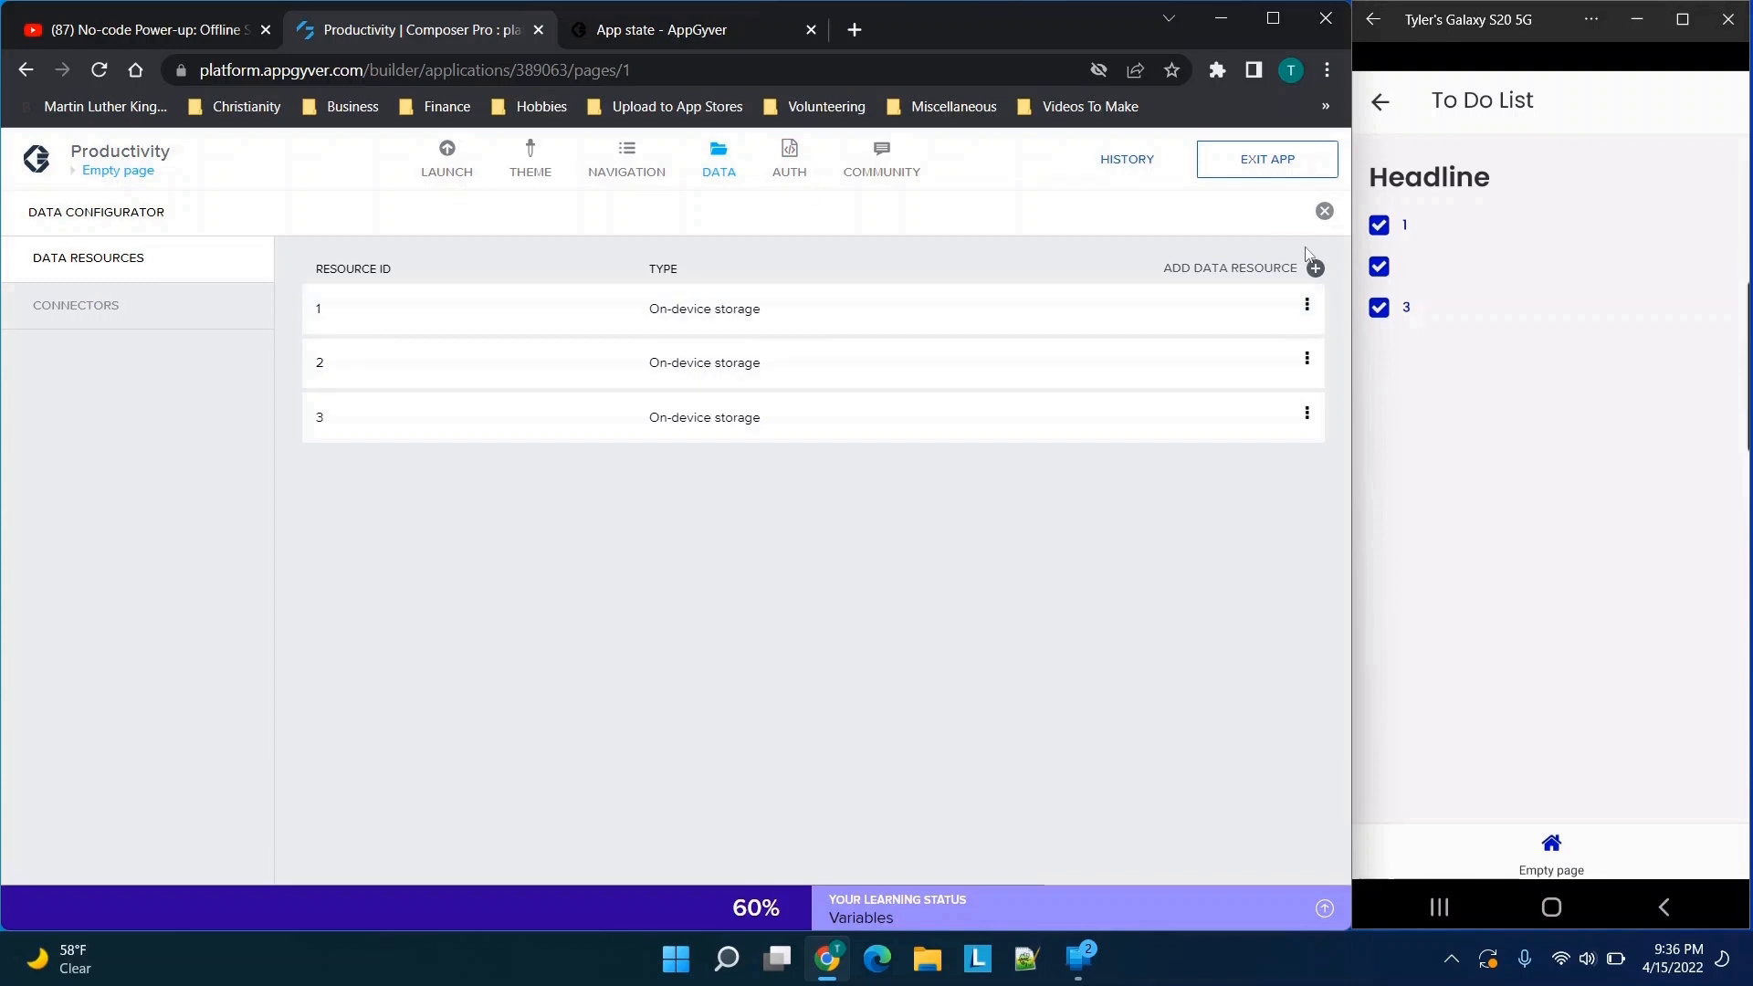
click(1314, 267)
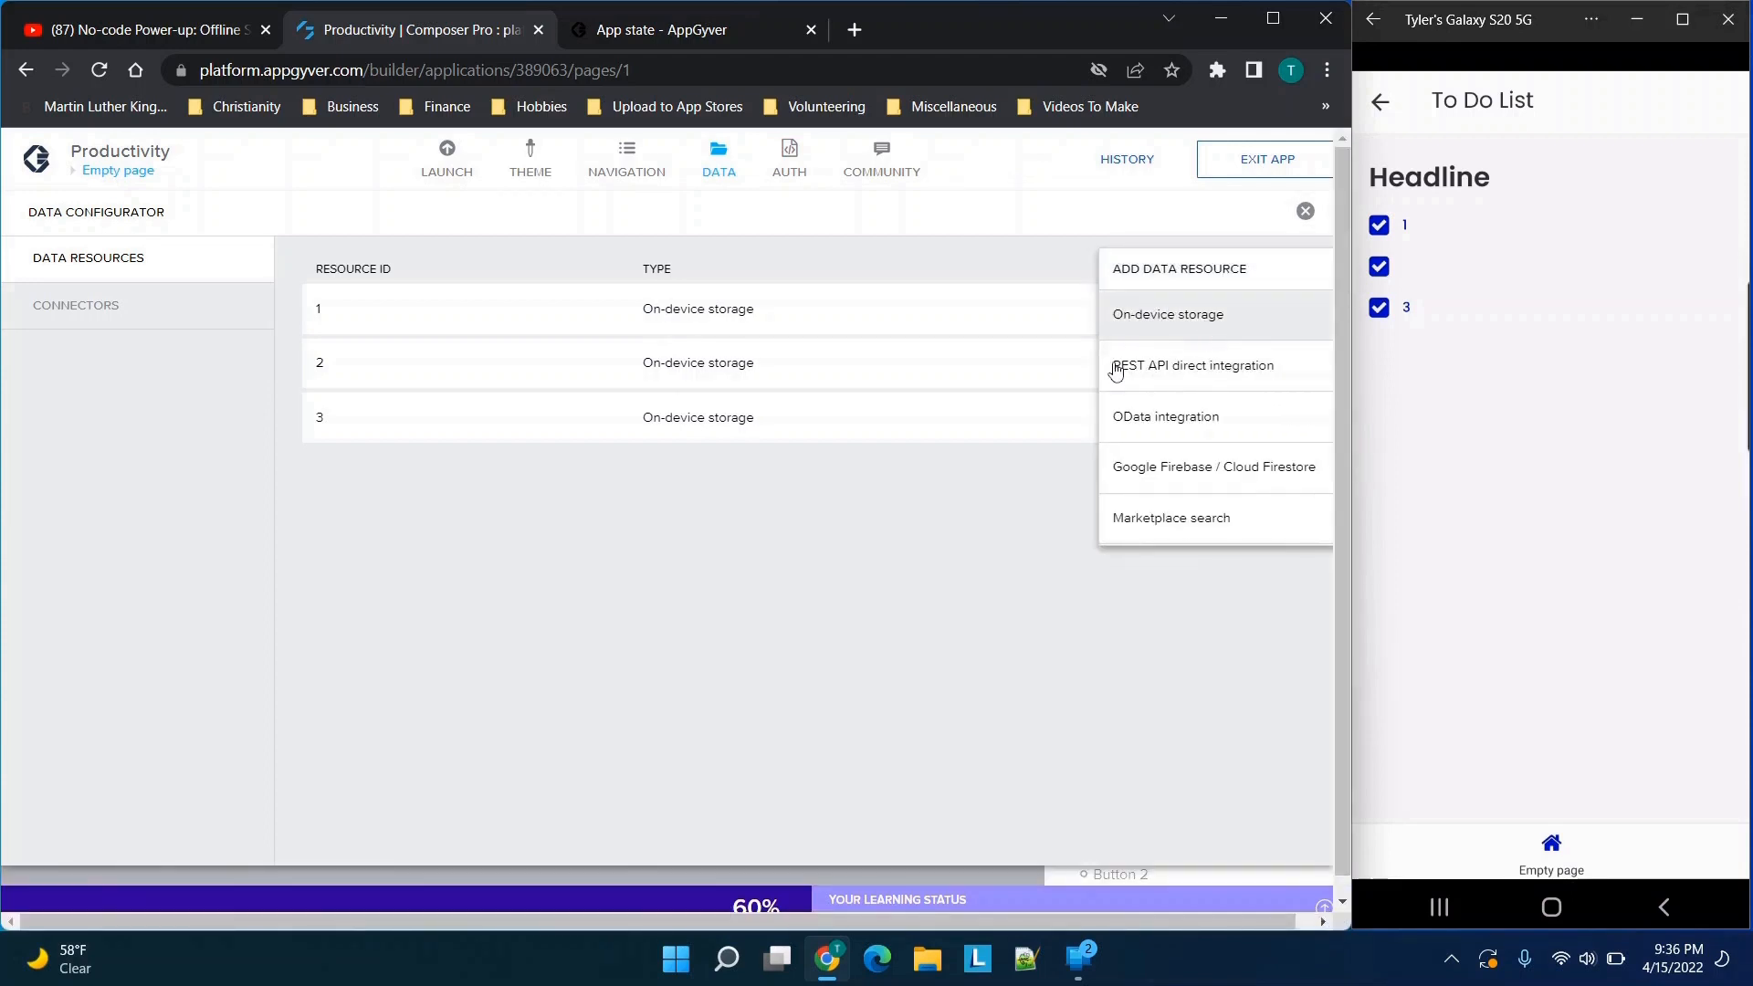
click(899, 502)
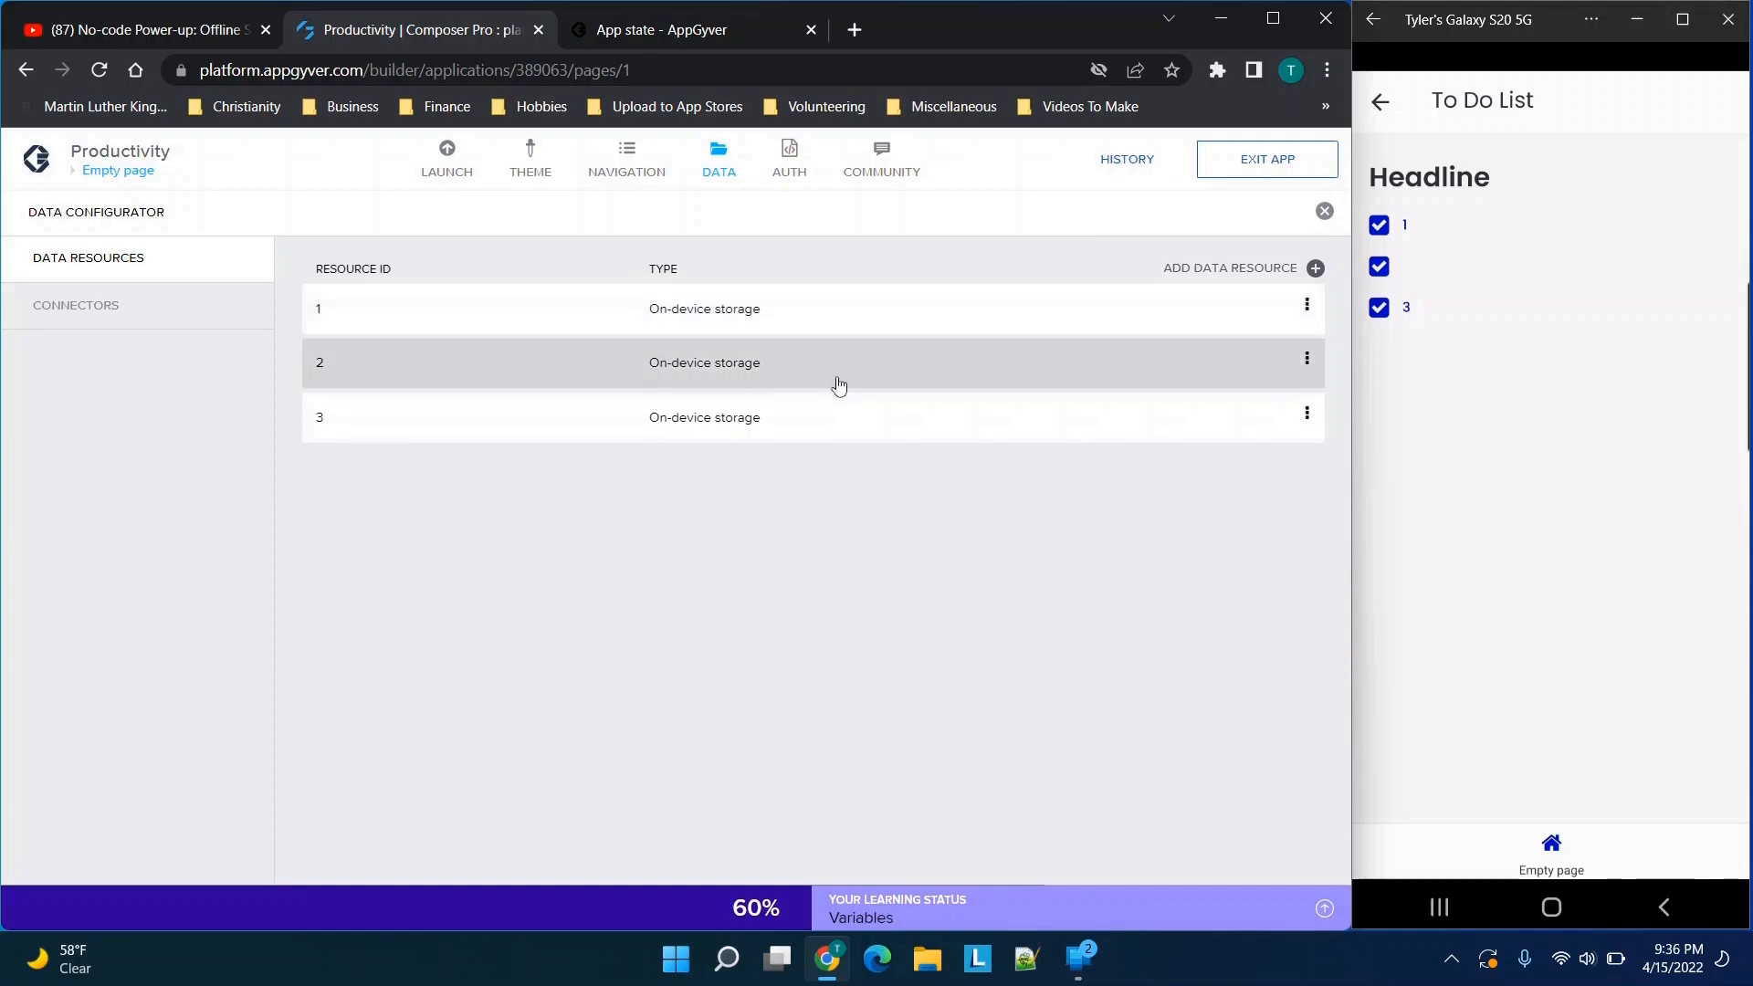
click(1303, 268)
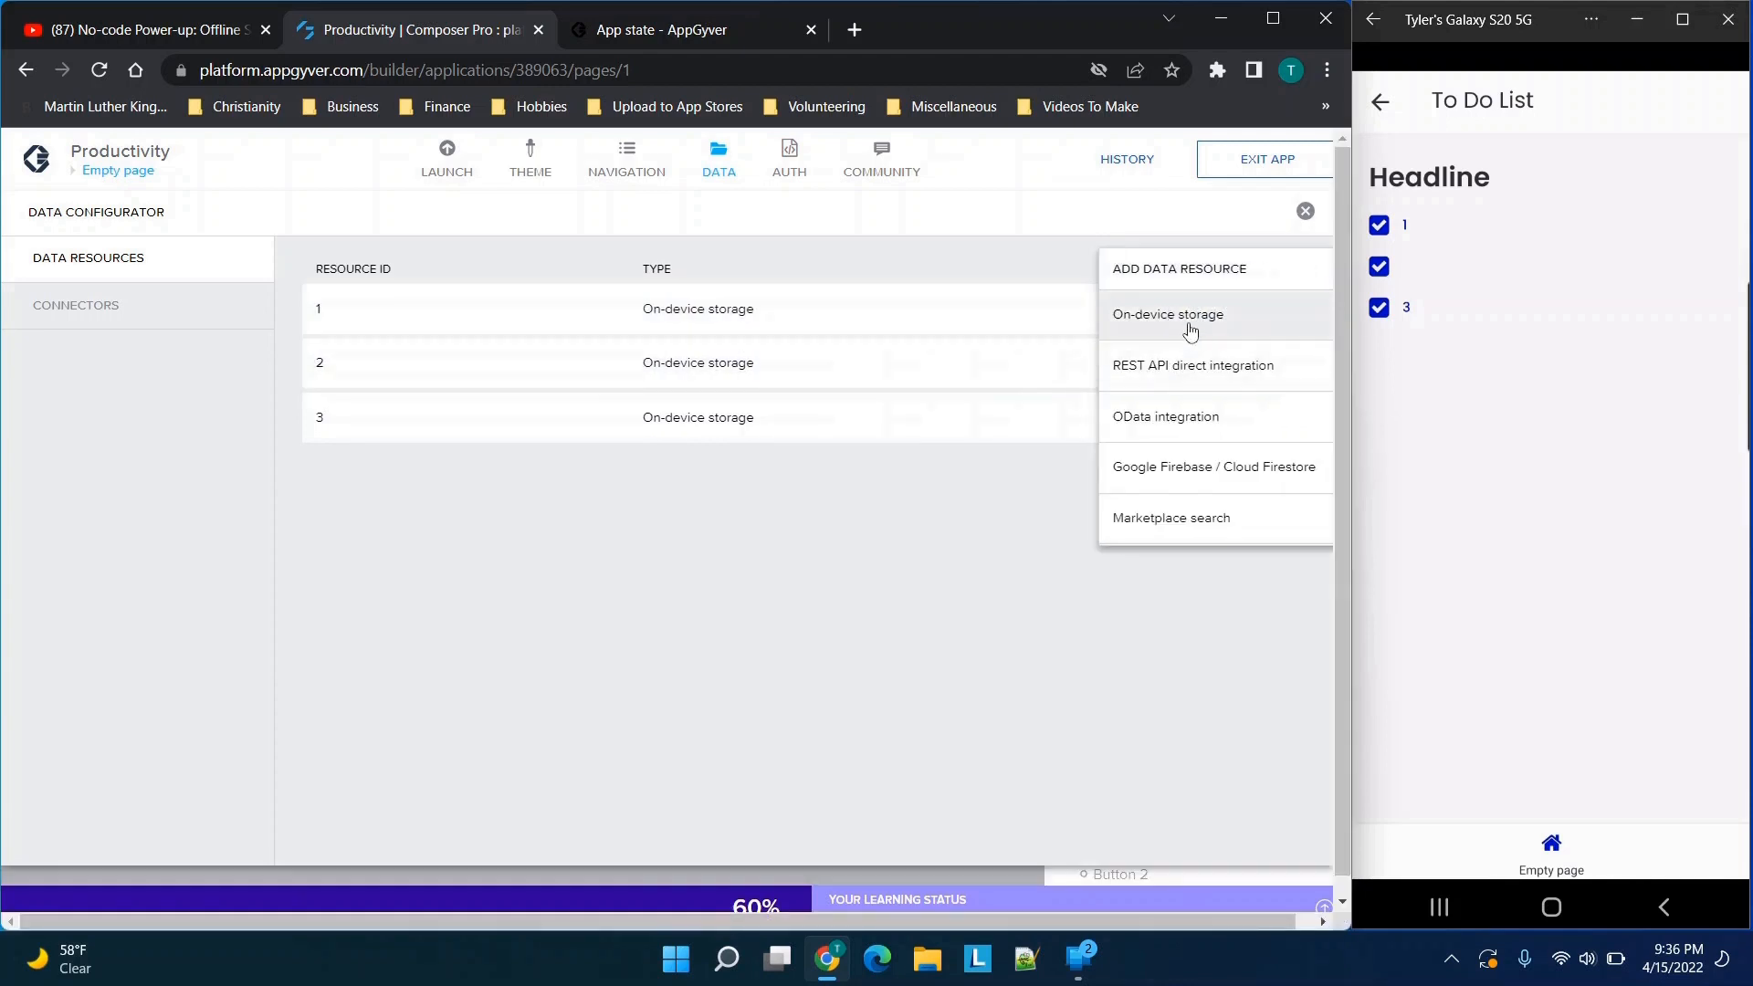
click(1192, 322)
scroll(721, 575, down, 1)
scroll(708, 557, up, 1)
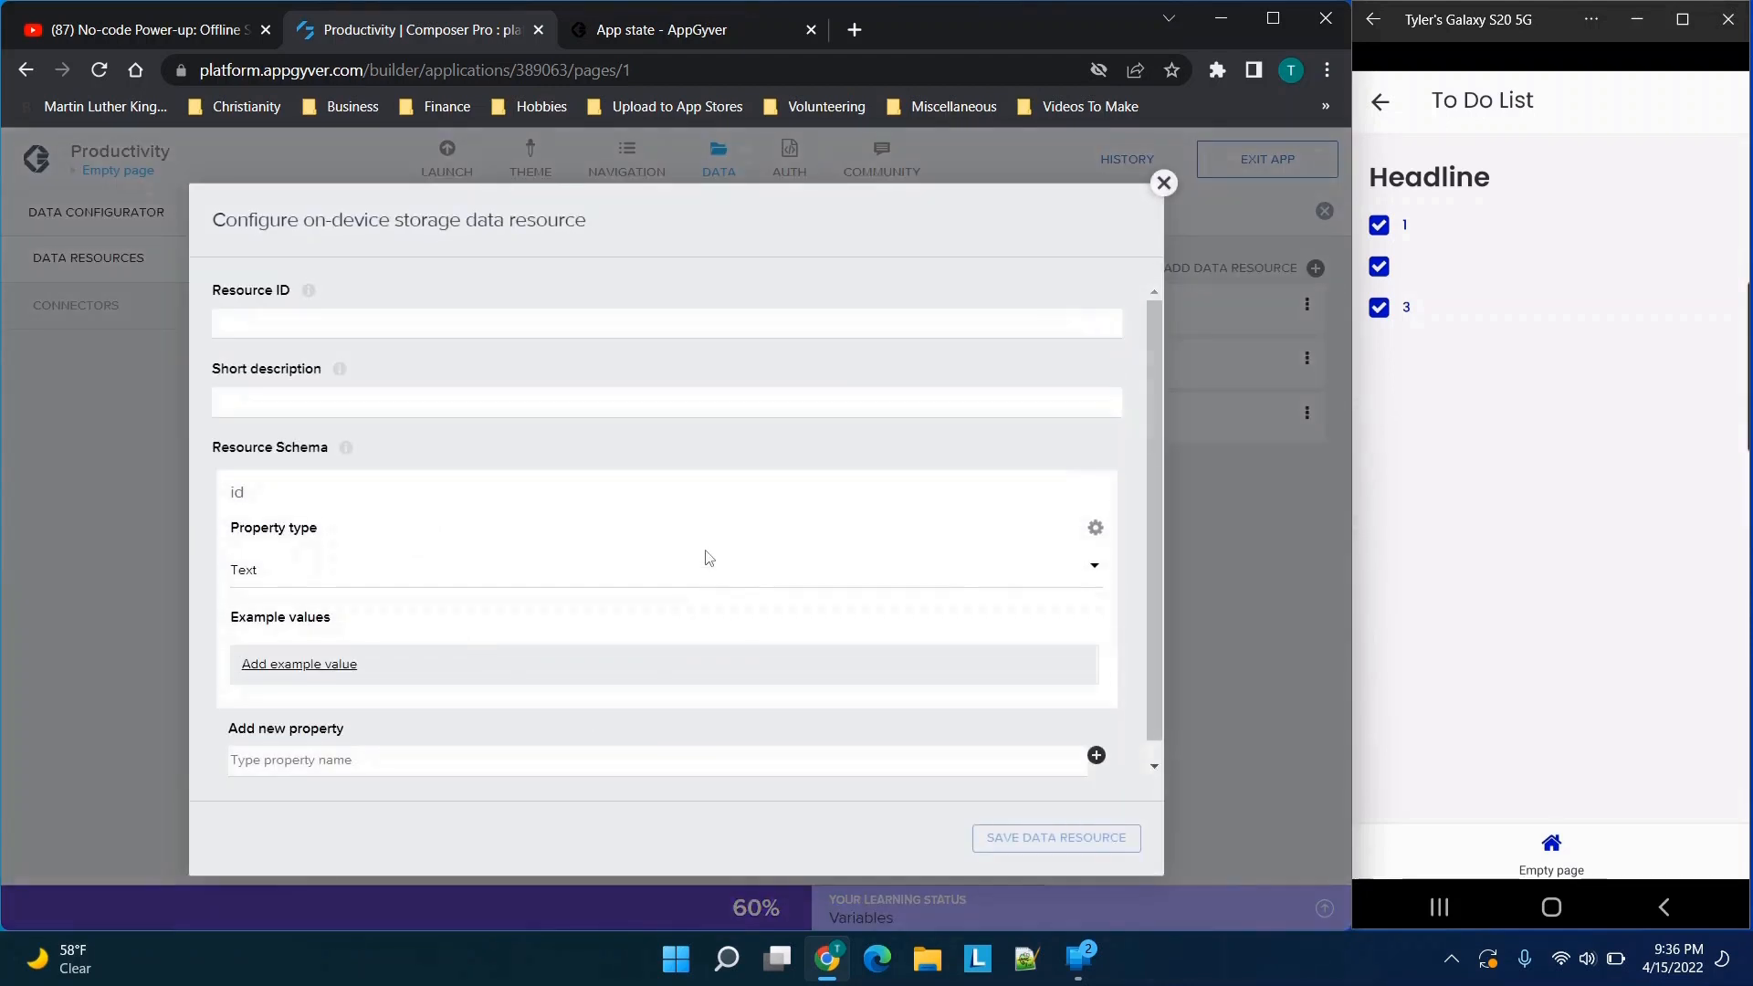
click(1163, 183)
Open data resource 1 and examine its resource ID, short description and schema properties
click(742, 312)
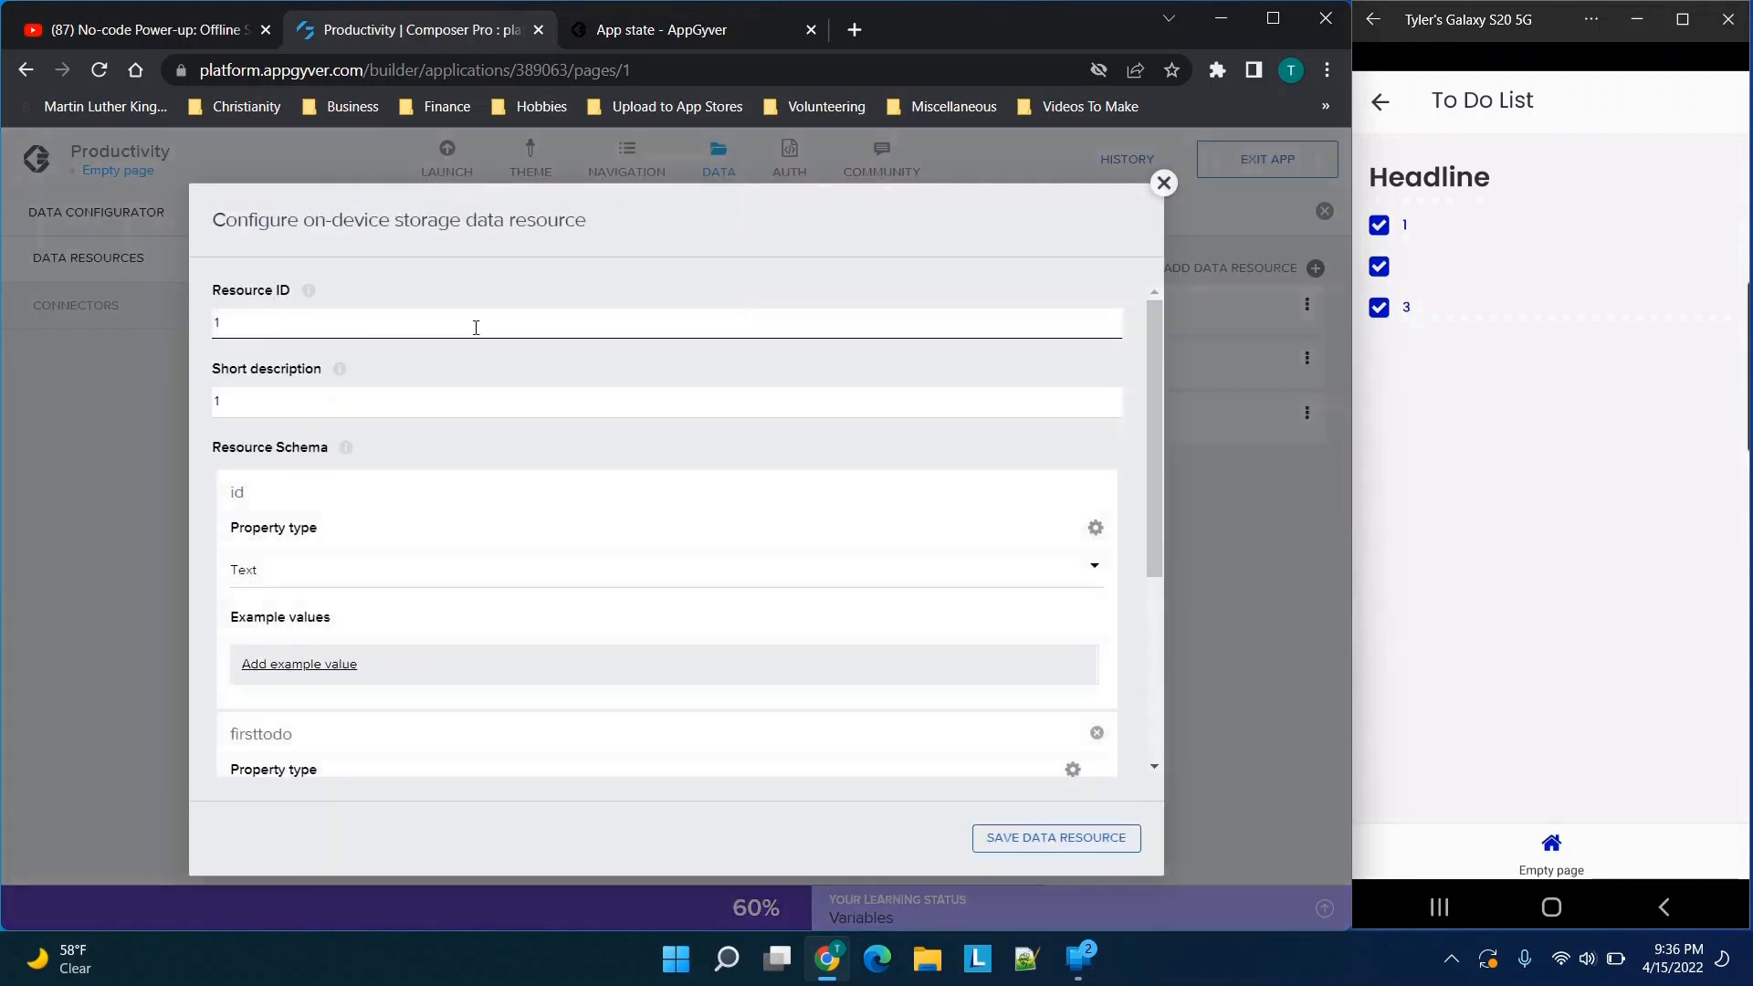
click(257, 388)
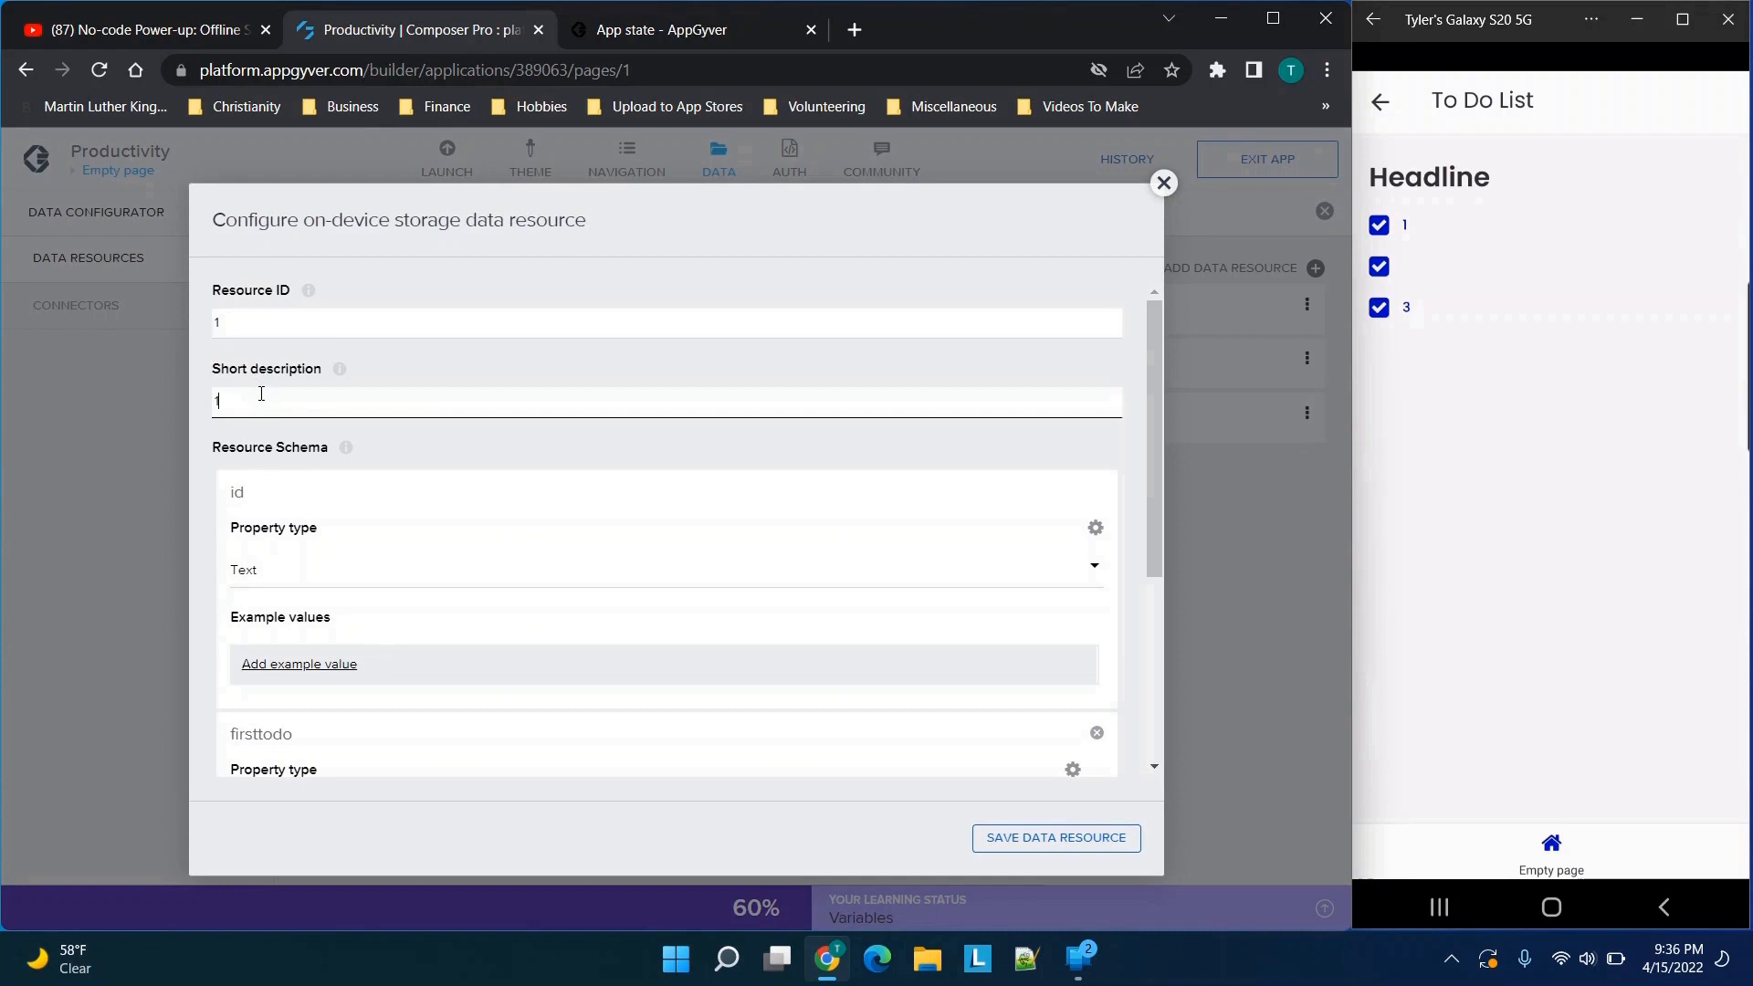
scroll(287, 469, down, 1)
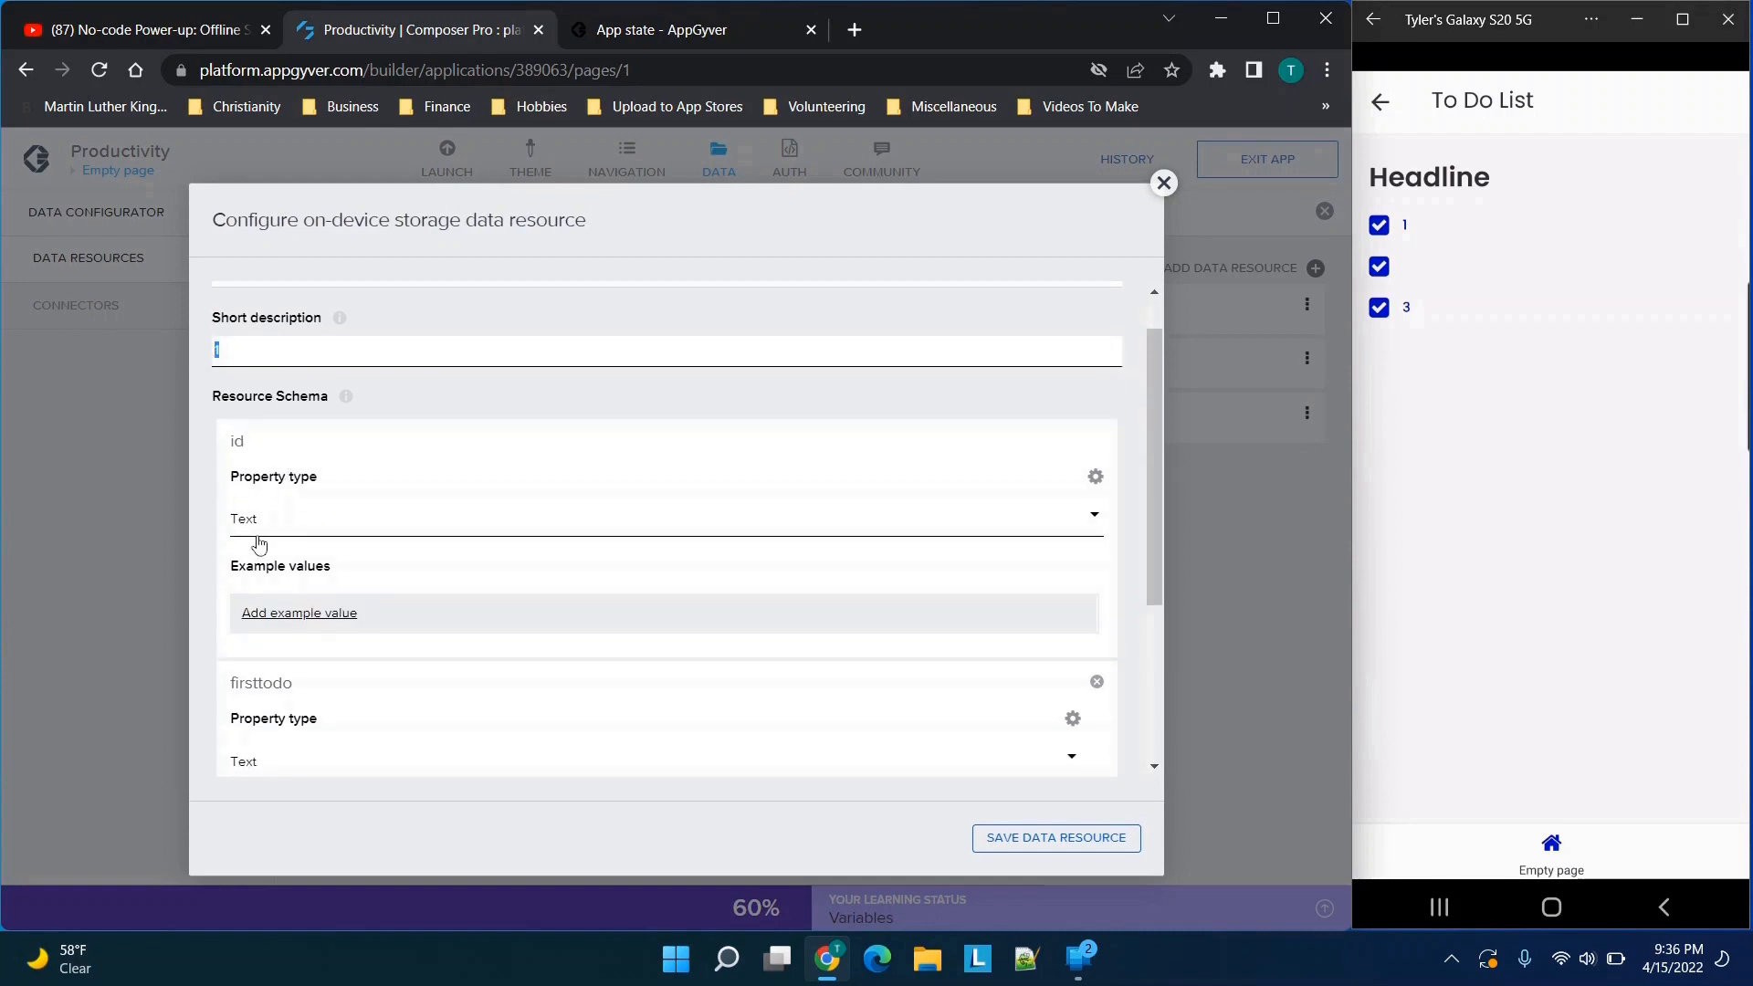
scroll(259, 544, down, 2)
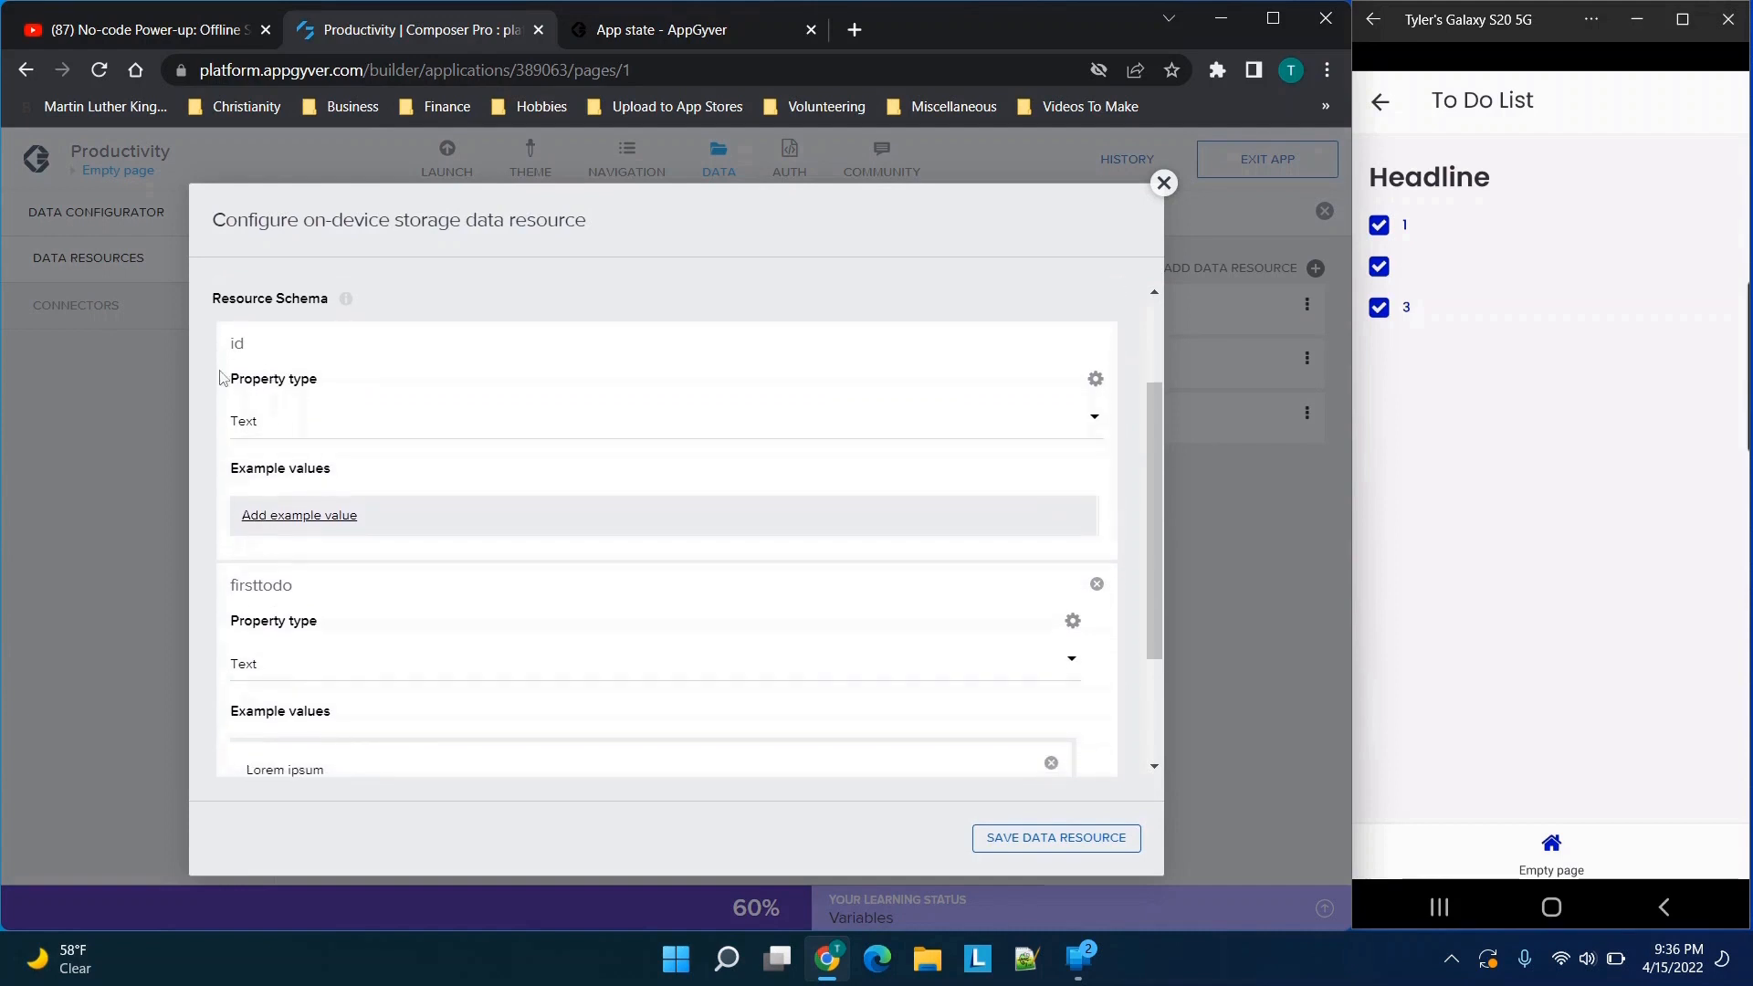
drag(267, 346, 196, 356)
scroll(360, 391, up, 1)
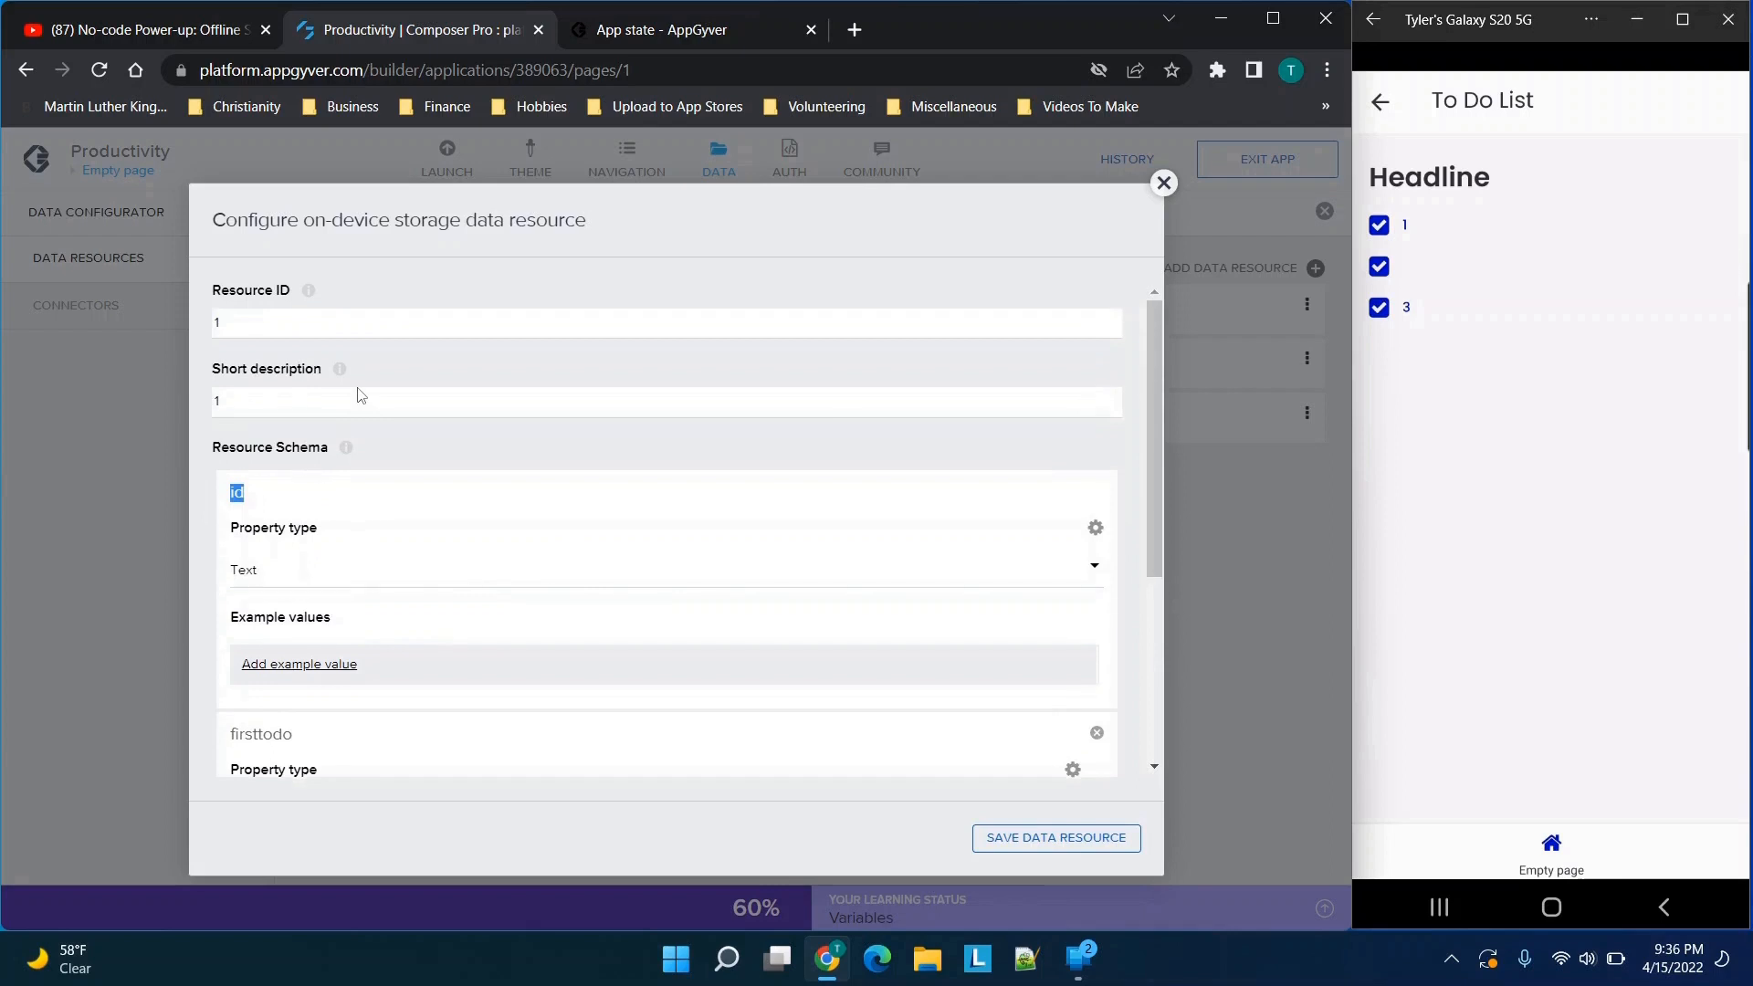
click(269, 435)
scroll(438, 440, down, 2)
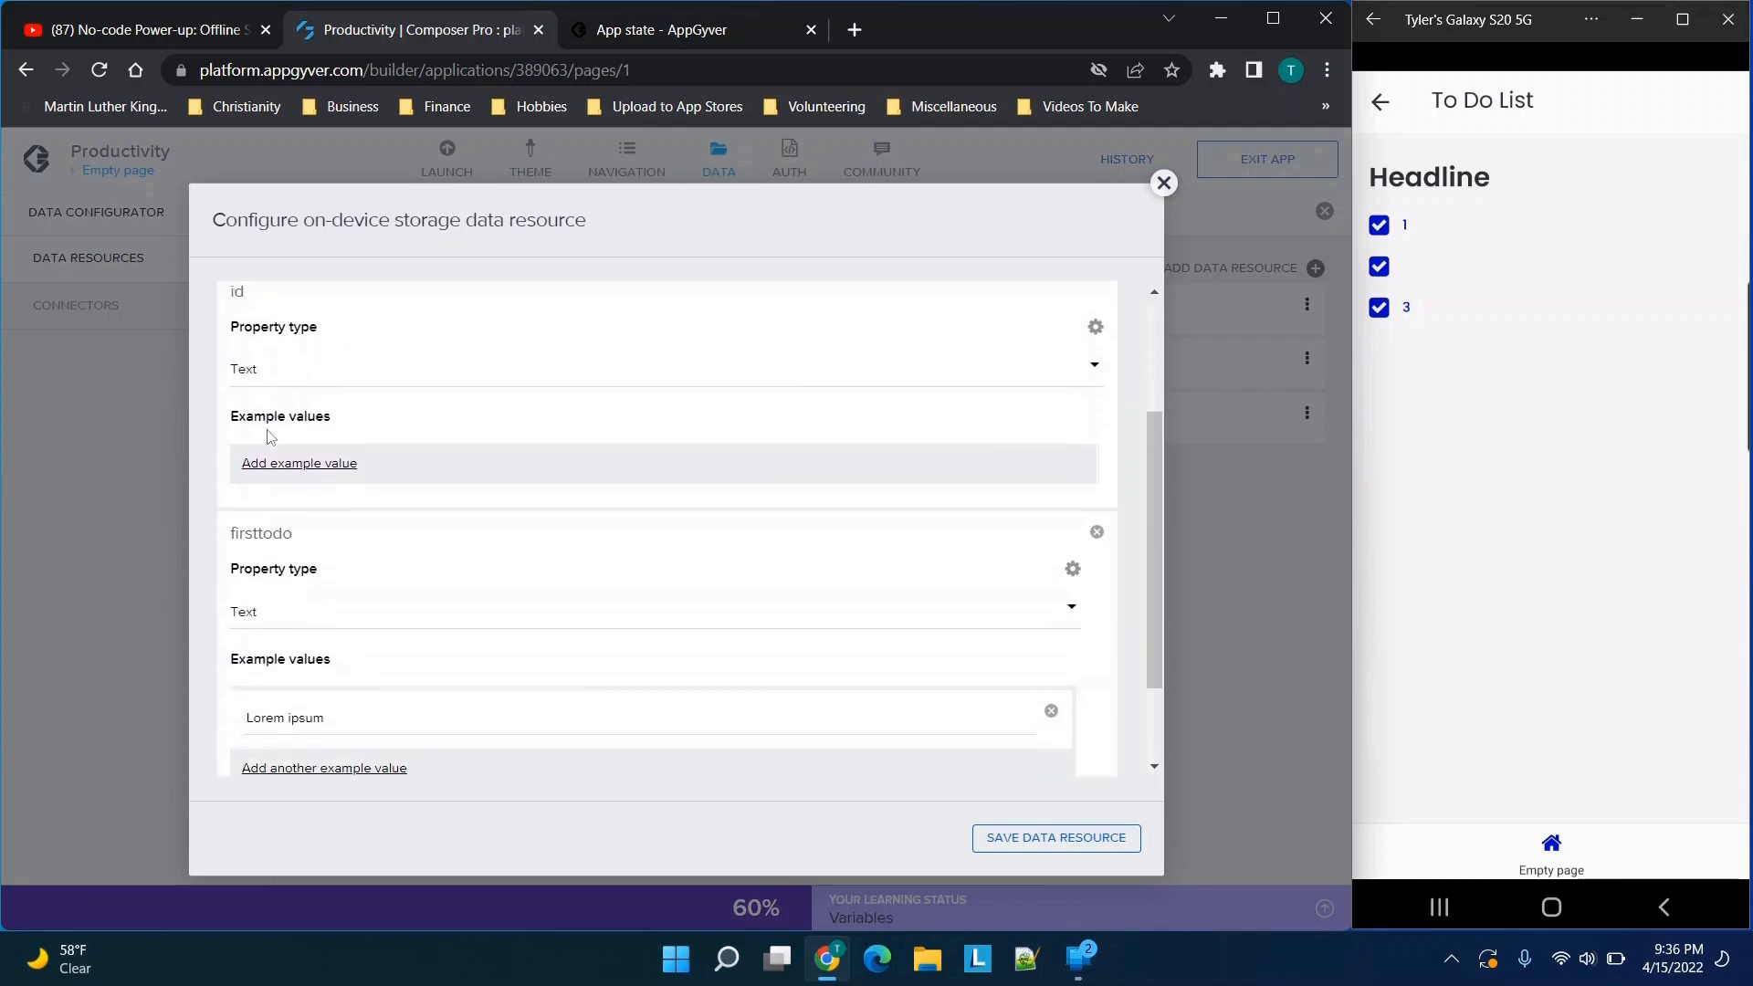
scroll(436, 741, down, 2)
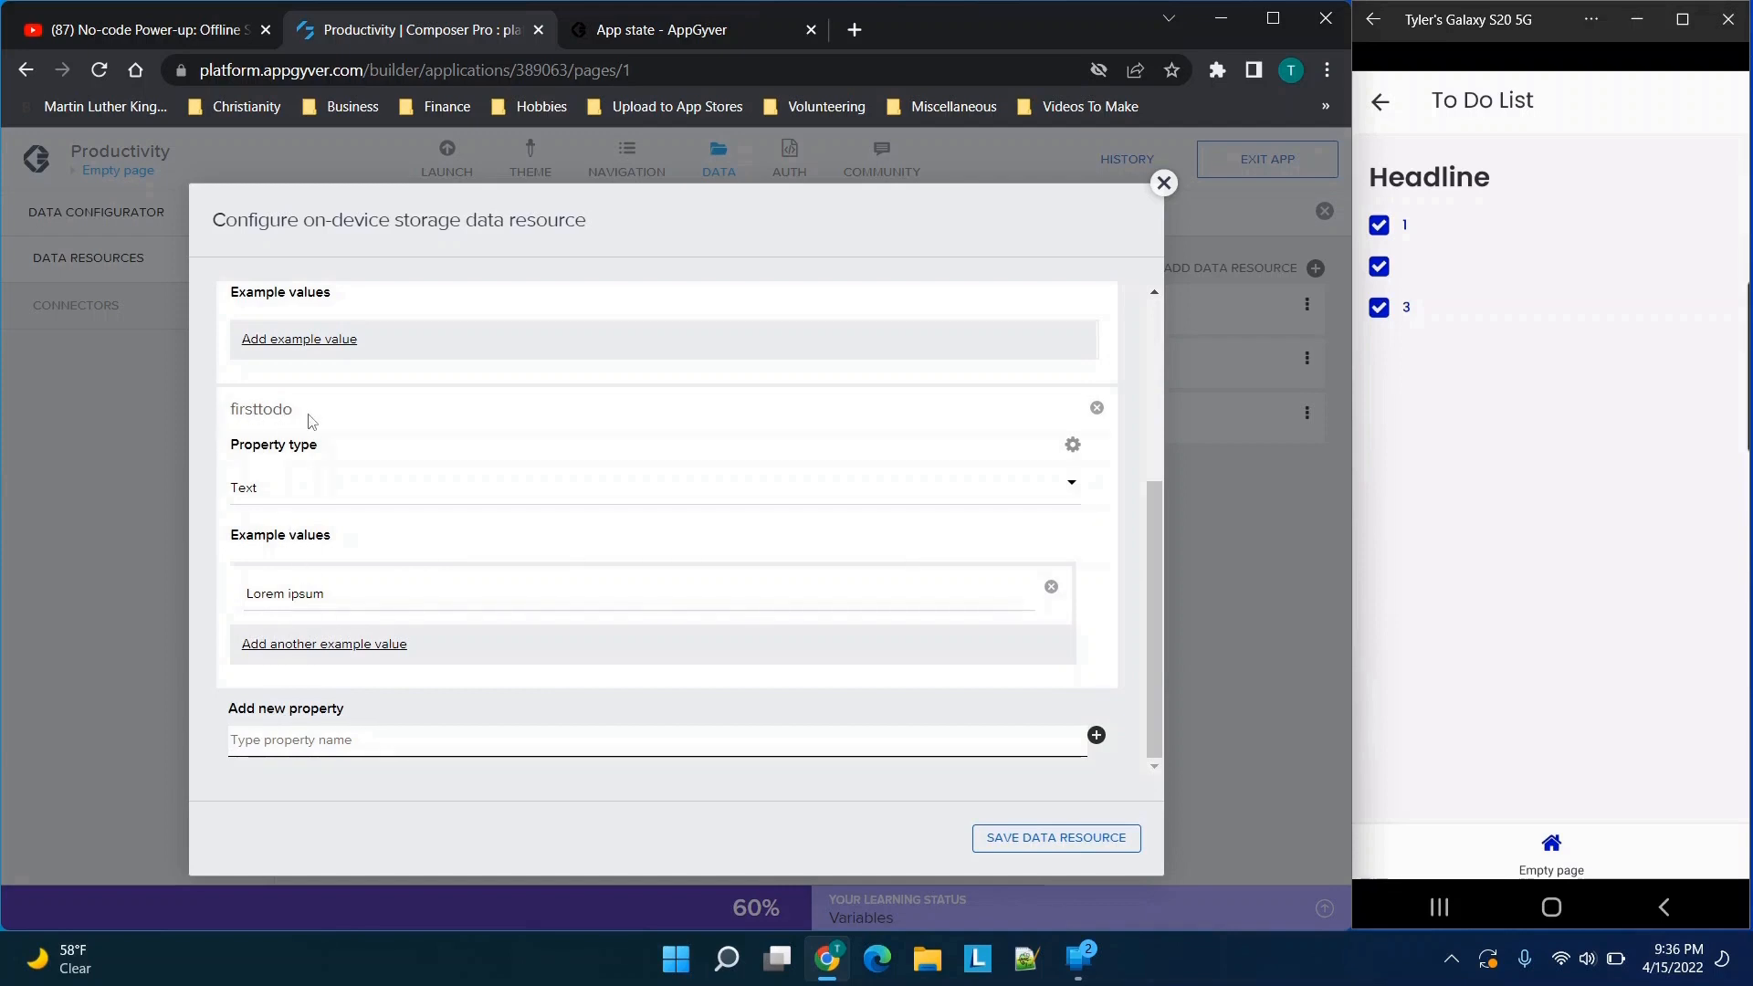
Examine the firsttodo property and the field for adding a new property, and close resource 1 without saving
scroll(248, 492, up, 4)
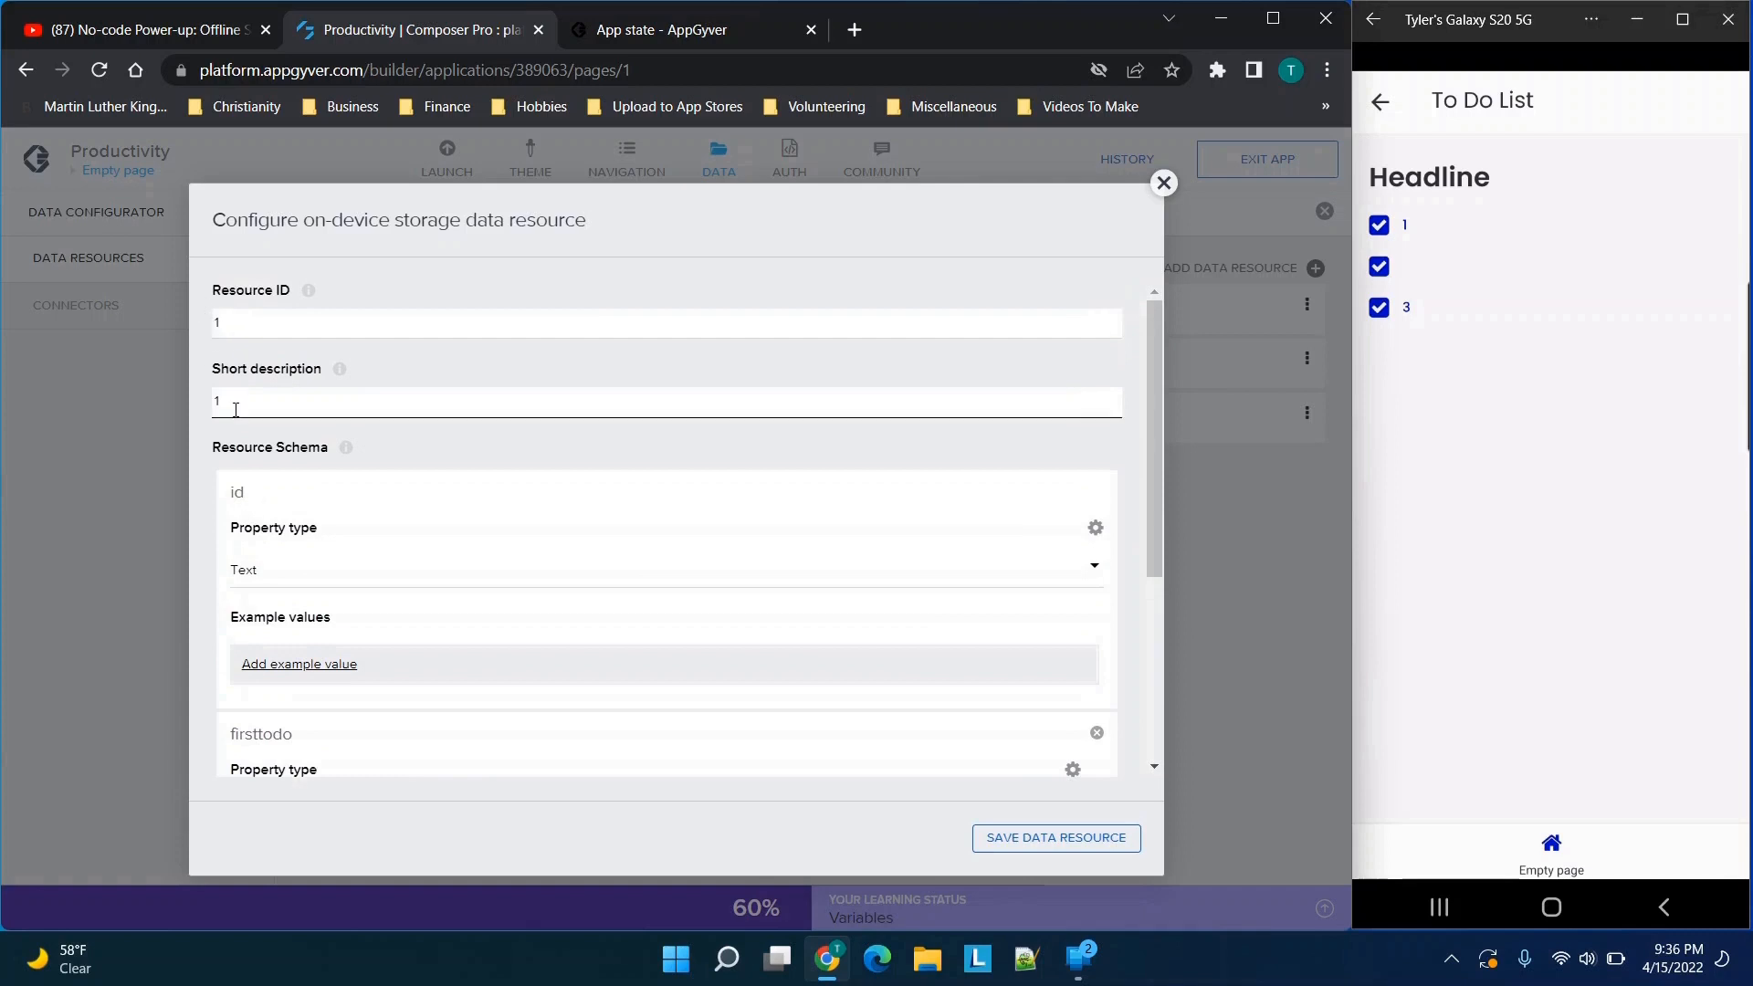
scroll(288, 434, down, 3)
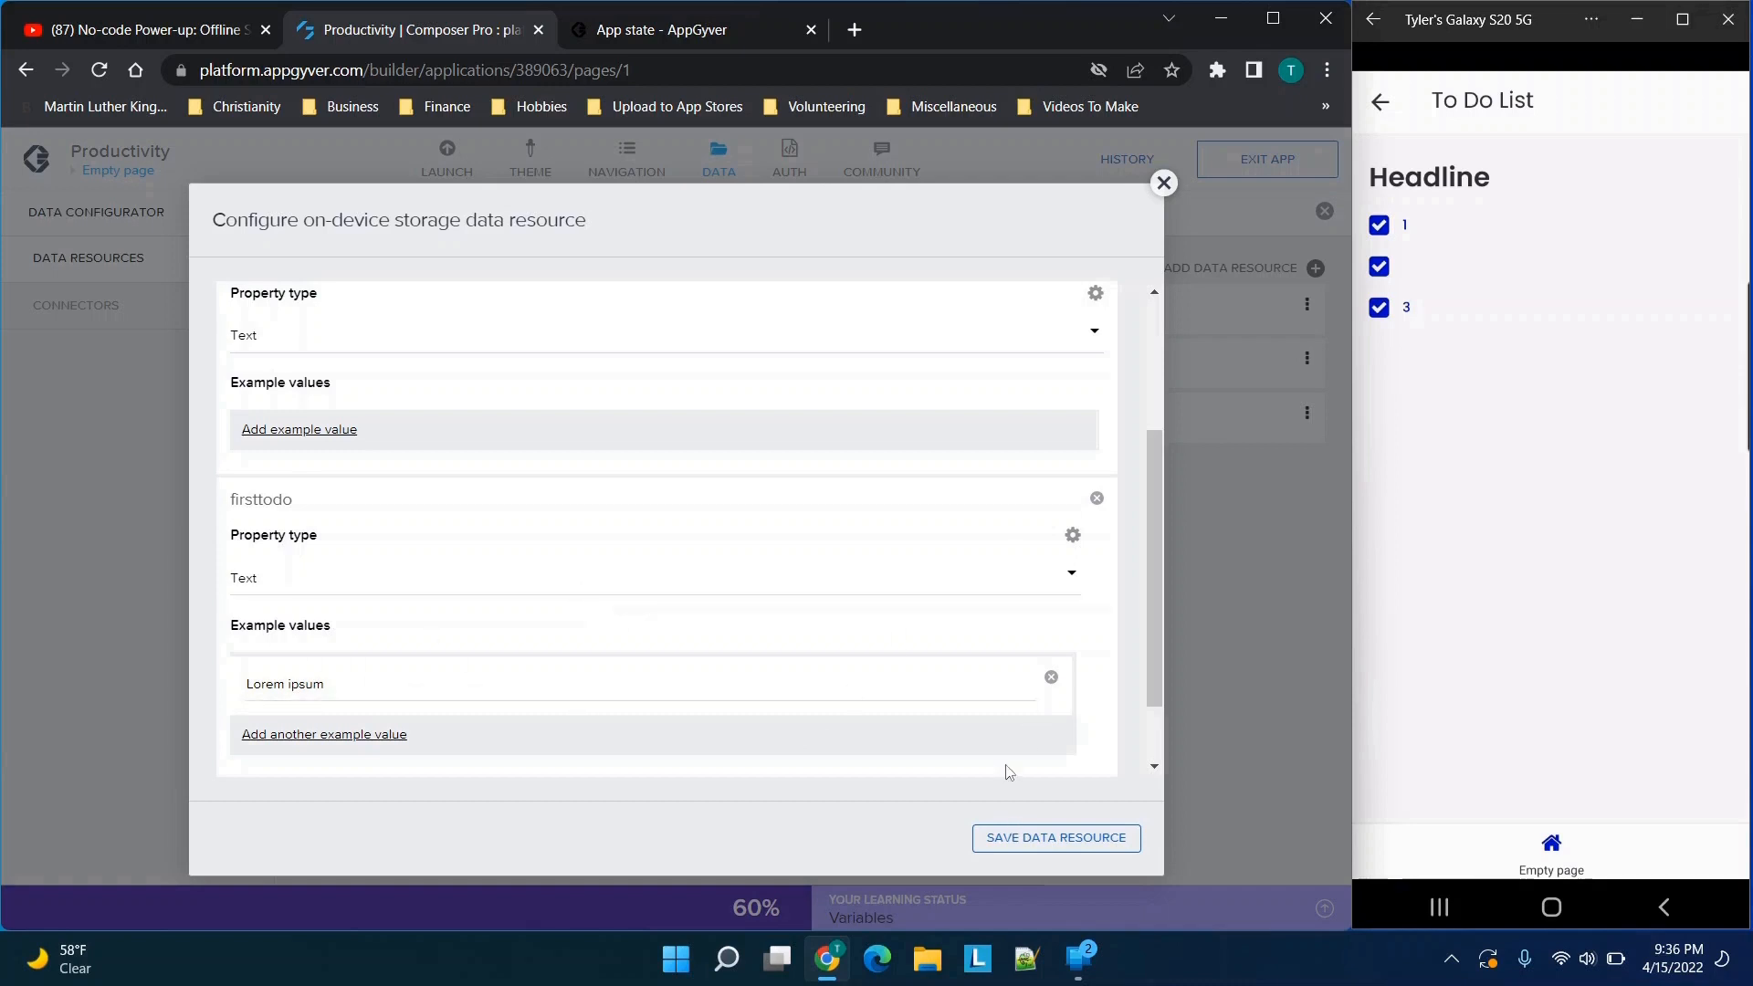
scroll(926, 710, down, 1)
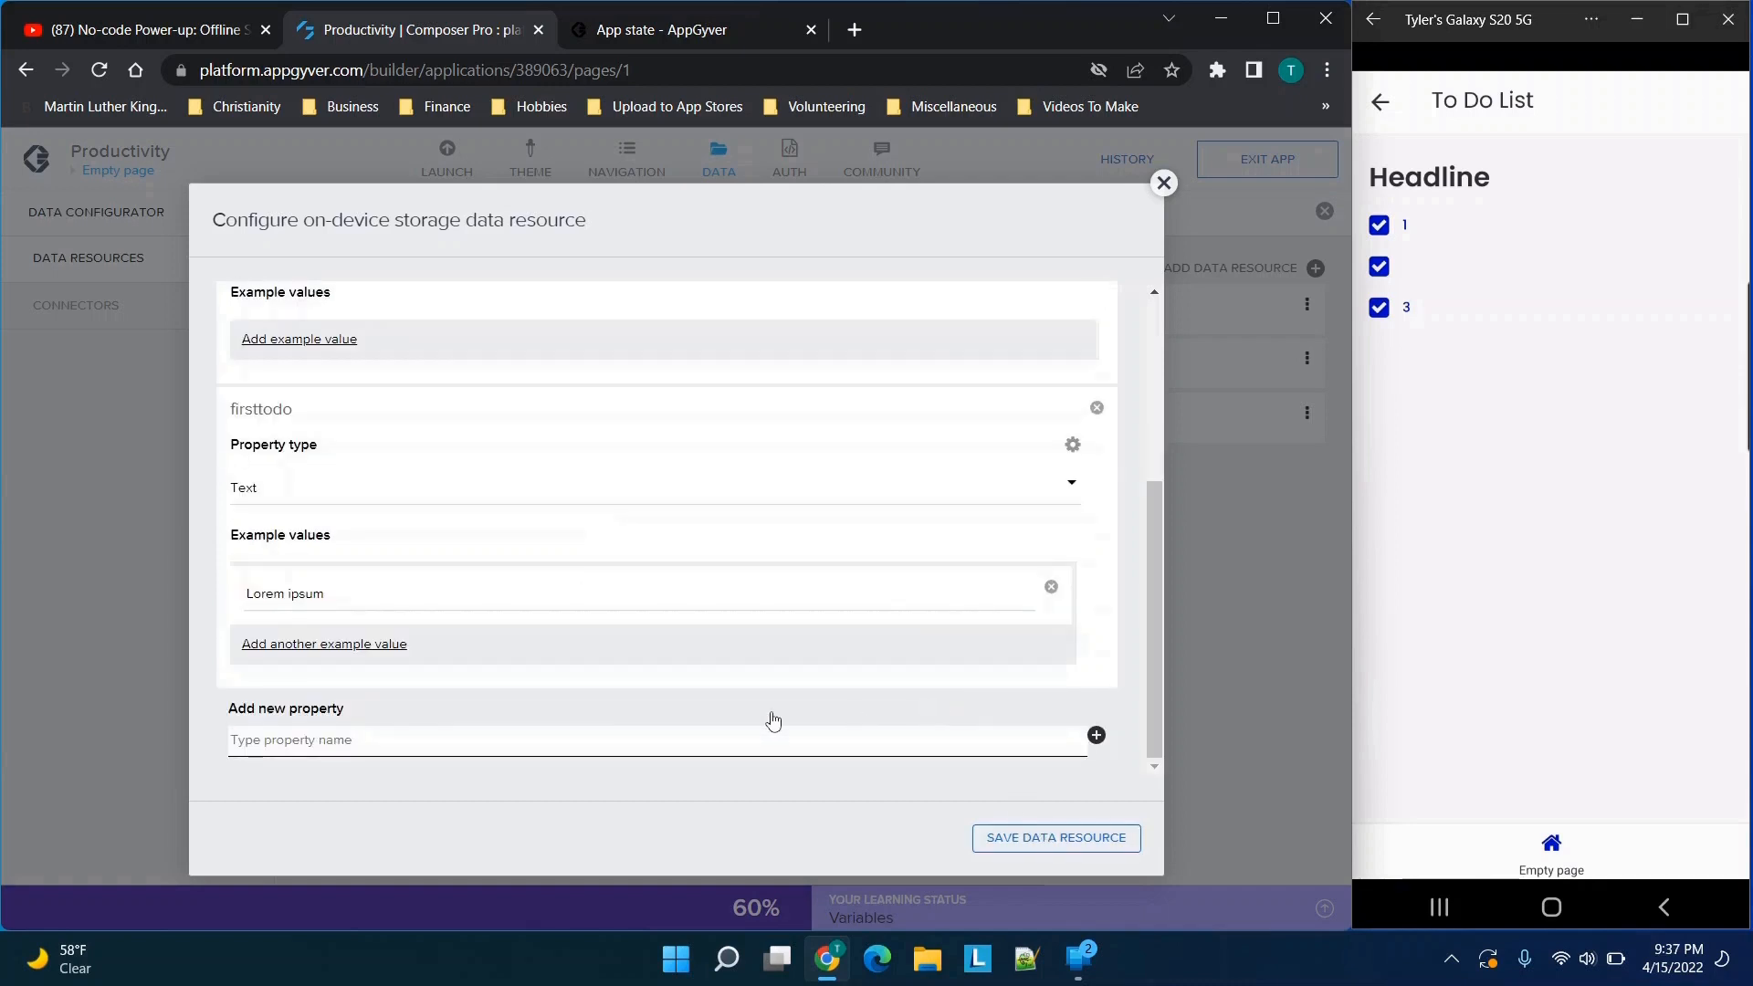
click(260, 738)
drag(235, 409, 293, 408)
click(439, 744)
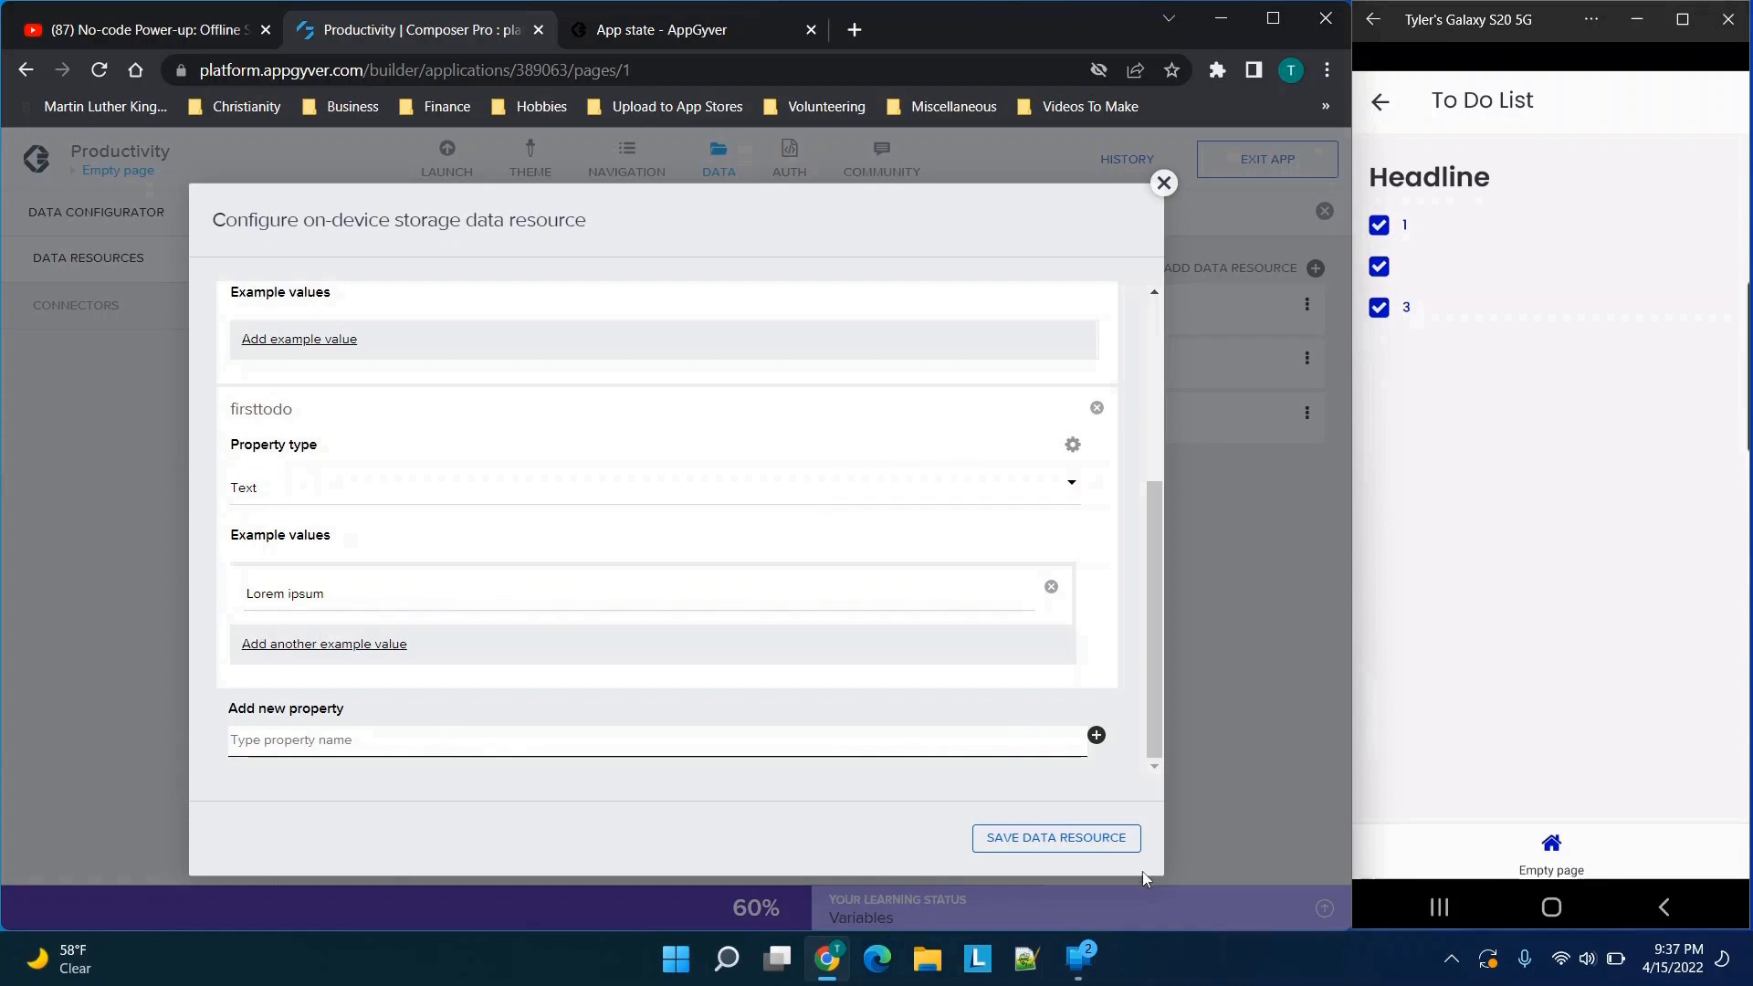
click(1163, 182)
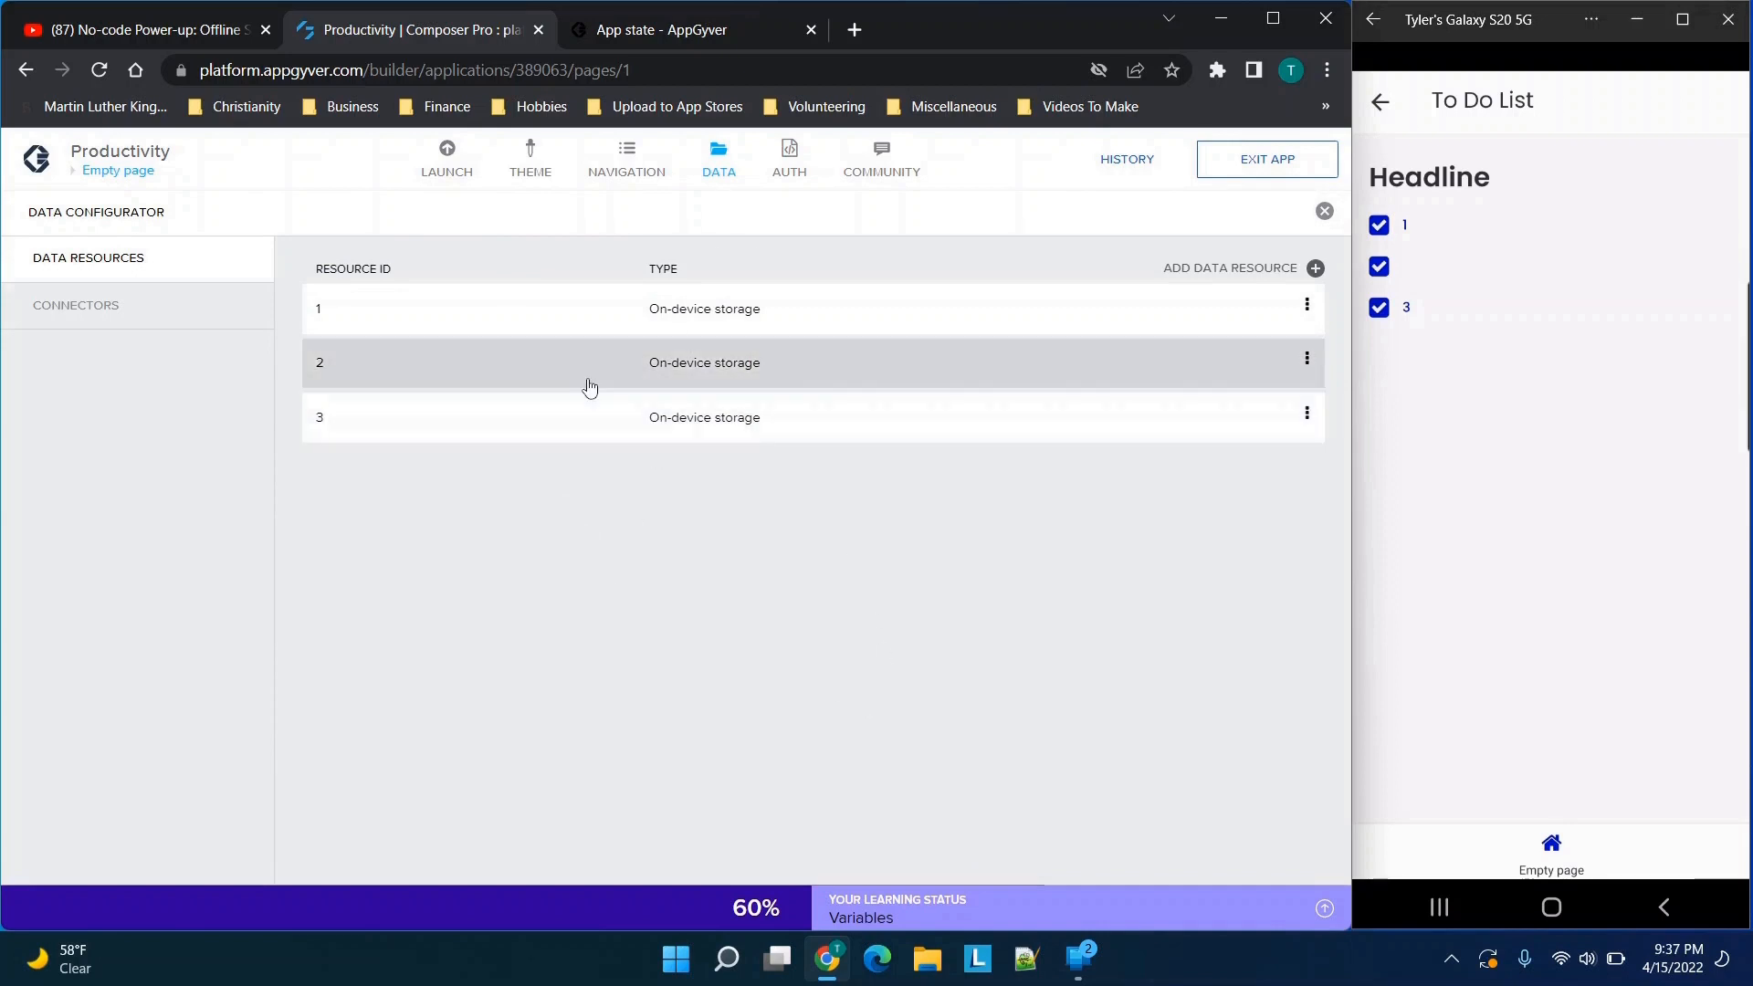
Open data resource 1, examine its resource schema including the firsttodo property, and close it without saving
click(536, 307)
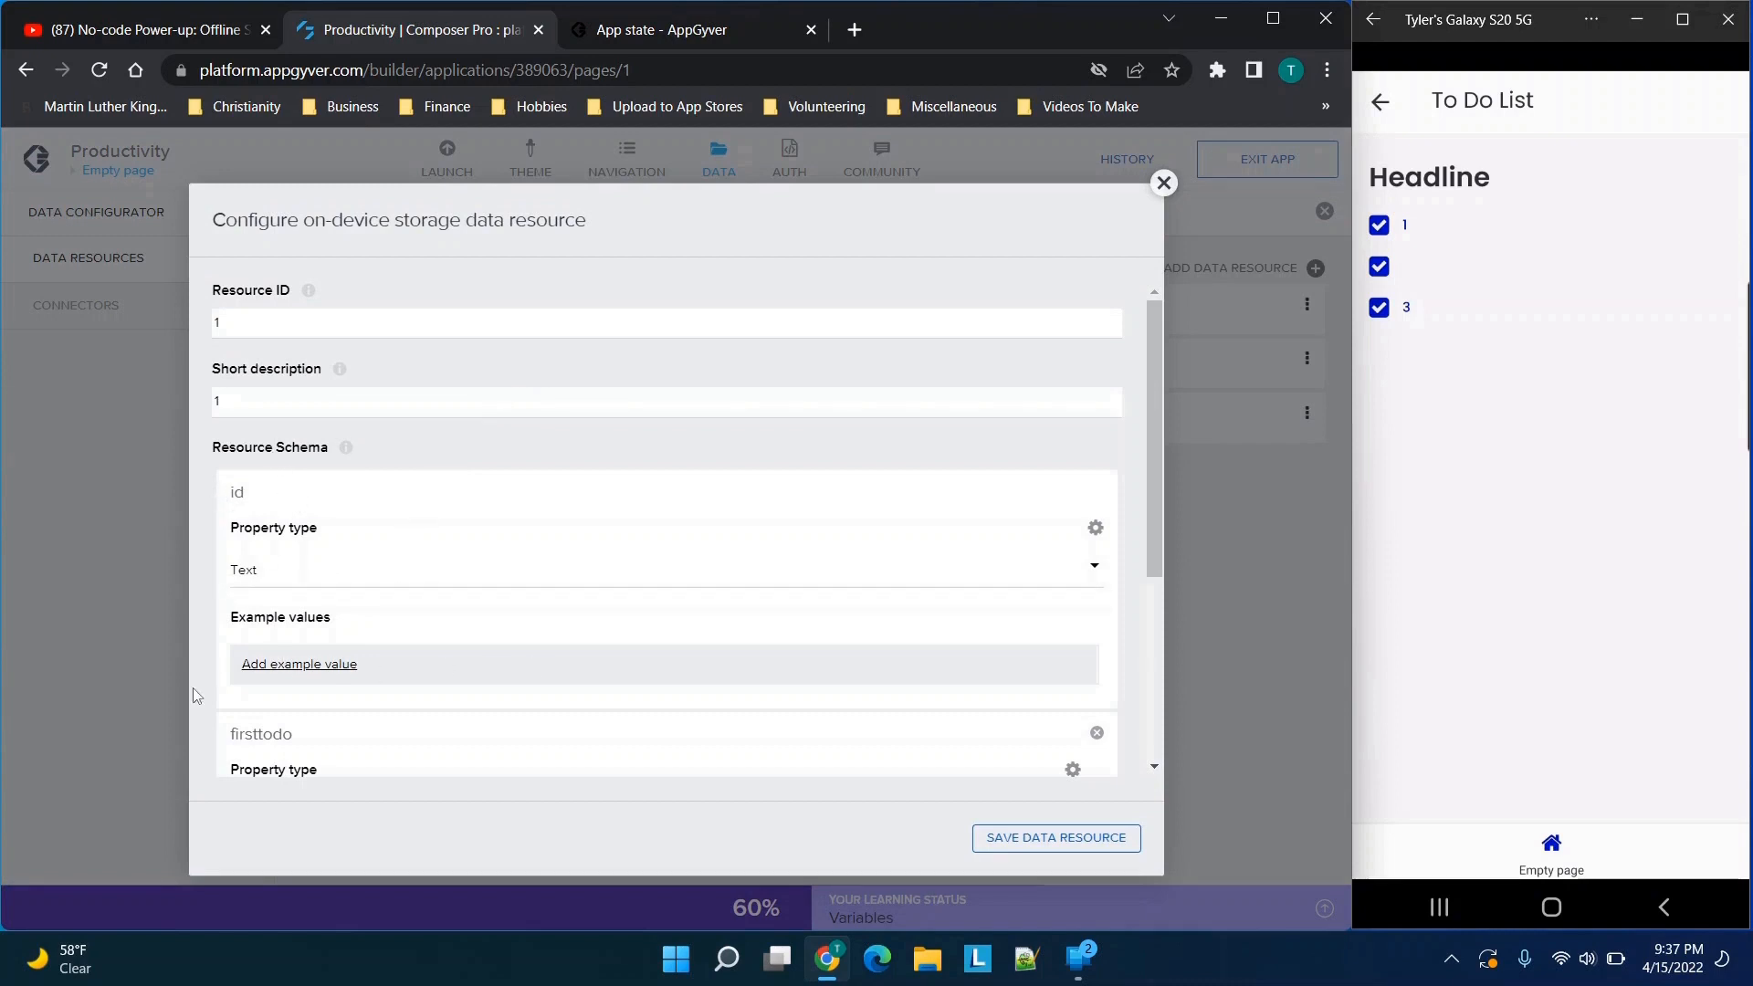
scroll(378, 721, down, 1)
scroll(378, 721, down, 3)
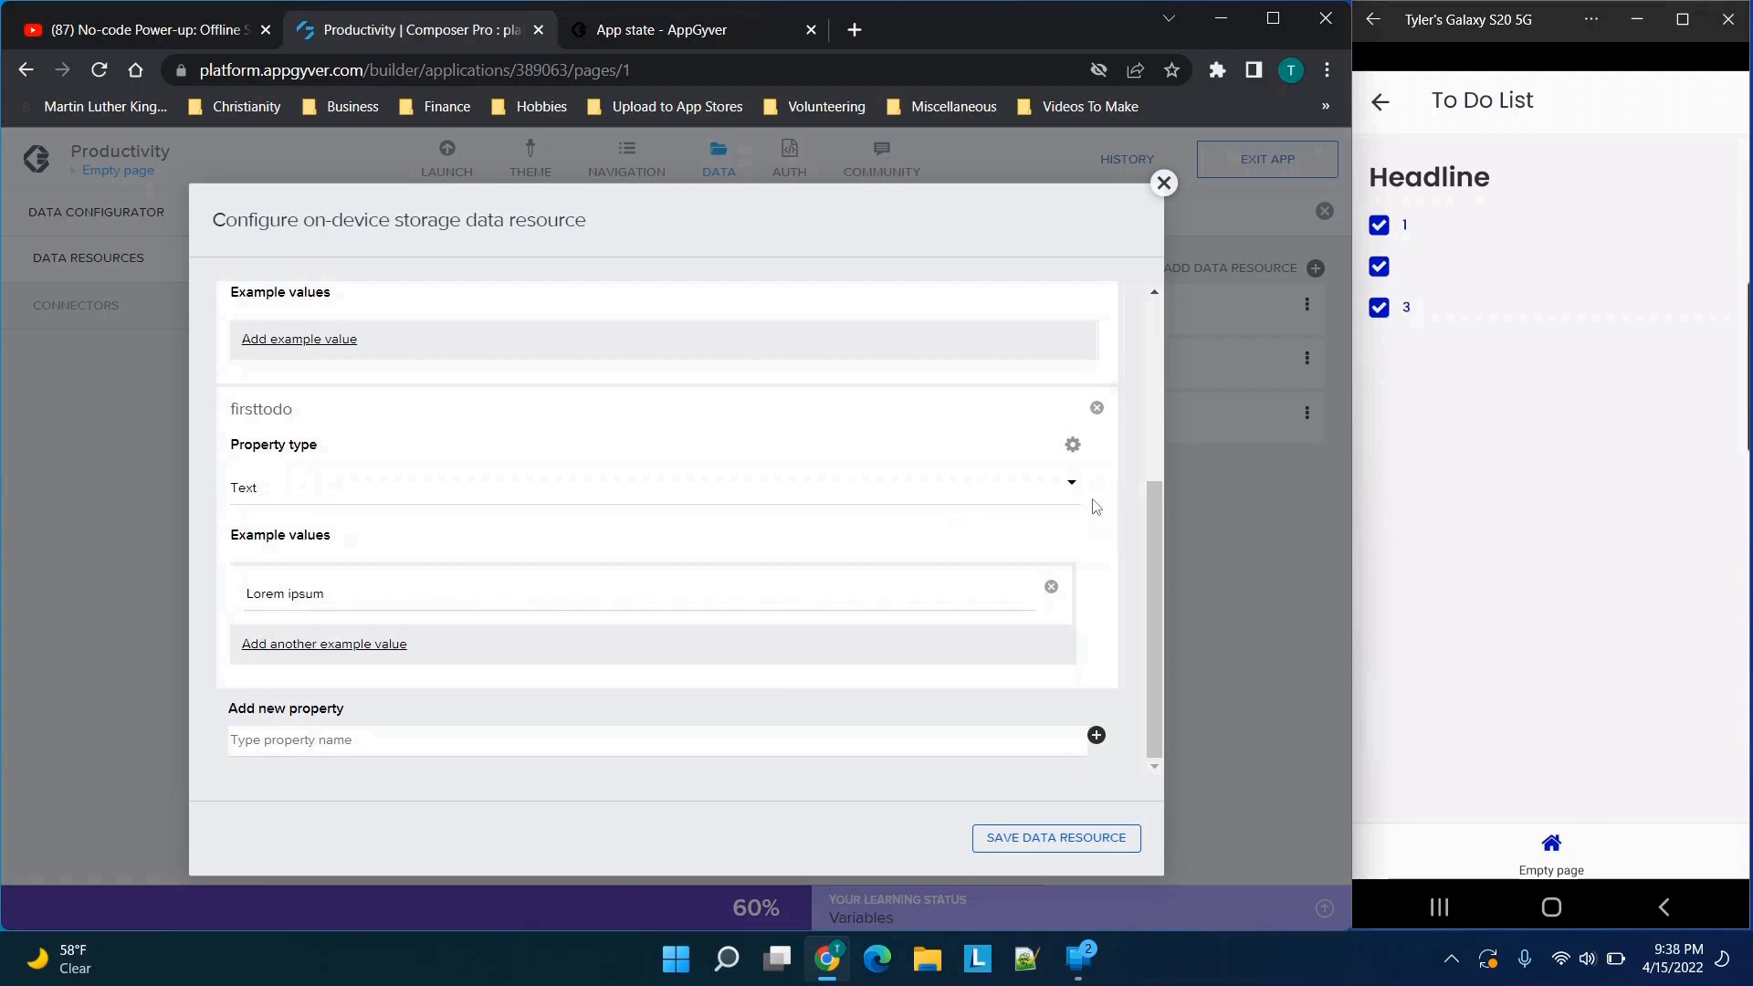
click(1162, 184)
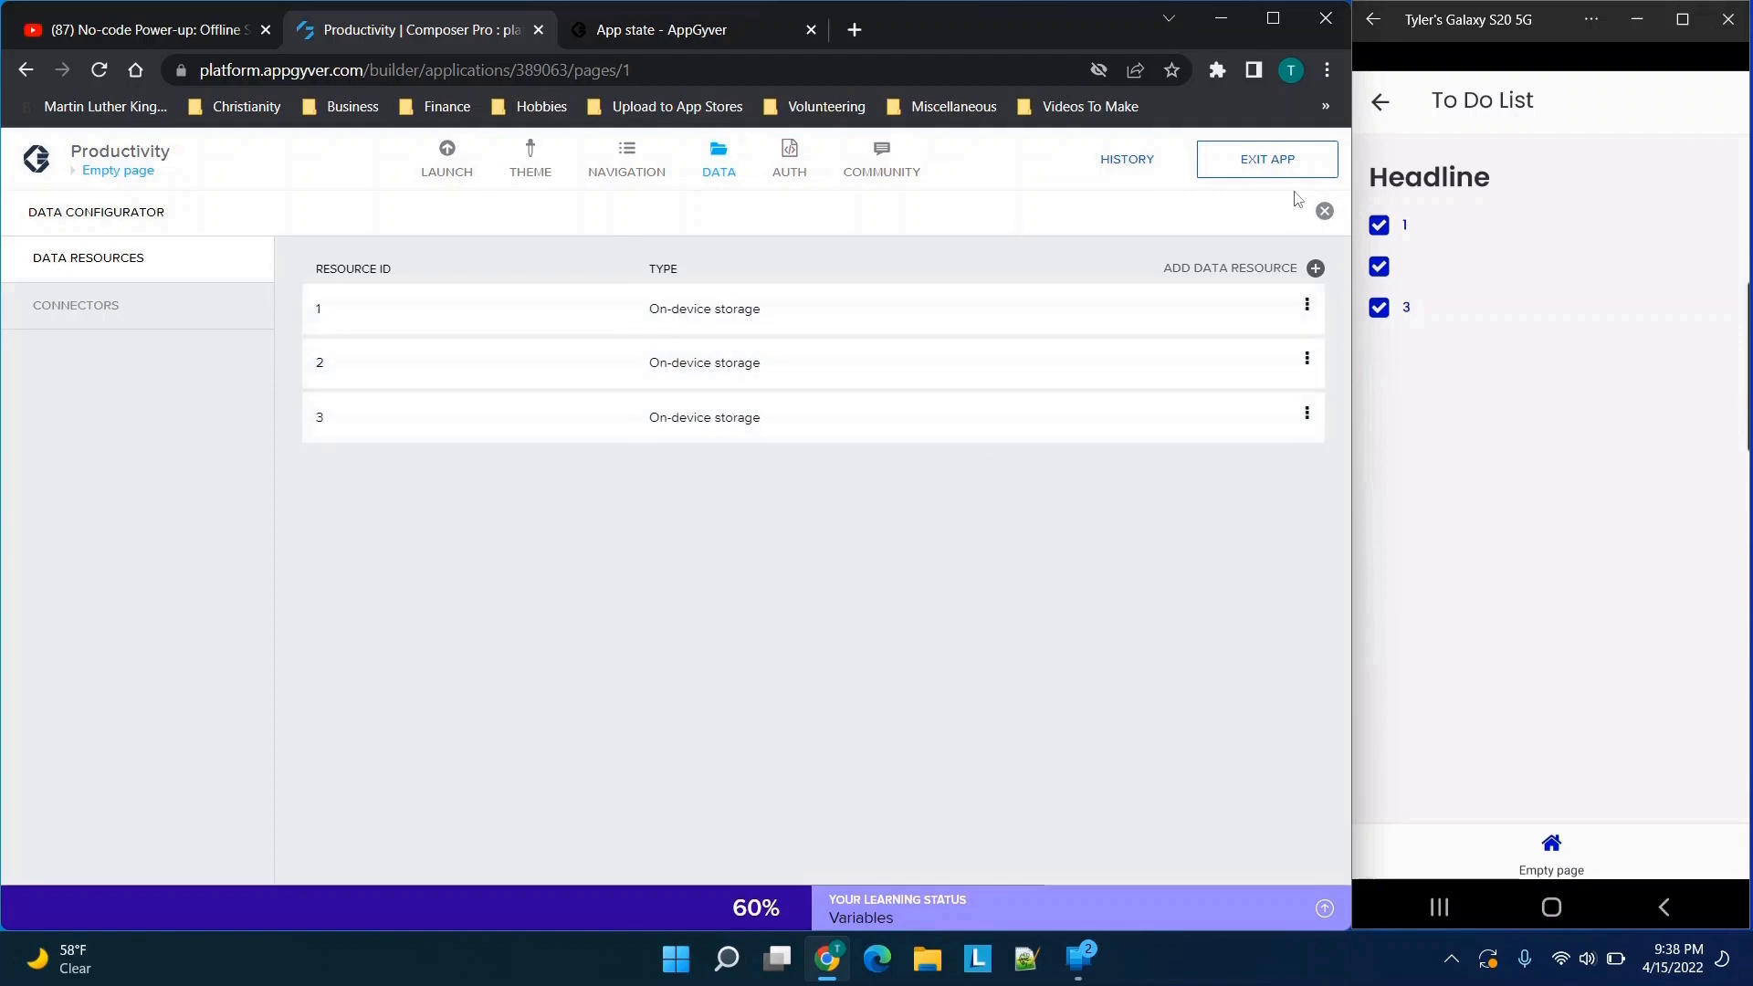
Leave the data configurator and examine the page's data variables and the resources offered for a new one, without adding any
click(716, 175)
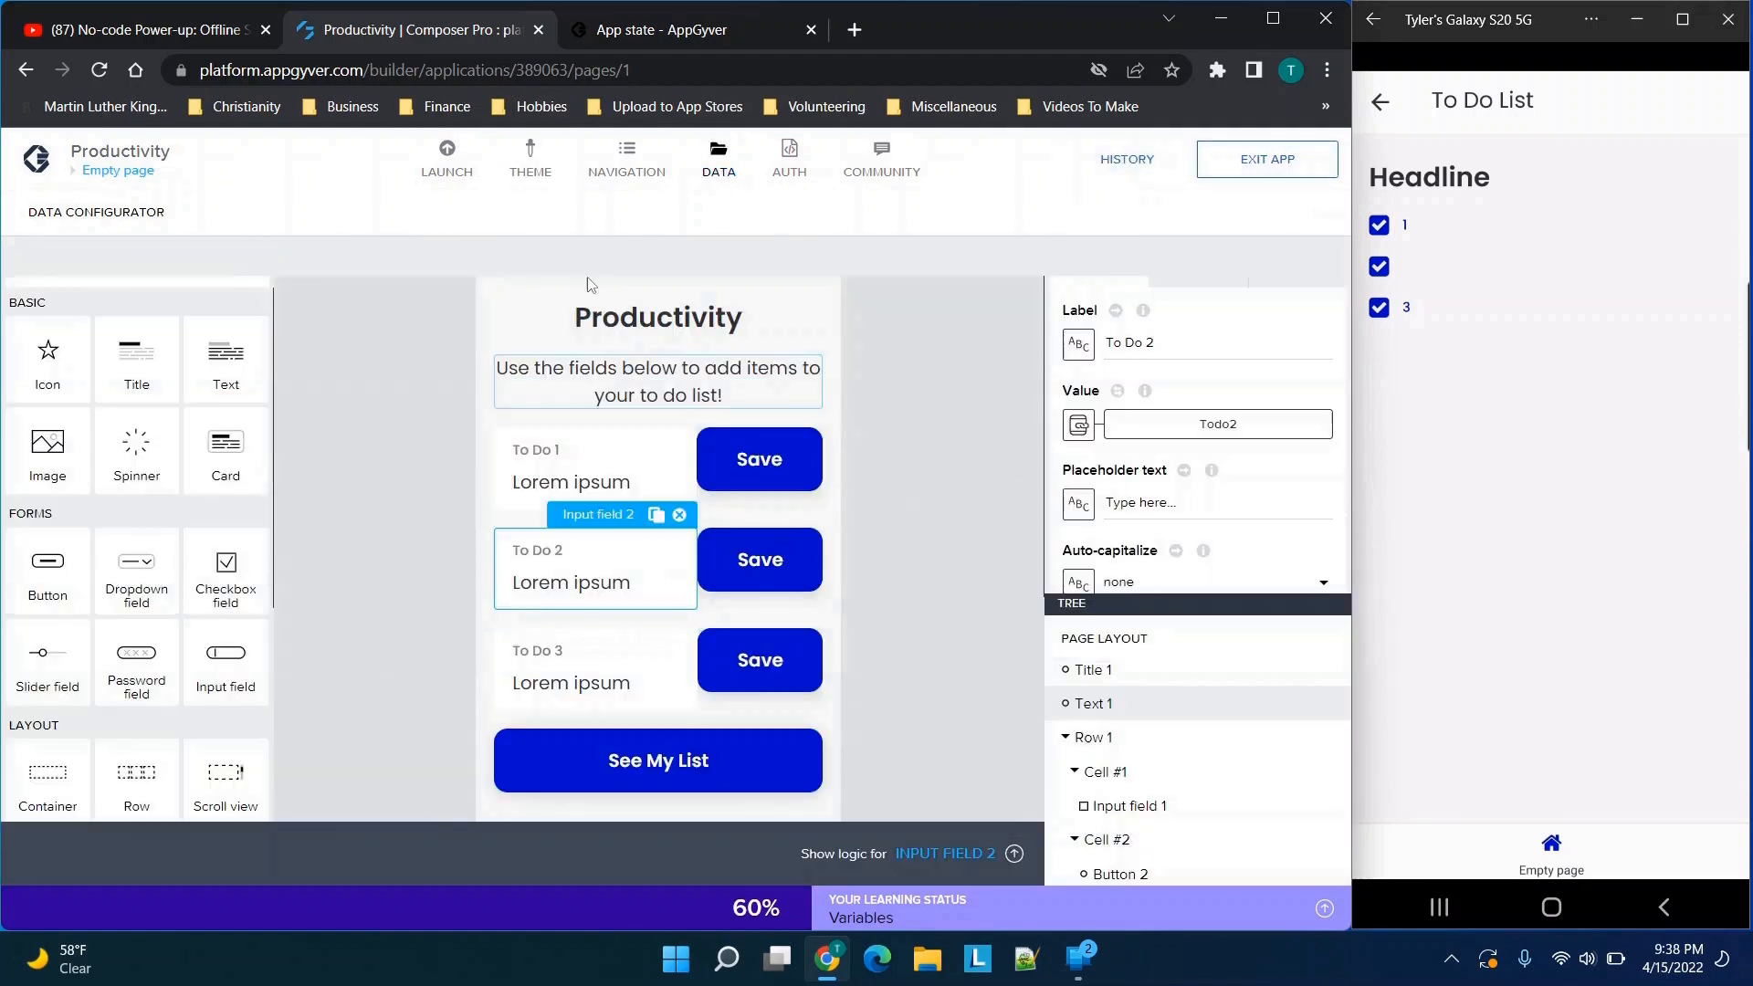
click(876, 213)
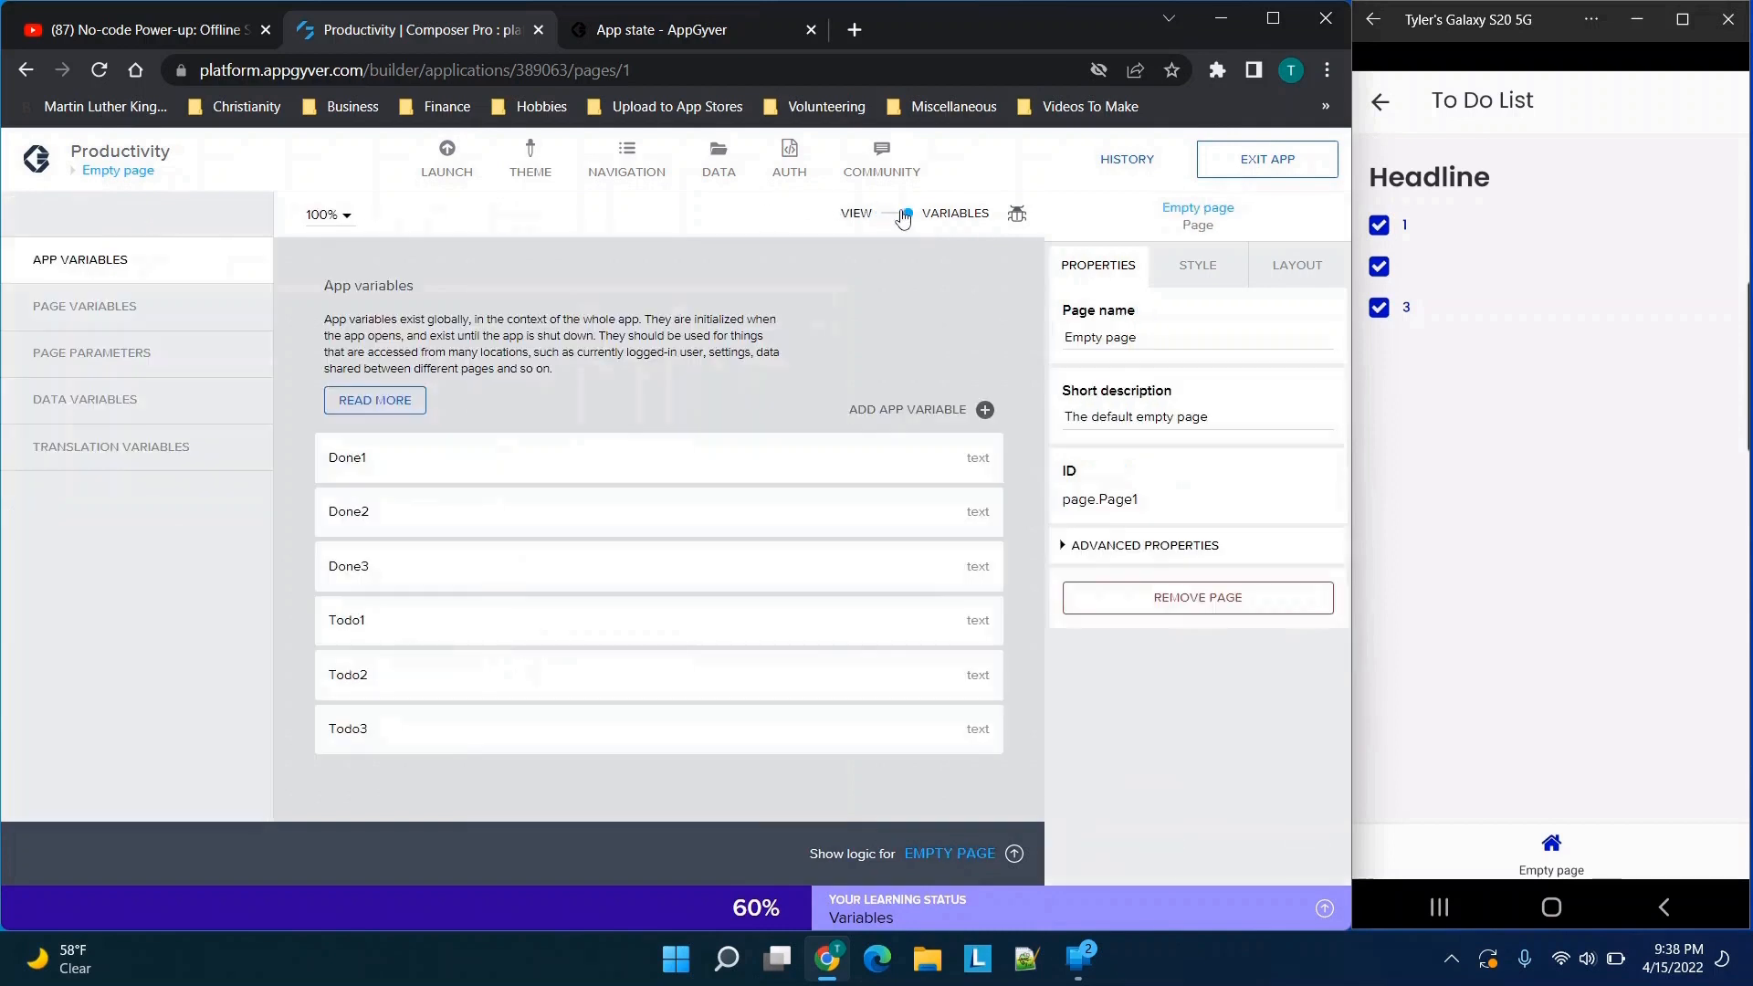
click(55, 406)
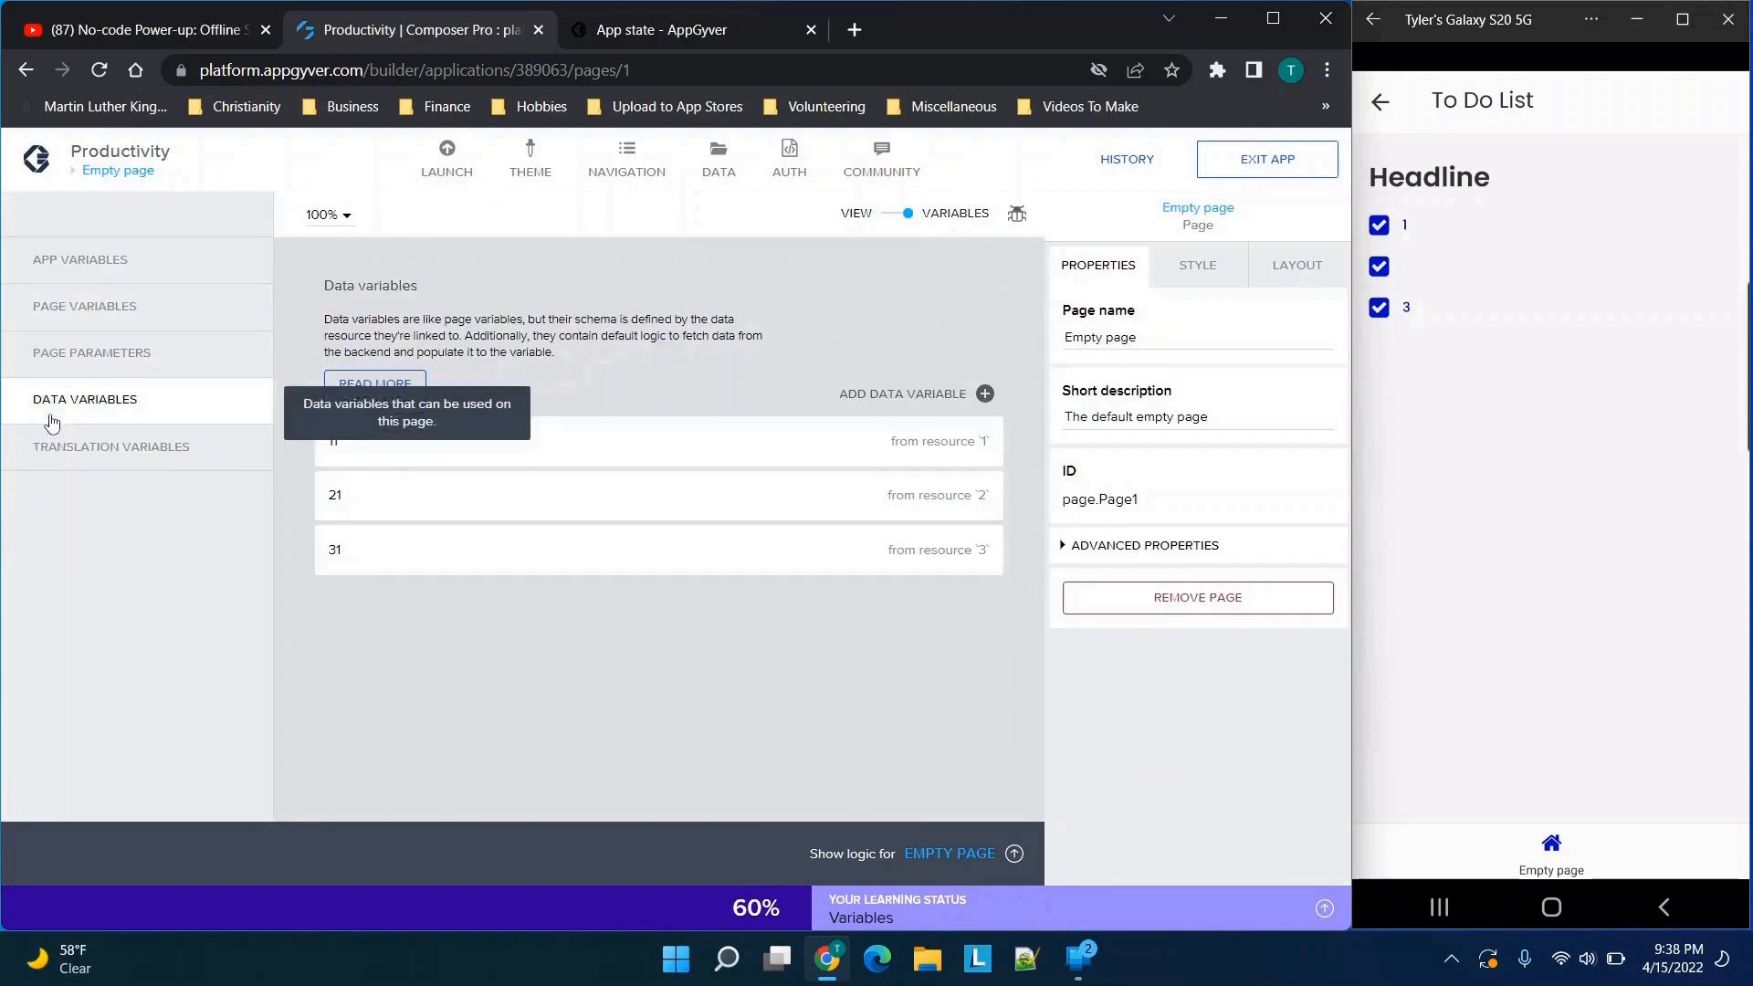
click(879, 400)
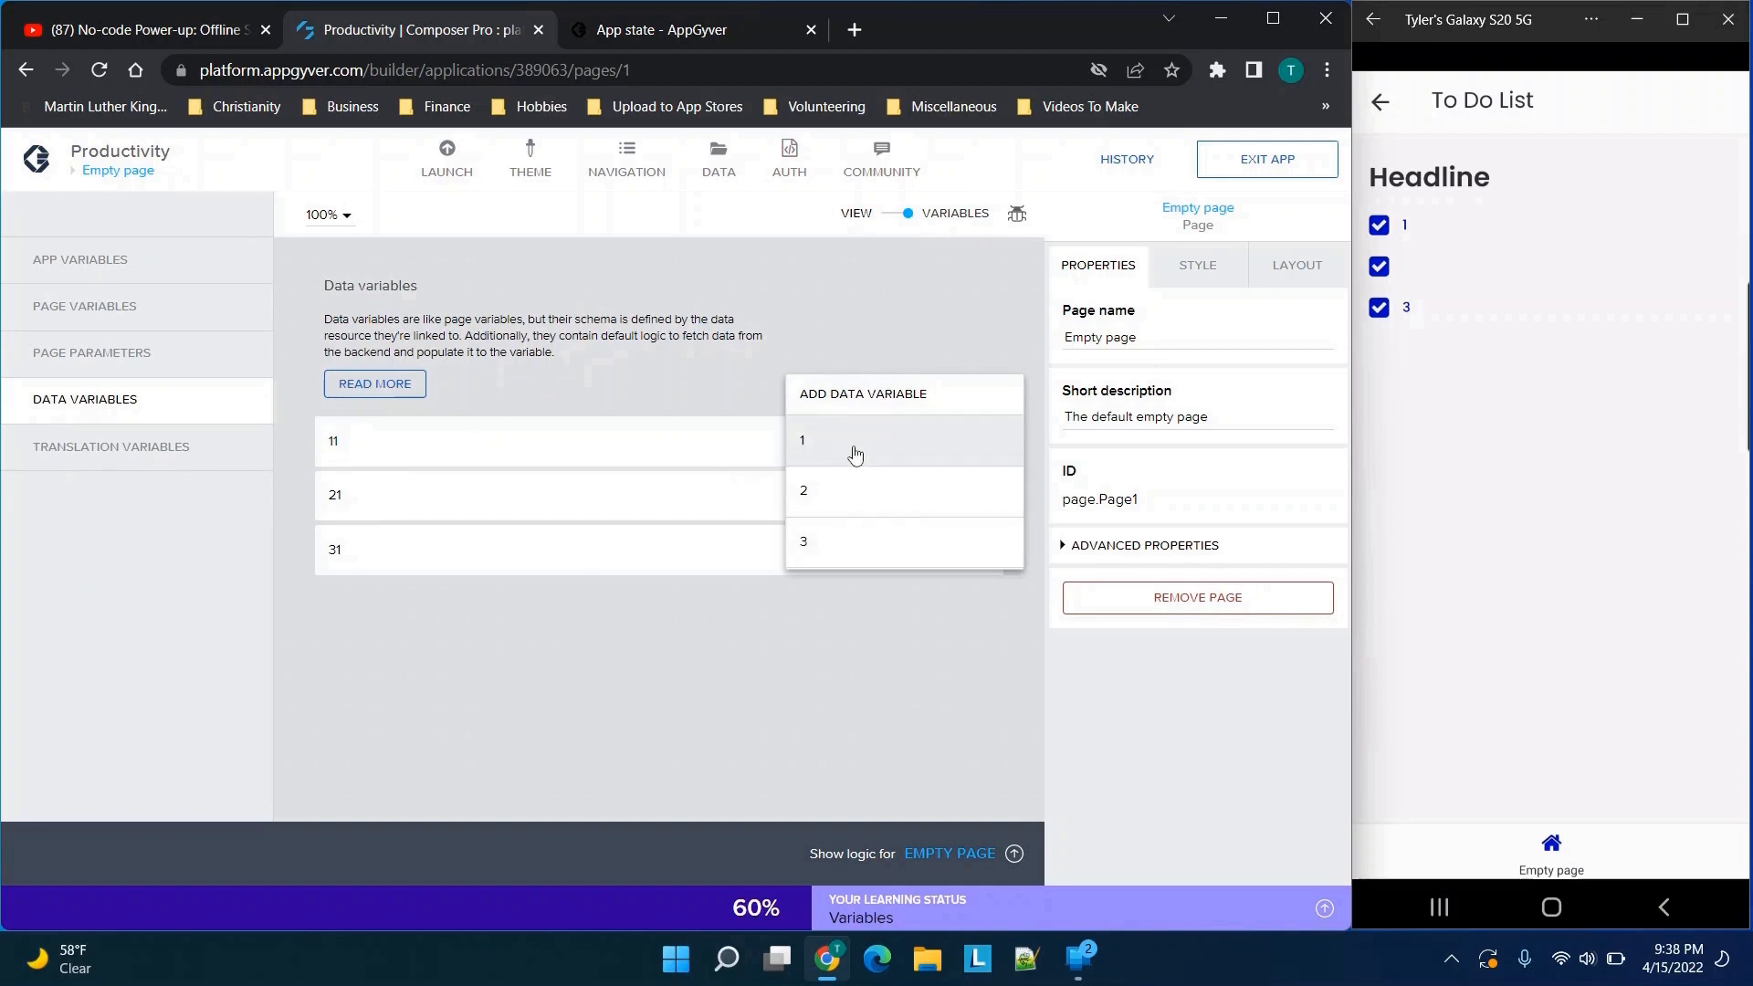
click(639, 746)
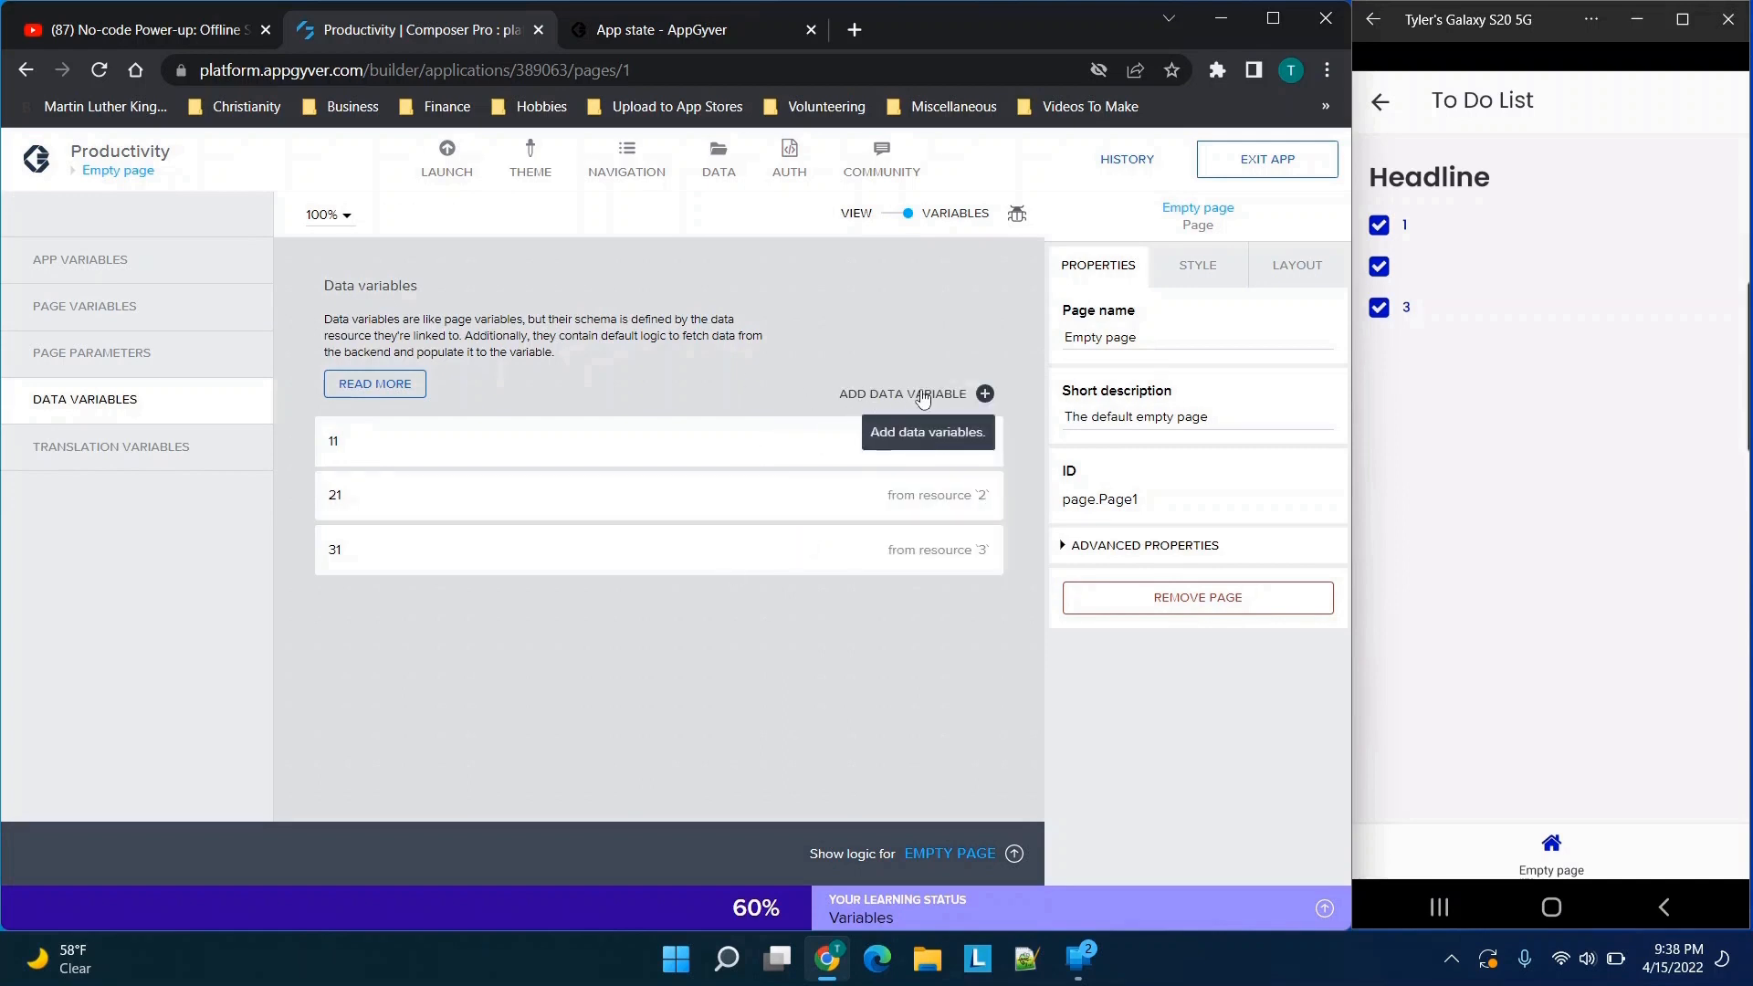
click(923, 396)
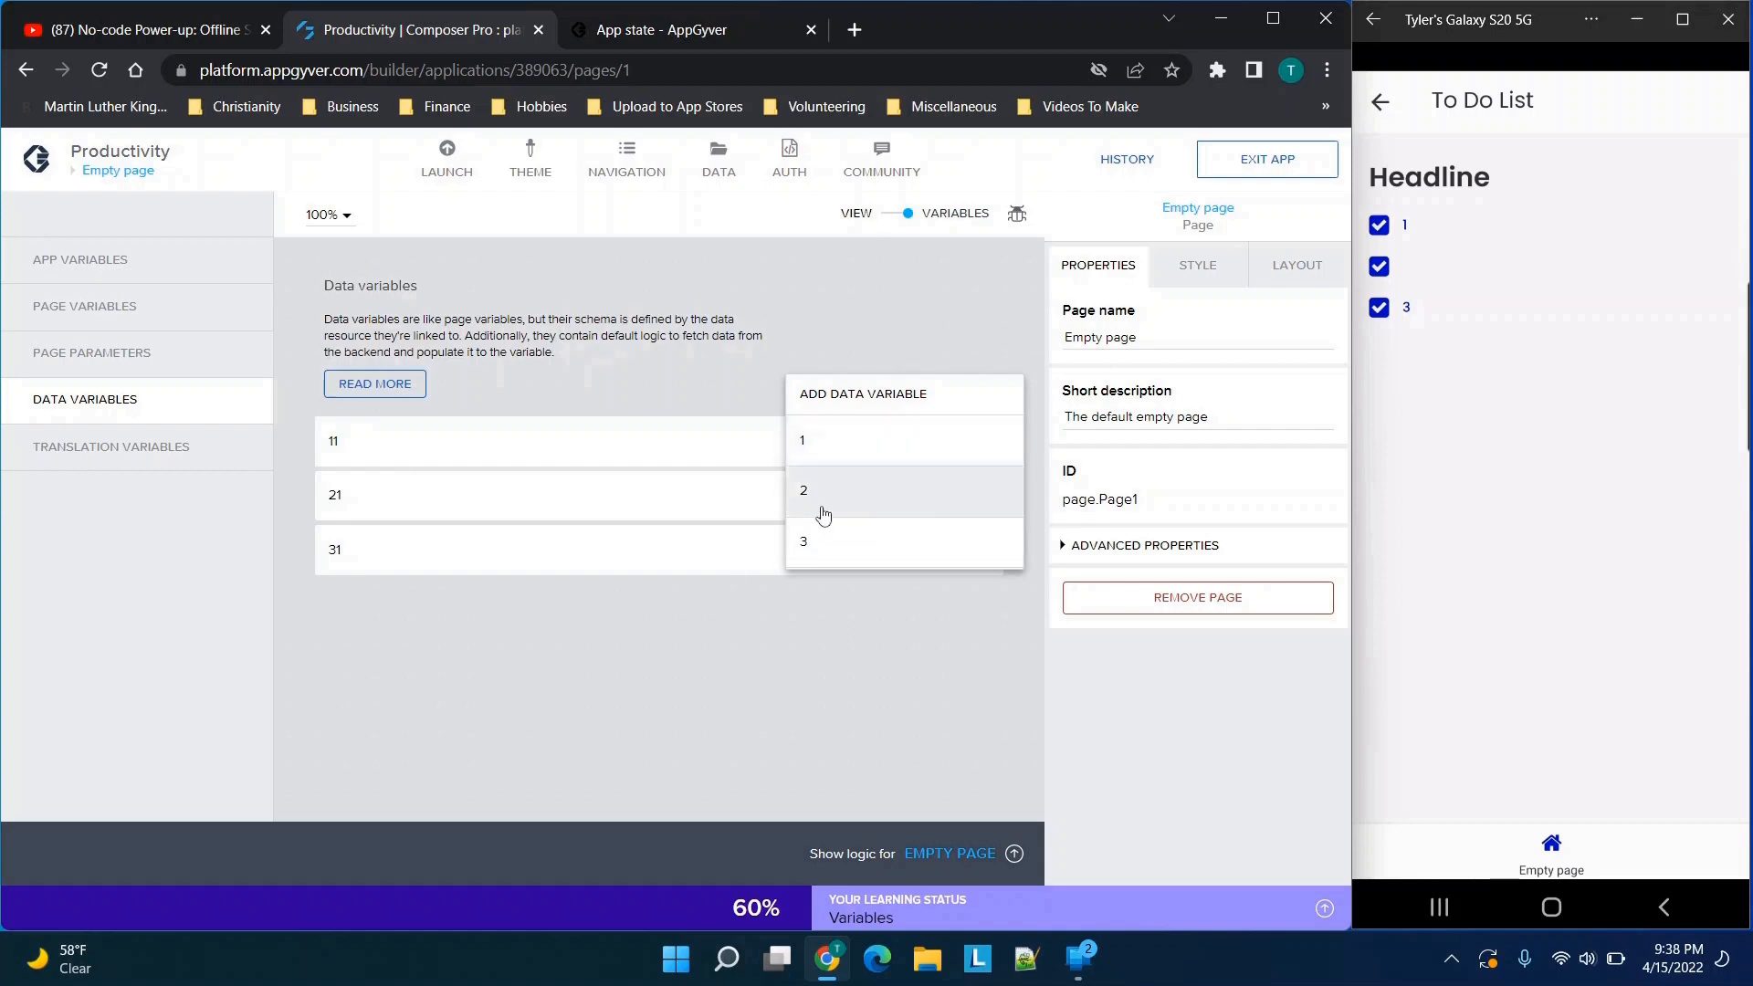
click(767, 705)
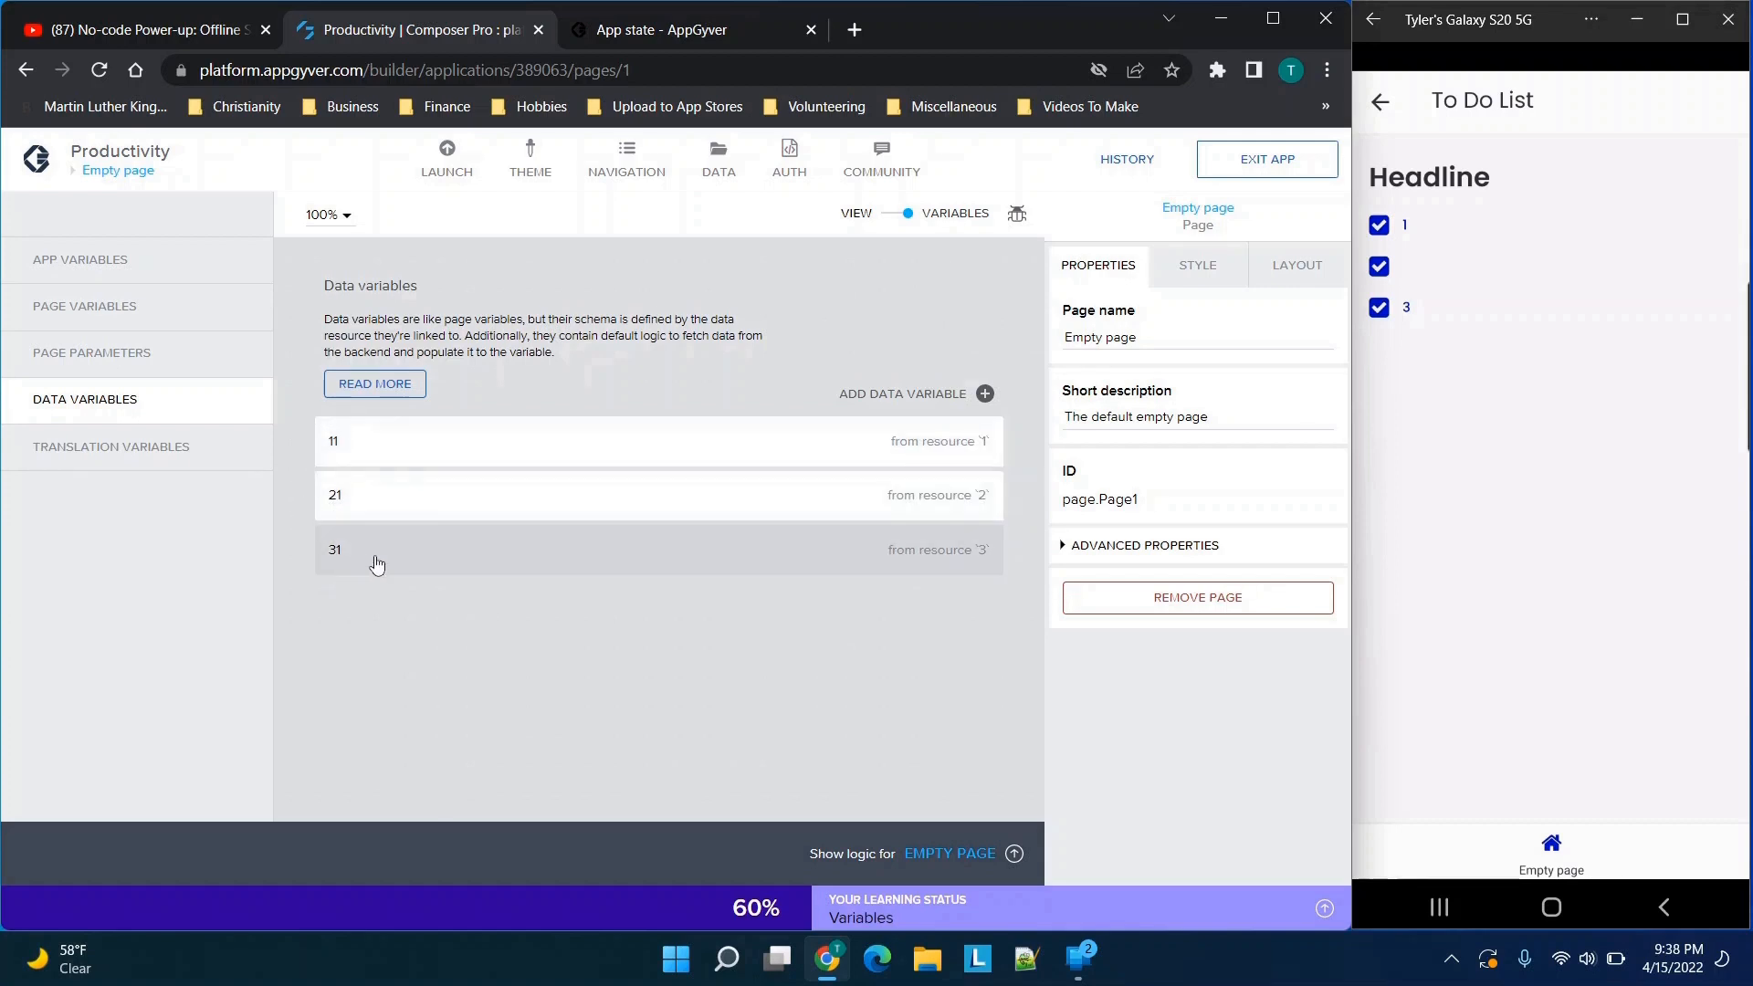
Add a new app variable, remove it from the app, and return to the page view
click(905, 216)
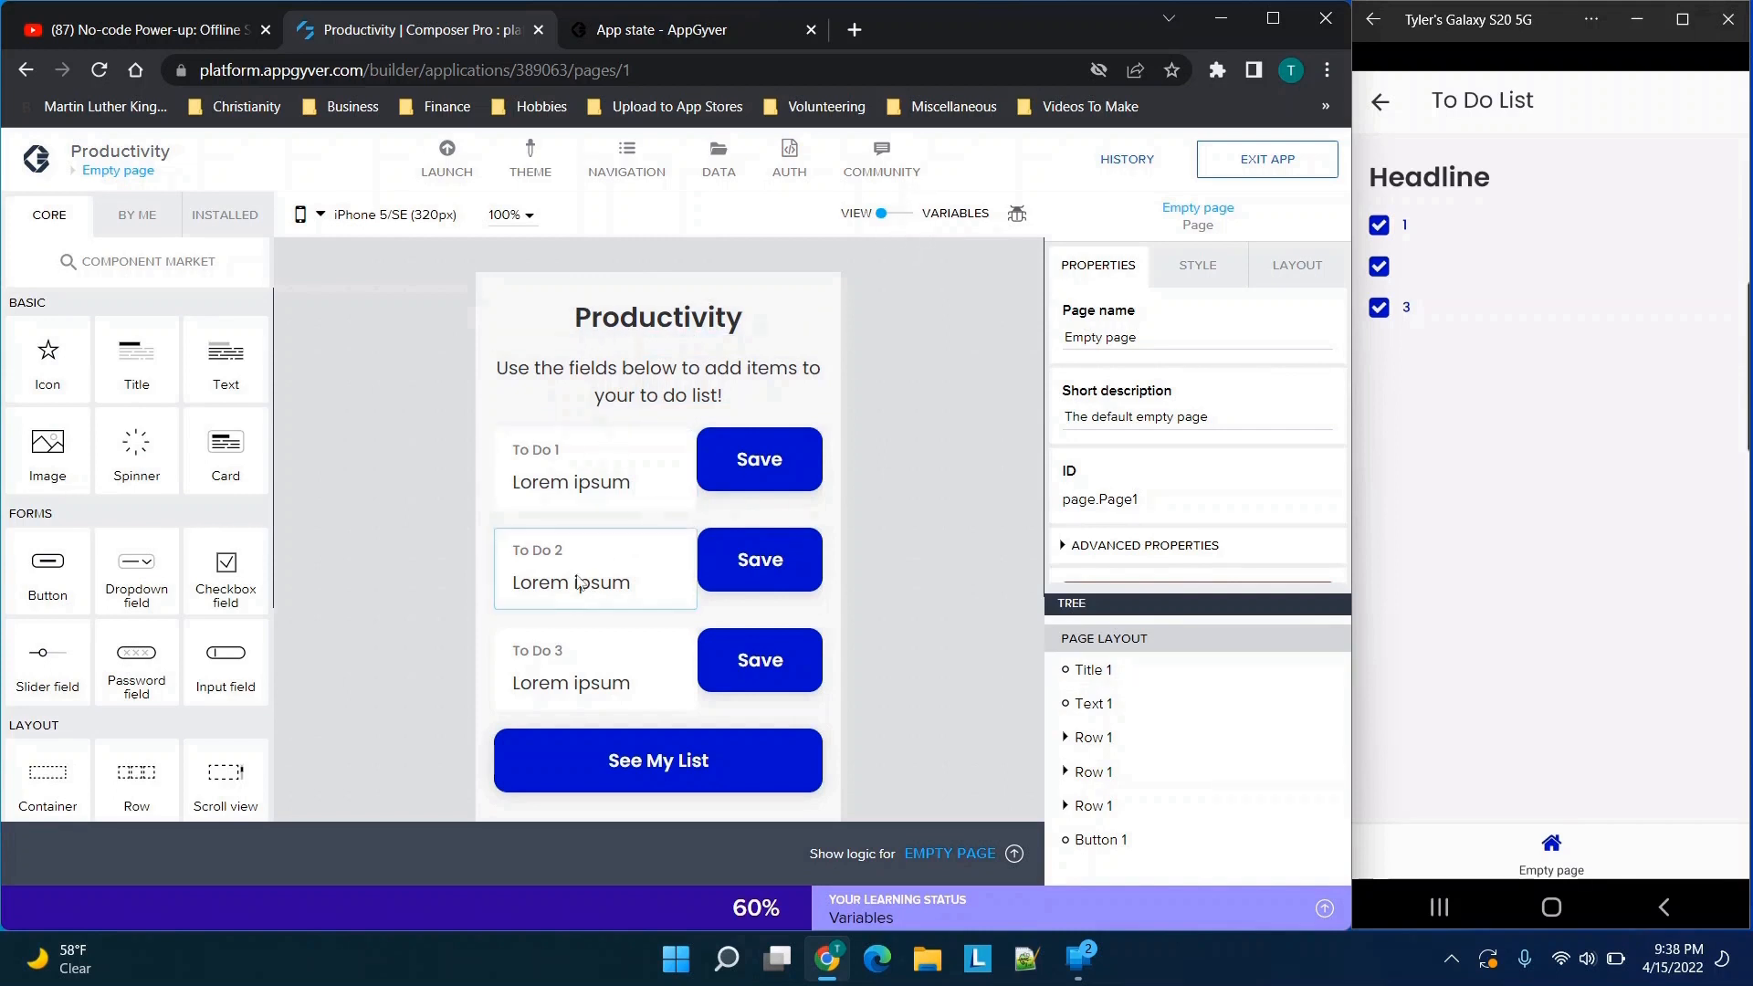
click(888, 219)
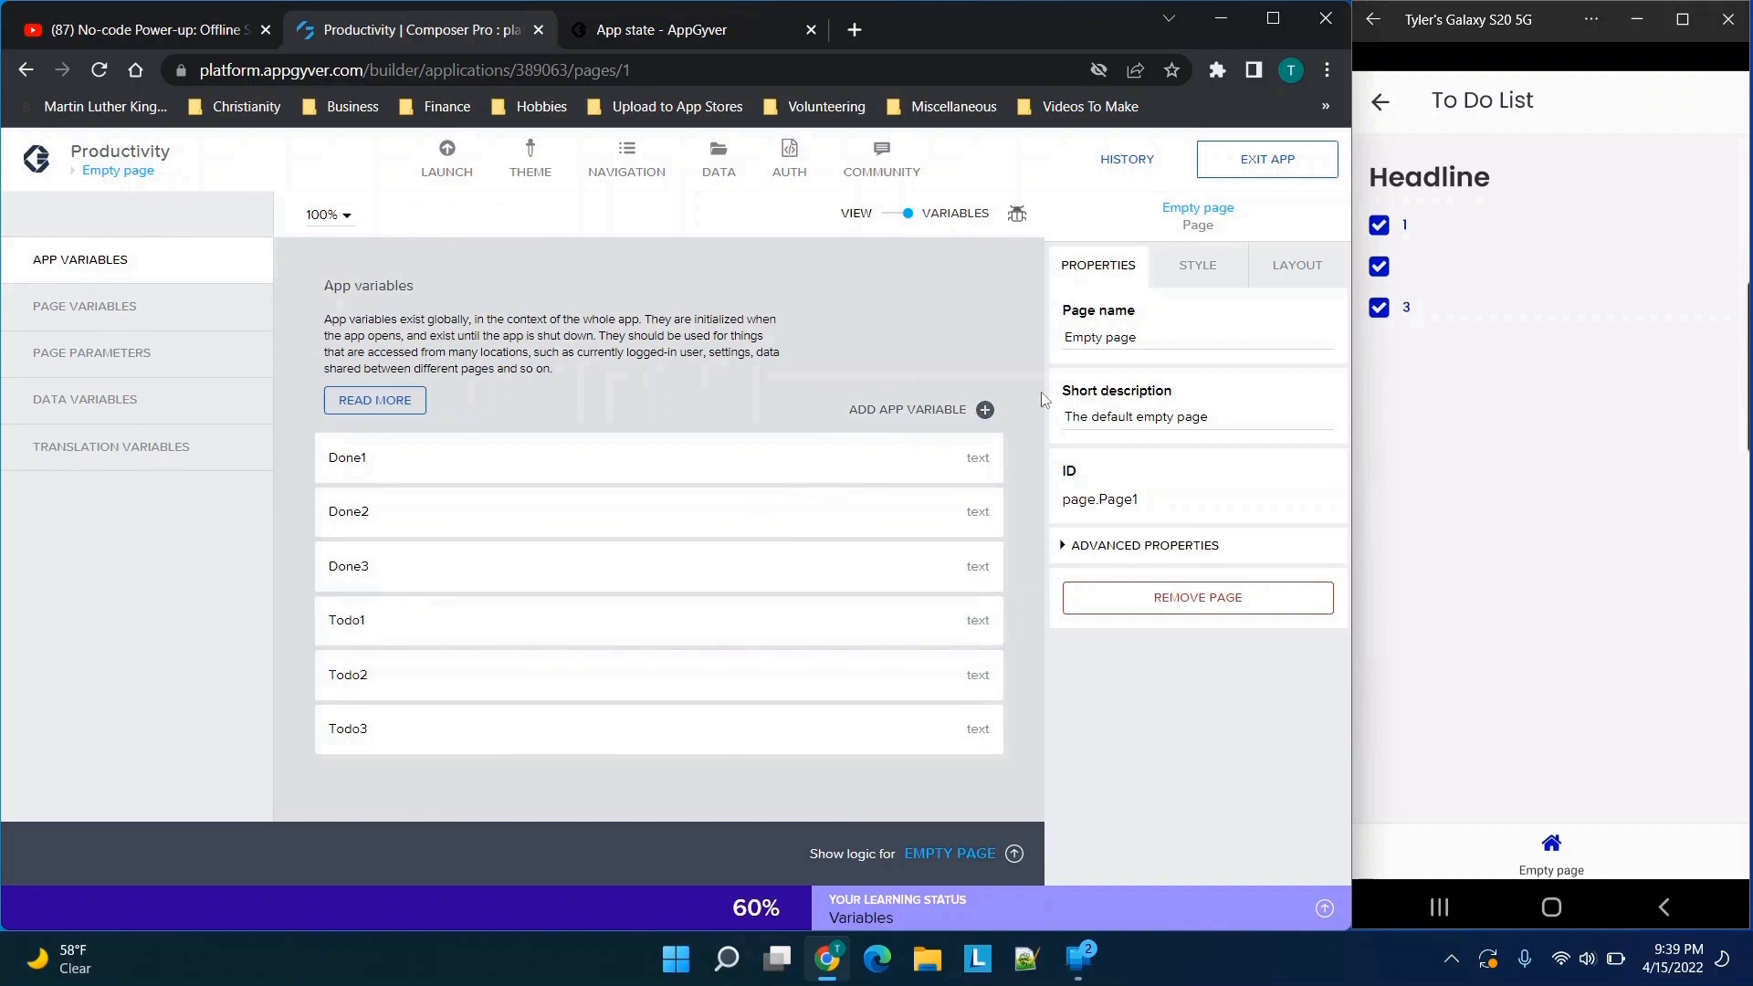
click(984, 409)
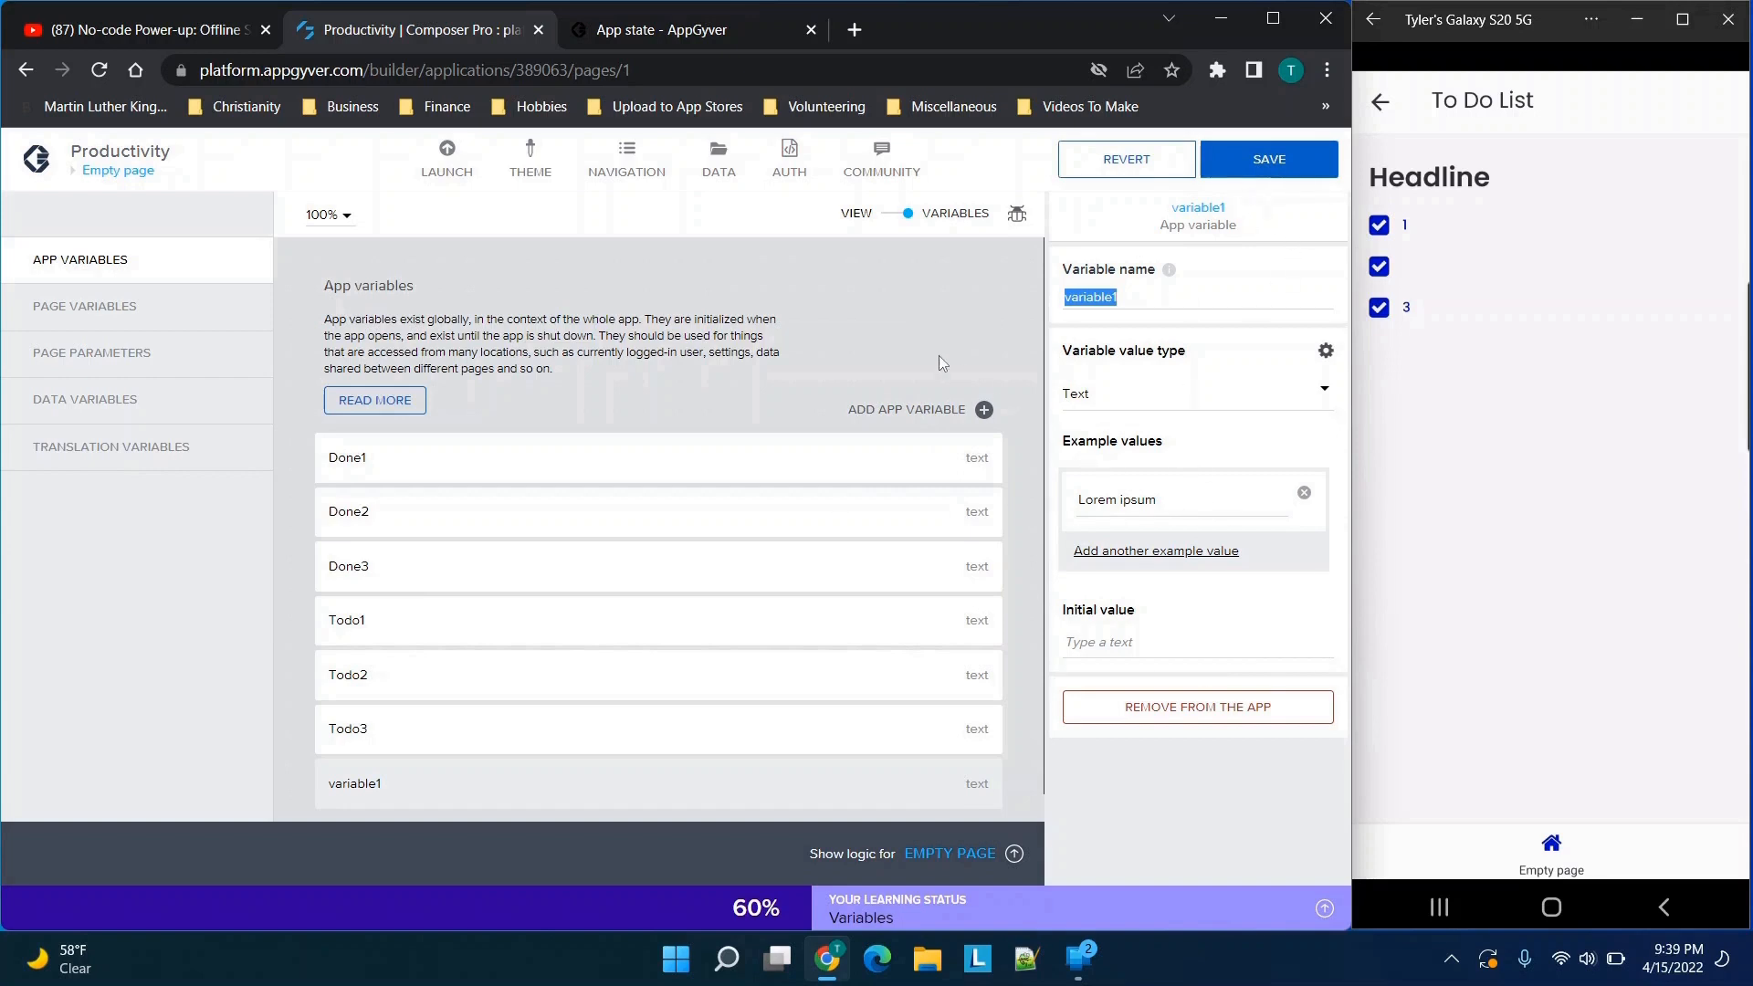
click(1132, 712)
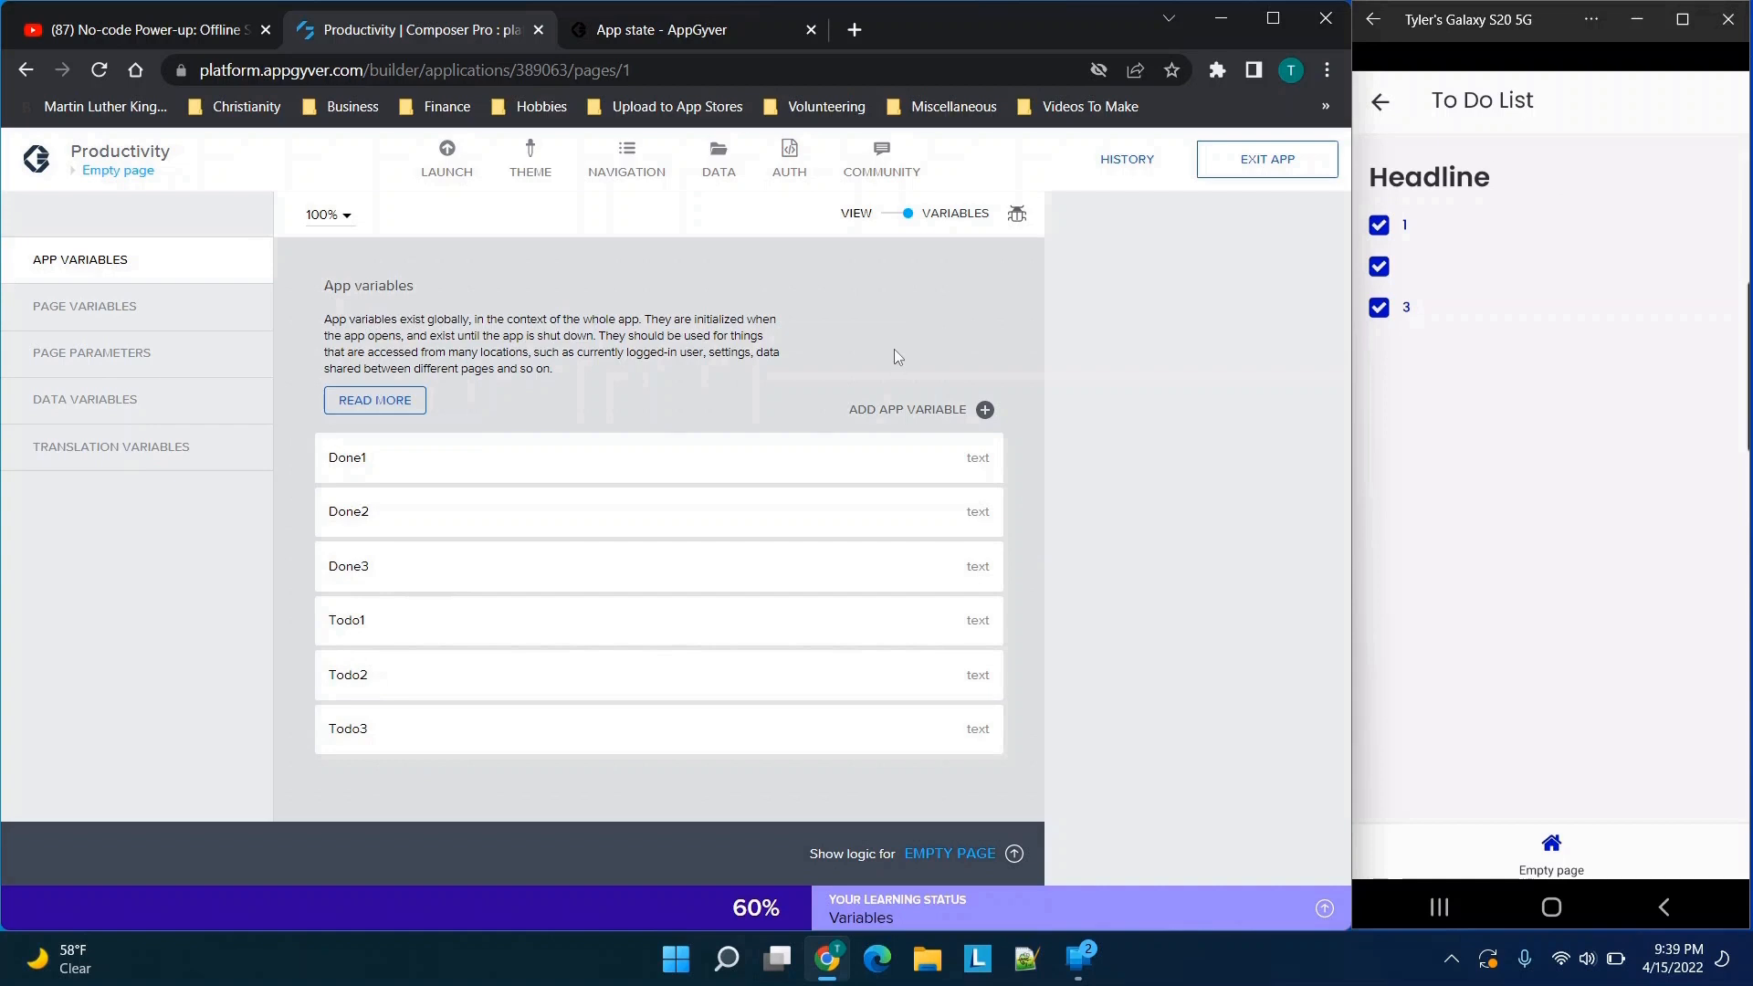
click(894, 215)
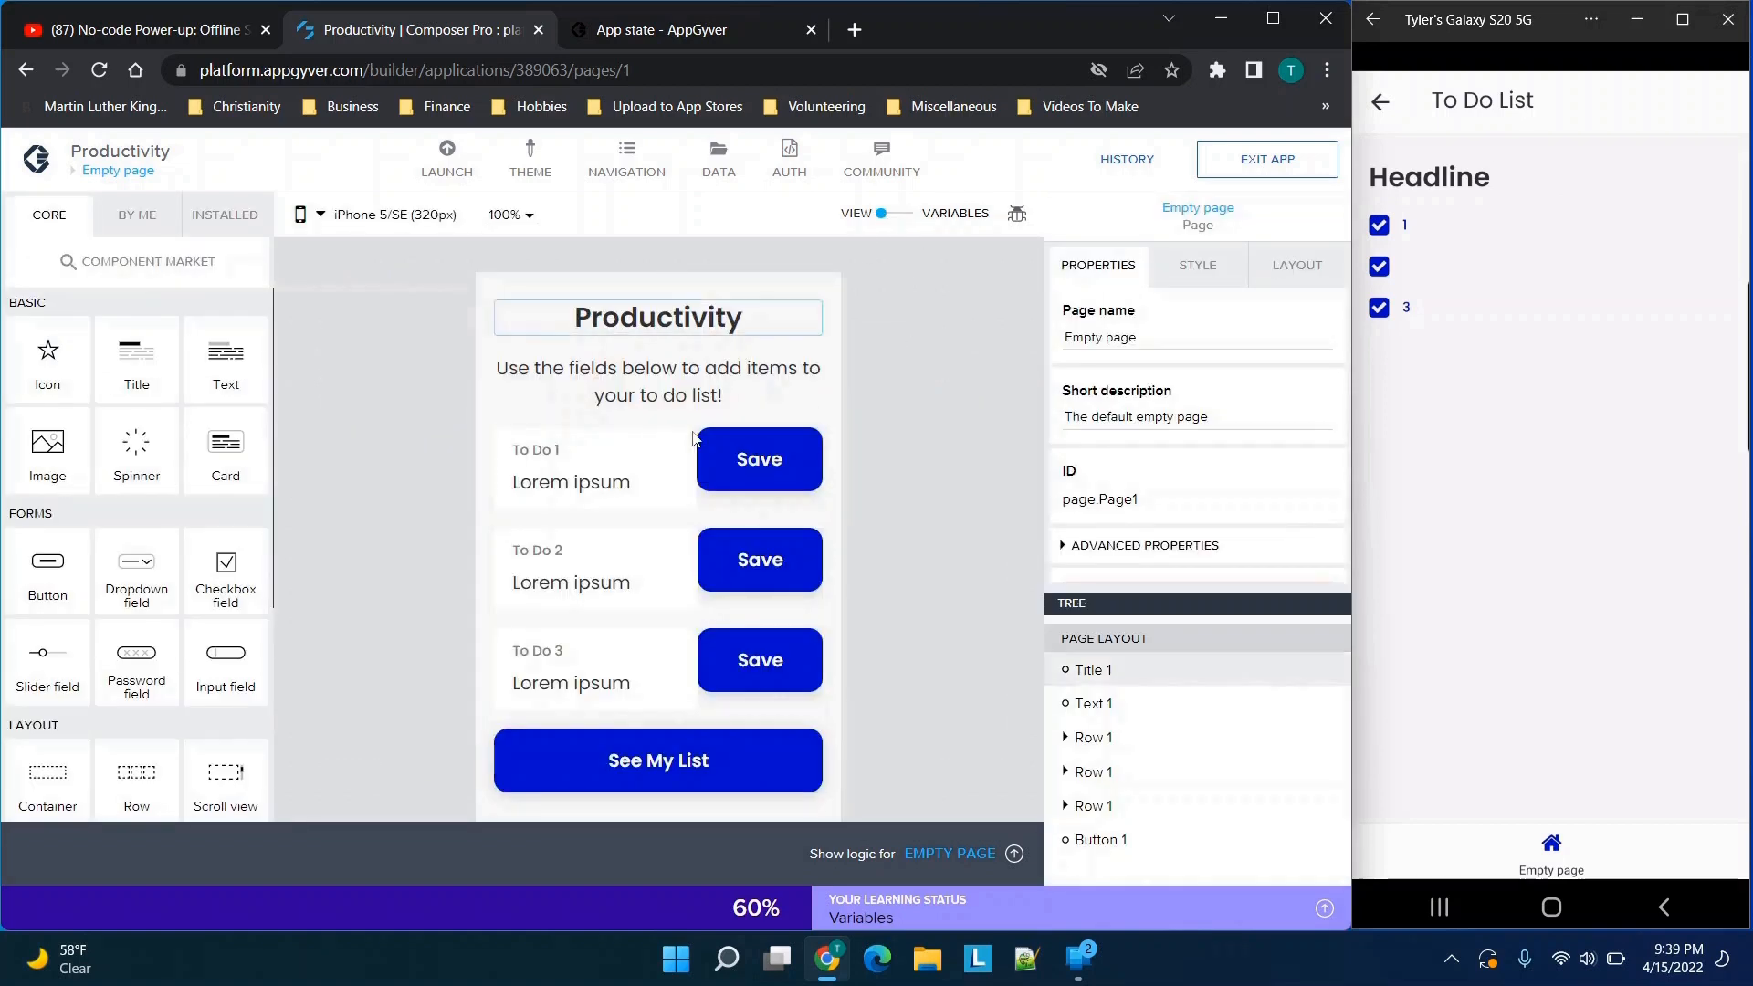
Bind the value of the To Do 1 input field to the app variable Todo1
click(650, 487)
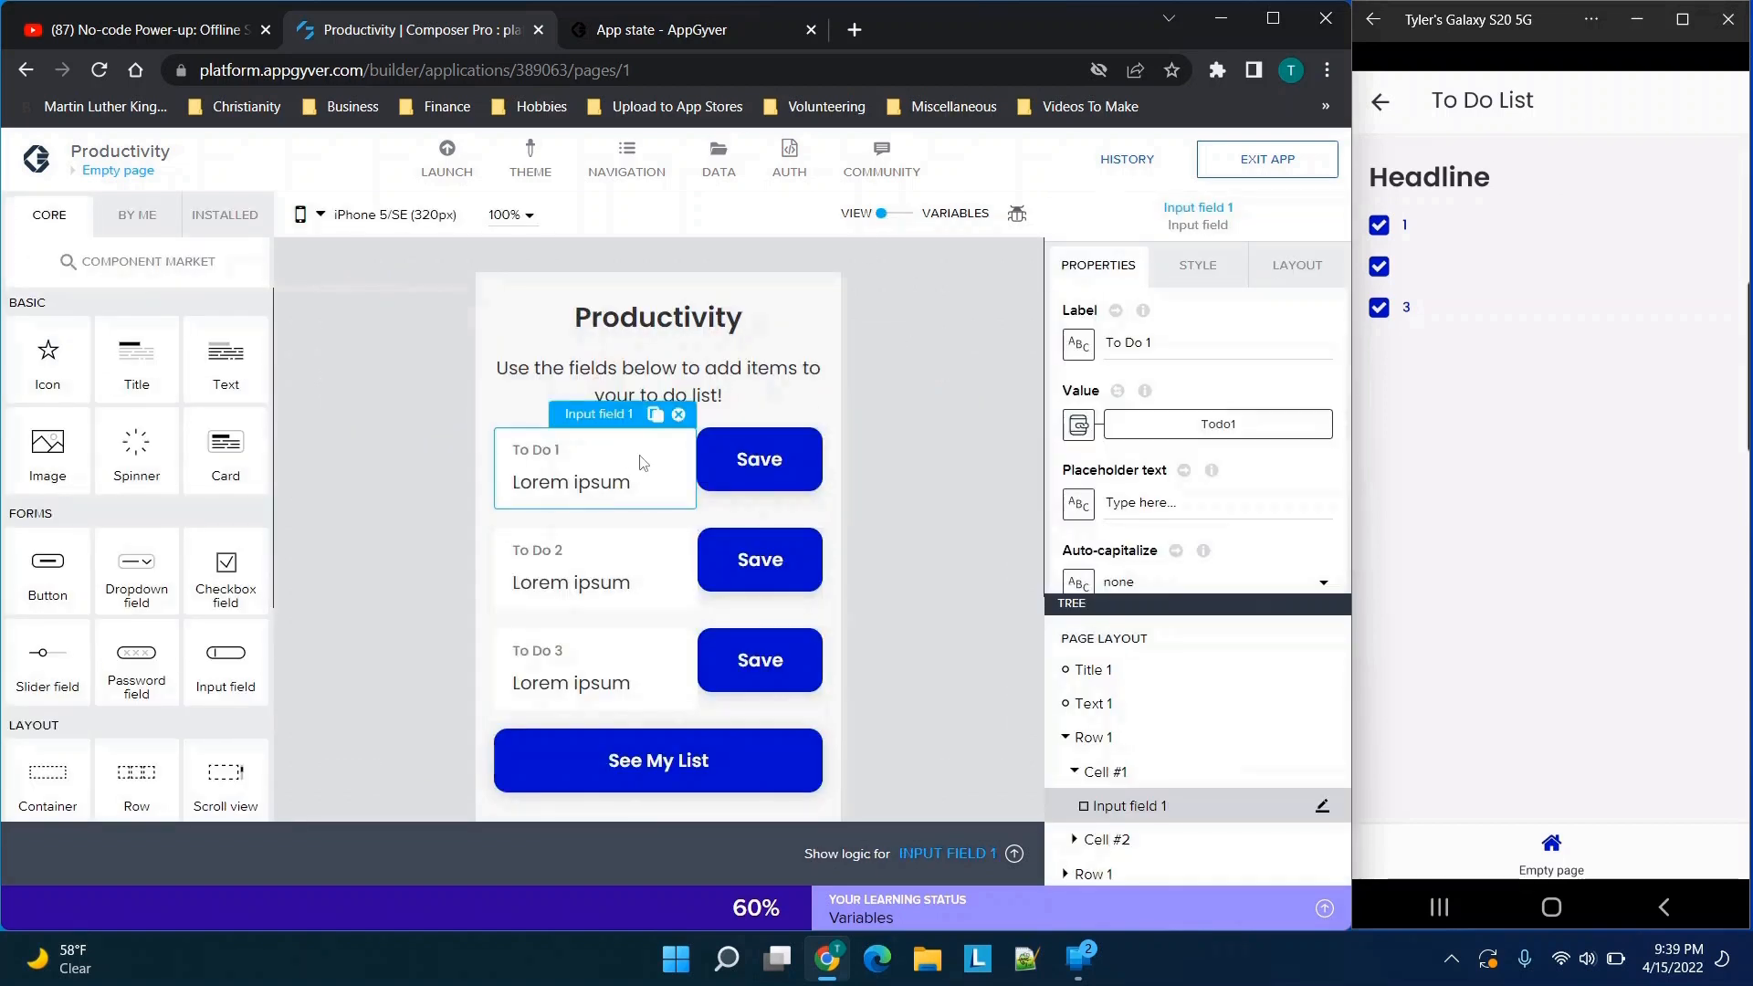
click(1078, 424)
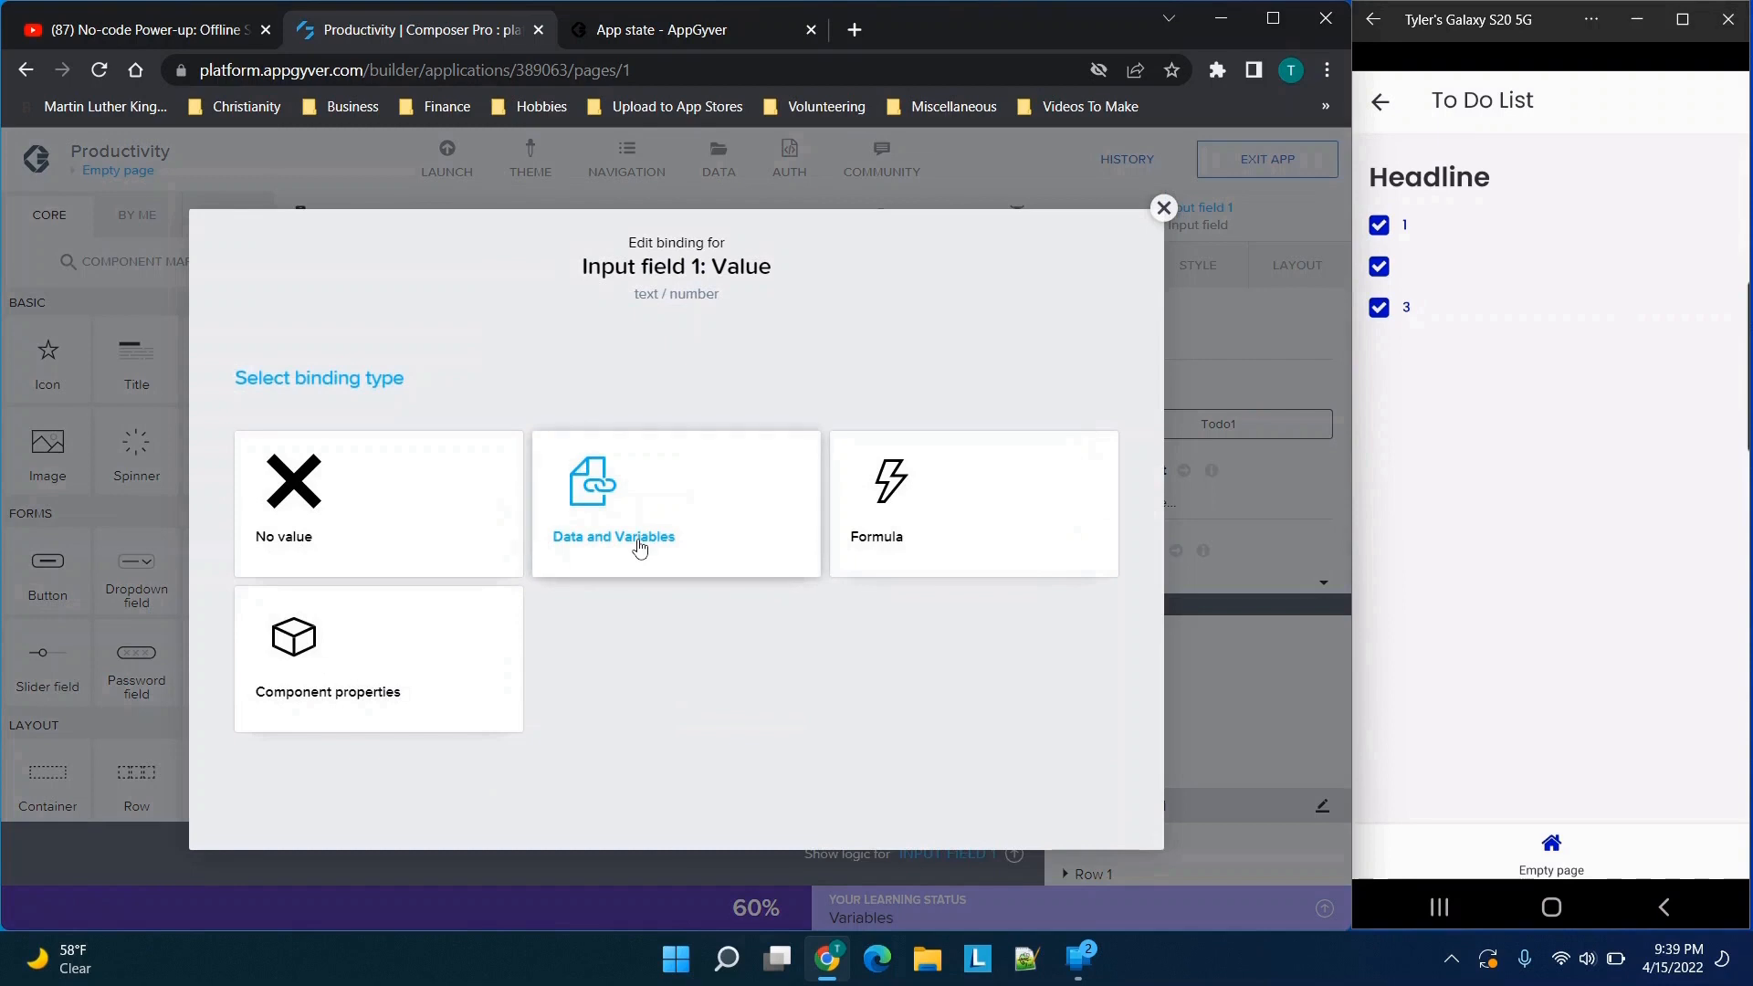
click(629, 502)
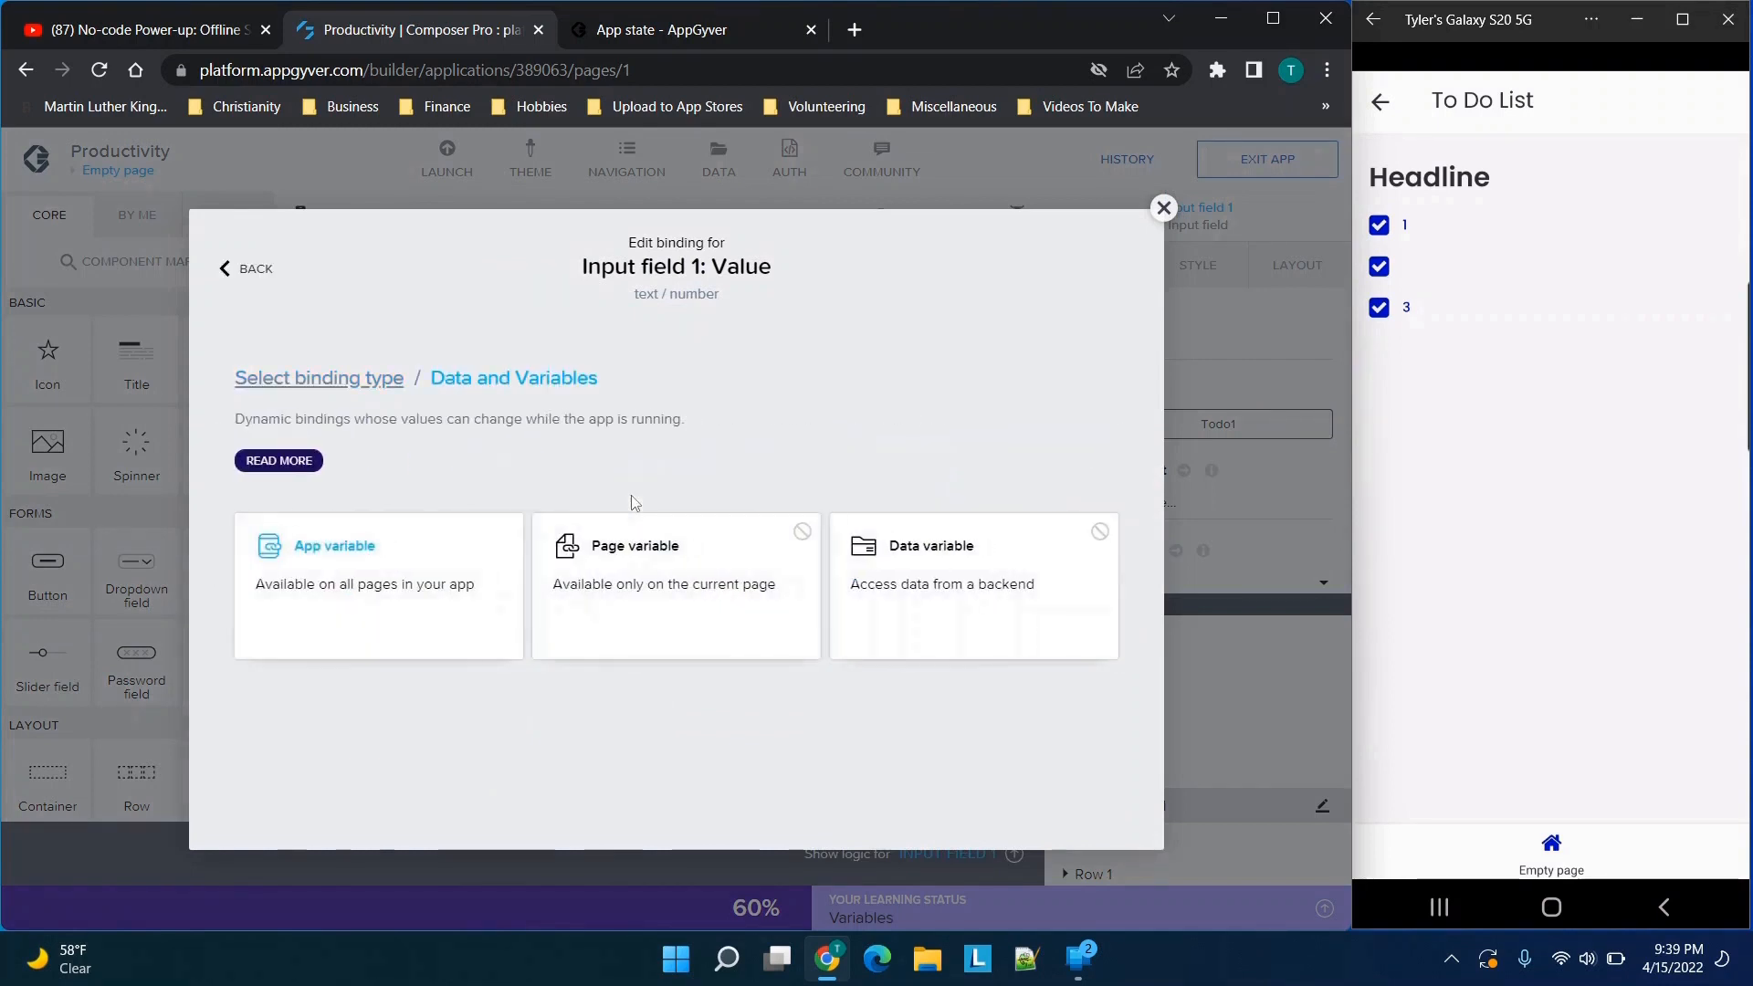
click(422, 599)
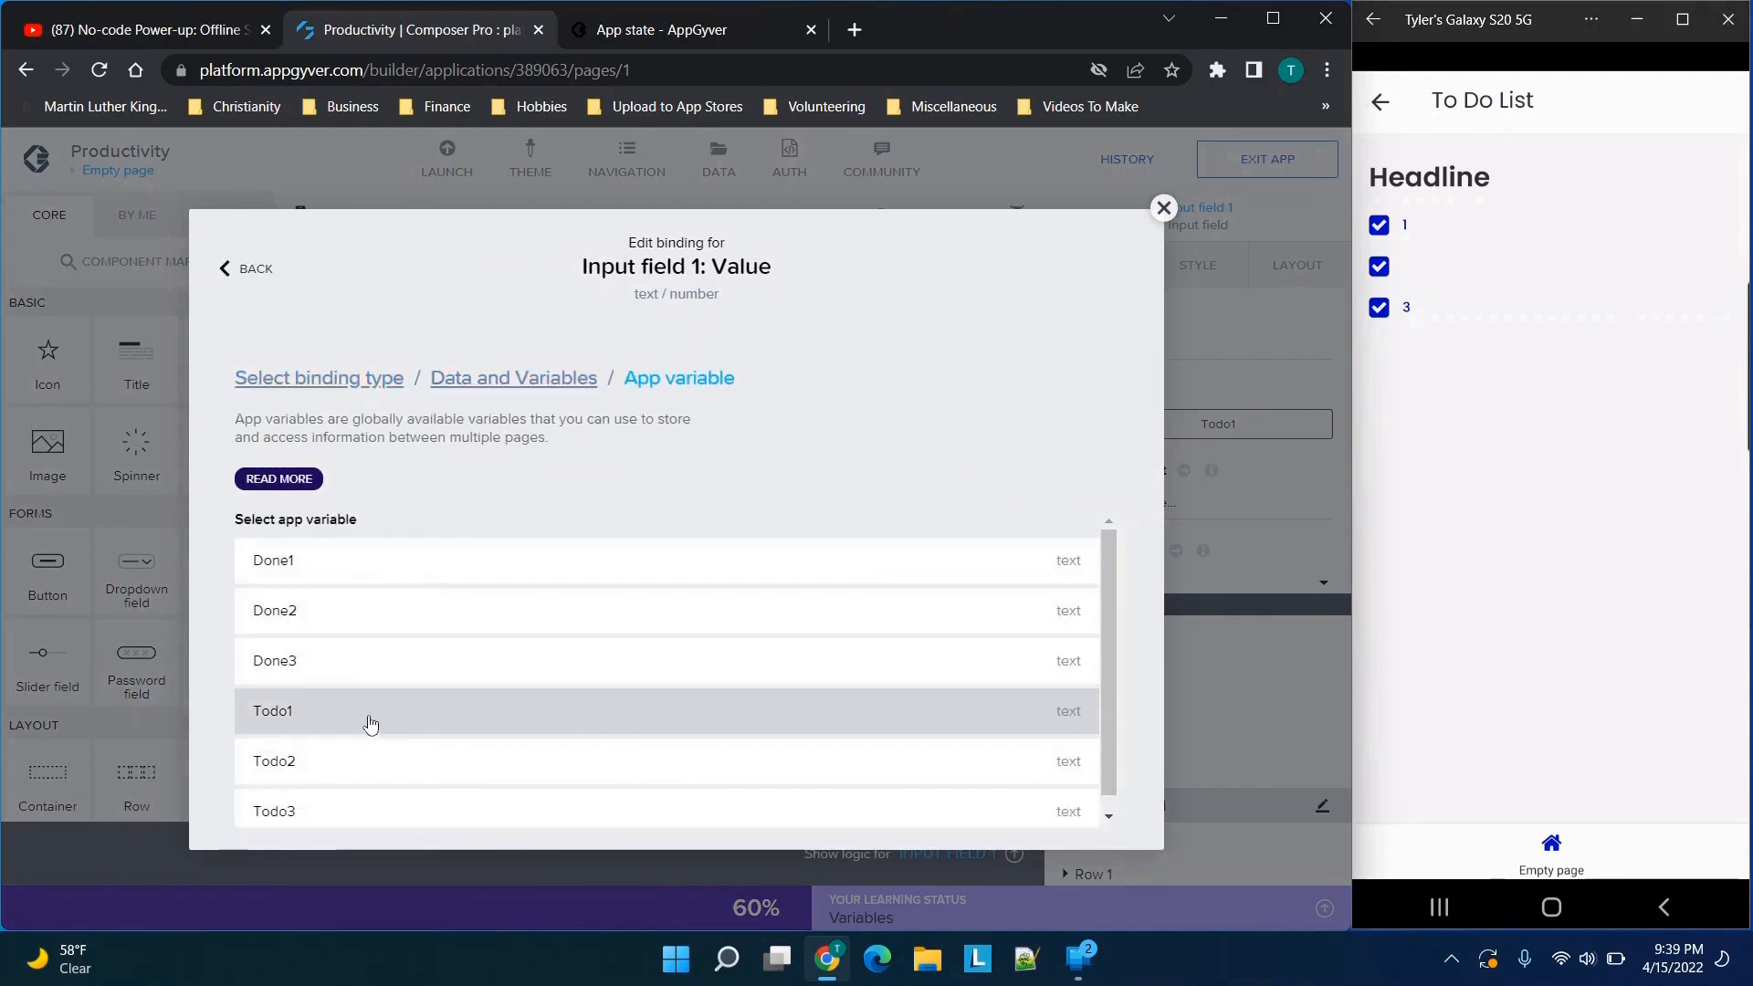
click(371, 723)
click(1080, 754)
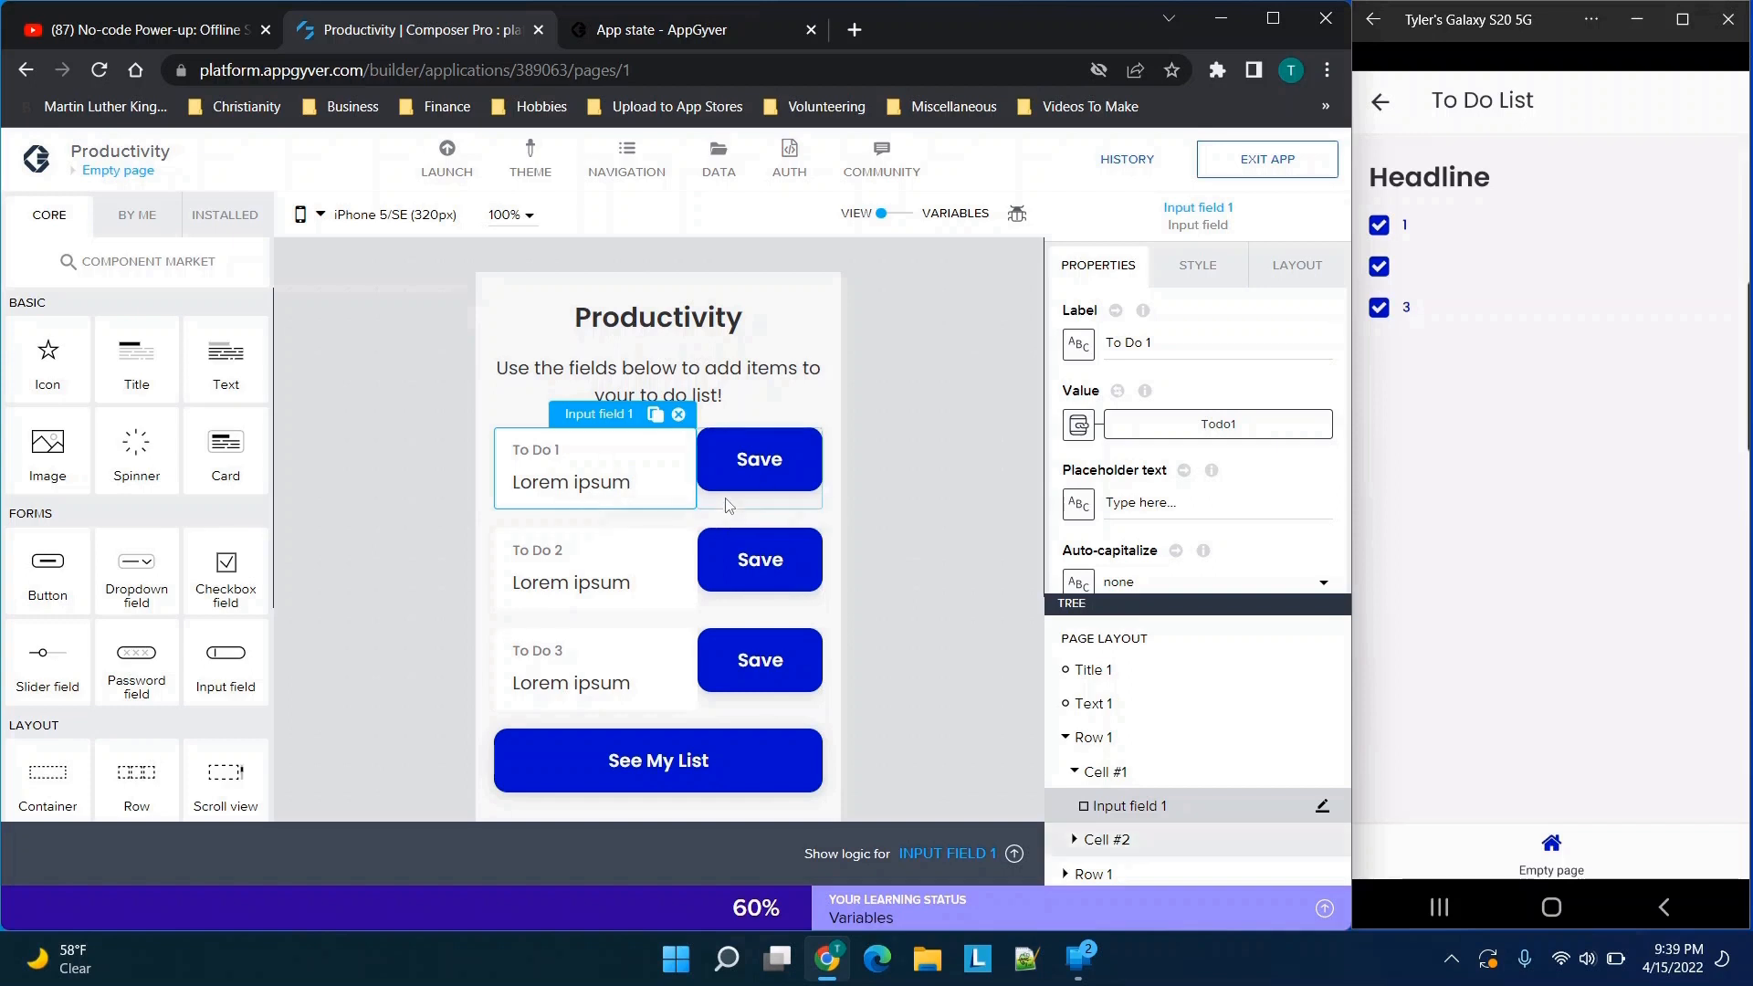
Open the logic of the Save button beside To Do 1 and look through the variable, dialog and data flow functions
click(745, 470)
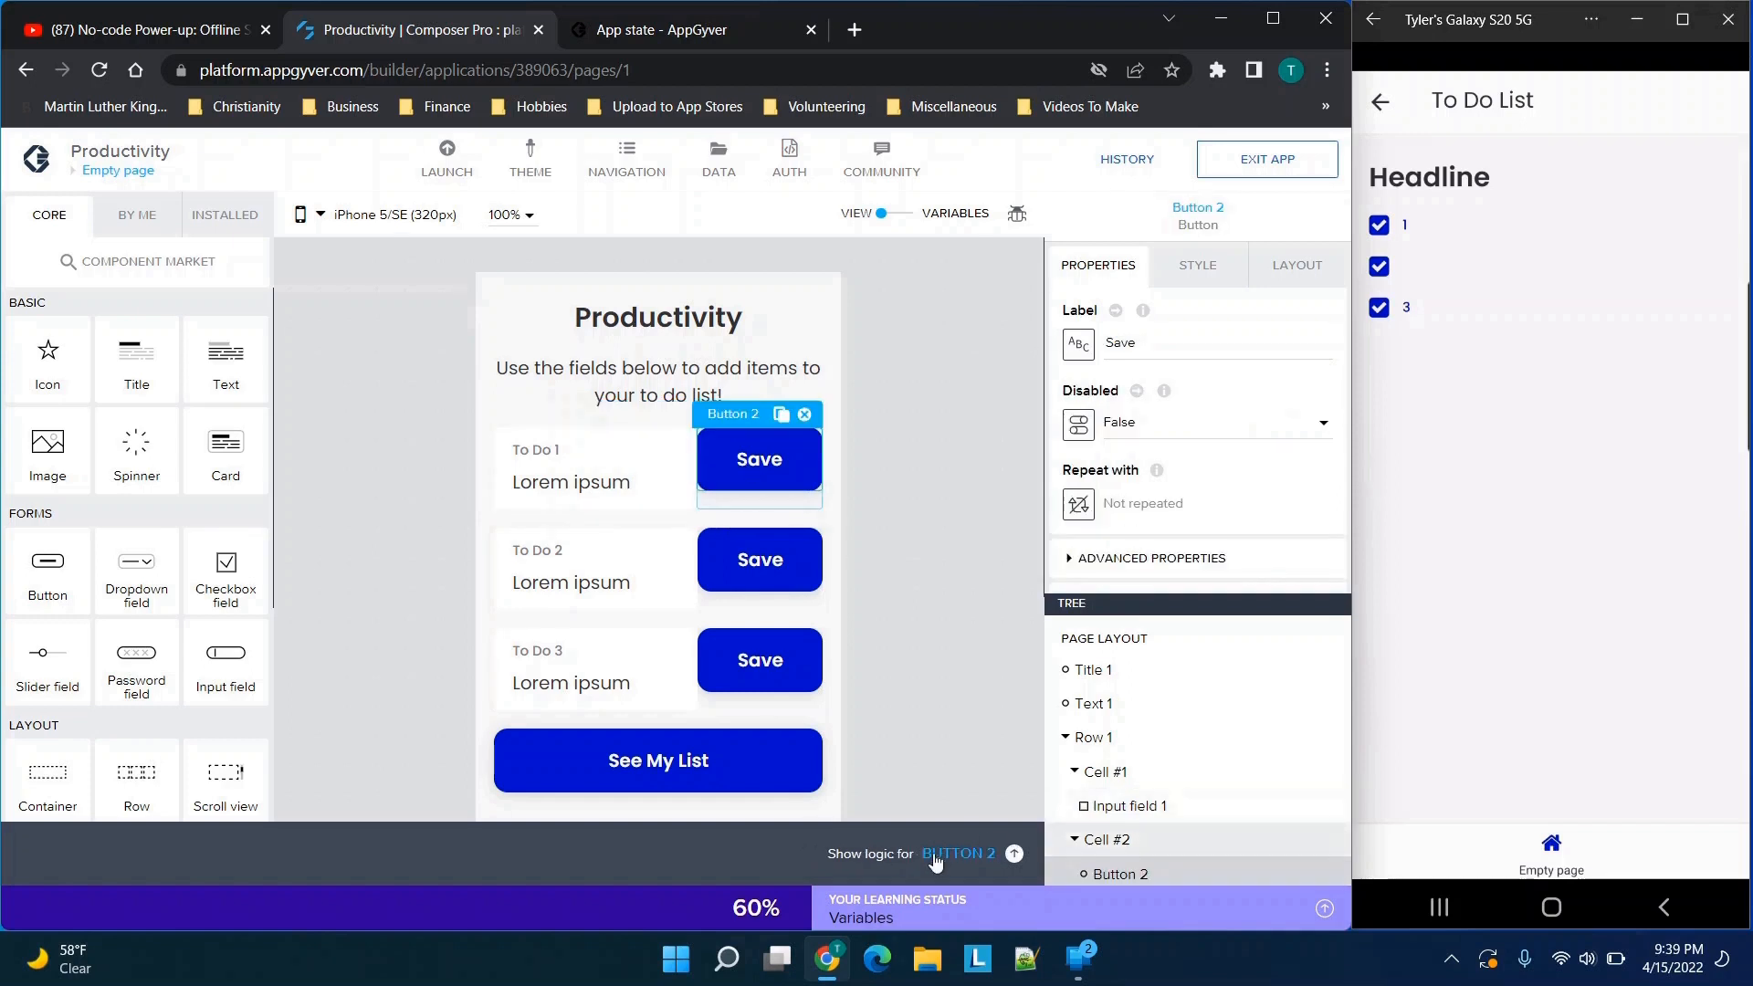
click(939, 858)
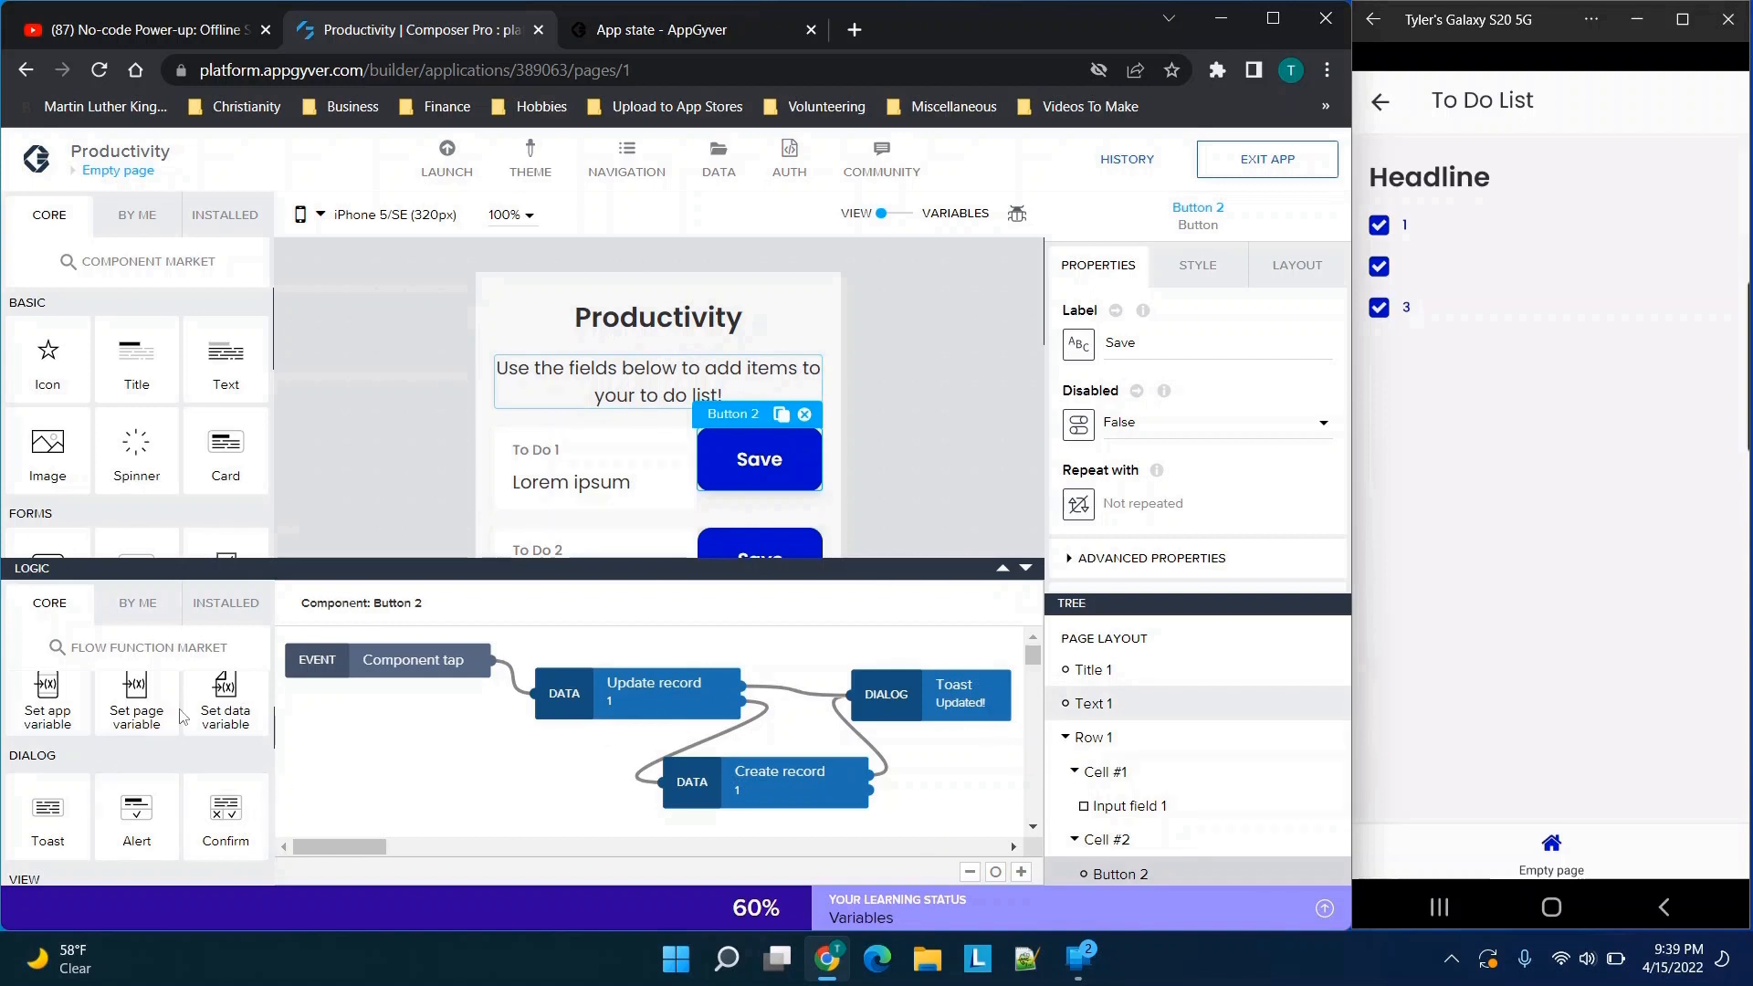
scroll(182, 716, down, 1)
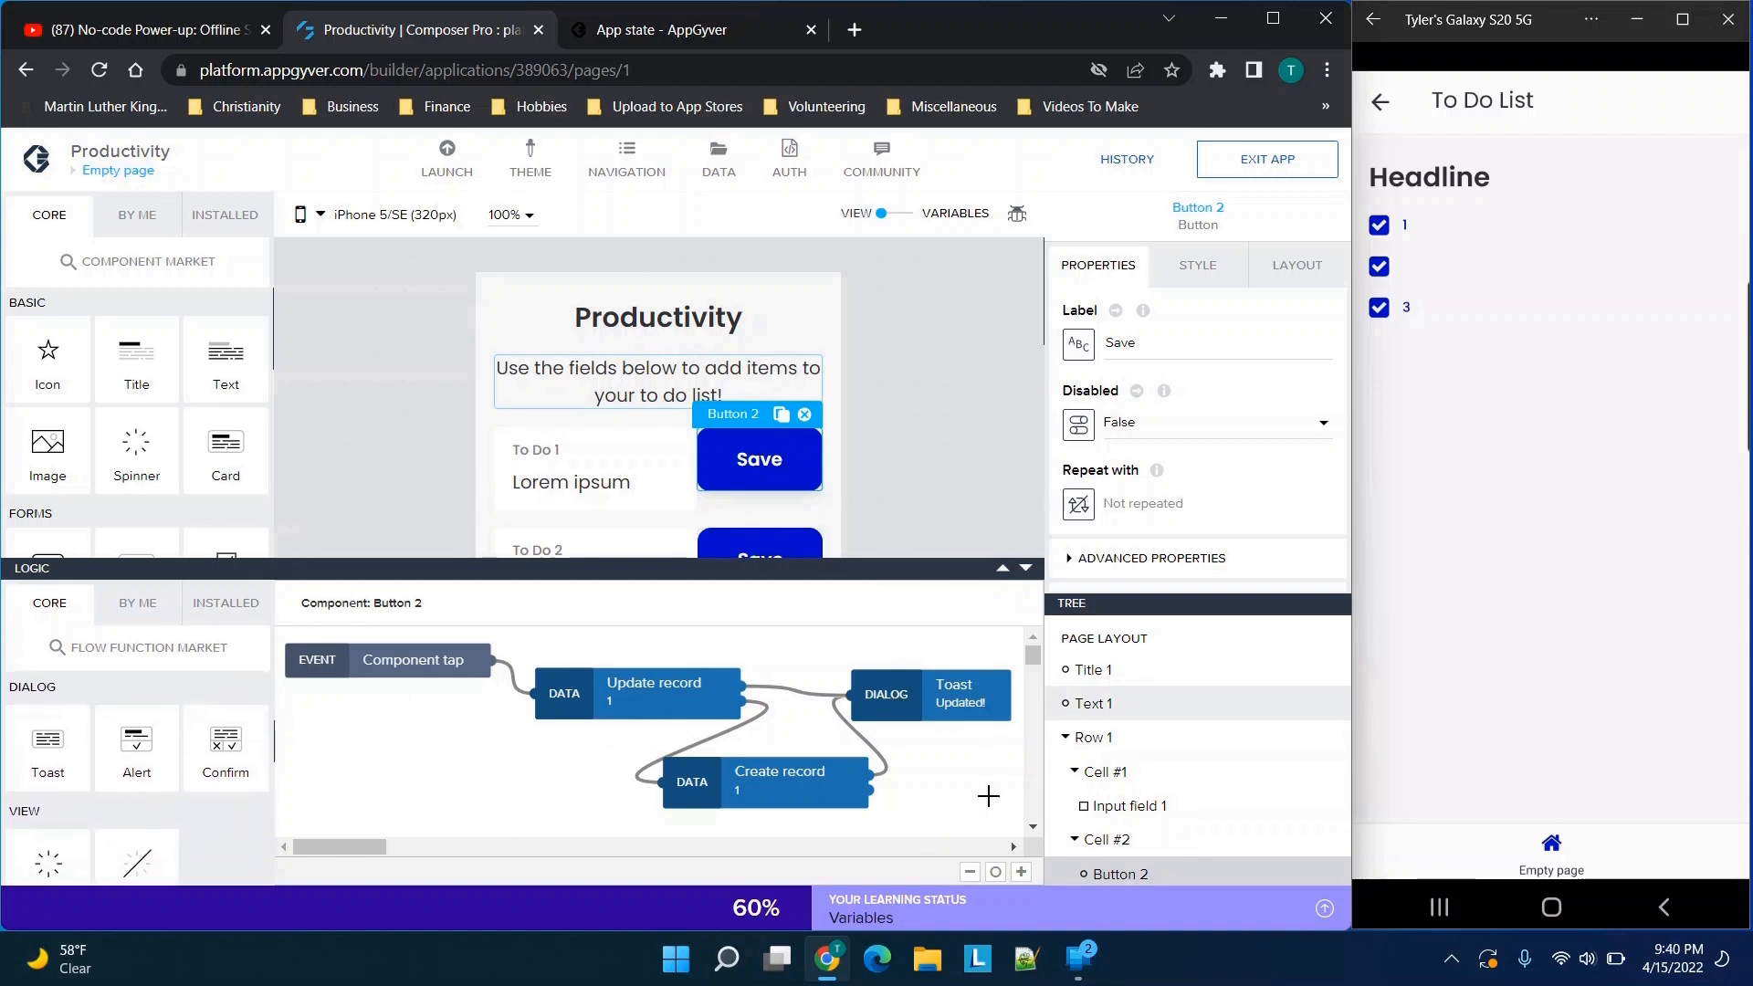
scroll(216, 762, up, 2)
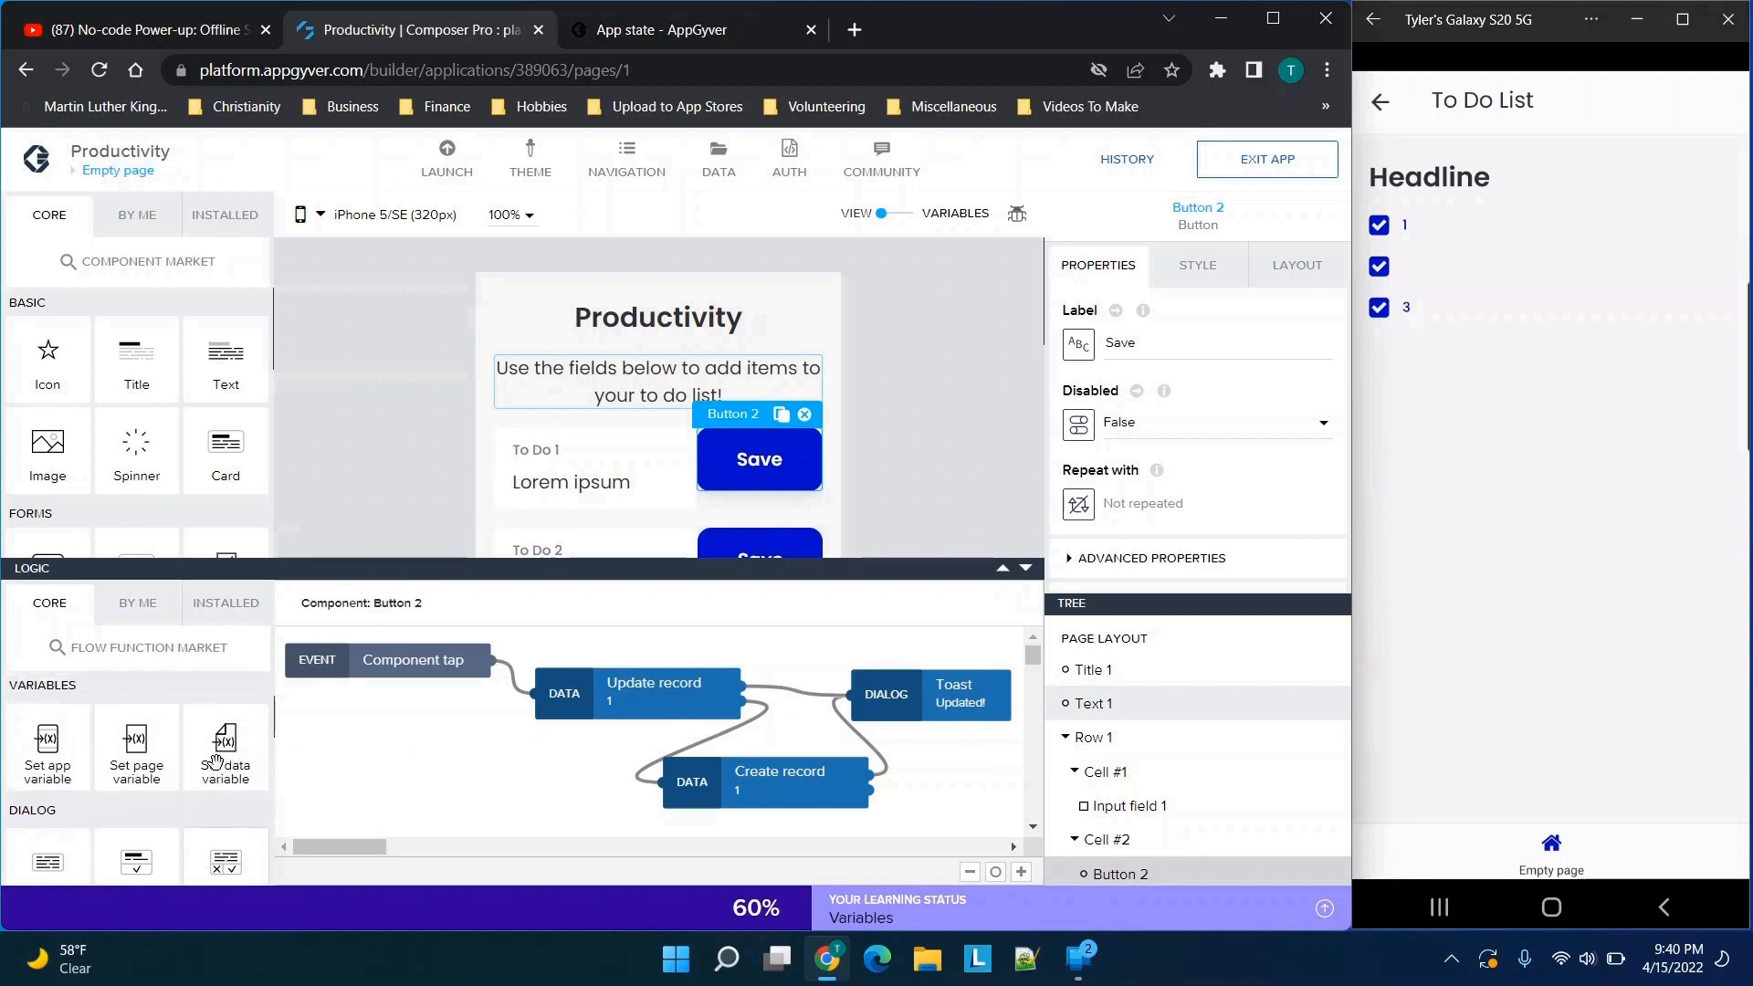
scroll(216, 764, down, 3)
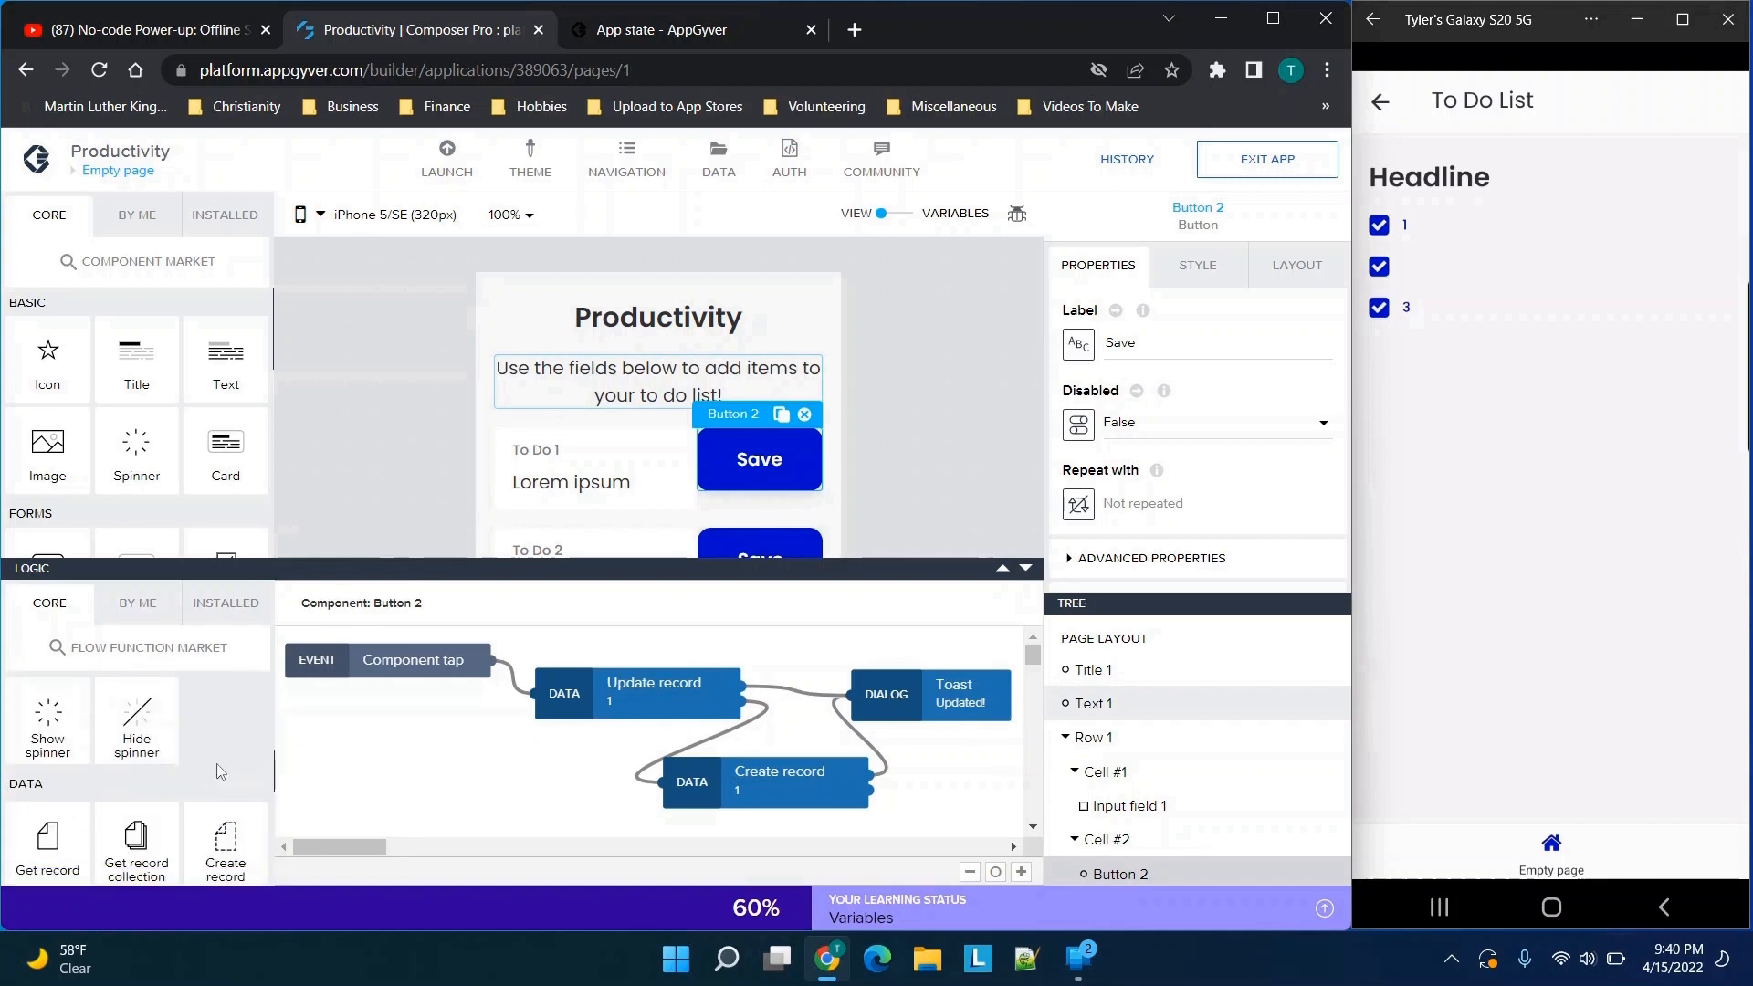
scroll(216, 763, up, 1)
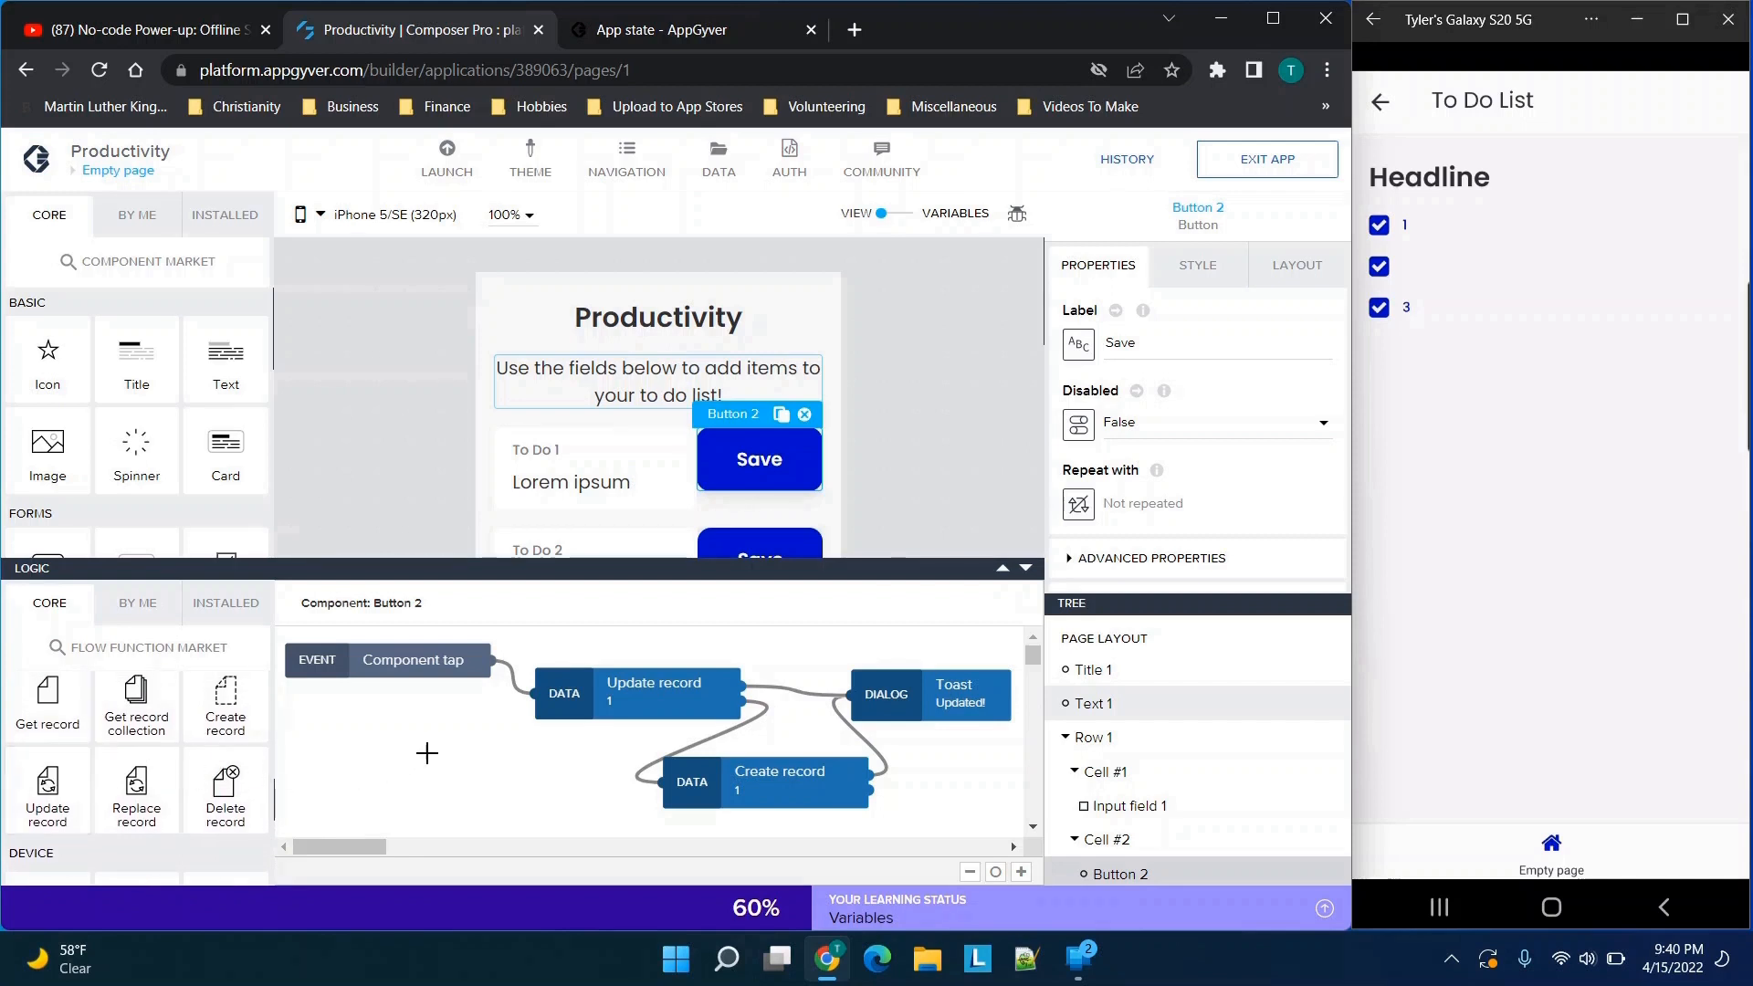
Place extra Update record, Create record and Toast nodes in the Save button's logic
drag(47, 789, 389, 773)
drag(226, 707, 493, 715)
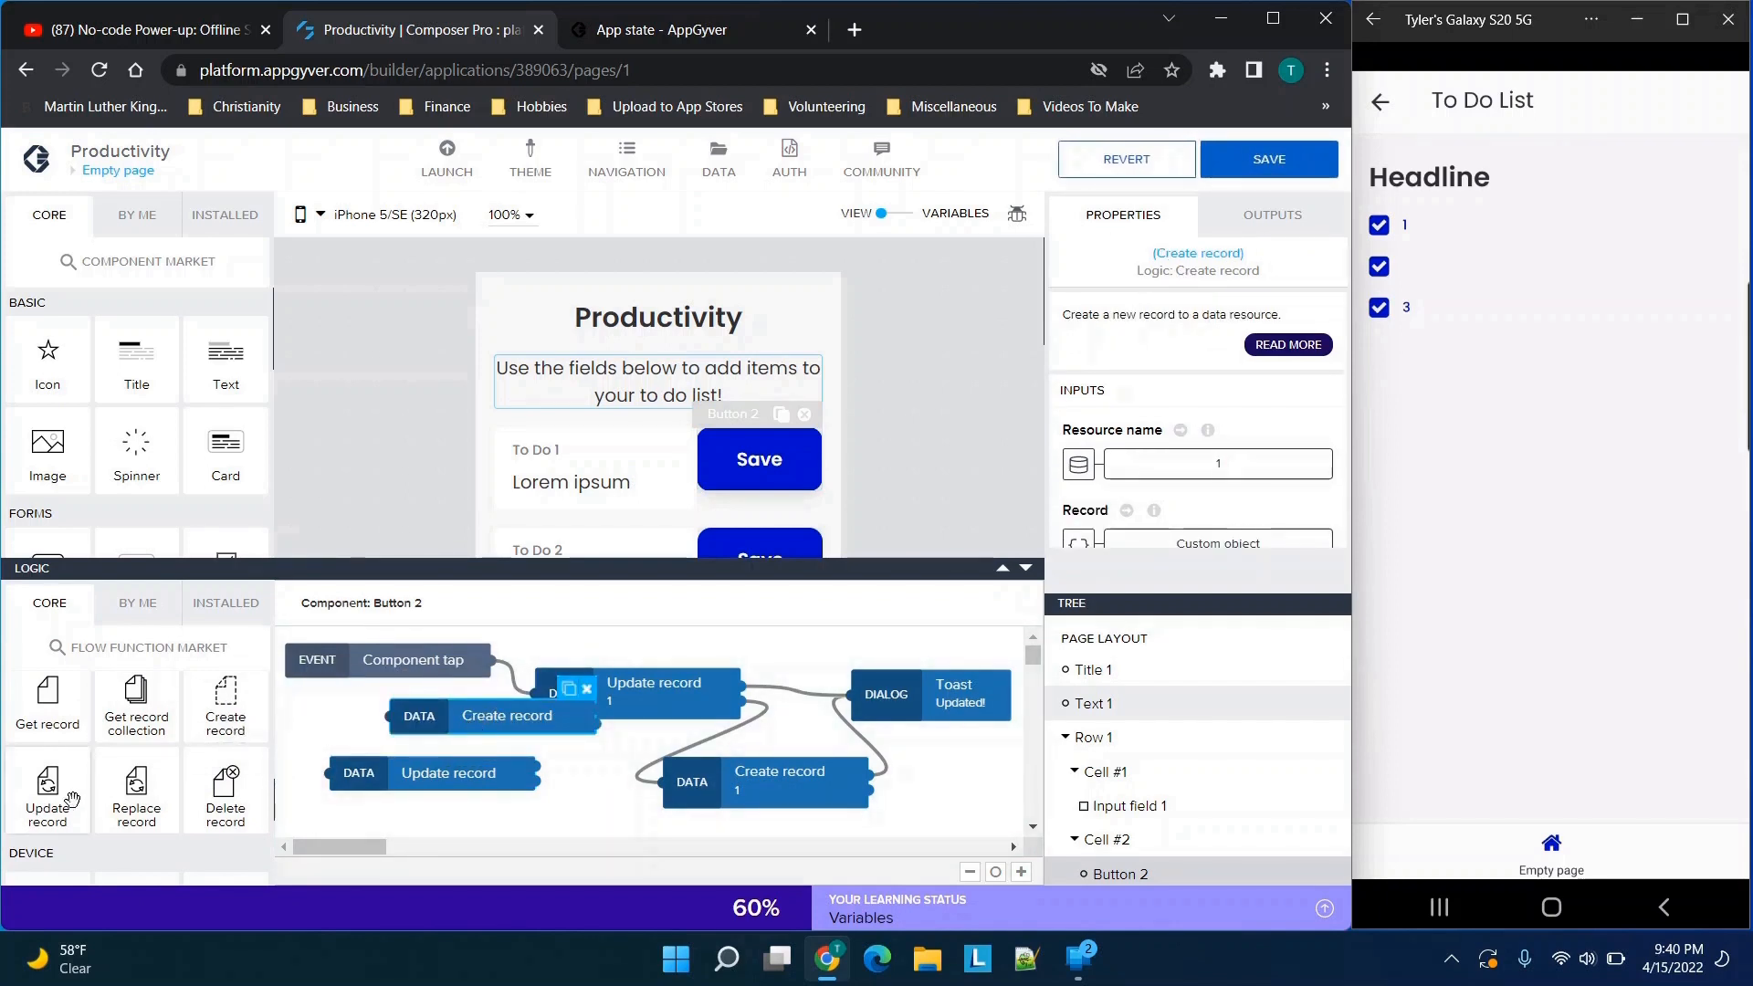
scroll(73, 794, down, 2)
scroll(100, 792, down, 4)
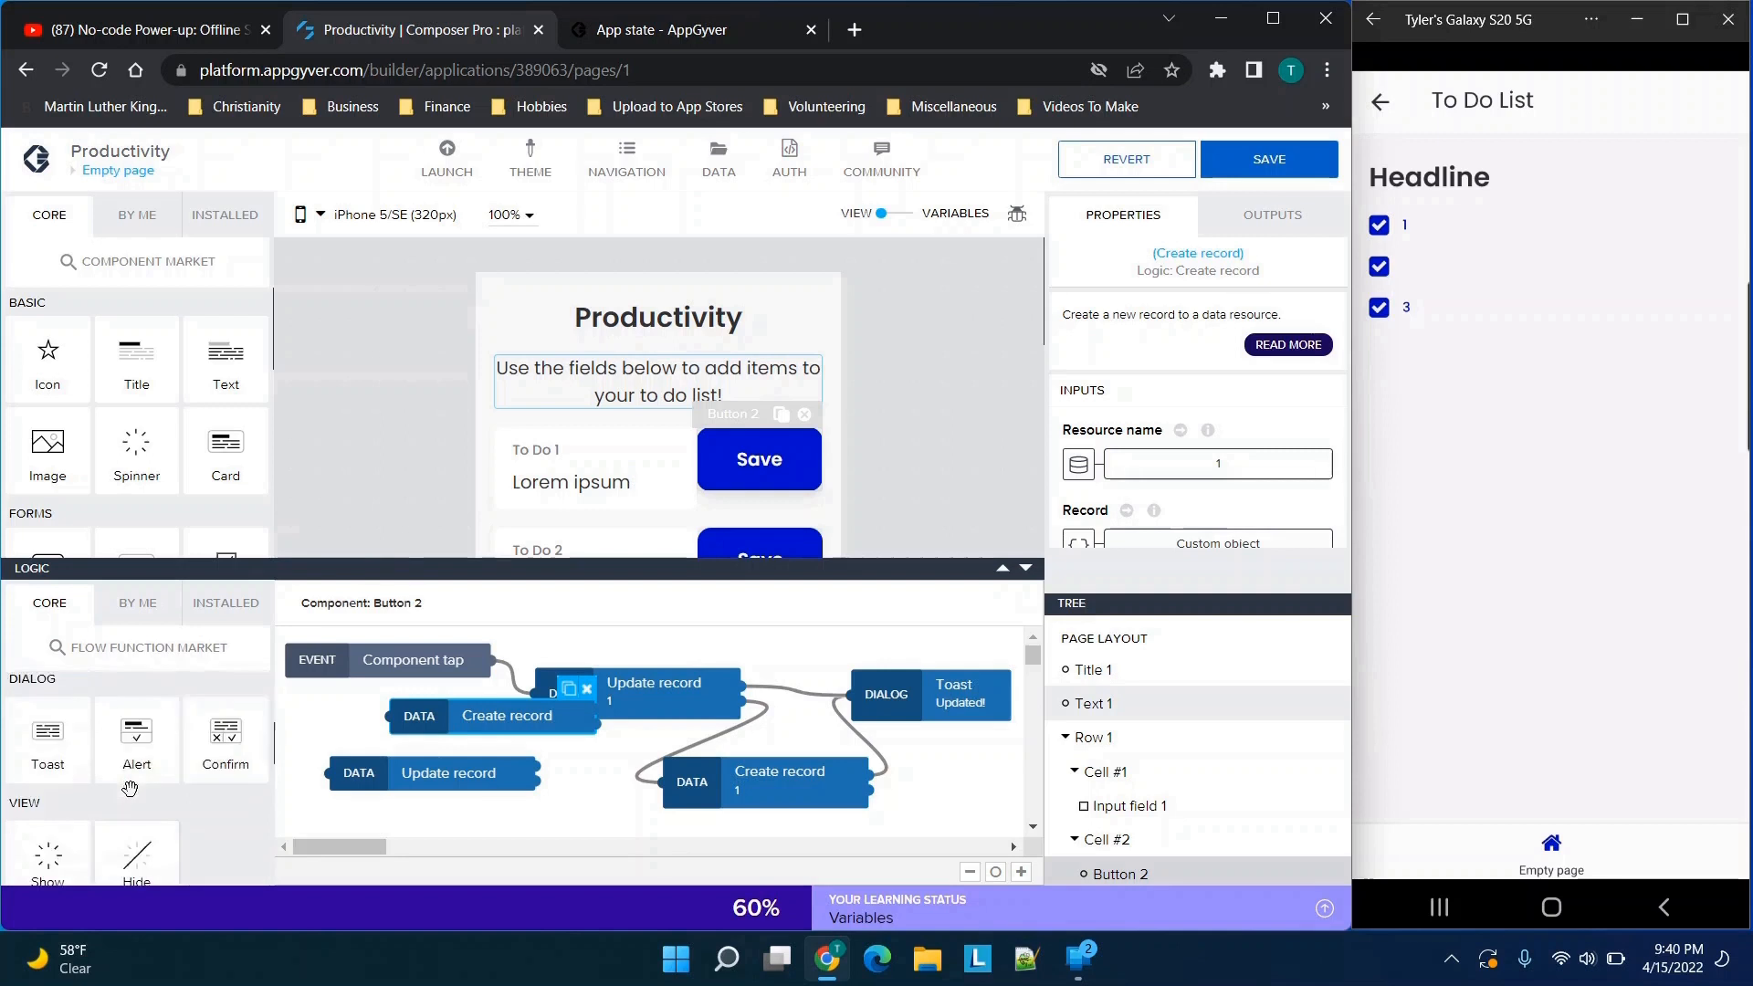
drag(61, 831, 594, 779)
Delete the extra Toast, Update record and Create record nodes, leaving the original Save button flow
click(614, 765)
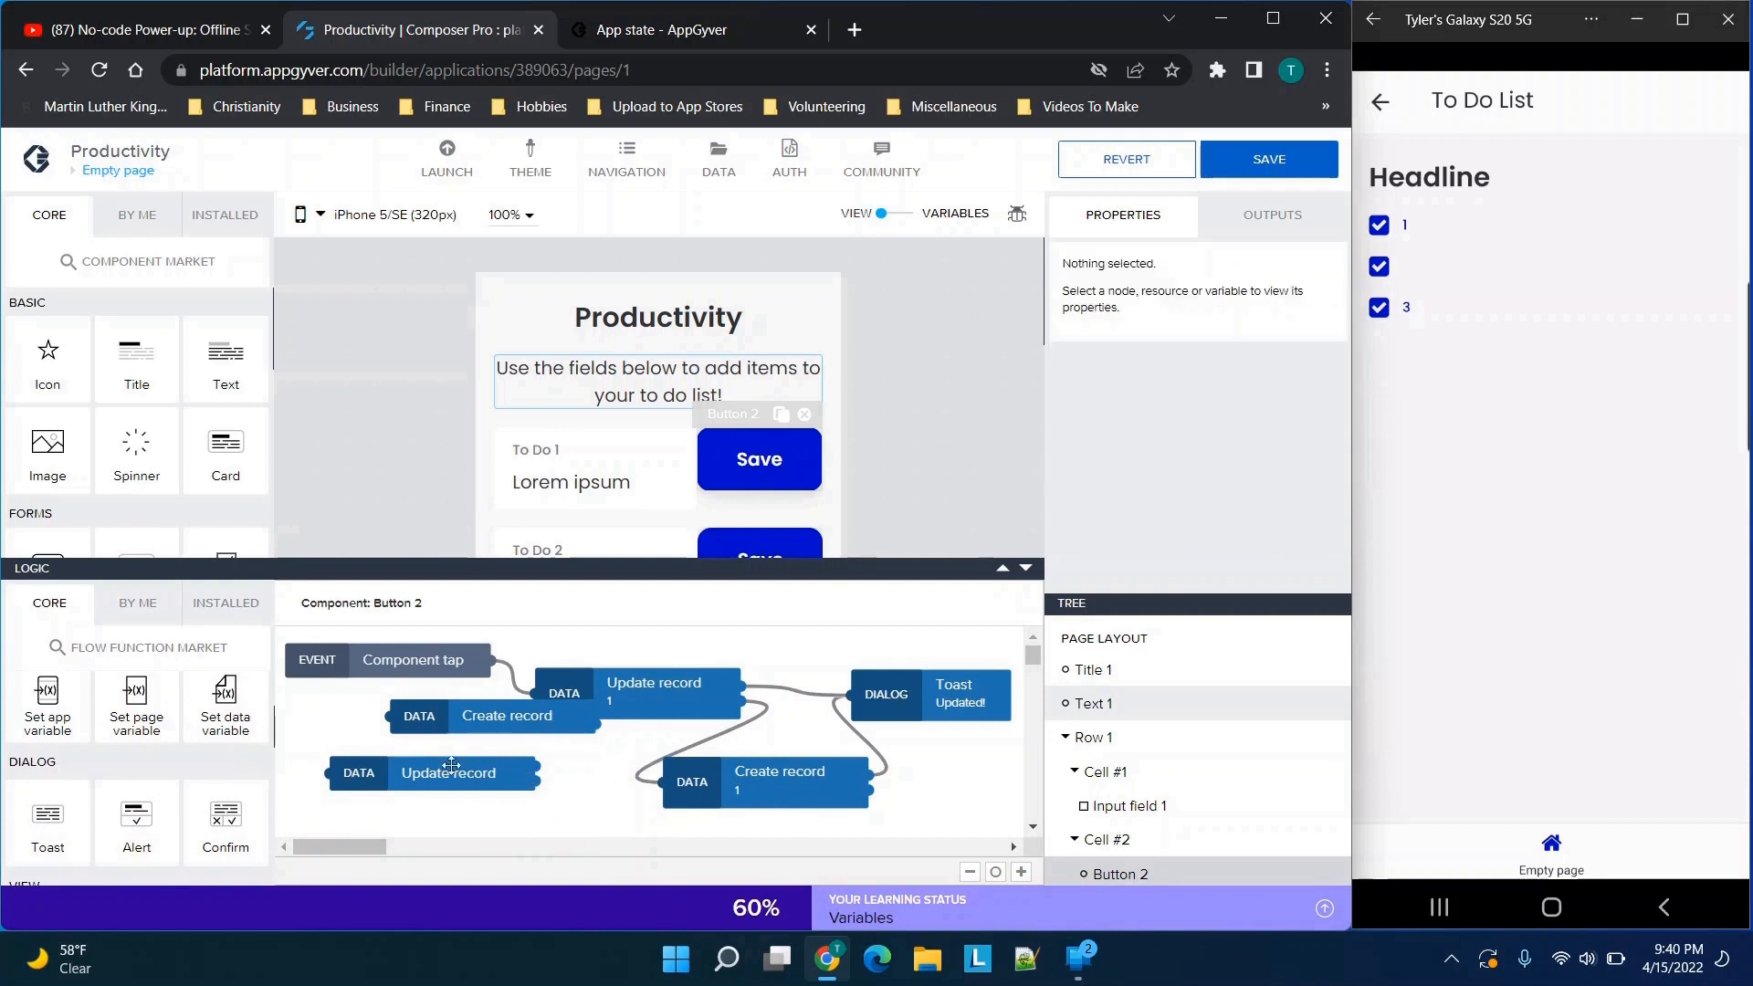
click(398, 765)
click(526, 748)
click(559, 723)
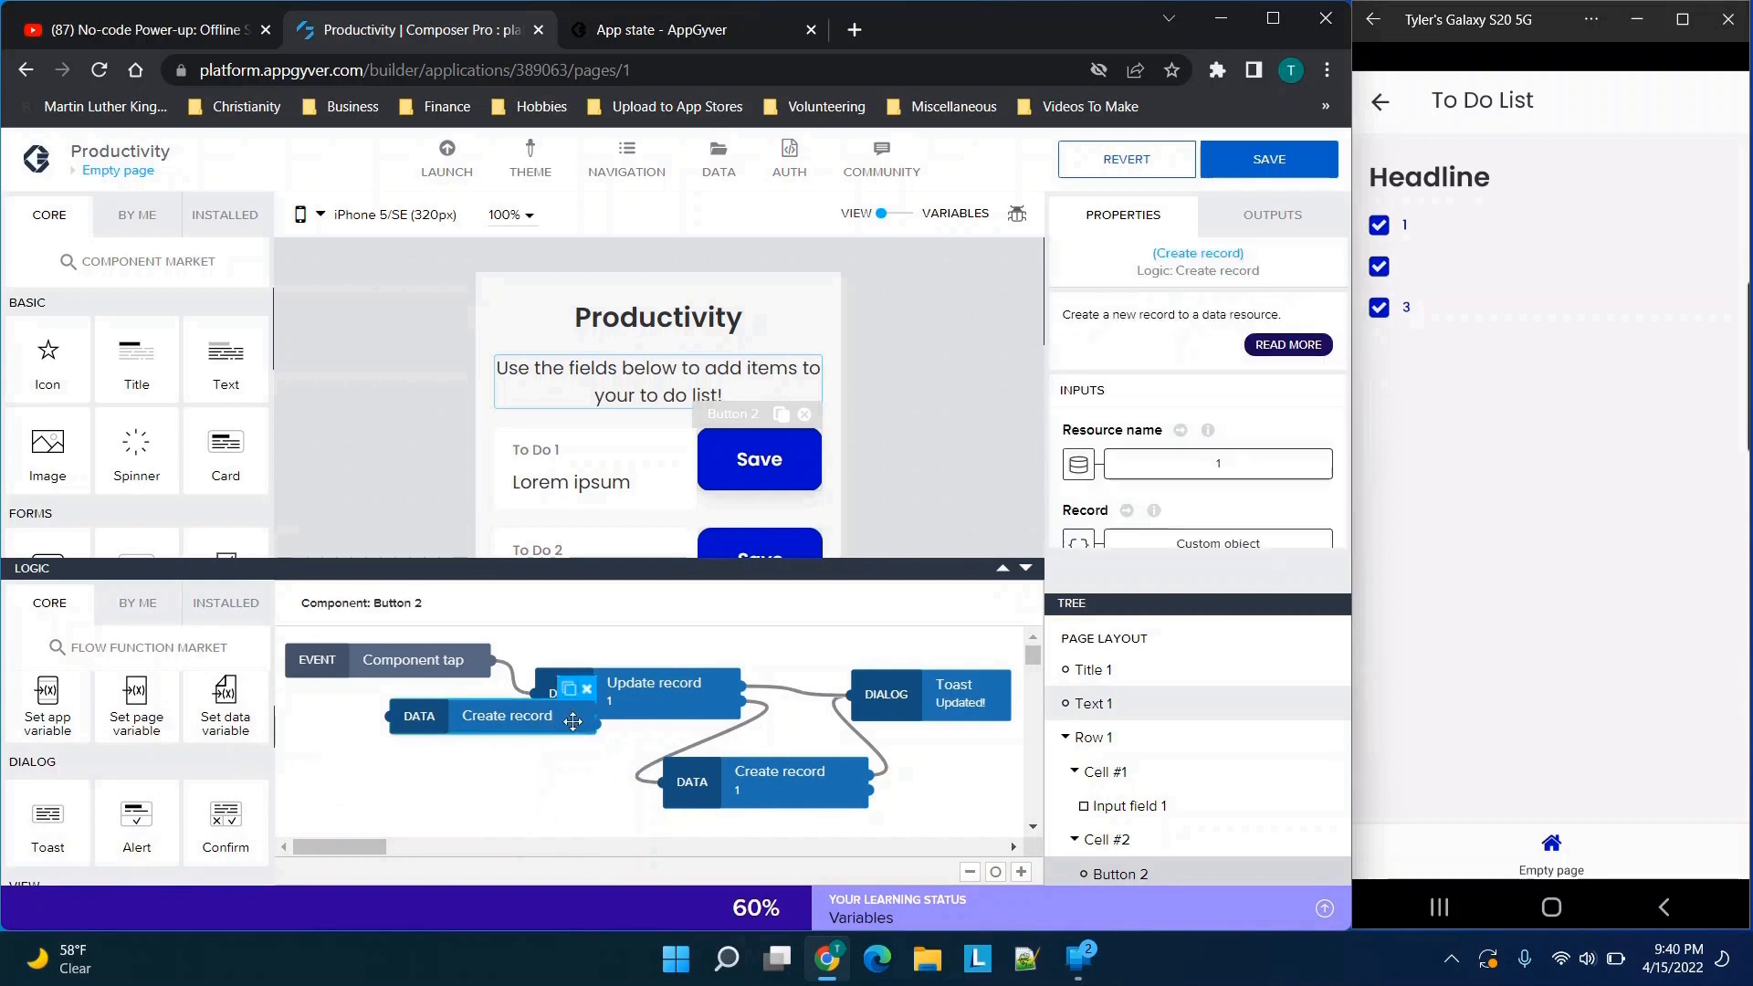
click(587, 691)
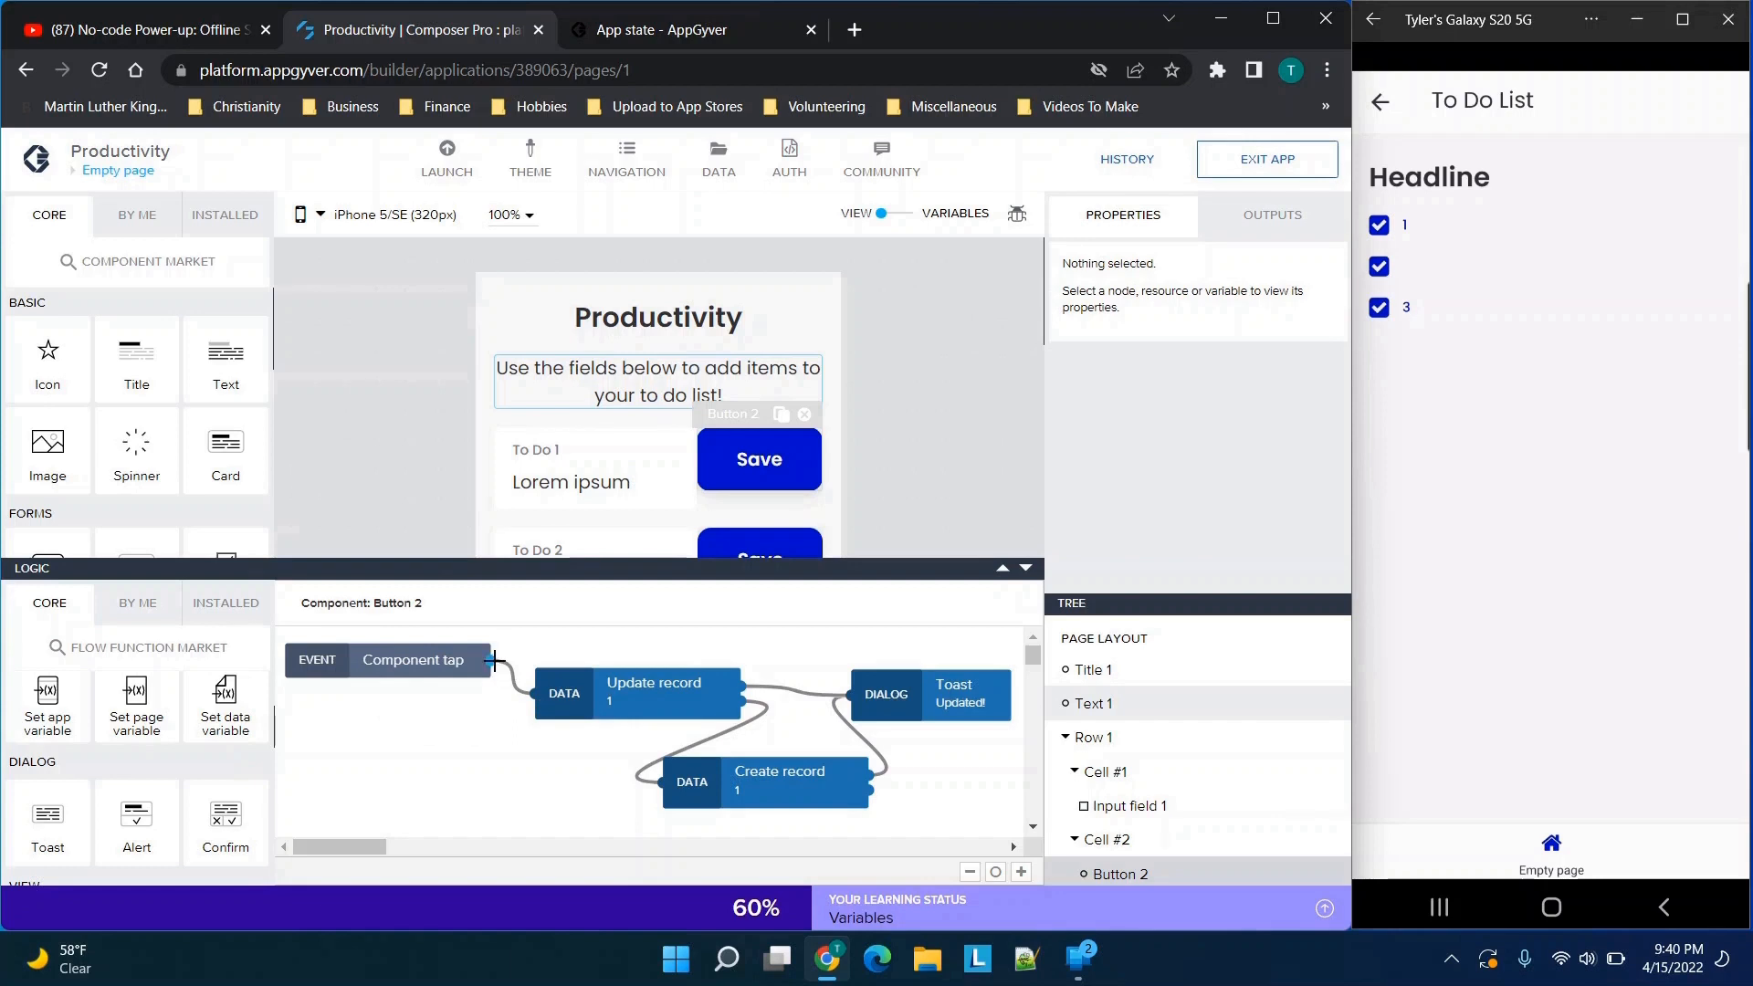
Link the Component tap event to the Update record node and examine that node's response and error outputs
drag(489, 659, 537, 693)
click(671, 698)
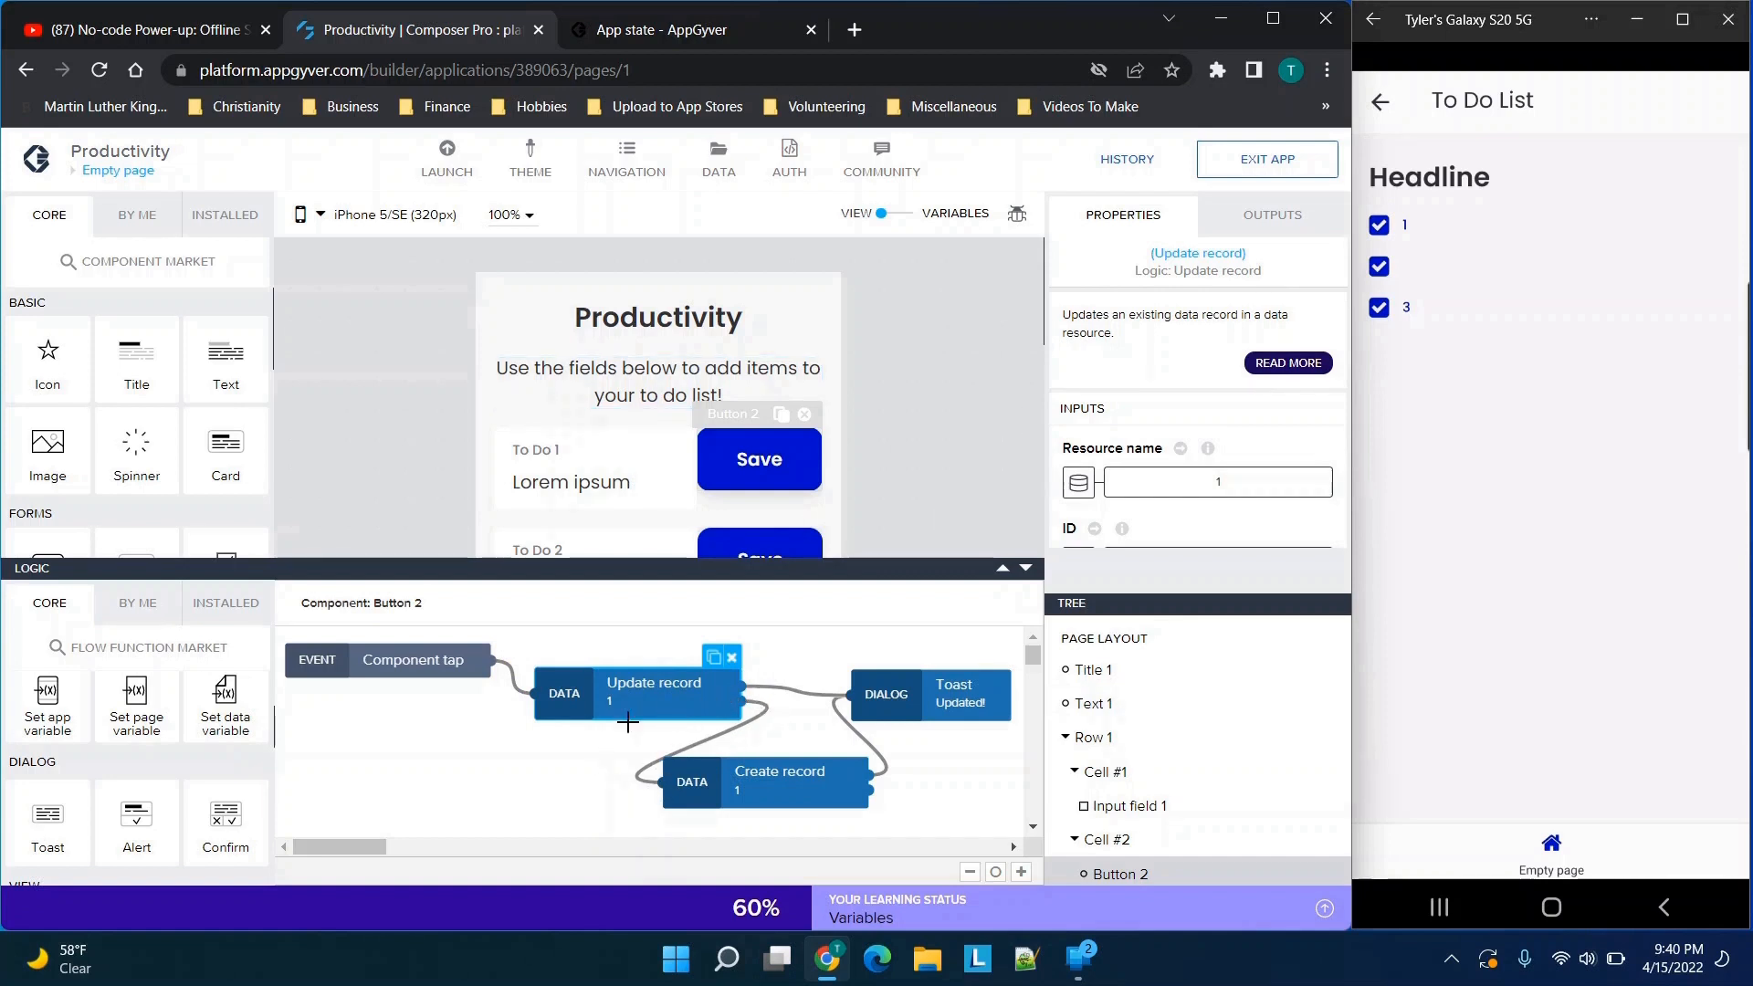
click(1247, 228)
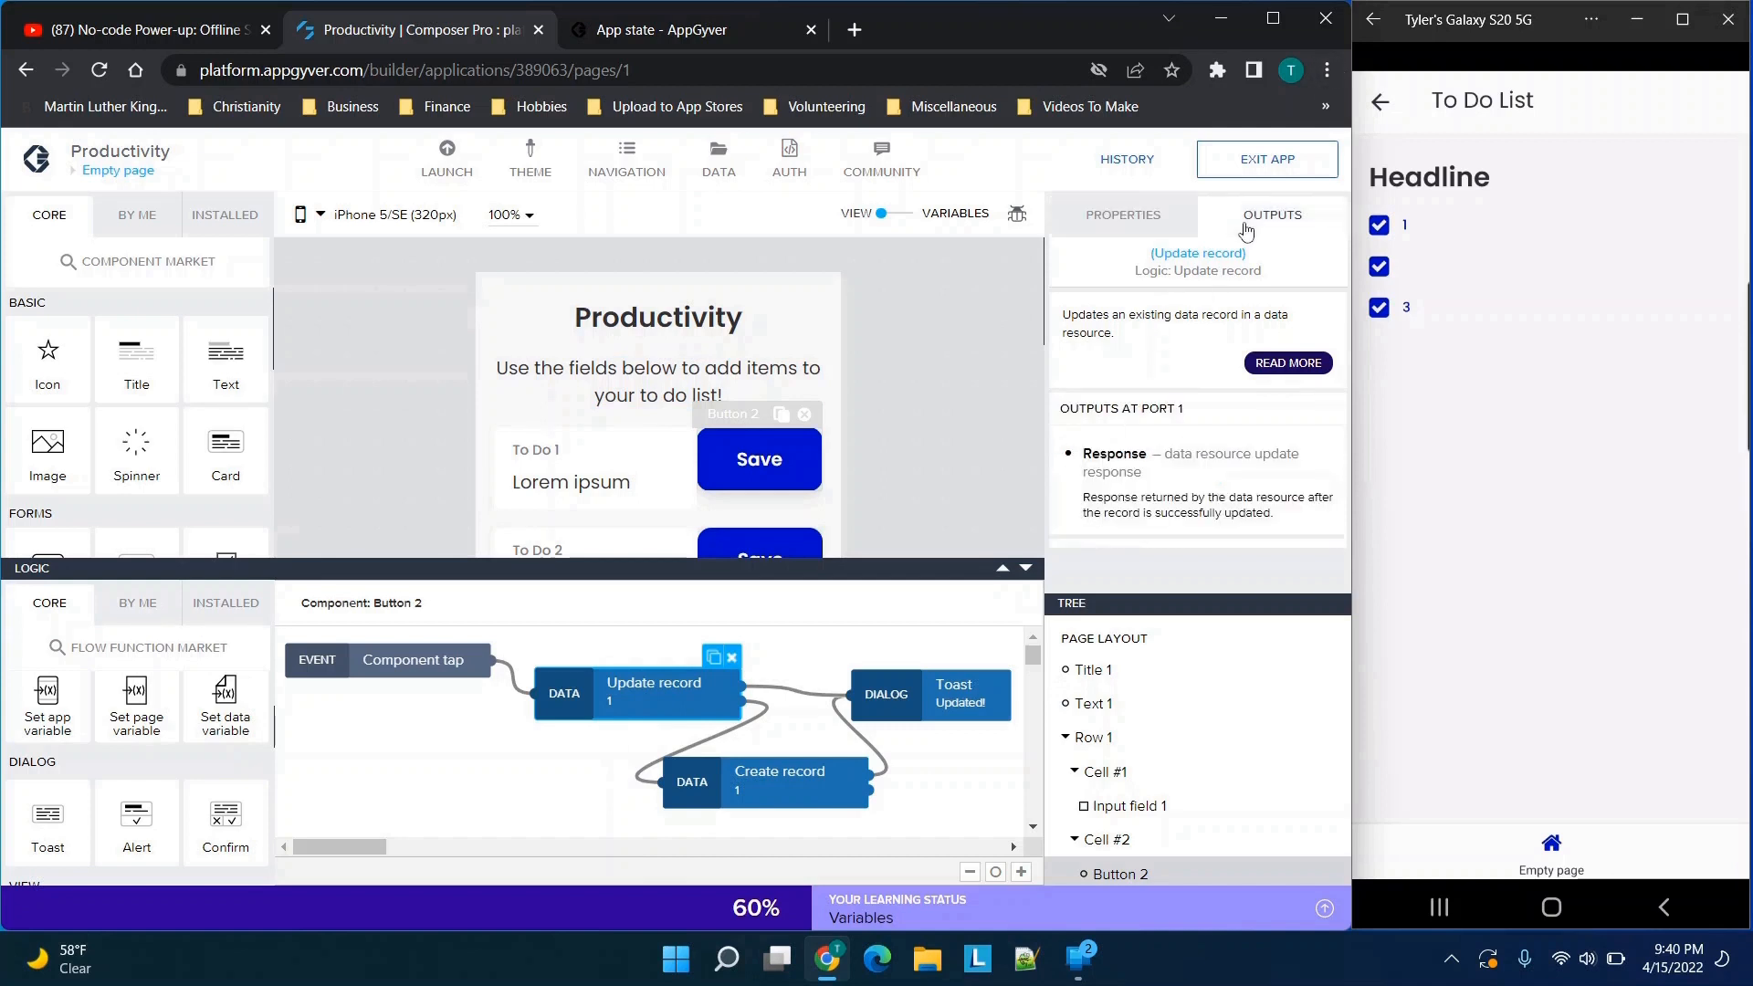
scroll(1188, 432, down, 1)
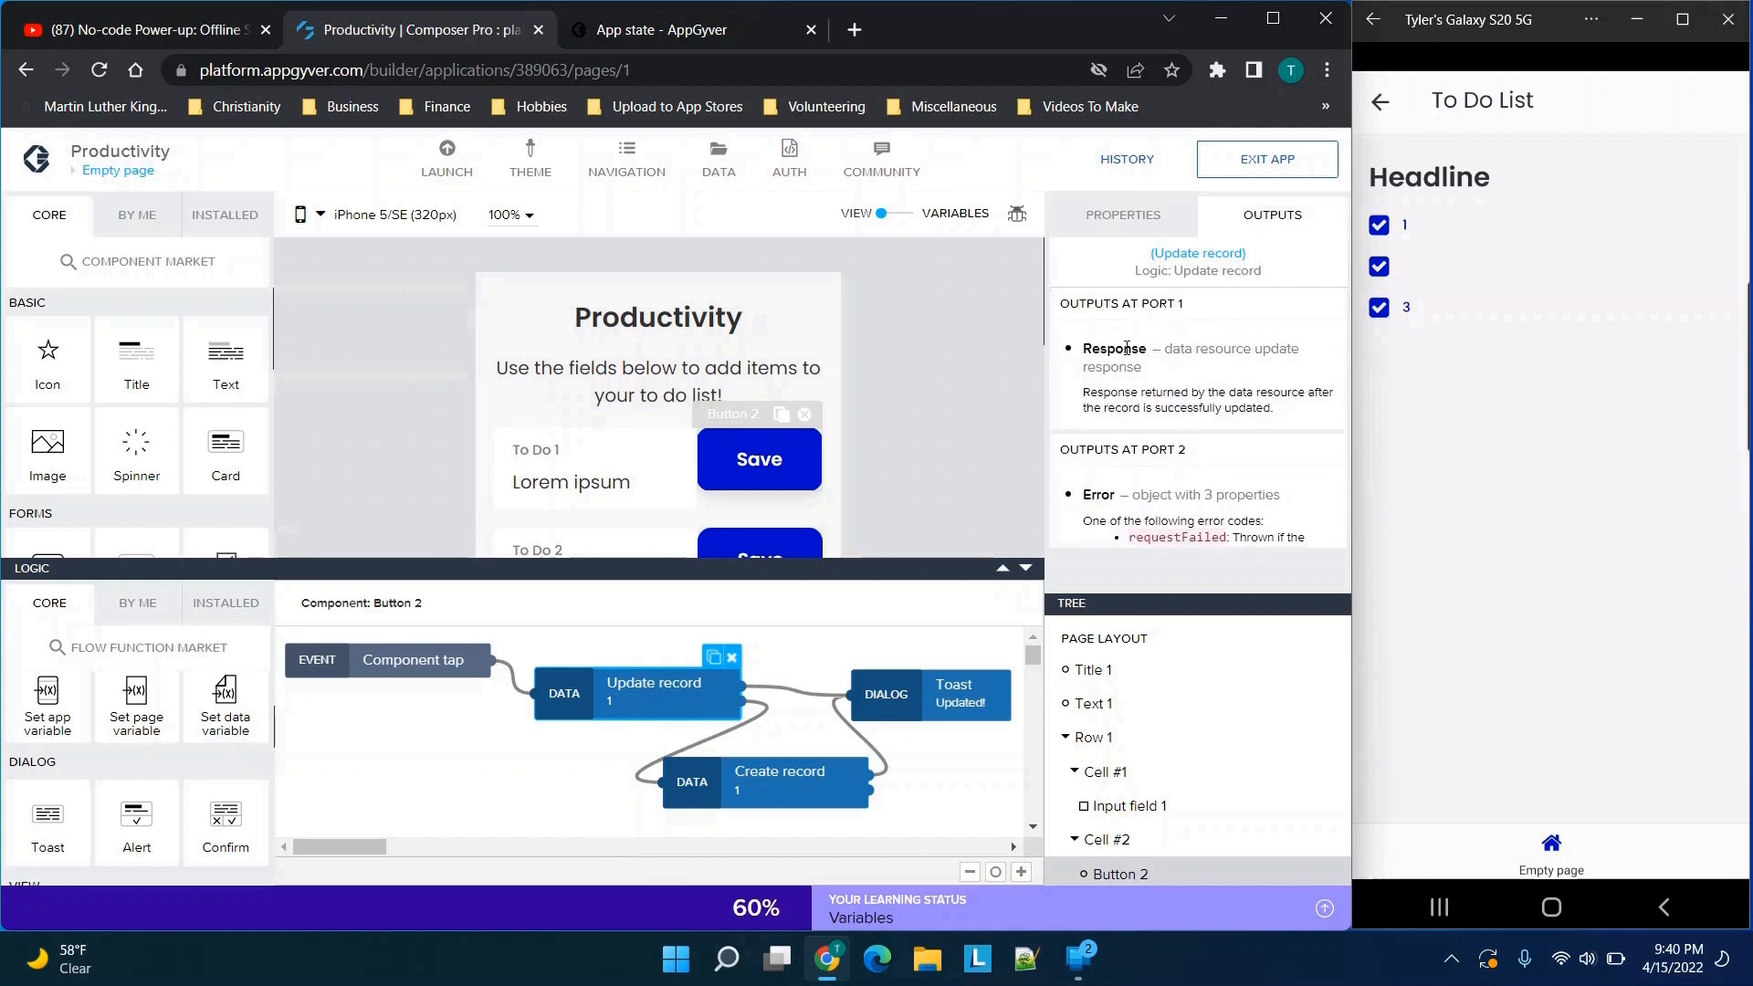
scroll(1118, 354, down, 1)
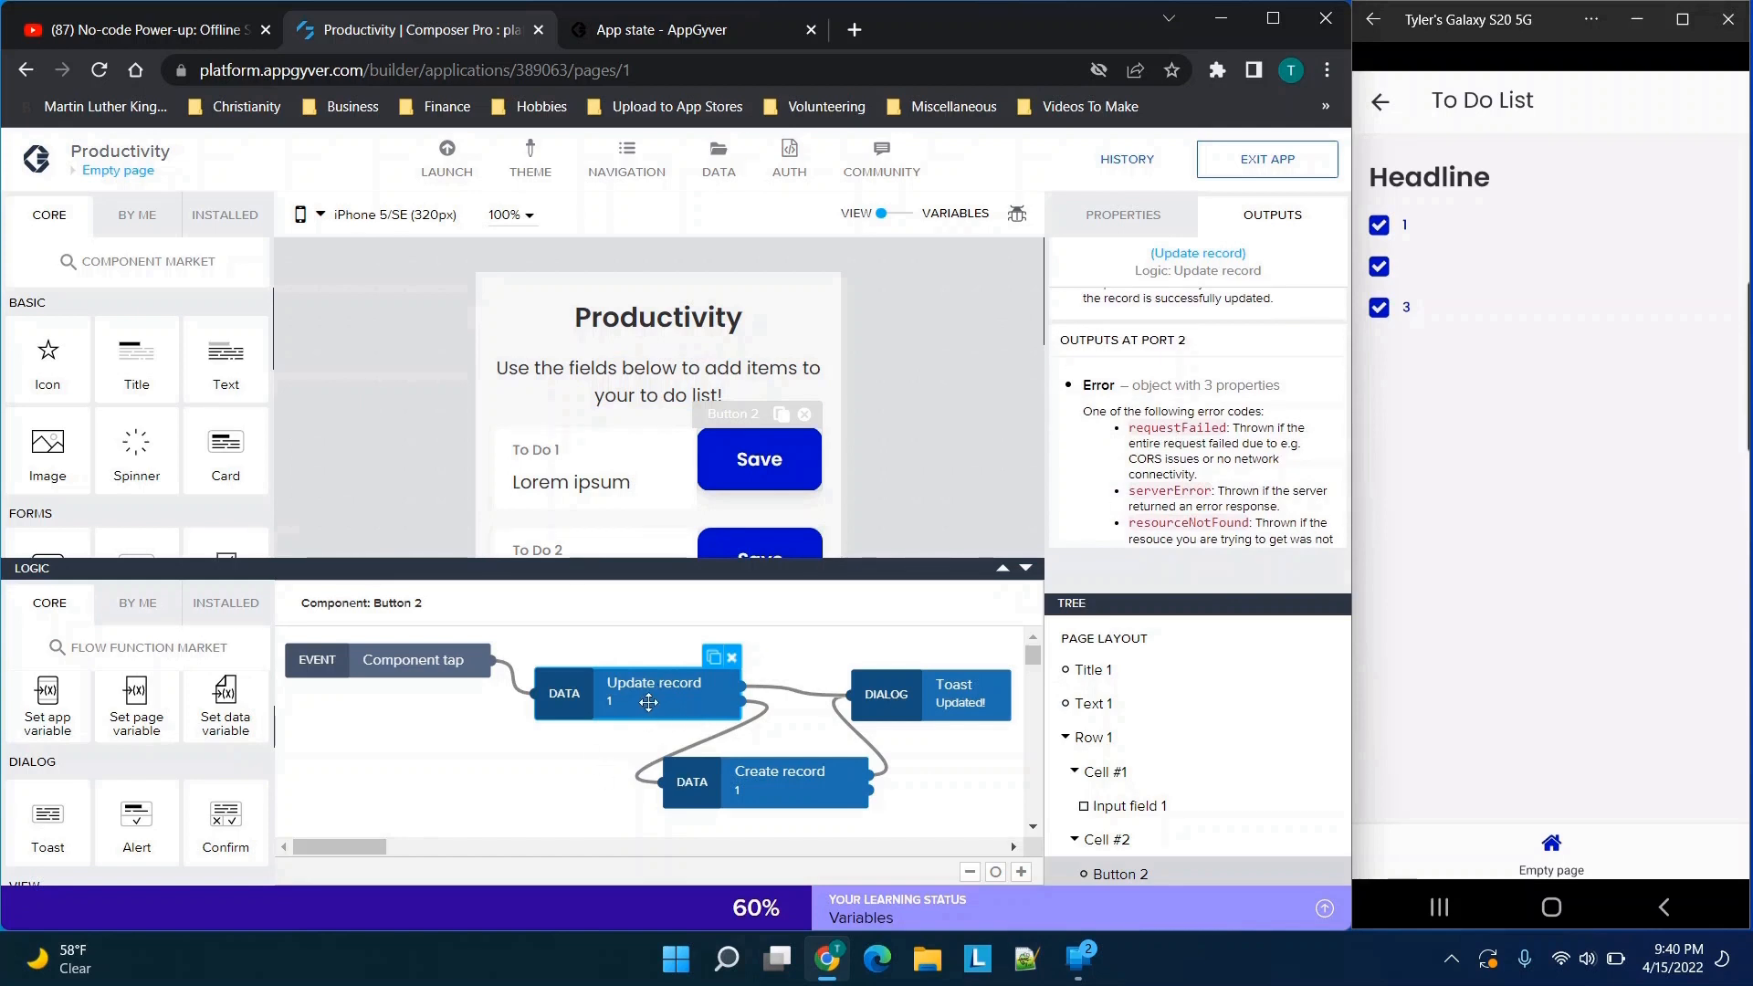
Examine the links between the Update record, Create record and Toast nodes, and inspect the Toast node's message
click(739, 728)
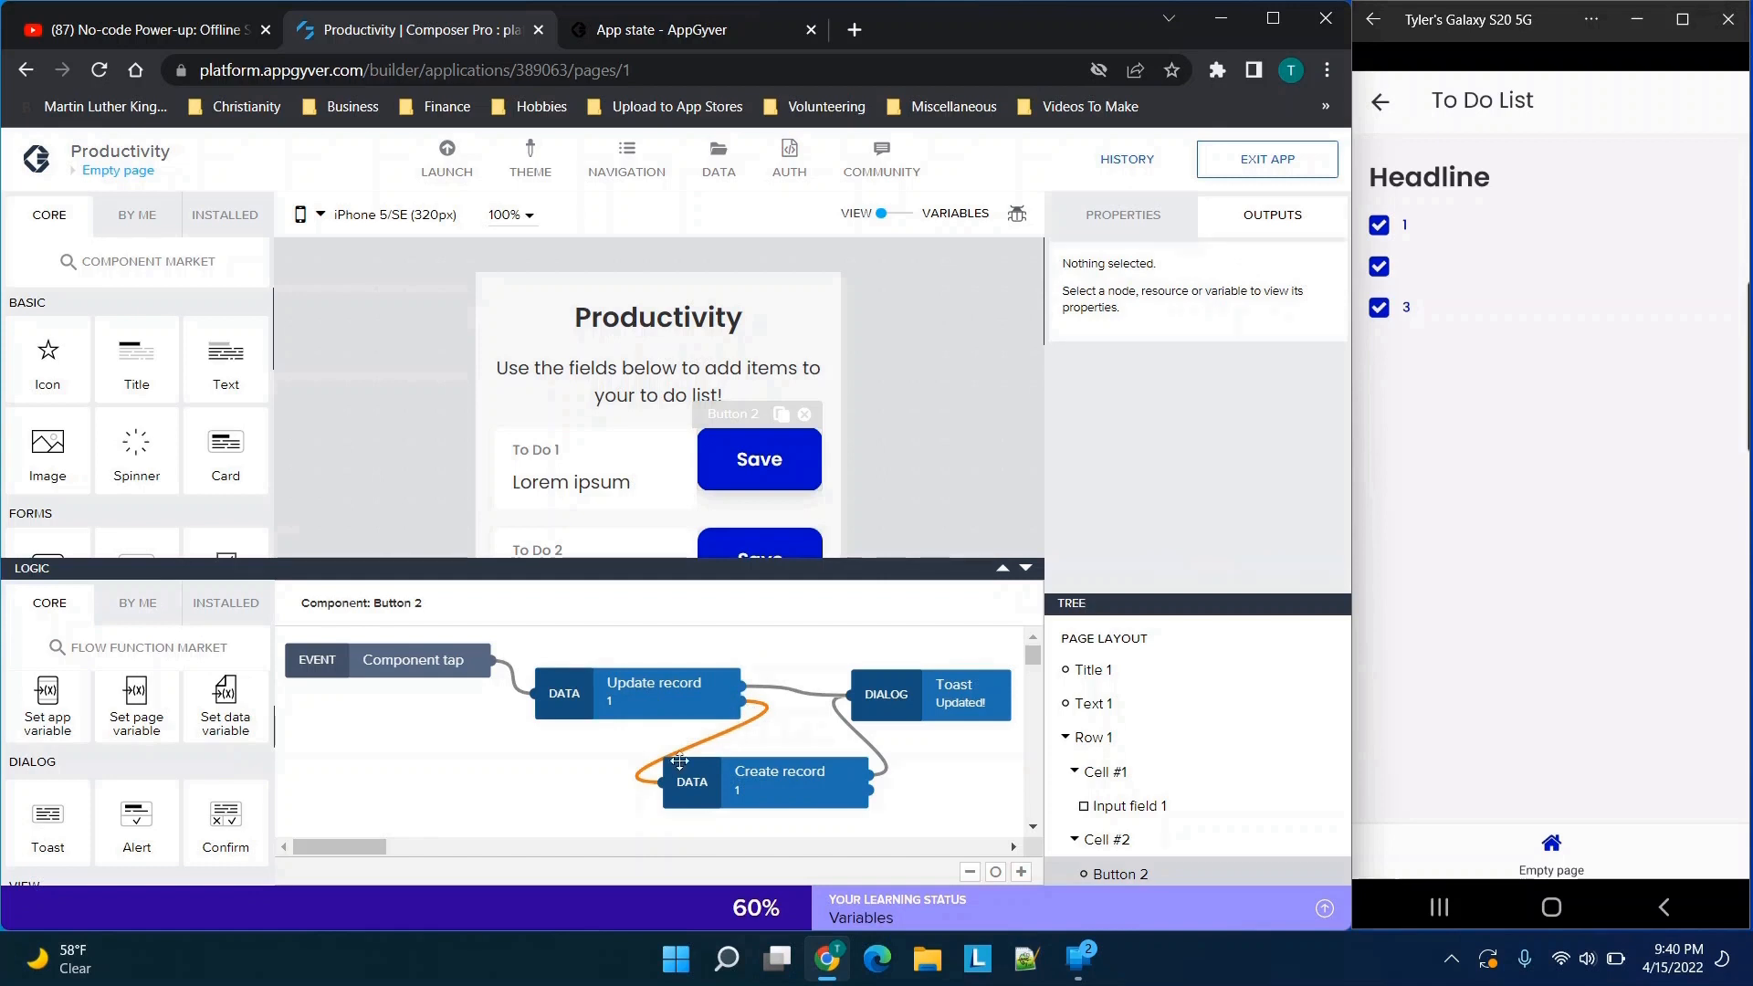
click(726, 789)
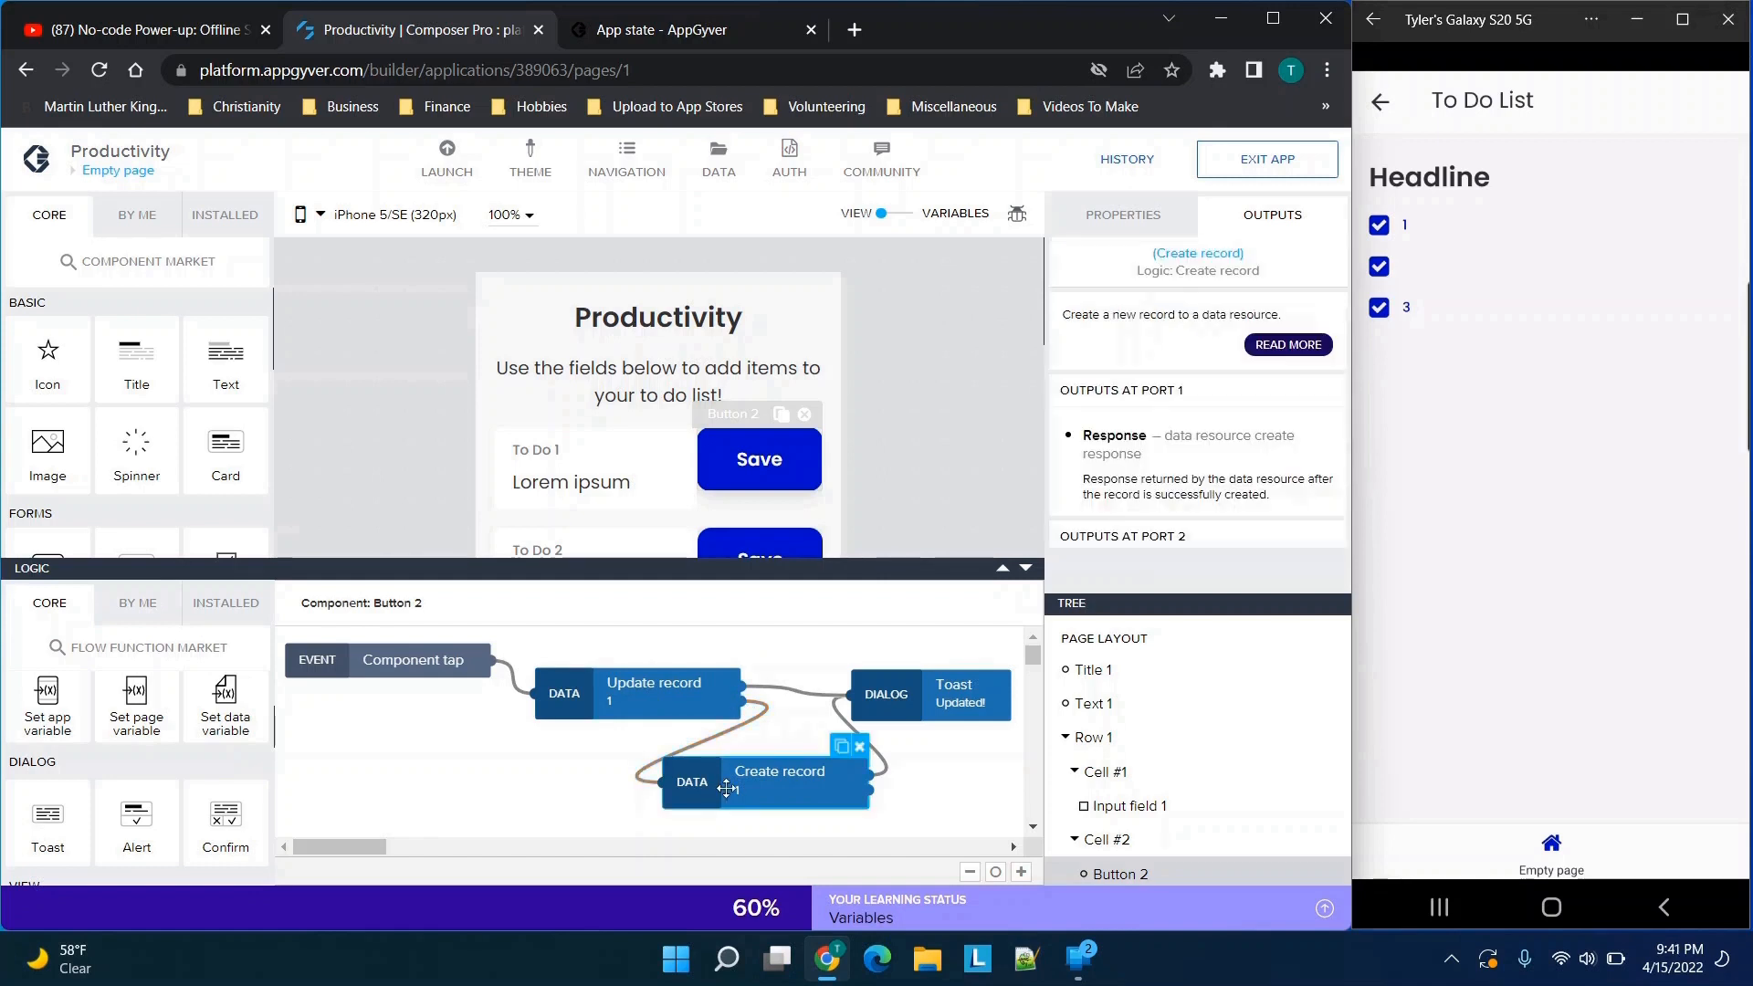
click(724, 700)
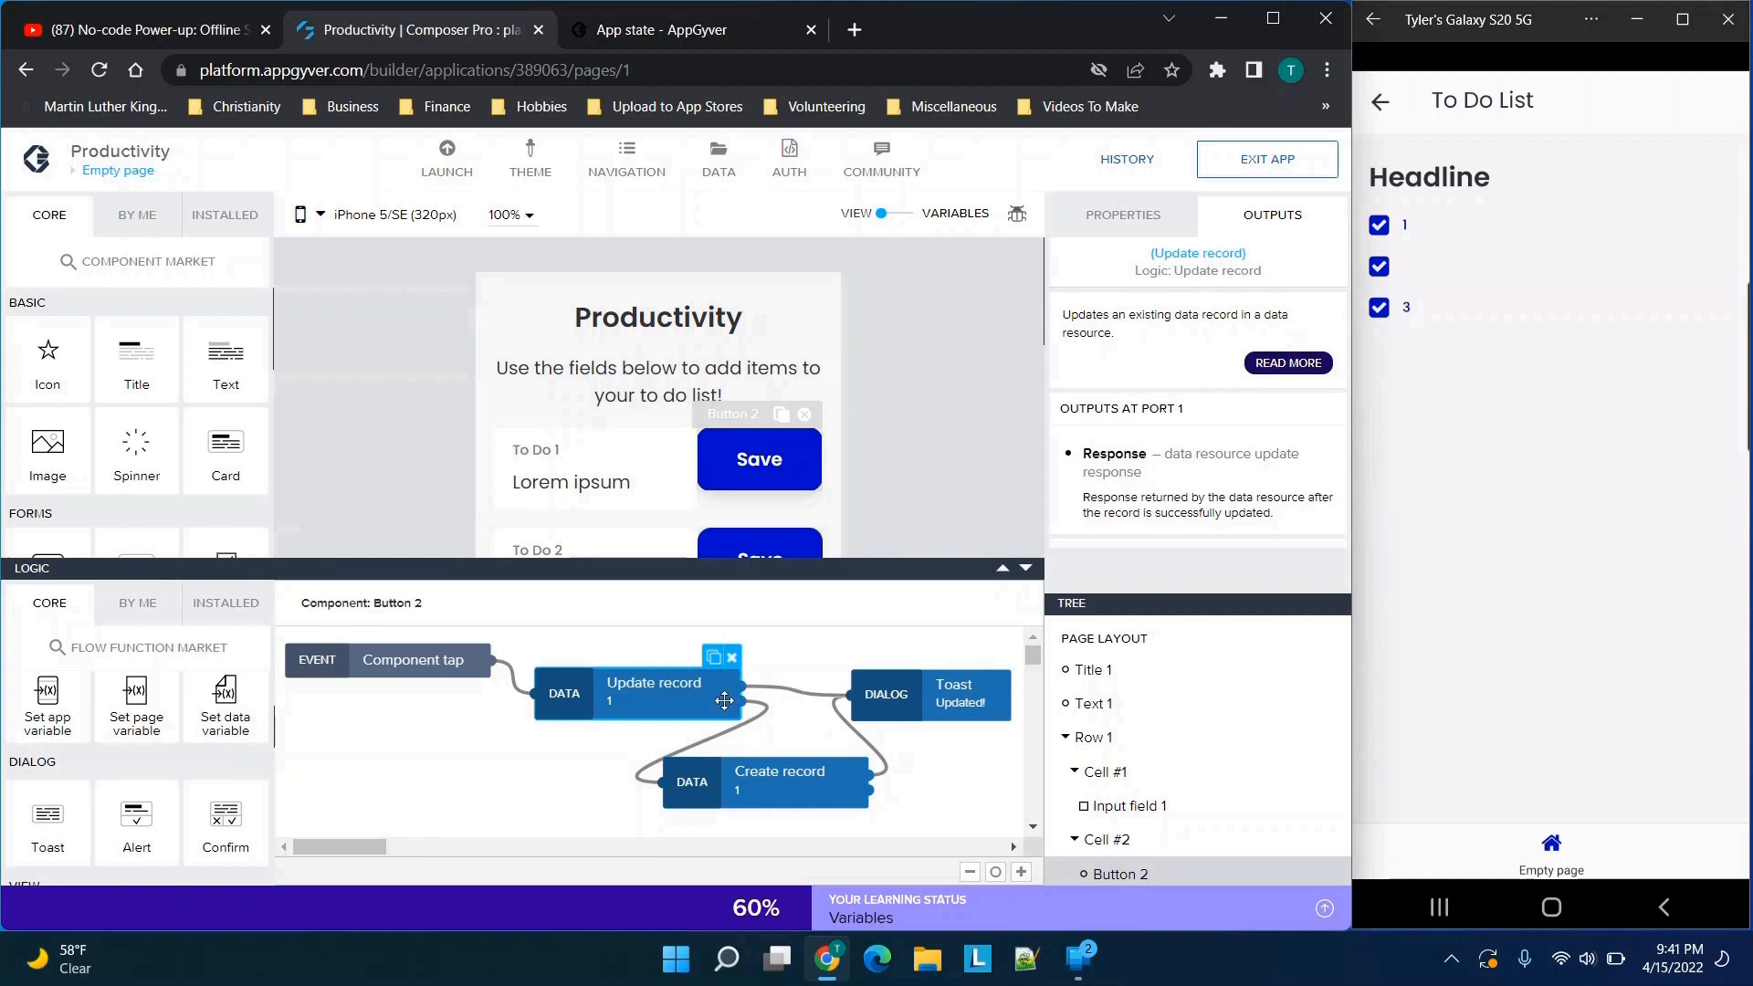
click(925, 693)
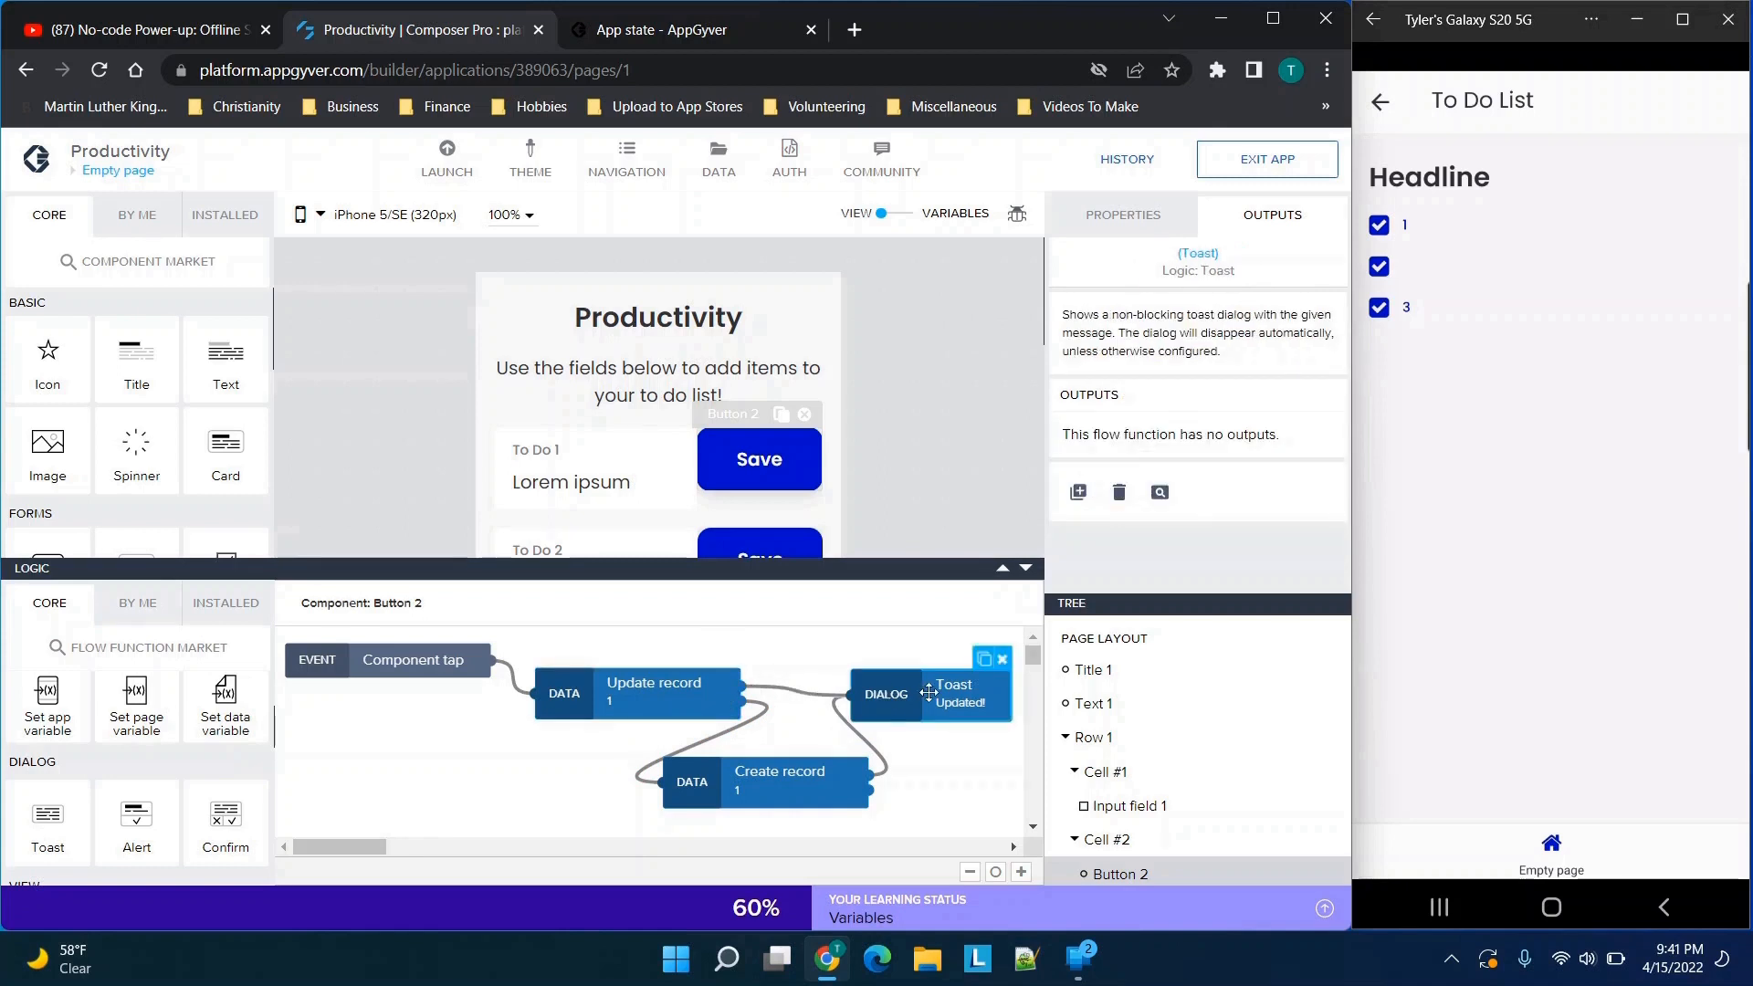
click(1159, 225)
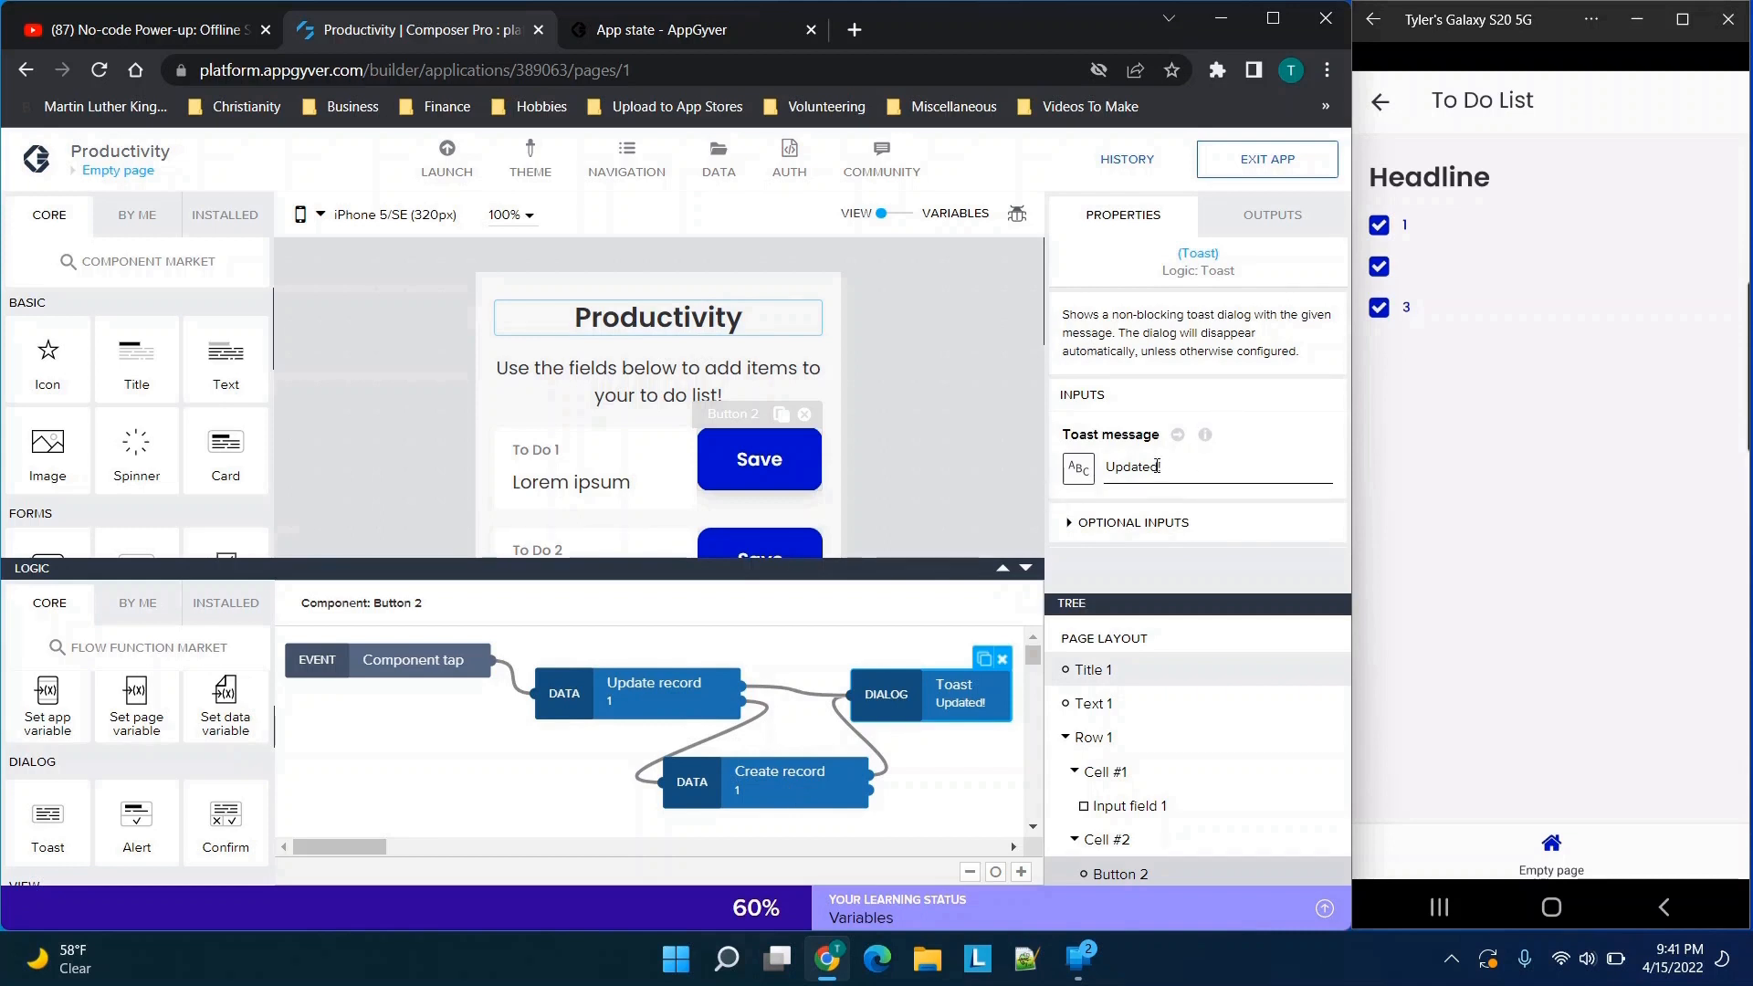
drag(1153, 467, 1104, 467)
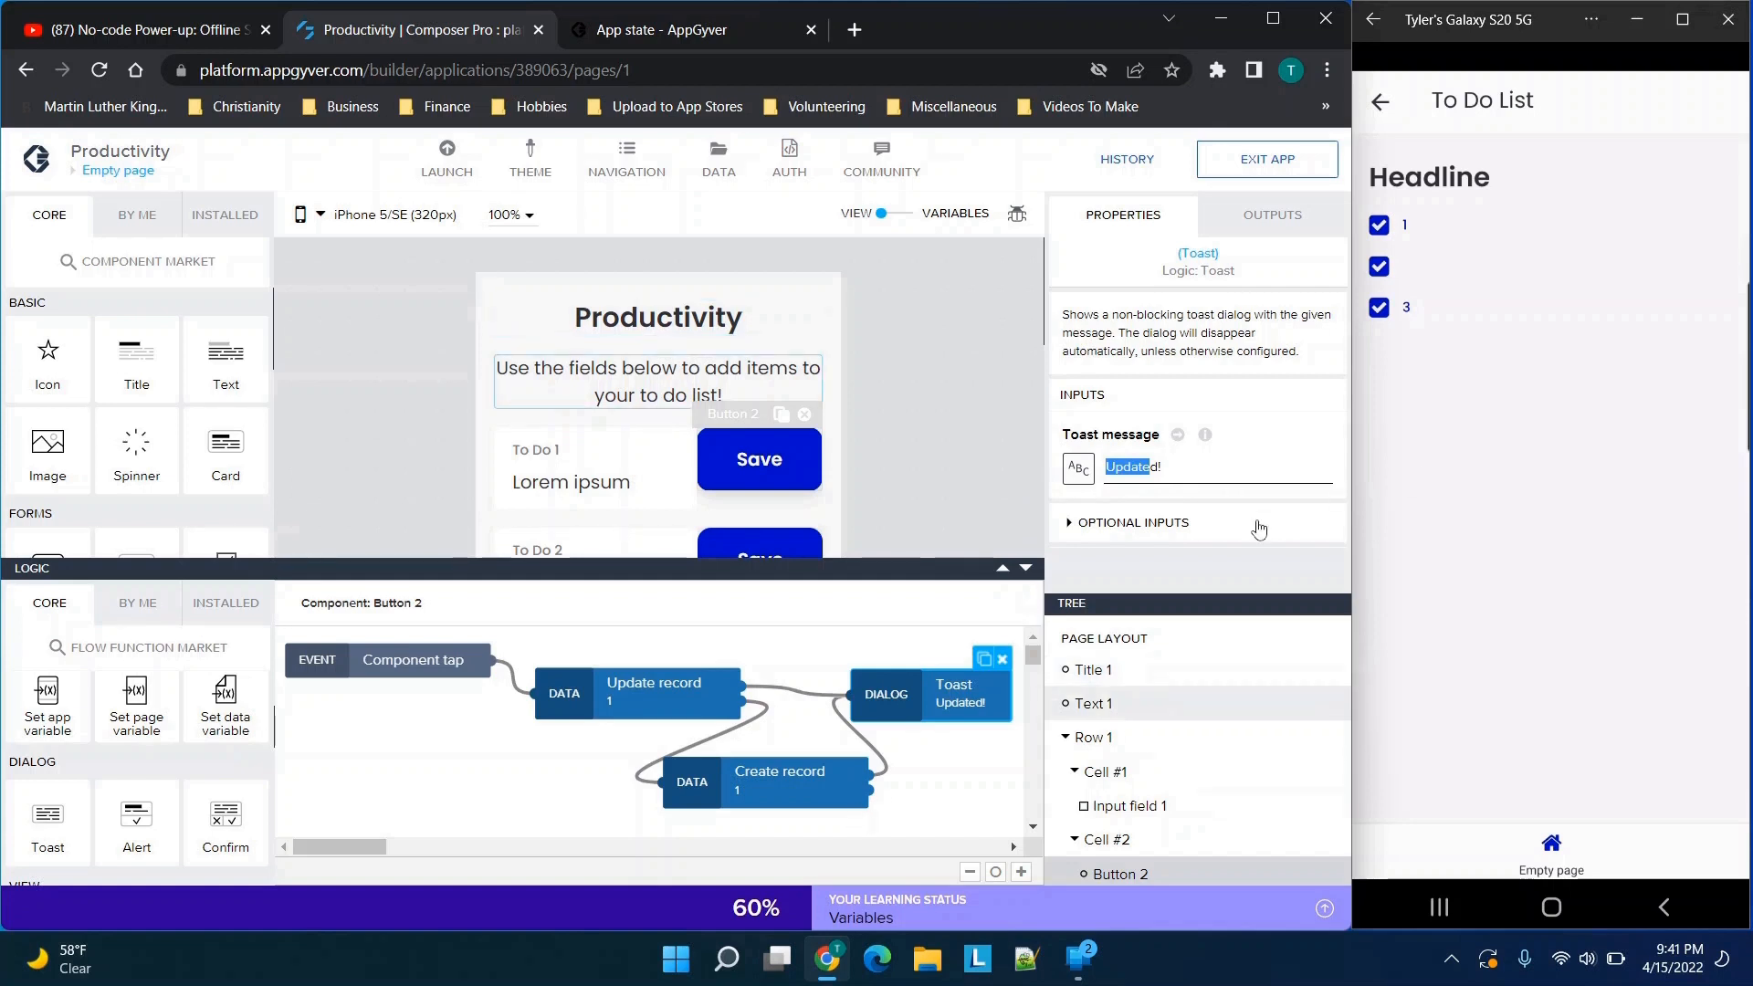
Nudge the Toast node slightly up and to the right in the Save button's flow
drag(909, 692, 916, 679)
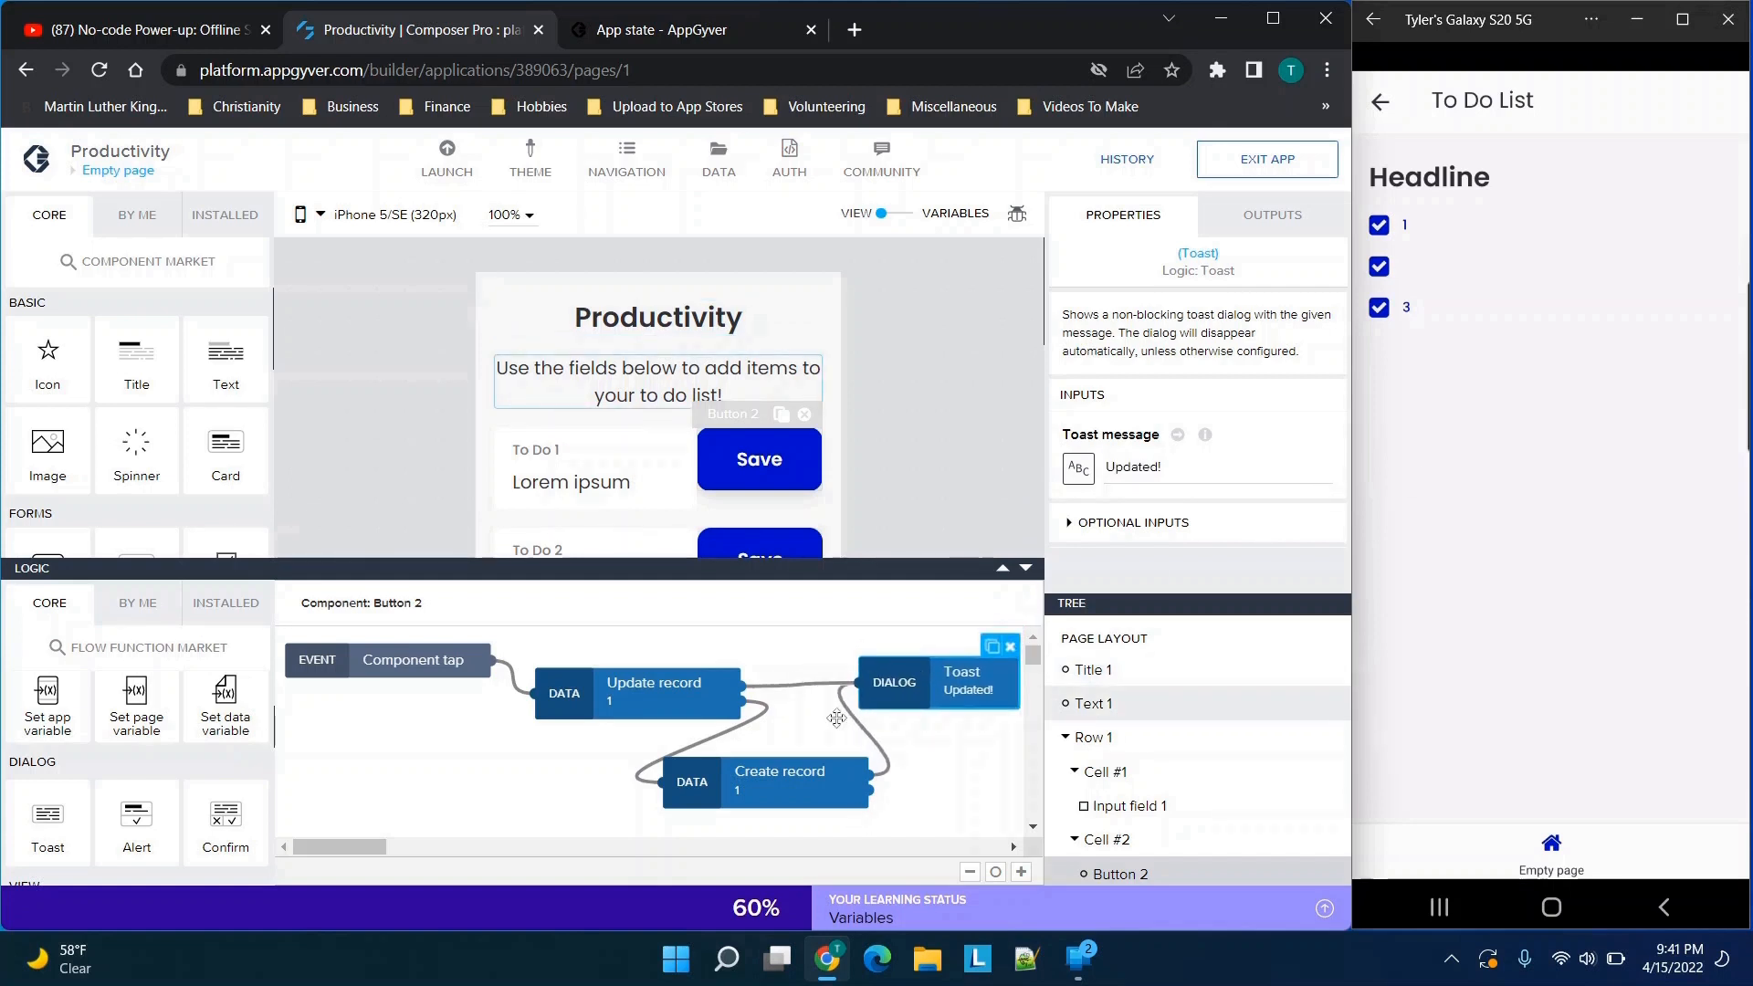
click(759, 687)
click(922, 676)
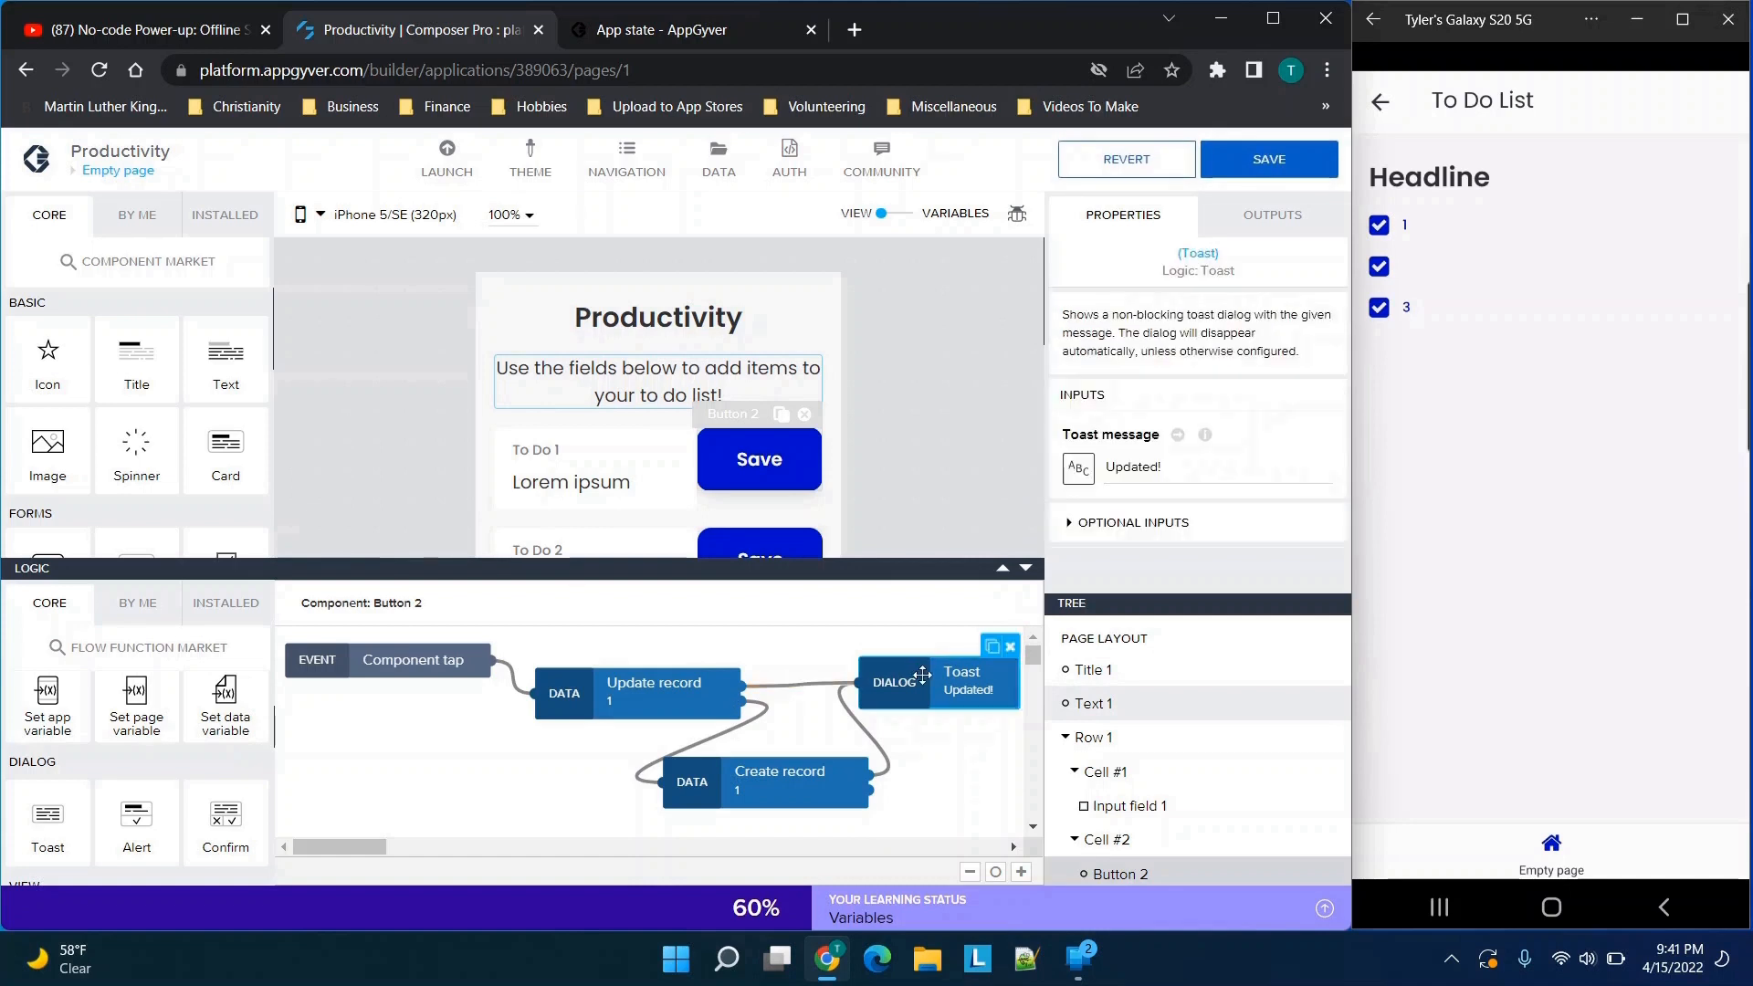
Compare the response and error outputs of the Create record and Update record nodes
click(714, 774)
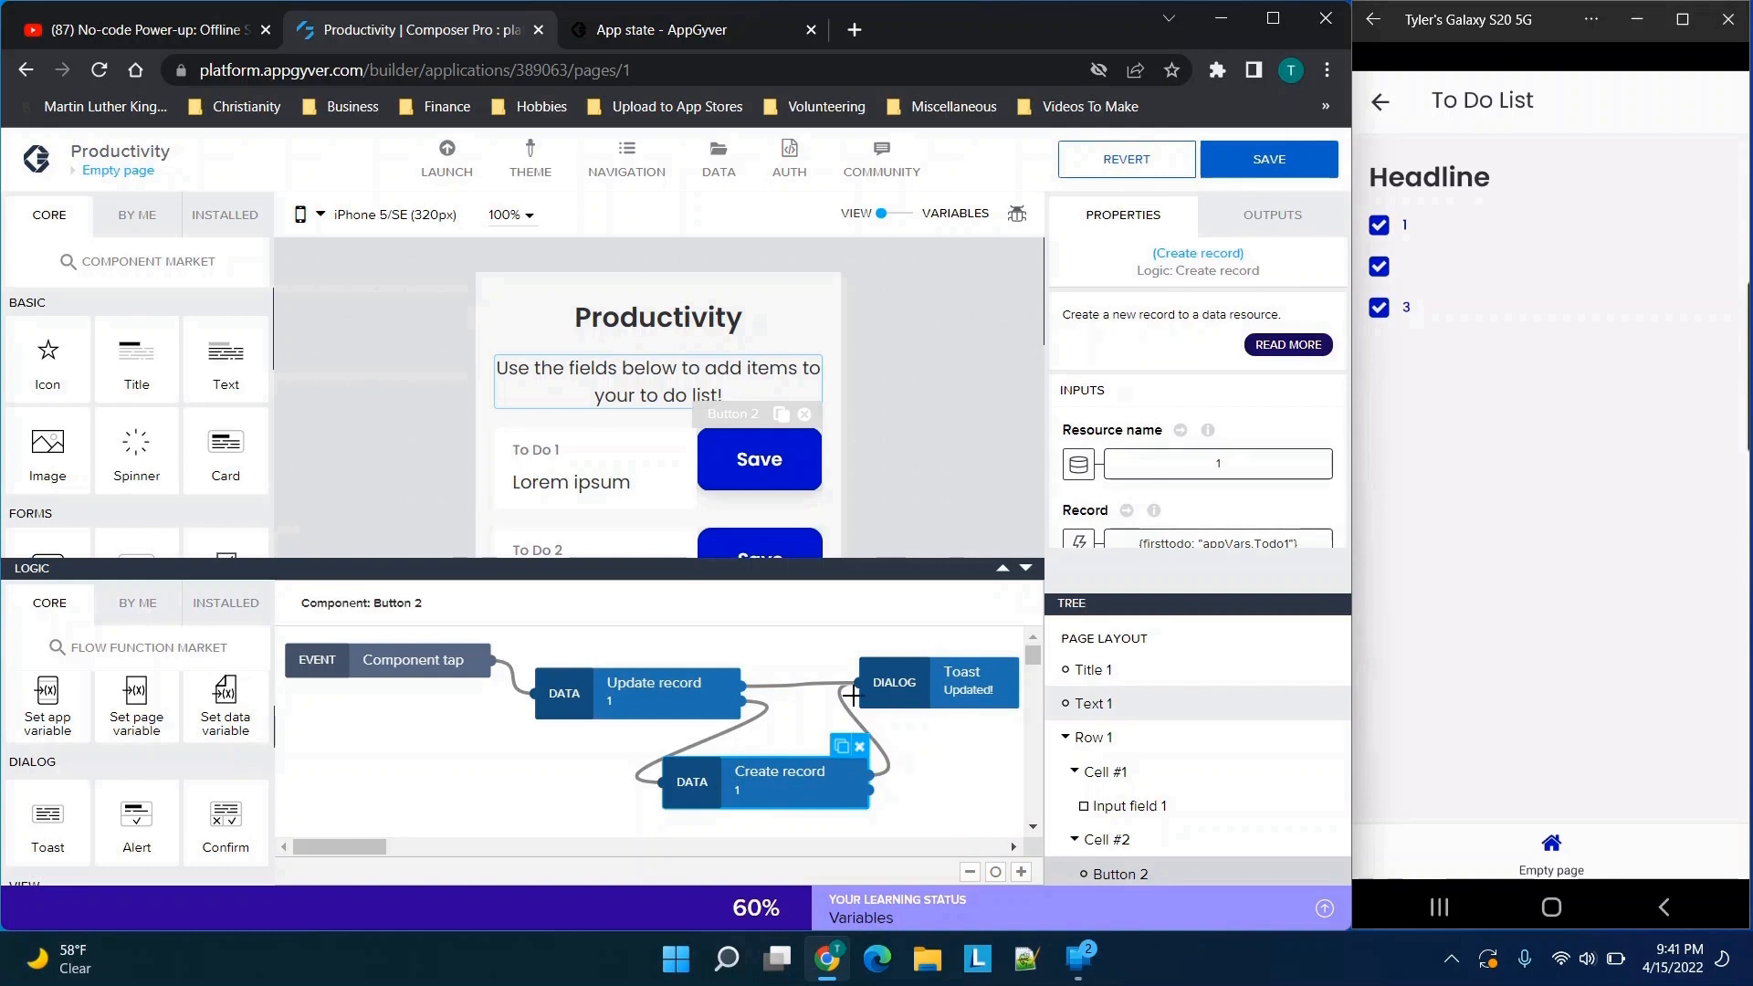
click(958, 686)
click(778, 781)
click(1300, 225)
scroll(1277, 311, down, 1)
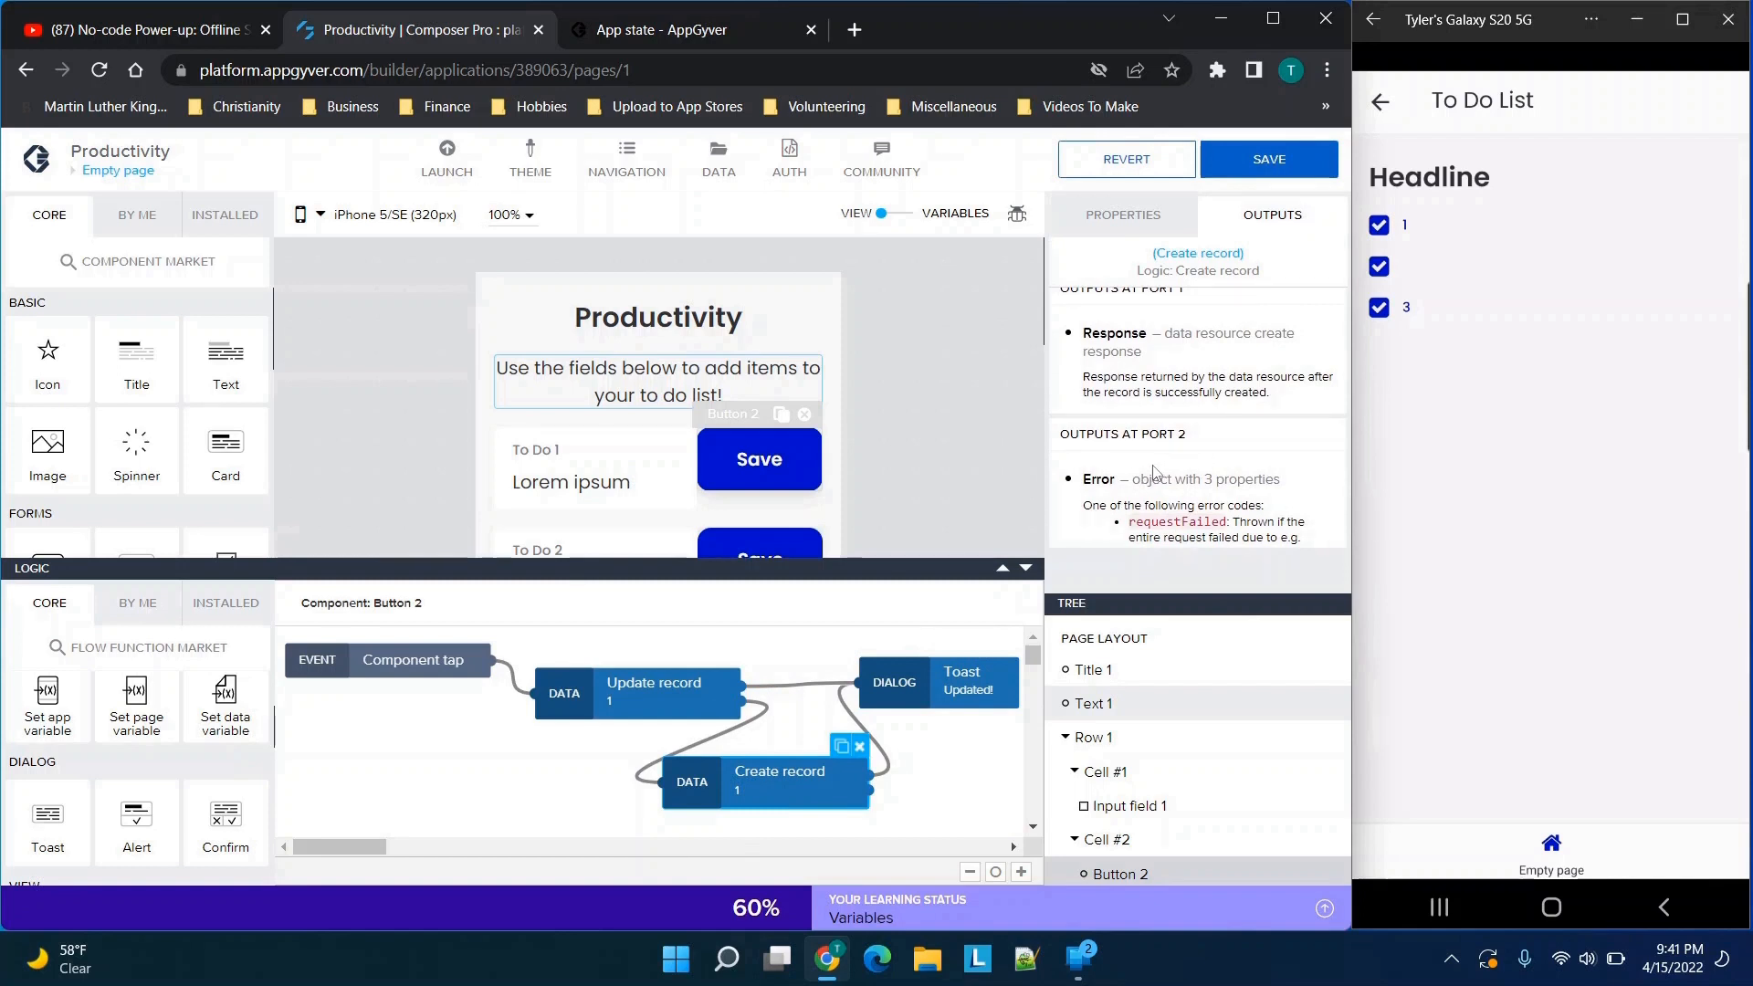
click(618, 708)
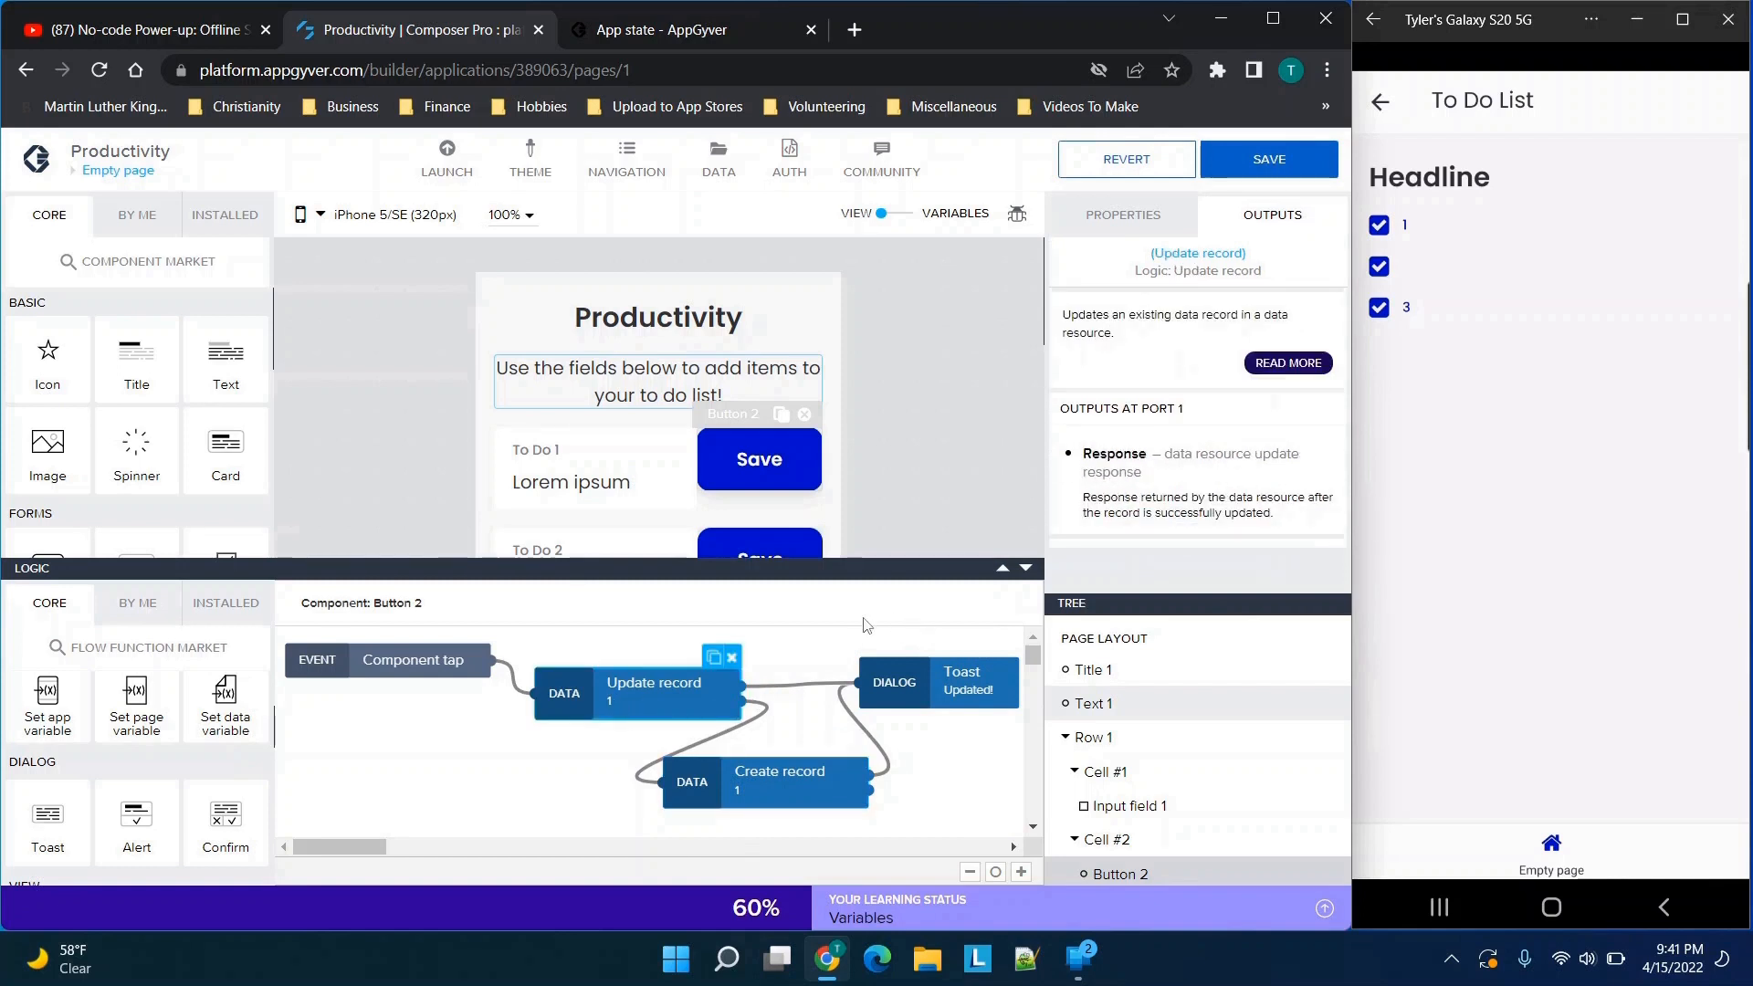
scroll(1129, 415, down, 2)
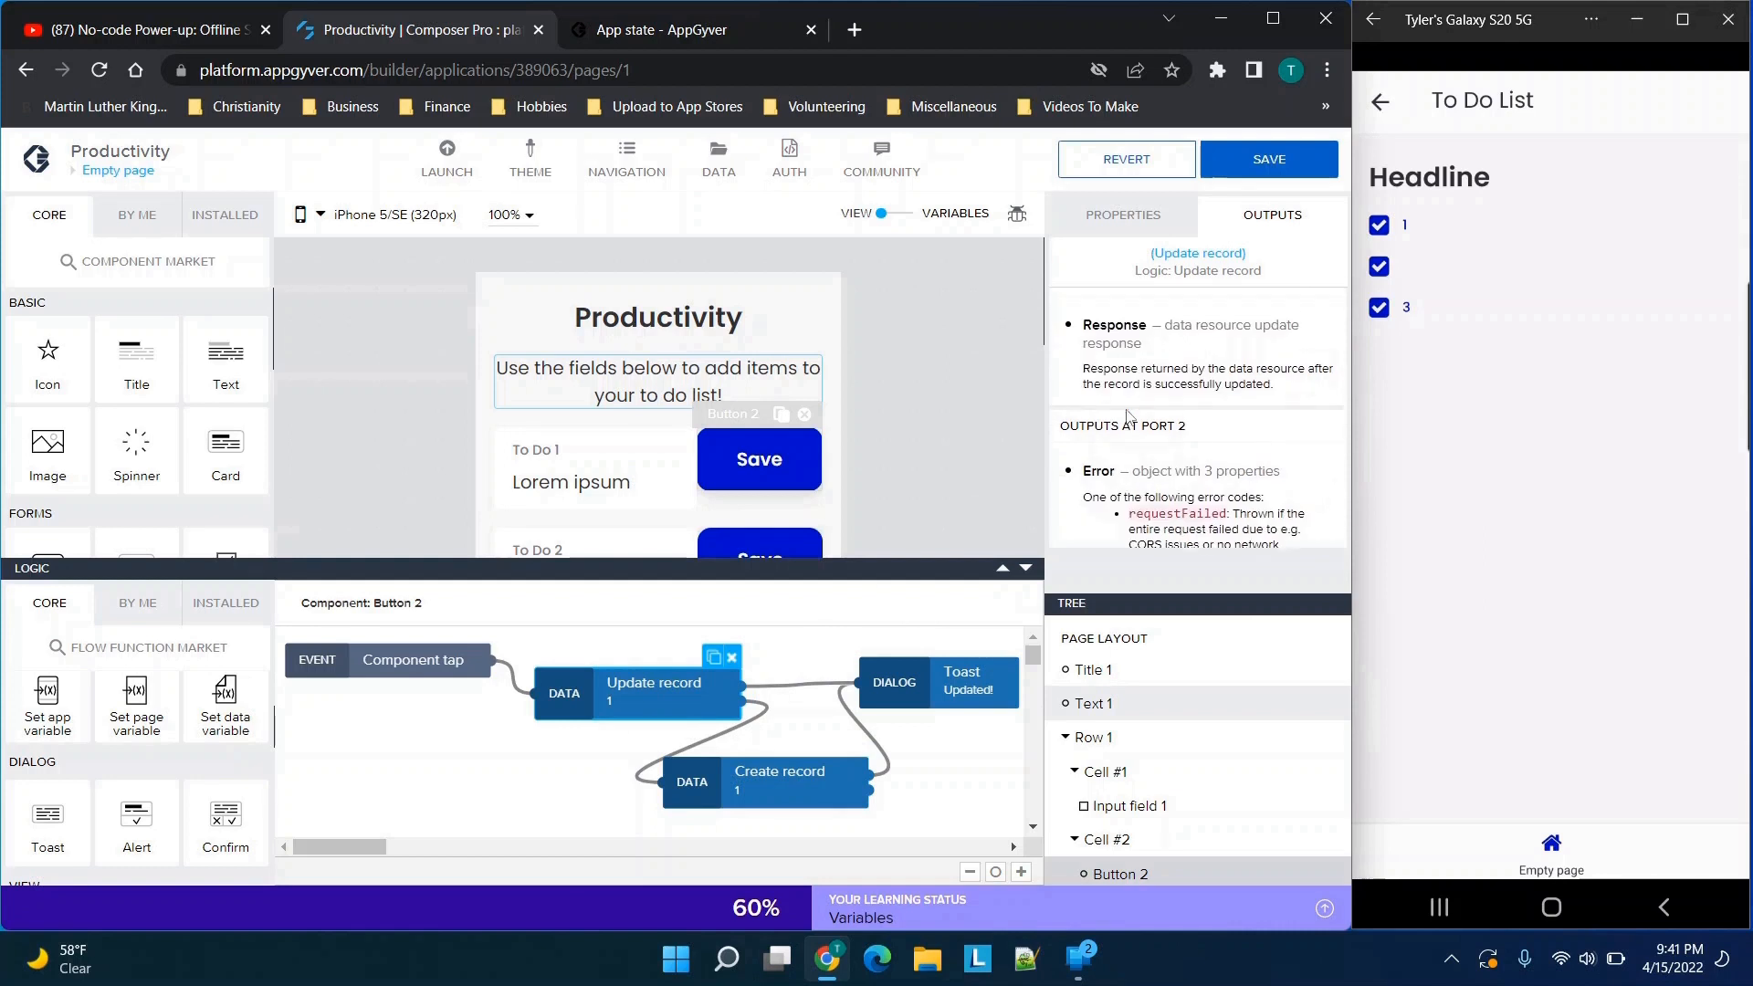
scroll(1123, 429, up, 3)
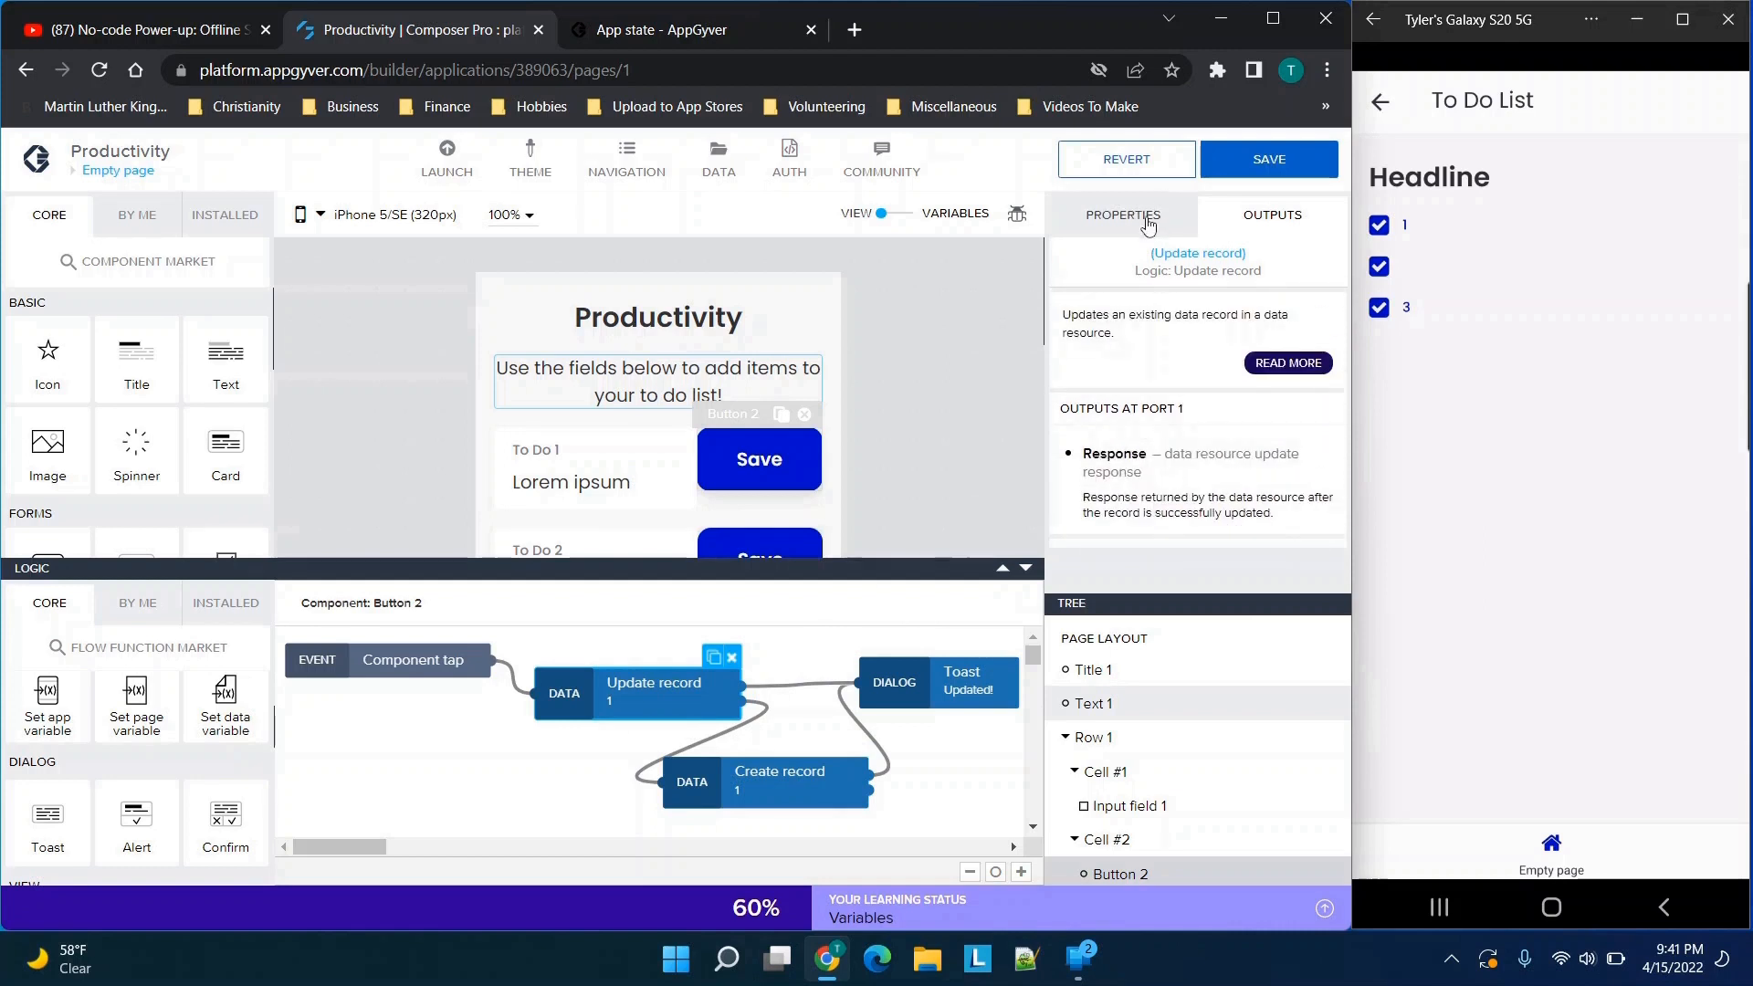
Set the Update record node's resource name to data resource 1 and save the binding
click(1123, 214)
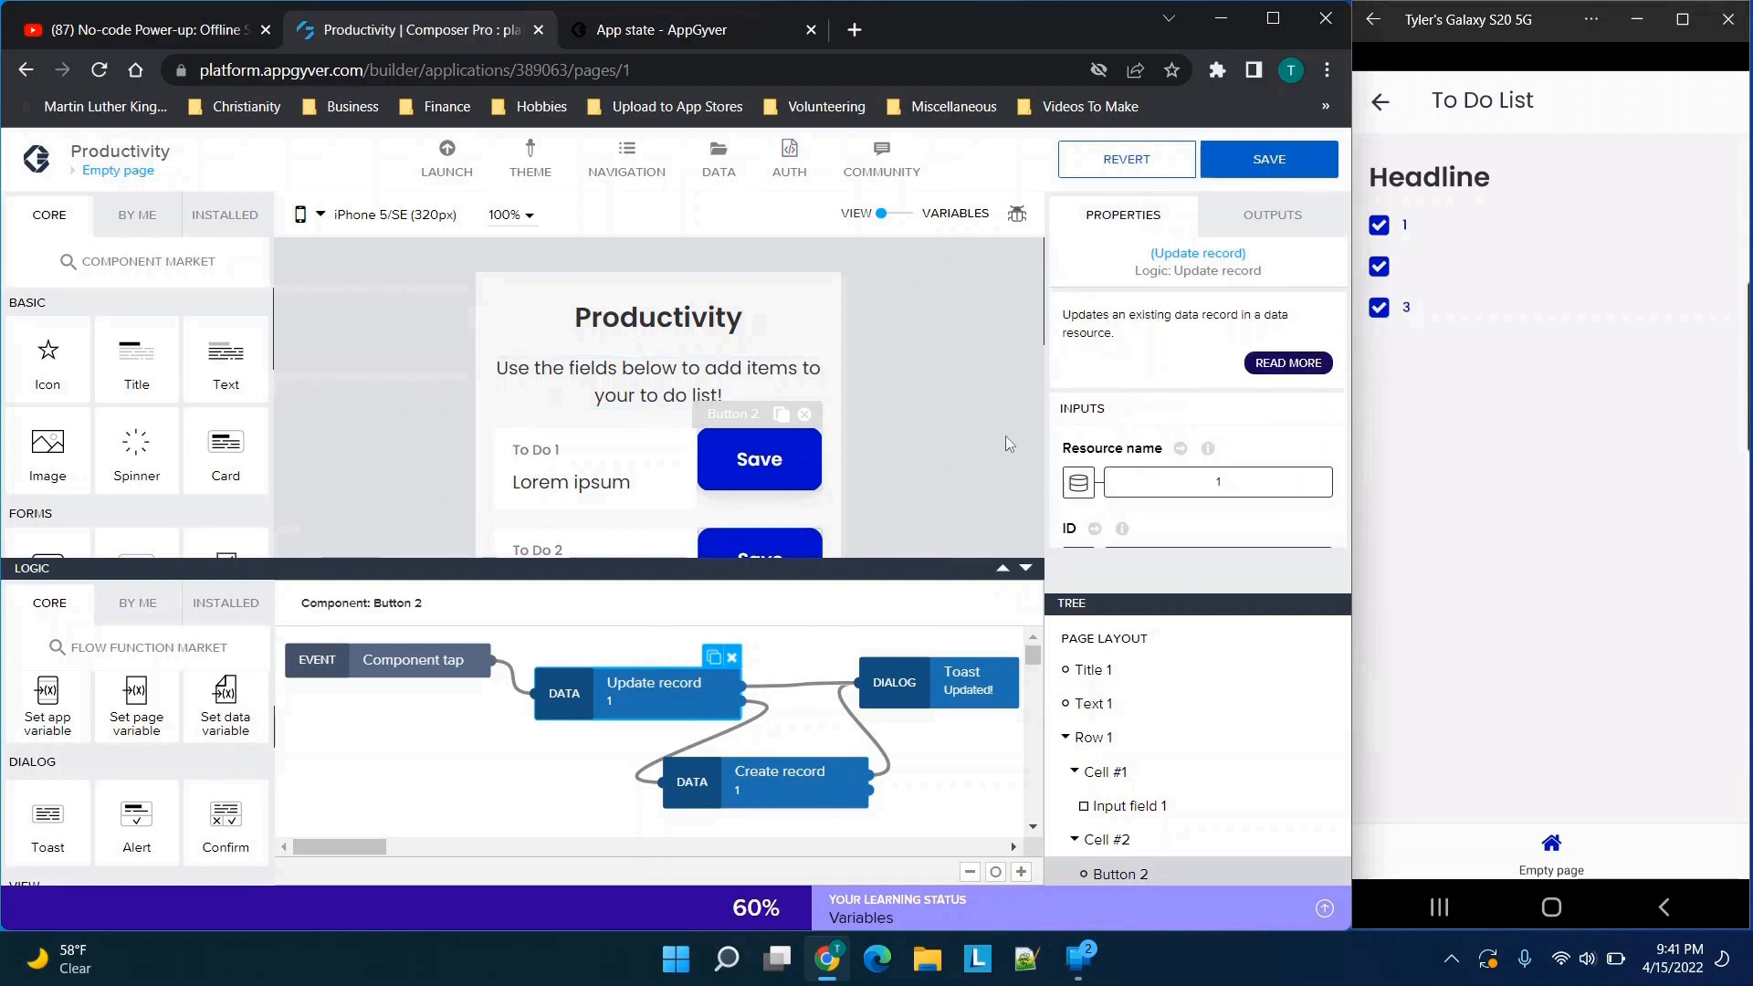
scroll(1182, 415, down, 2)
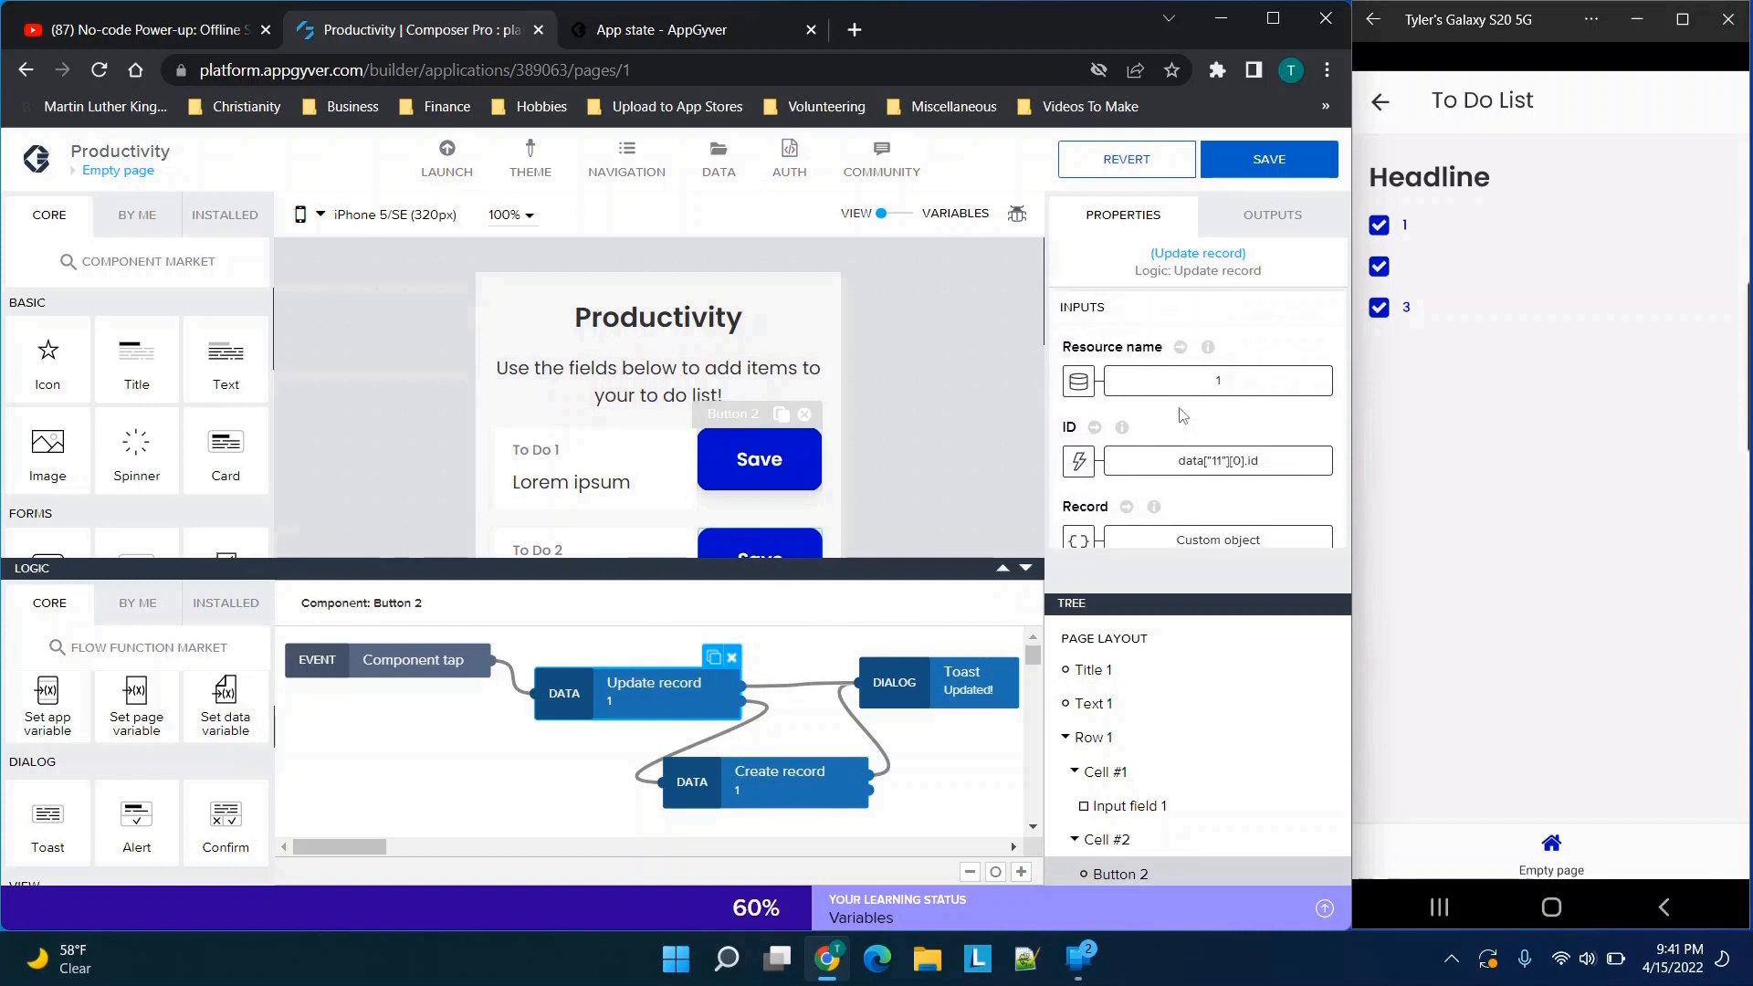
click(1079, 384)
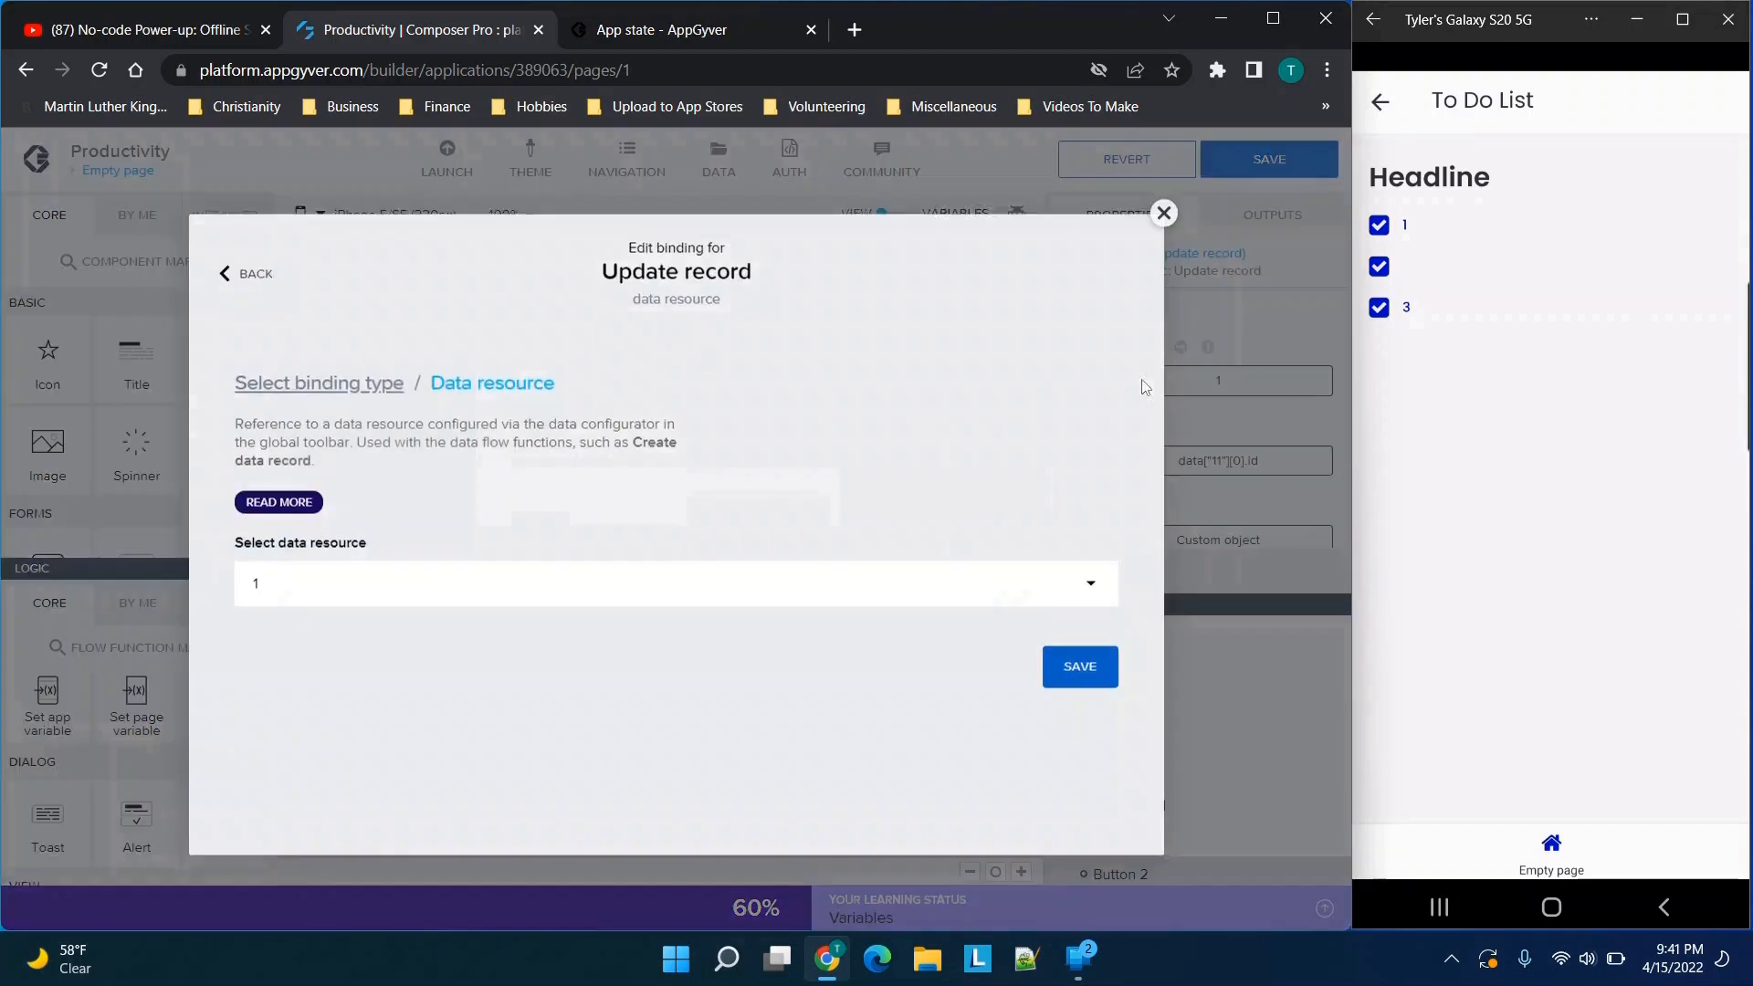
click(354, 584)
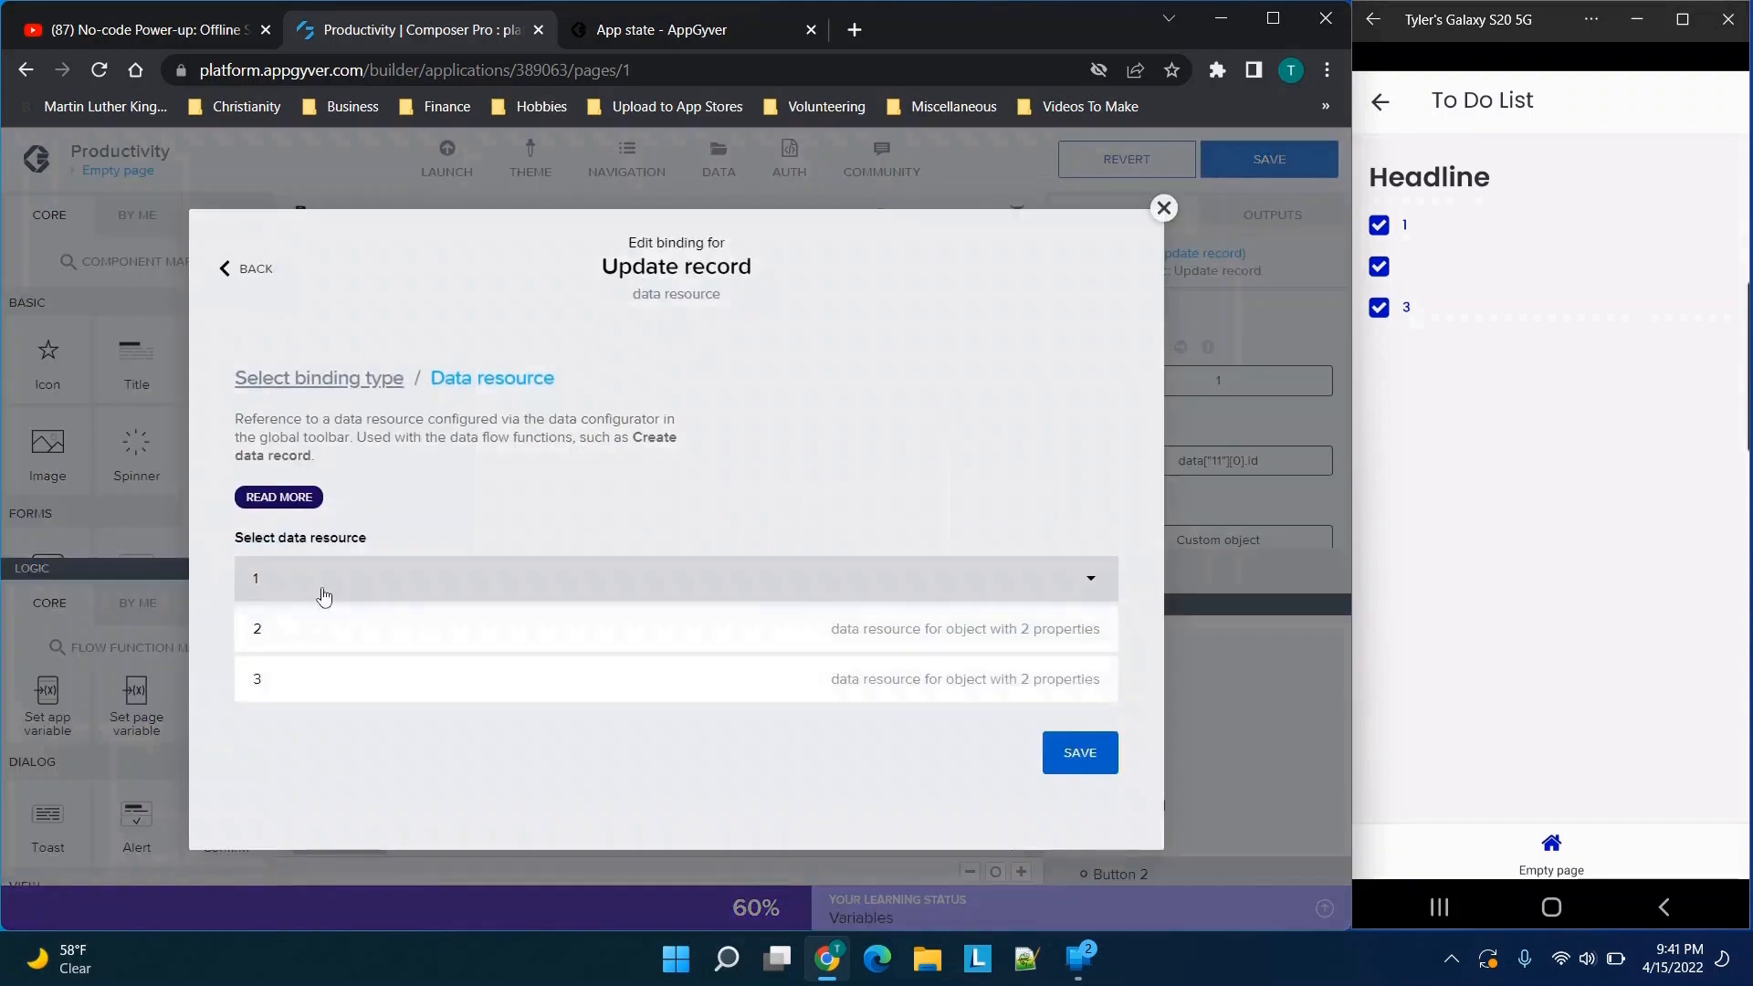
click(324, 584)
click(1079, 663)
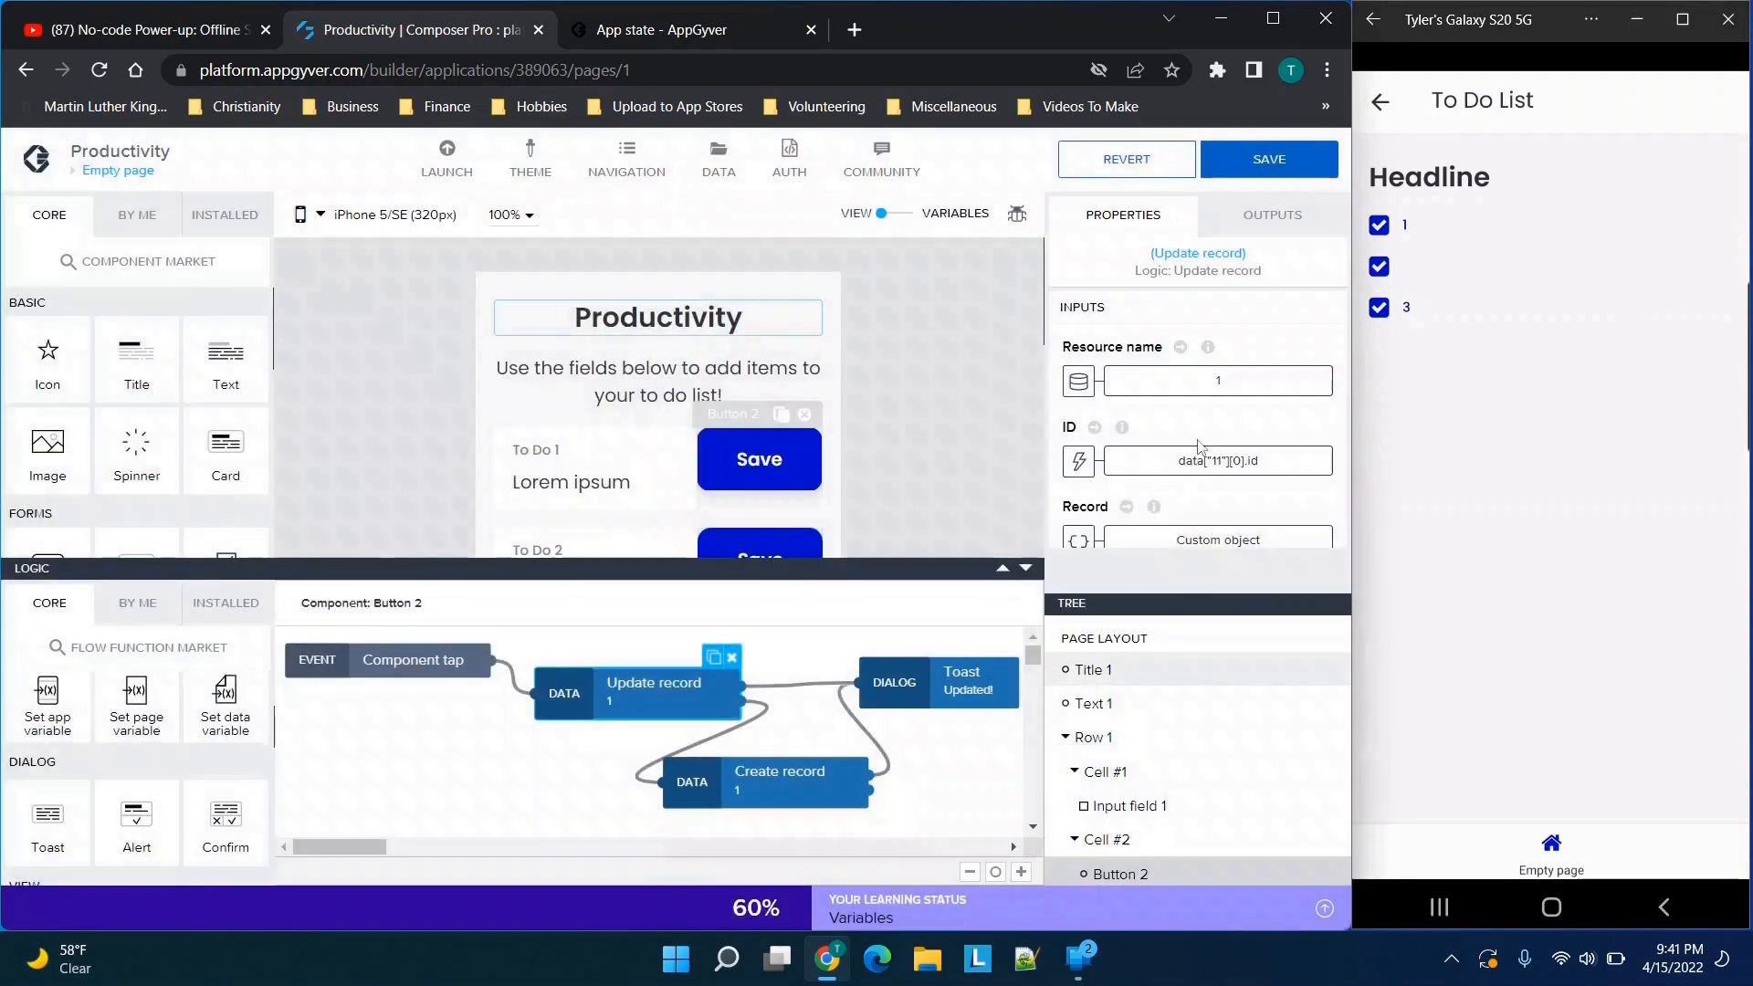
Bind the Update record node's ID to the formula data["11"][0].id from the data variables and save it
click(1078, 463)
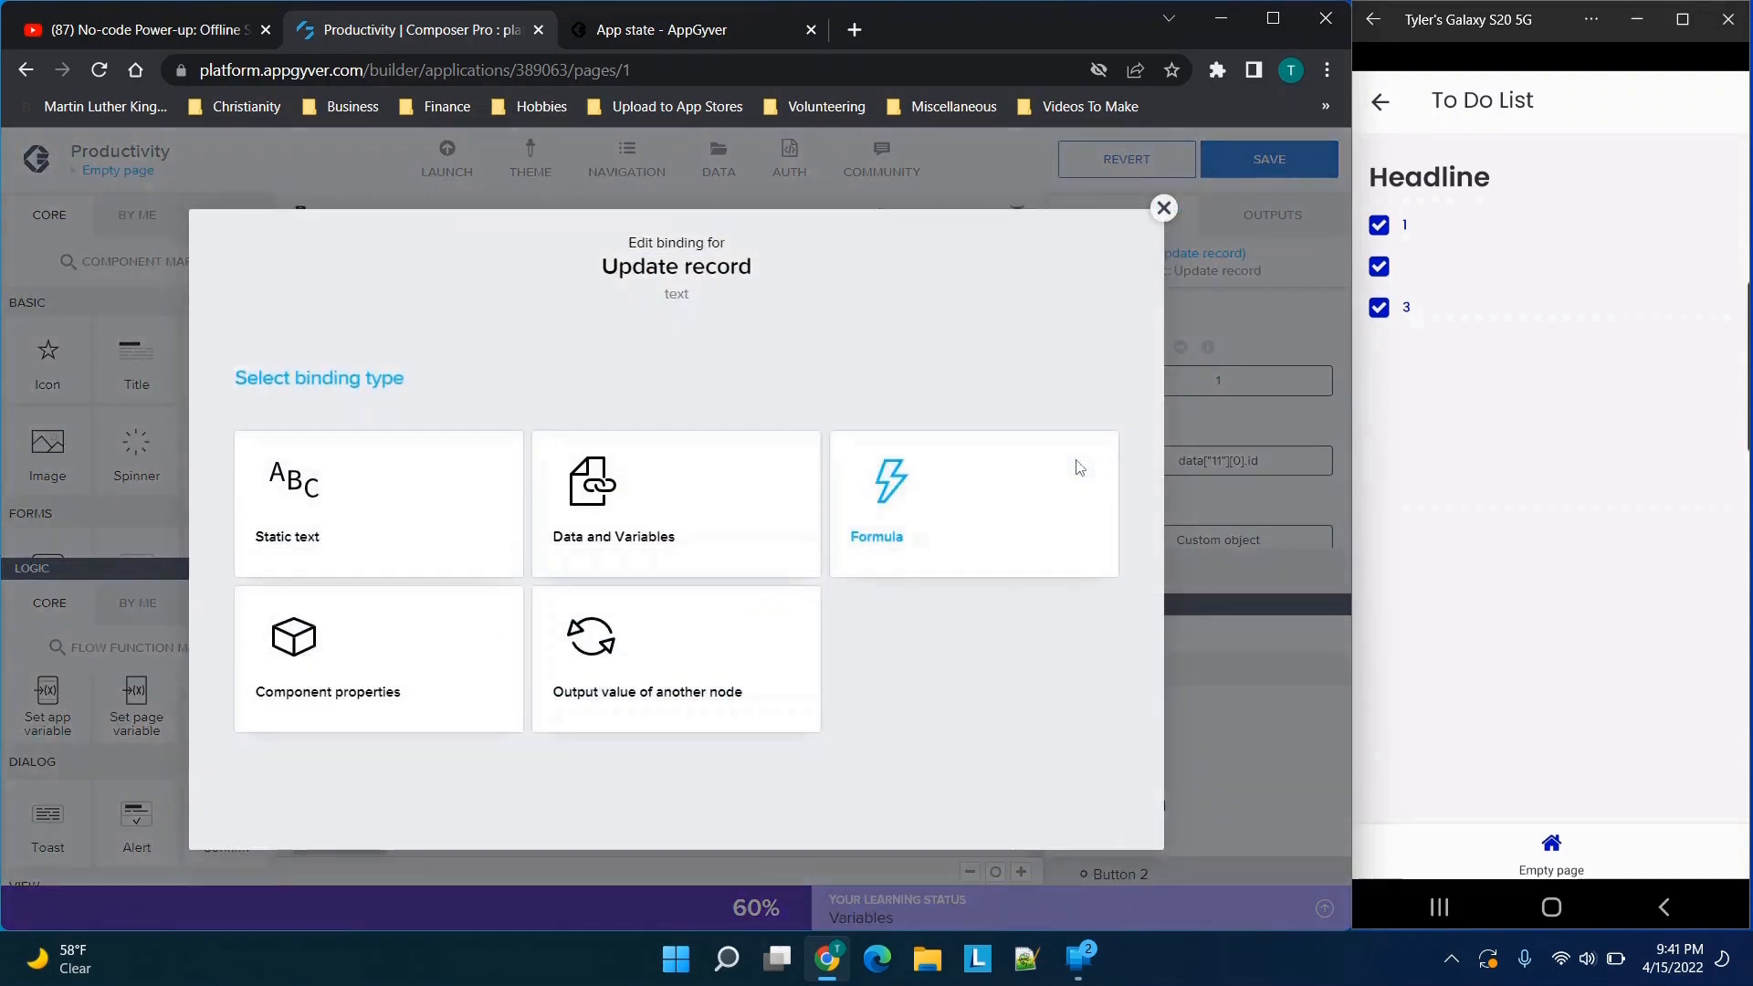
click(1157, 214)
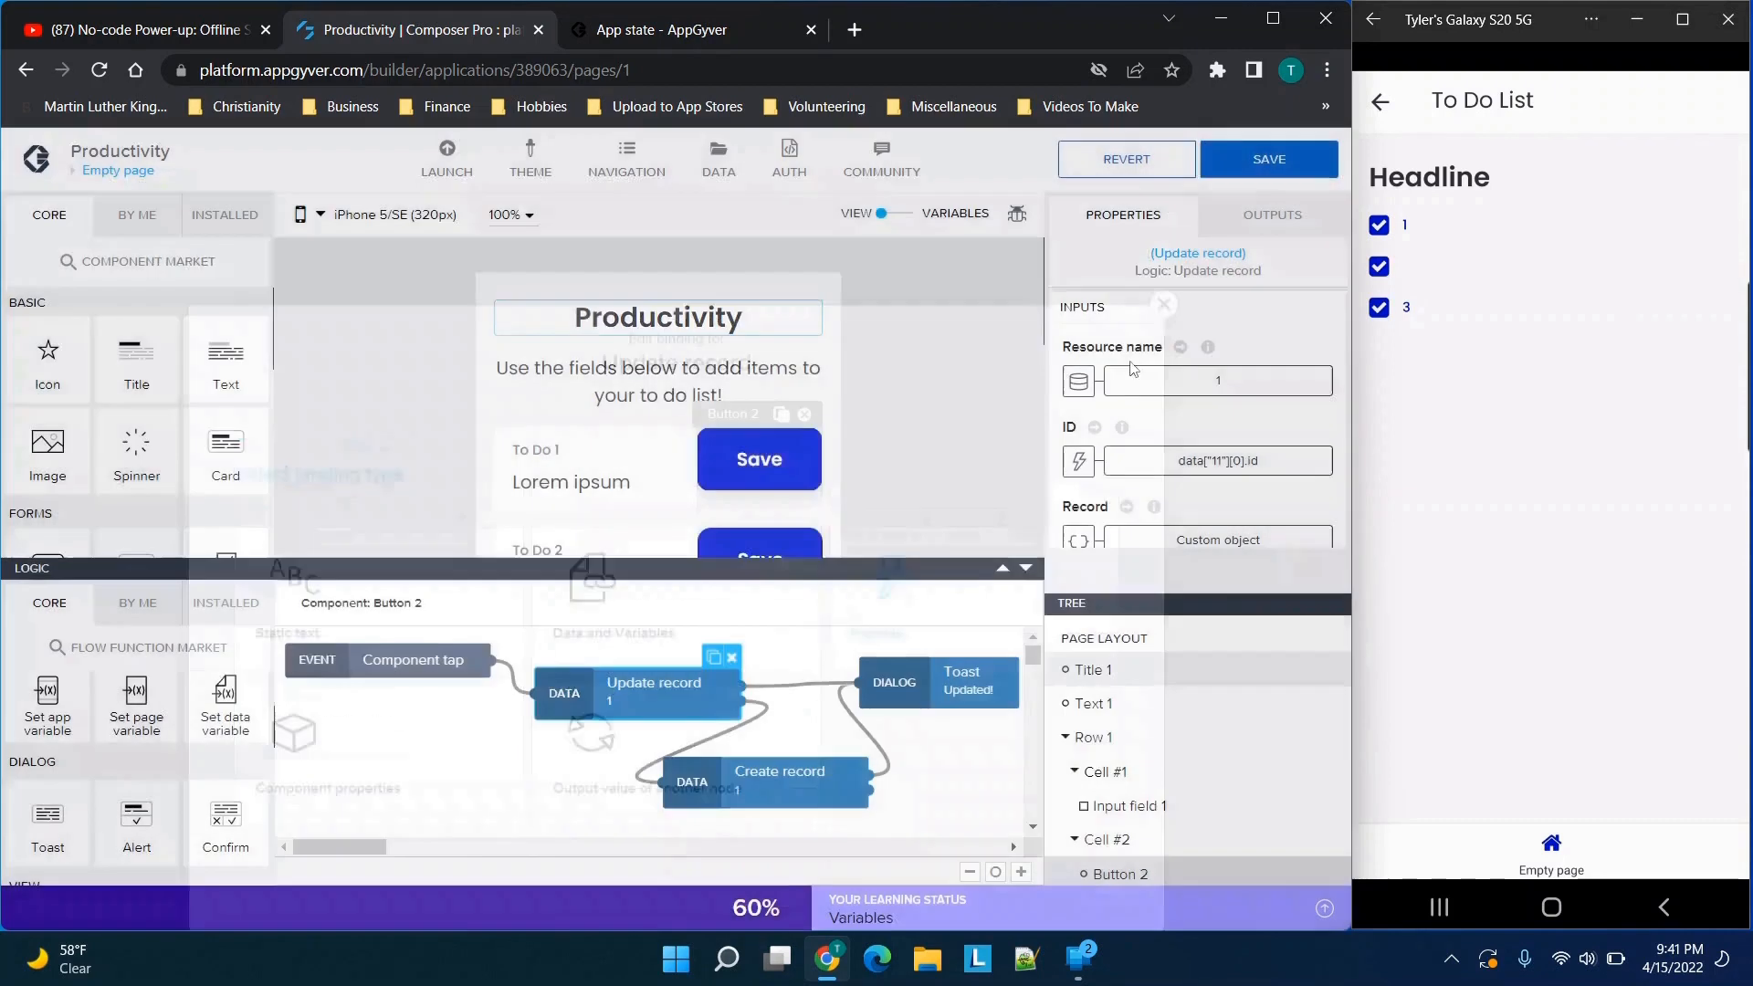
click(1078, 464)
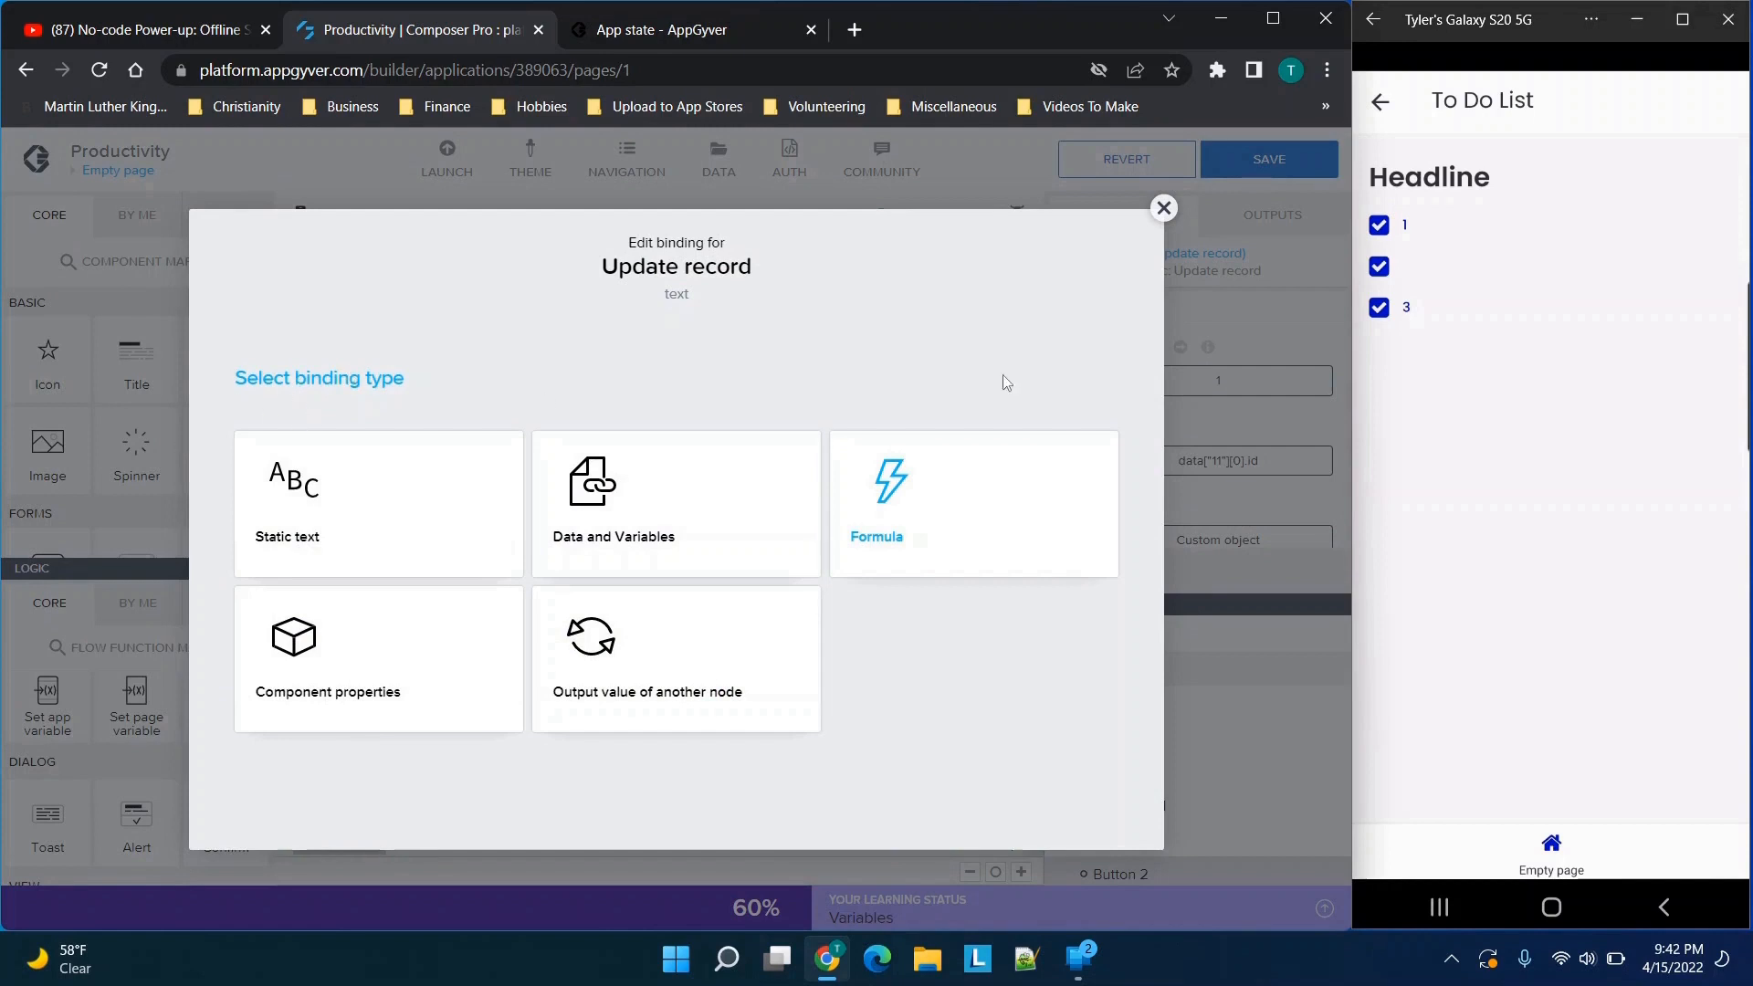
click(950, 517)
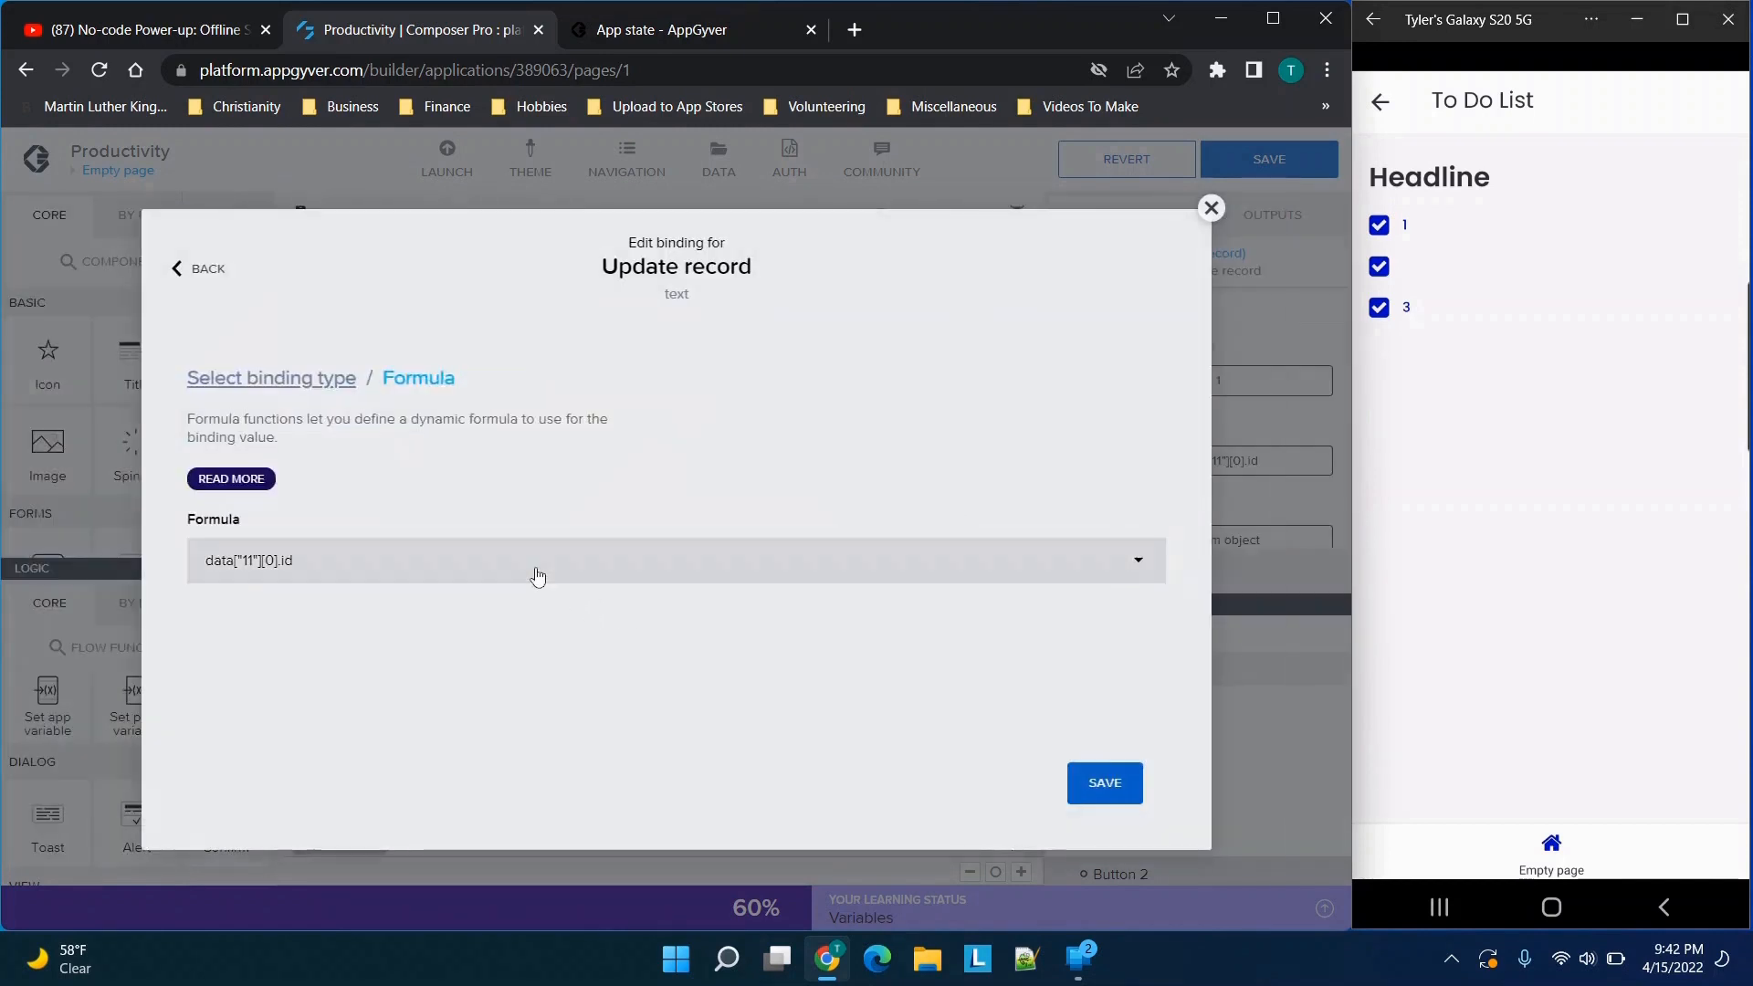
click(538, 576)
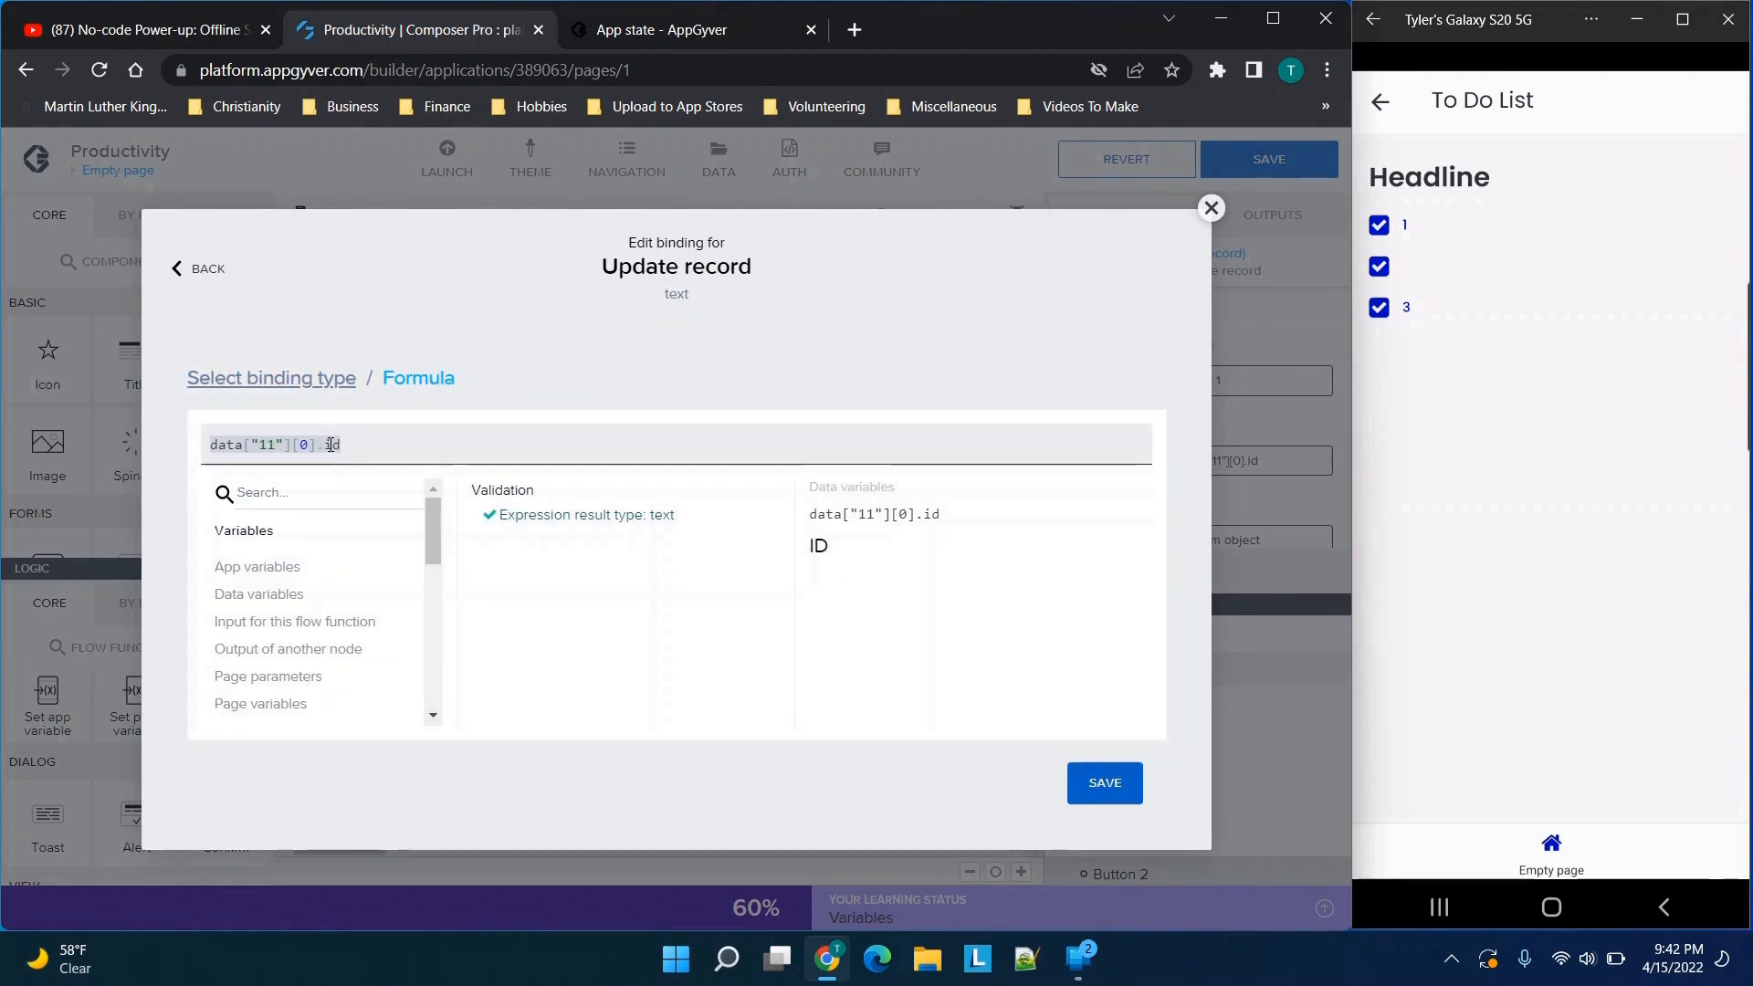
click(264, 595)
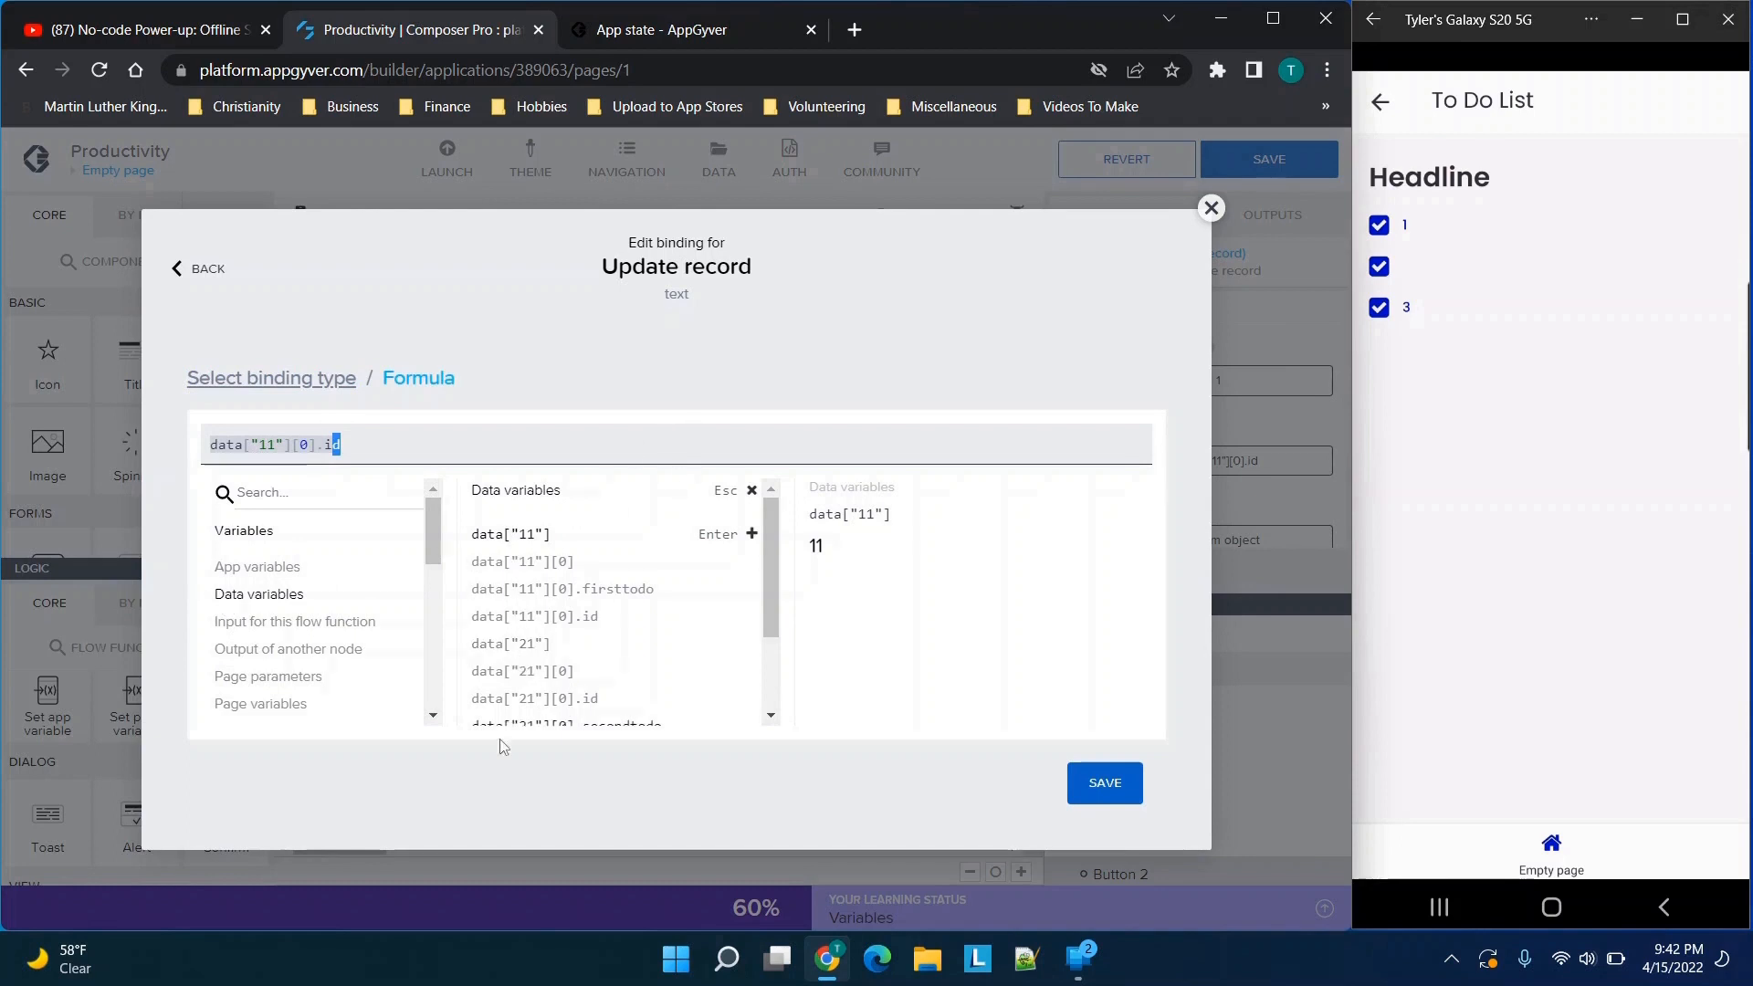
scroll(544, 611, down, 2)
scroll(544, 611, up, 3)
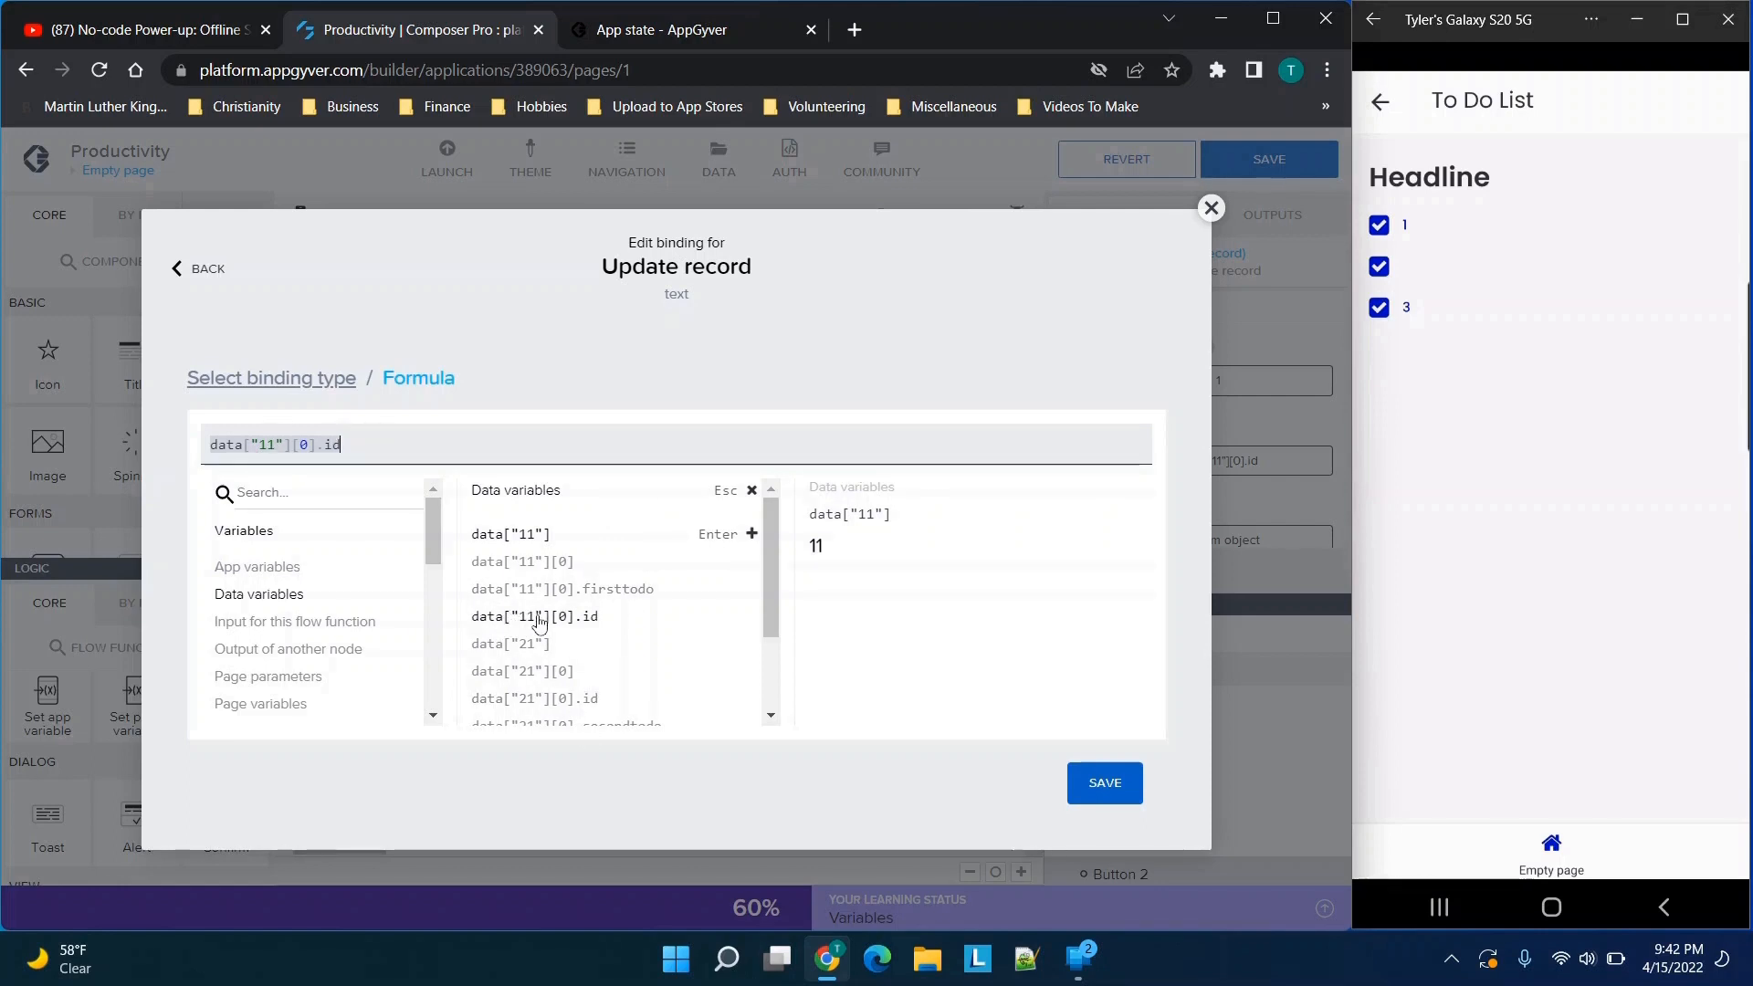
click(587, 618)
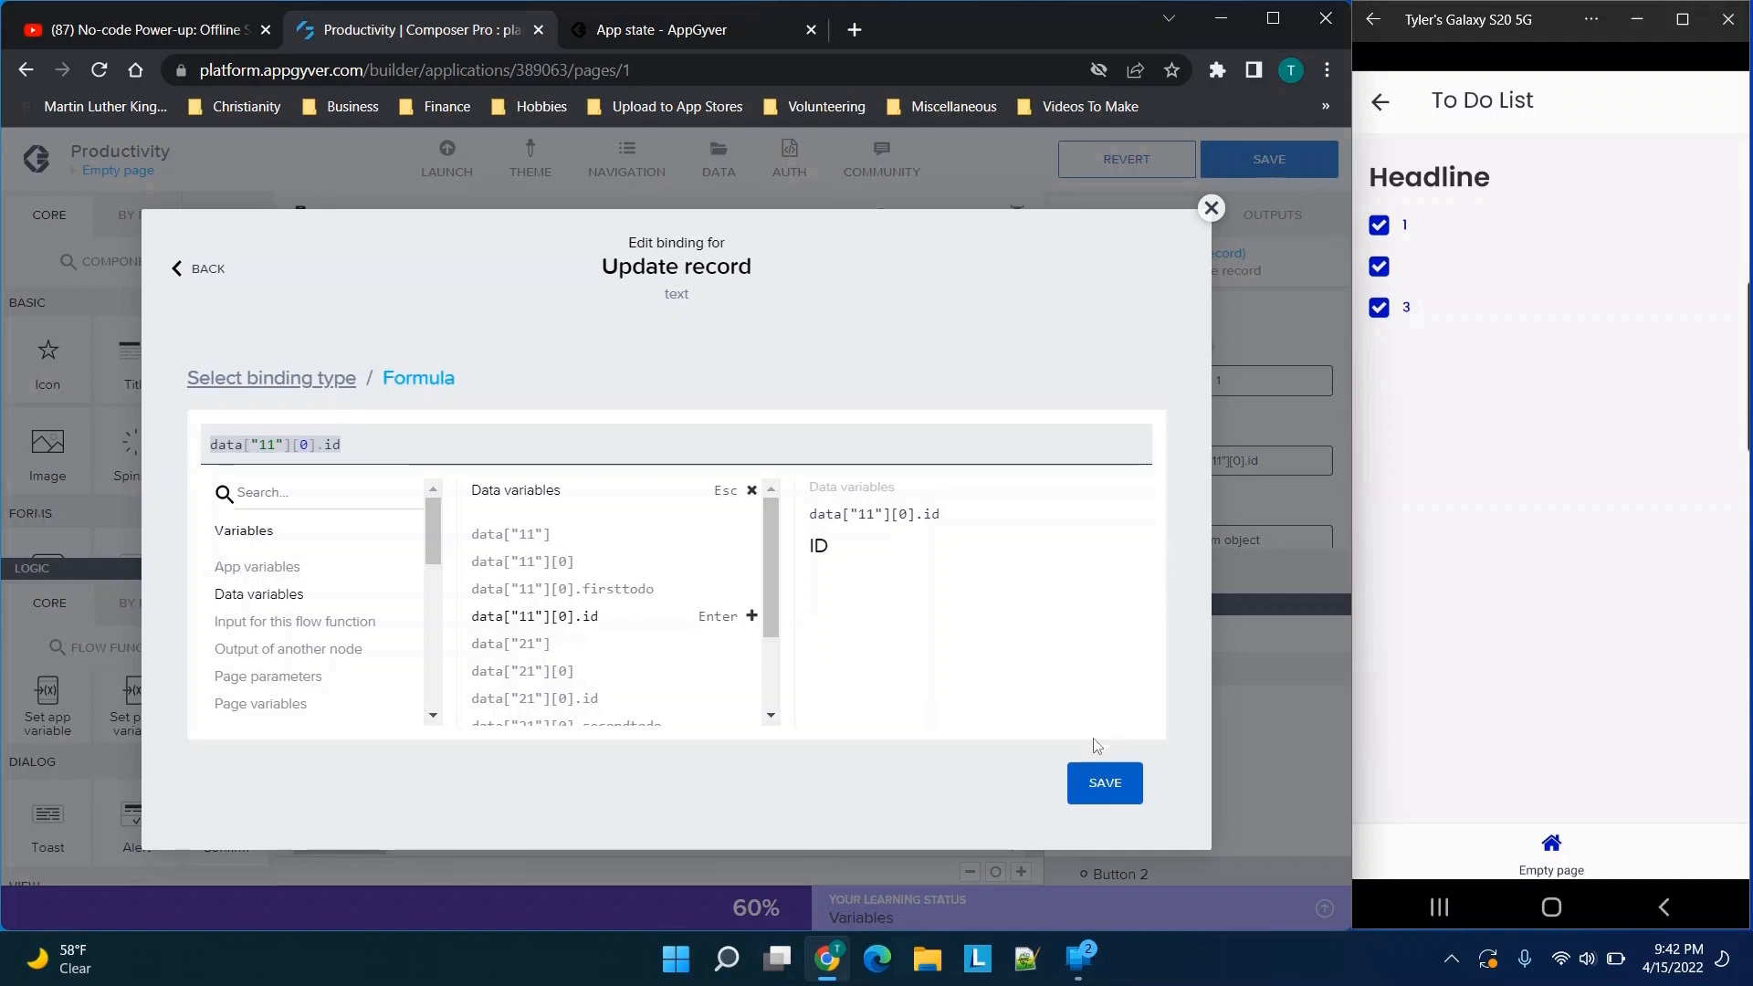
click(1098, 786)
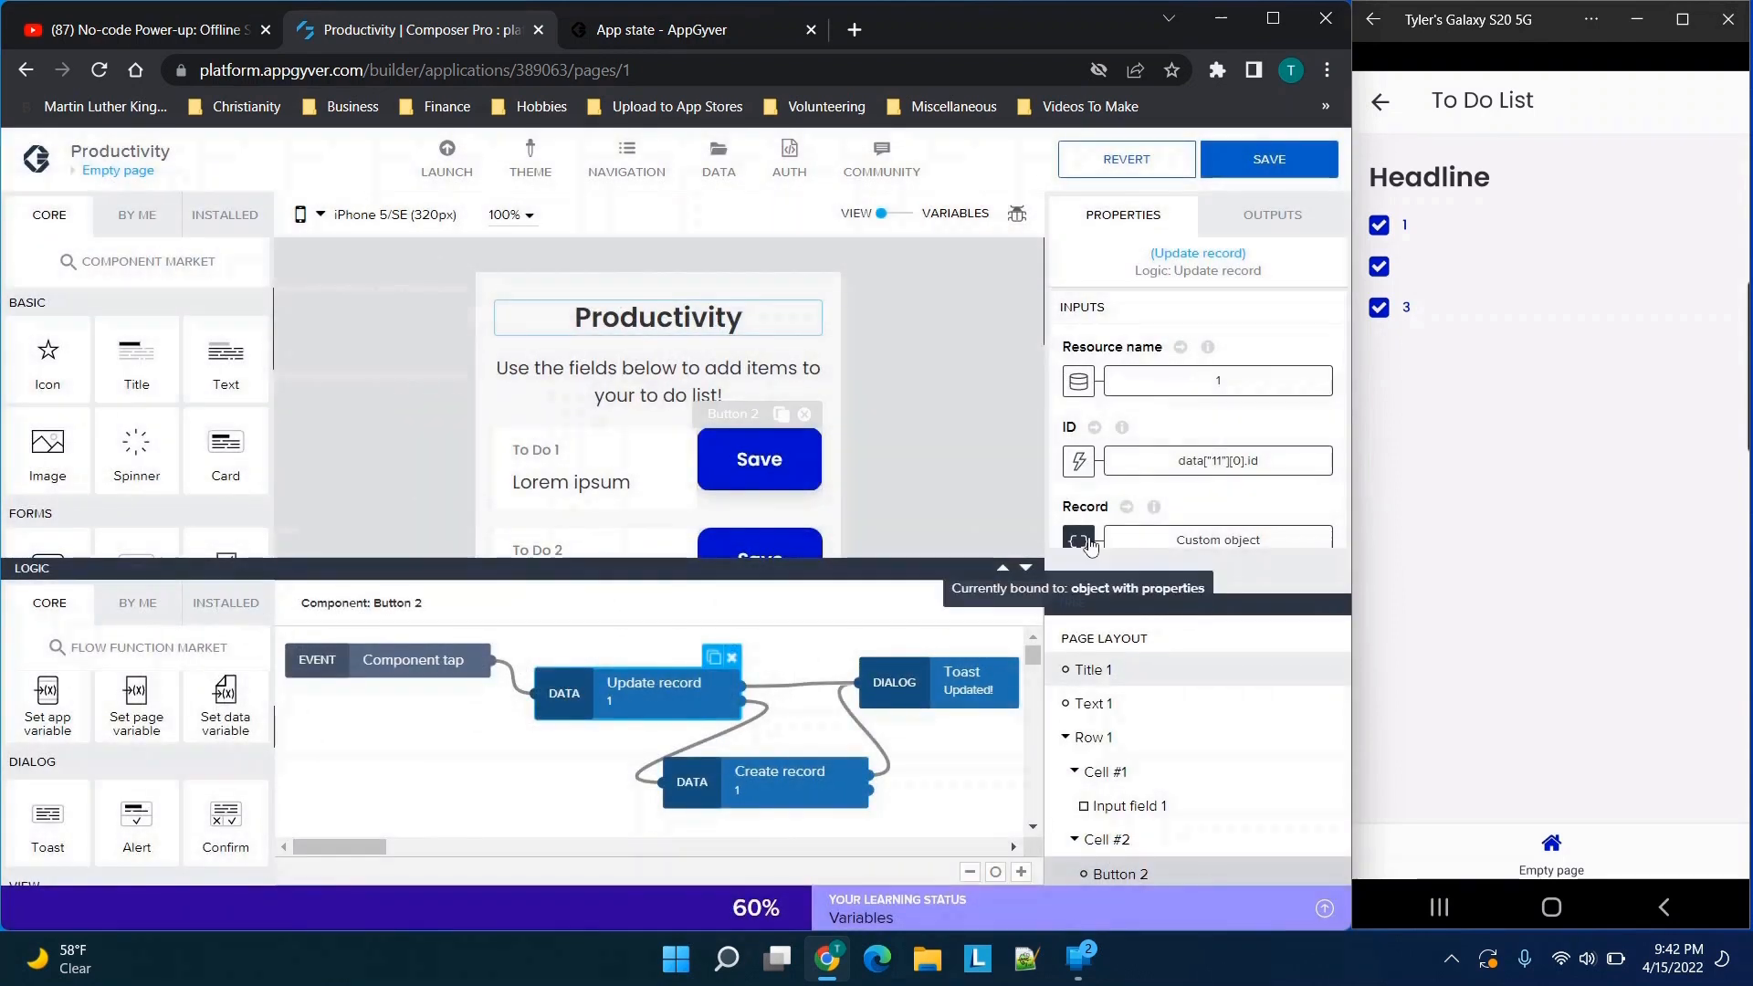
Bind the firsttodo property of the Update record node's custom object to the app variable Todo1 and save the binding
scroll(1127, 461, down, 1)
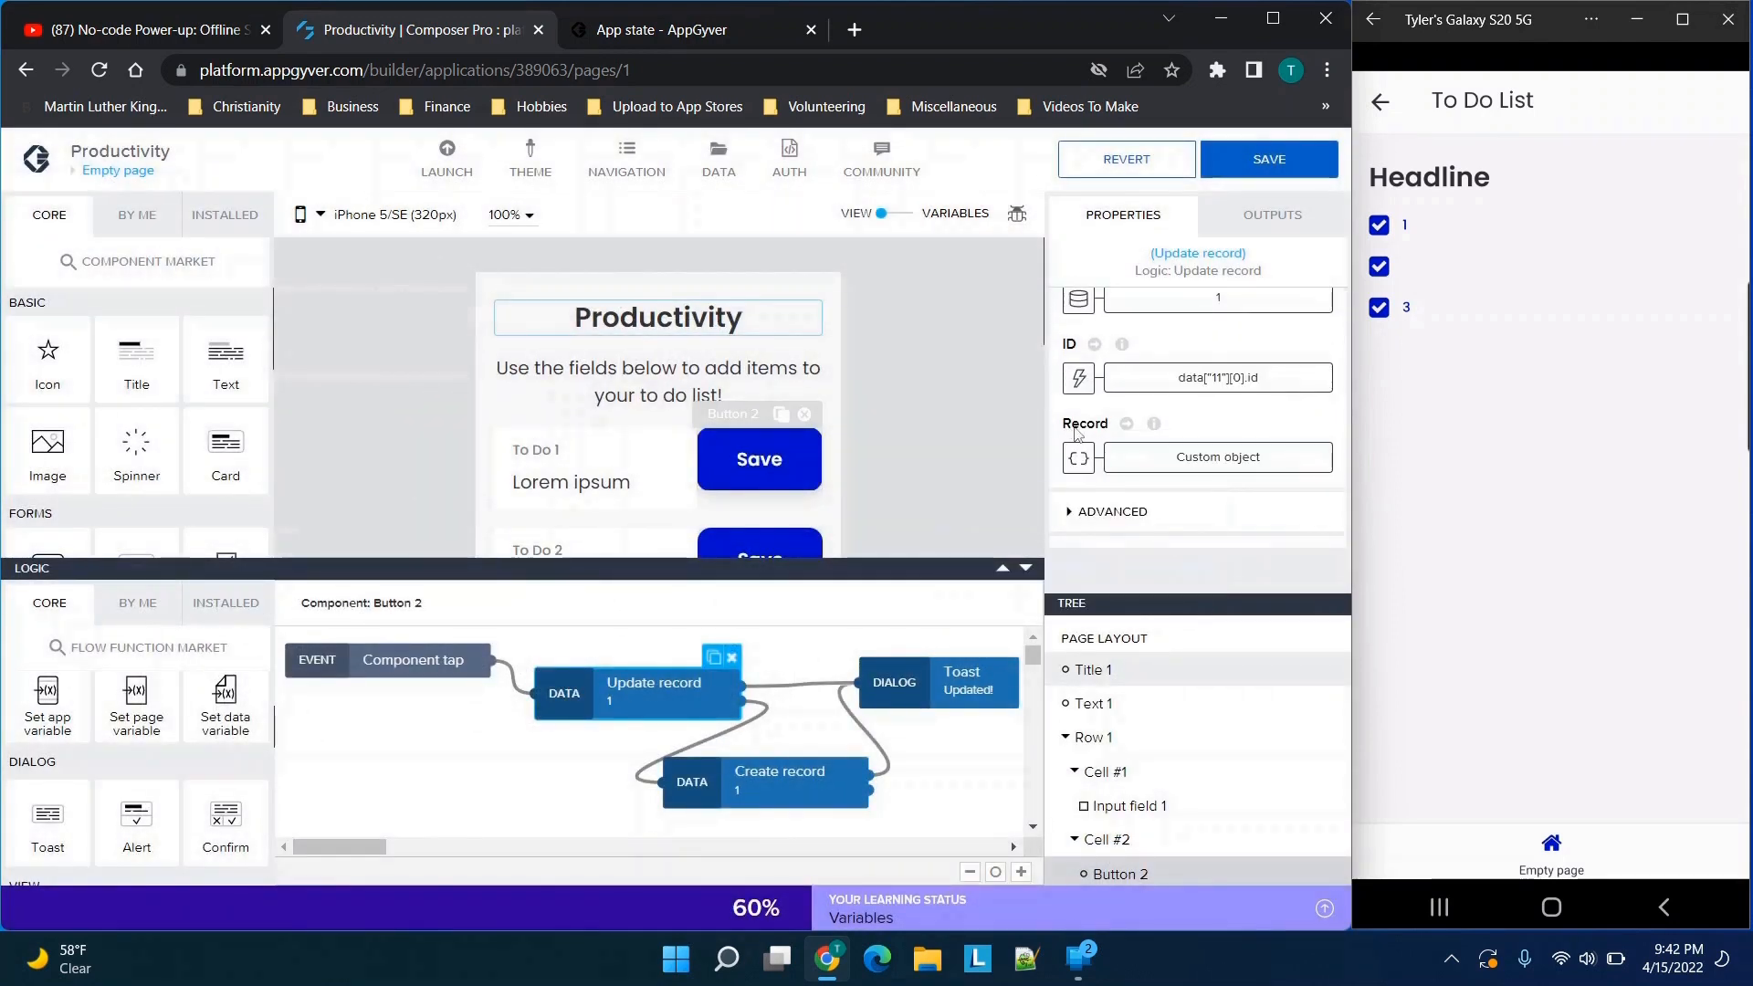
click(1211, 467)
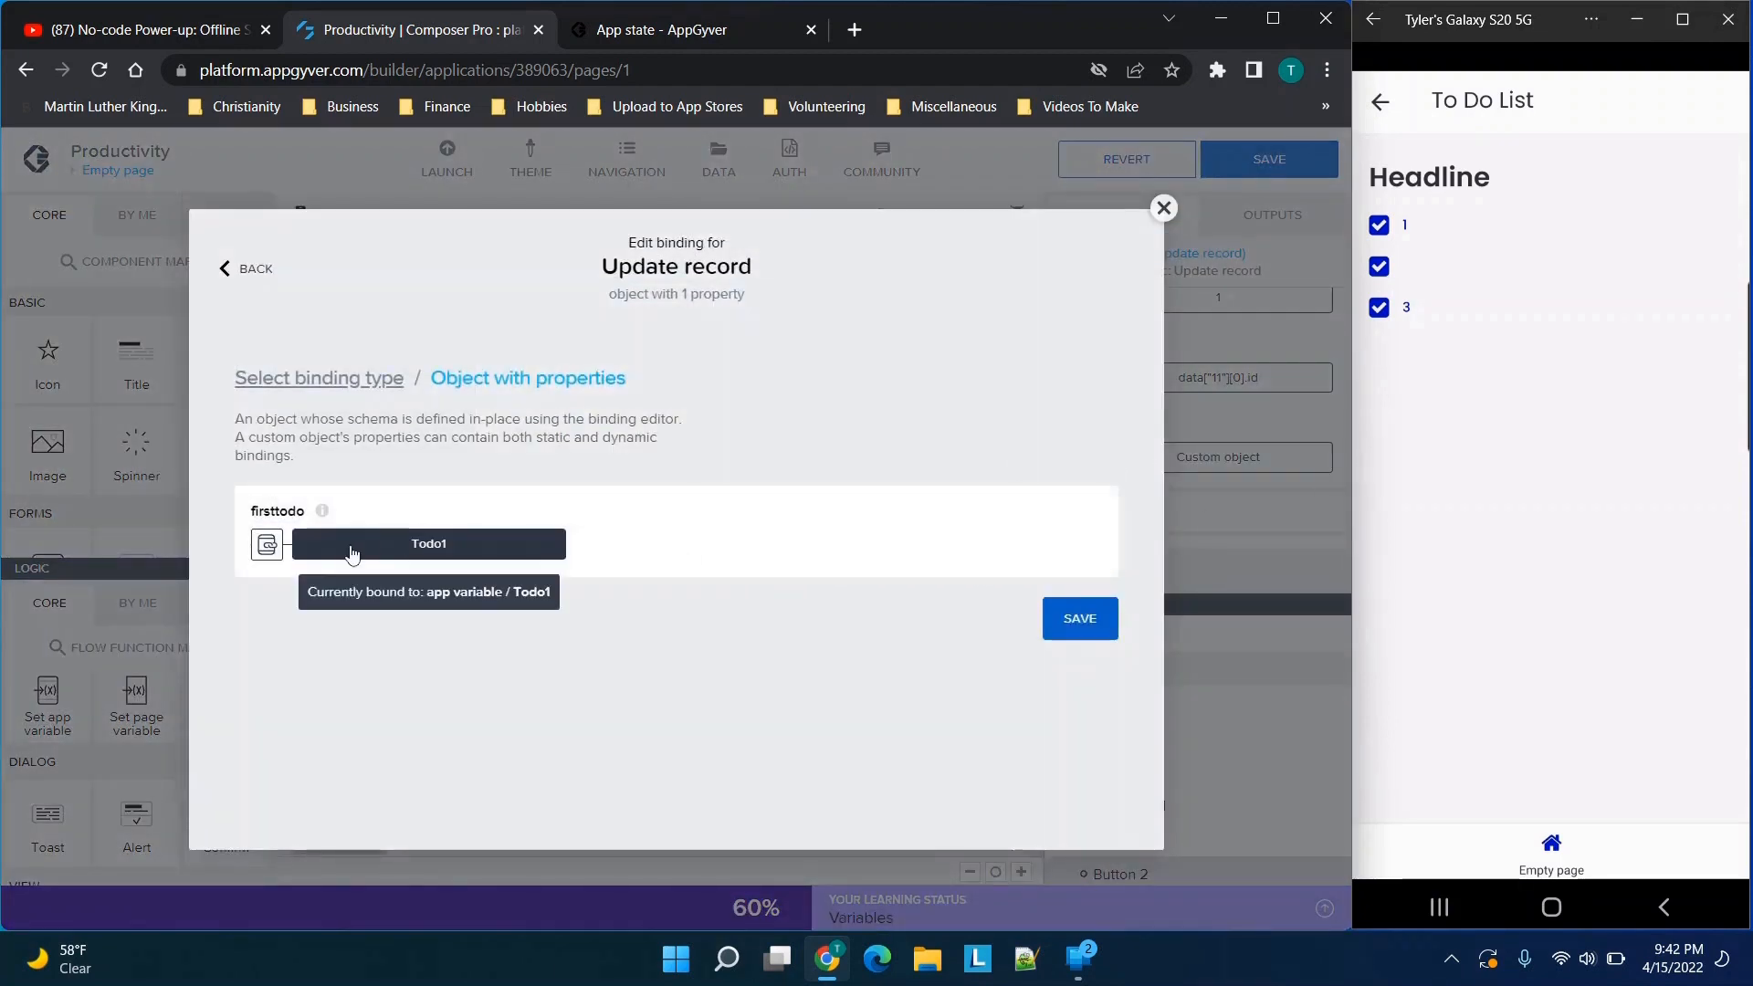
click(351, 548)
click(379, 627)
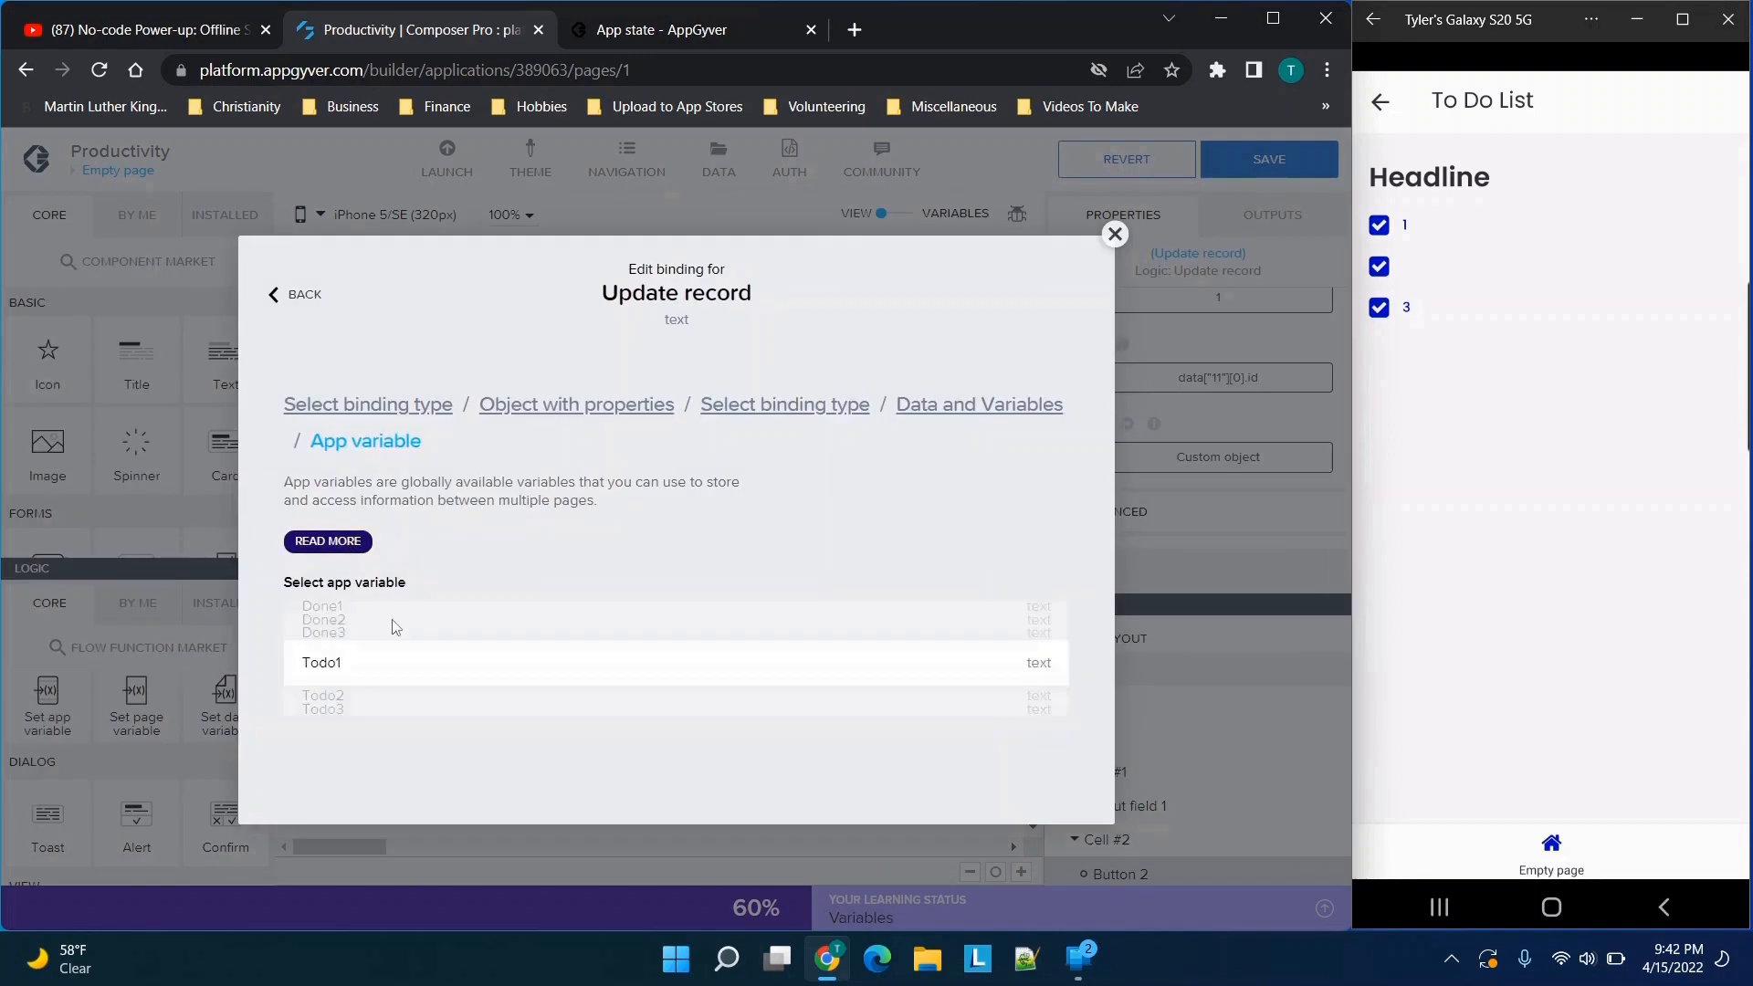
scroll(615, 626, down, 2)
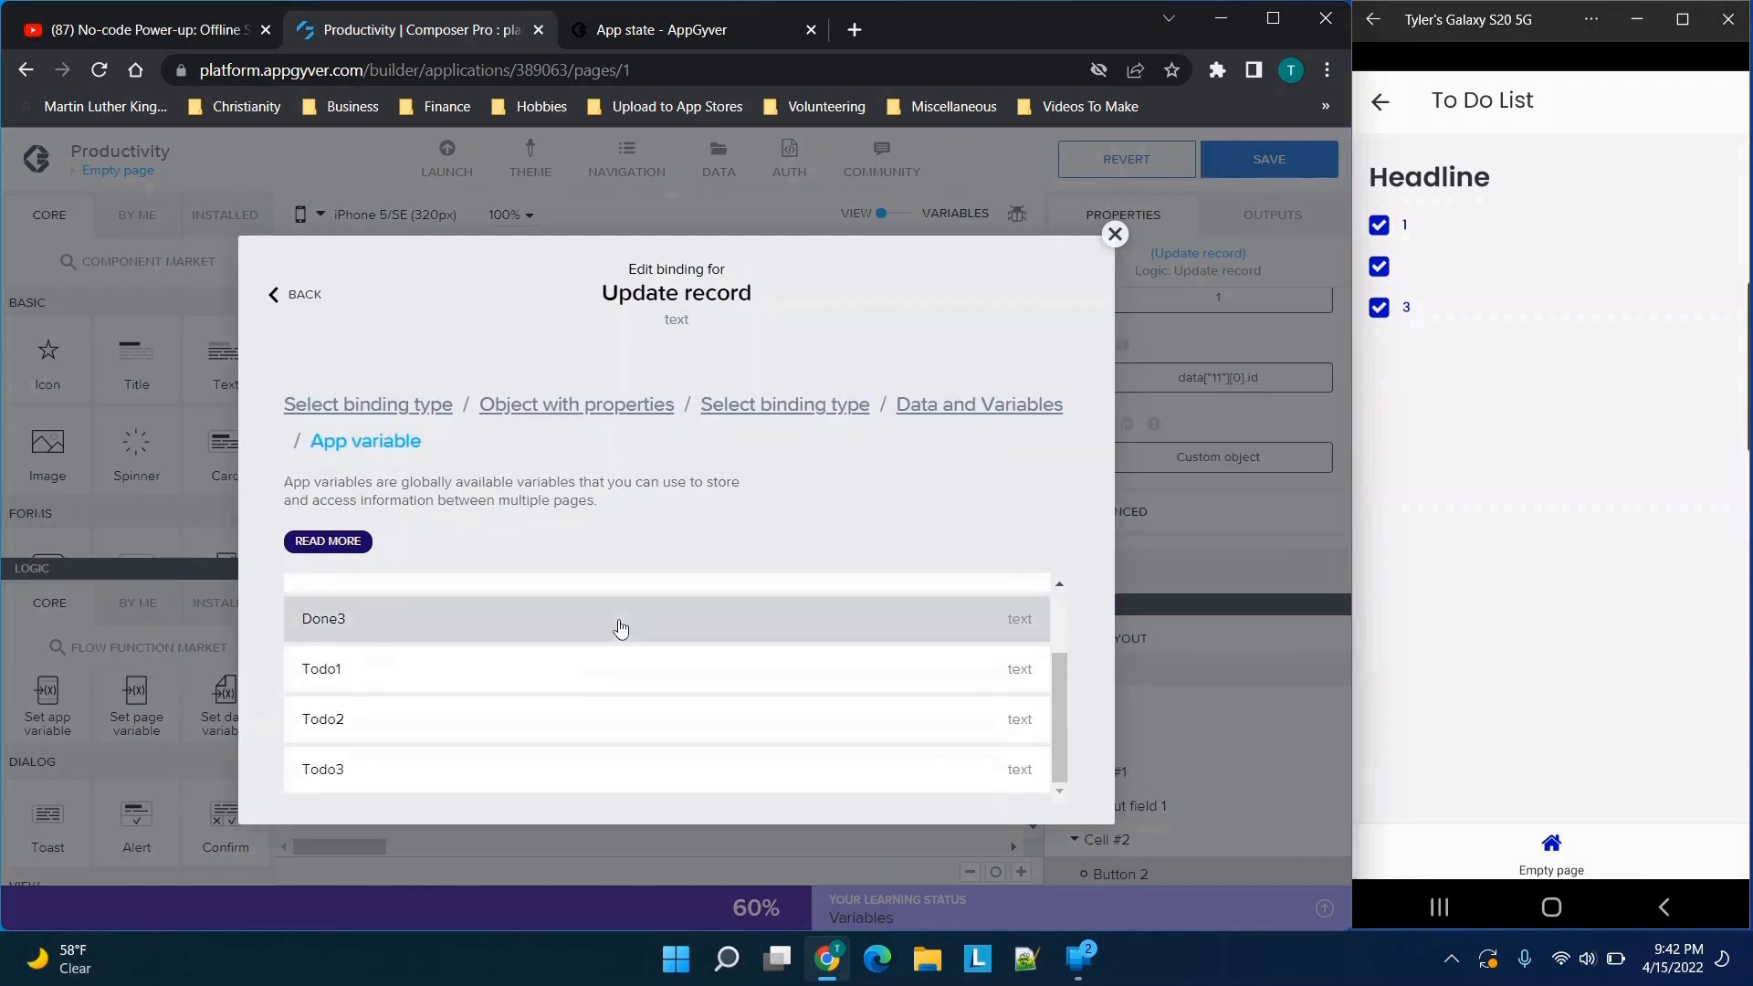
click(392, 674)
click(1015, 734)
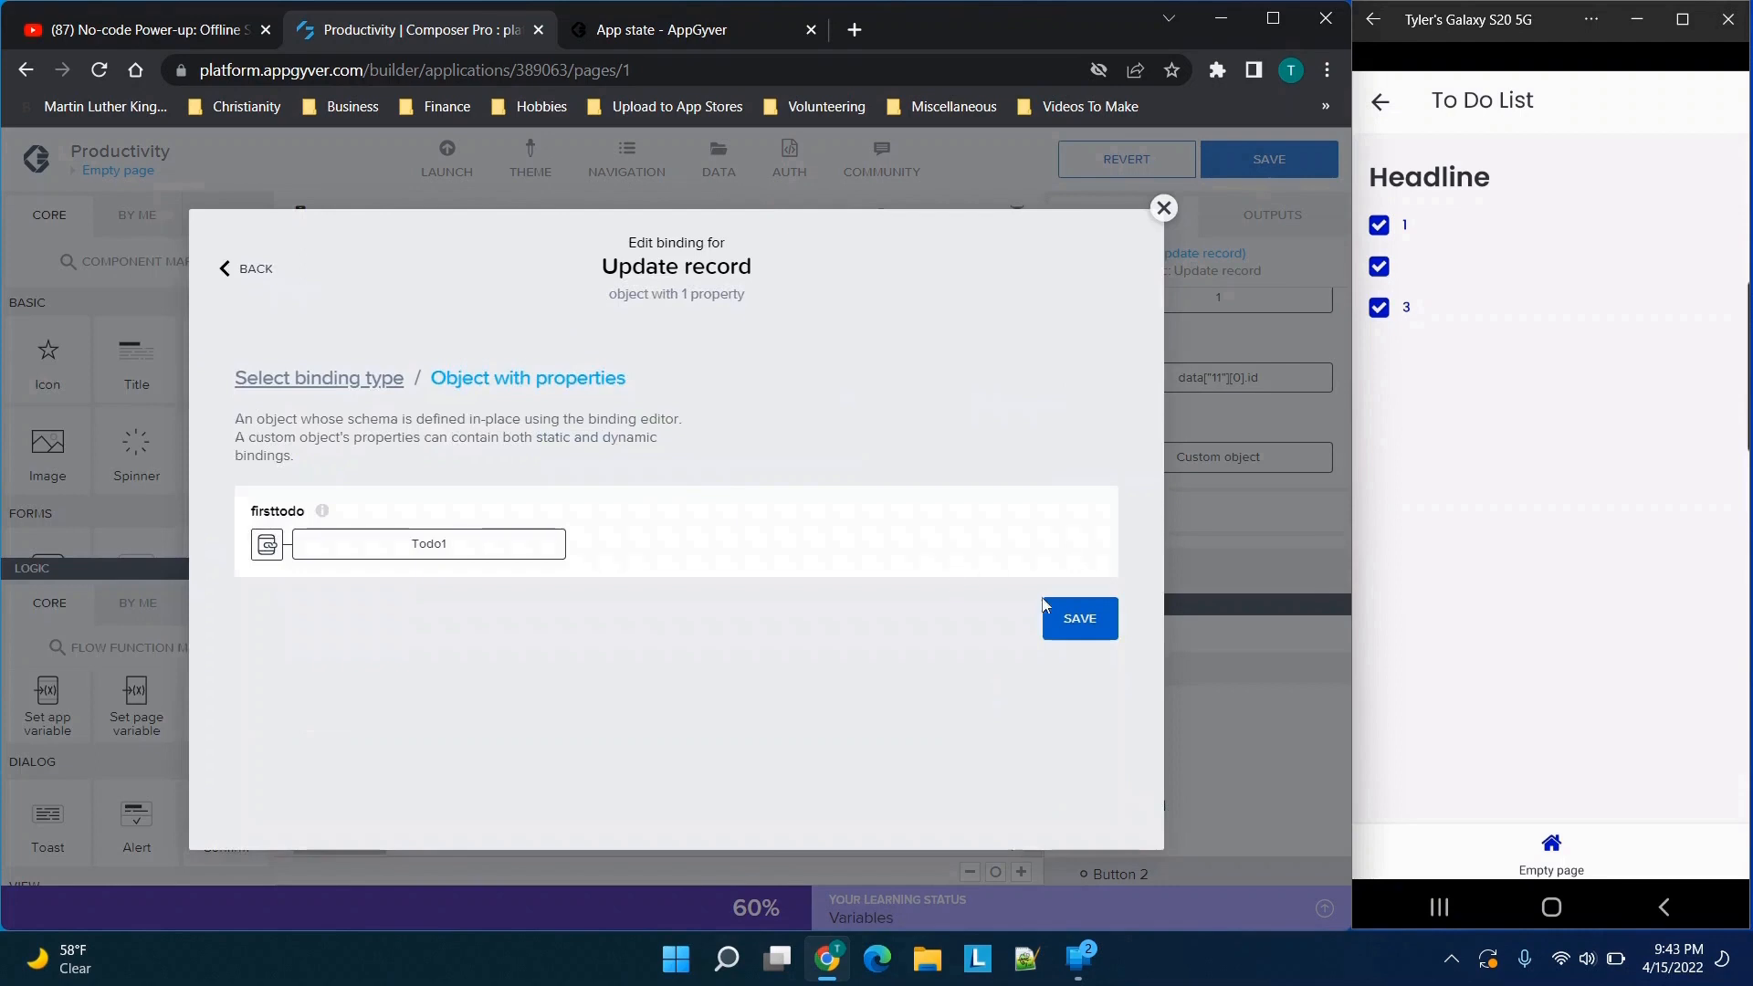
click(1077, 616)
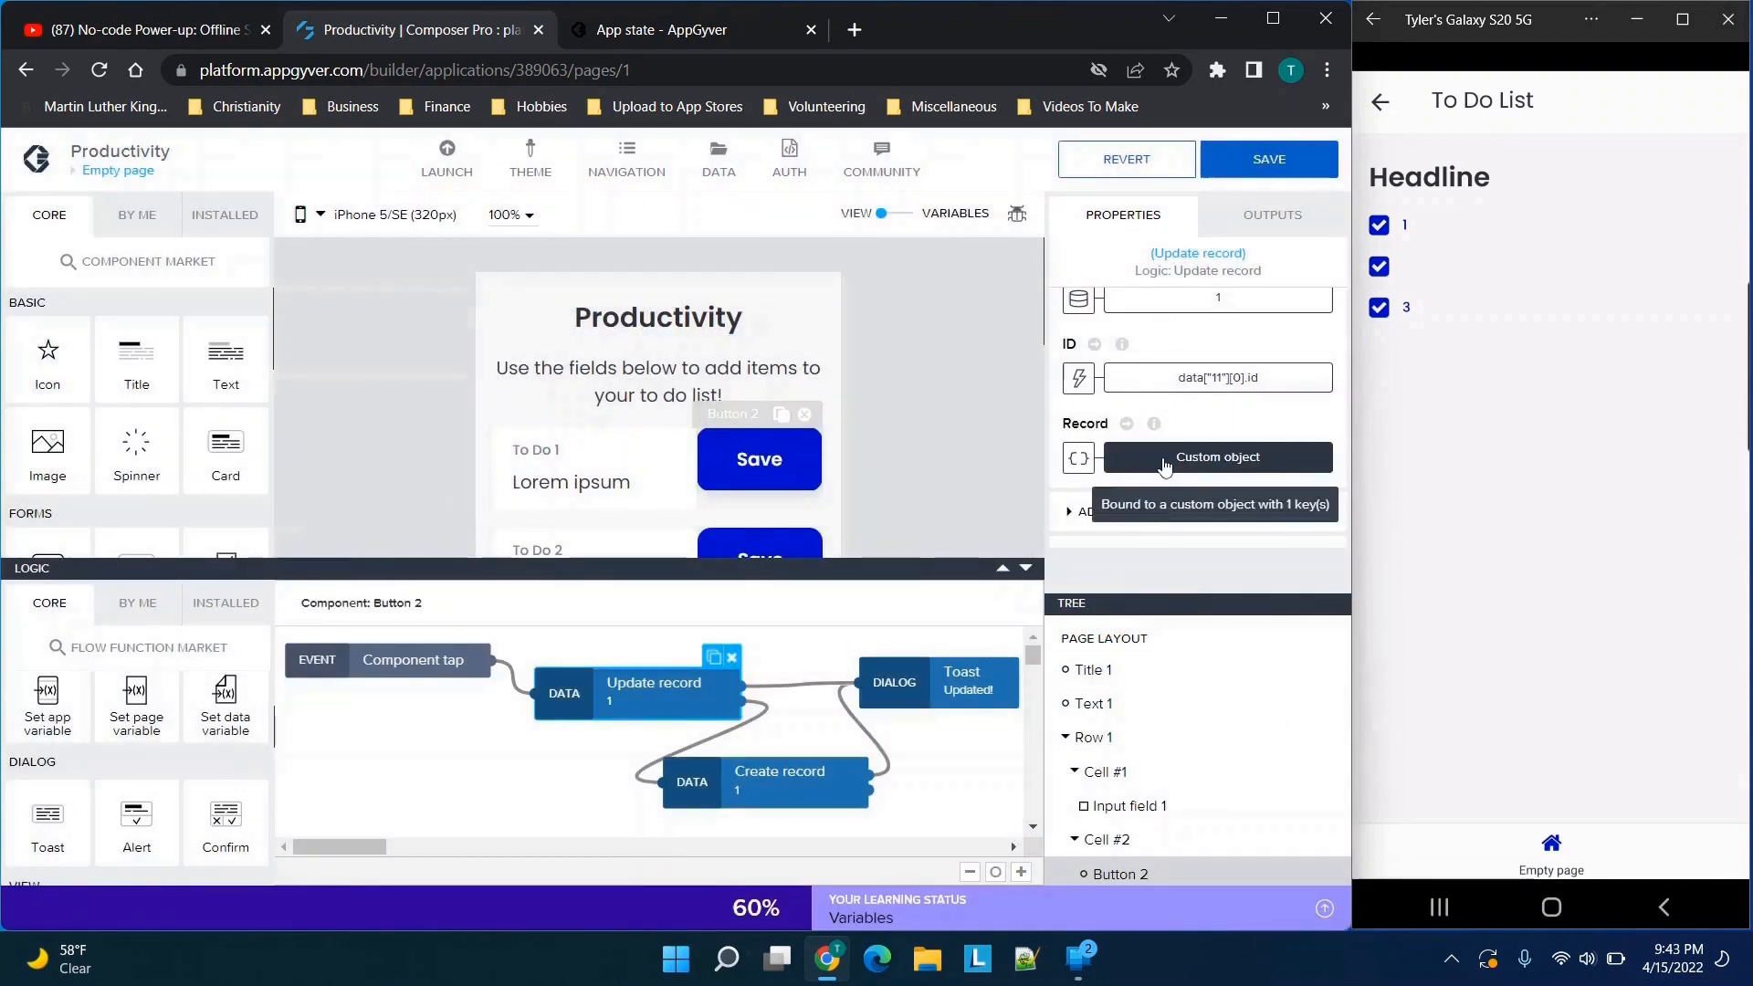
Switch the Update record node's Record binding from a custom object to a formula and open the formula for editing
click(1165, 466)
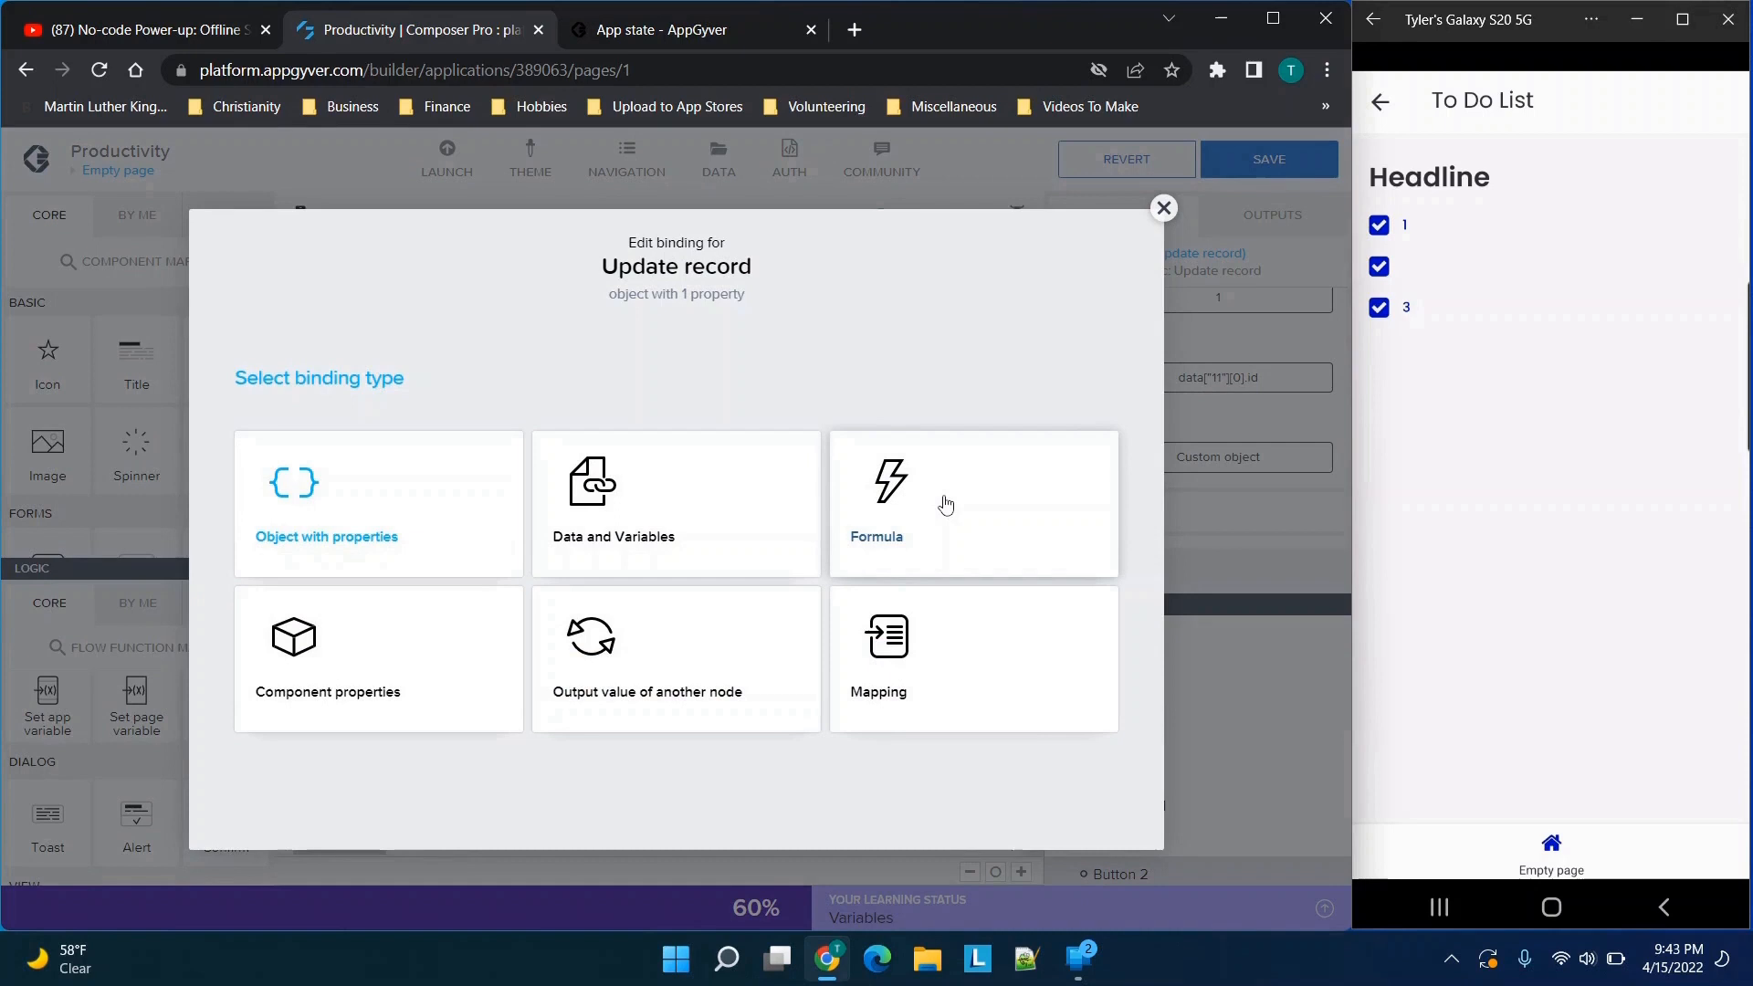
click(946, 504)
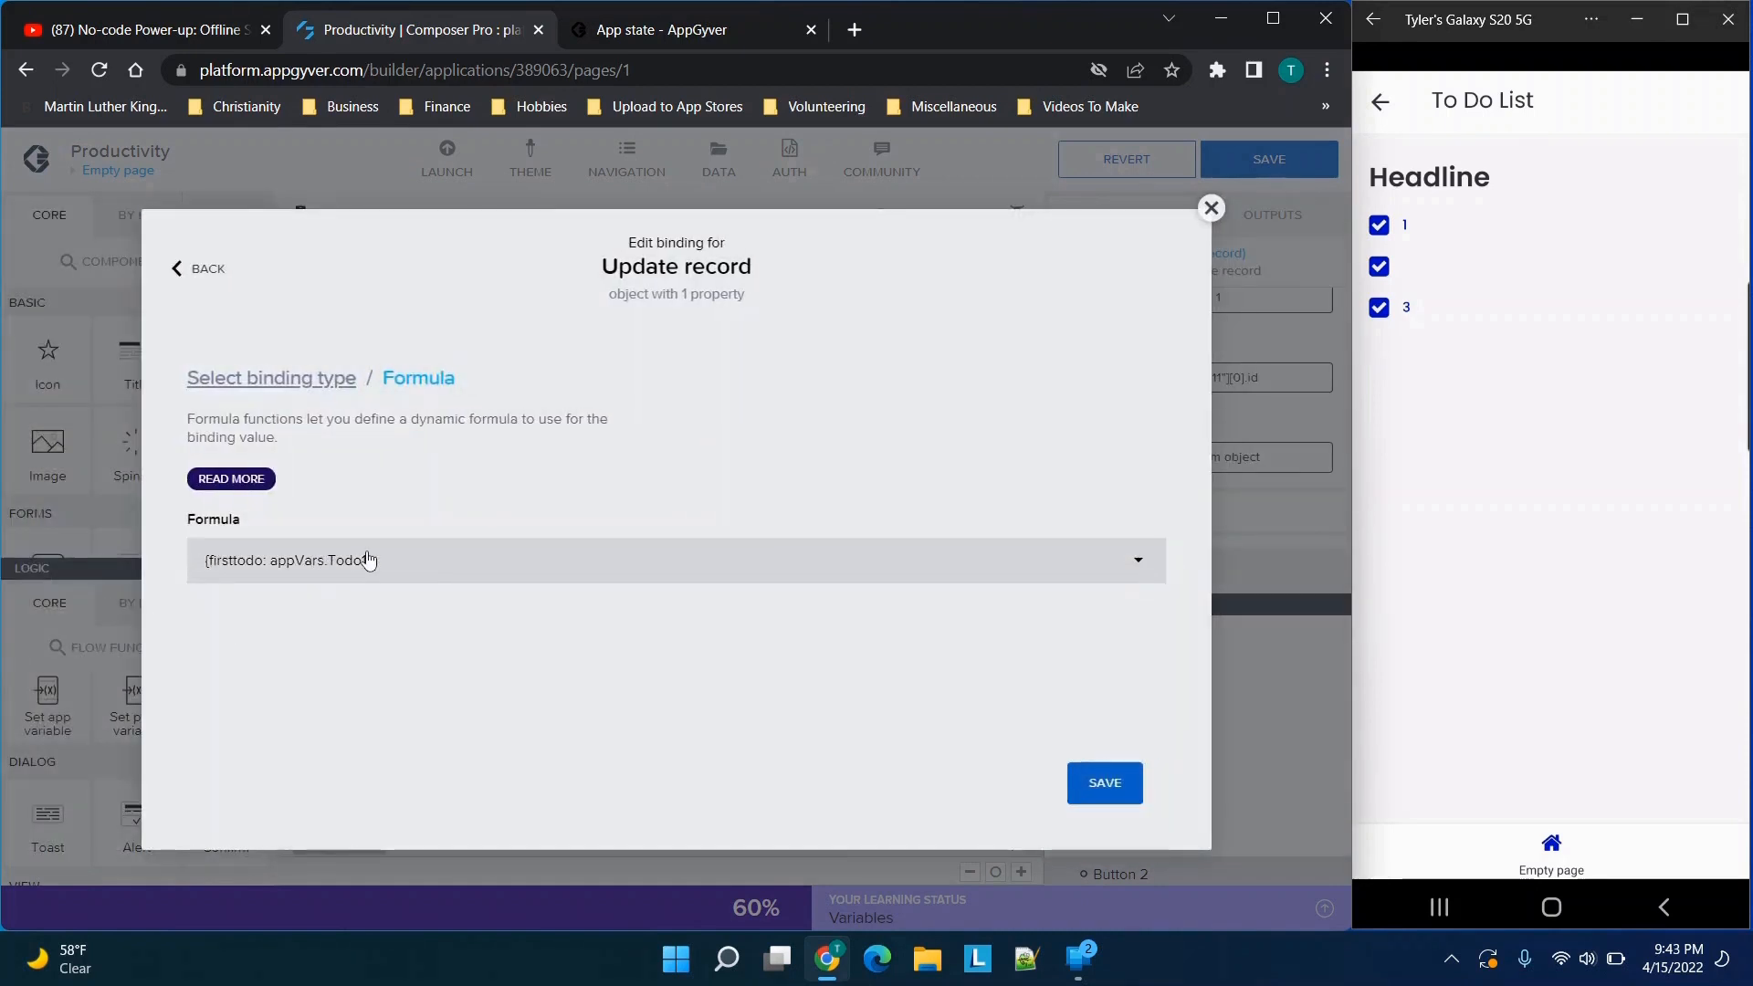
click(326, 585)
drag(461, 449, 204, 447)
click(461, 439)
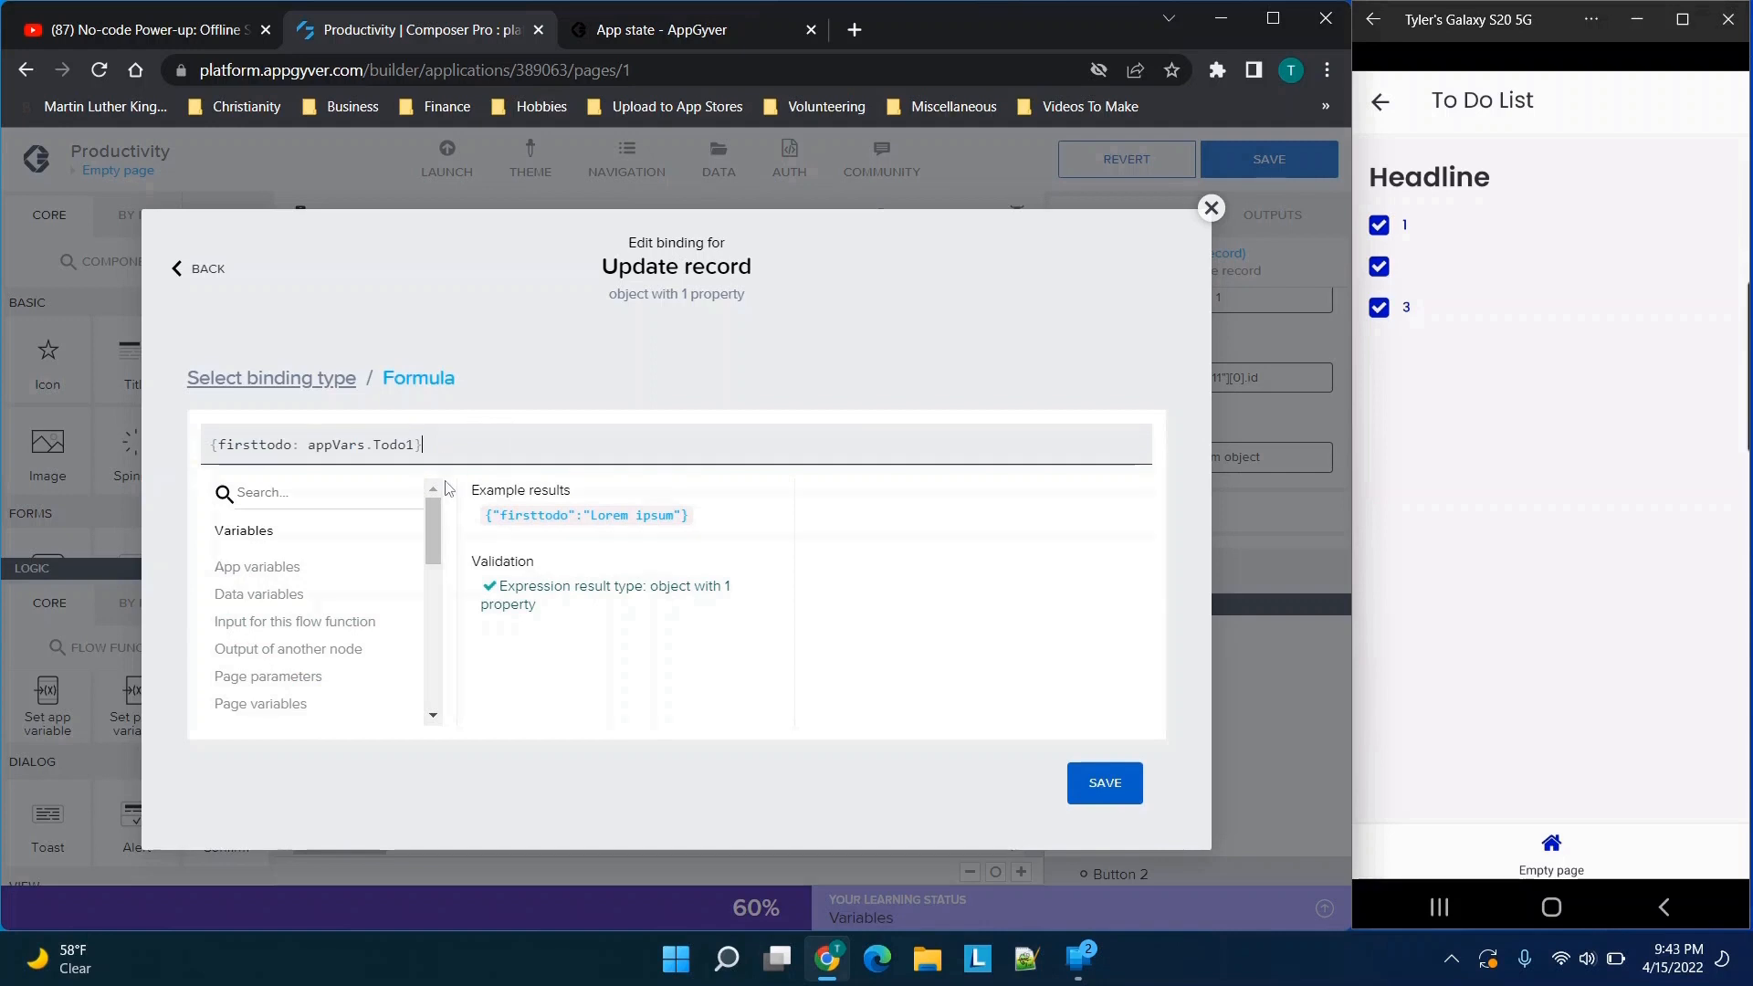
Examine the firsttodo property name and the app variable assigned to it in the Update record formula
drag(212, 444, 429, 445)
click(218, 446)
double_click(223, 445)
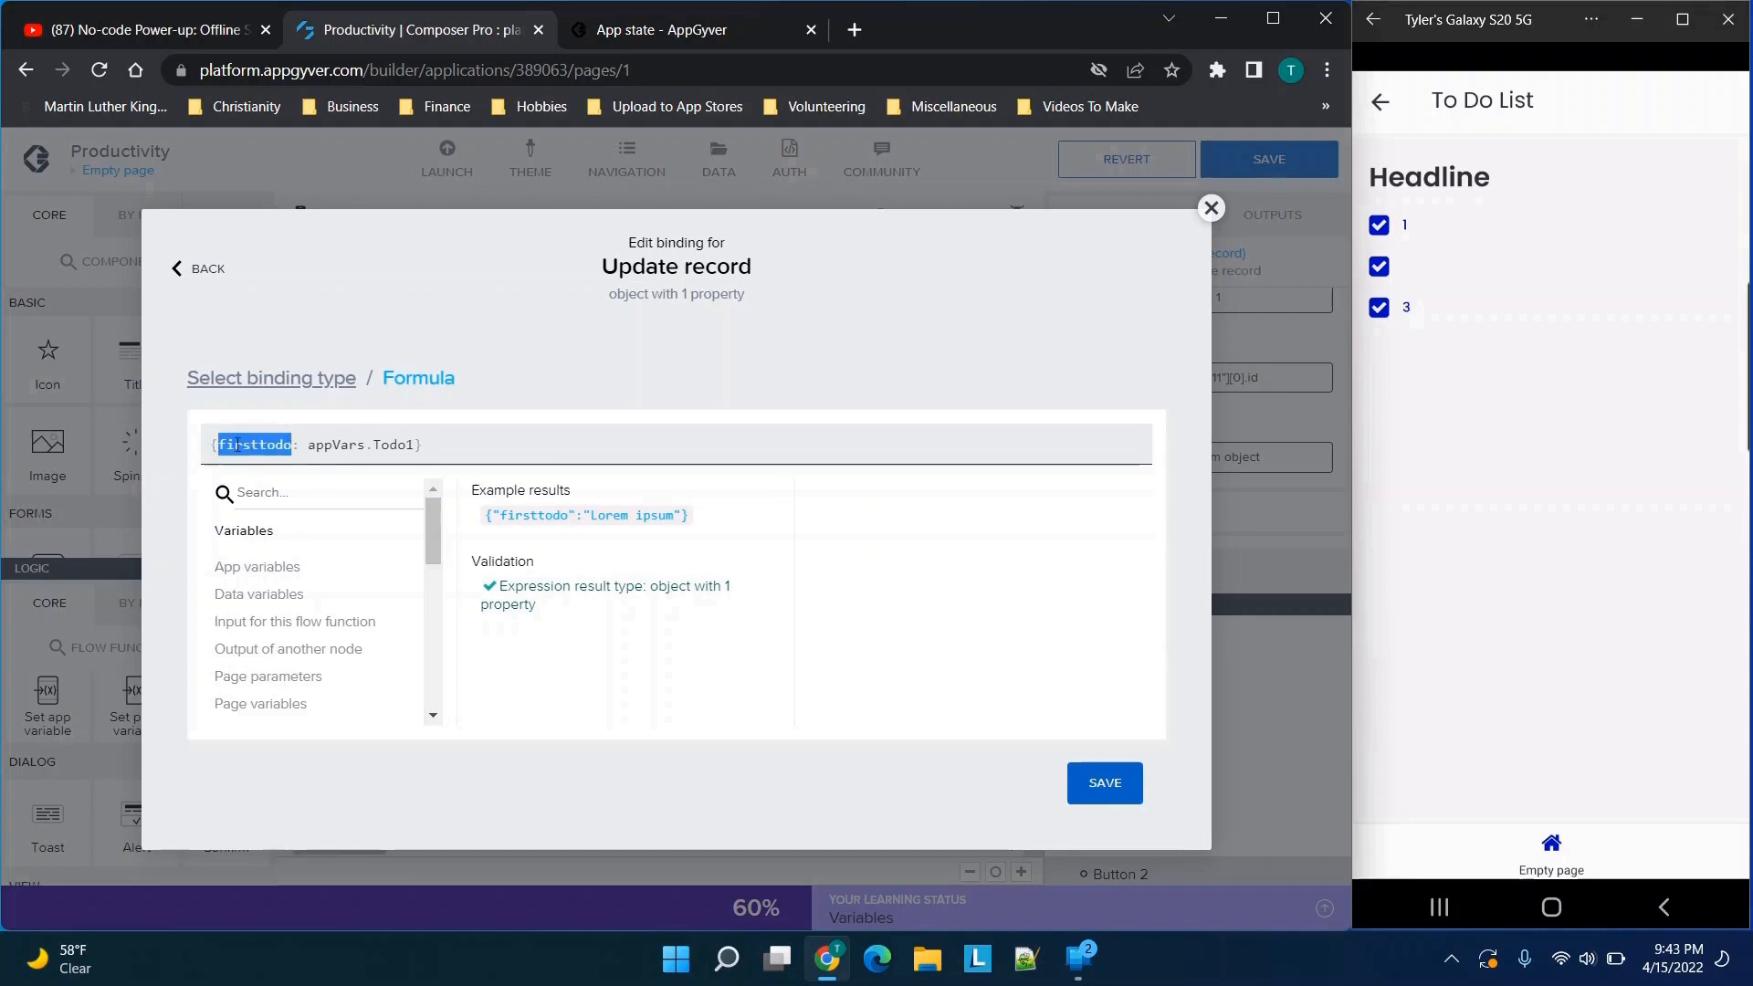
click(286, 446)
drag(291, 444, 400, 449)
click(309, 446)
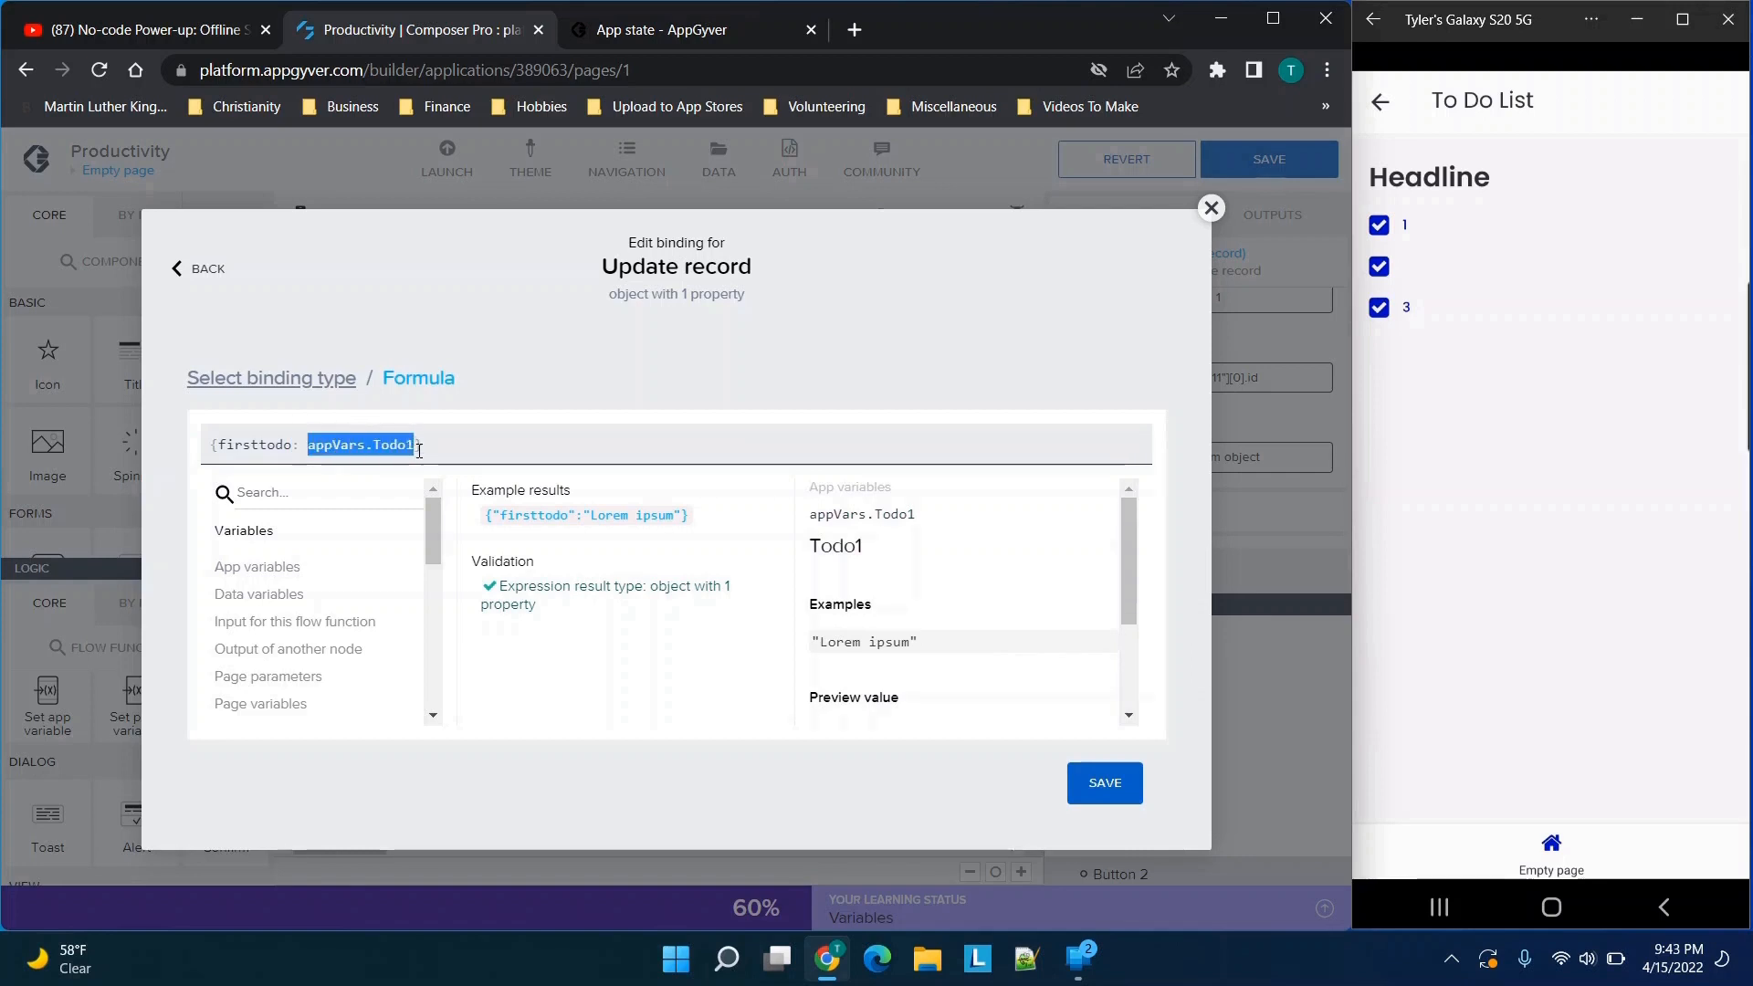
click(439, 446)
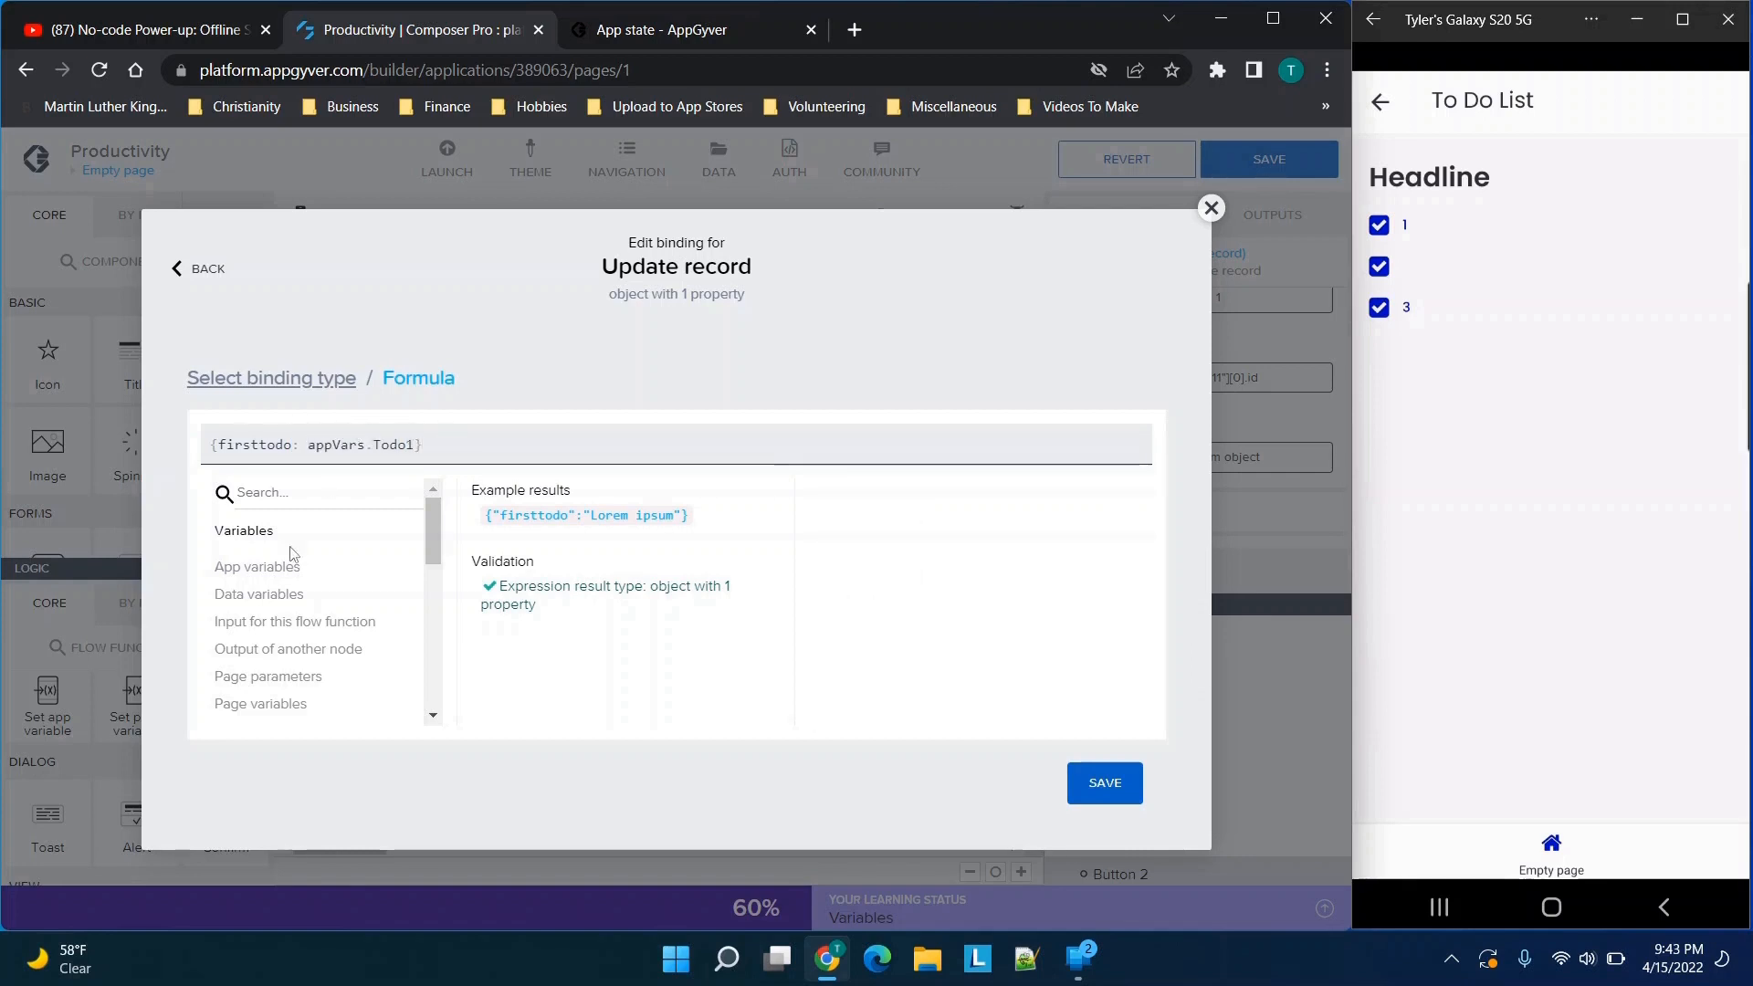
click(273, 568)
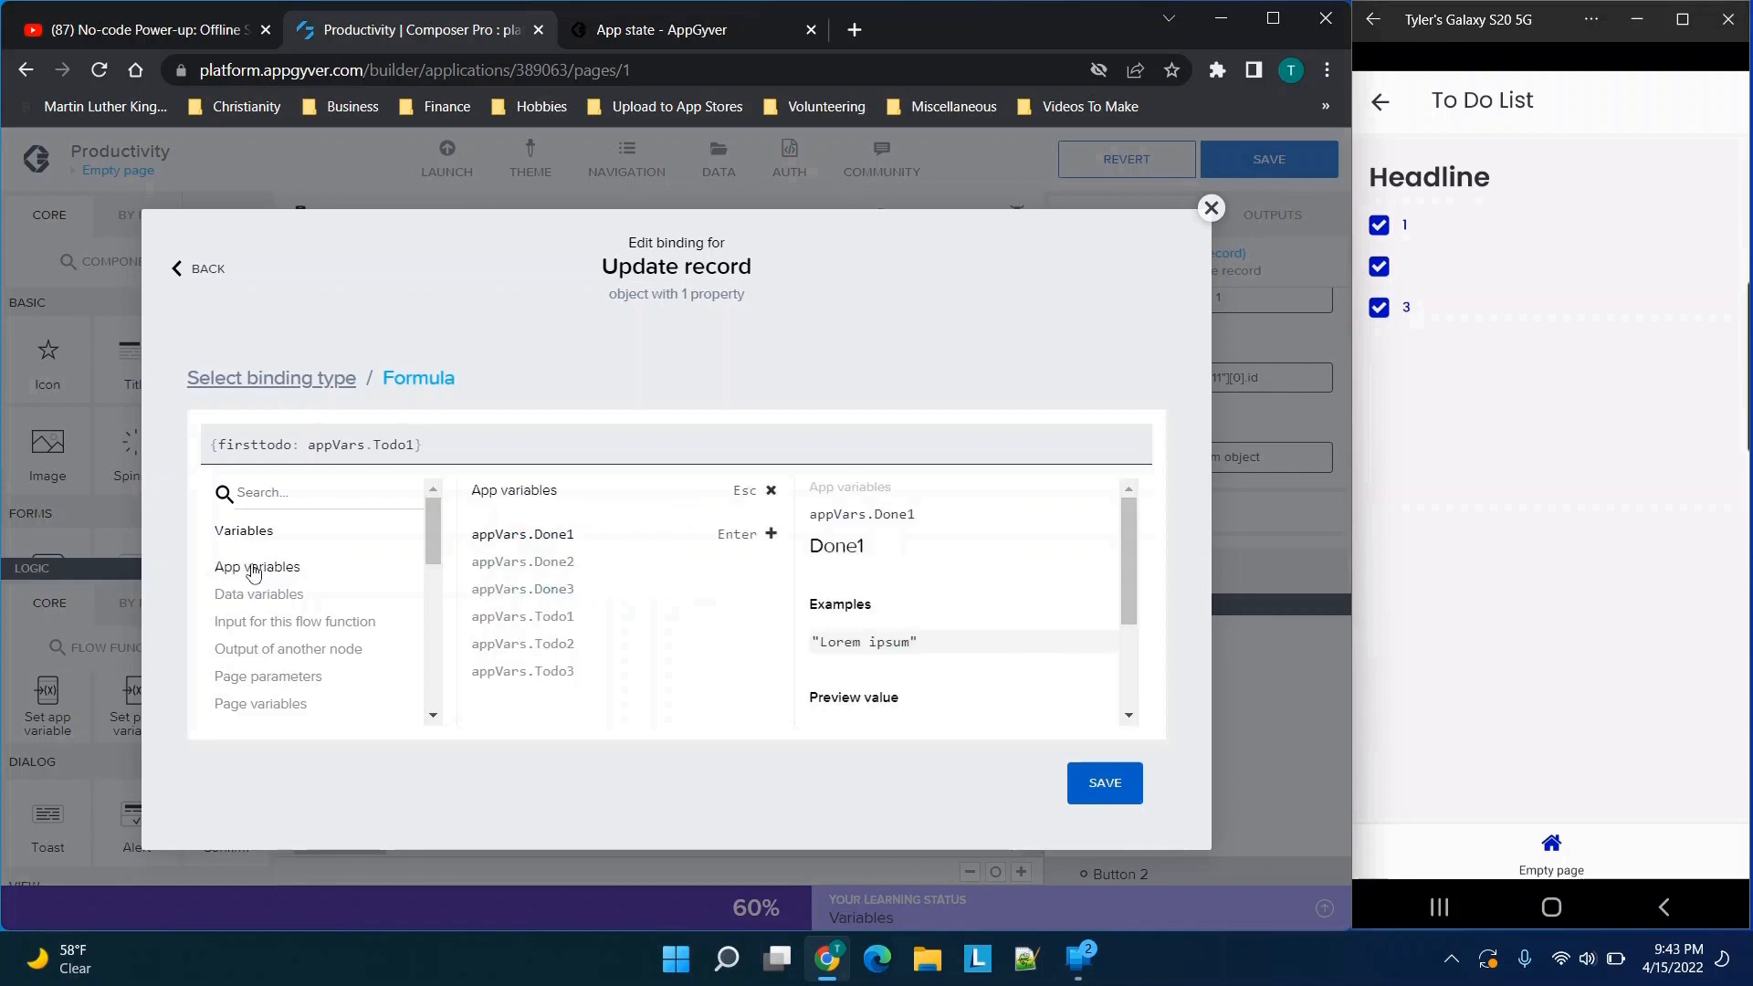
click(531, 537)
drag(424, 447, 524, 444)
key(BackSpace)
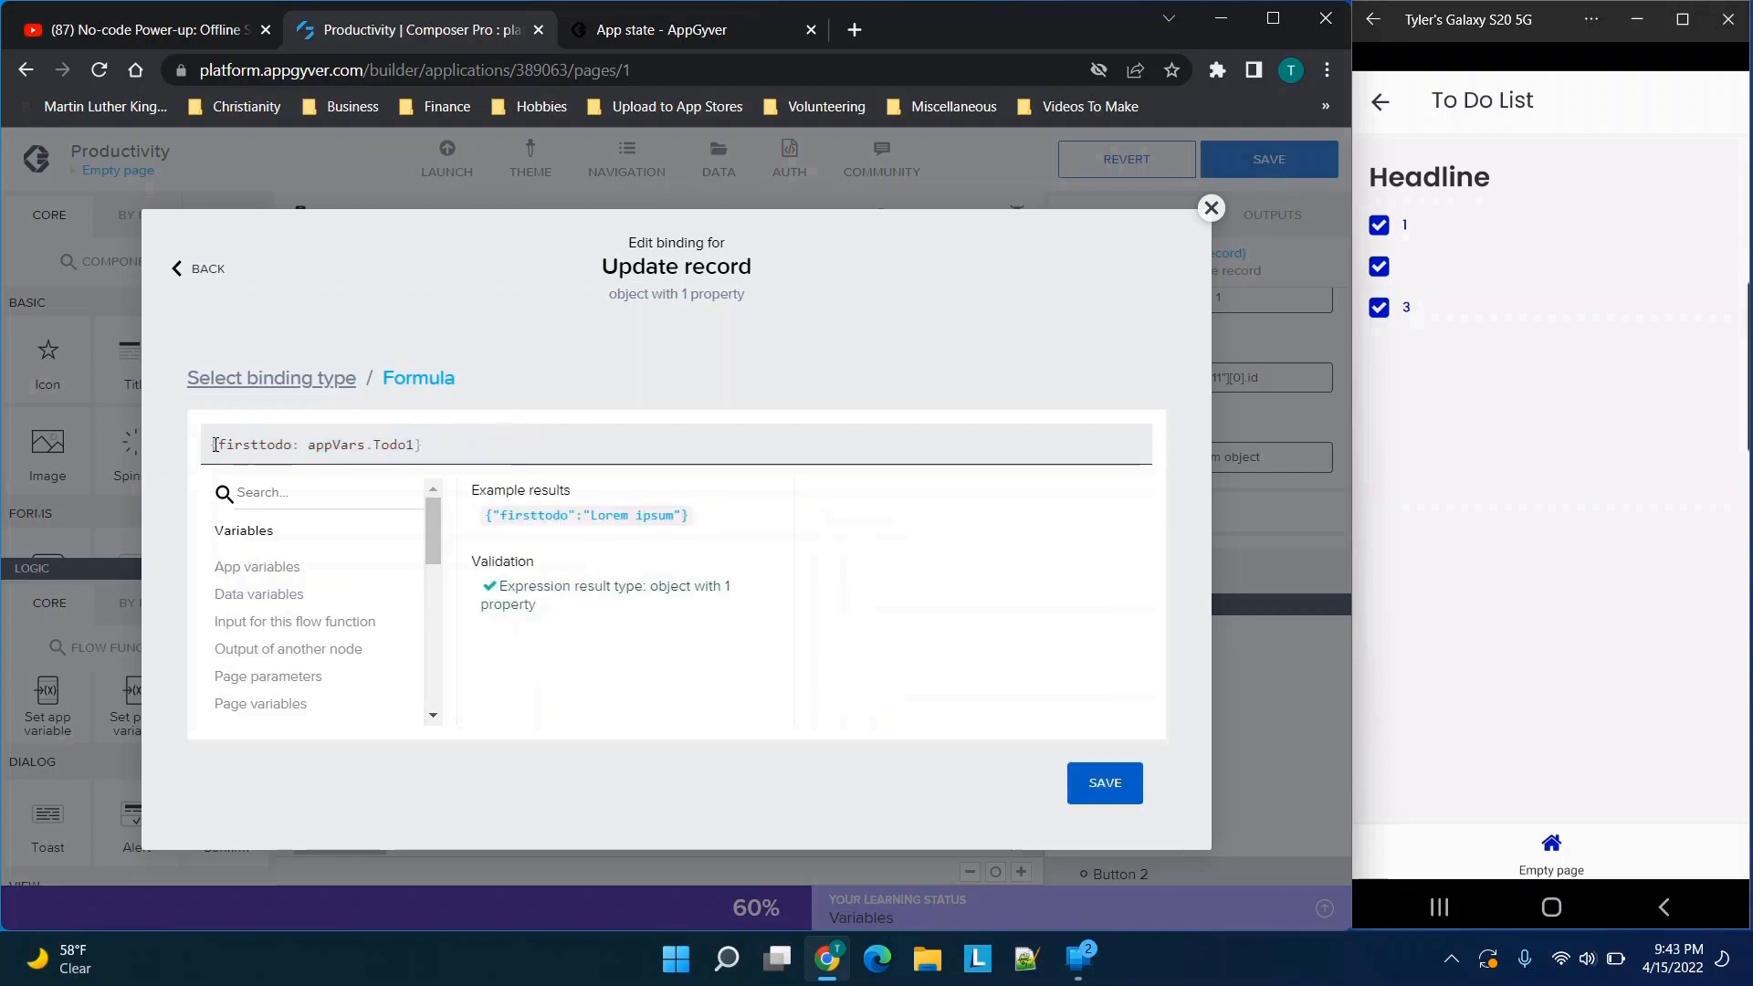
Save the Update record node's Record binding with the formula {firsttodo: appVars.Todo1}
drag(208, 447, 454, 425)
click(501, 429)
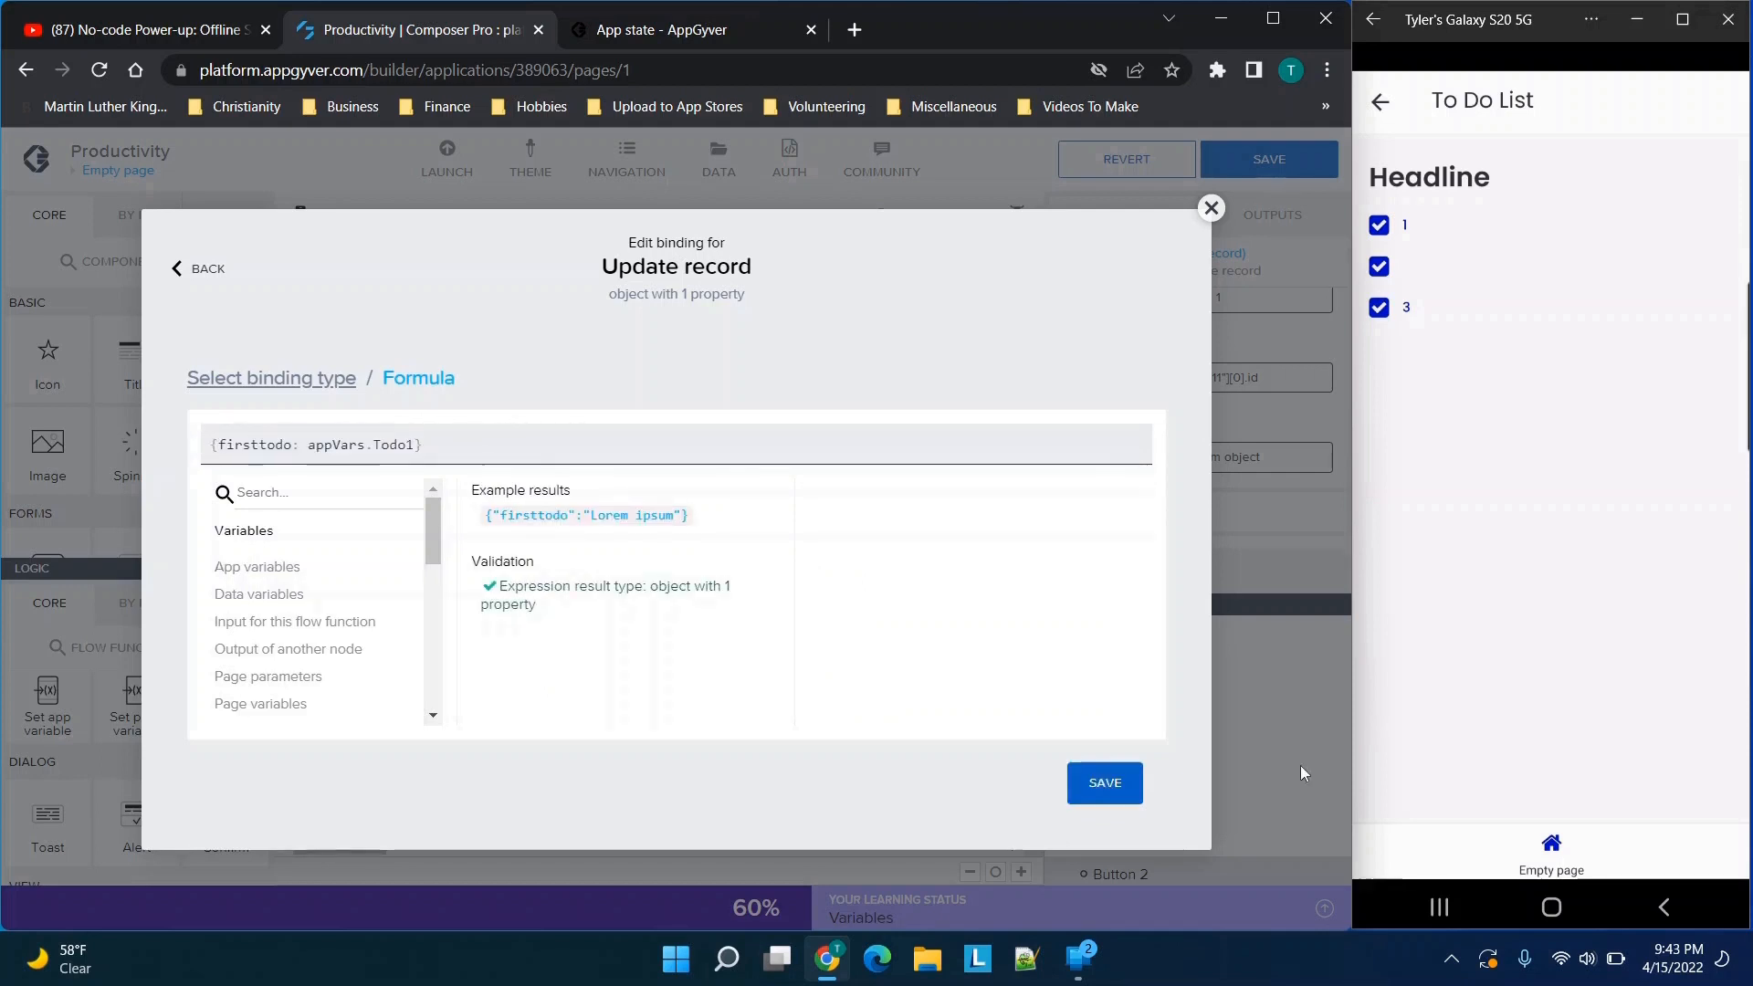
click(1105, 783)
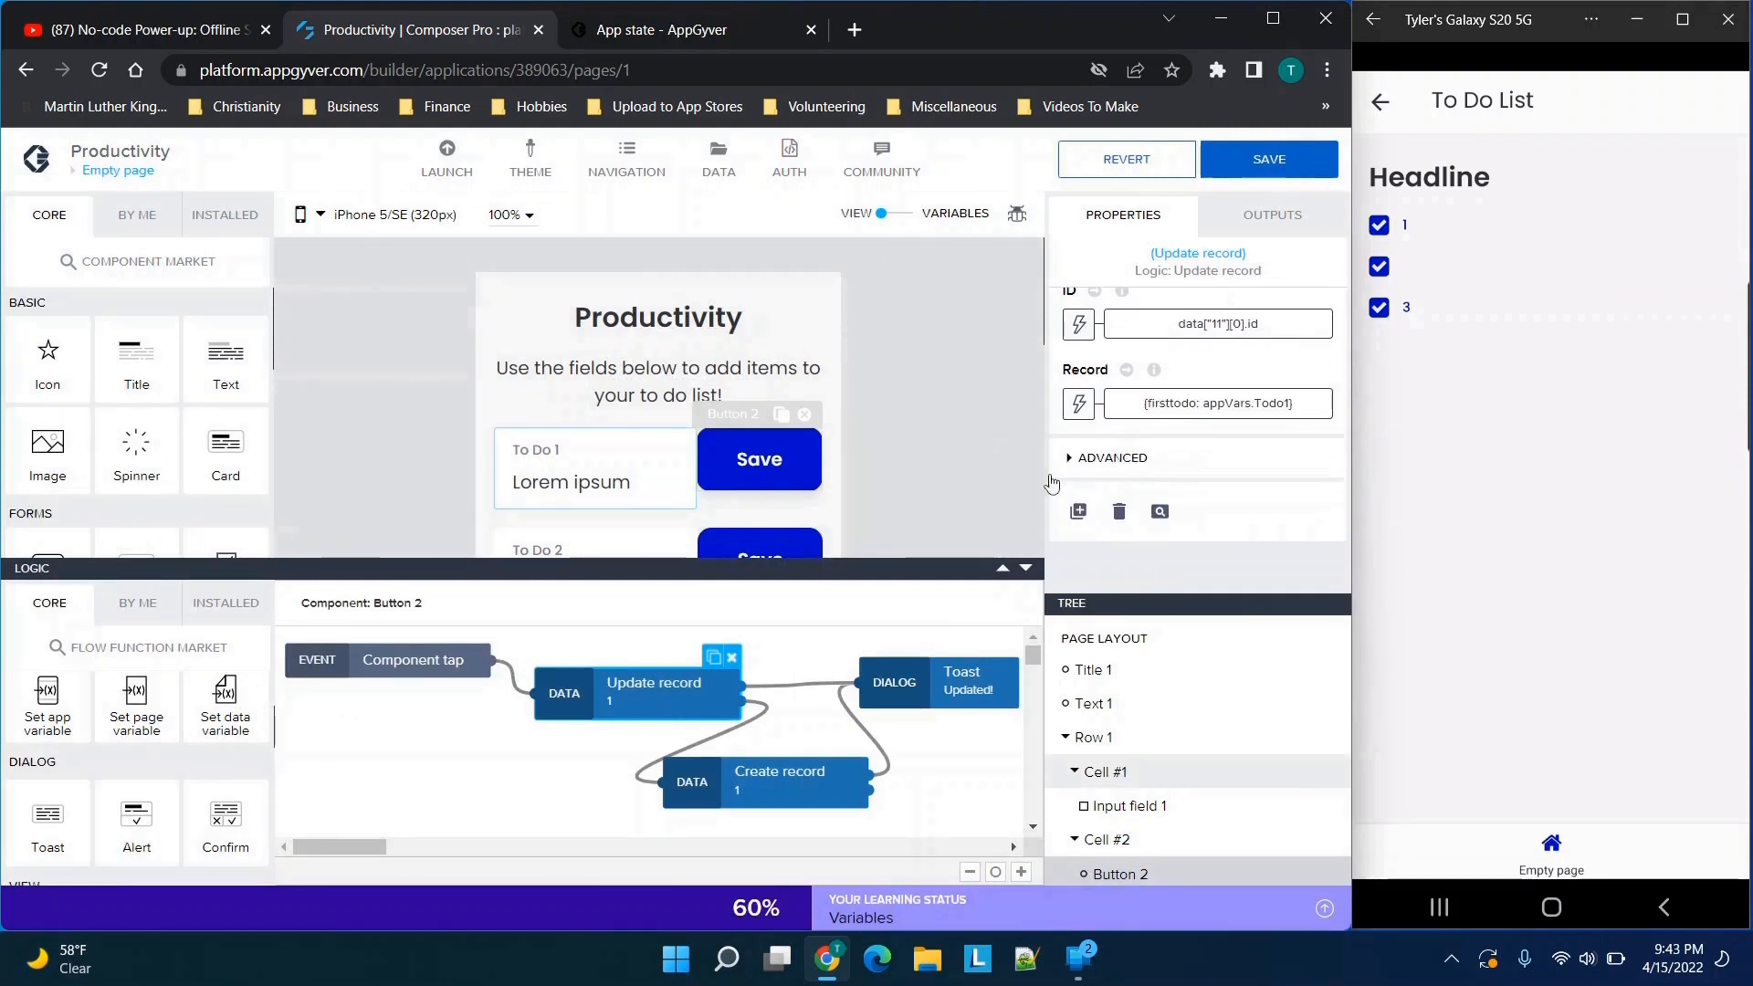
Check which variable the To Do 2 input field's value is bound to
click(770, 461)
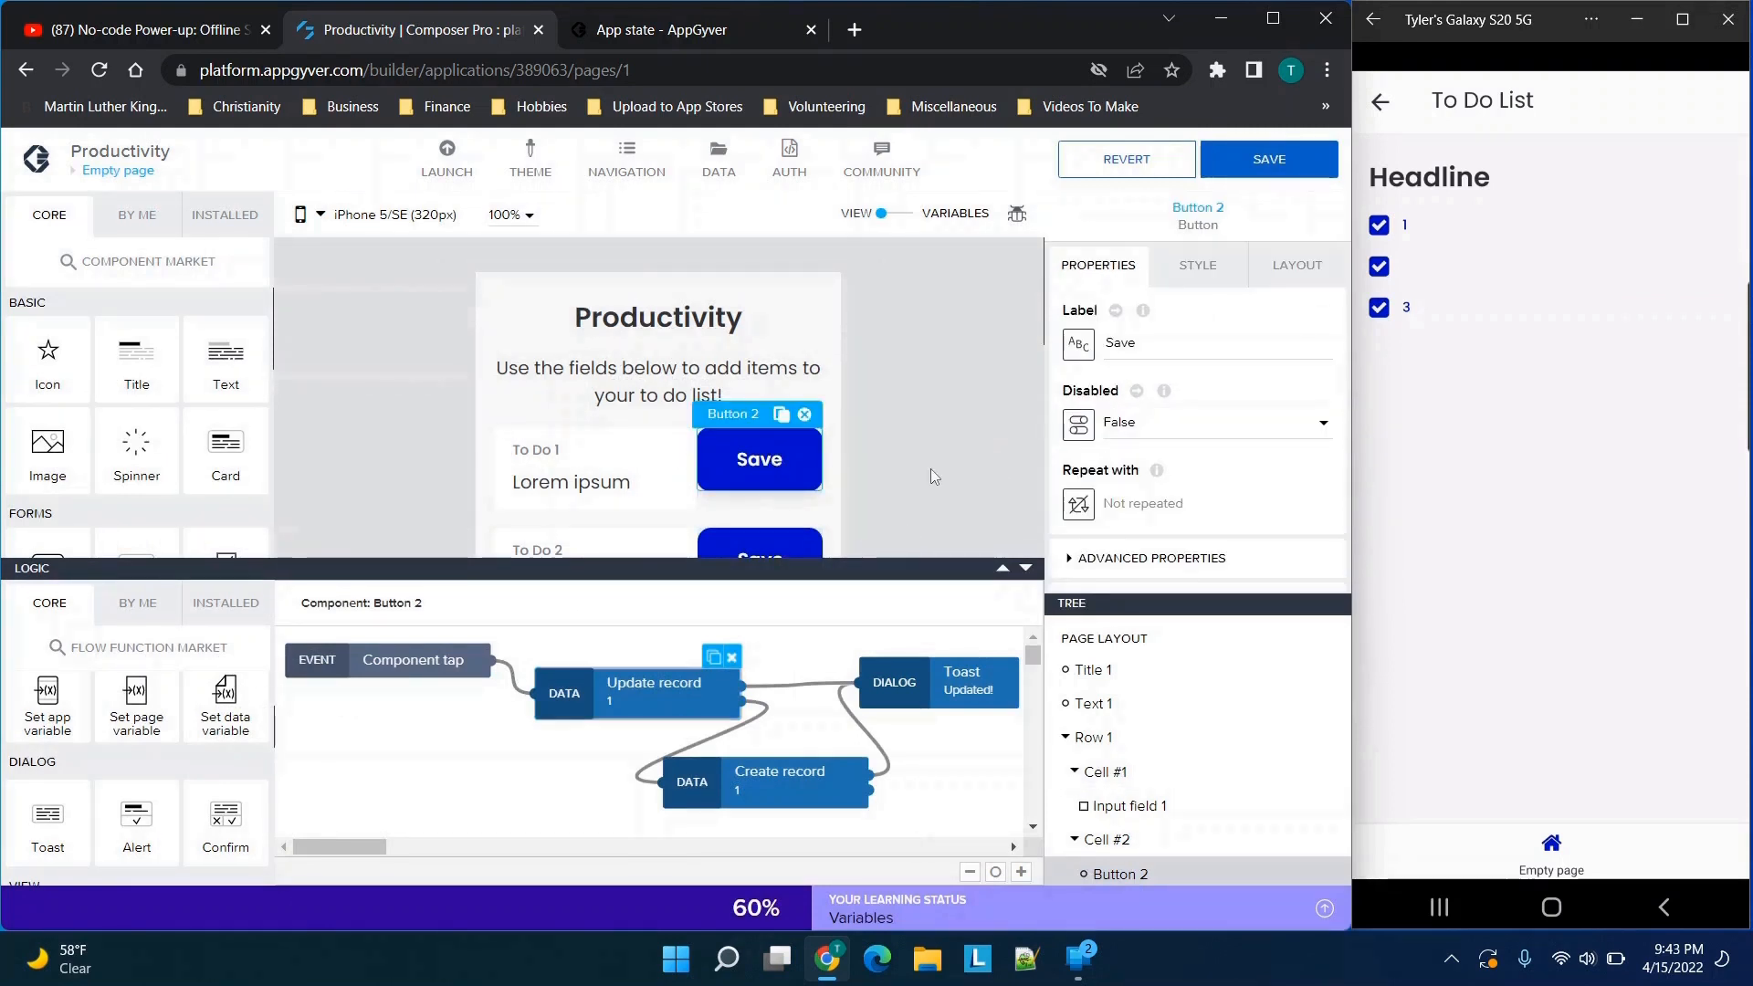
scroll(931, 470, down, 1)
click(644, 456)
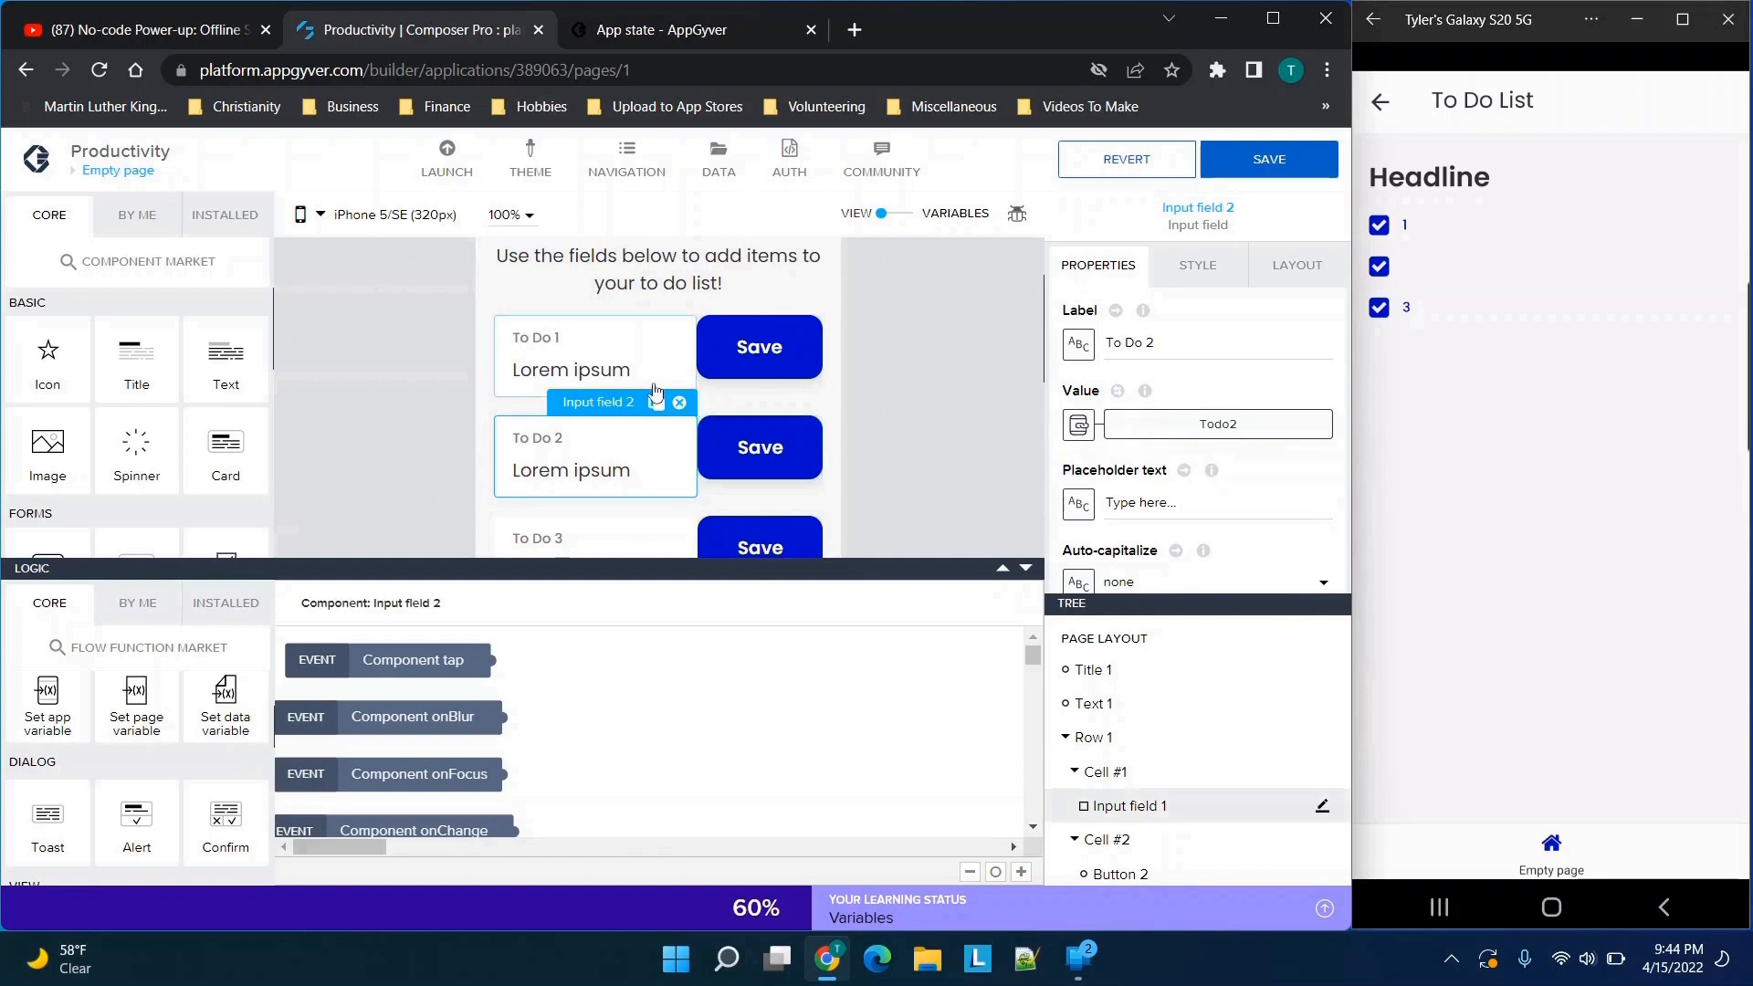
scroll(741, 319, down, 1)
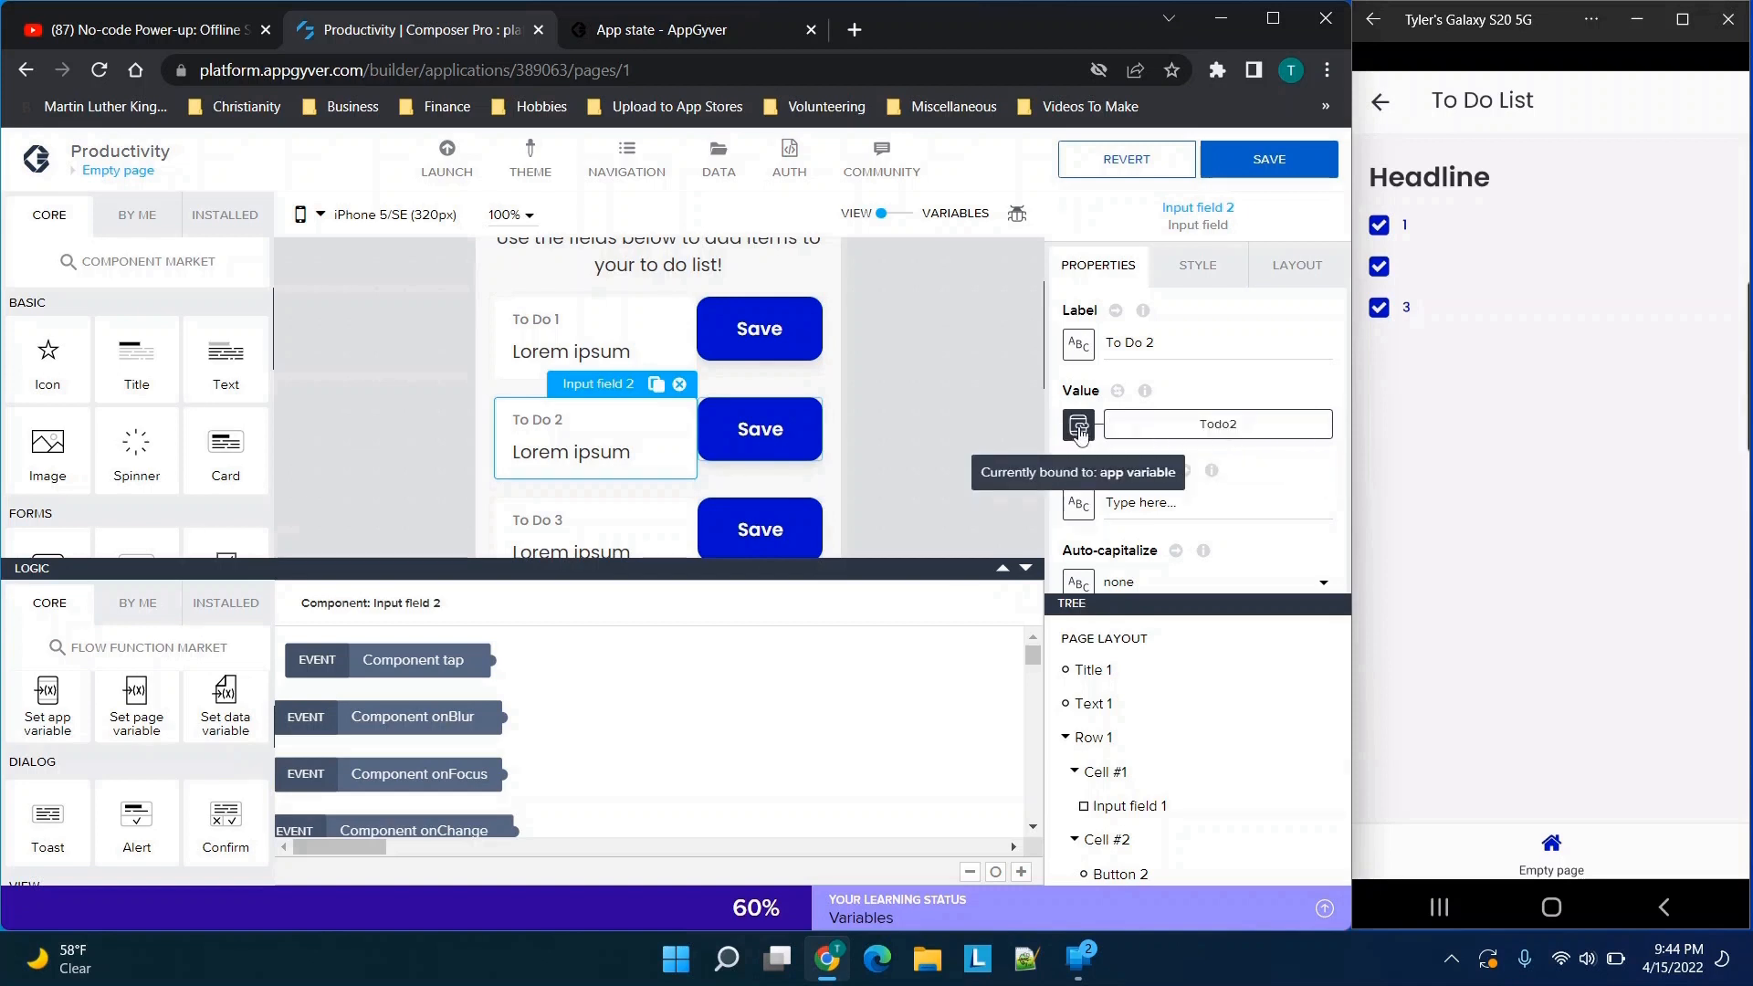
Examine the resource name, ID and record bindings of the Update record node behind the To Do 2 Save button
click(768, 439)
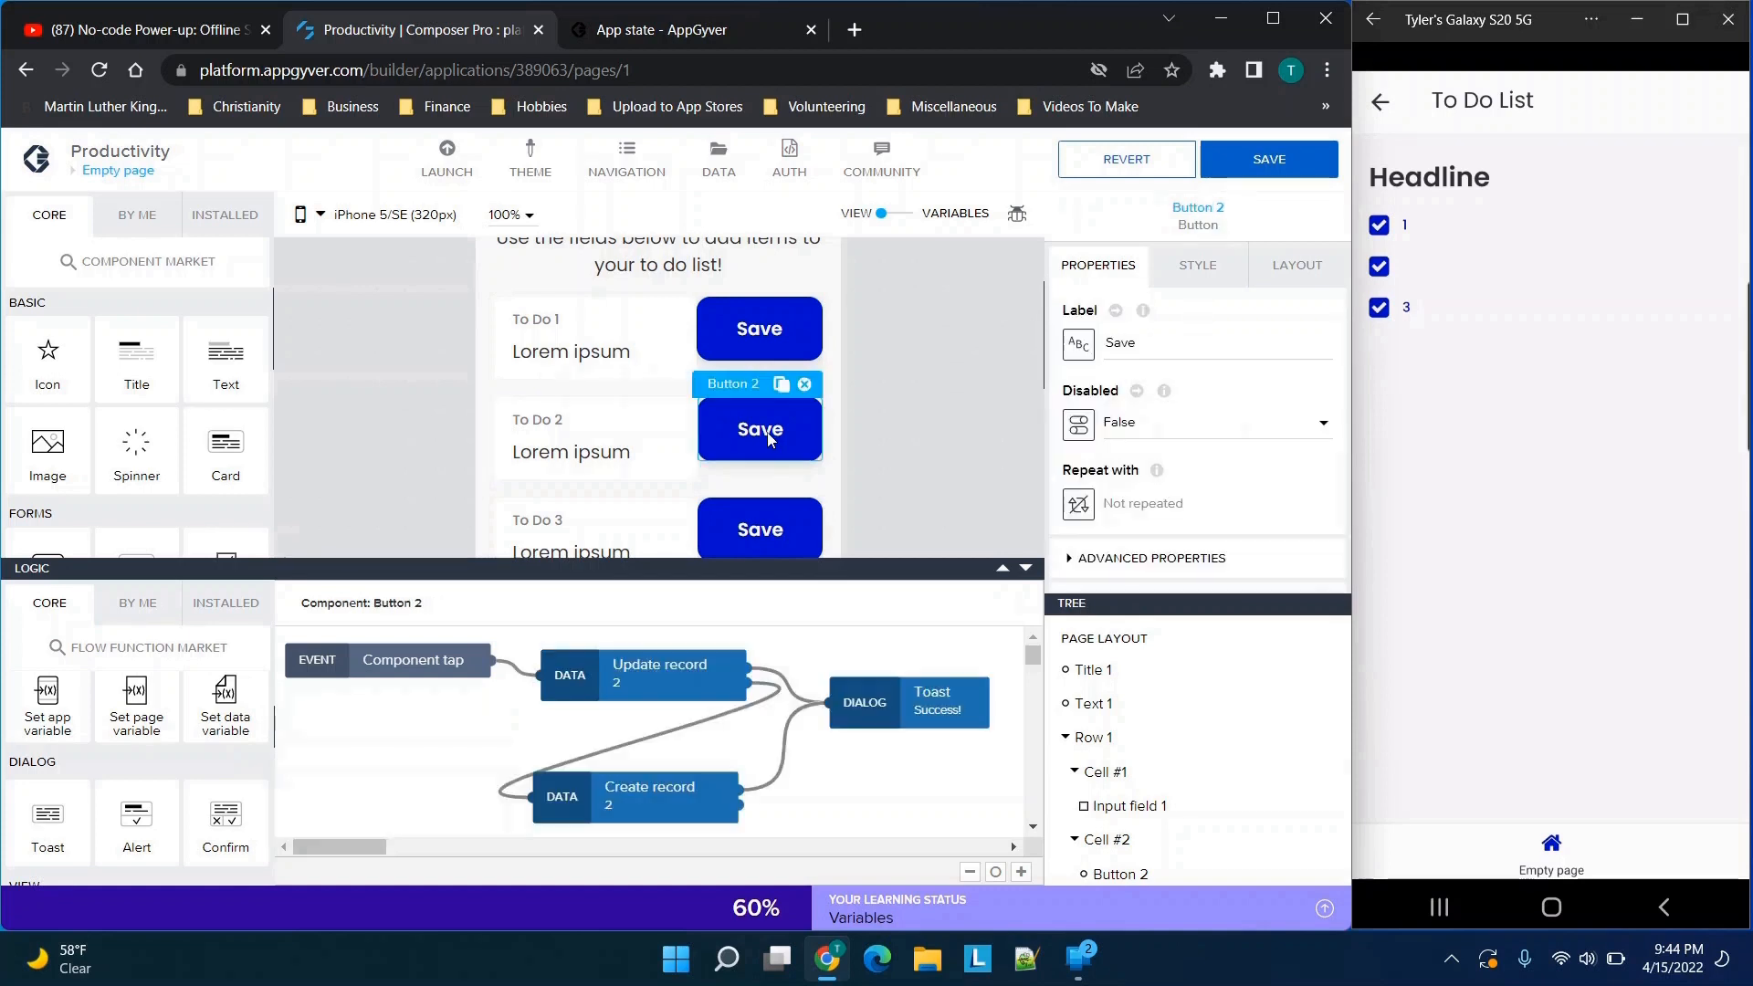
click(646, 695)
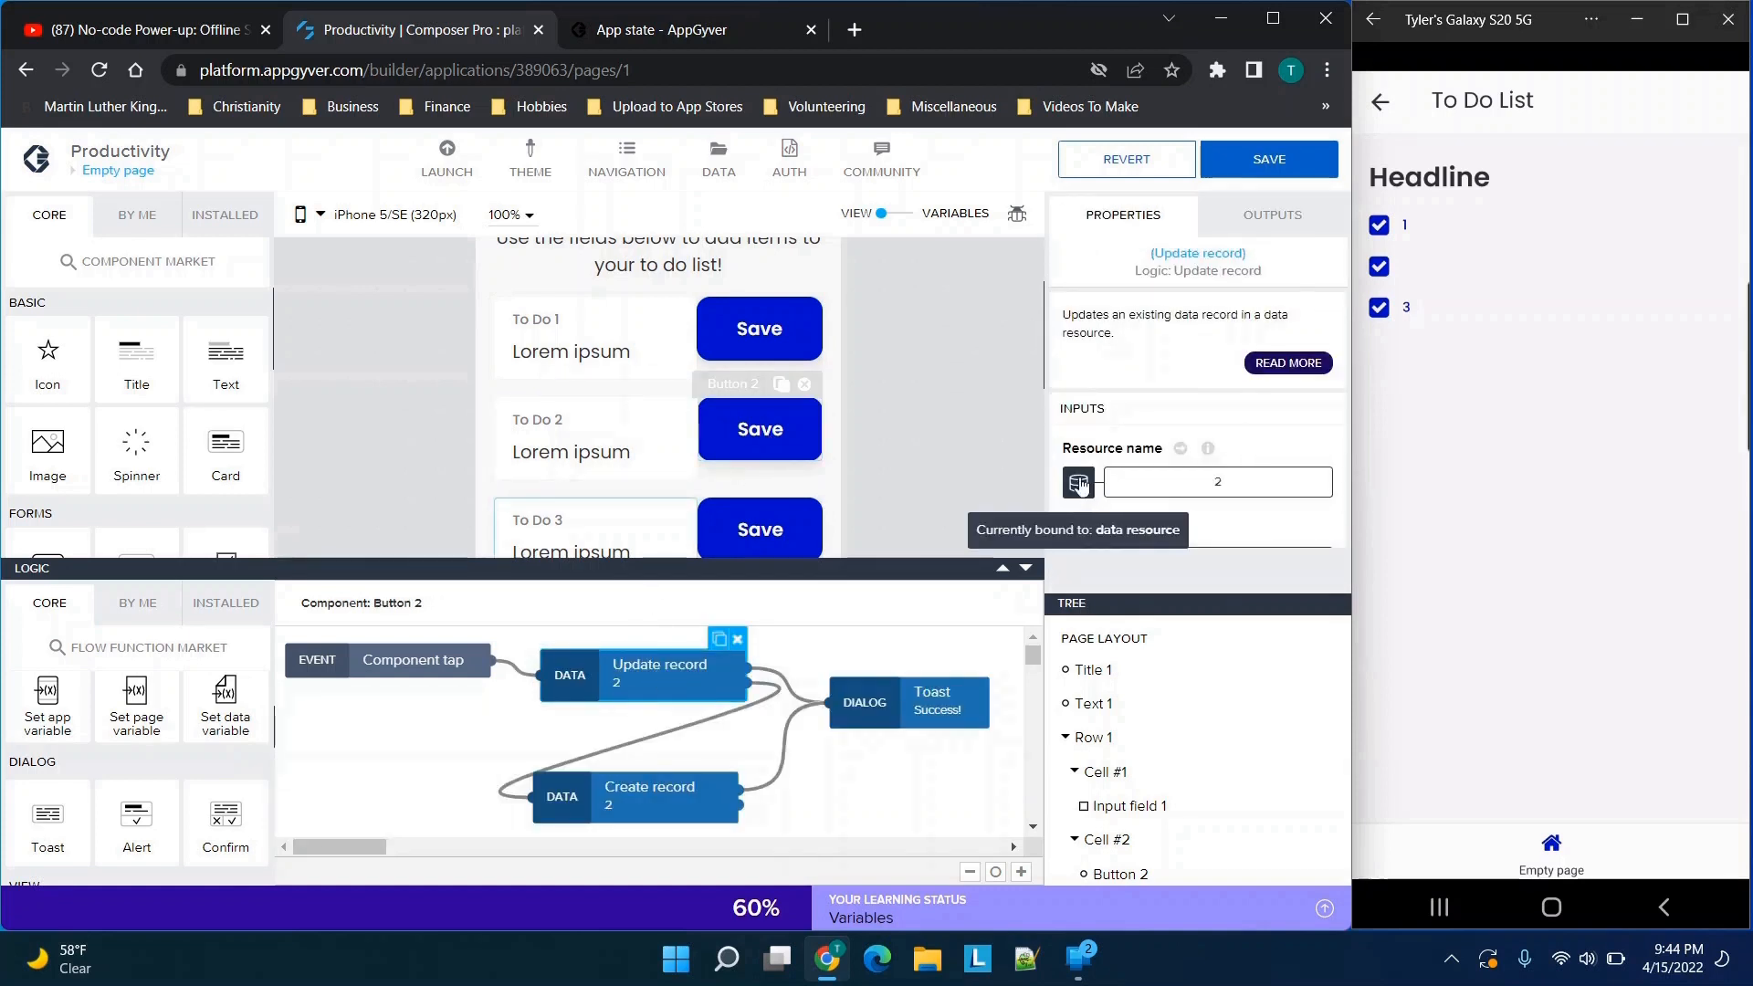
scroll(1086, 479, down, 1)
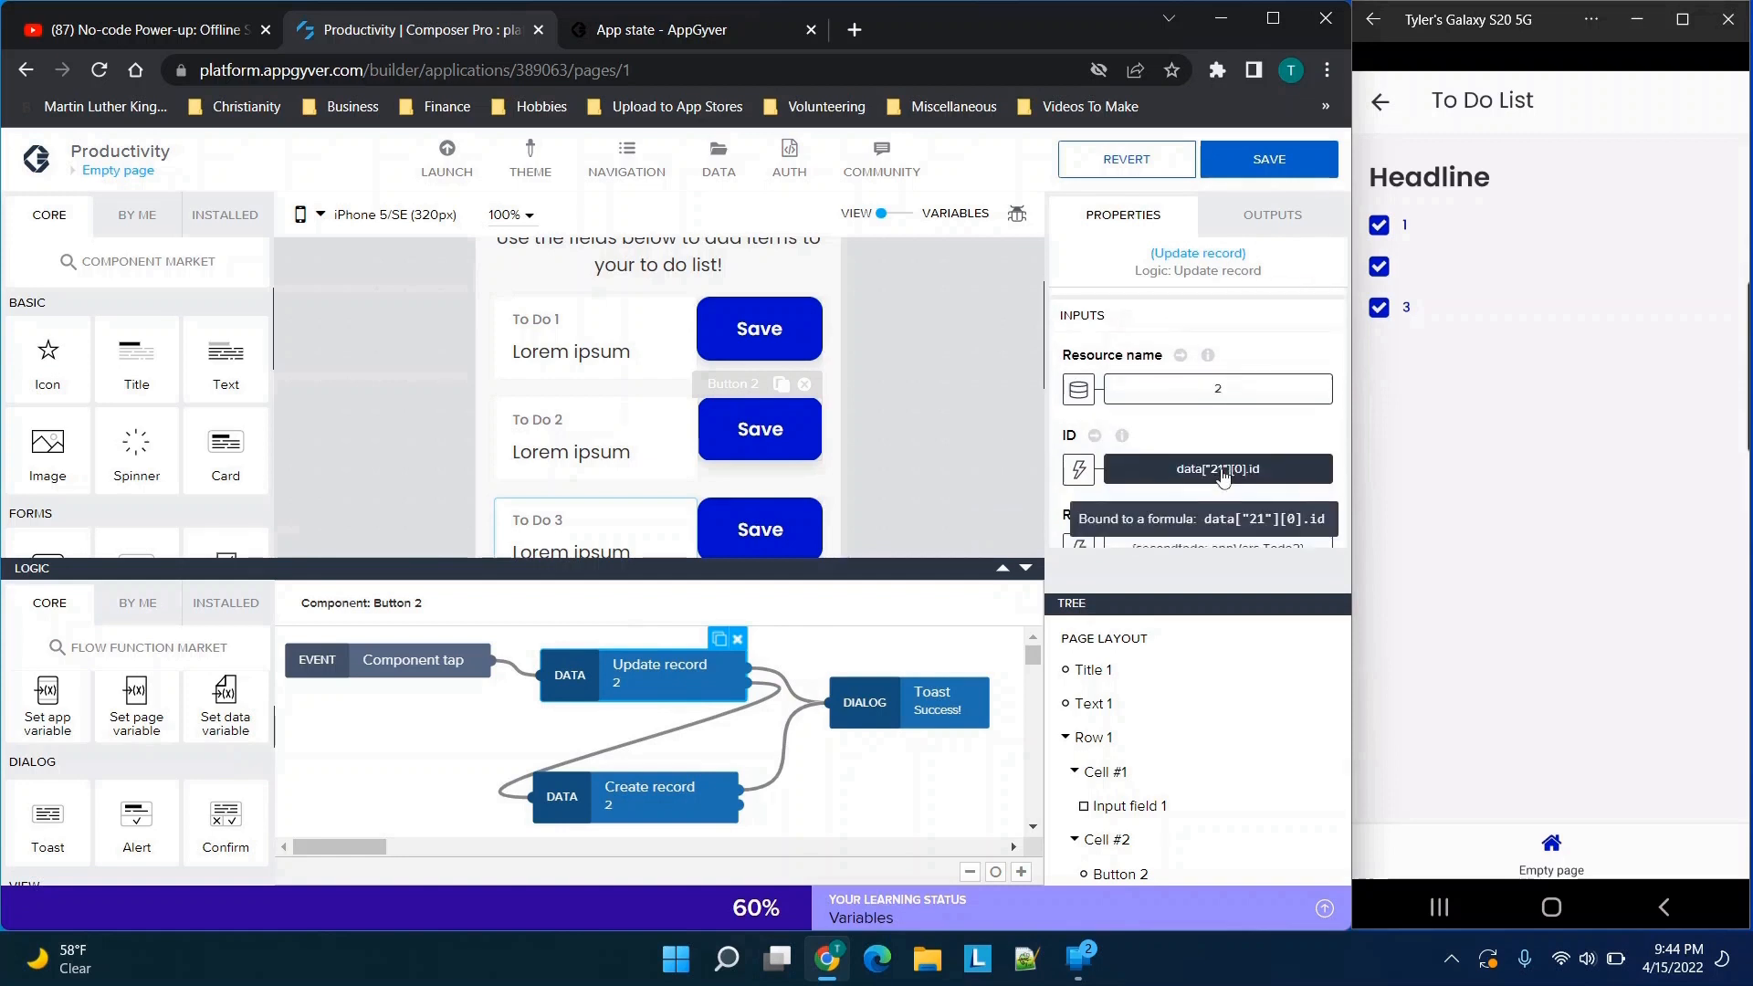
scroll(1223, 475, down, 1)
scroll(1182, 483, down, 1)
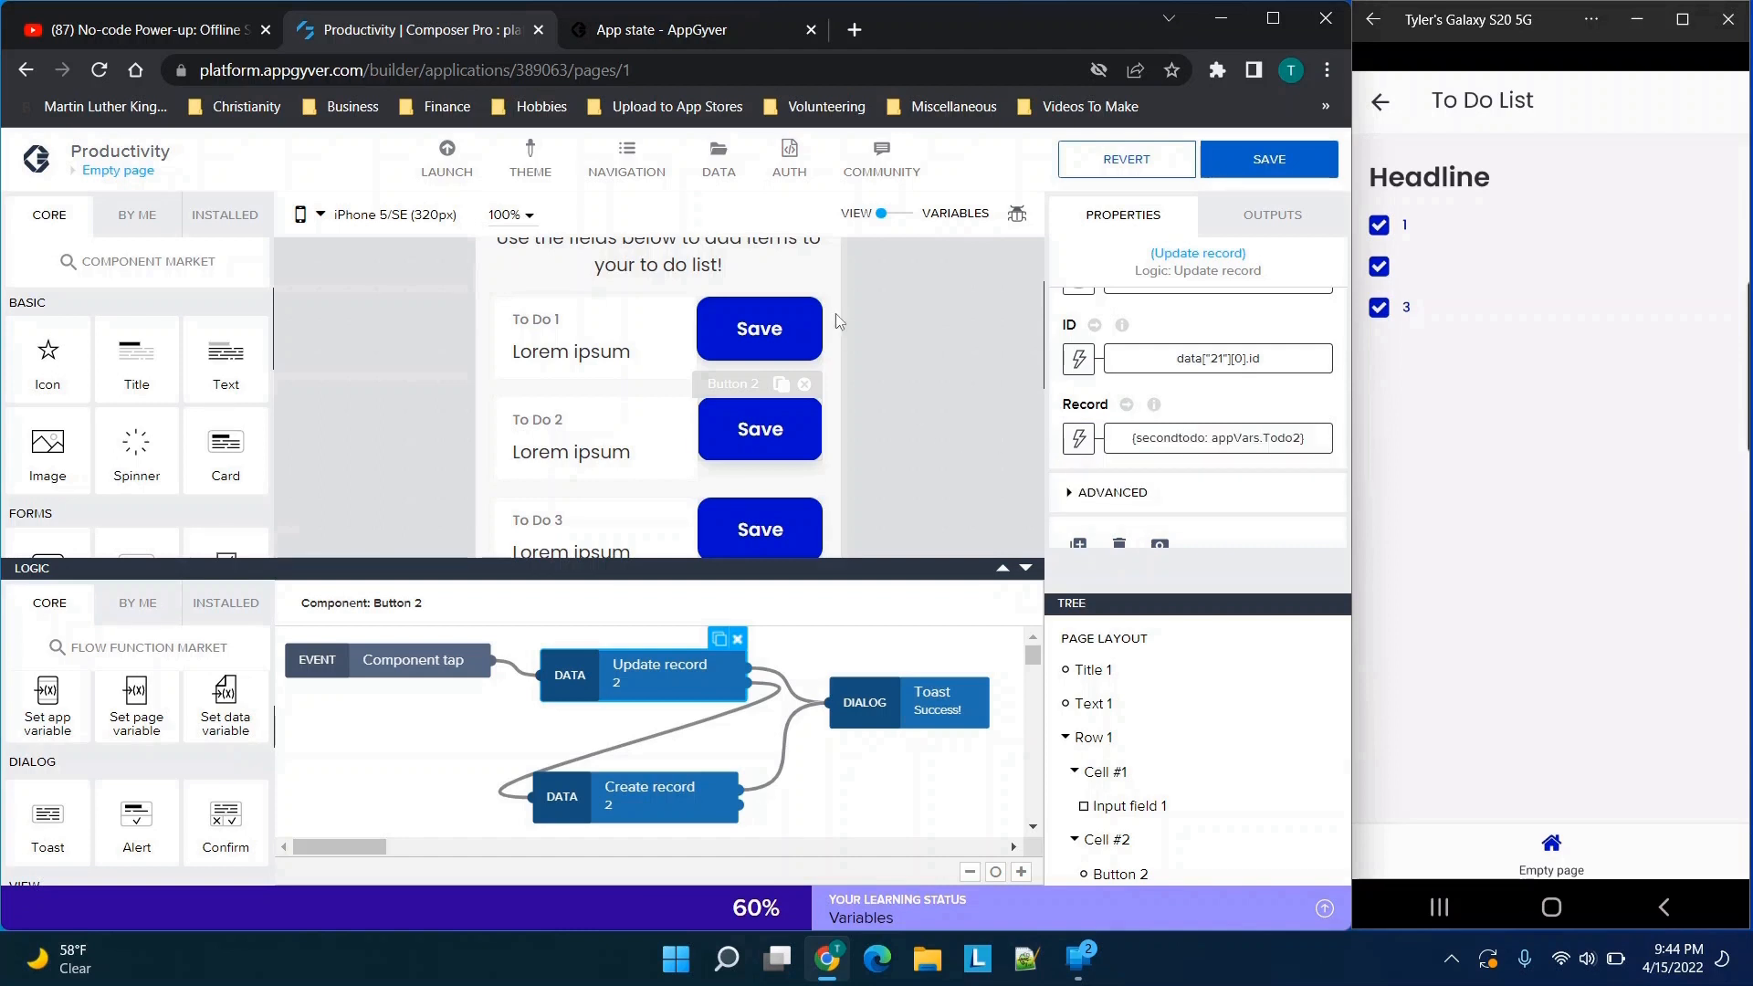
Inspect the Open page logic of the See My List button
scroll(767, 366, down, 2)
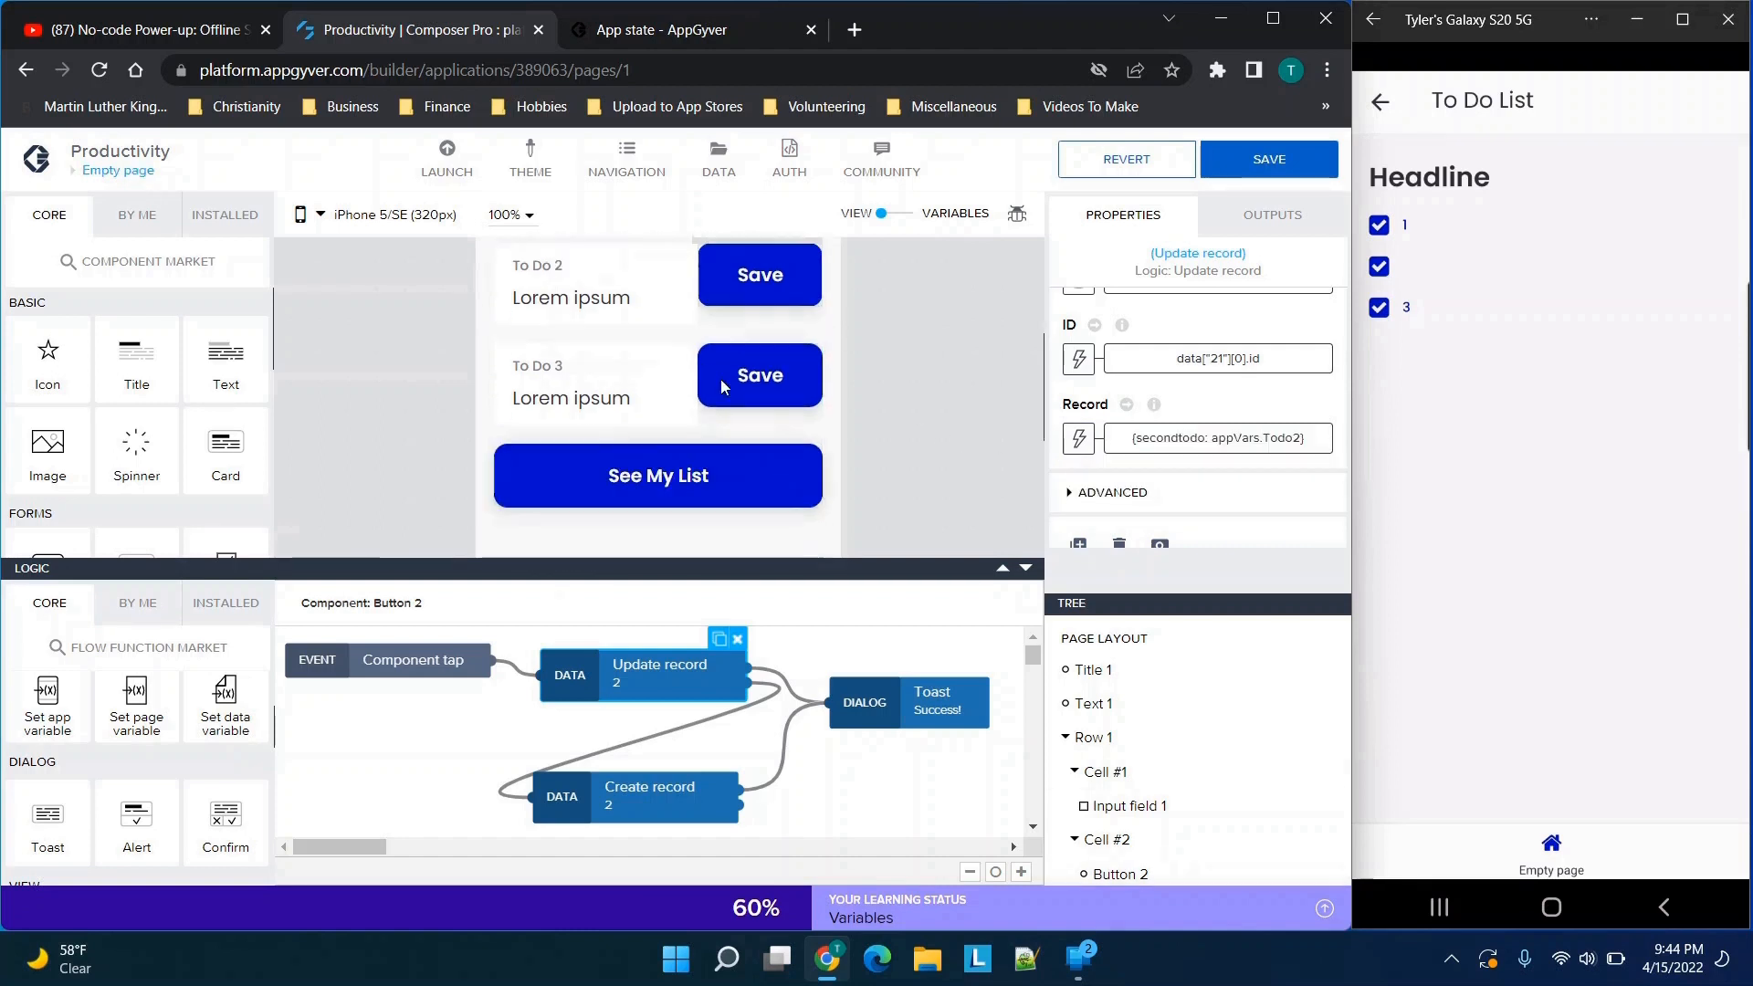
click(684, 444)
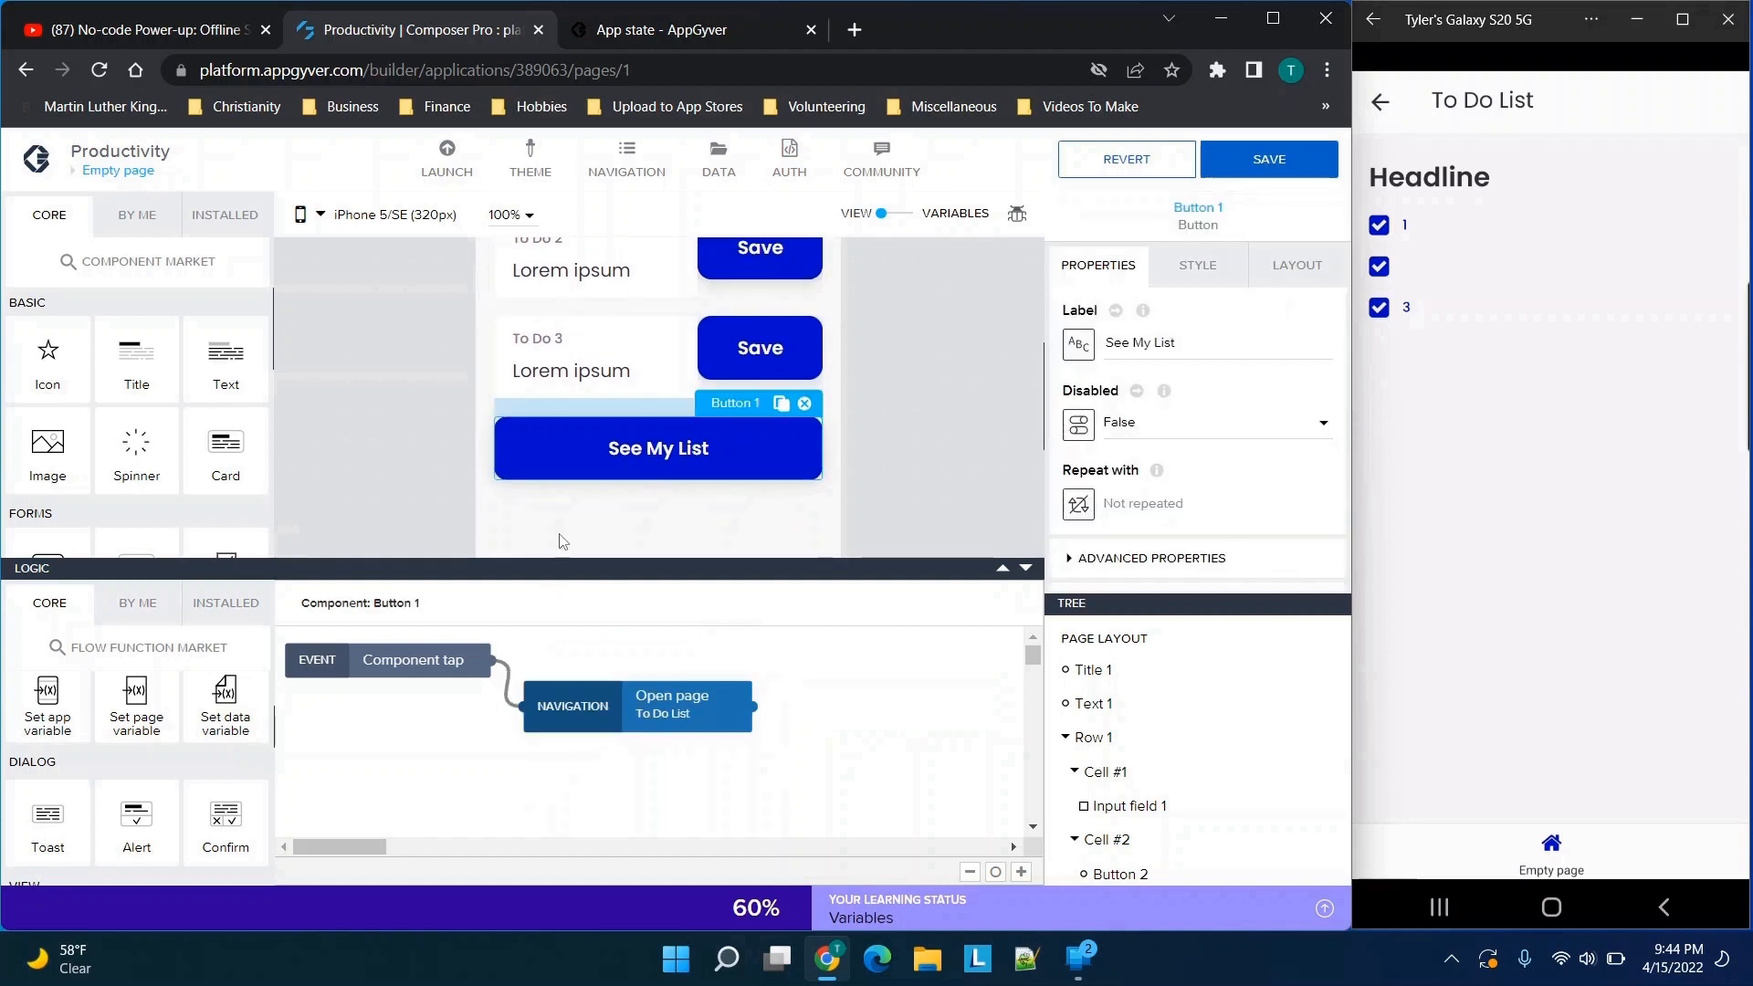
click(652, 724)
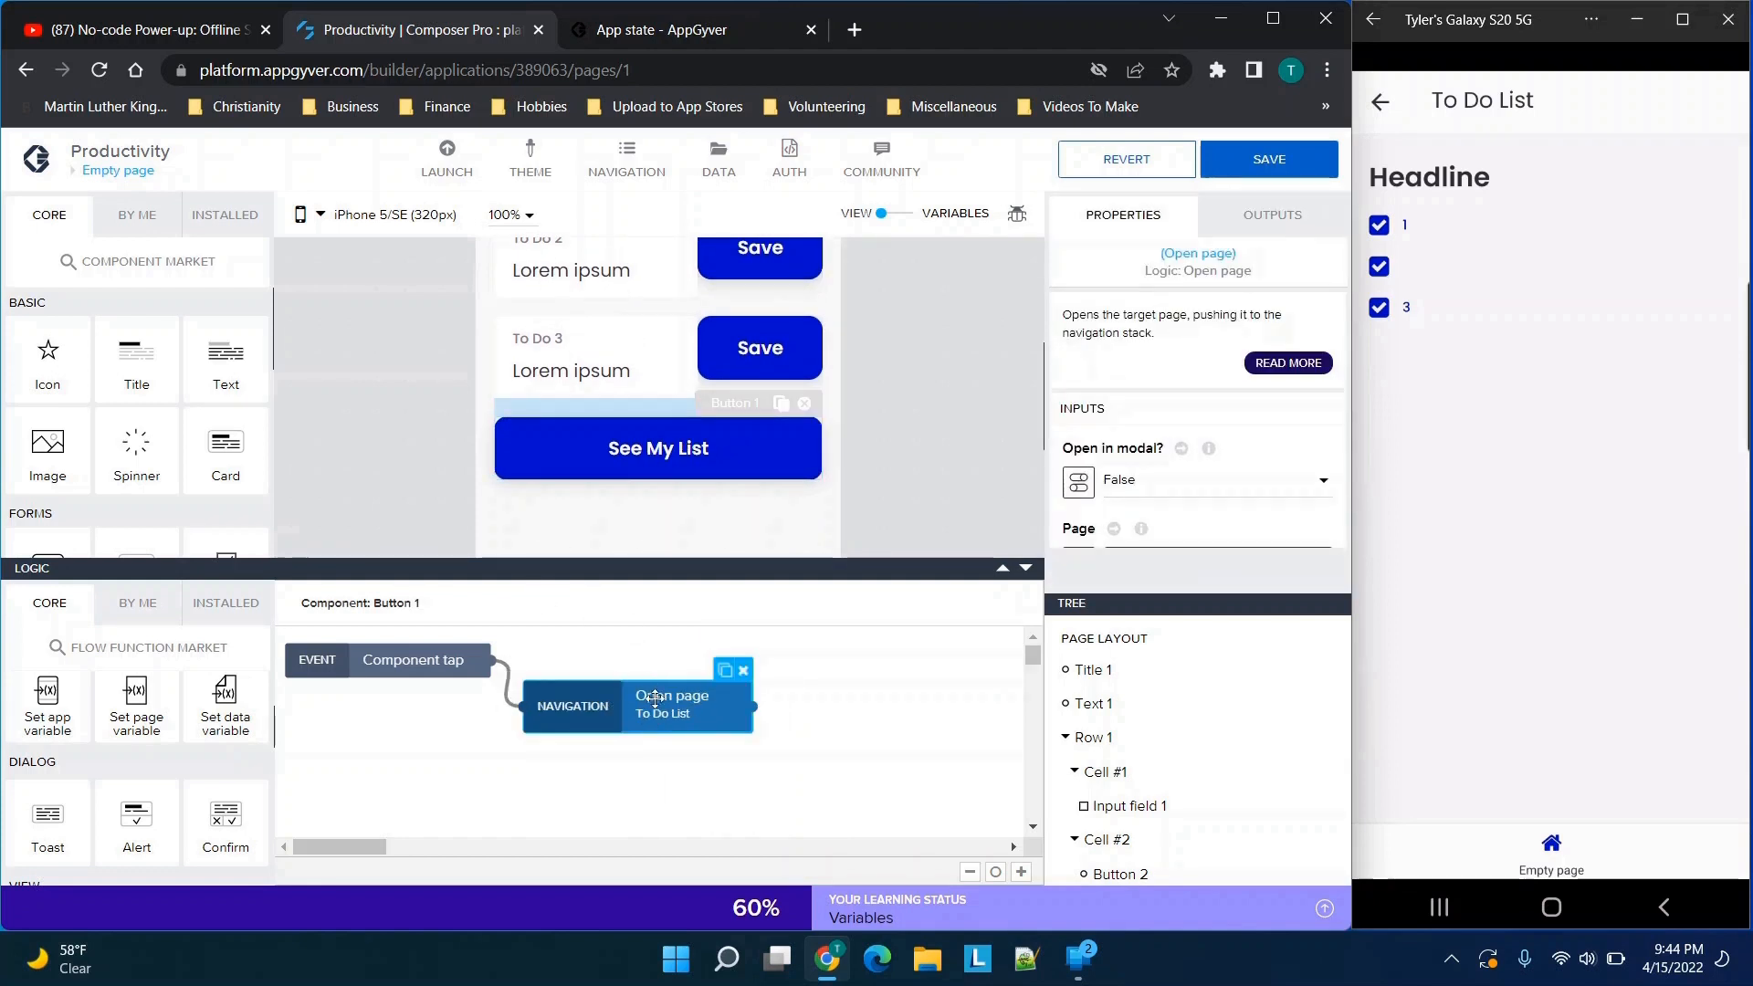
Save the app and open the To Do List page
click(123, 171)
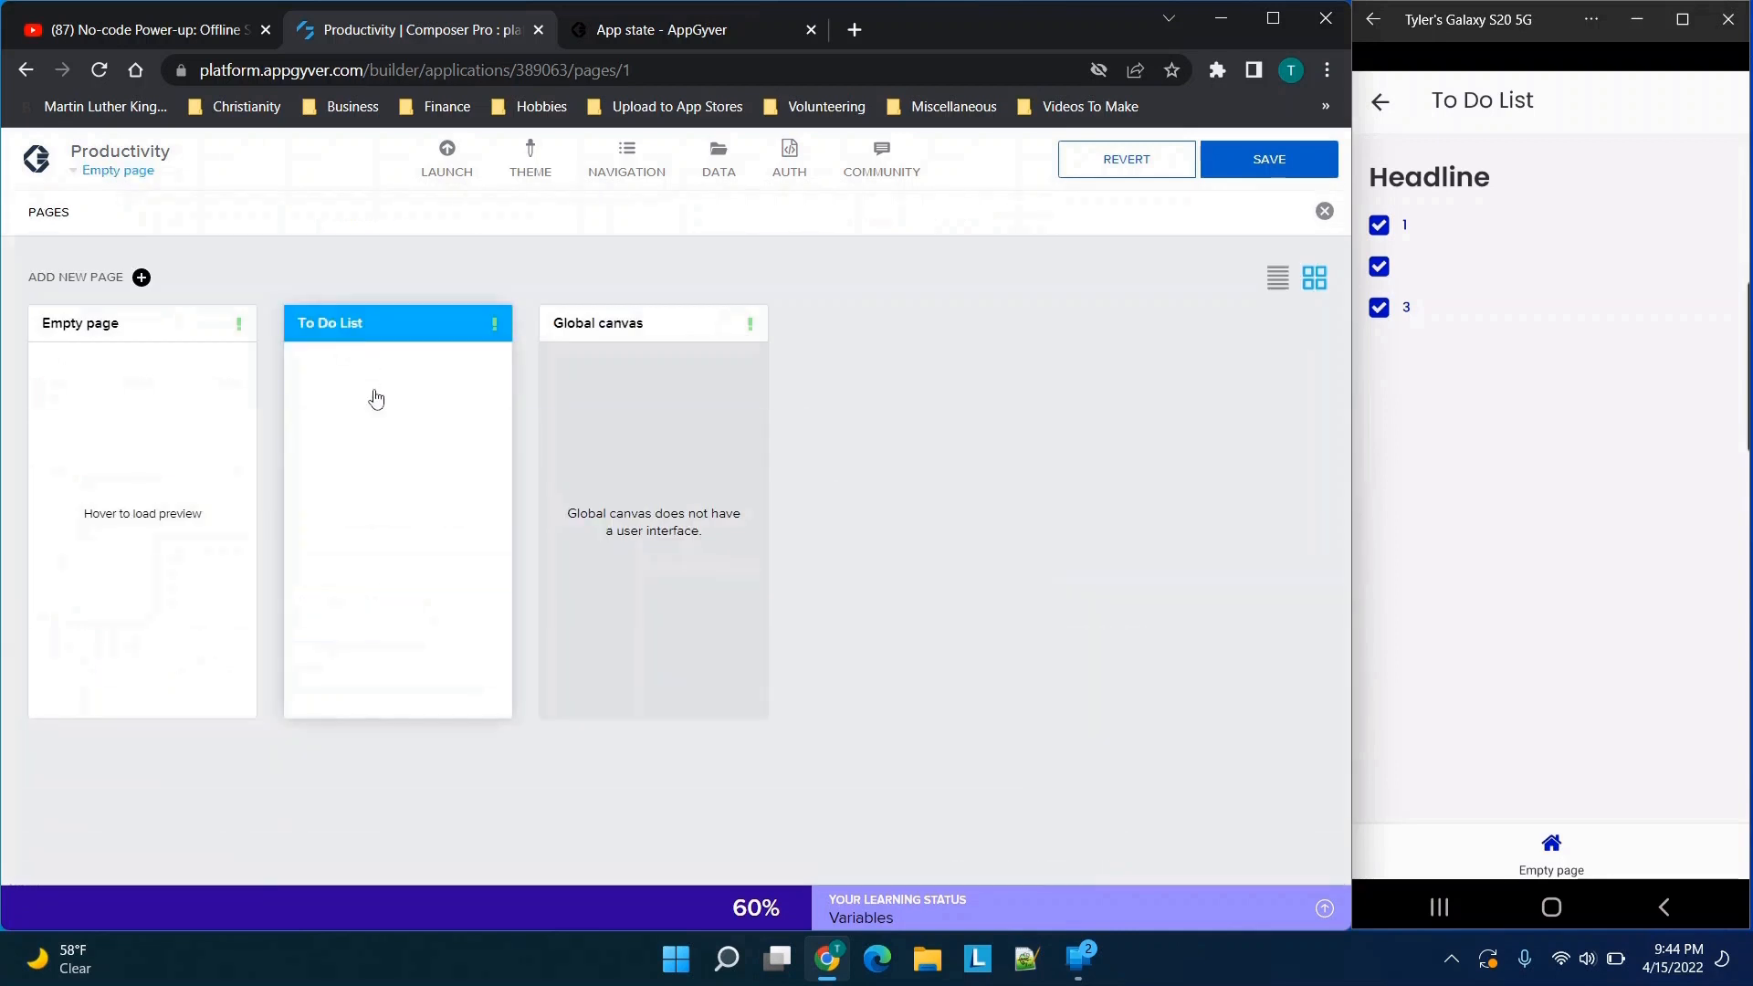
click(375, 399)
click(1283, 160)
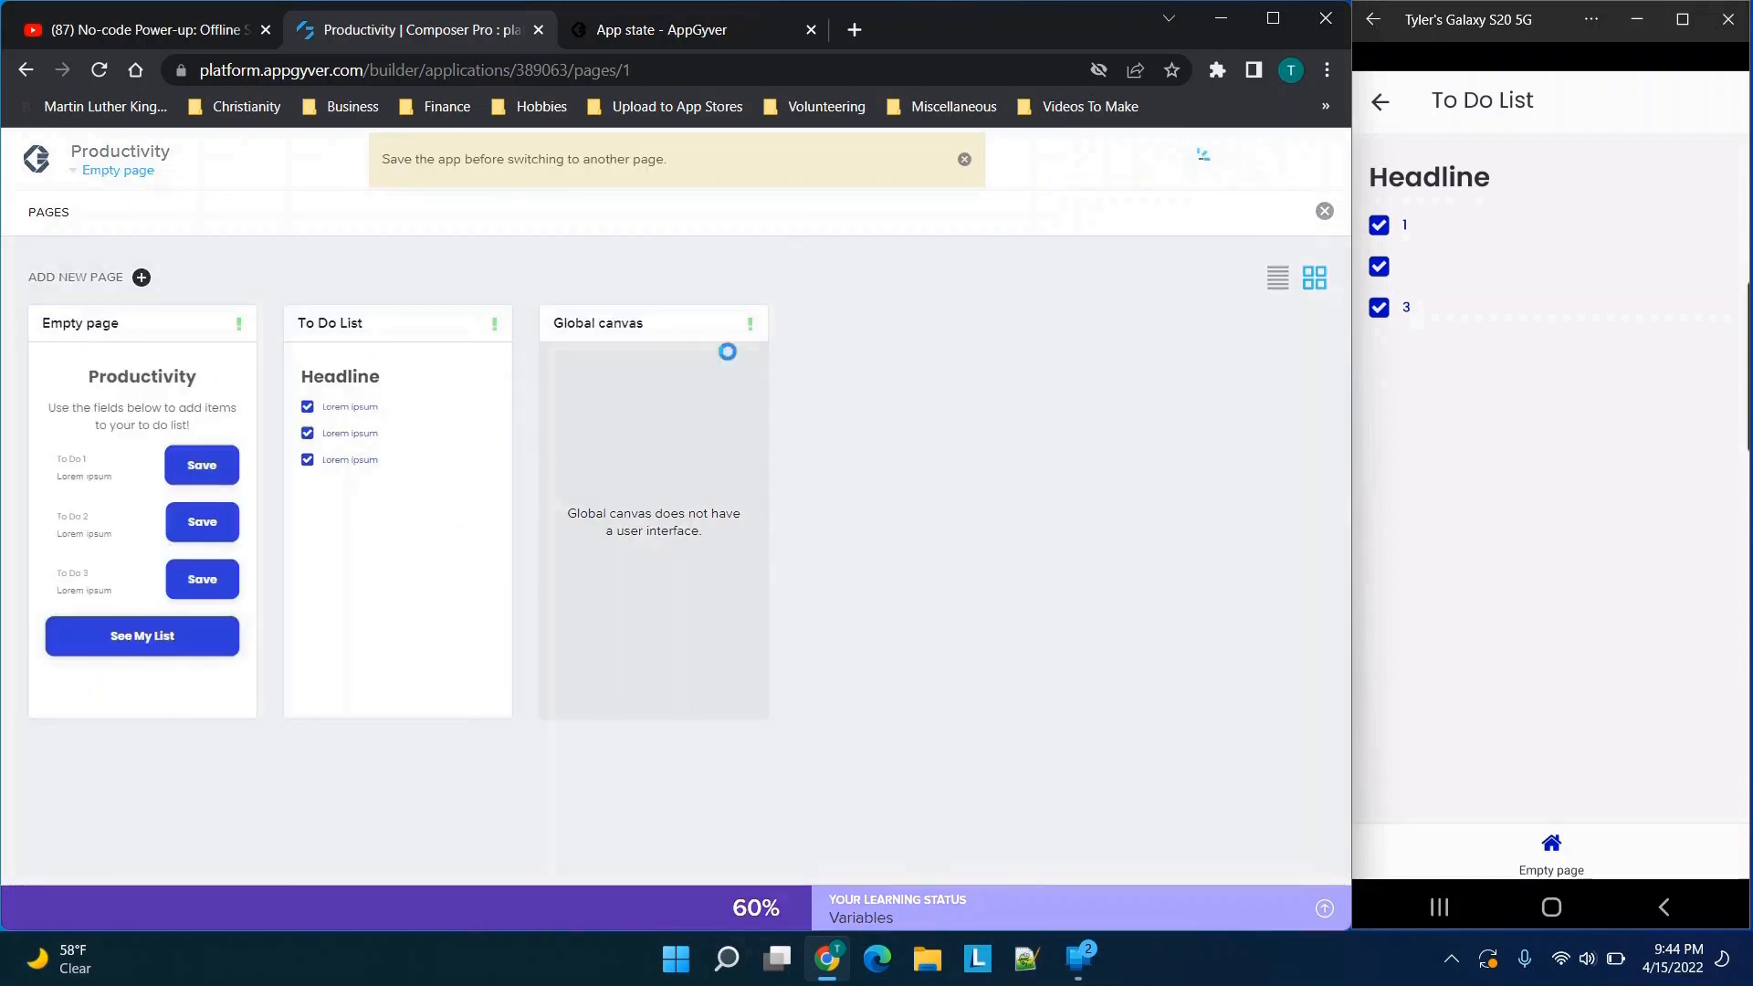
click(411, 470)
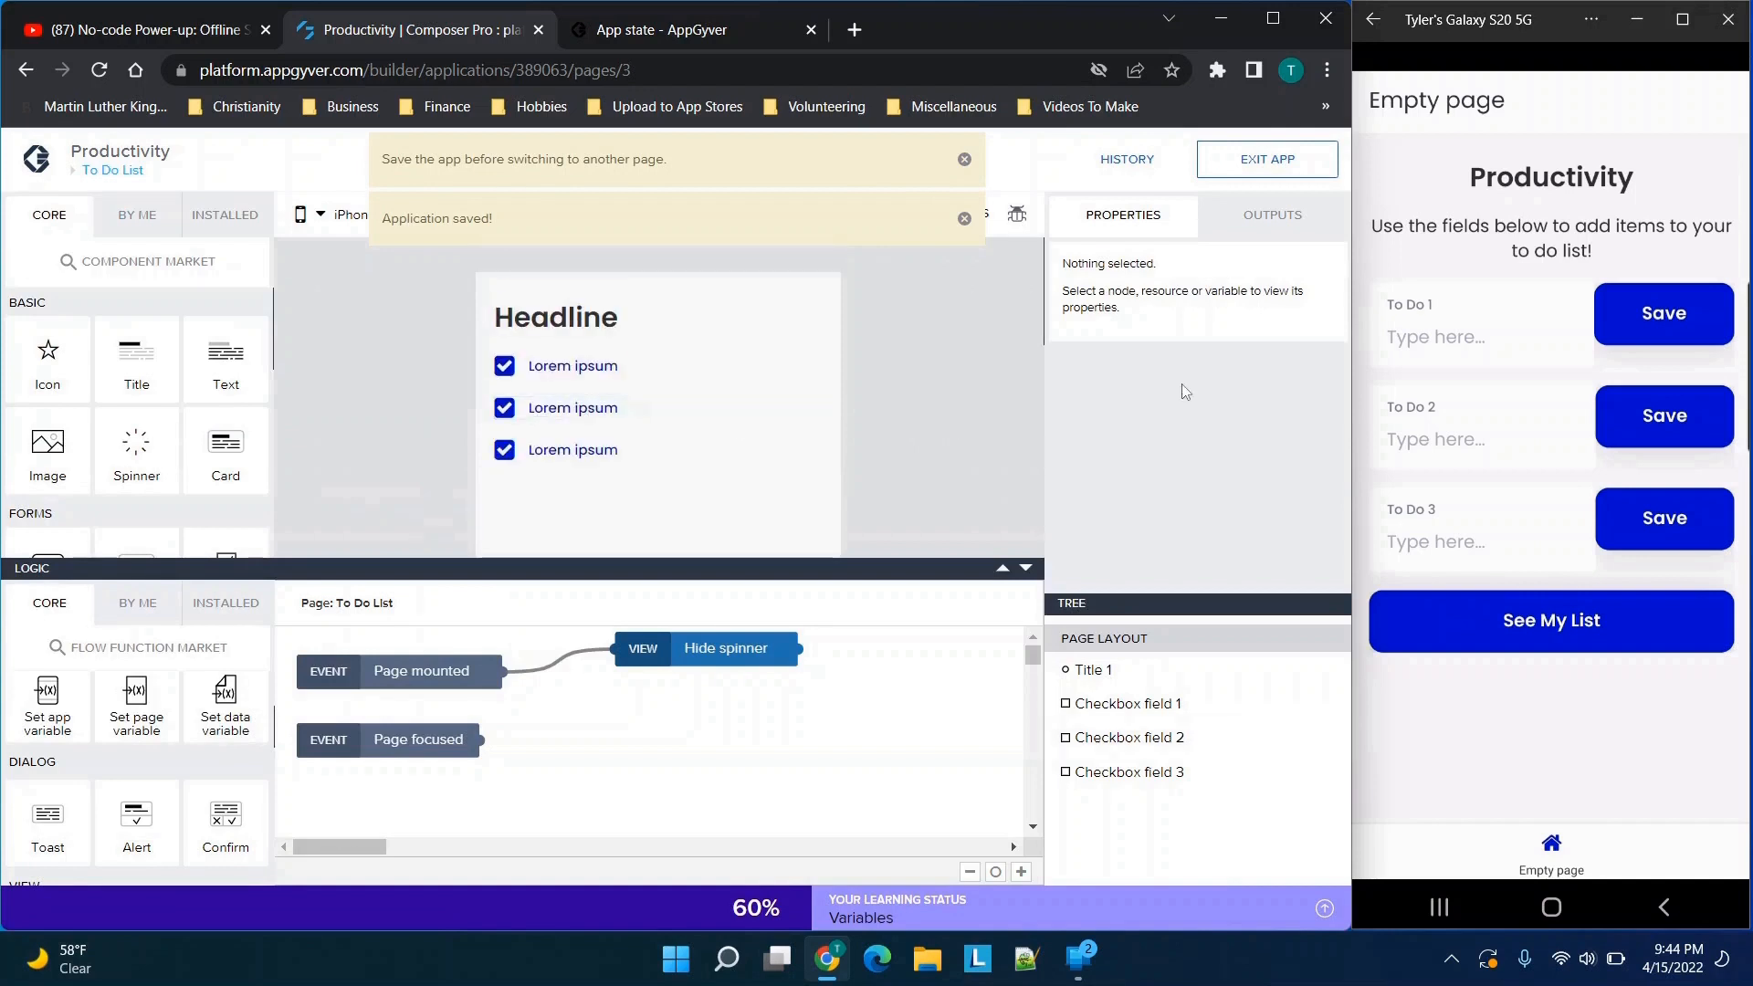
Bind the label of the second checkbox field to the formula data["21"][0].secondtodo from the data variables and save it
click(538, 413)
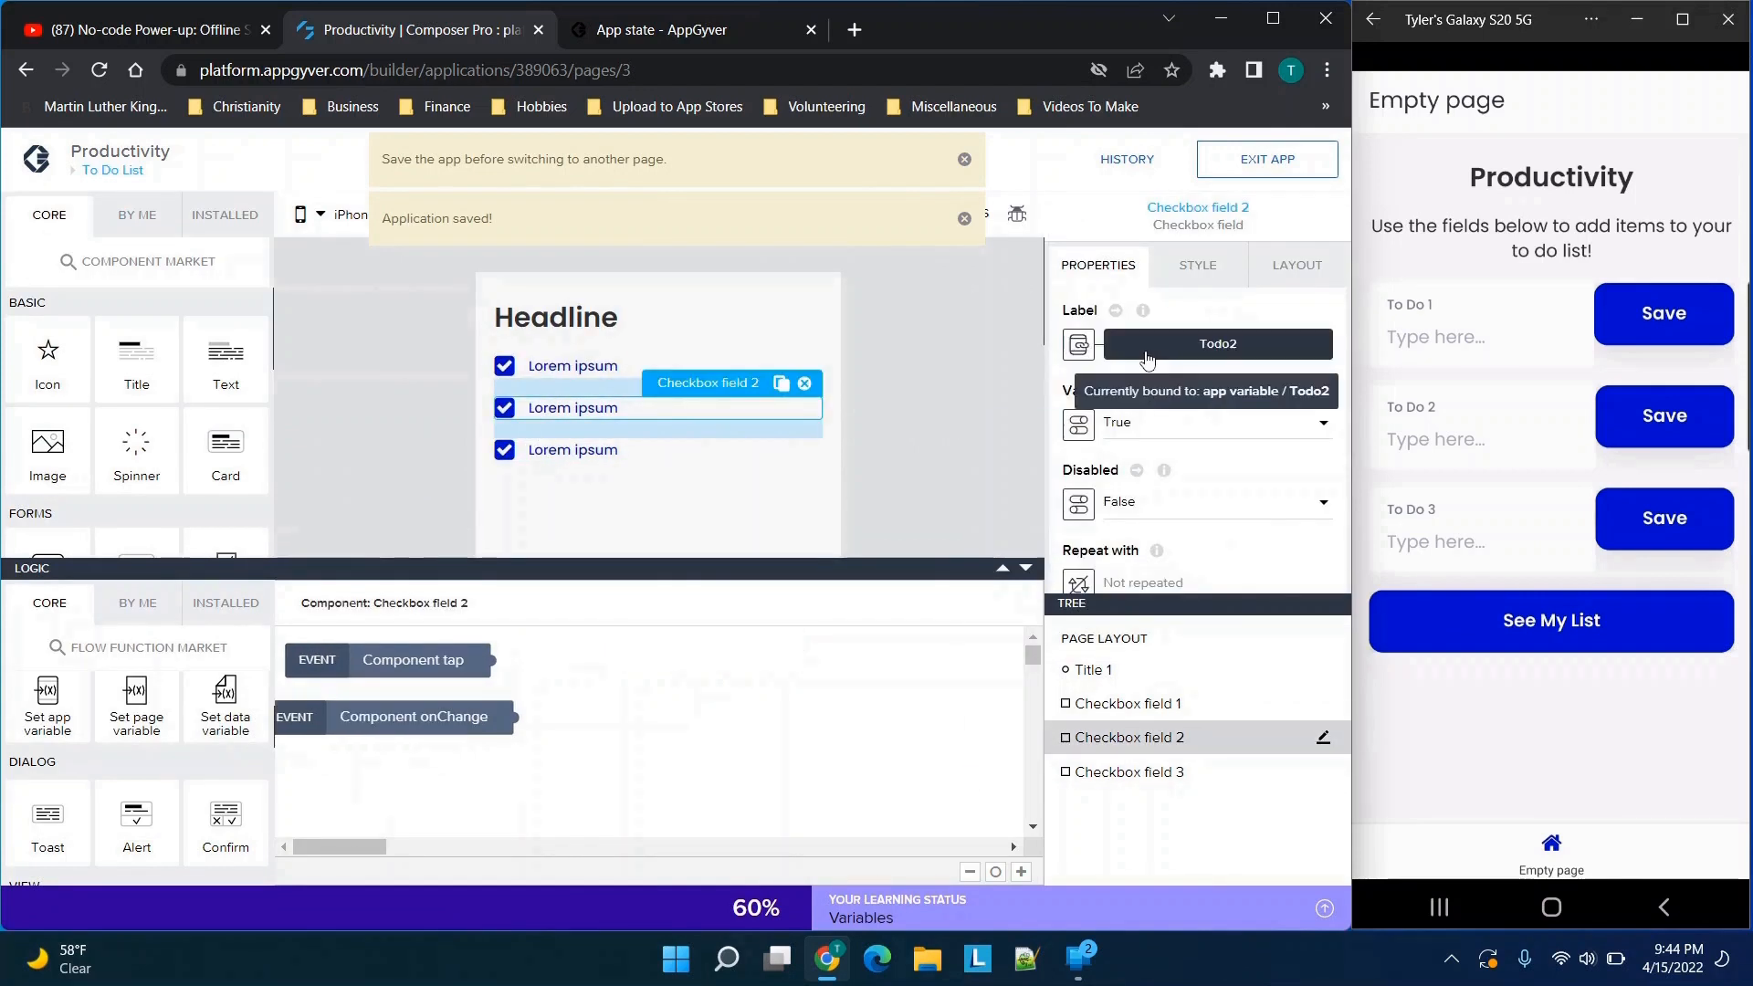
click(1087, 355)
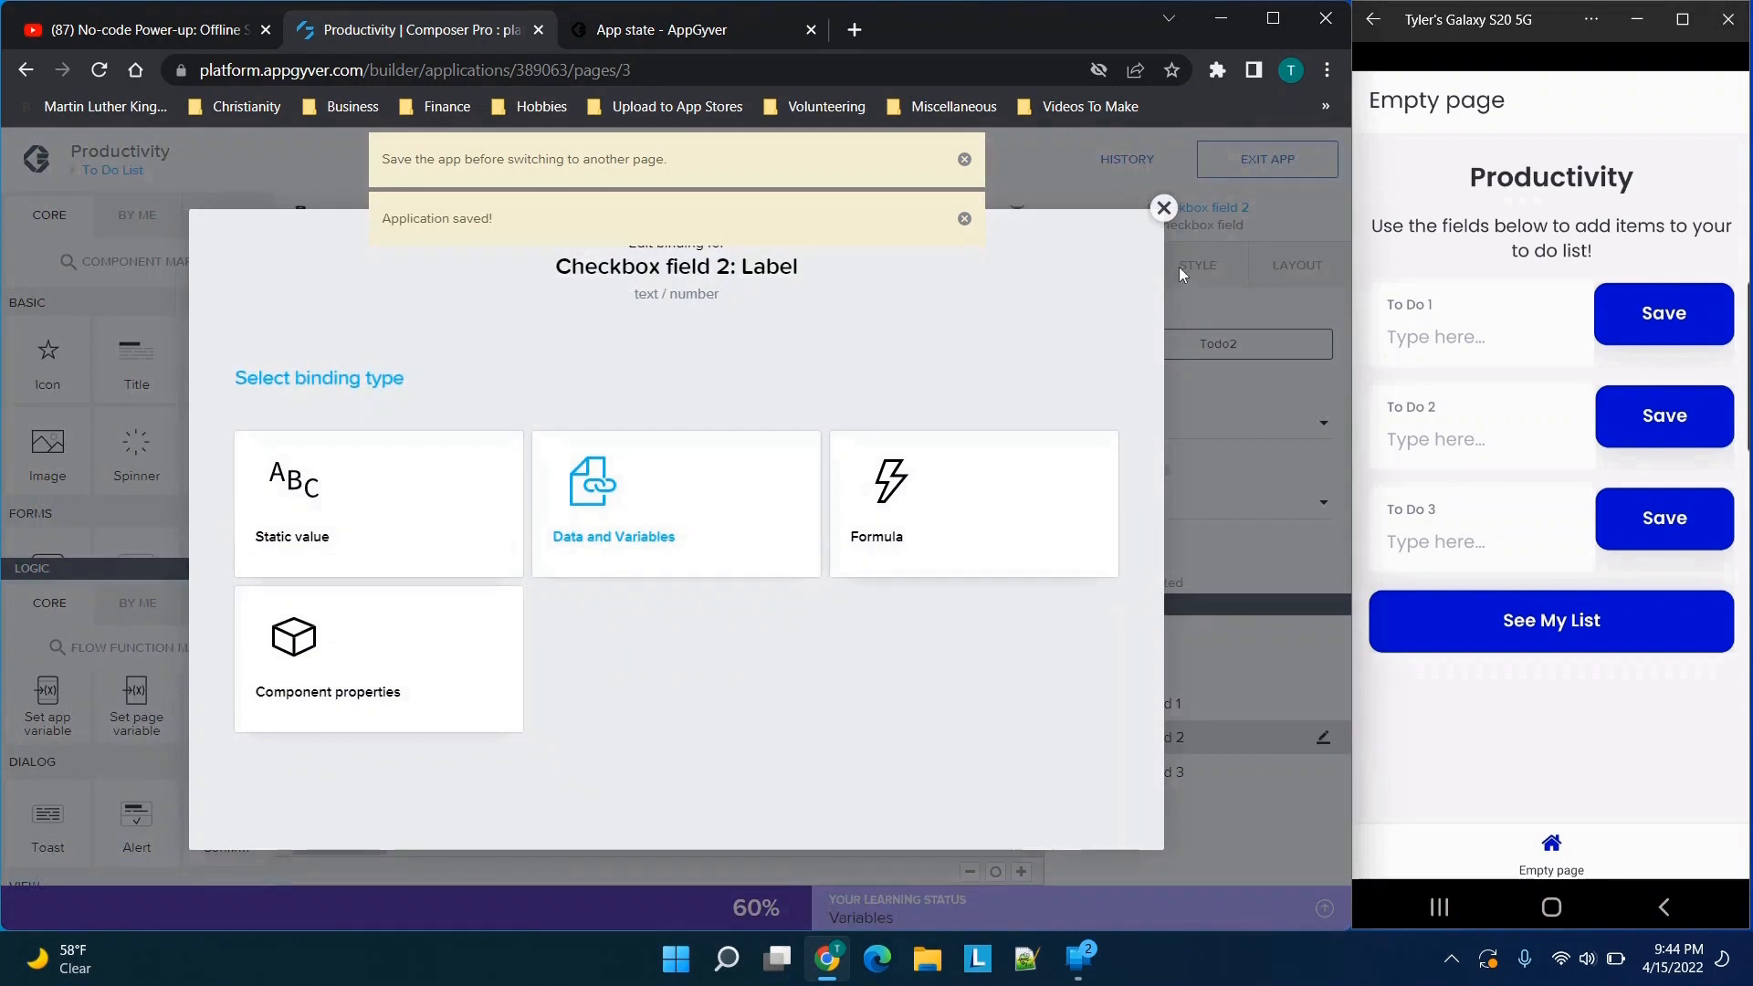
click(1162, 209)
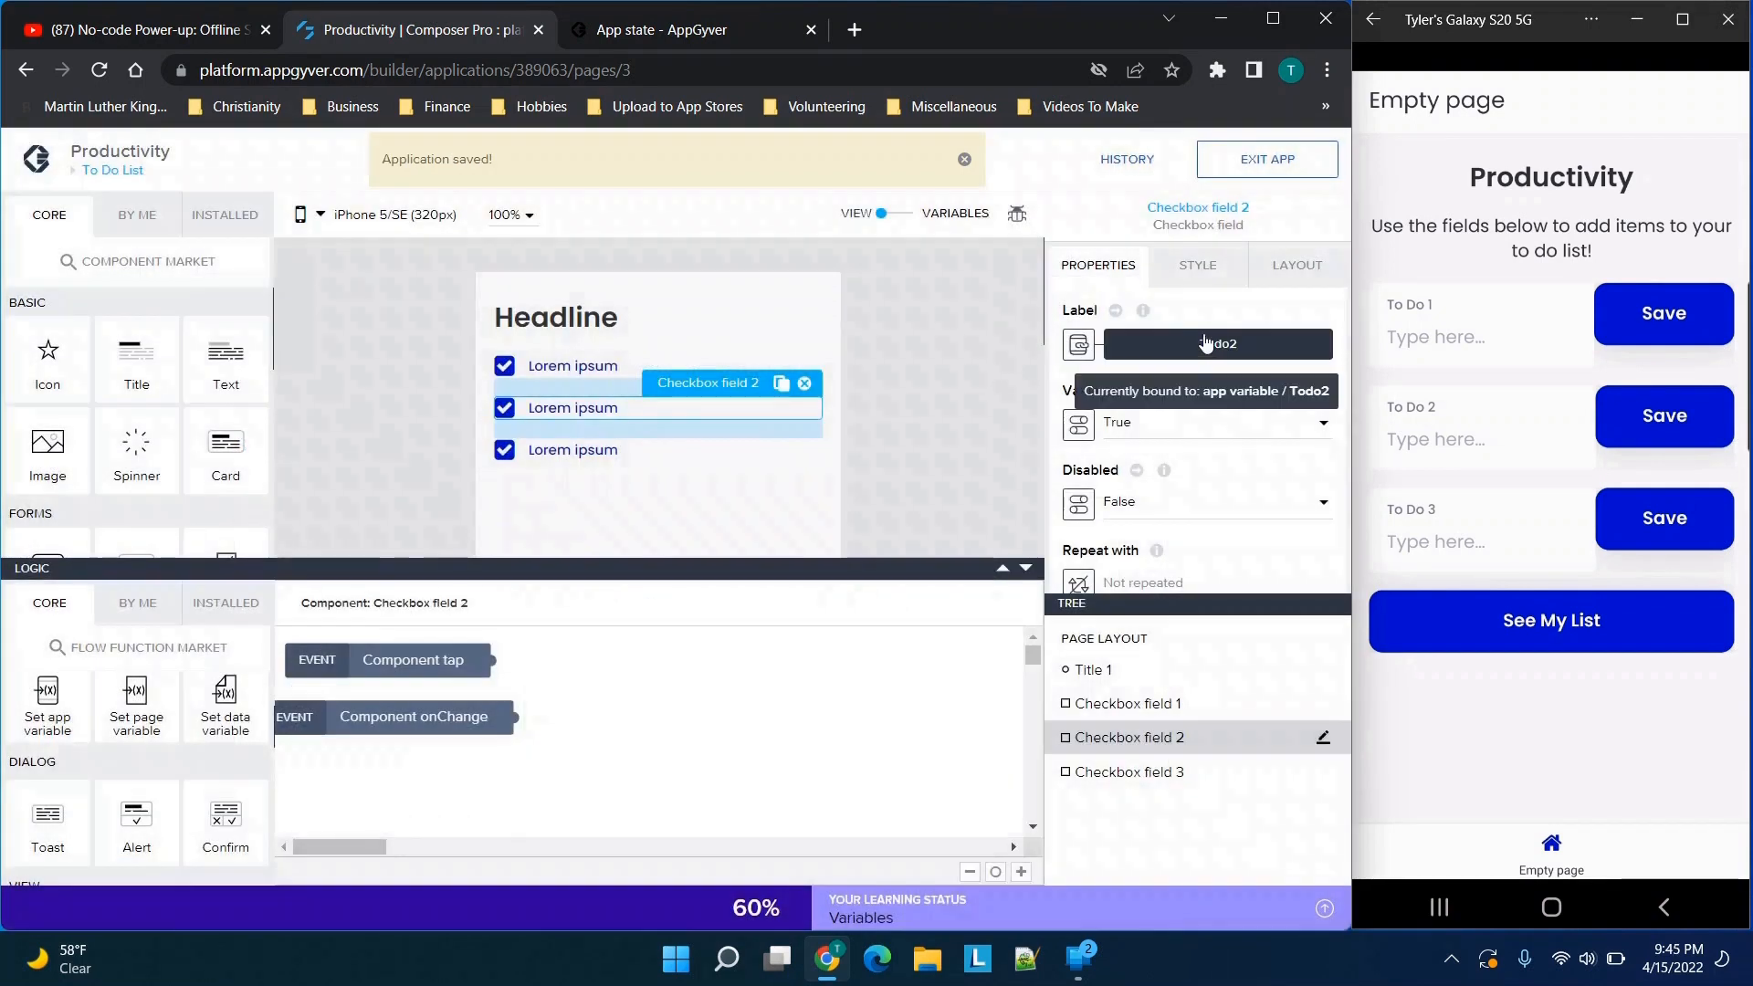
click(1078, 345)
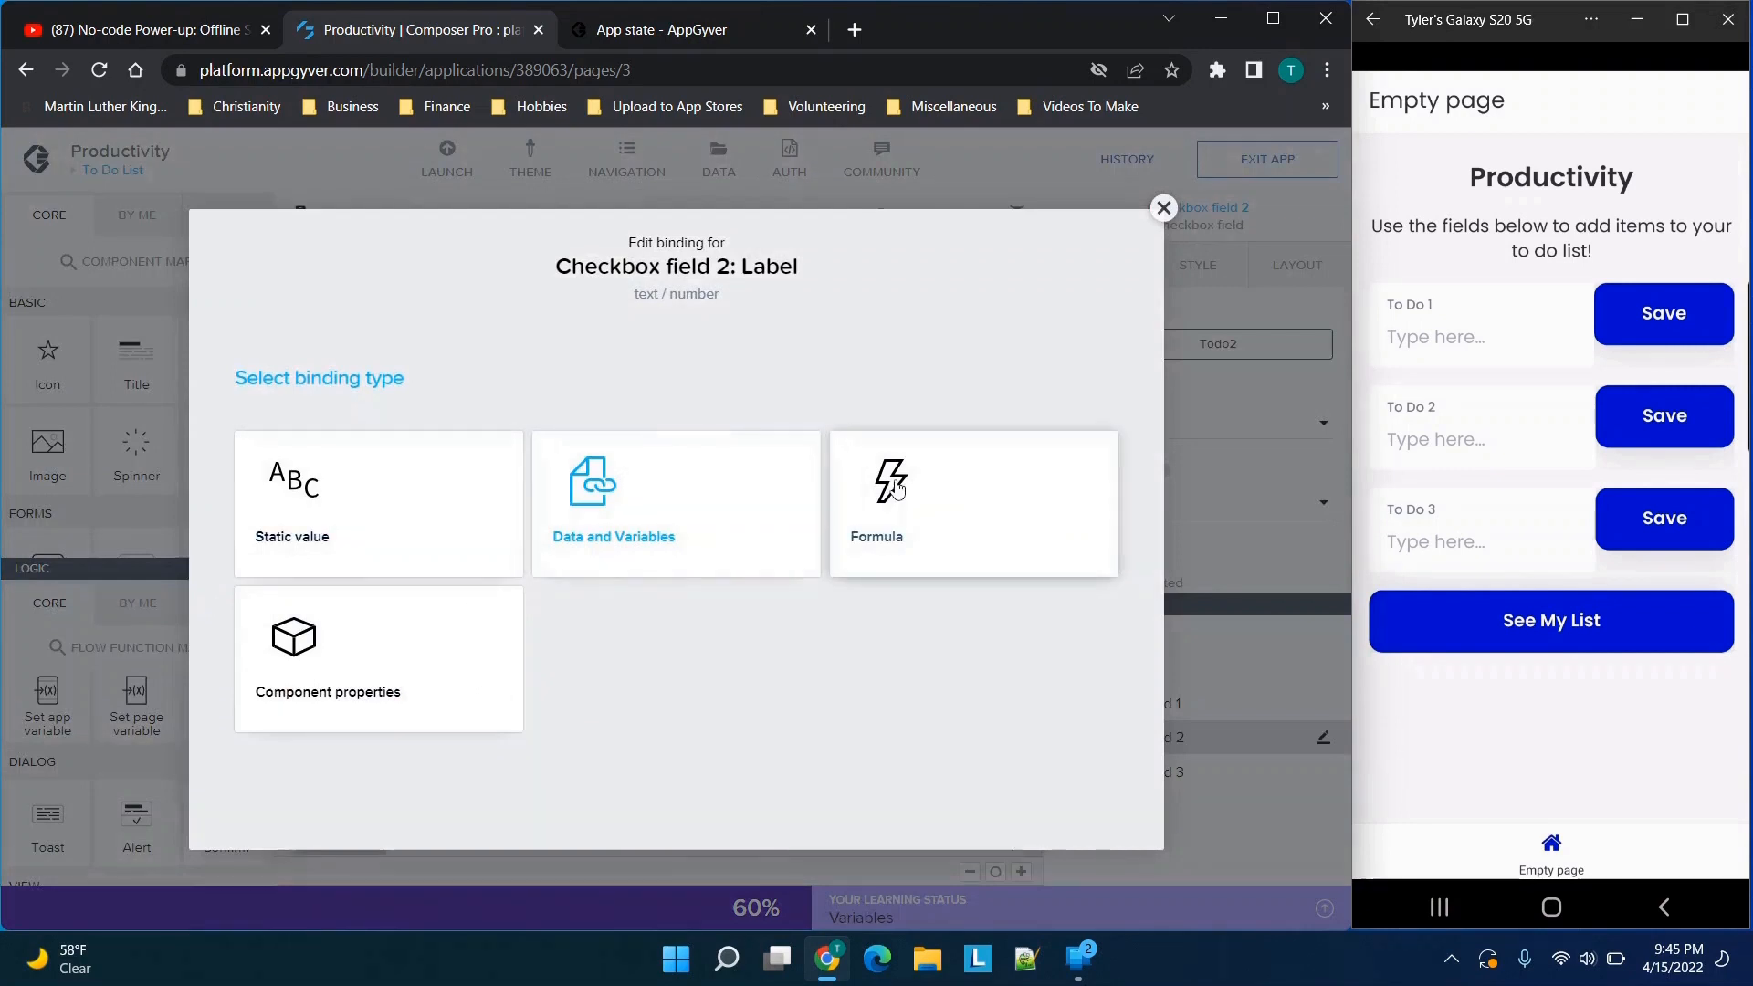
click(895, 490)
click(347, 559)
click(255, 600)
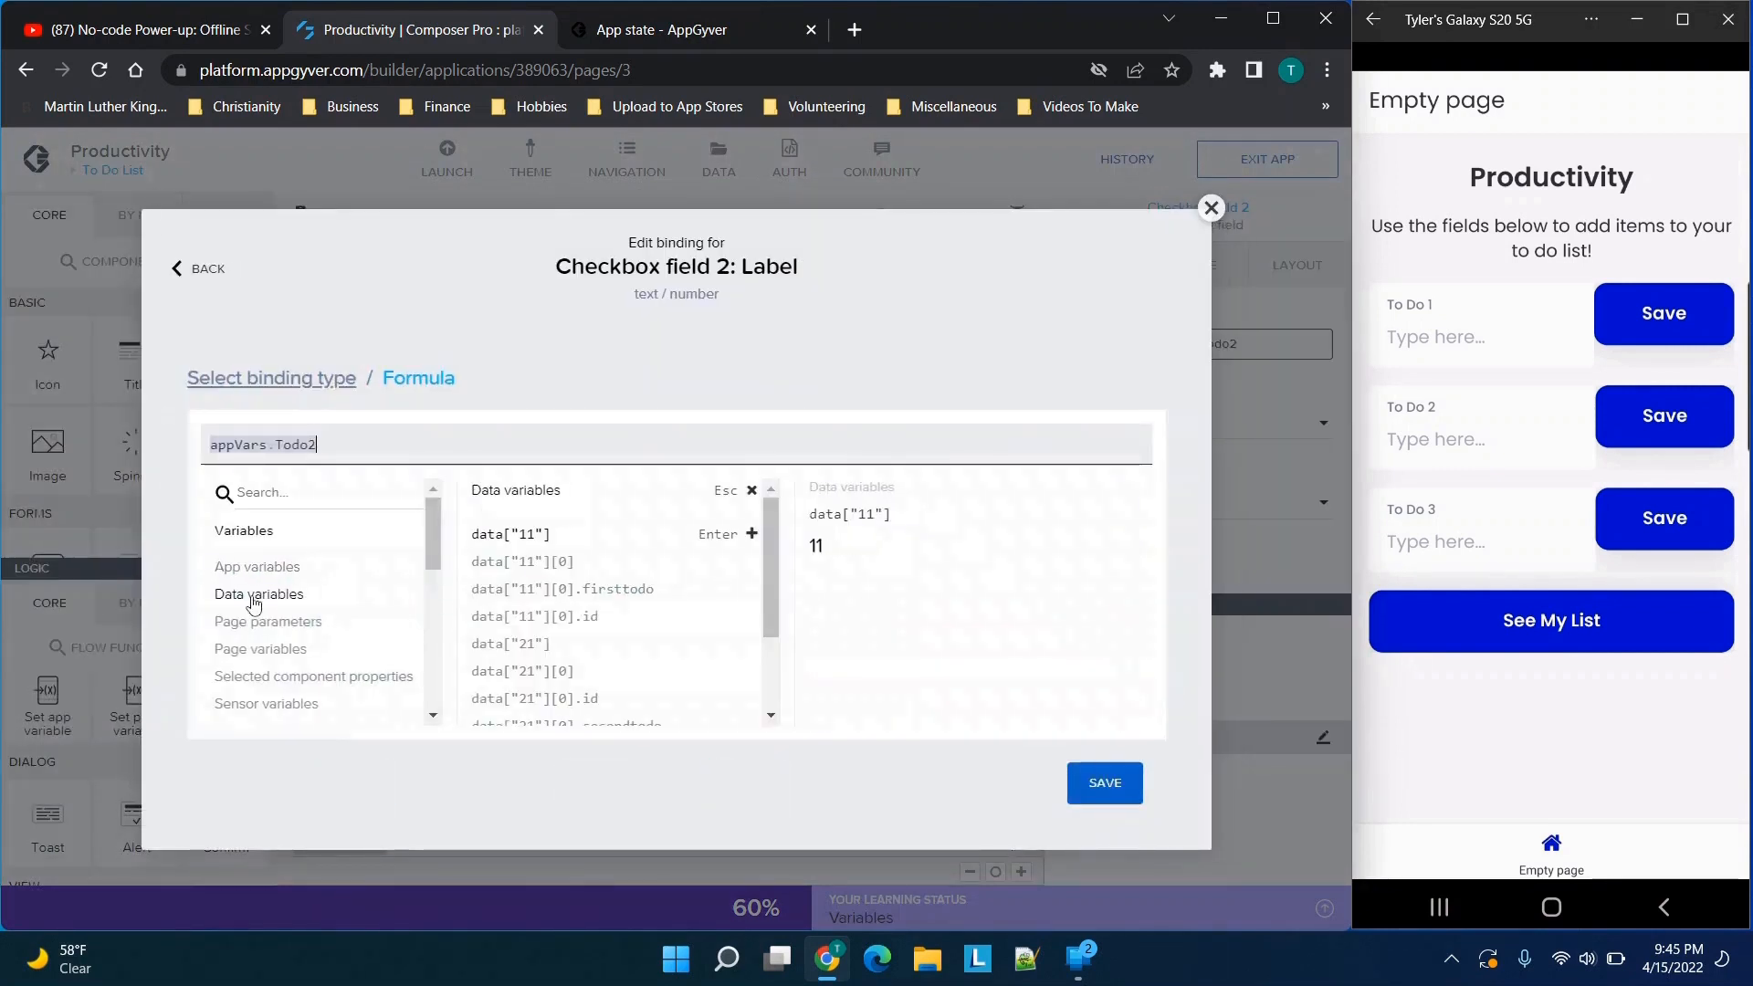
scroll(570, 696, down, 1)
click(584, 664)
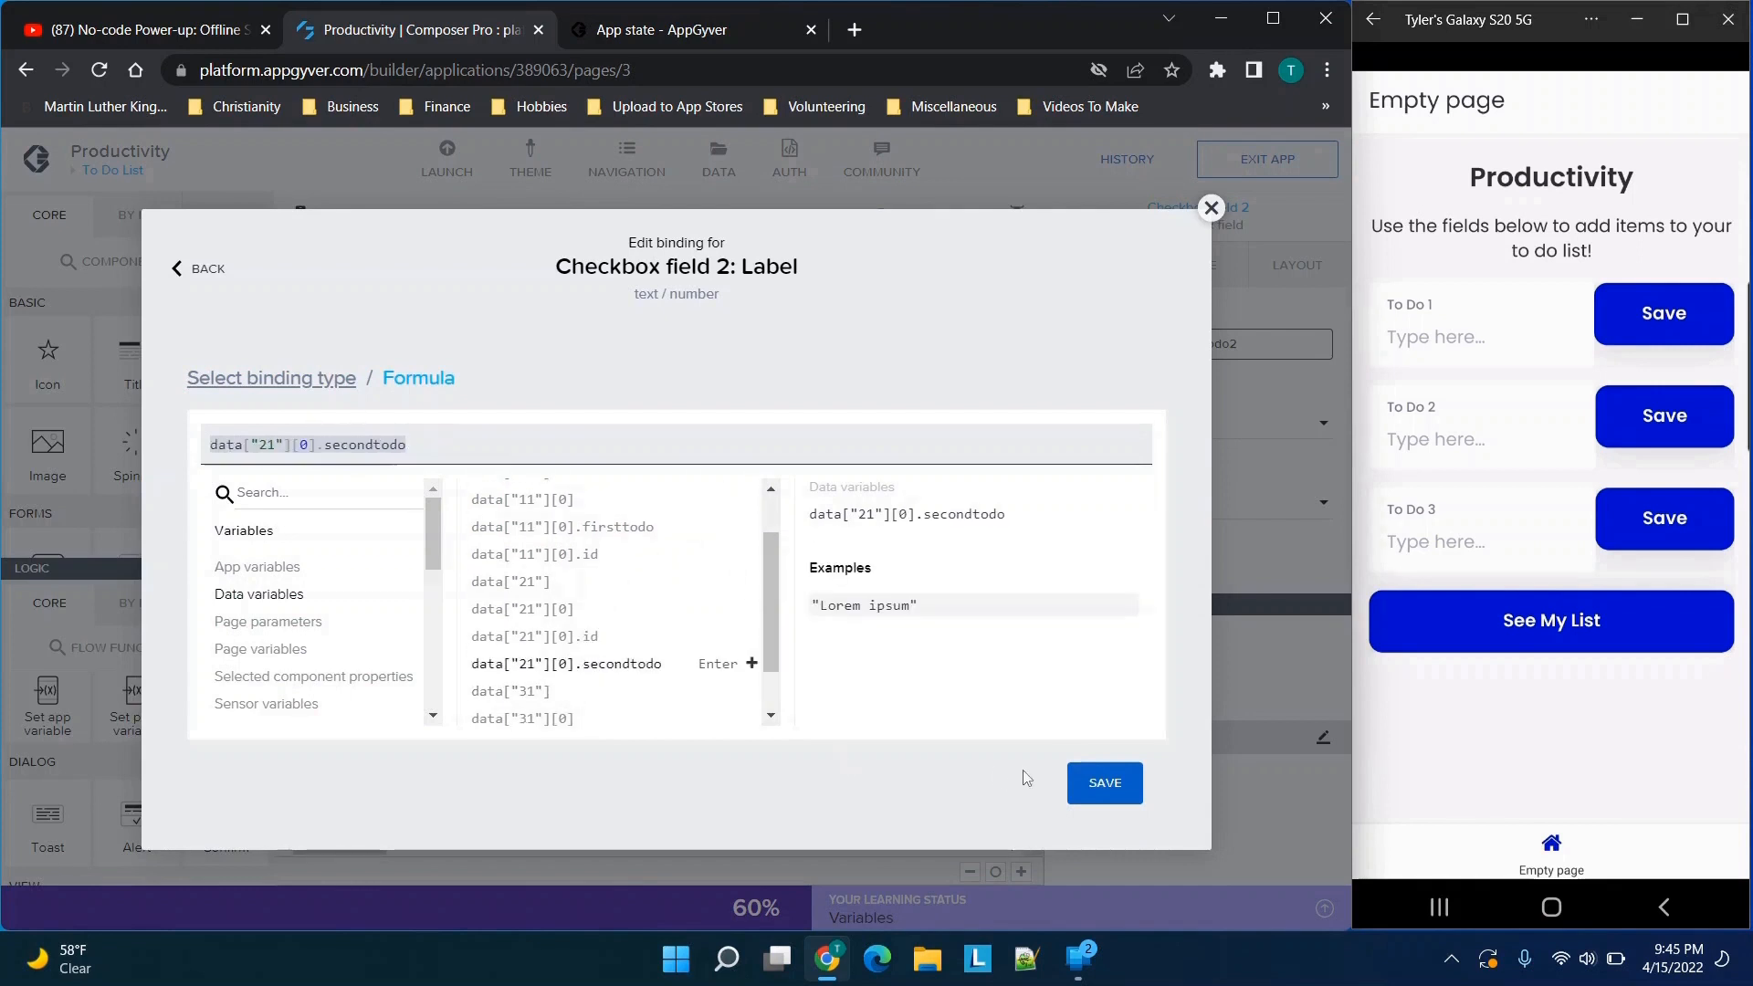
click(1104, 782)
click(1105, 783)
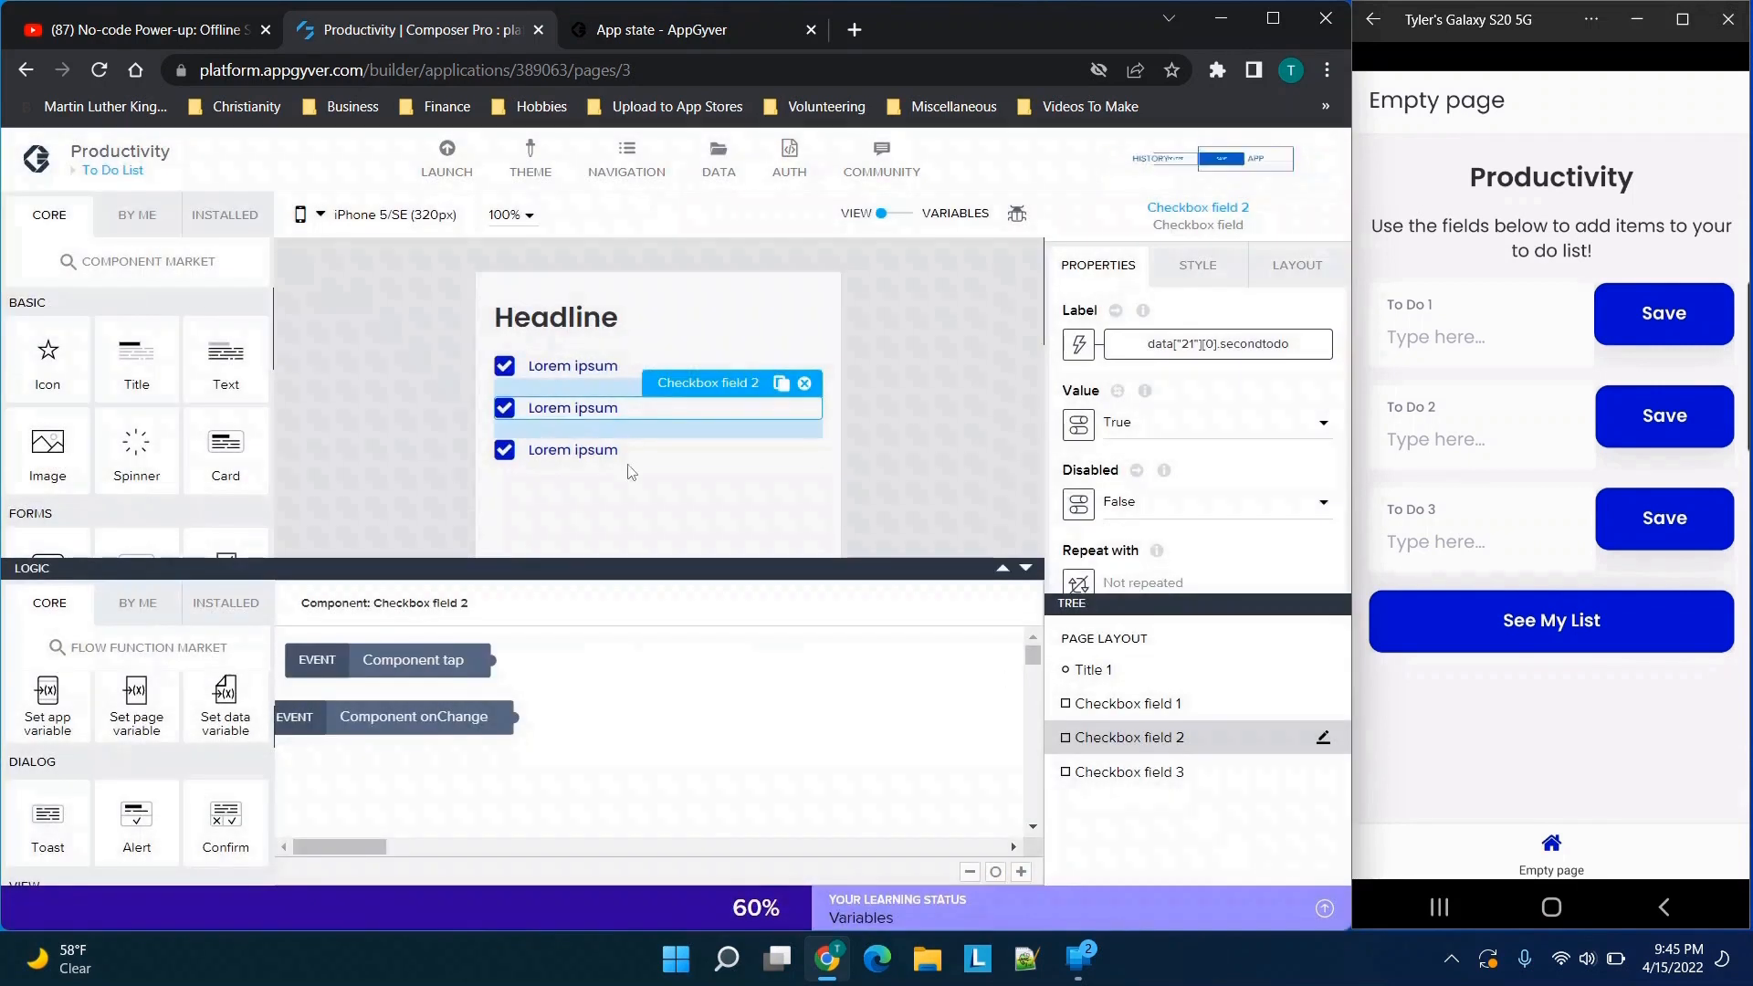
Review the first checkbox field's label formula against the data variables and save it as data["11"][0].firsttodo
click(591, 368)
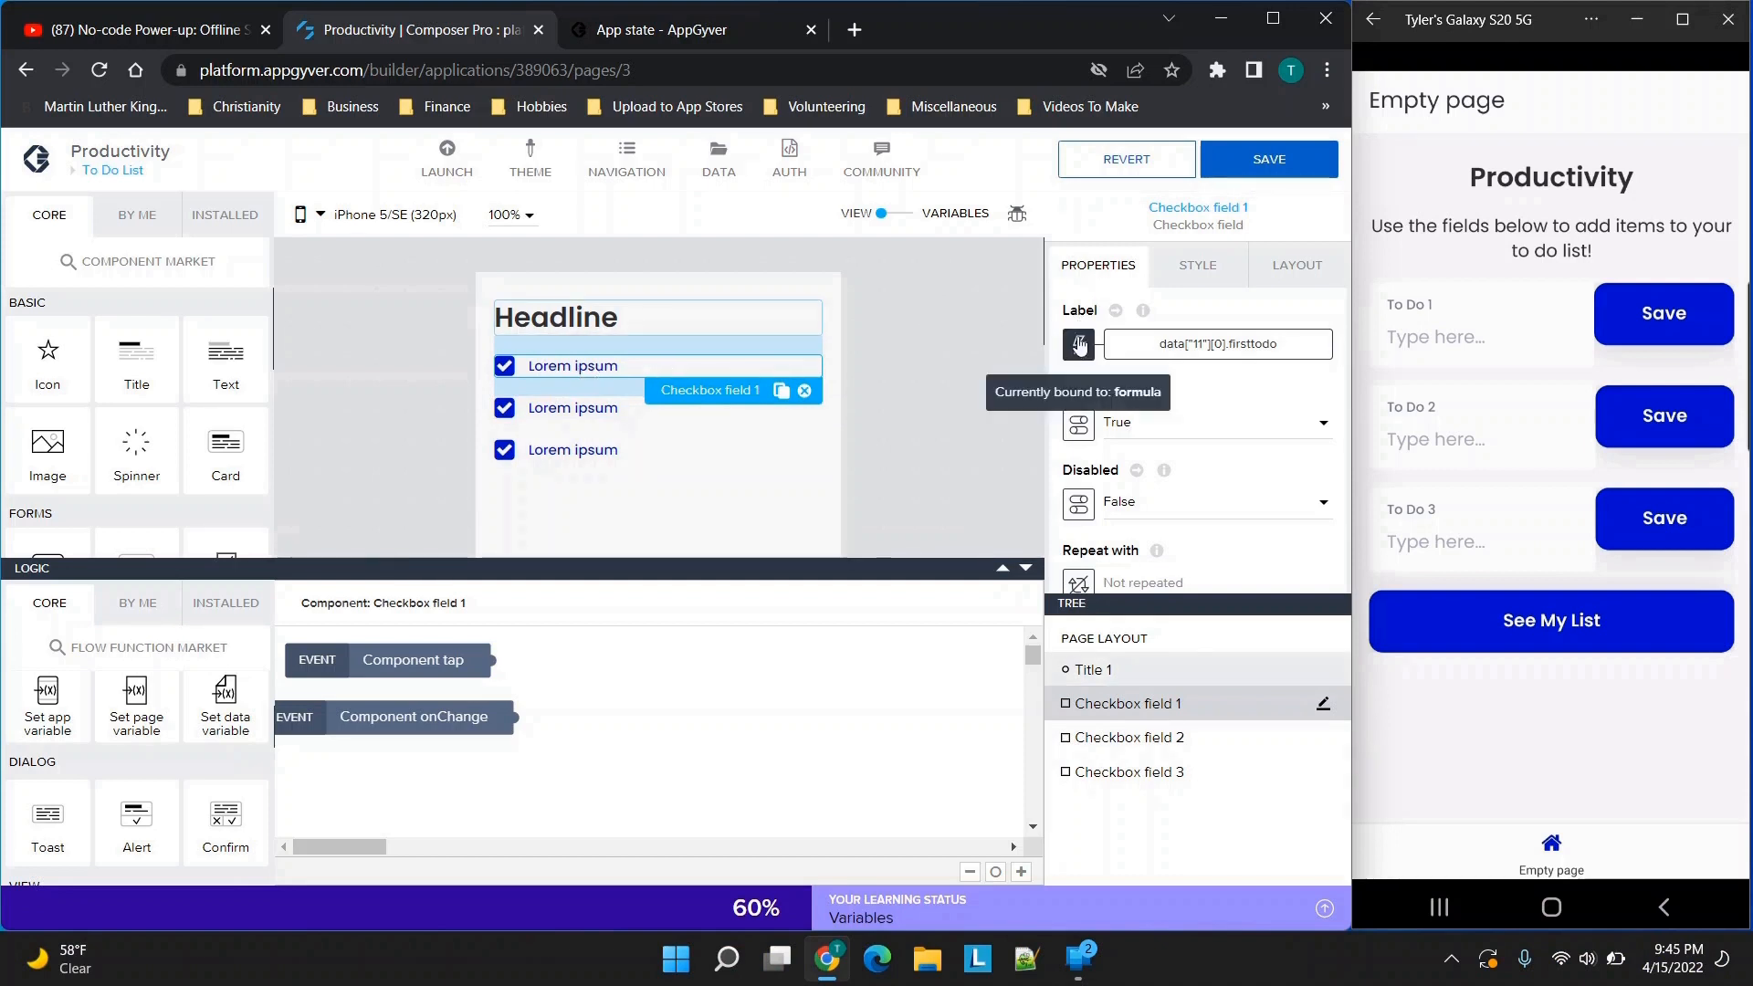
click(1201, 347)
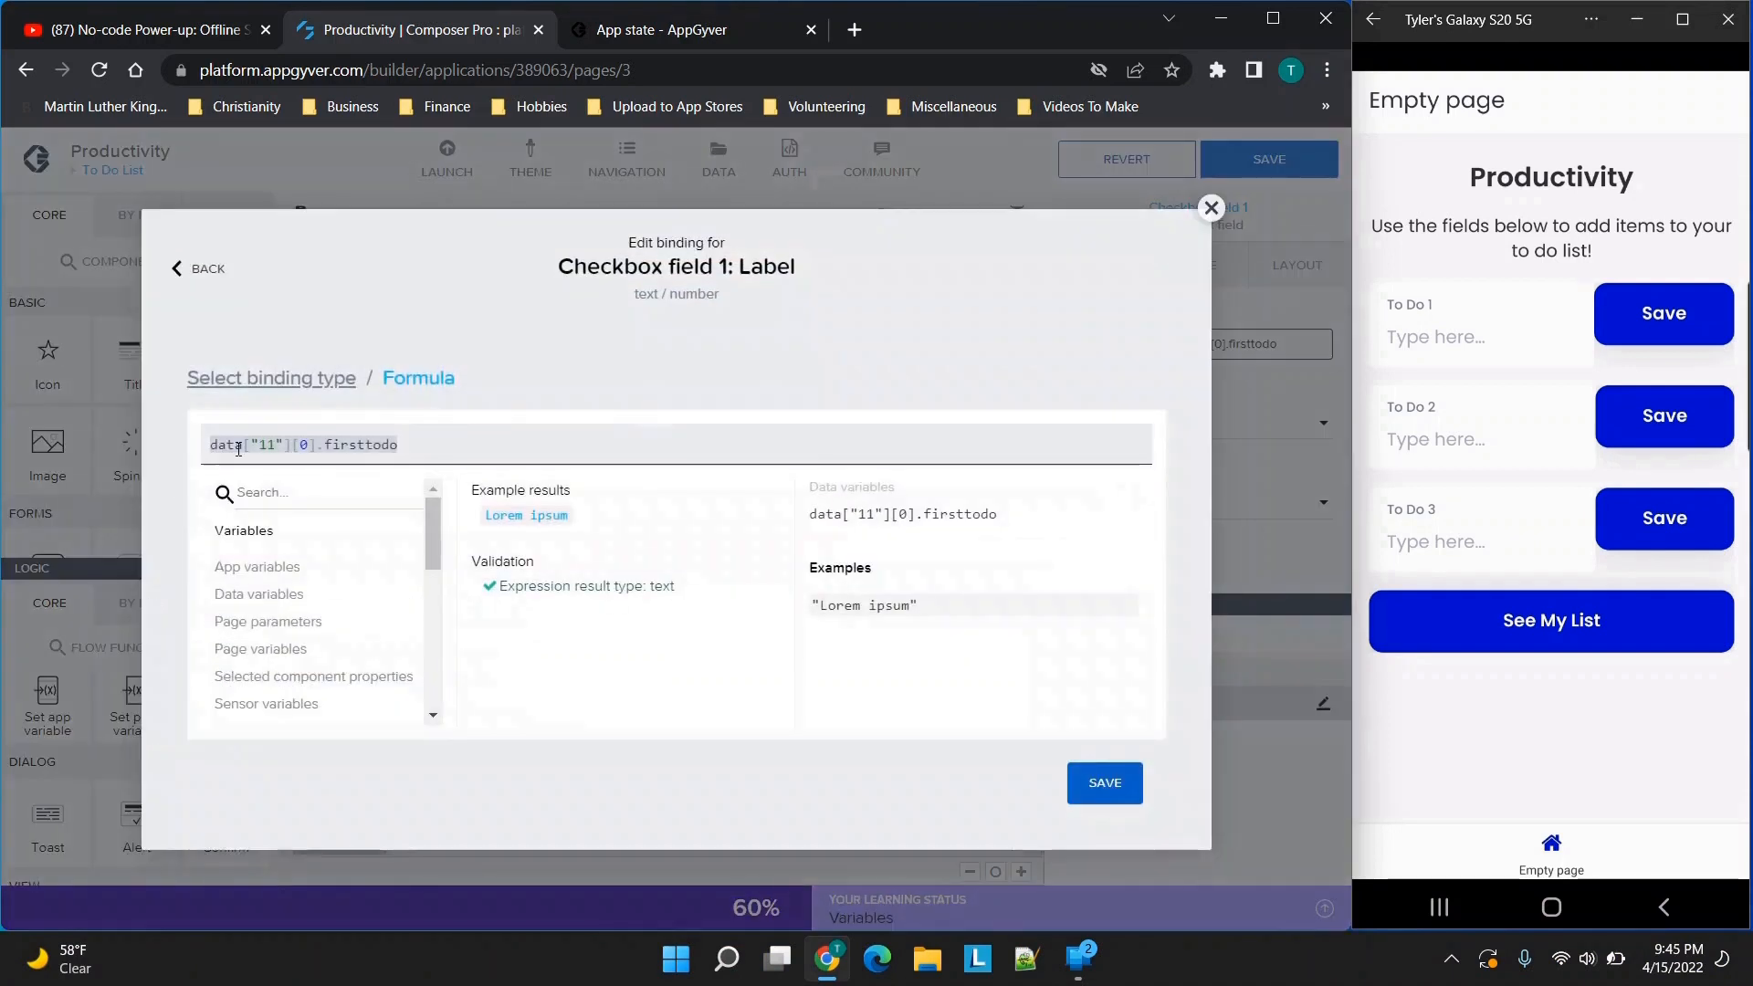
double_click(355, 447)
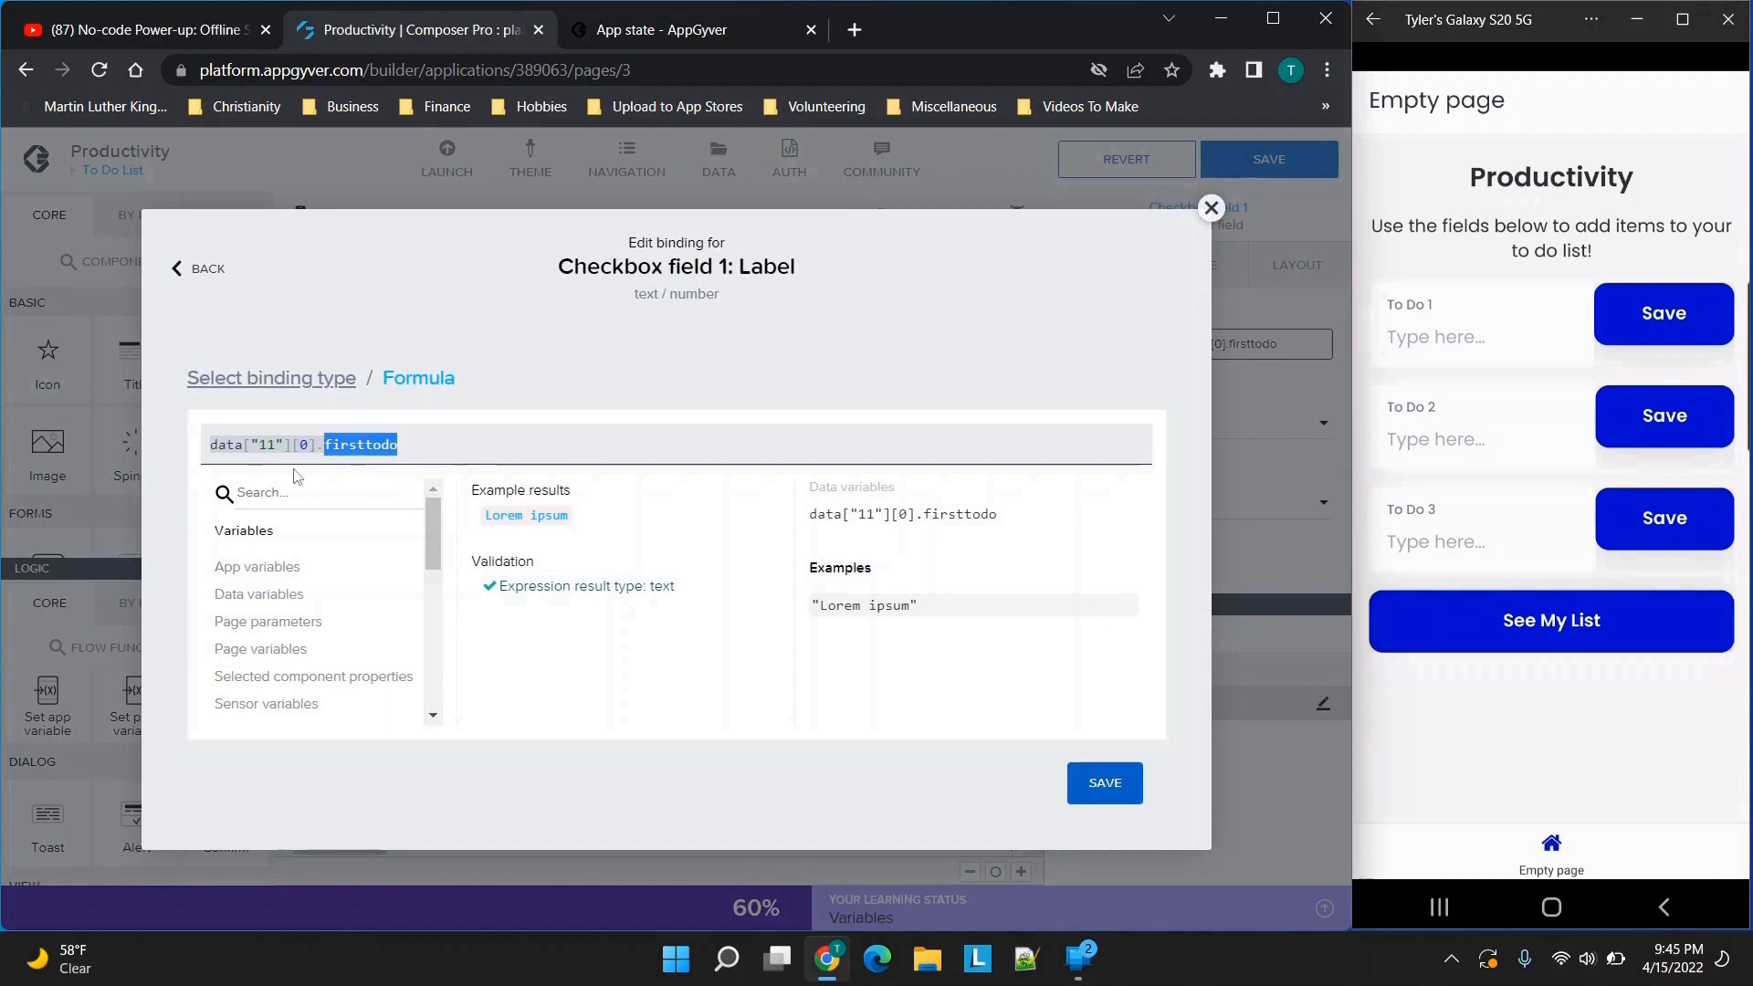
click(274, 595)
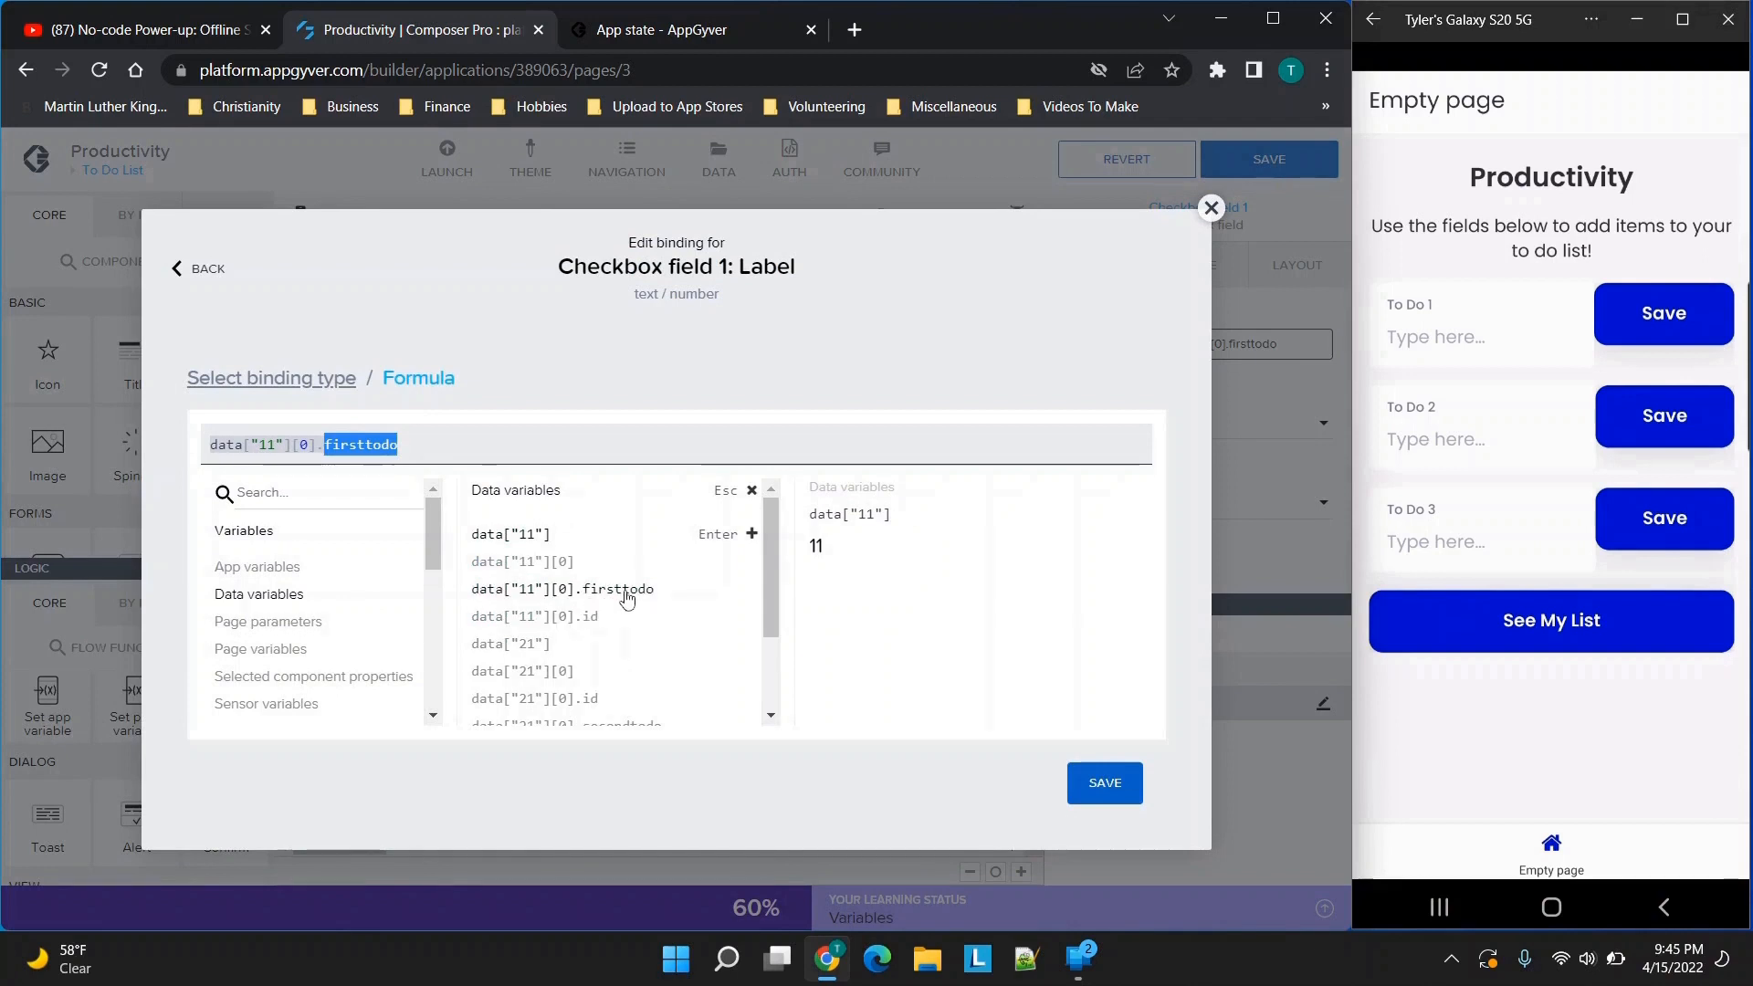
click(1105, 782)
click(1103, 778)
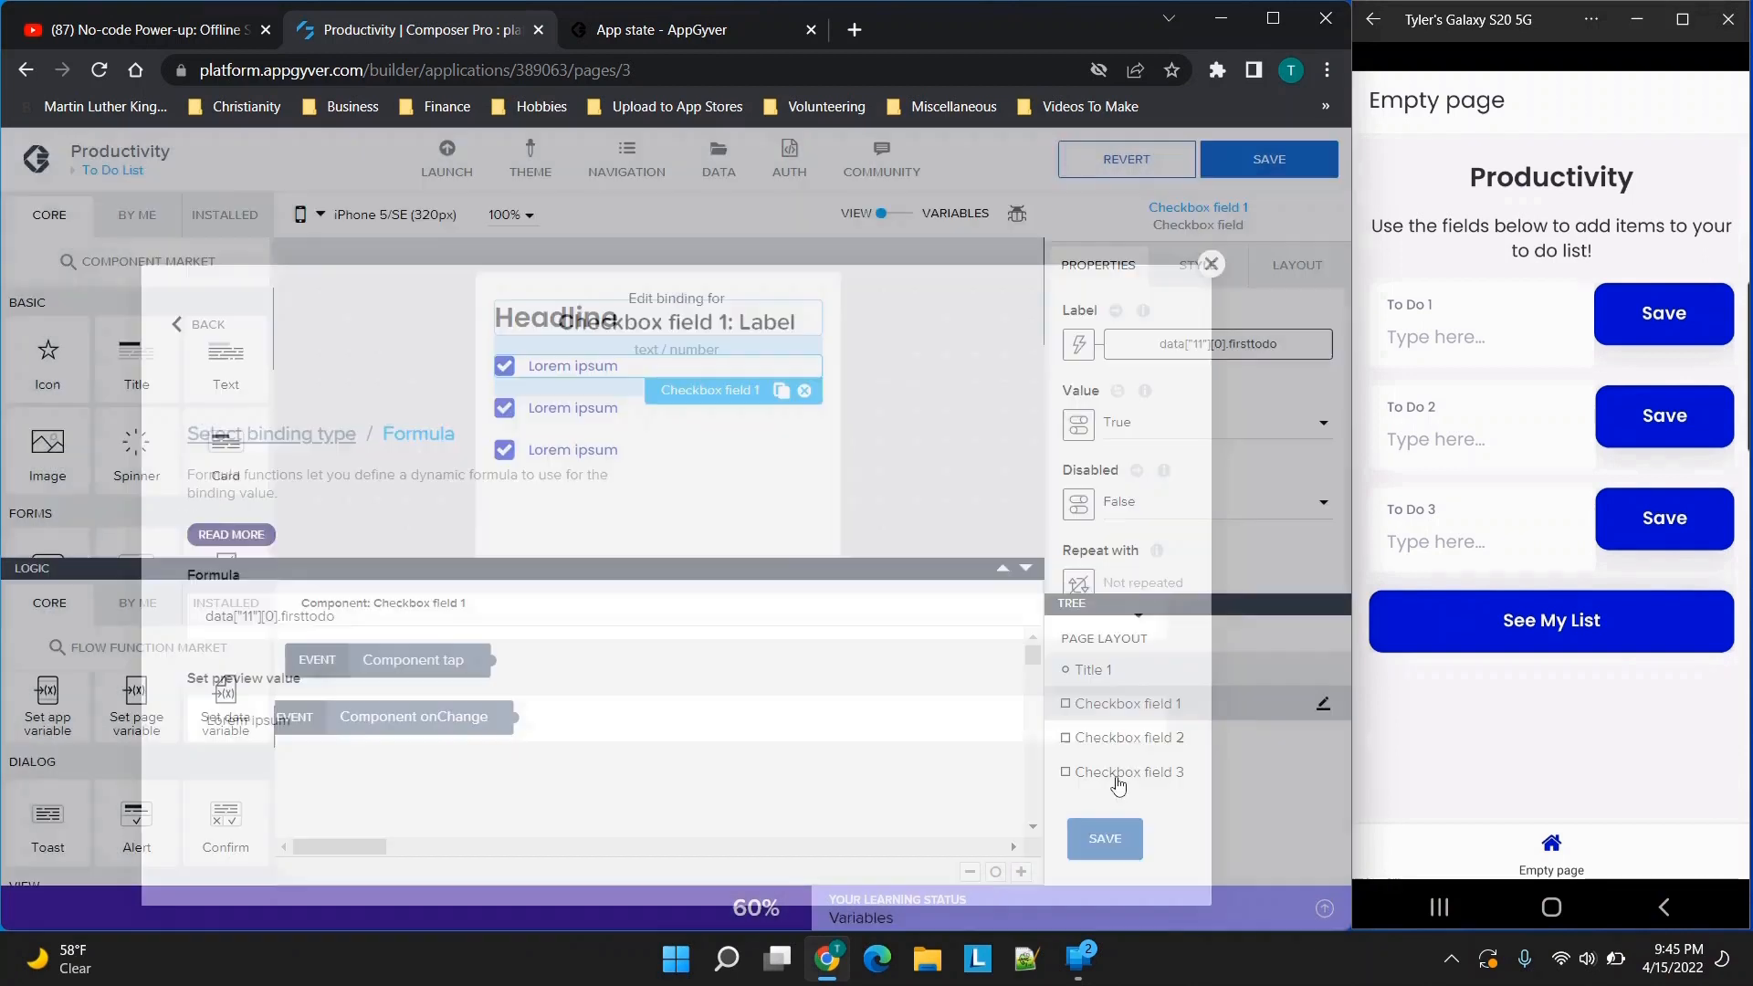
Check the label formulas of the second and third checkbox fields and save the app
click(649, 416)
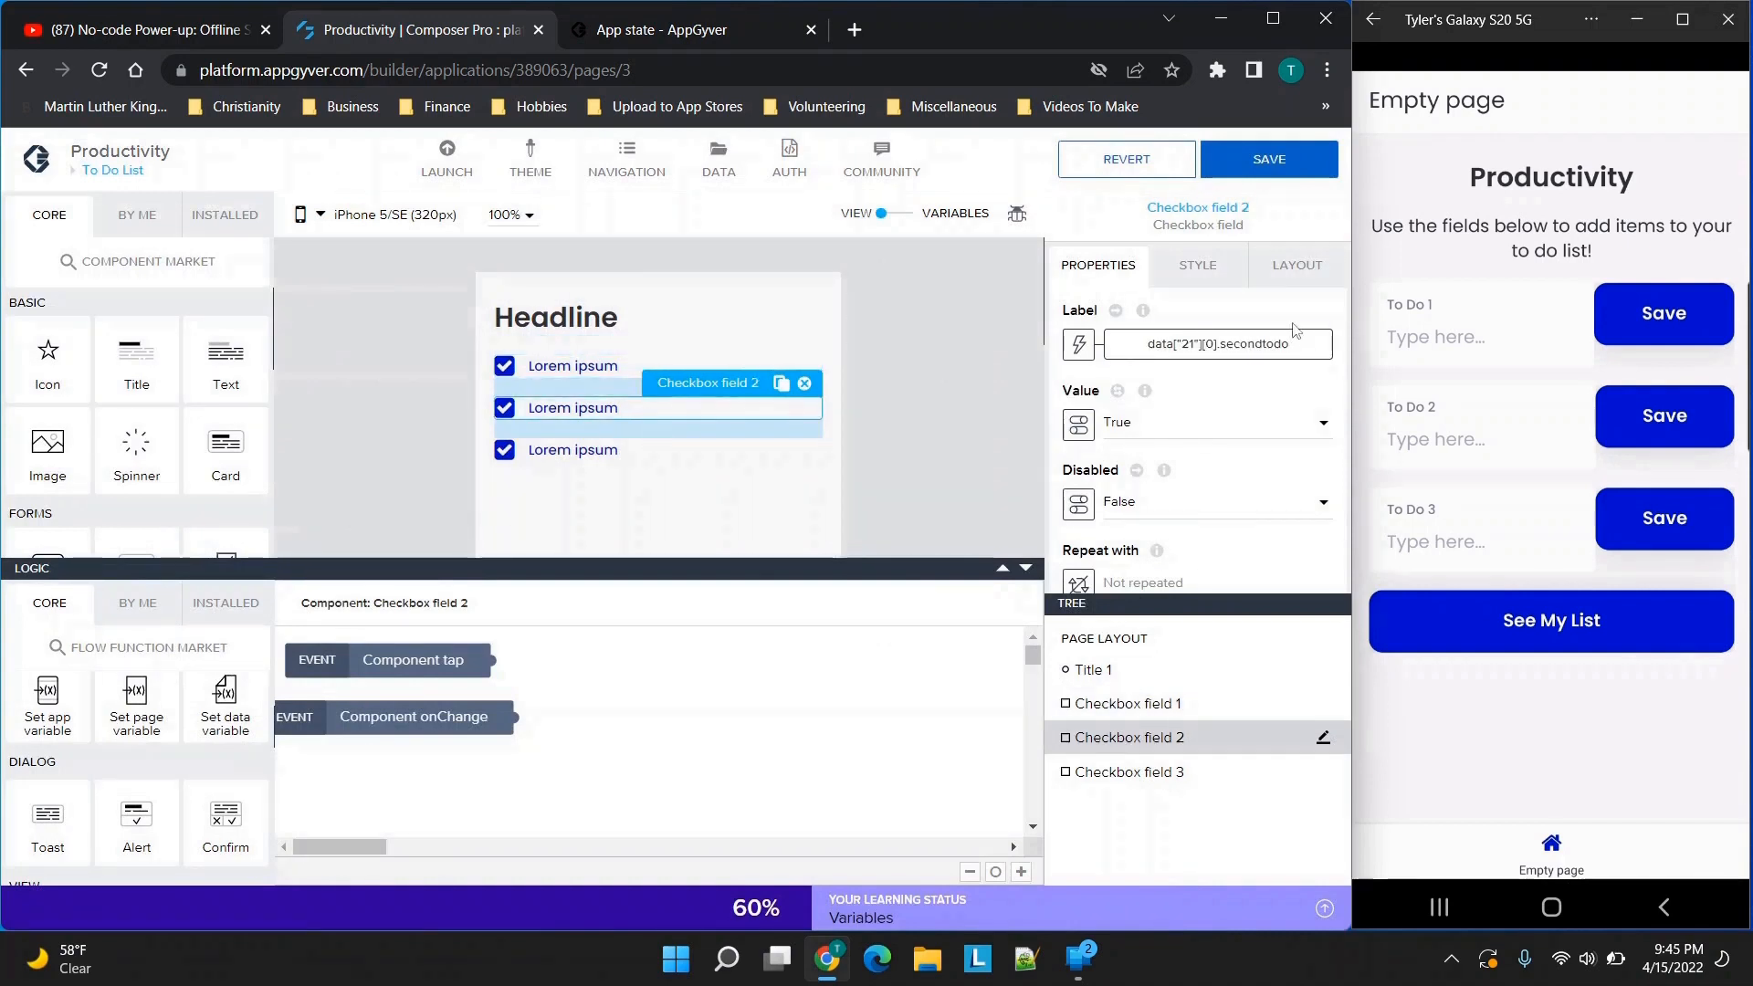
click(598, 480)
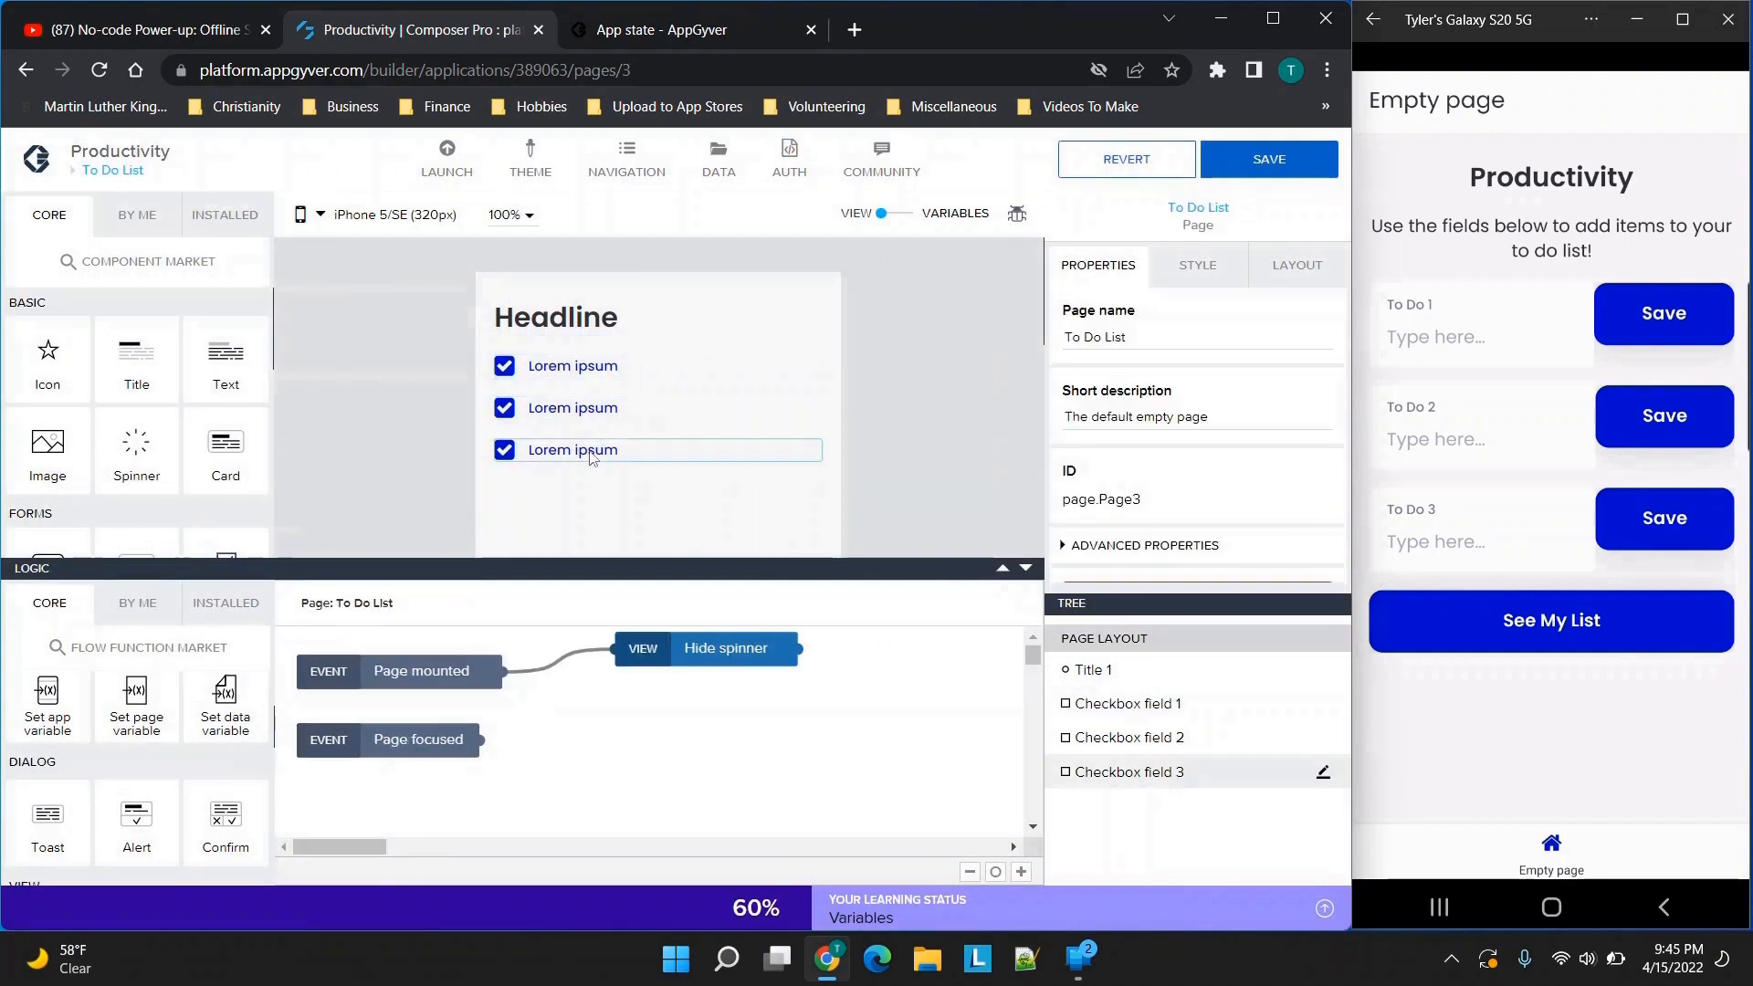
click(591, 455)
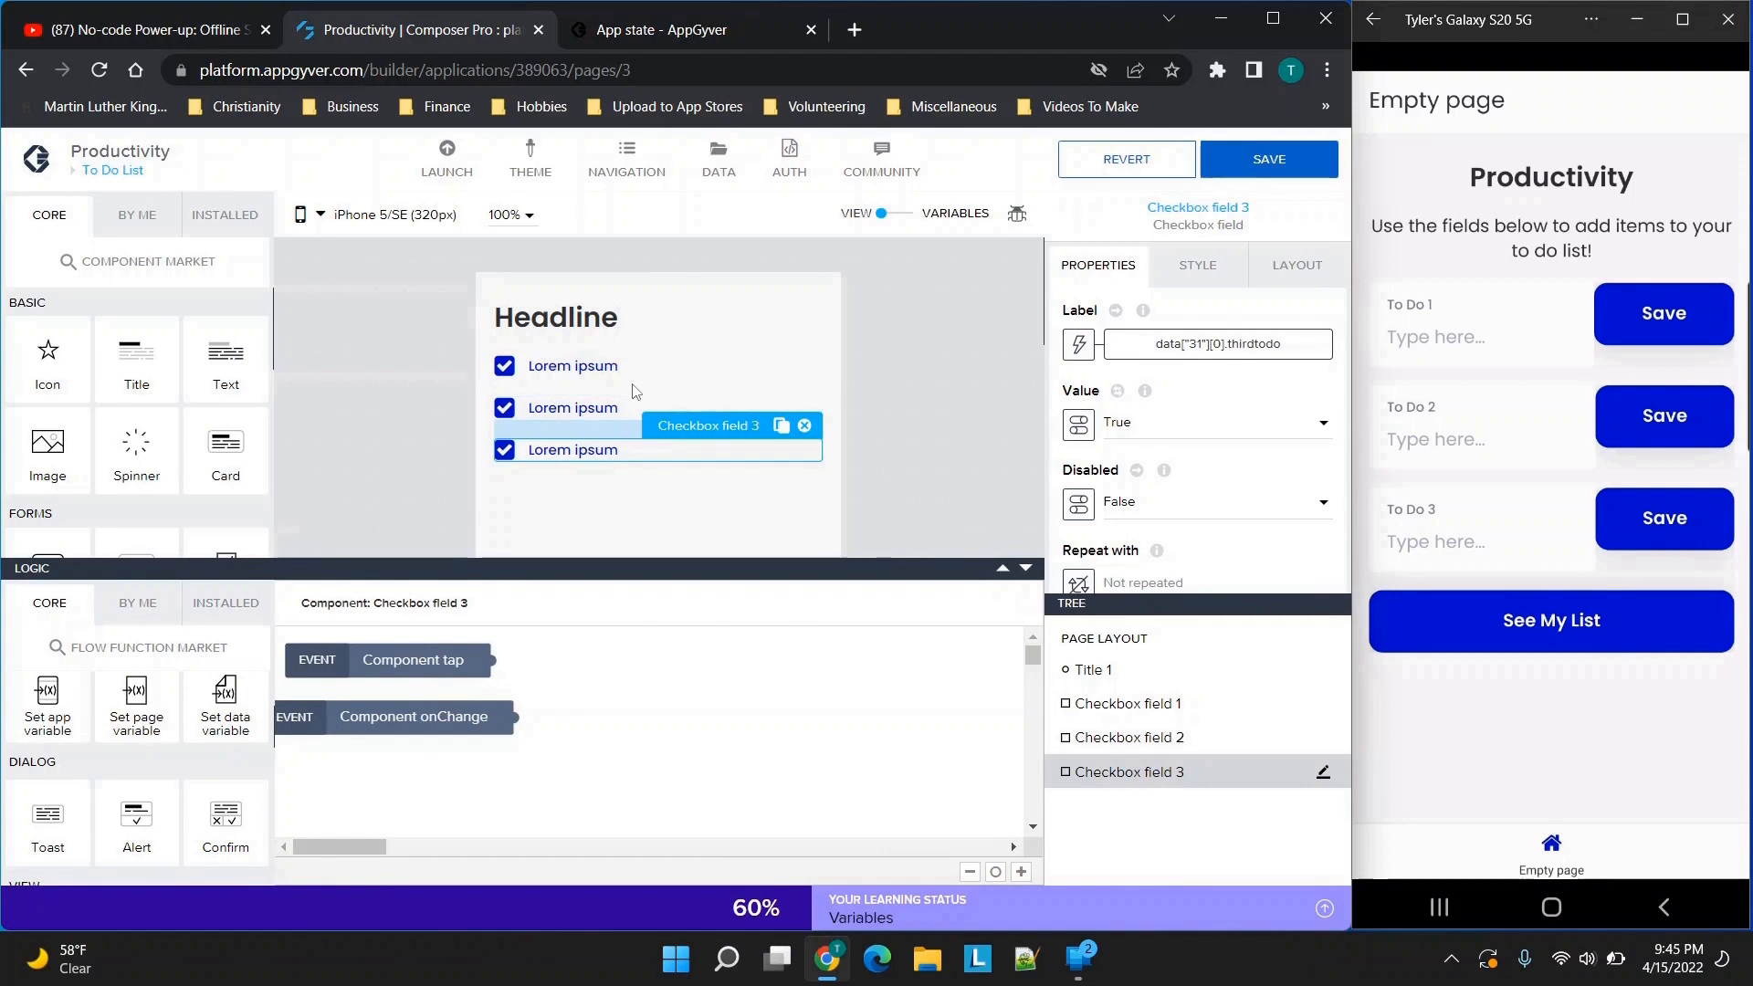
click(1285, 183)
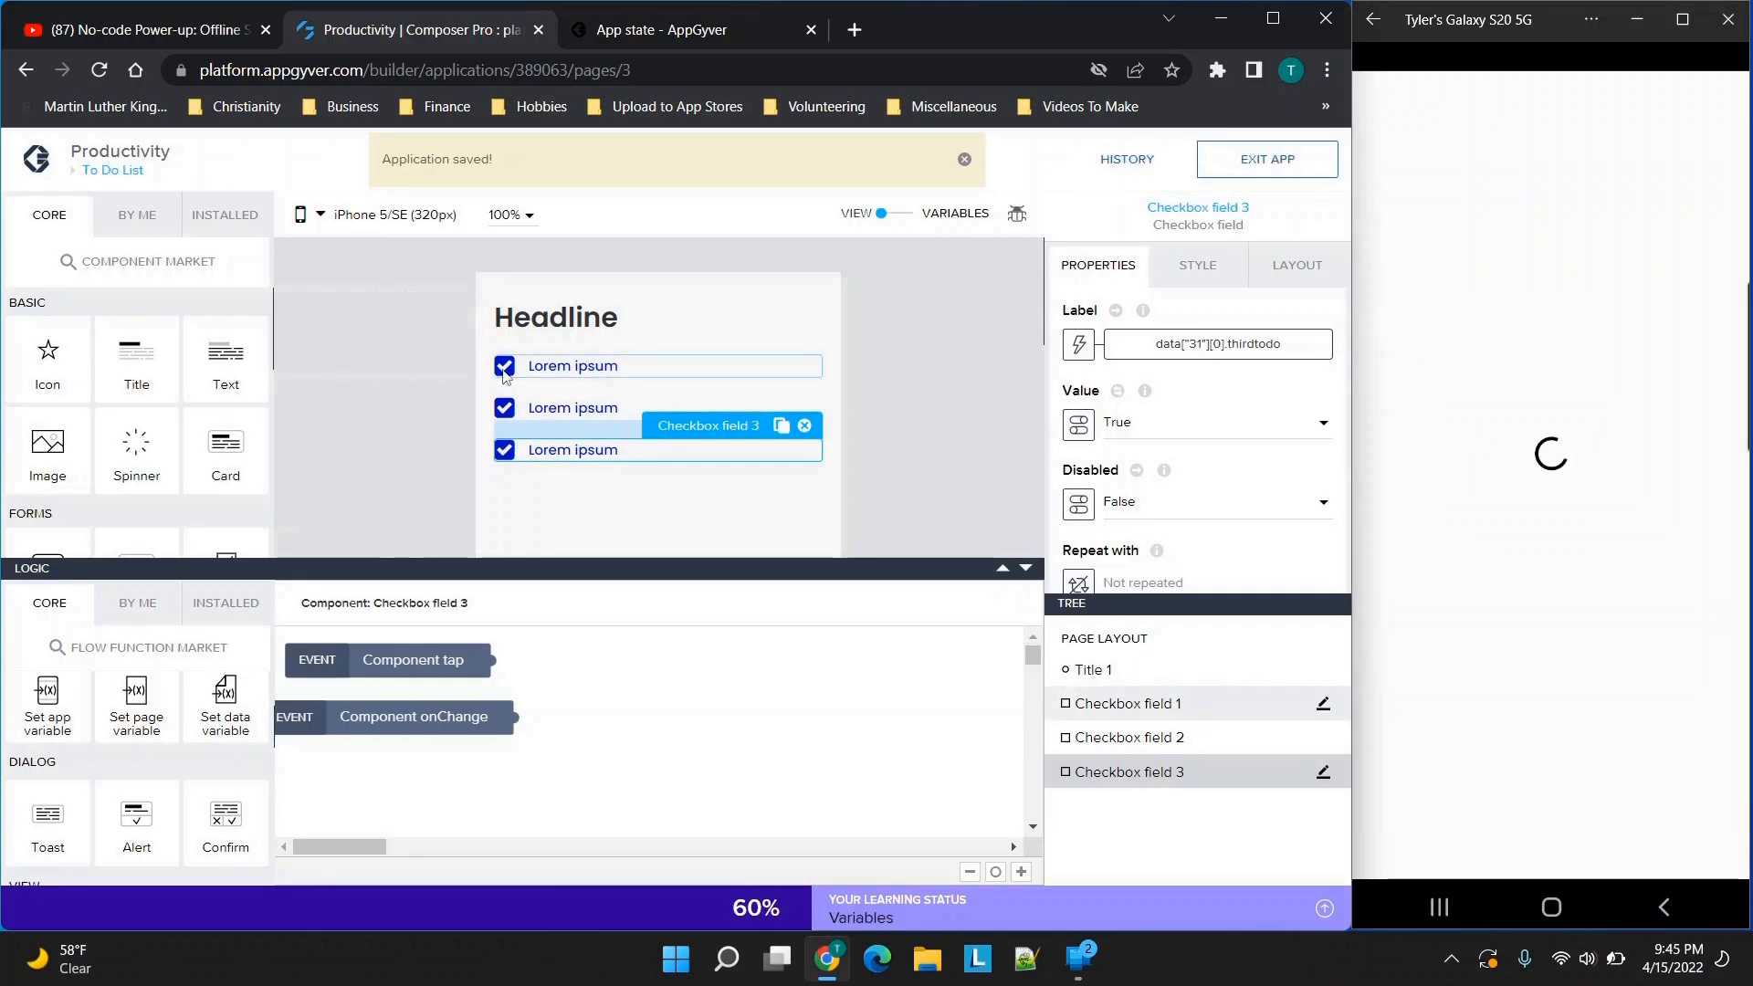
Examine the properties of the three checkbox fields, including the Value and Disabled options of the first one
click(505, 375)
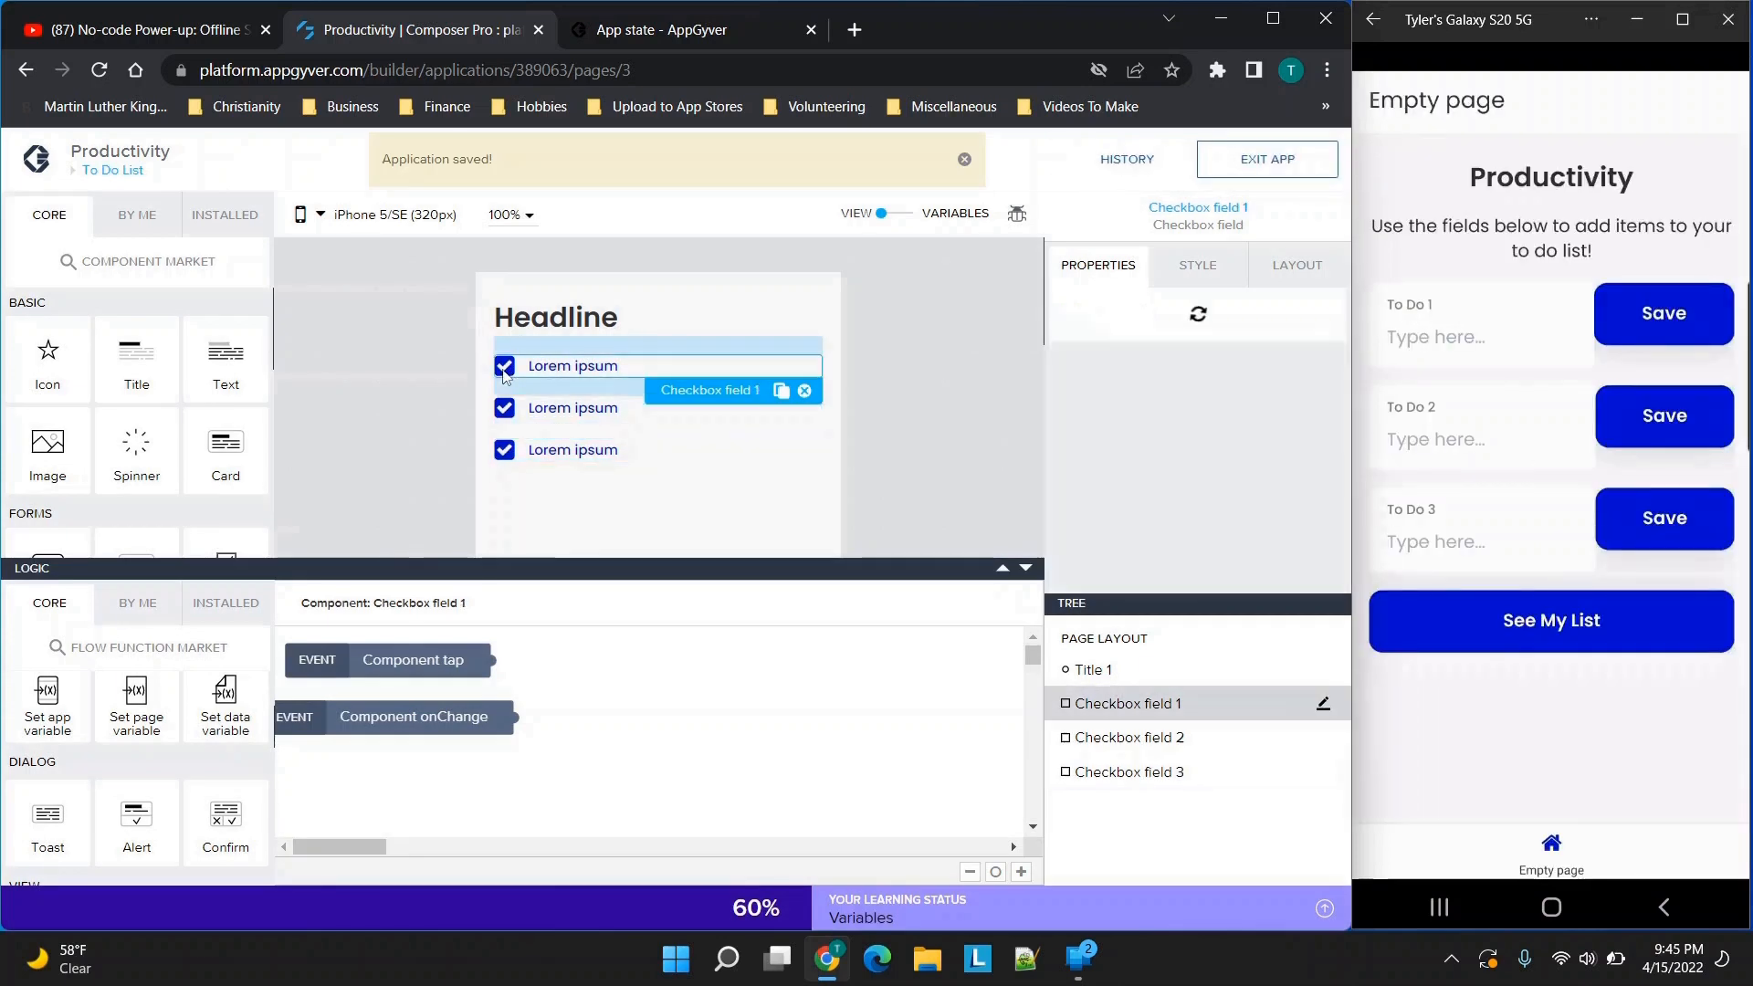
click(504, 411)
click(502, 456)
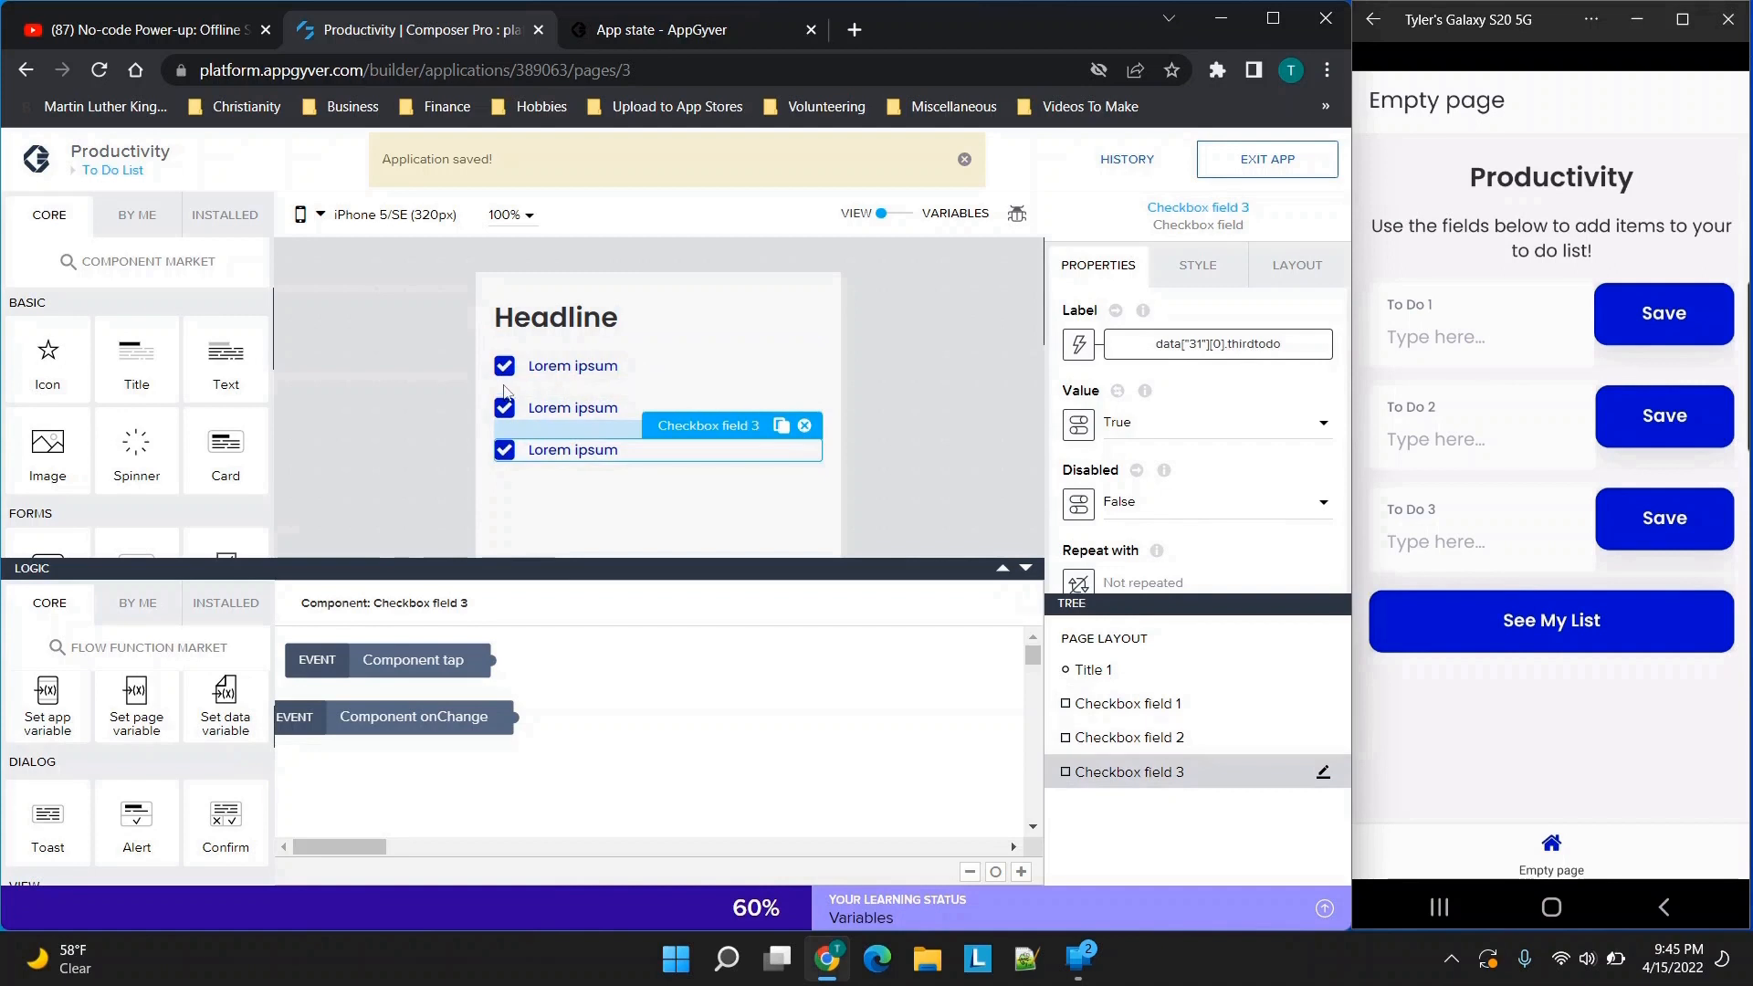
click(504, 367)
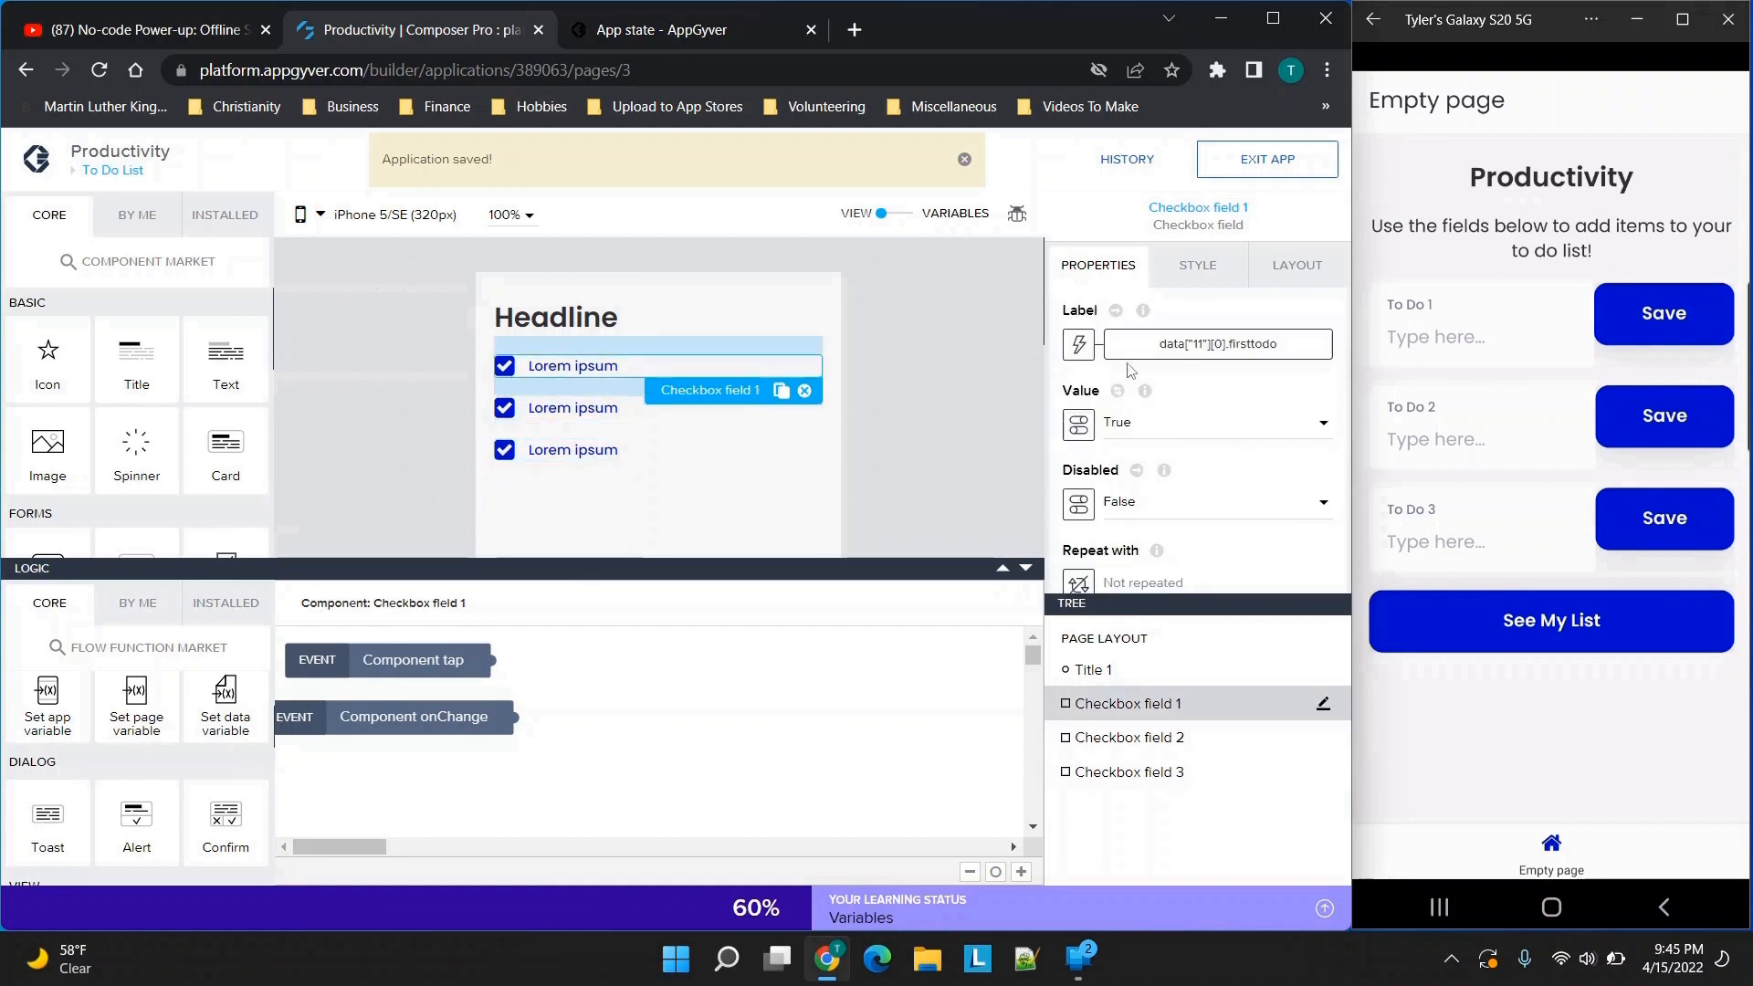
scroll(1161, 465, down, 1)
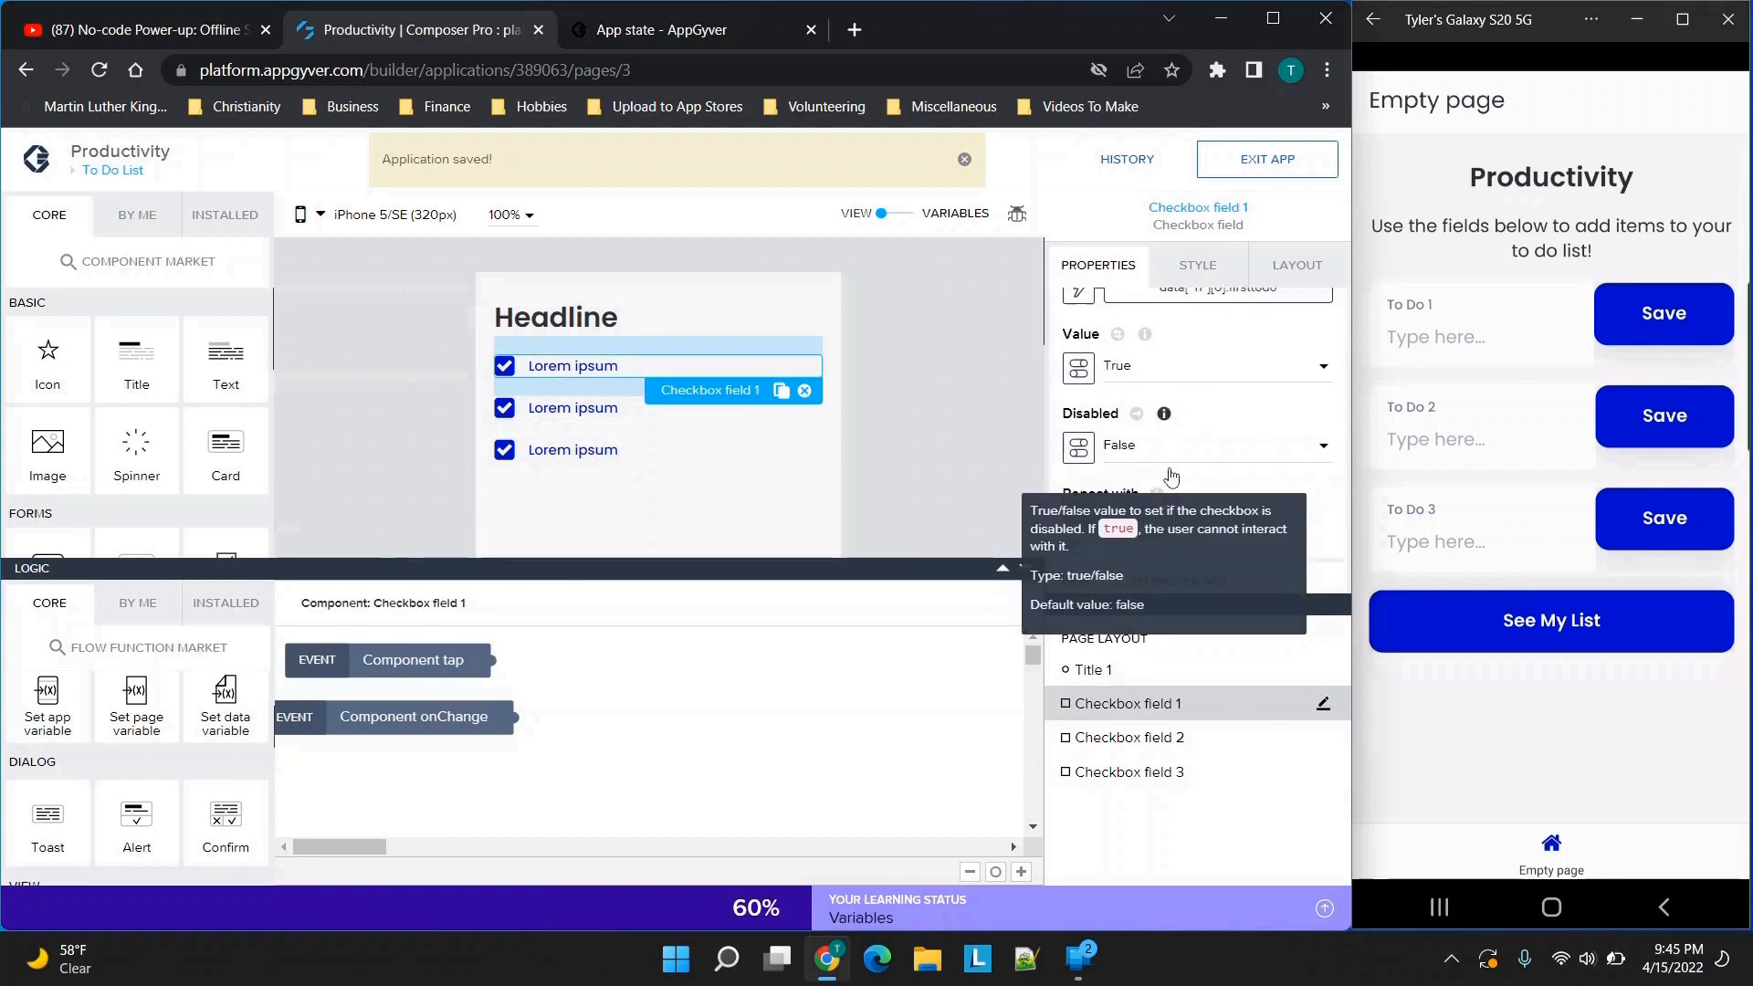
scroll(1158, 457, up, 1)
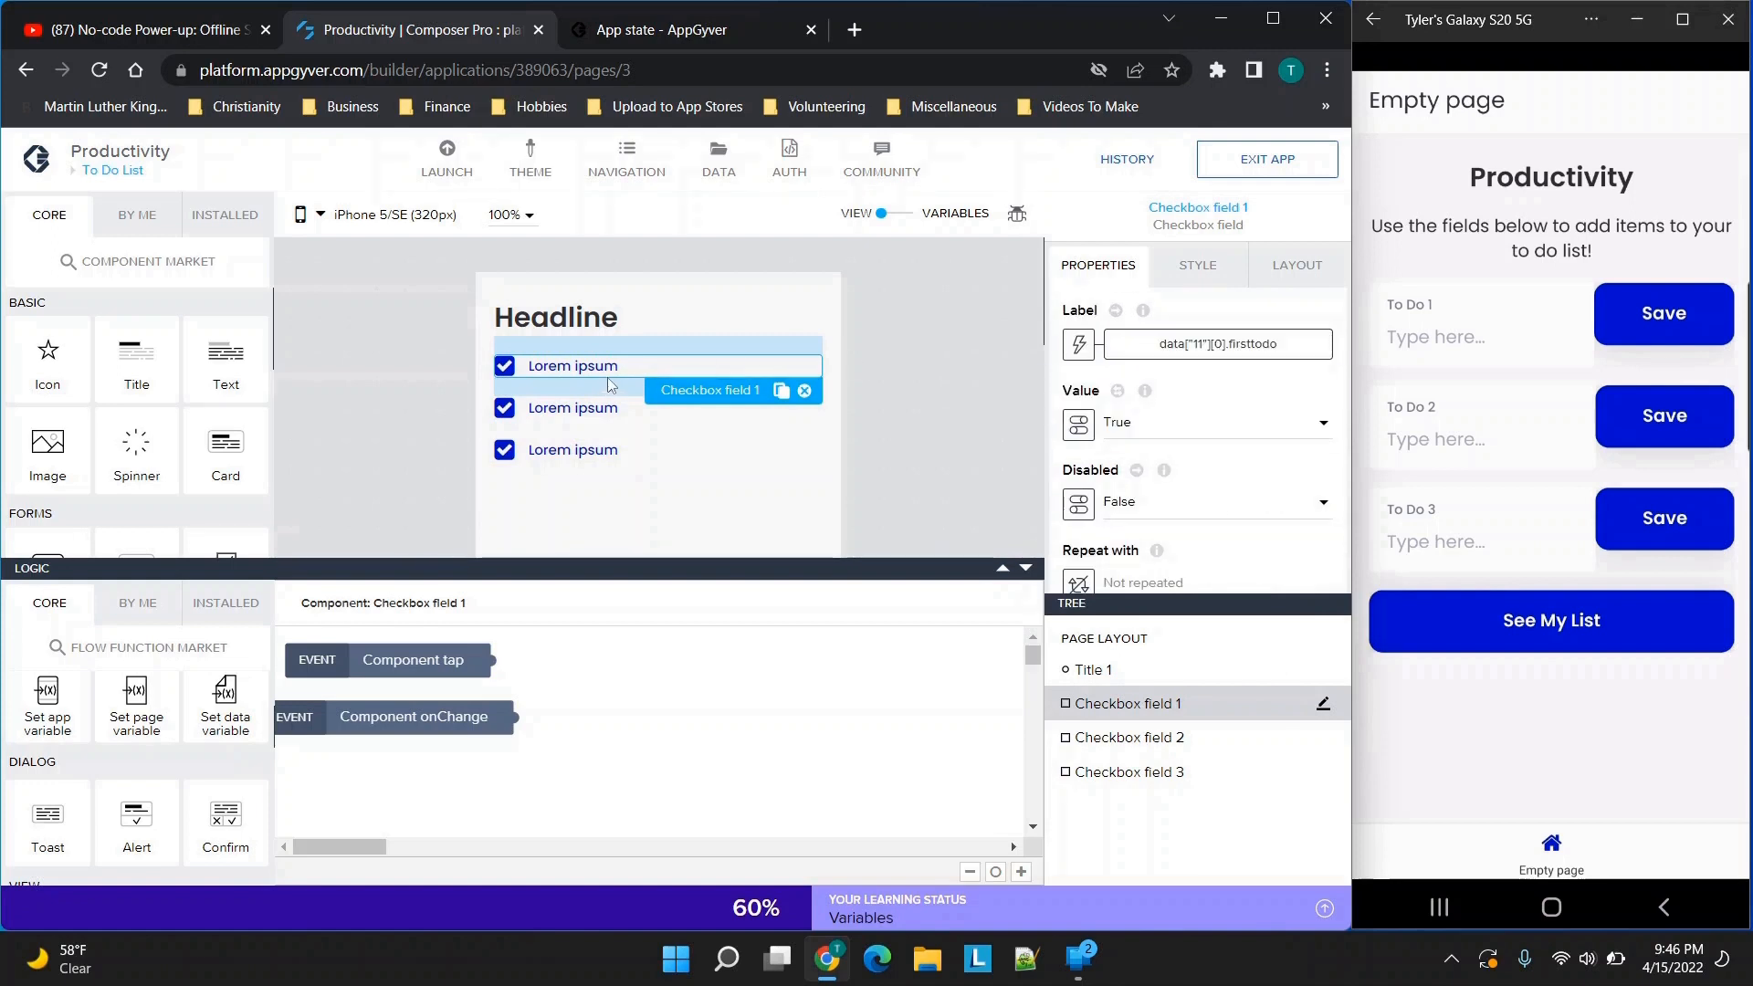
scroll(1085, 439, down, 1)
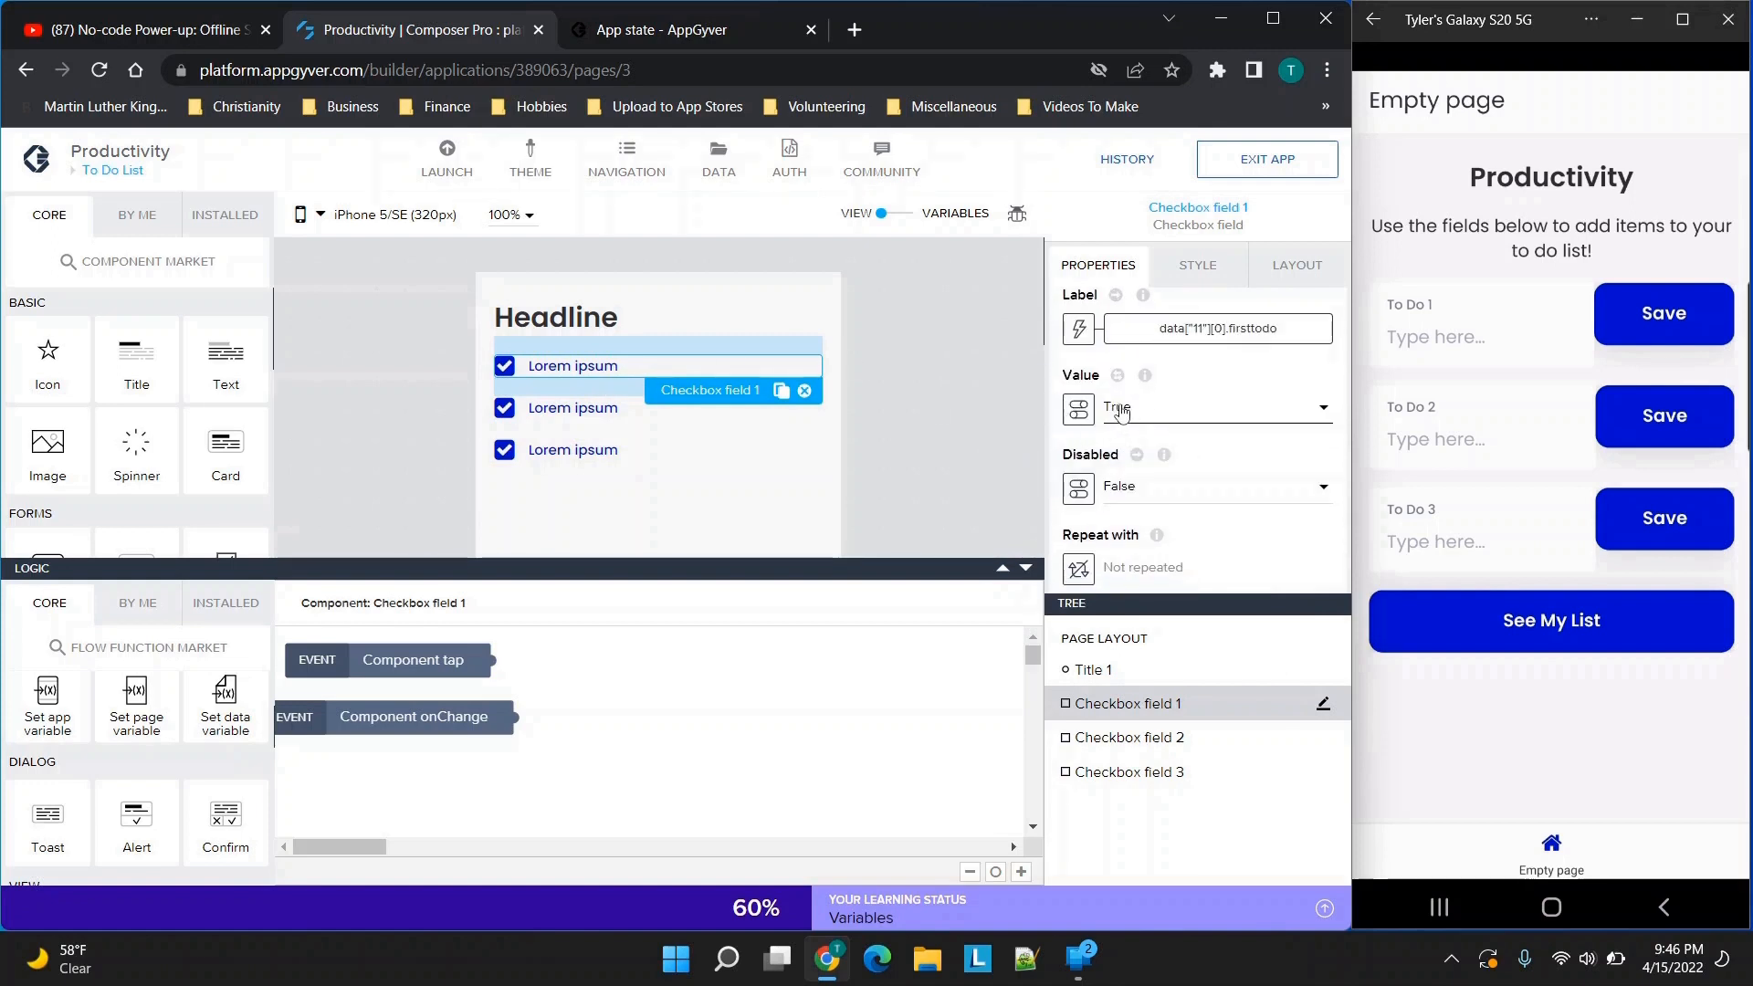
click(1126, 411)
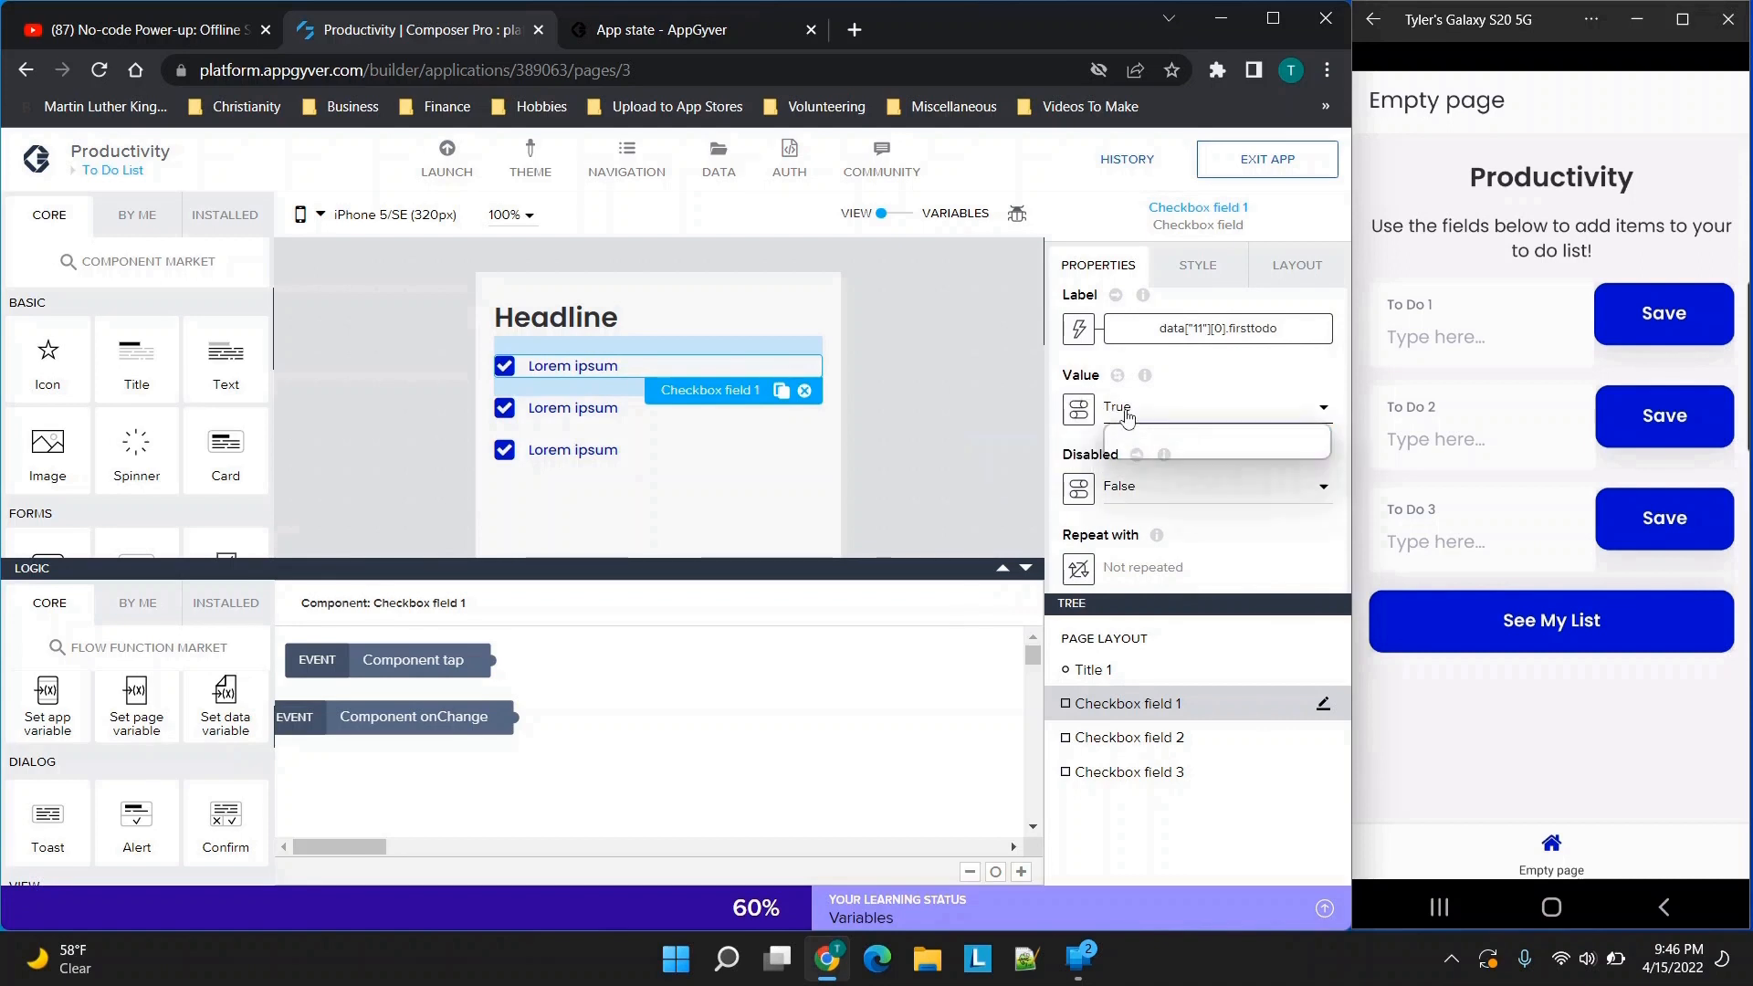
click(1138, 486)
click(1139, 485)
click(1137, 486)
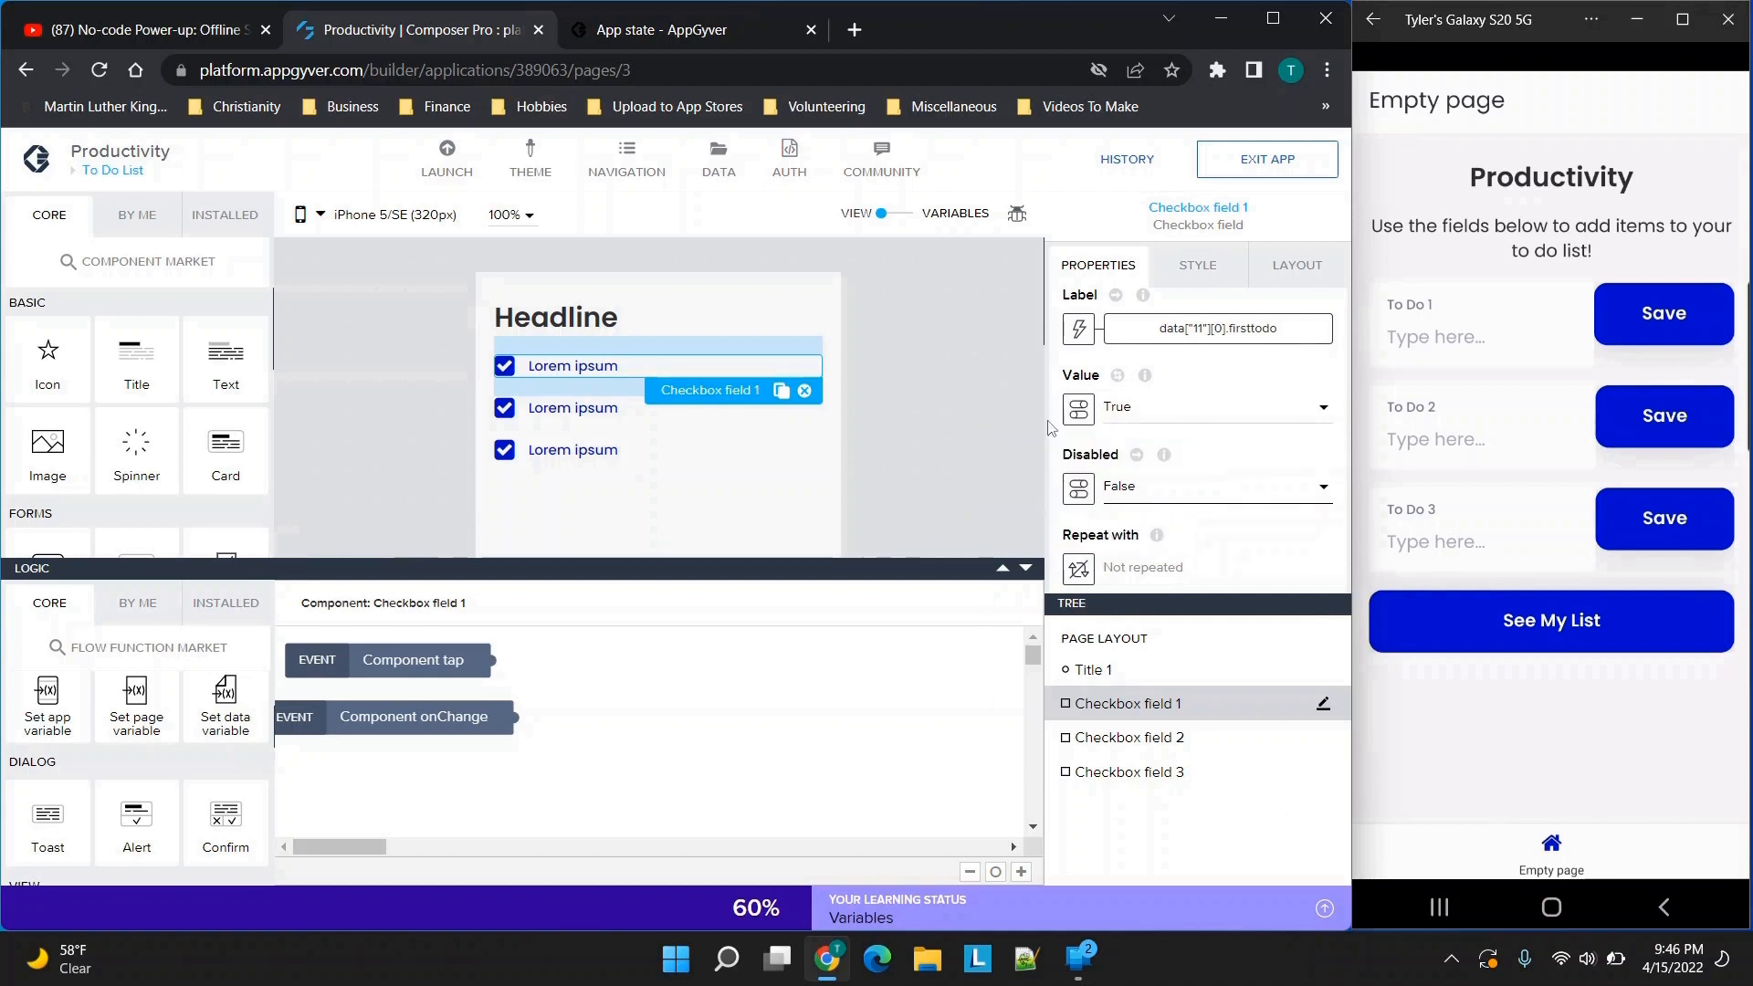
Examine which data variables are offered as a binding for the first checkbox field's value, then close the binding editor
click(1078, 410)
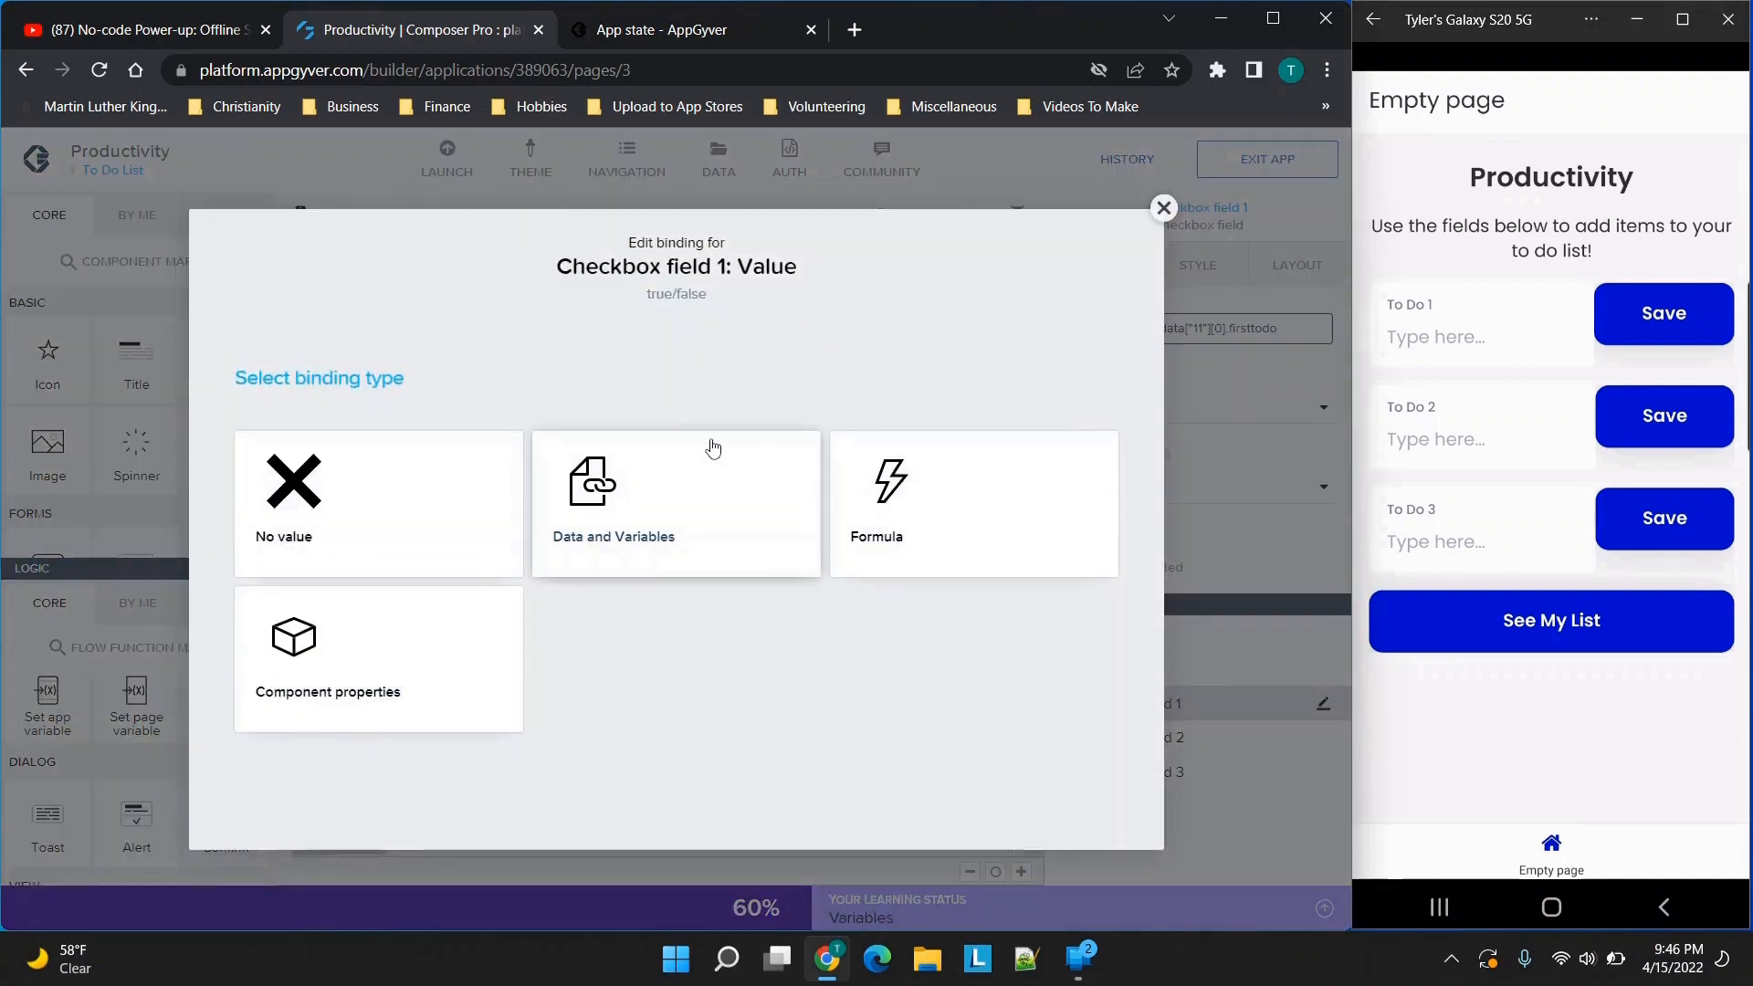
click(646, 503)
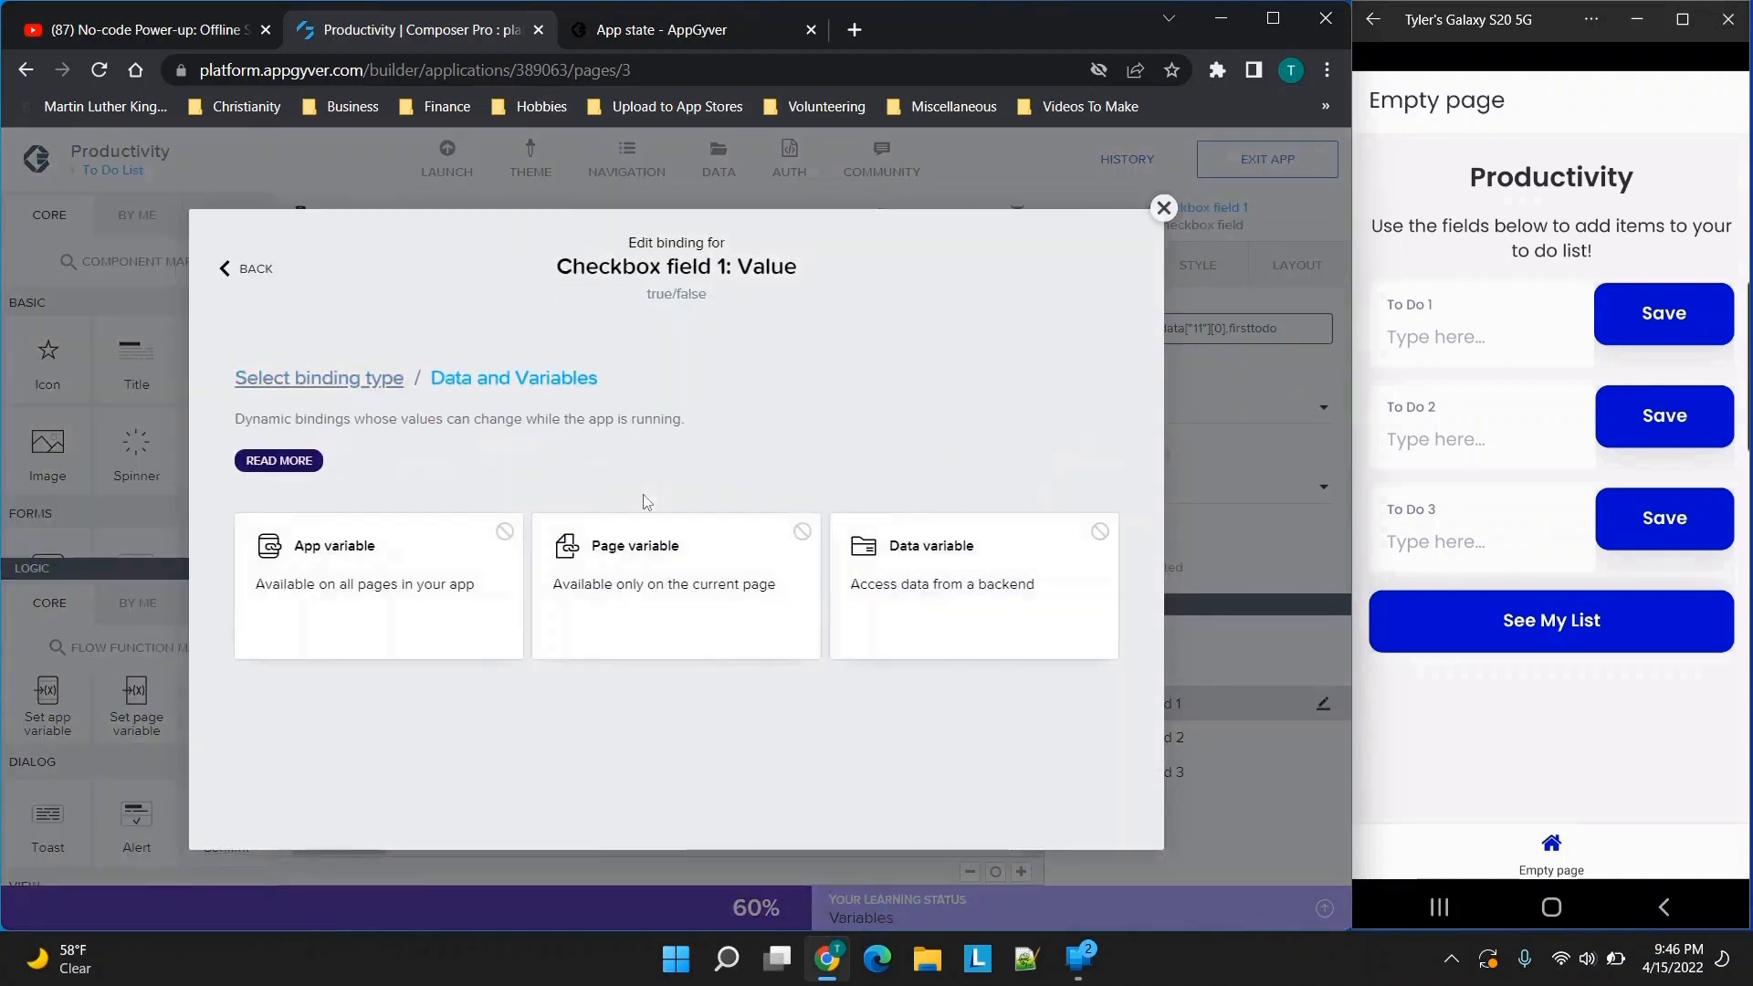
click(920, 586)
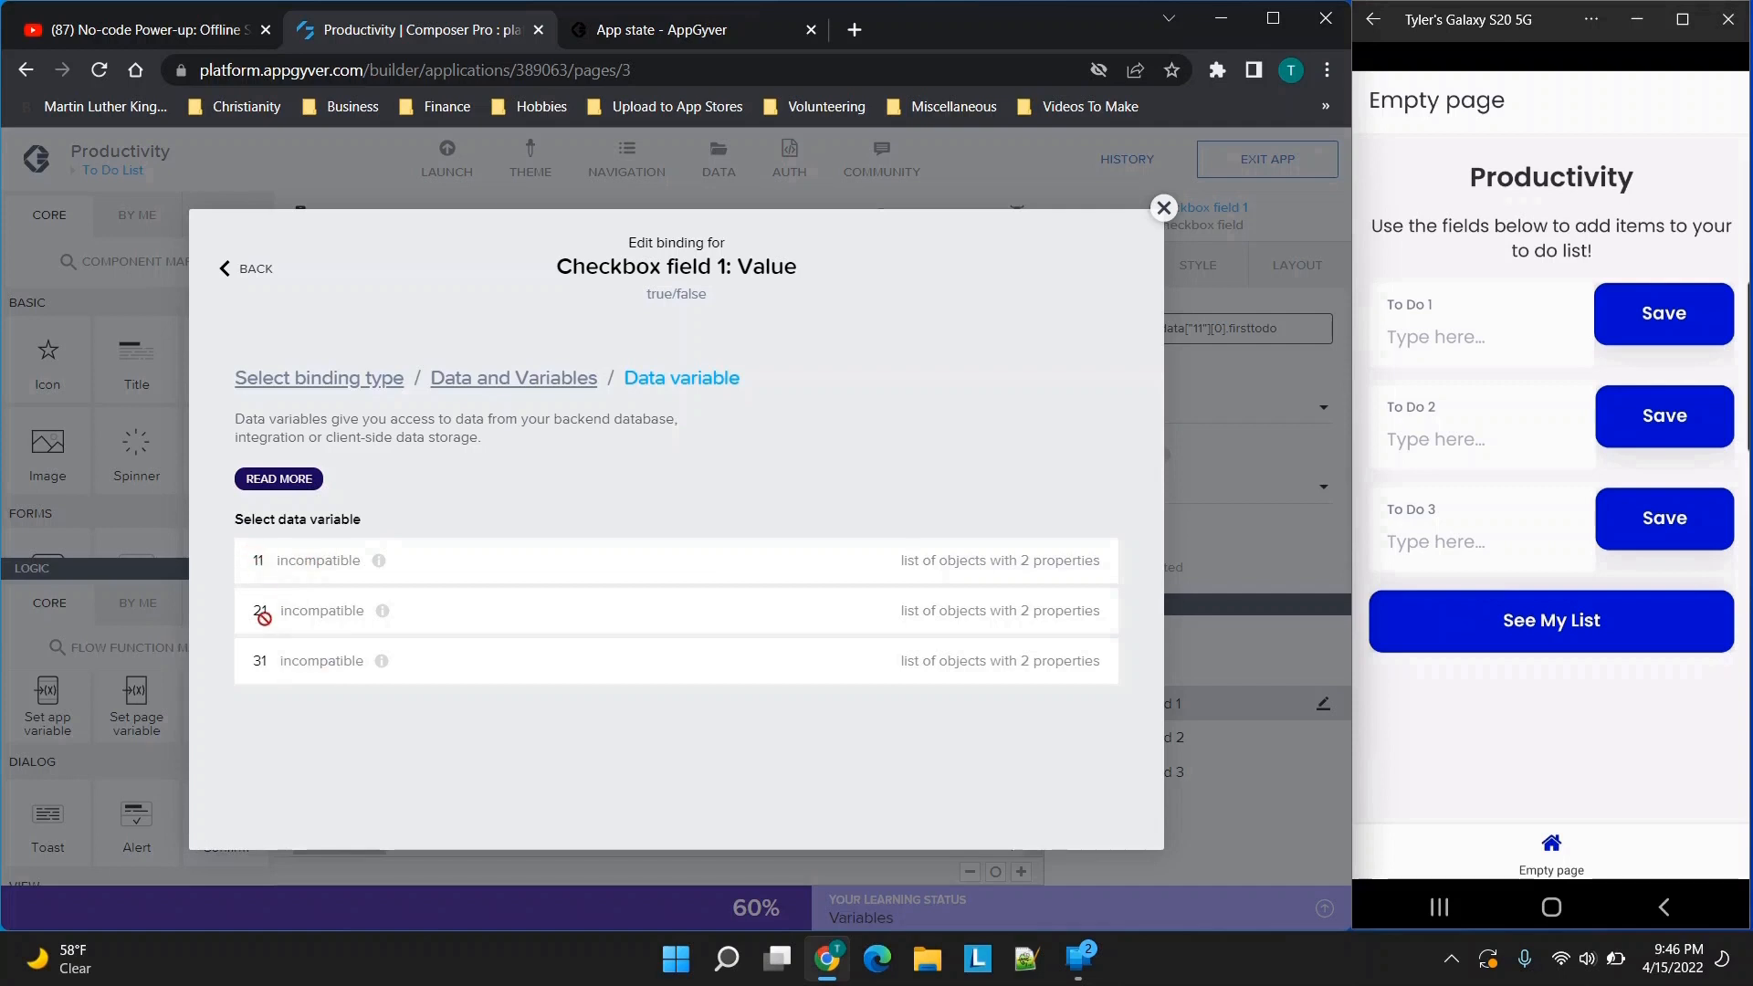
click(1164, 208)
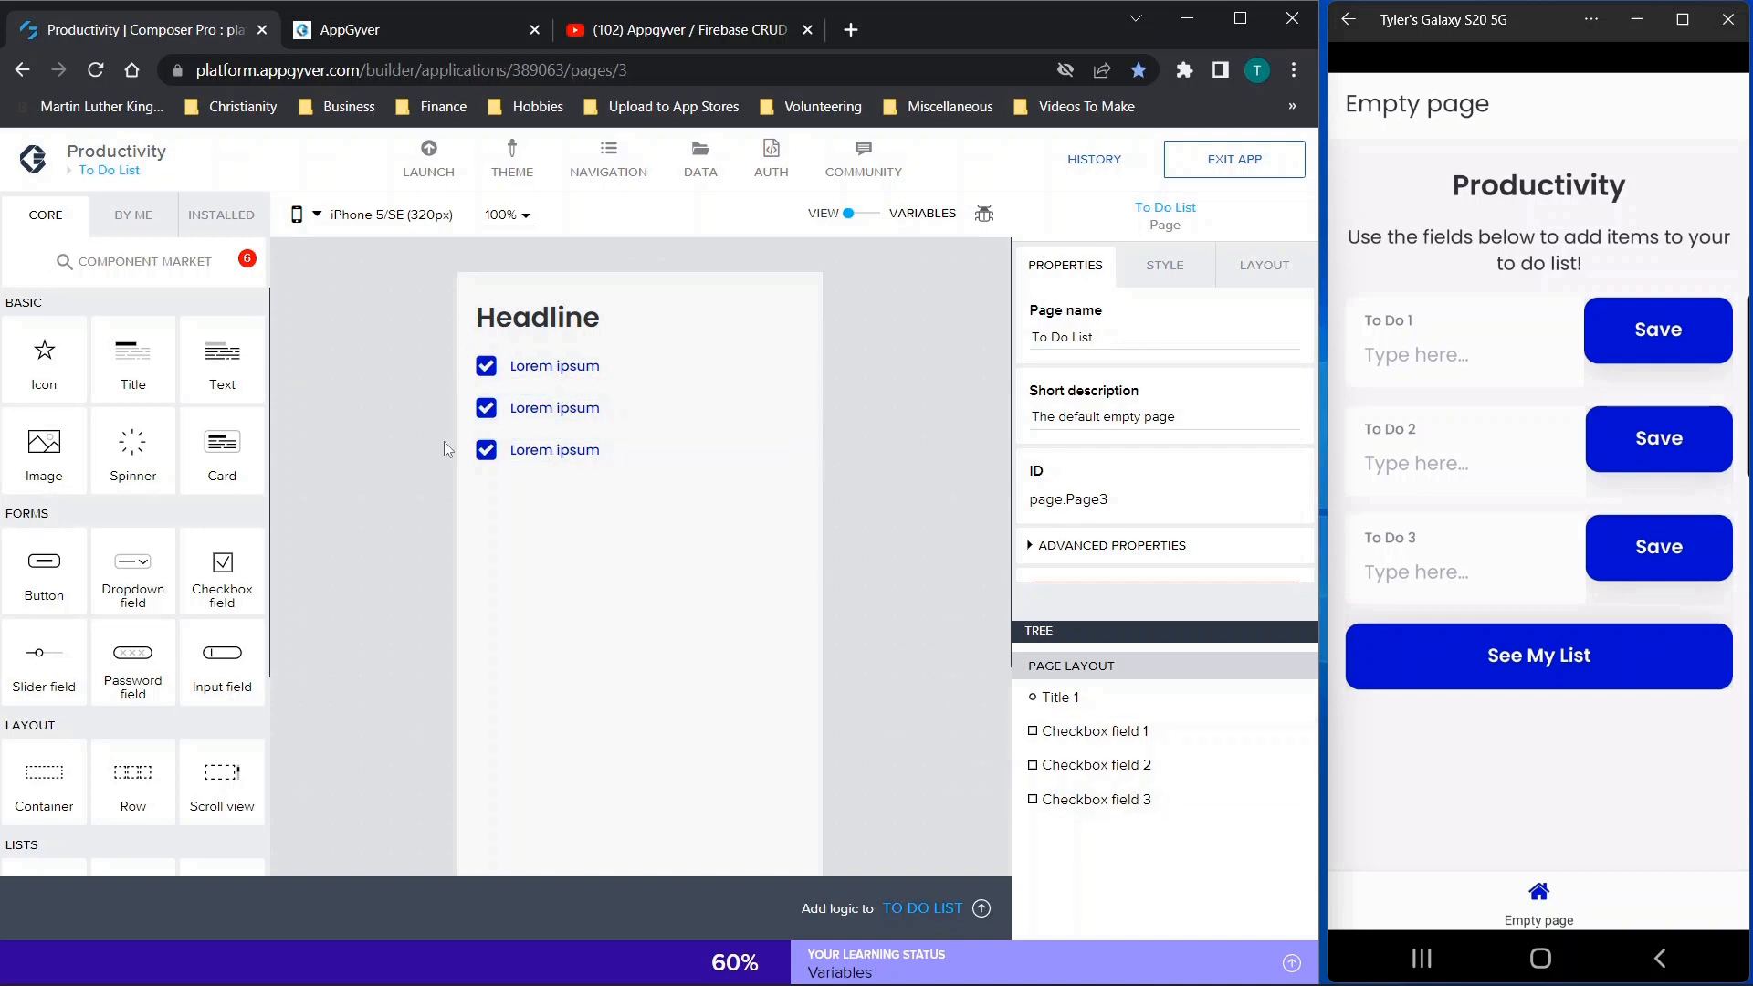
Look at the binding types for the first checkbox field's value and at the app's page overview
click(488, 378)
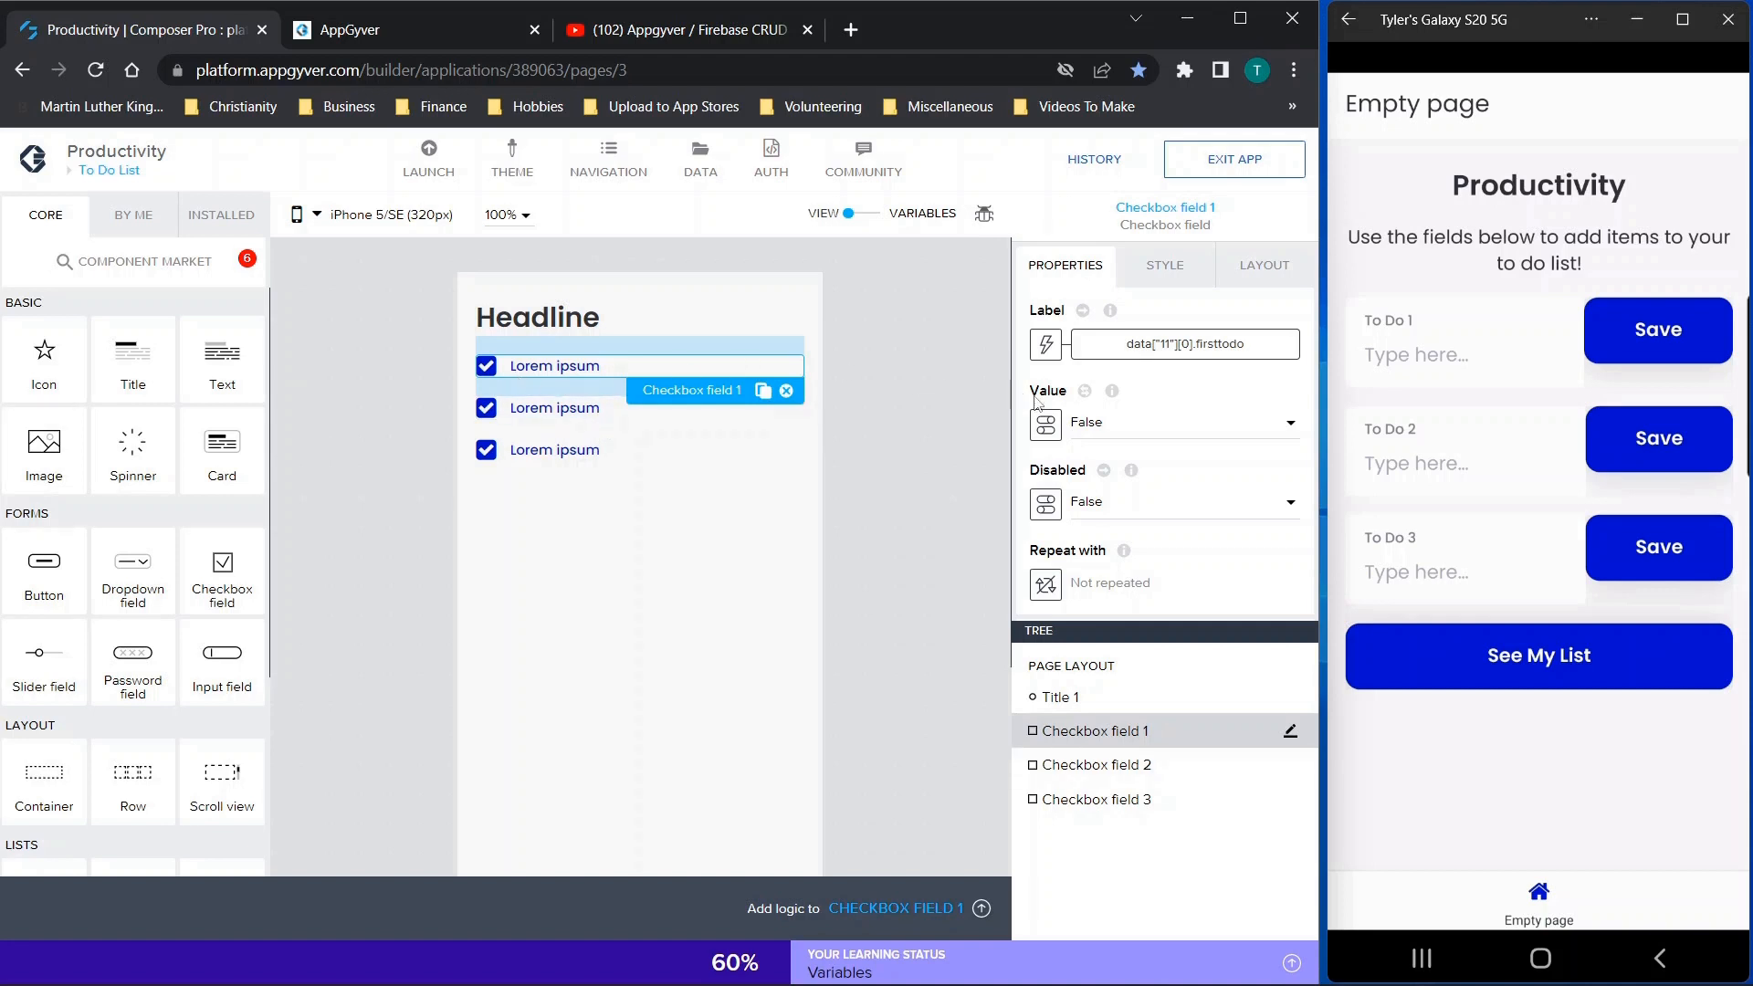
click(1045, 423)
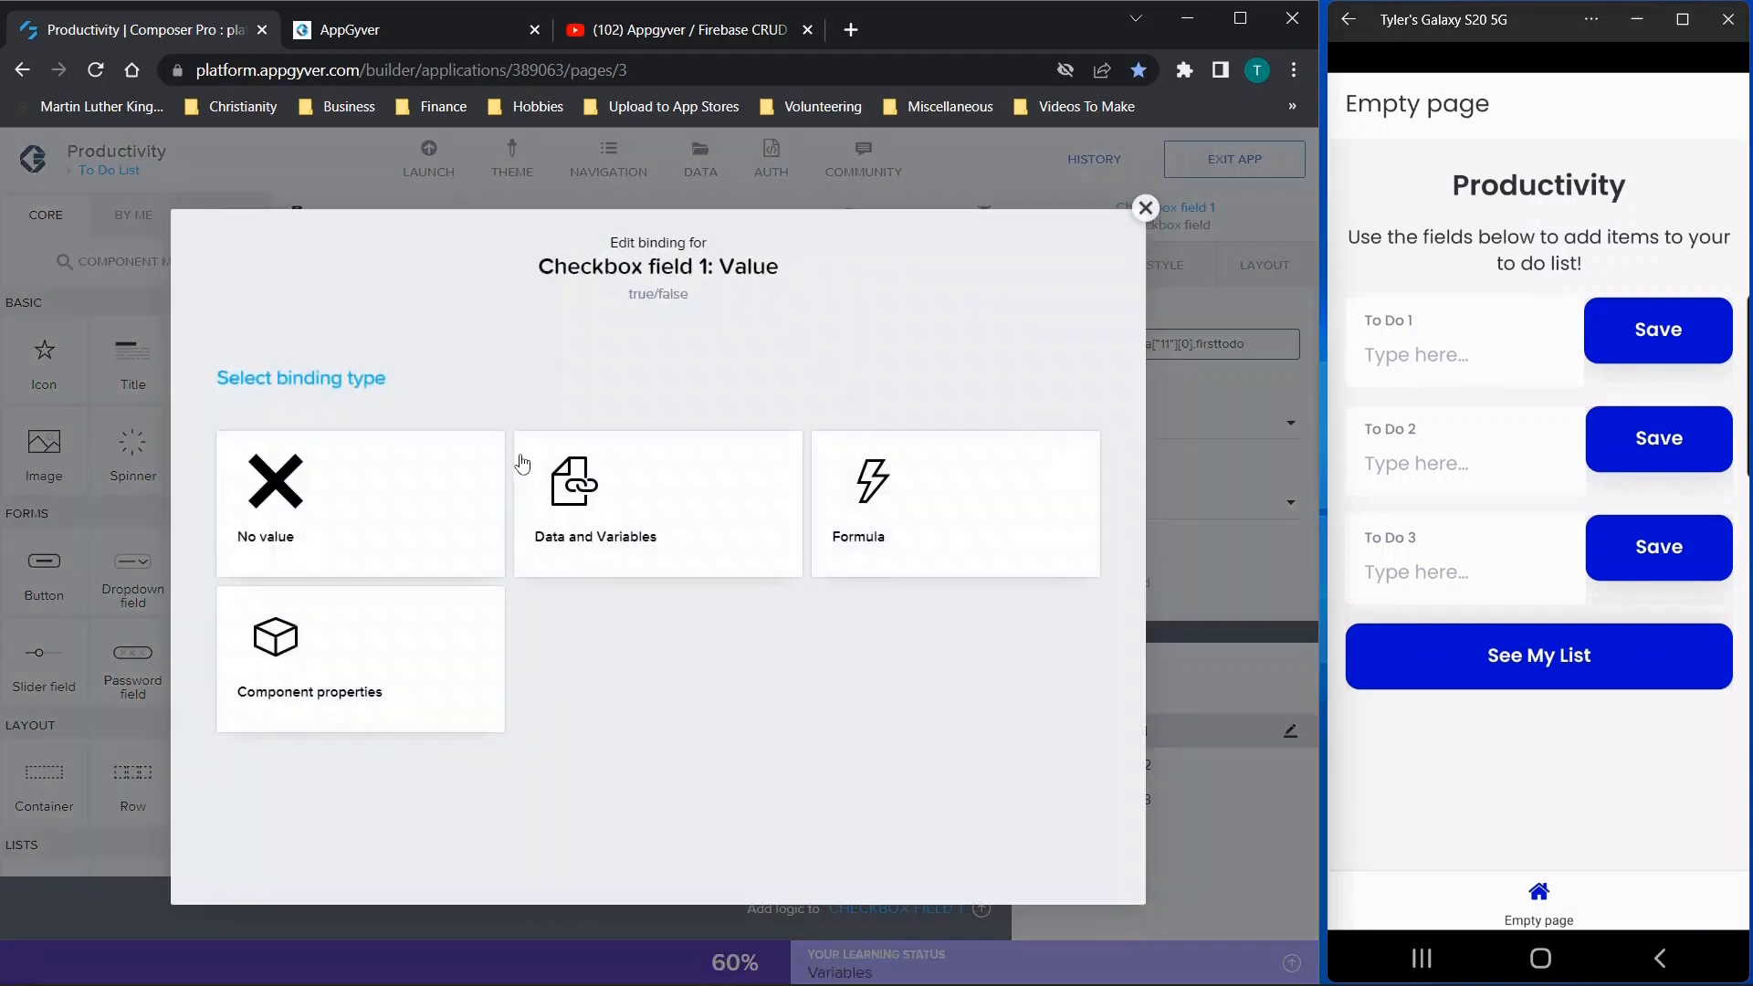
click(1144, 208)
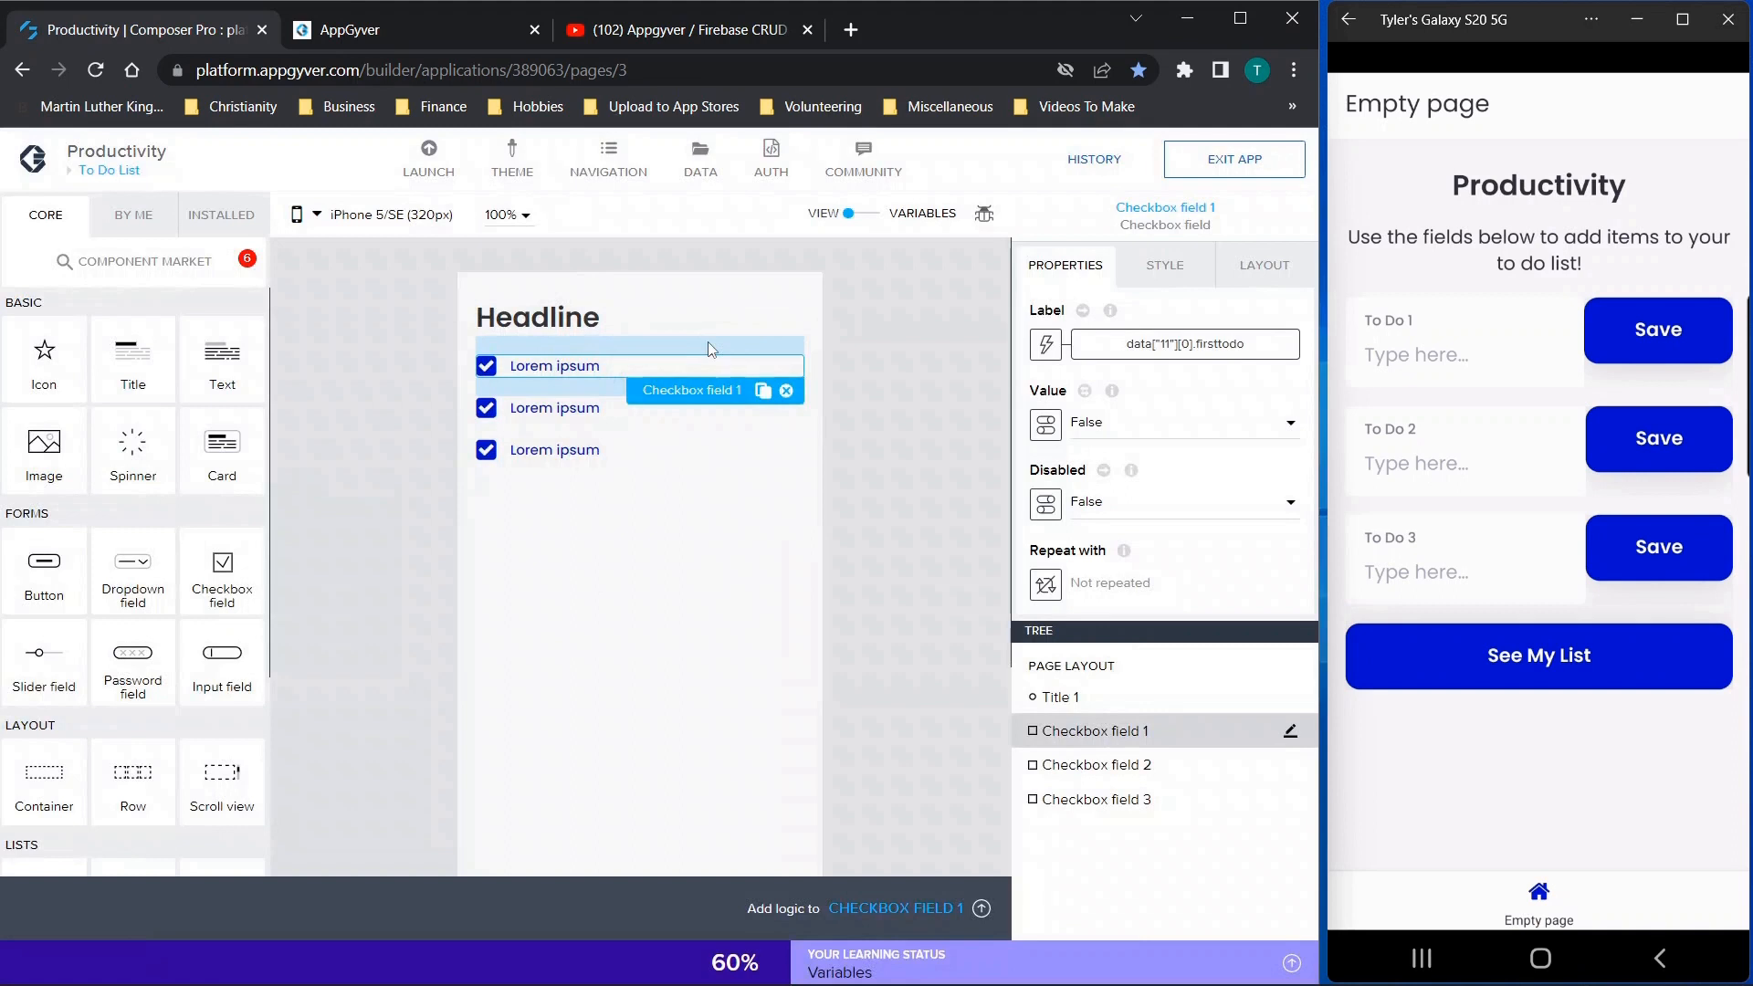
click(102, 170)
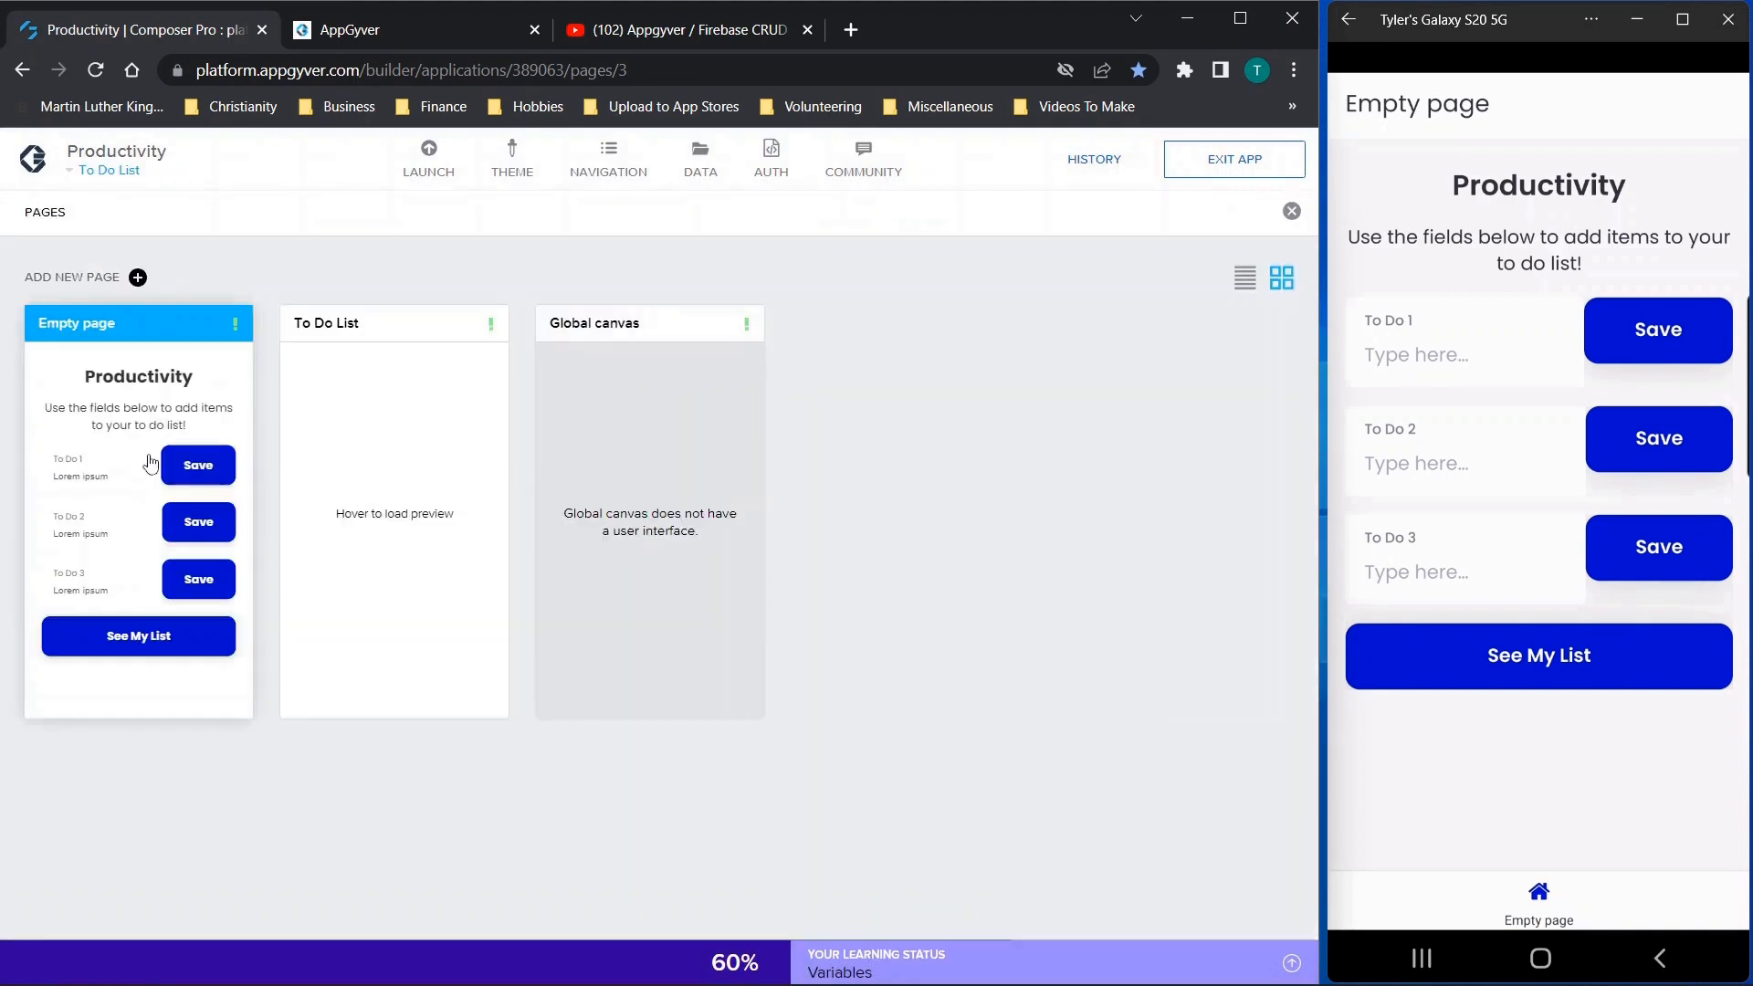
click(103, 170)
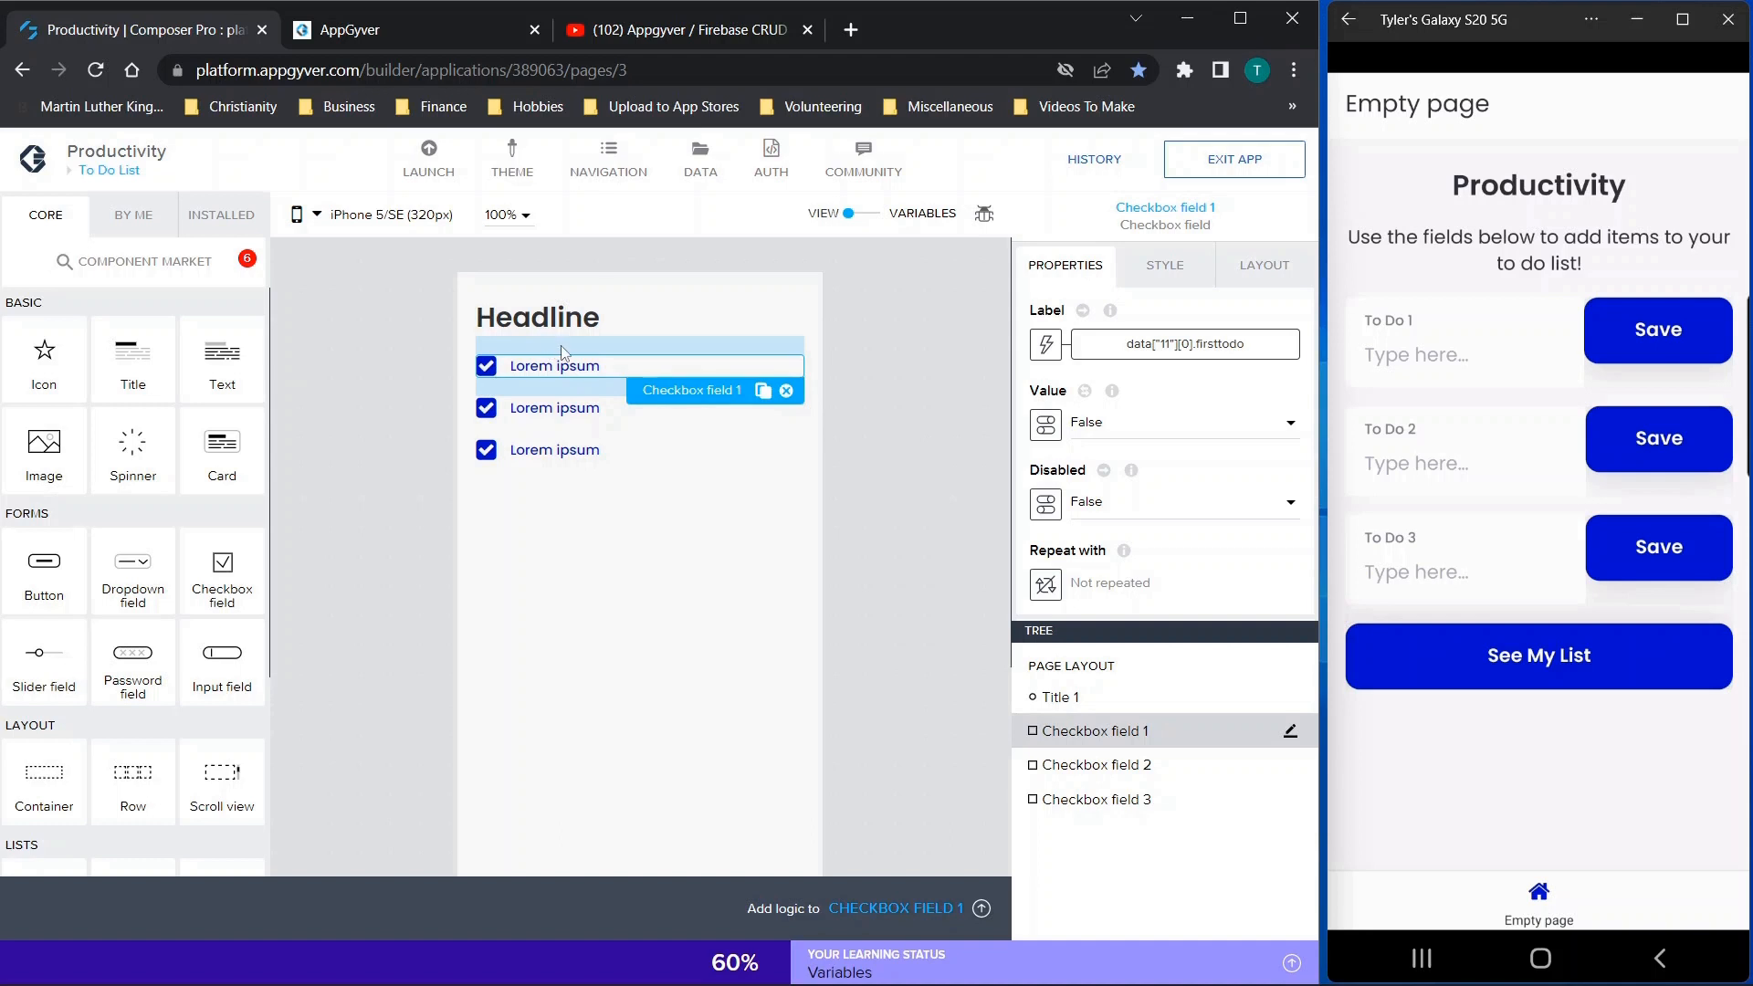
In the phone preview, enter "first", "second" and "third" in the To Do 1, To Do 2 and To Do 3 fields
click(1450, 347)
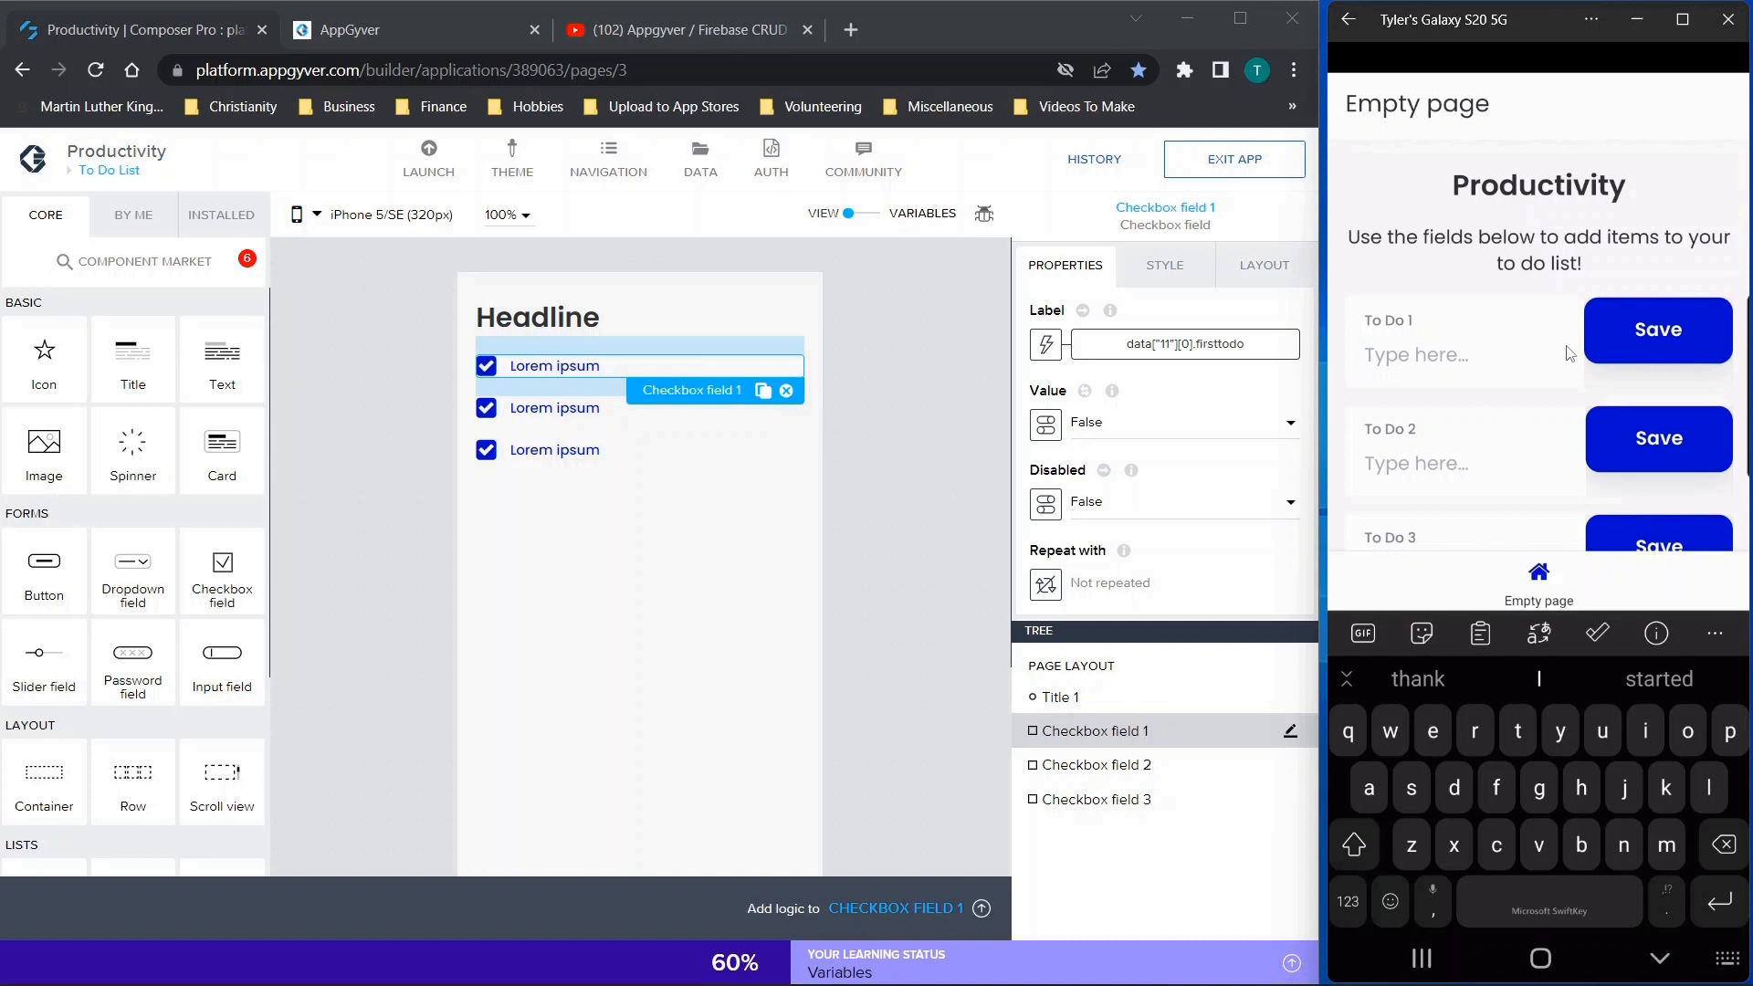
text(first)
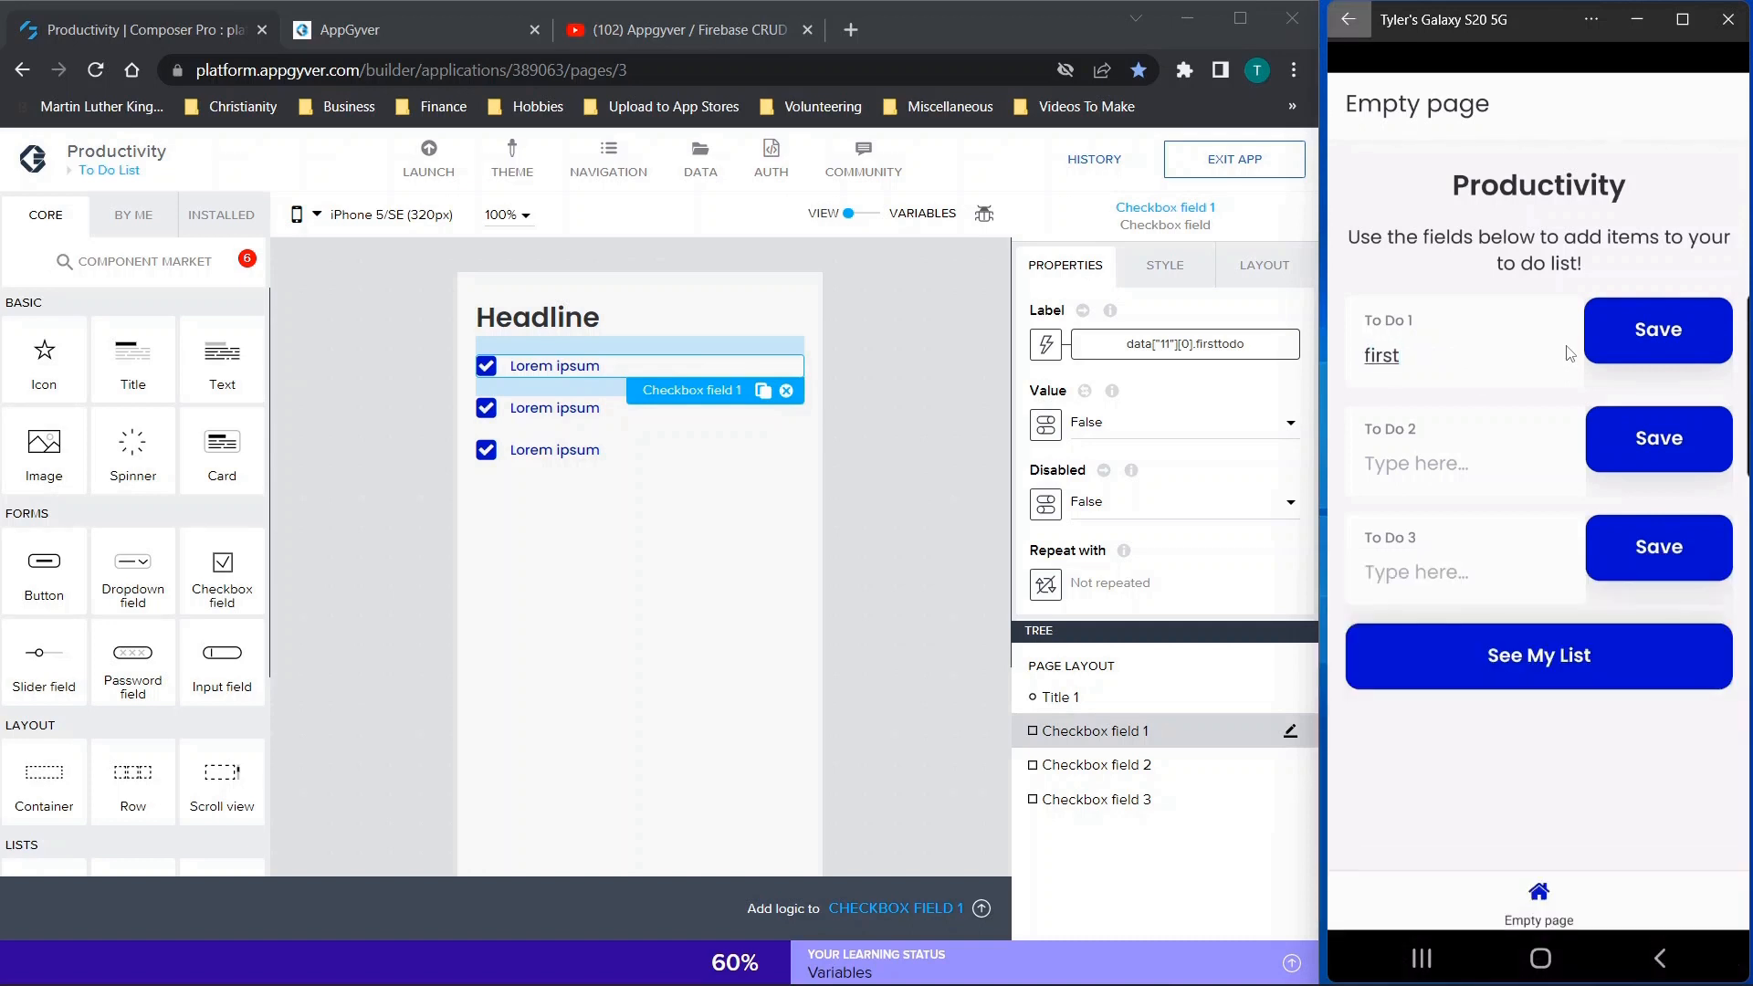
click(1438, 470)
text(second)
click(1426, 560)
text(tthird)
click(1374, 573)
key(BackSpace)
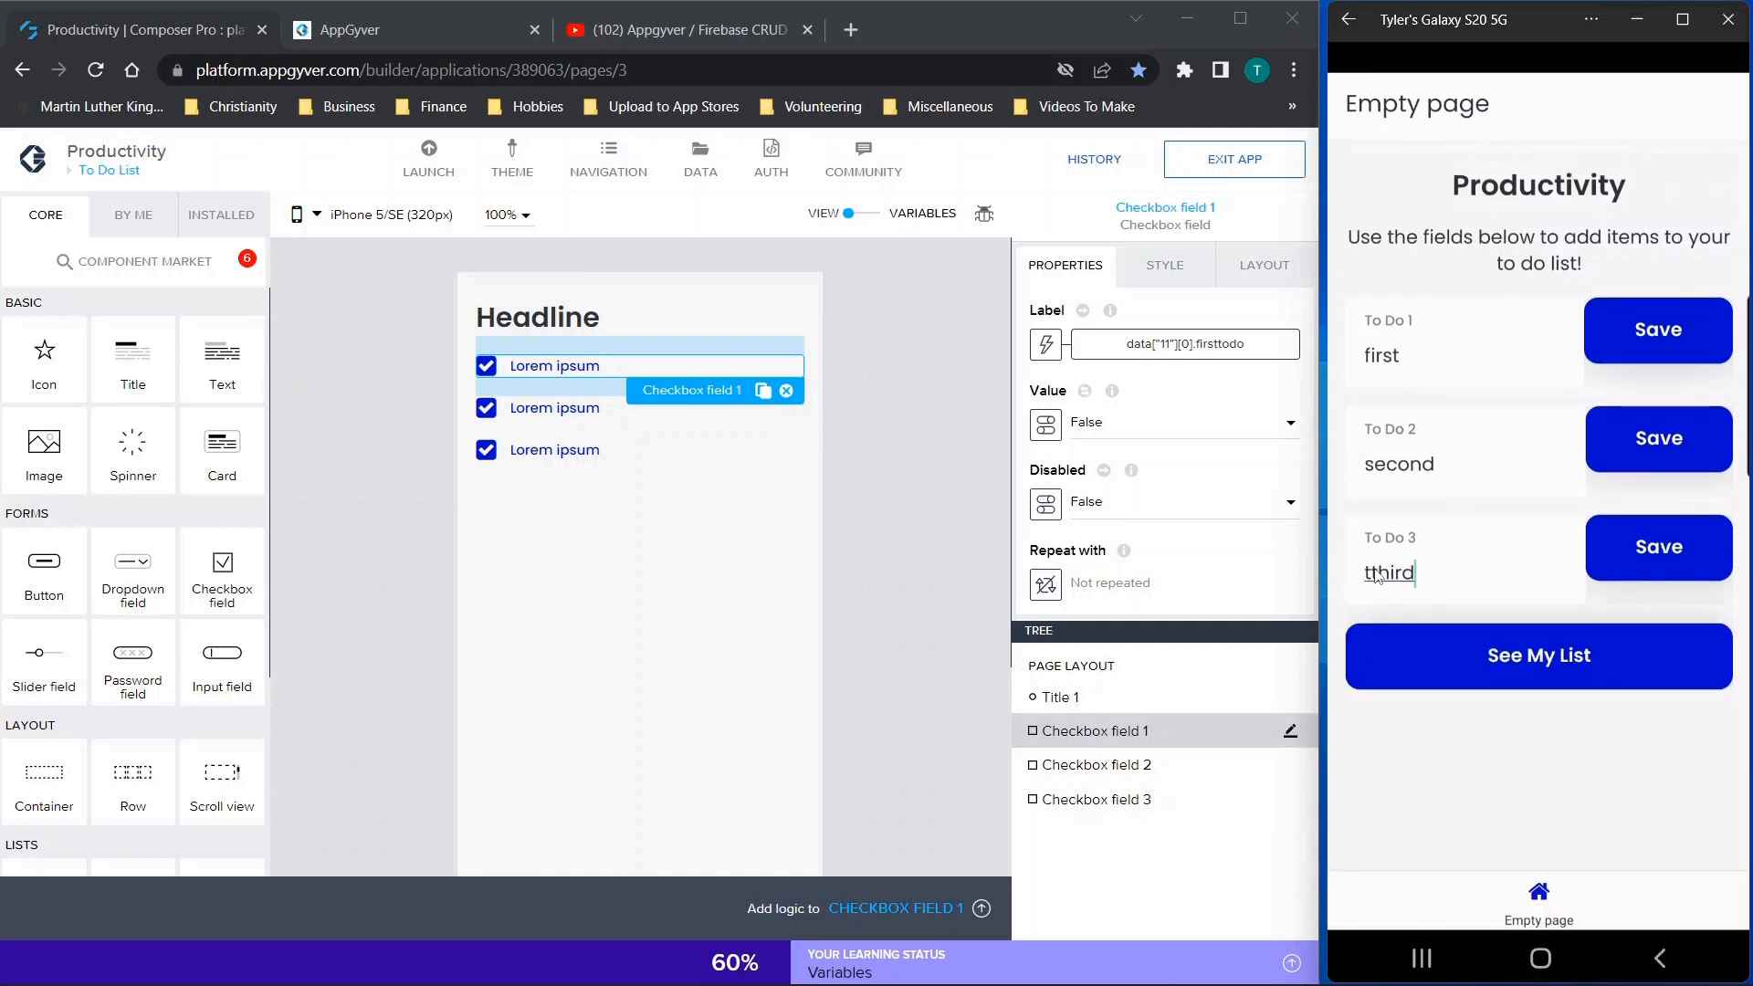
Save the to-do entries in the phone preview and open the to-do list
click(1638, 329)
click(1650, 469)
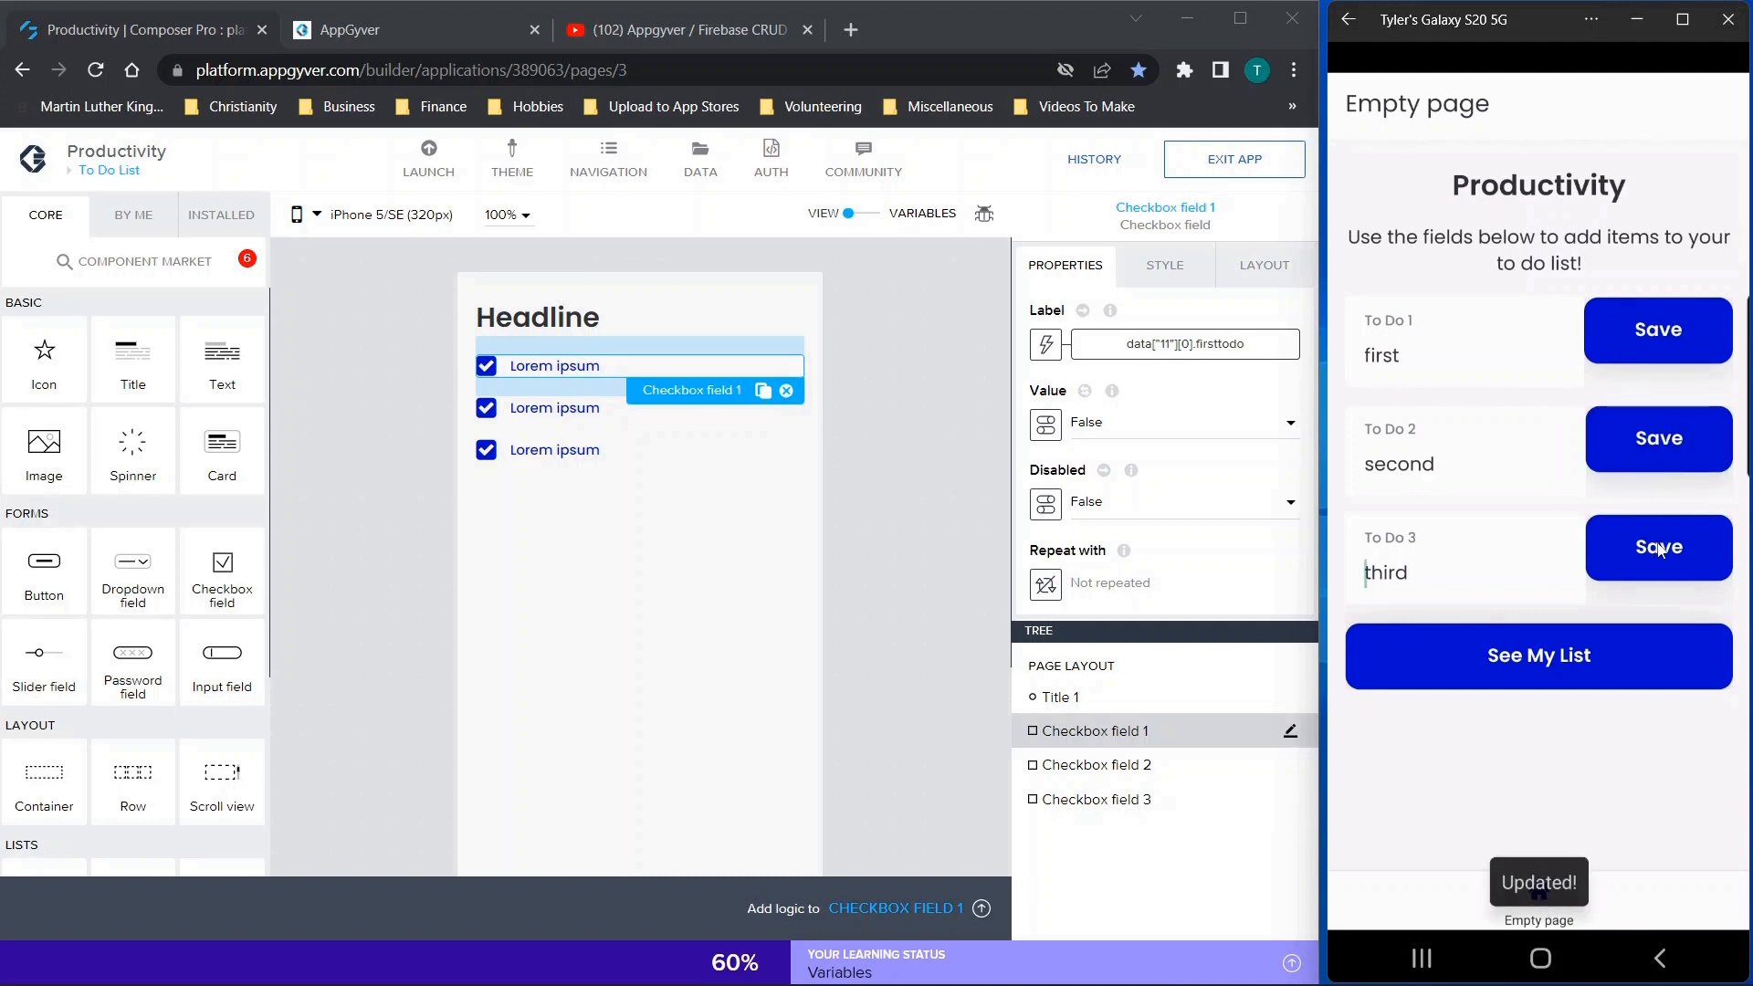
click(1487, 656)
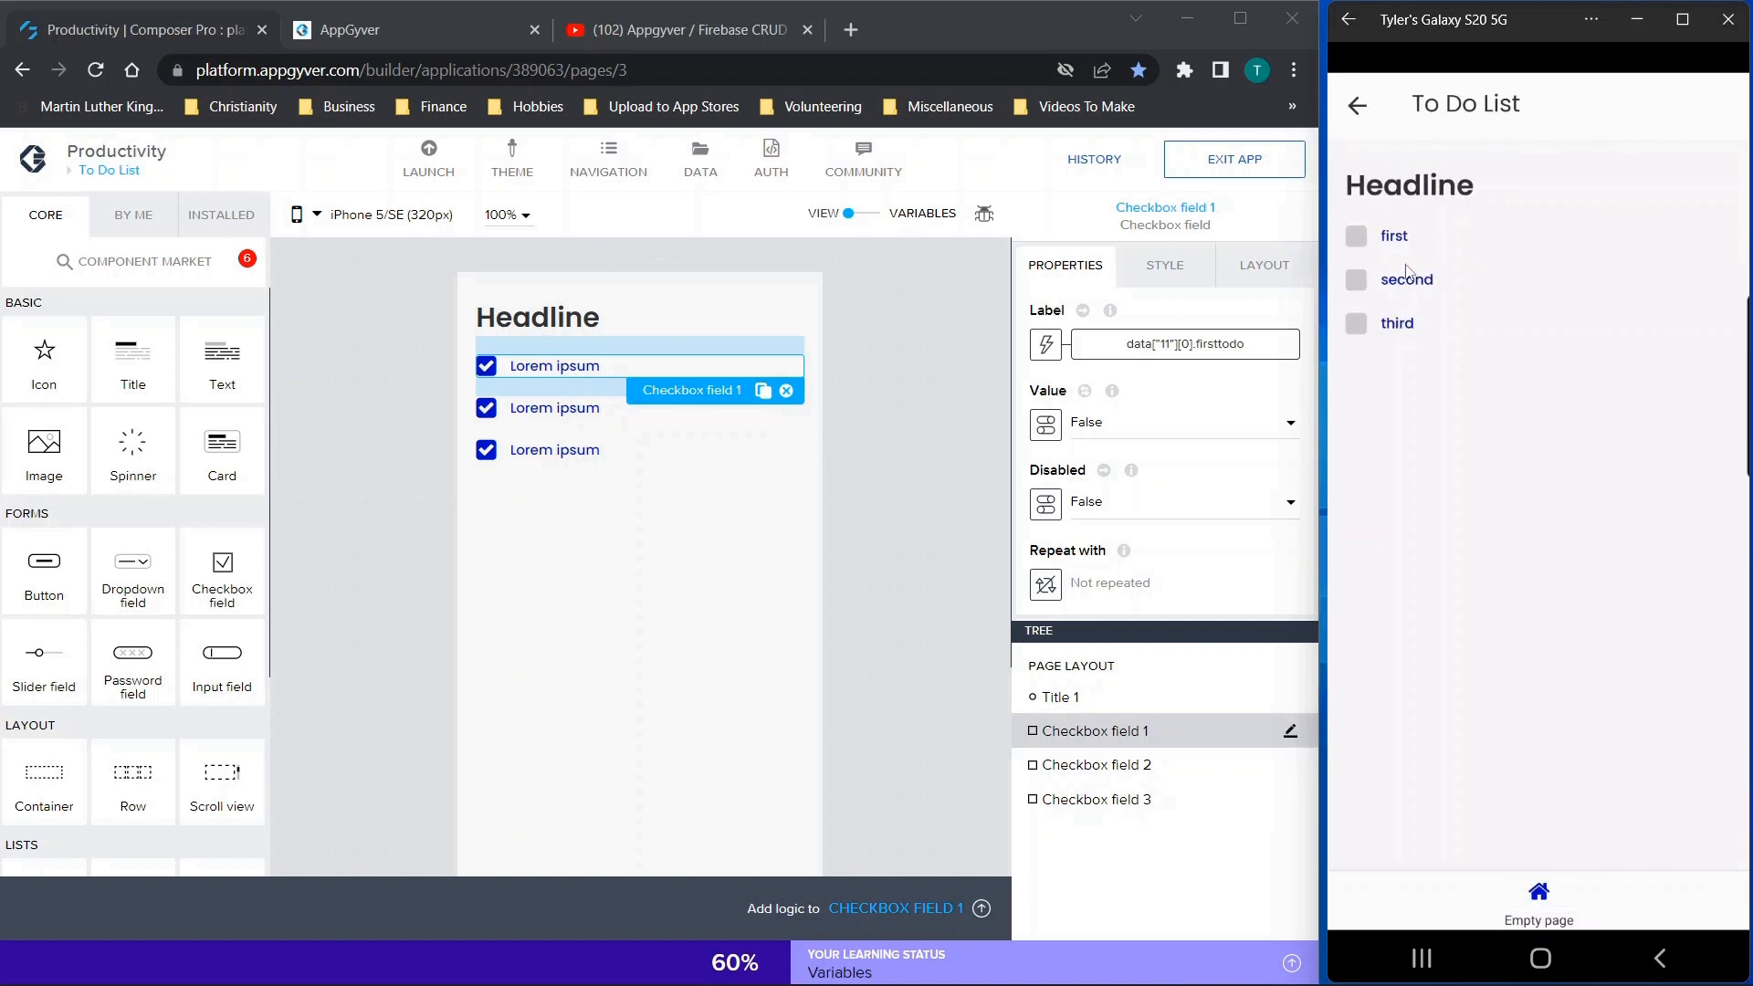
Tick off all three to-do items in the phone preview and return to the entry page
click(1357, 237)
click(1357, 281)
click(1357, 324)
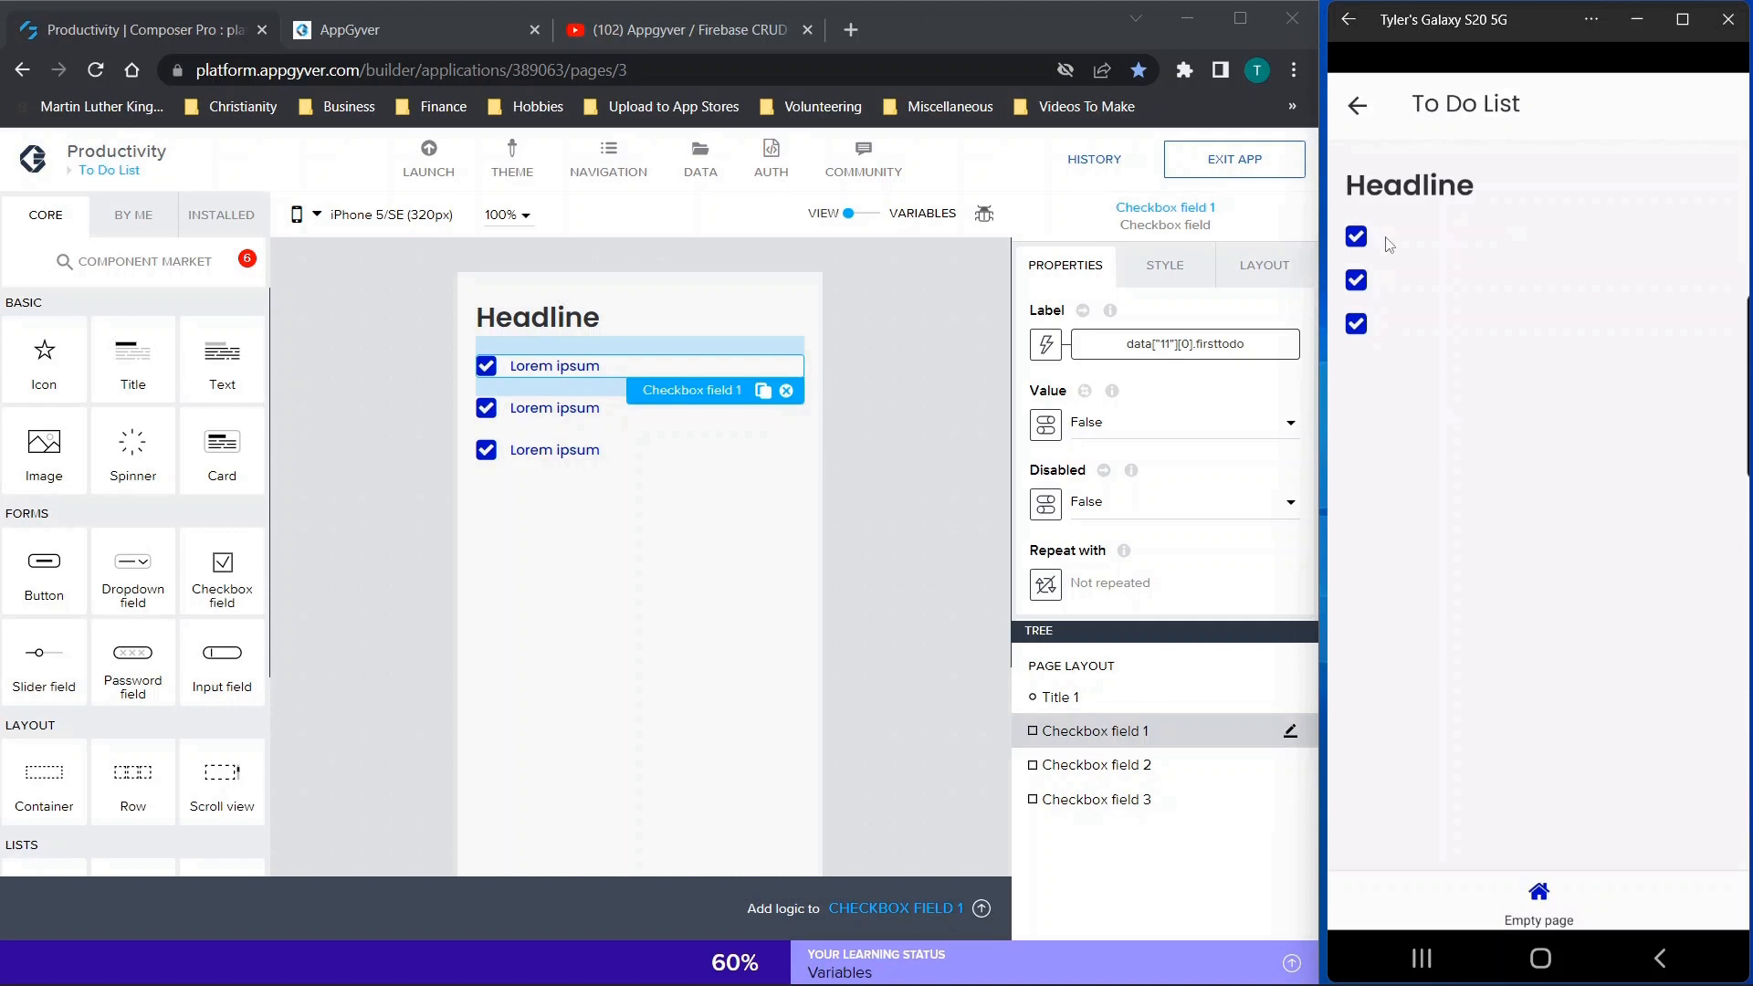
click(1357, 108)
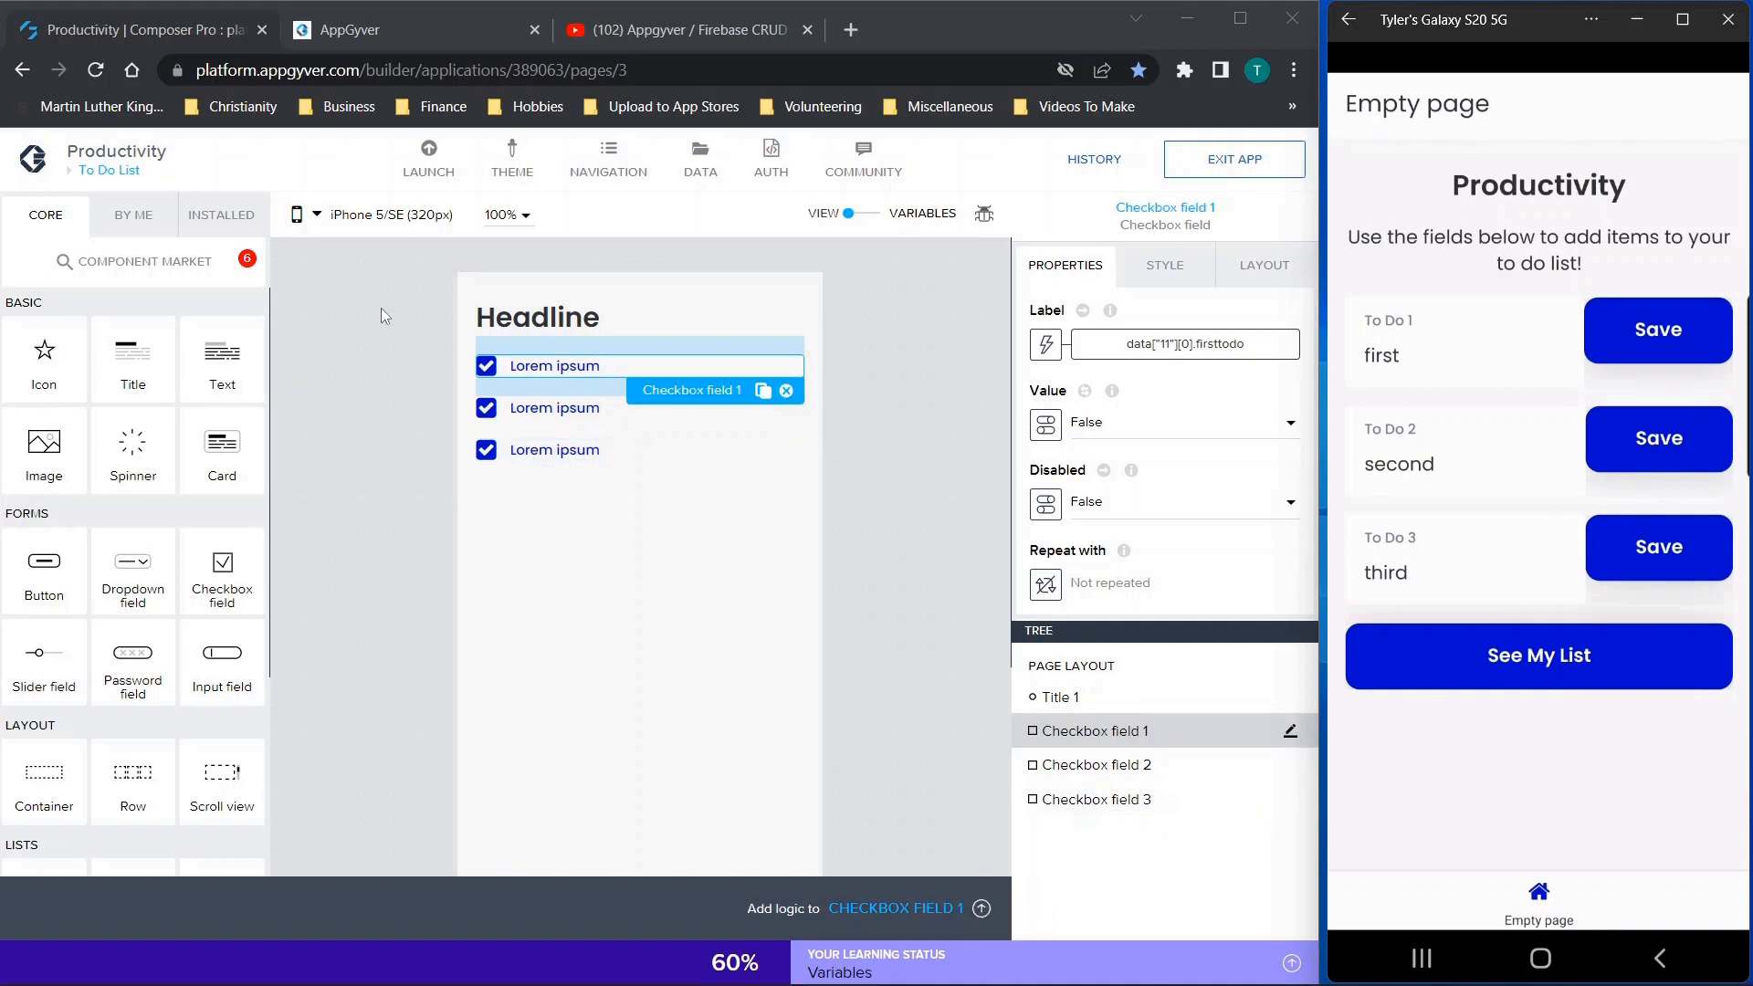
Open the Empty page in the builder and inspect the value bindings of the three To Do input fields
click(120, 169)
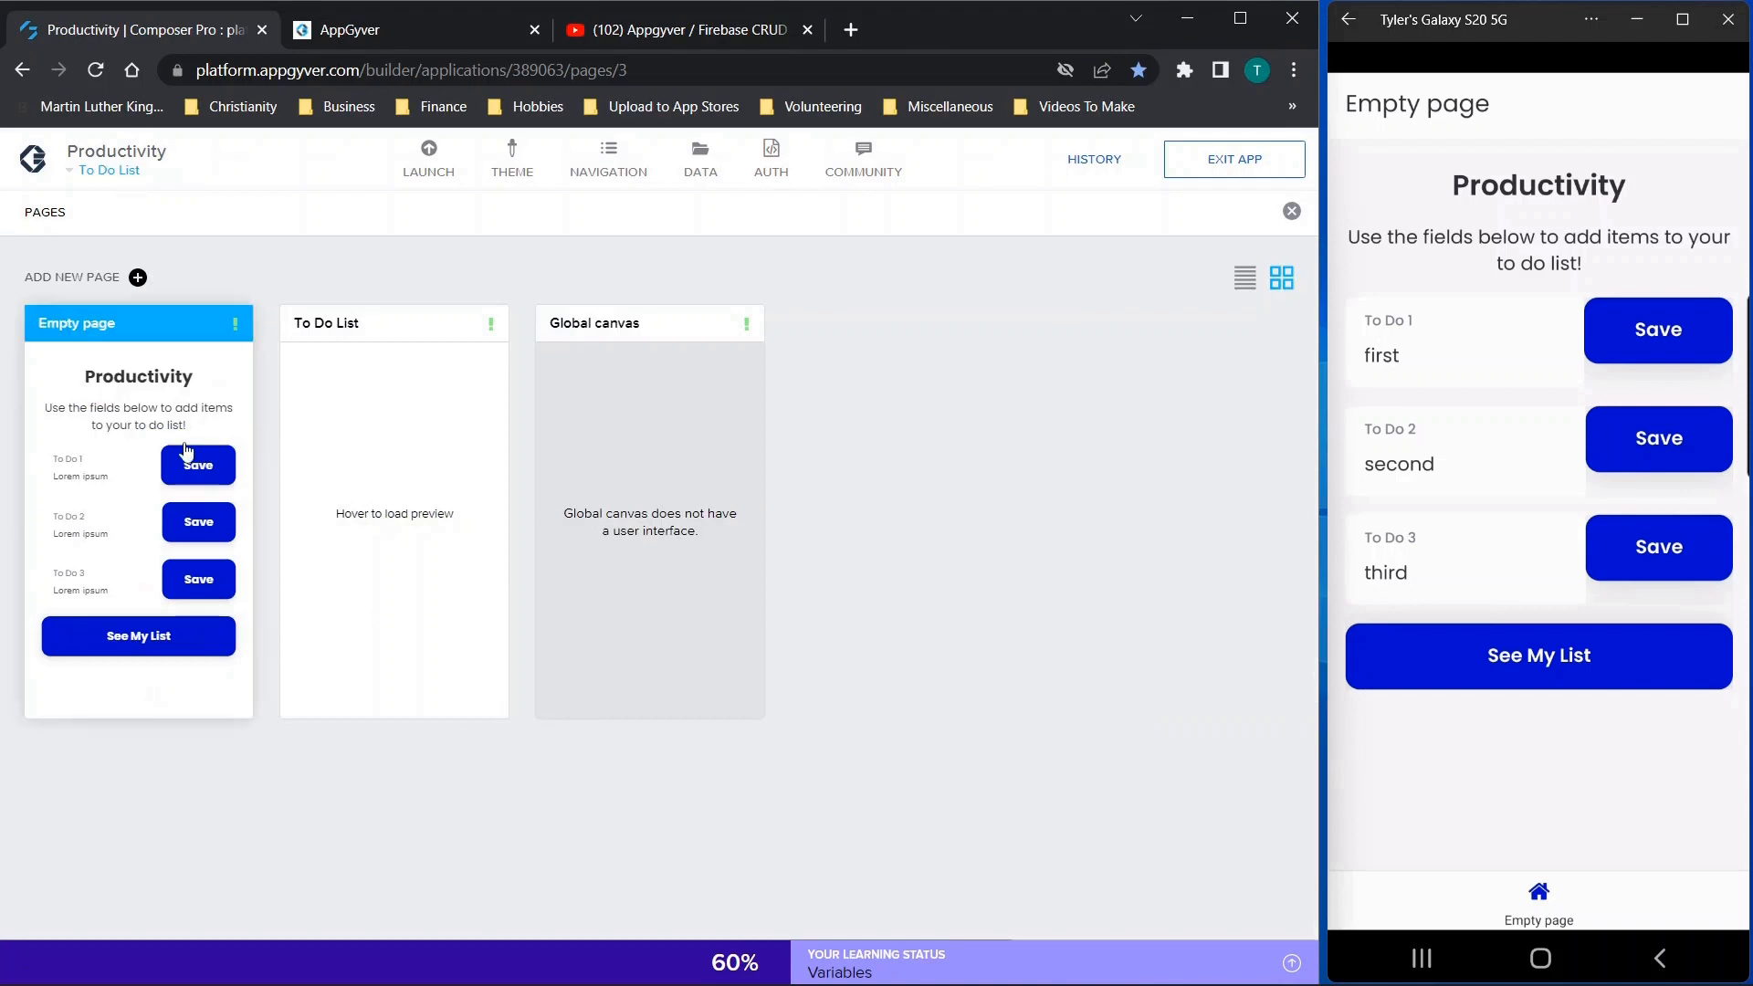
click(181, 447)
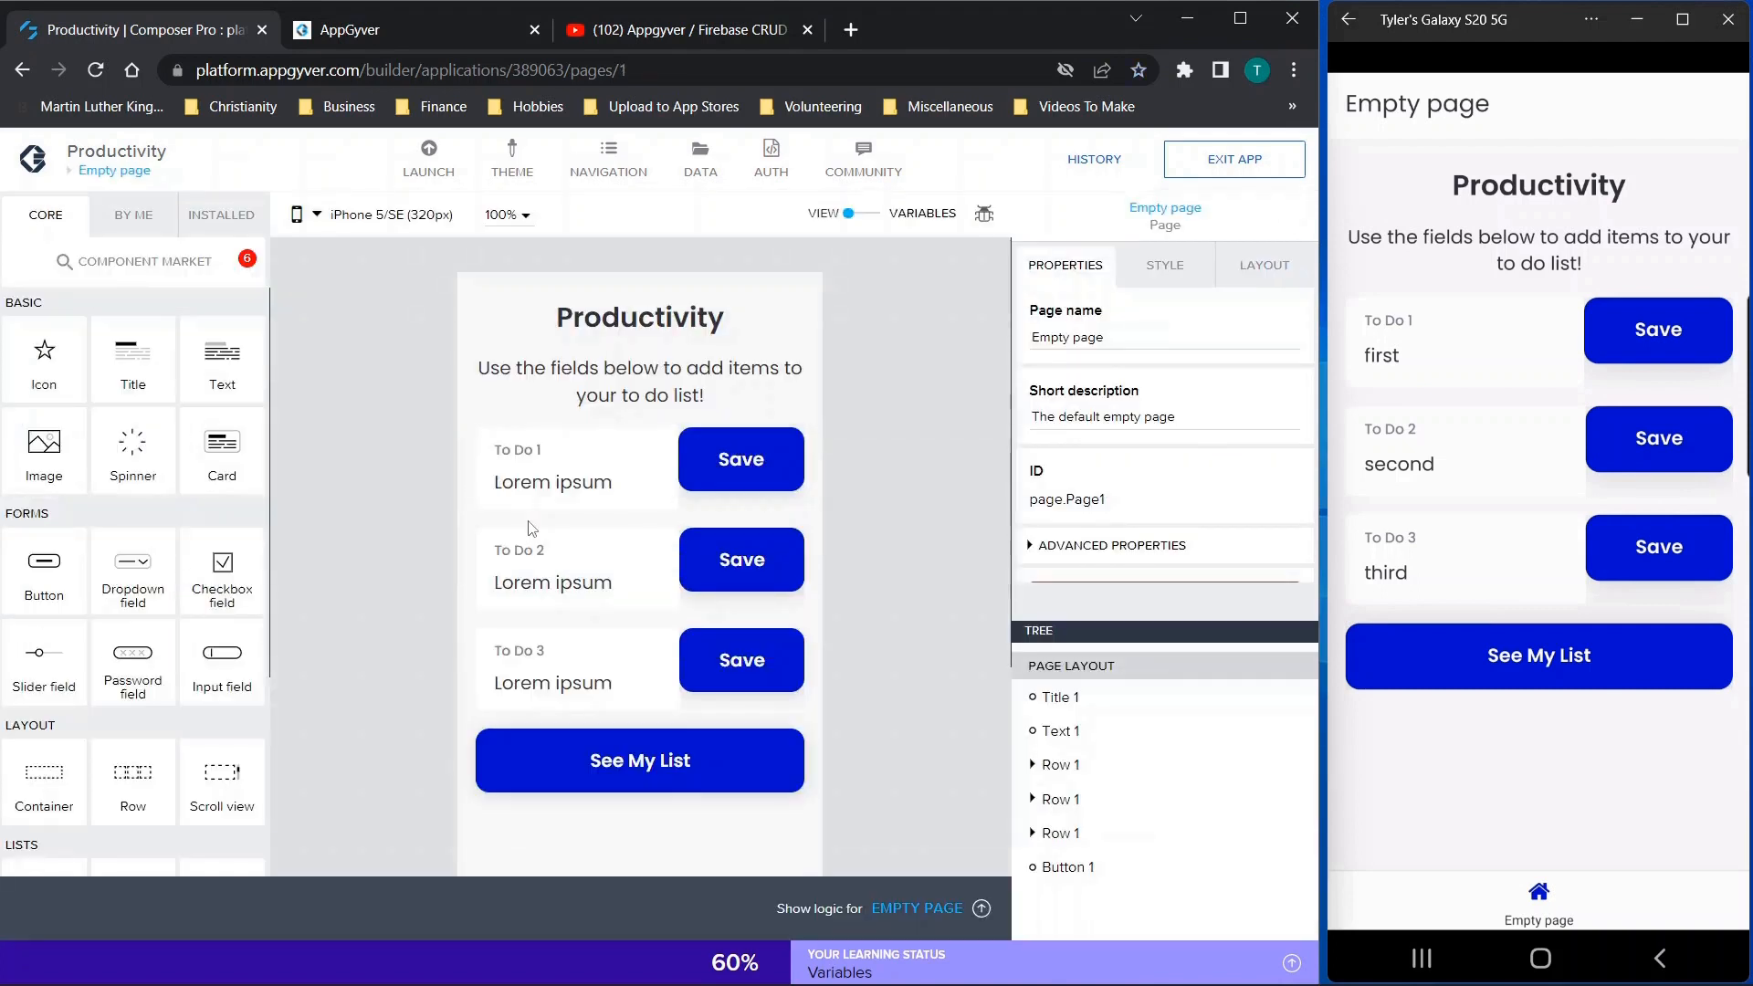
click(564, 488)
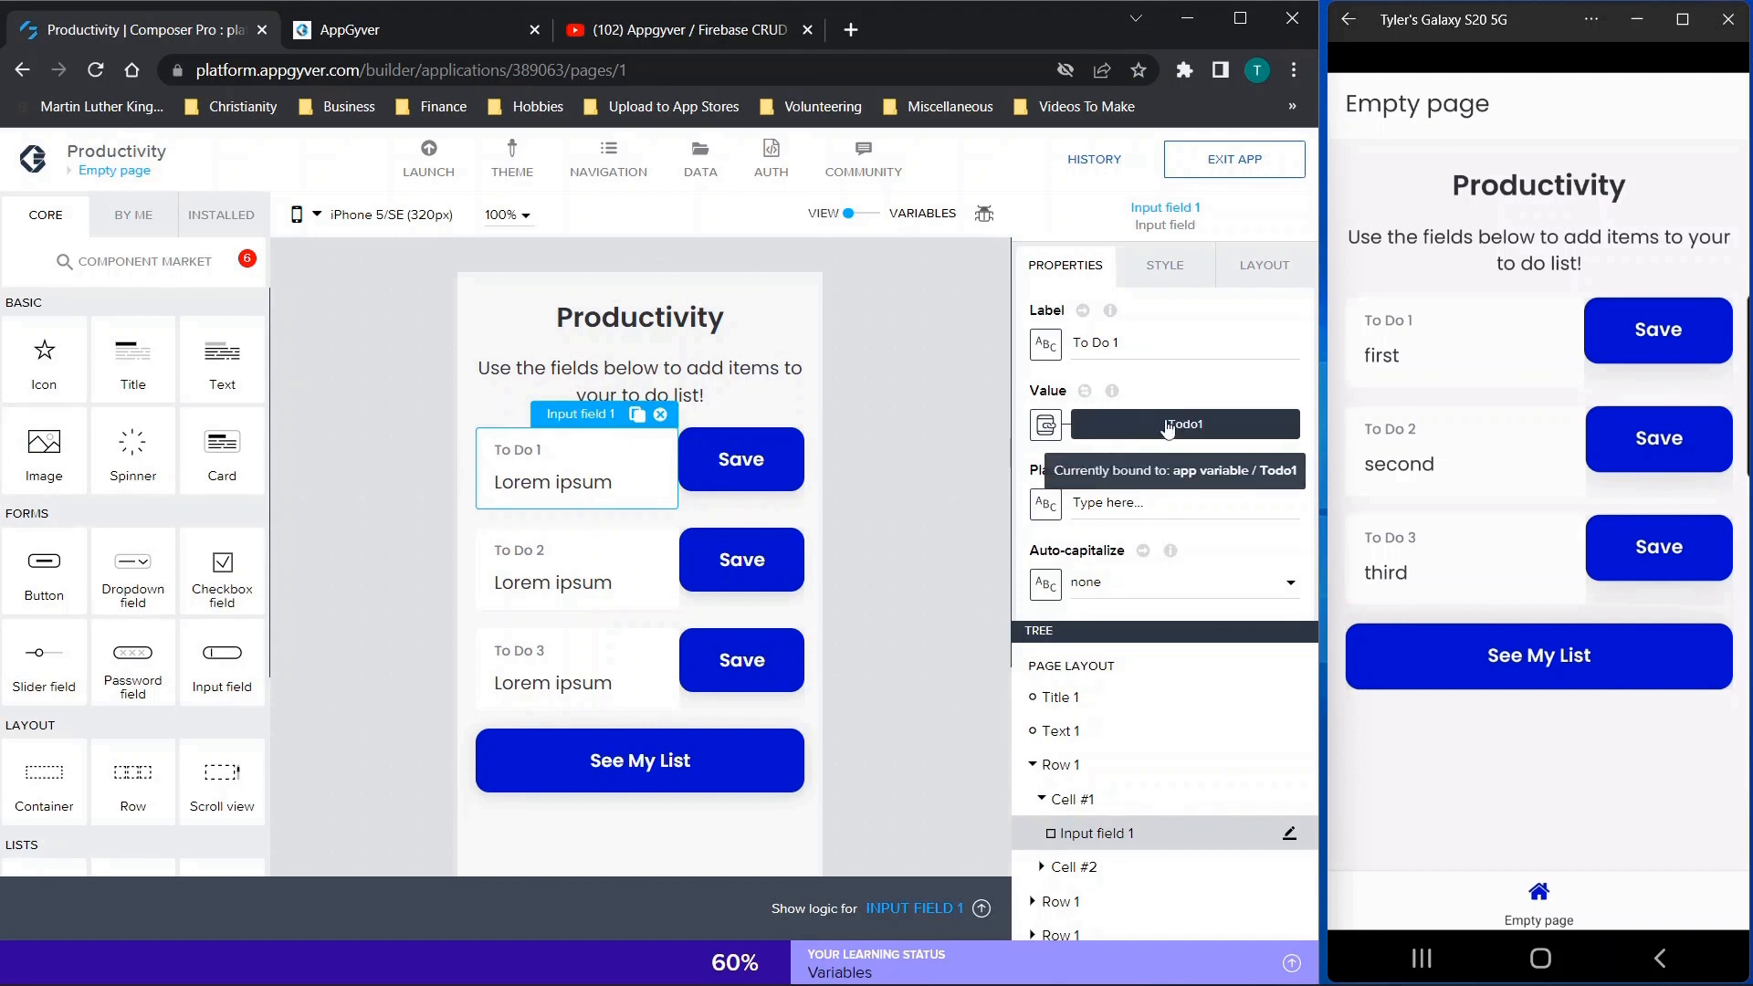
click(585, 570)
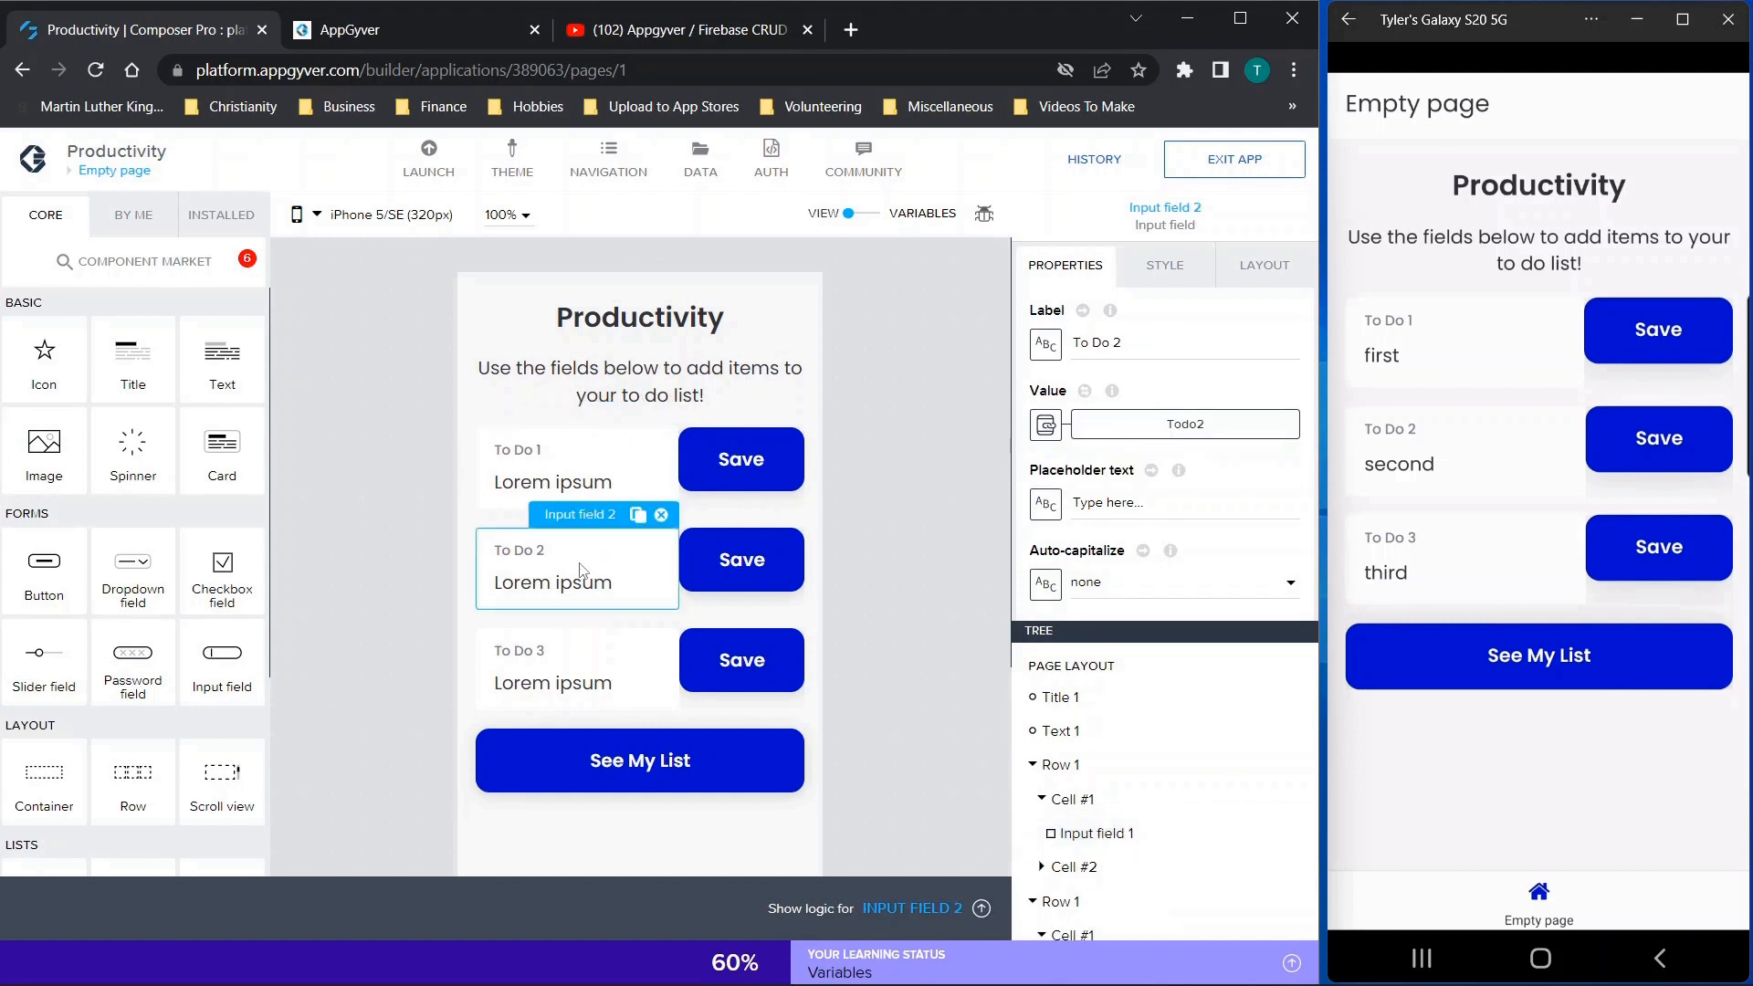
click(568, 676)
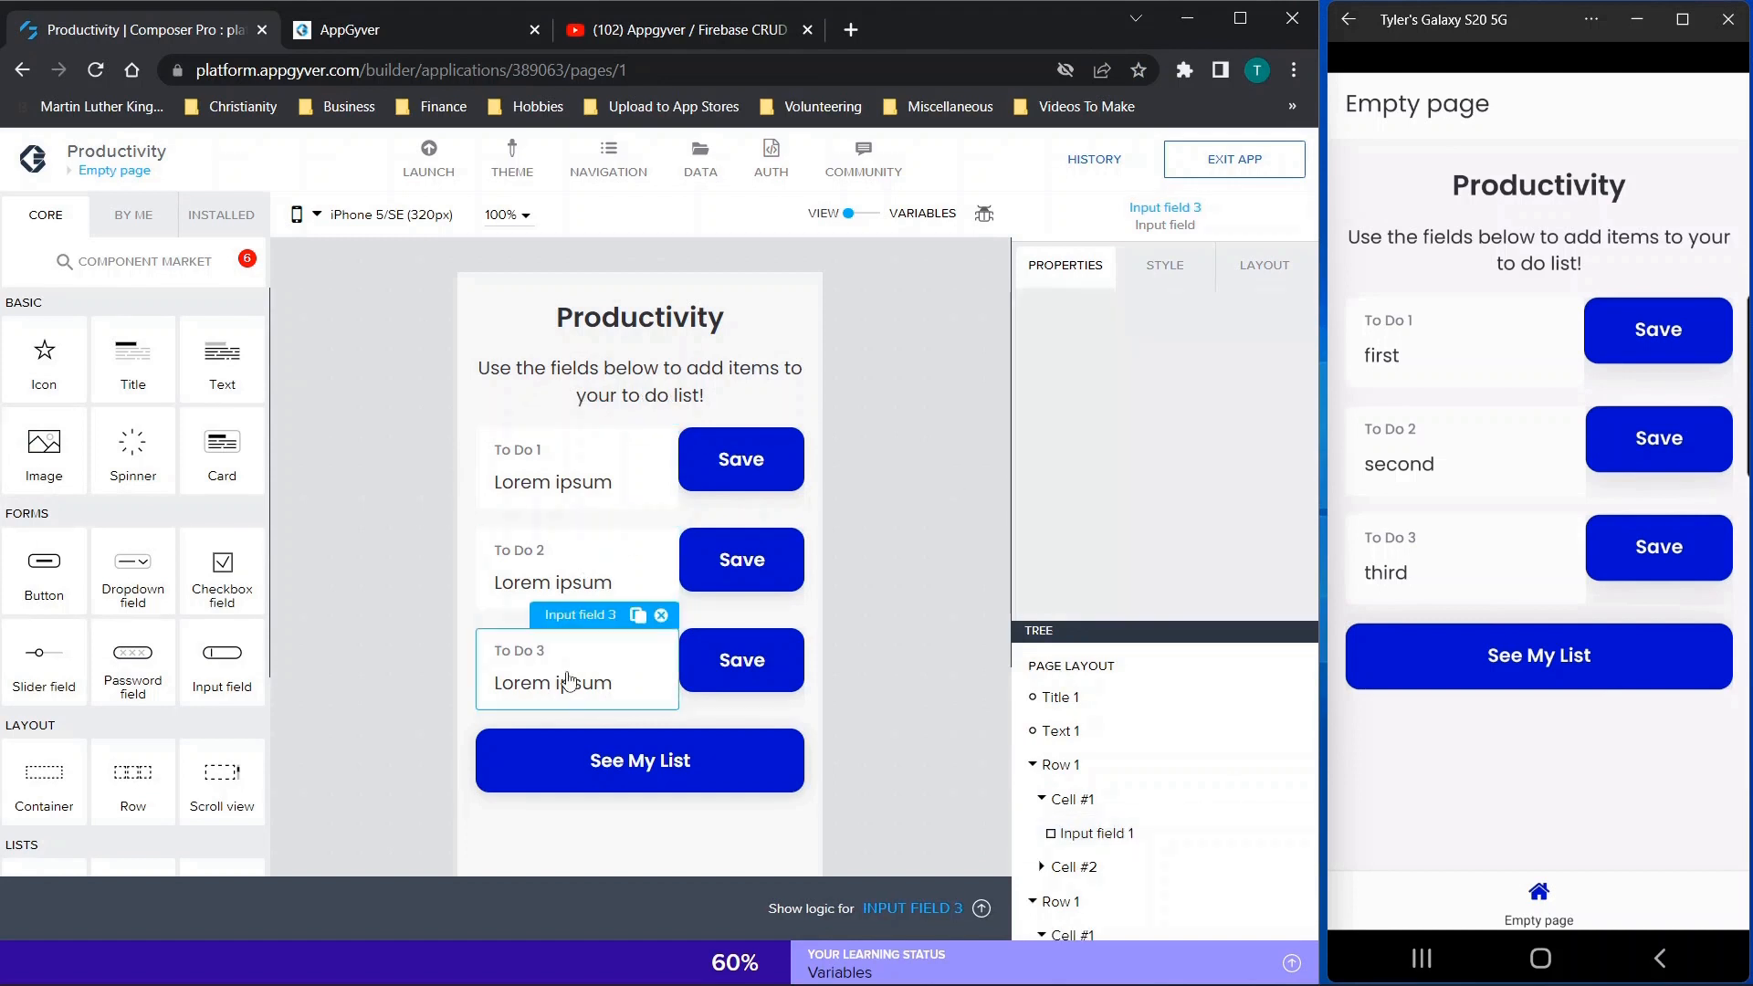
Show the logic of the To Do 1 Save button and inspect its Update record function's properties
click(744, 486)
click(933, 907)
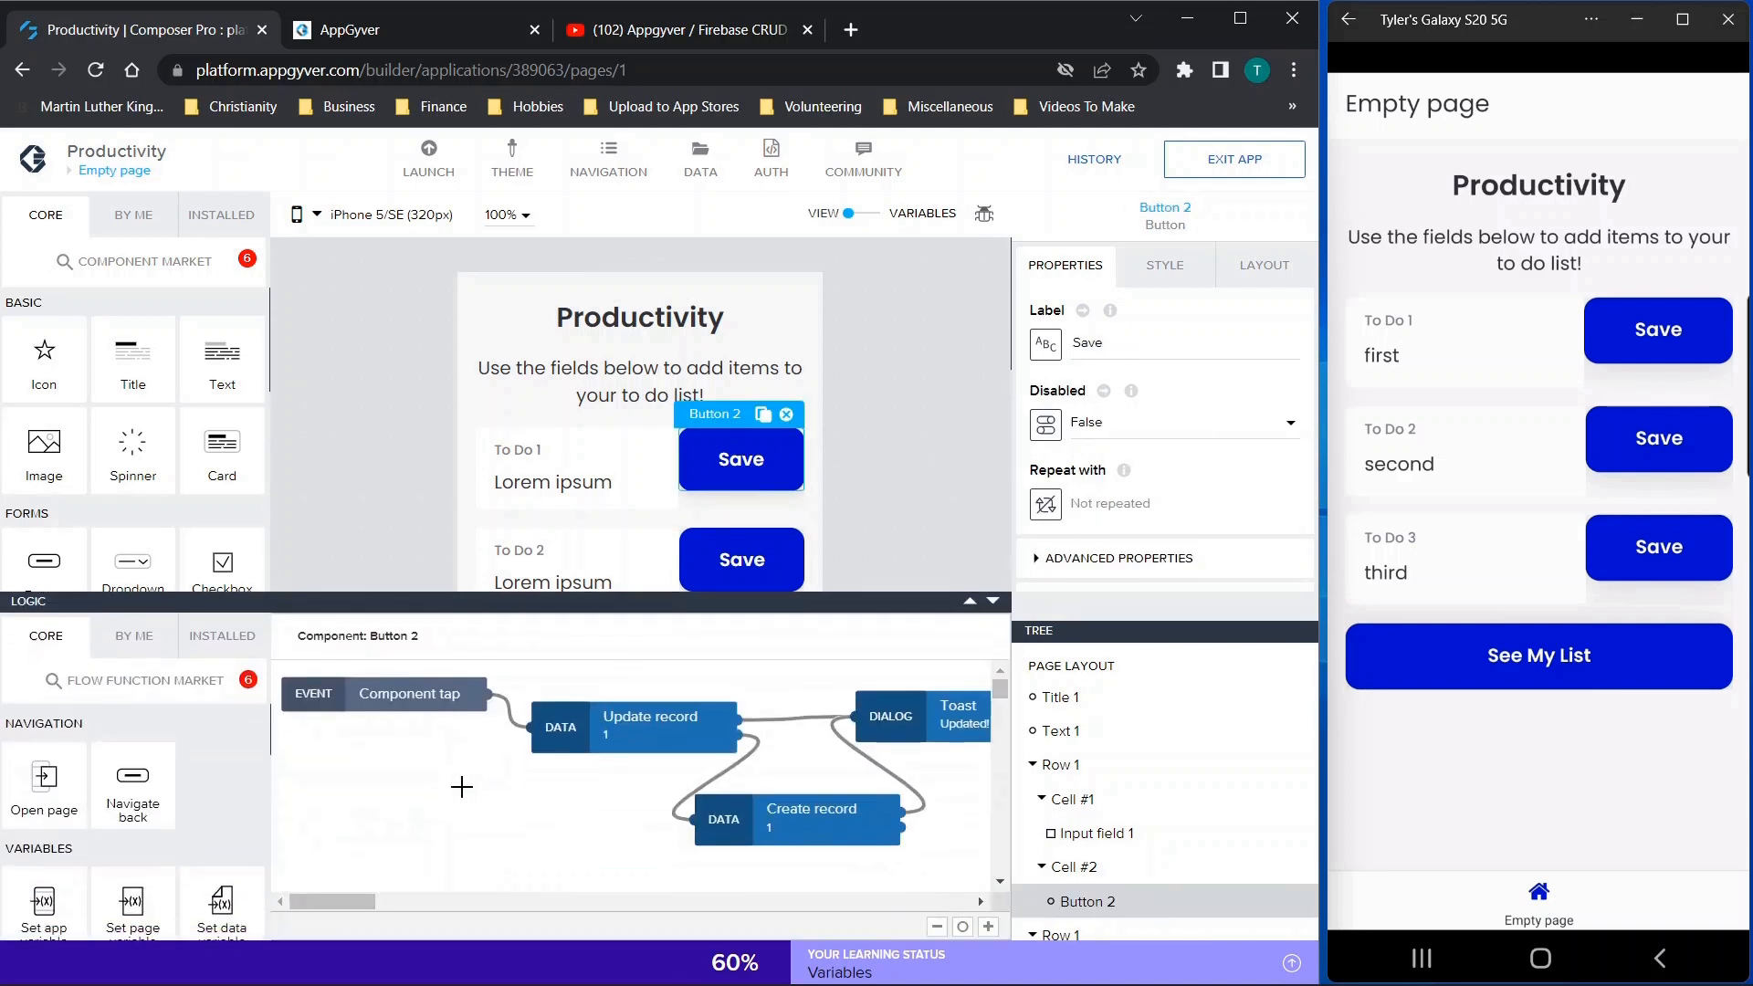
mouse_move(359, 912)
mouse_down()
mouse_move(397, 906)
mouse_move(375, 896)
mouse_up()
click(492, 725)
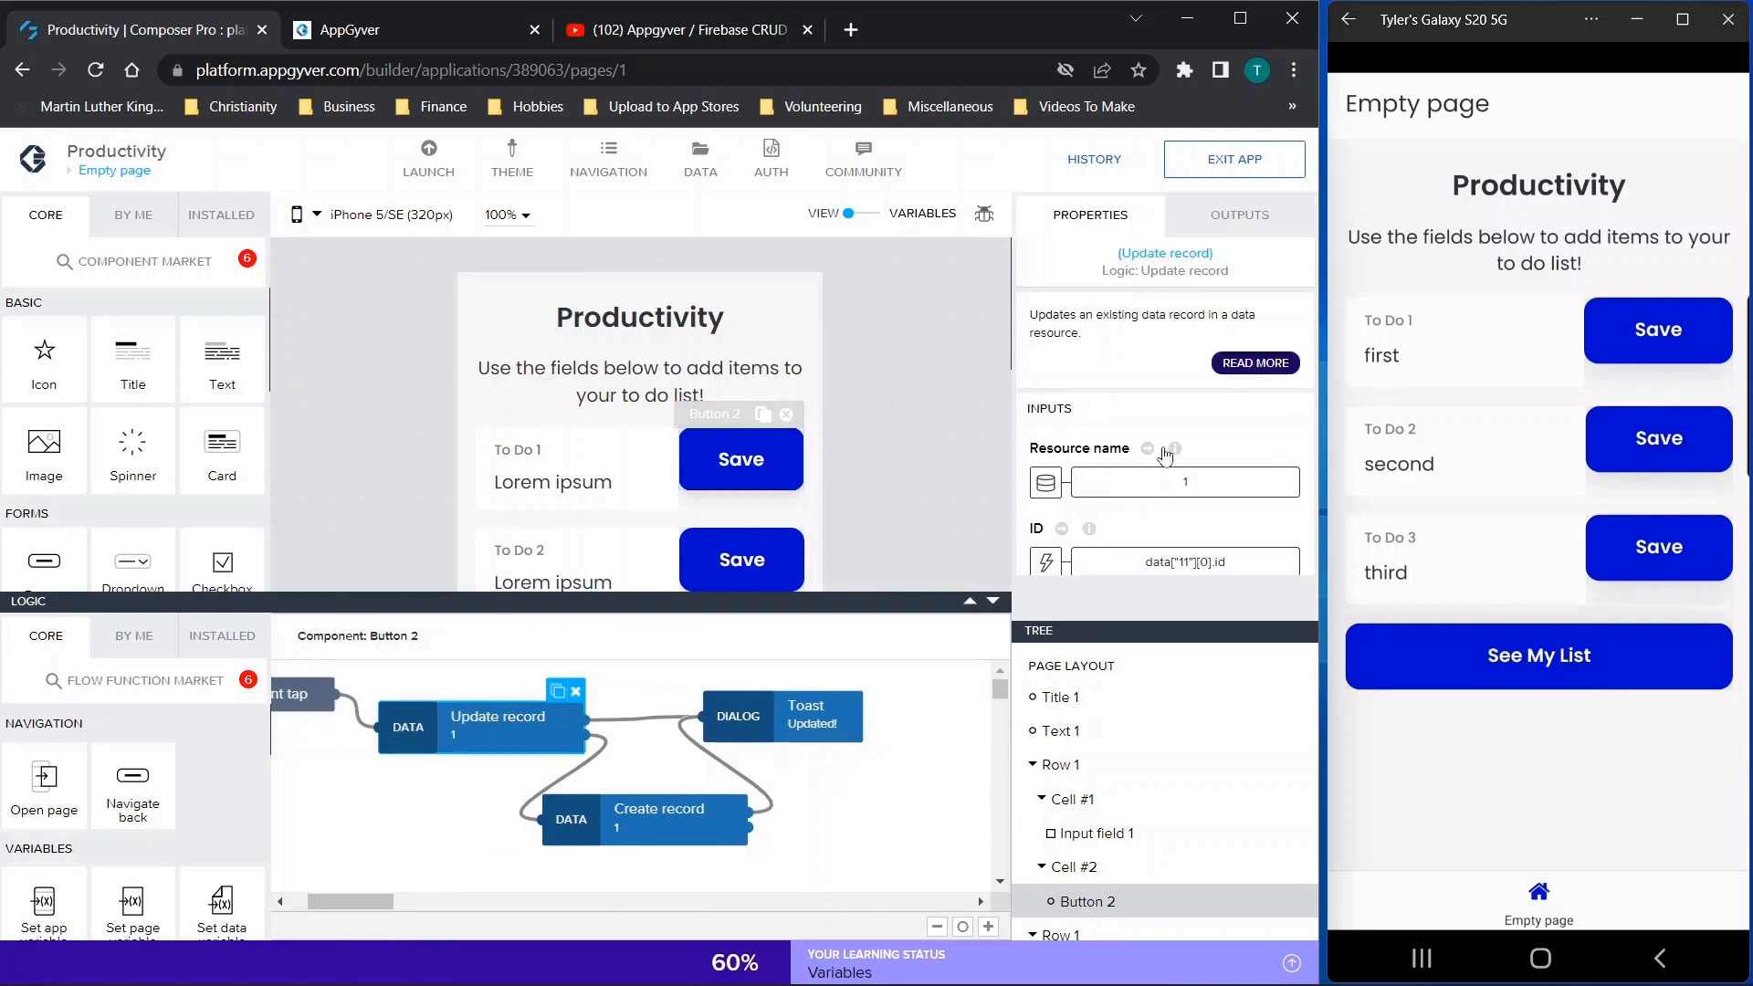
Inspect the ID formula of the To Do 1 Update record function and browse the available data variables without changing it
scroll(1125, 456, down, 2)
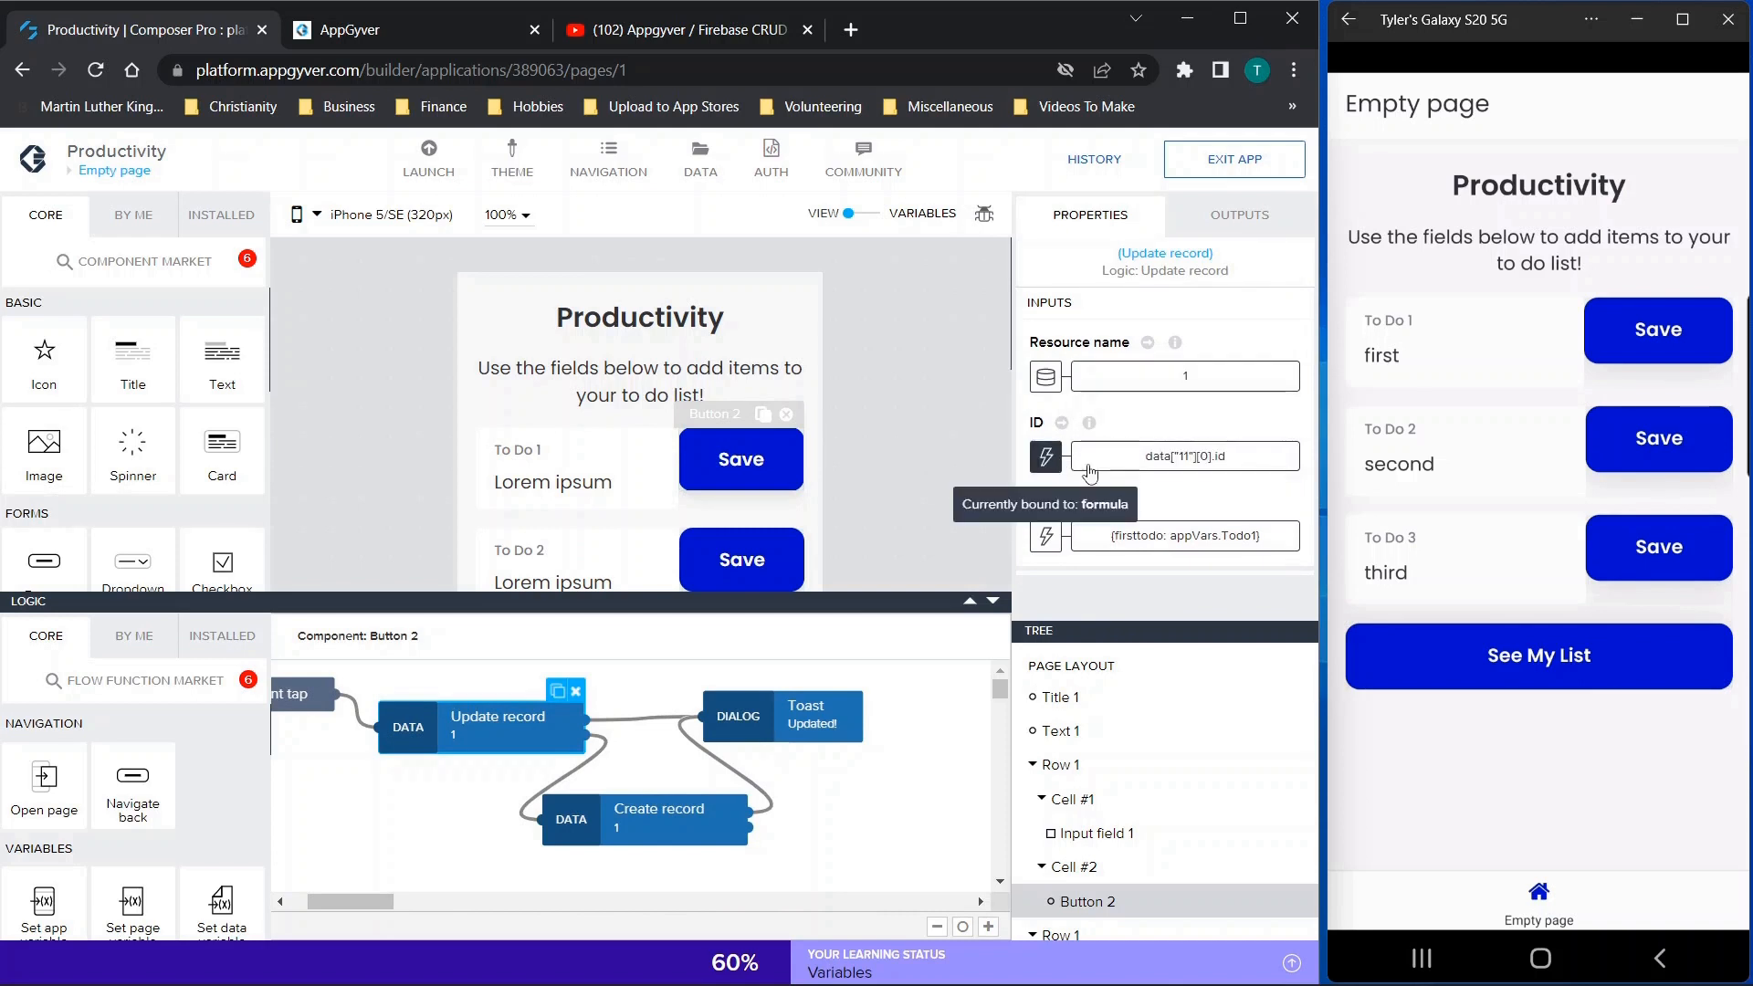
click(1146, 466)
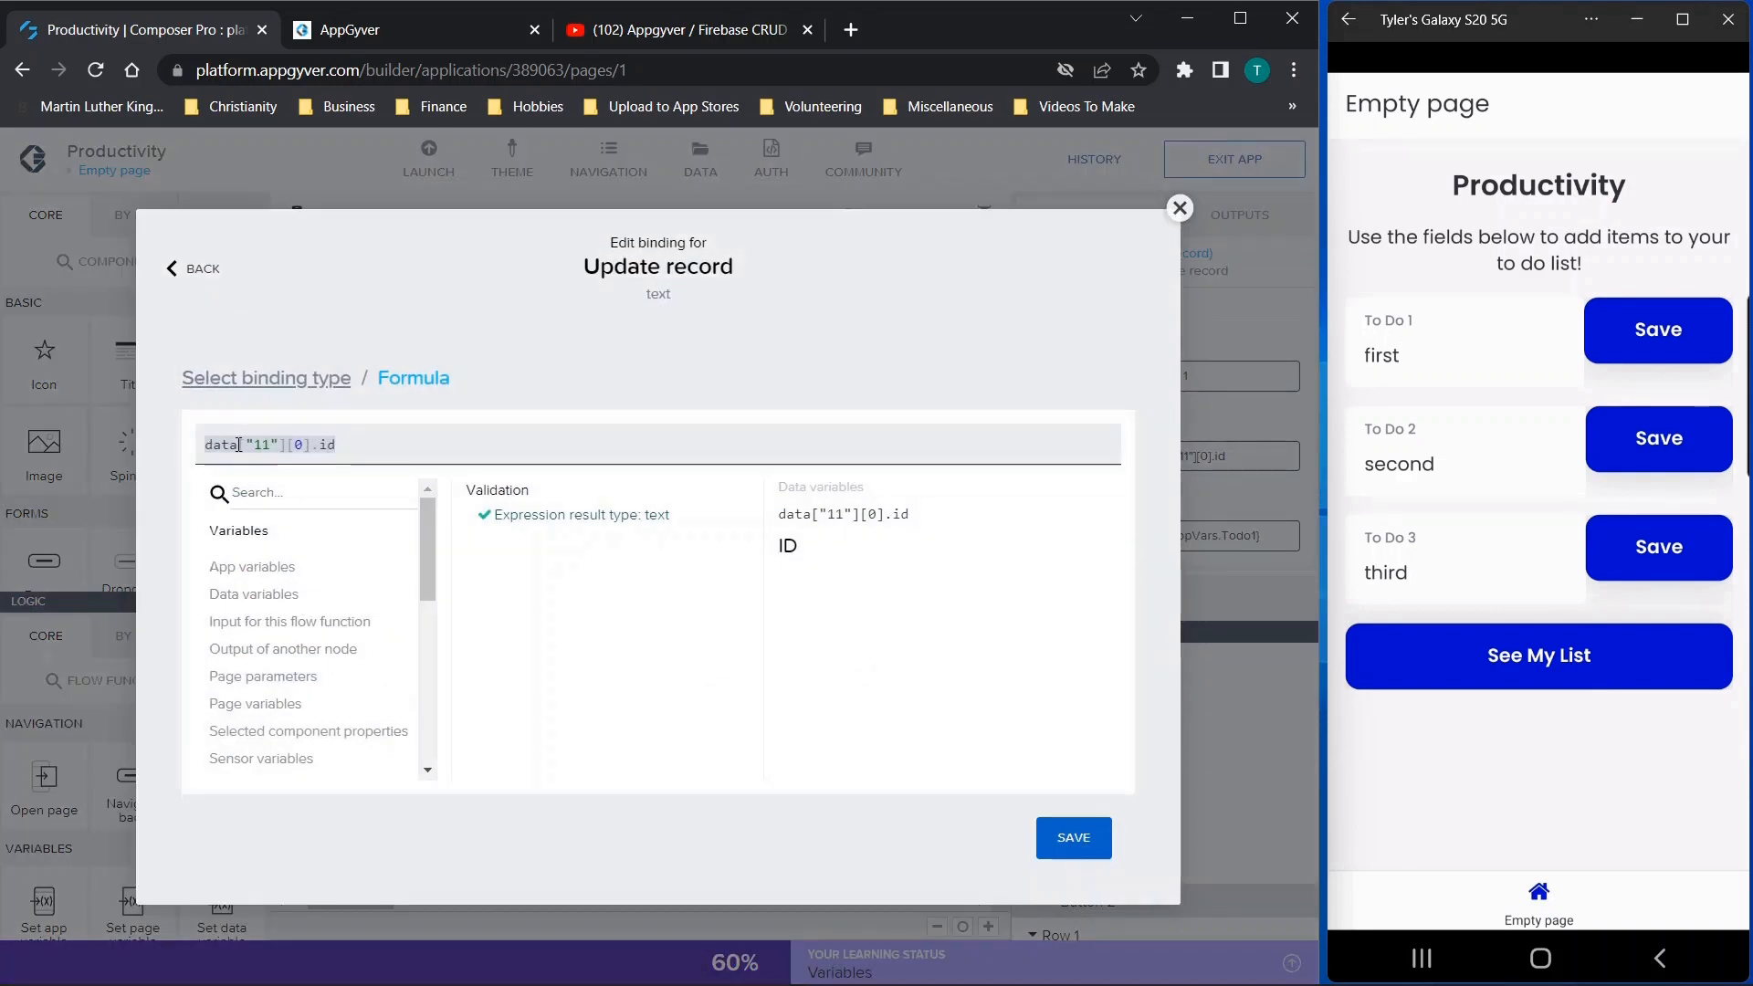
drag(252, 444, 271, 445)
click(334, 439)
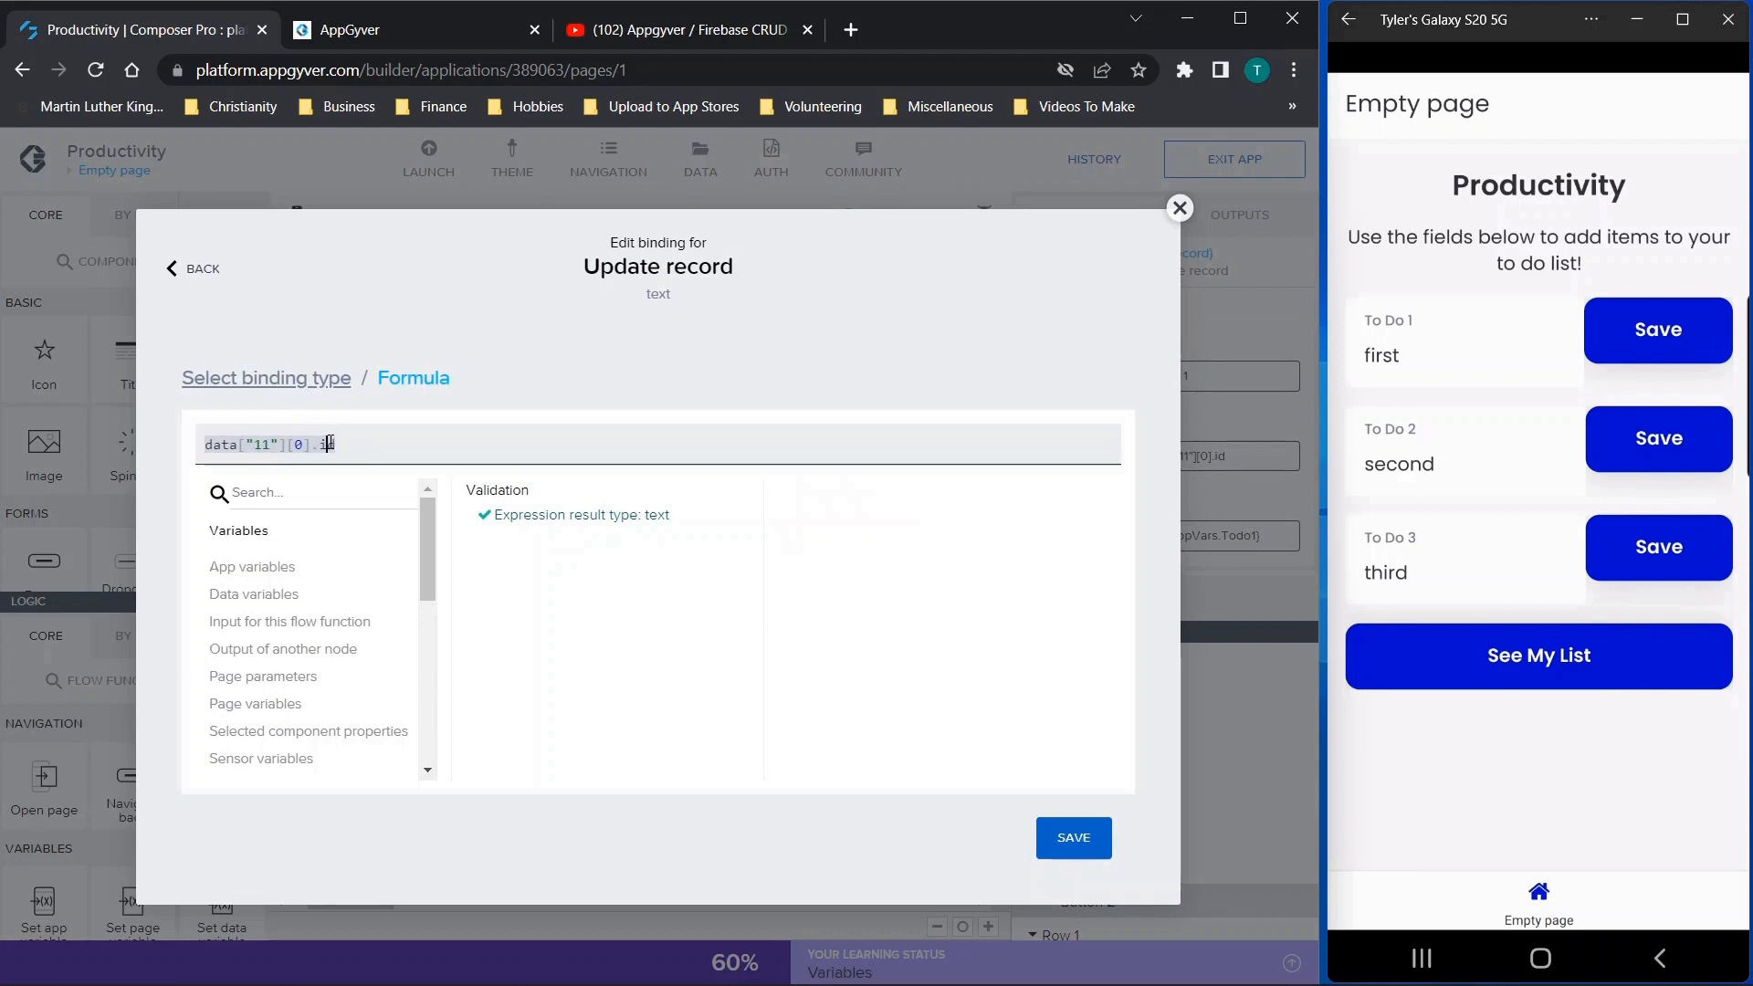
click(283, 598)
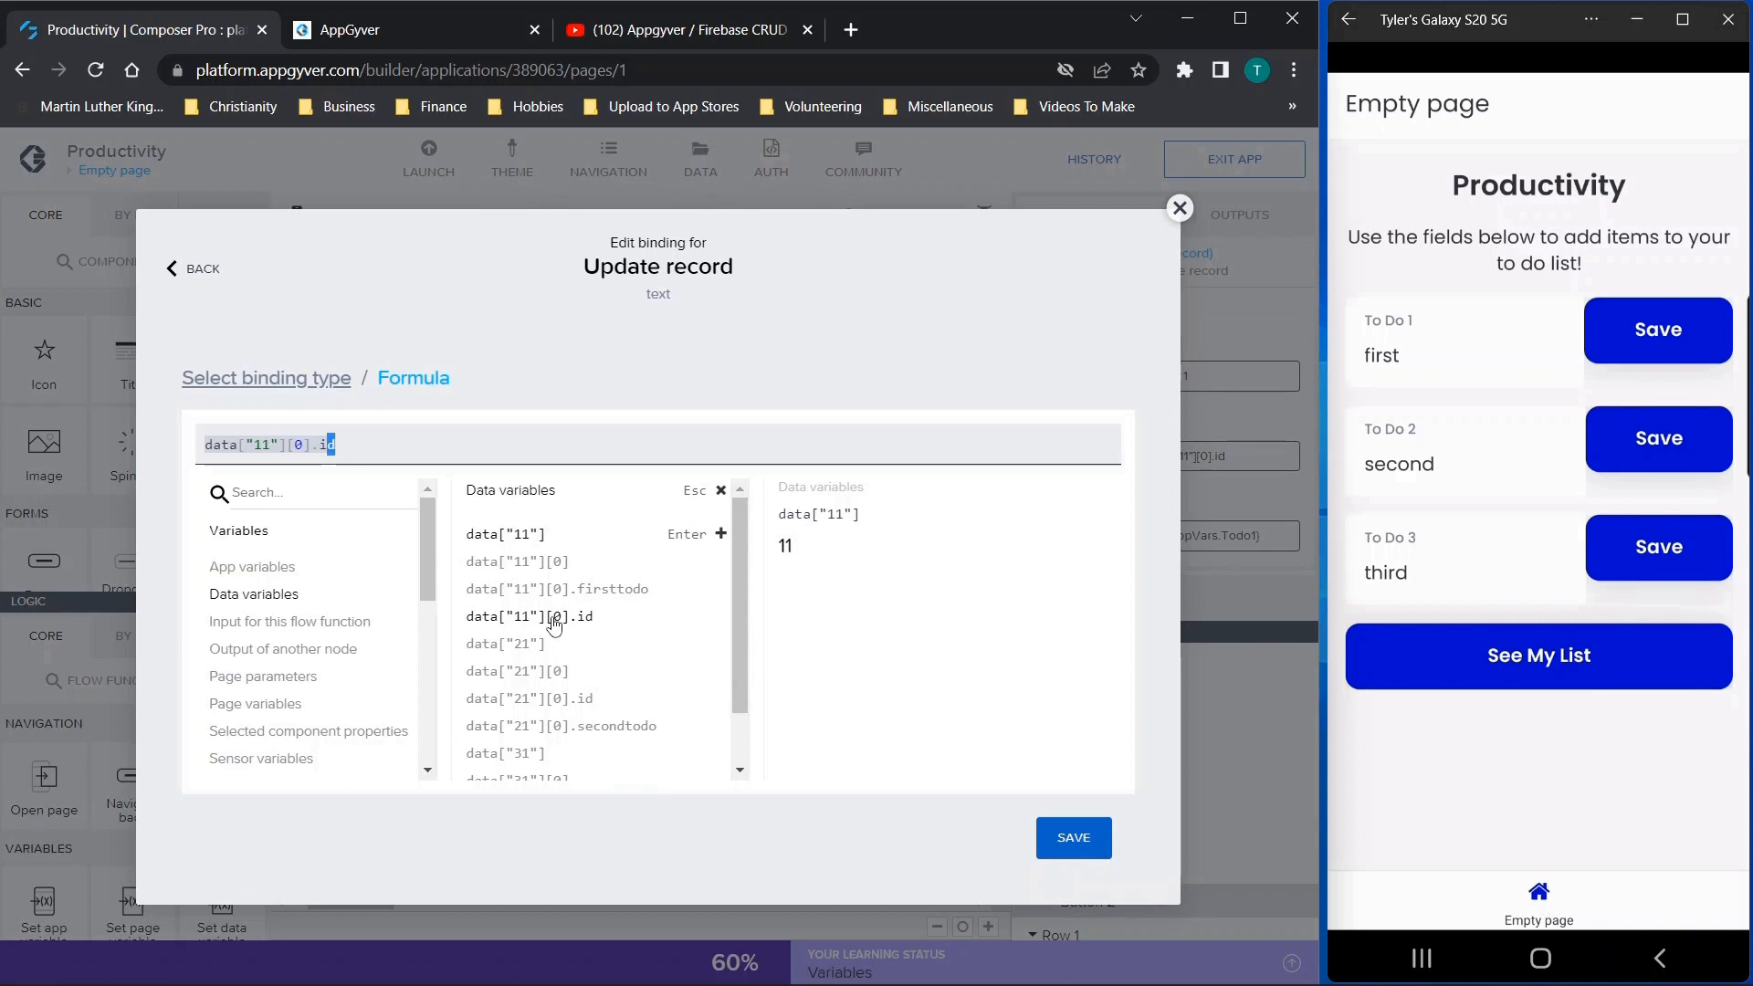
click(1180, 208)
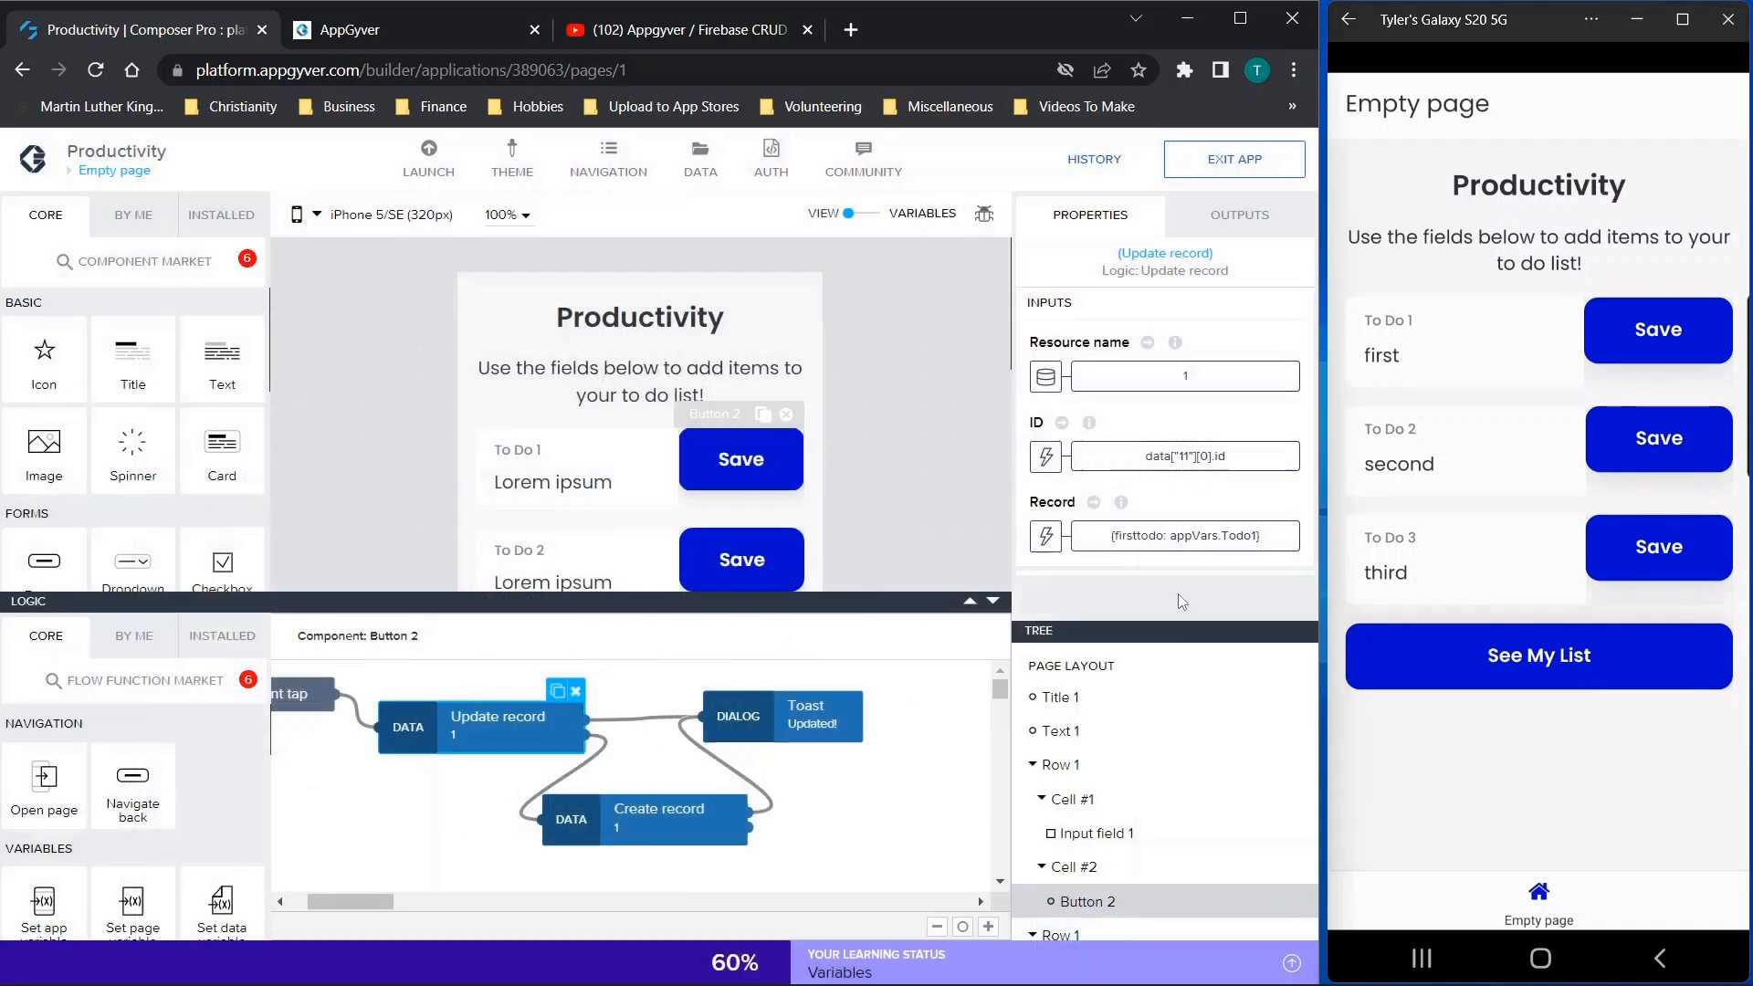
Examine the Record formula of the same Update record function, covering the firsttodo field and its app variable, and close it unchanged
click(1180, 527)
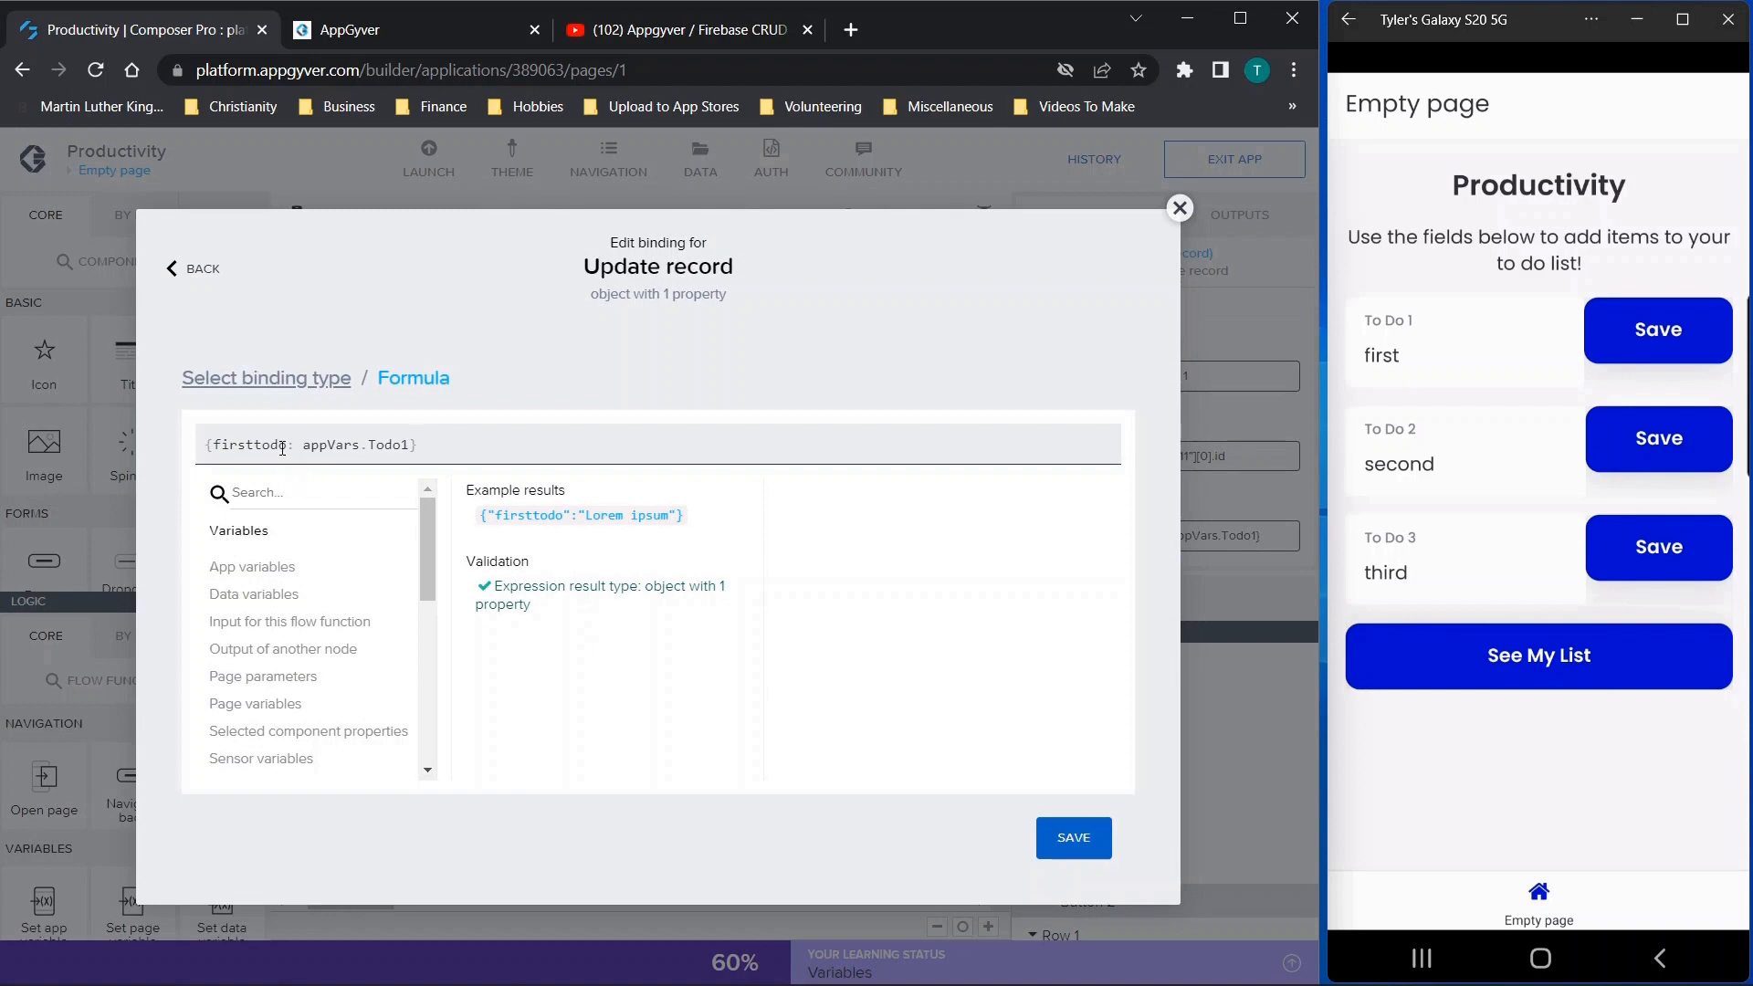
drag(284, 445, 225, 442)
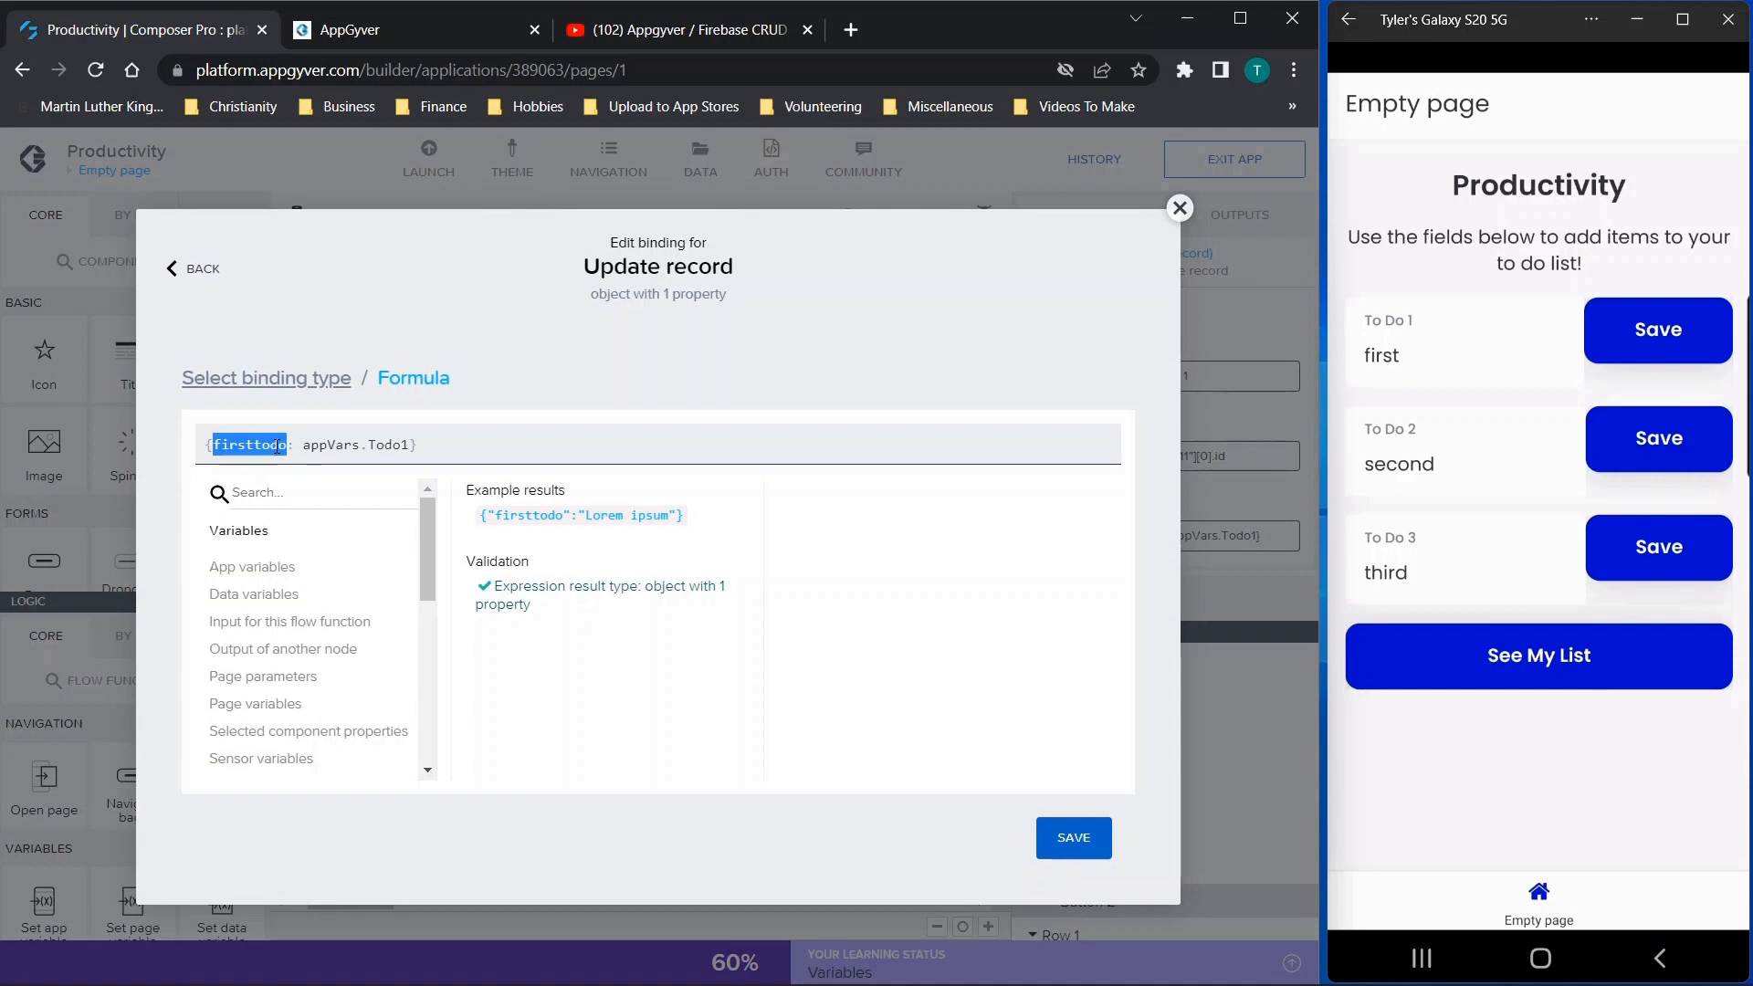
drag(303, 445, 418, 445)
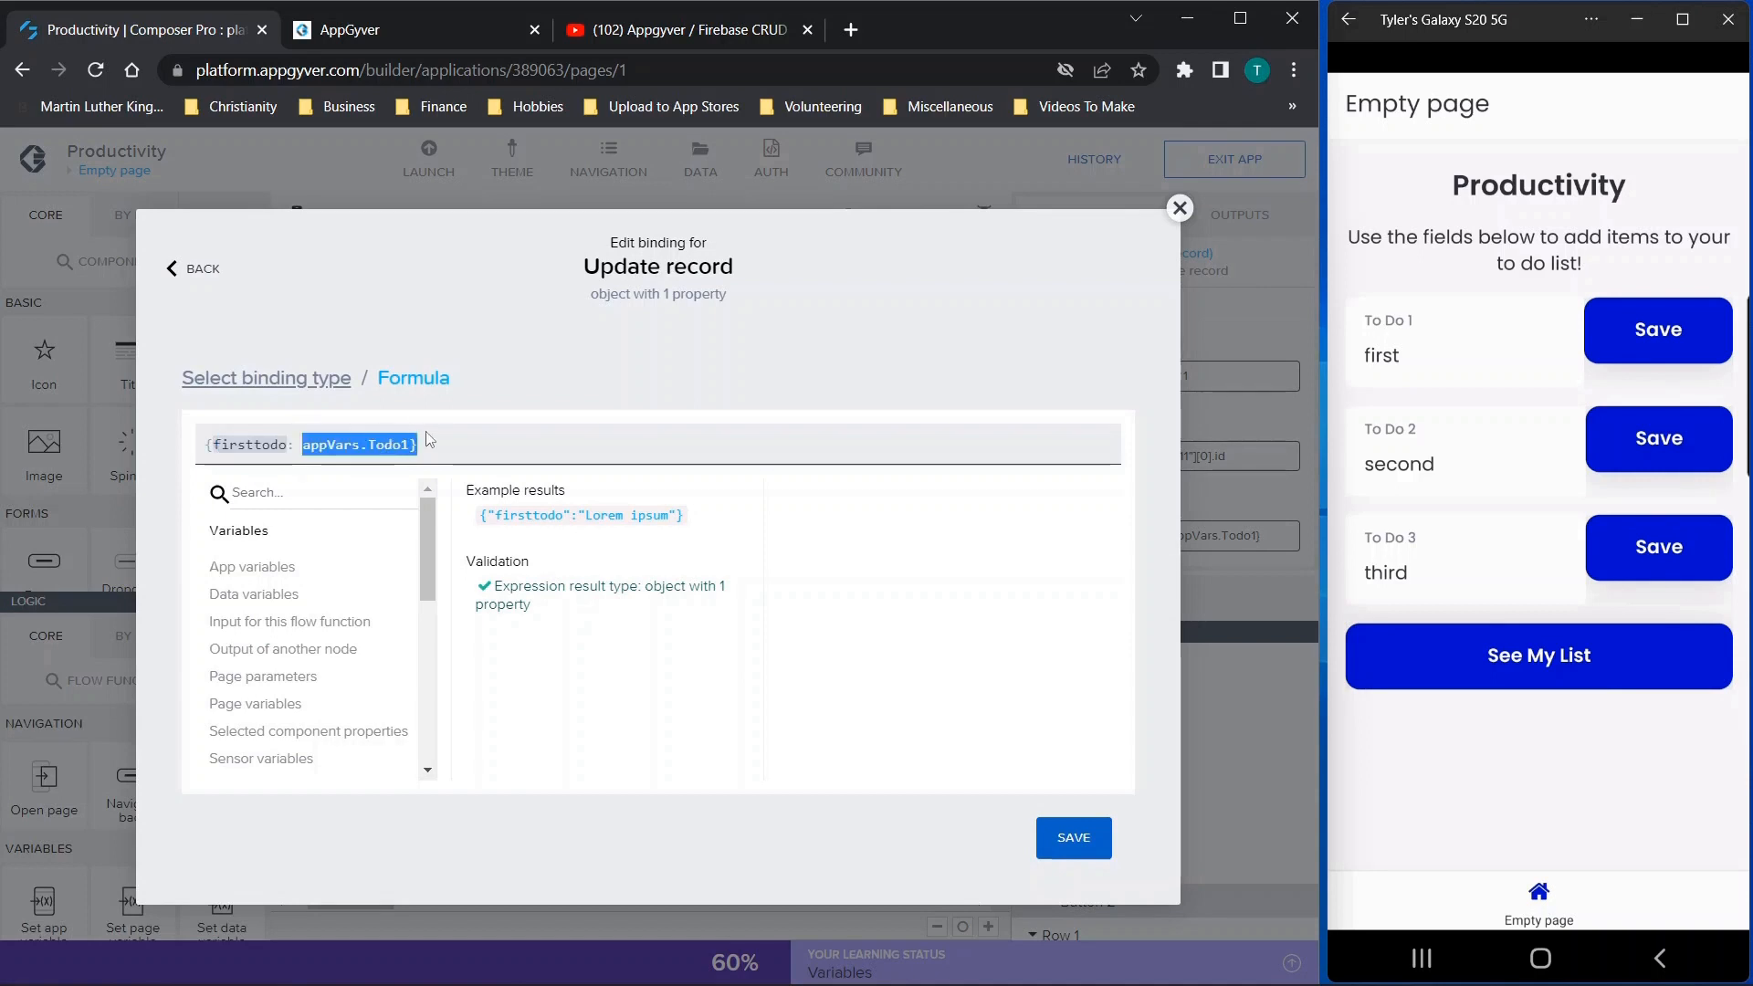
click(1179, 208)
Show the logic of the To Do 2 Save button and inspect its Update record function's resource, ID and Record inputs
scroll(900, 370, down, 1)
click(769, 478)
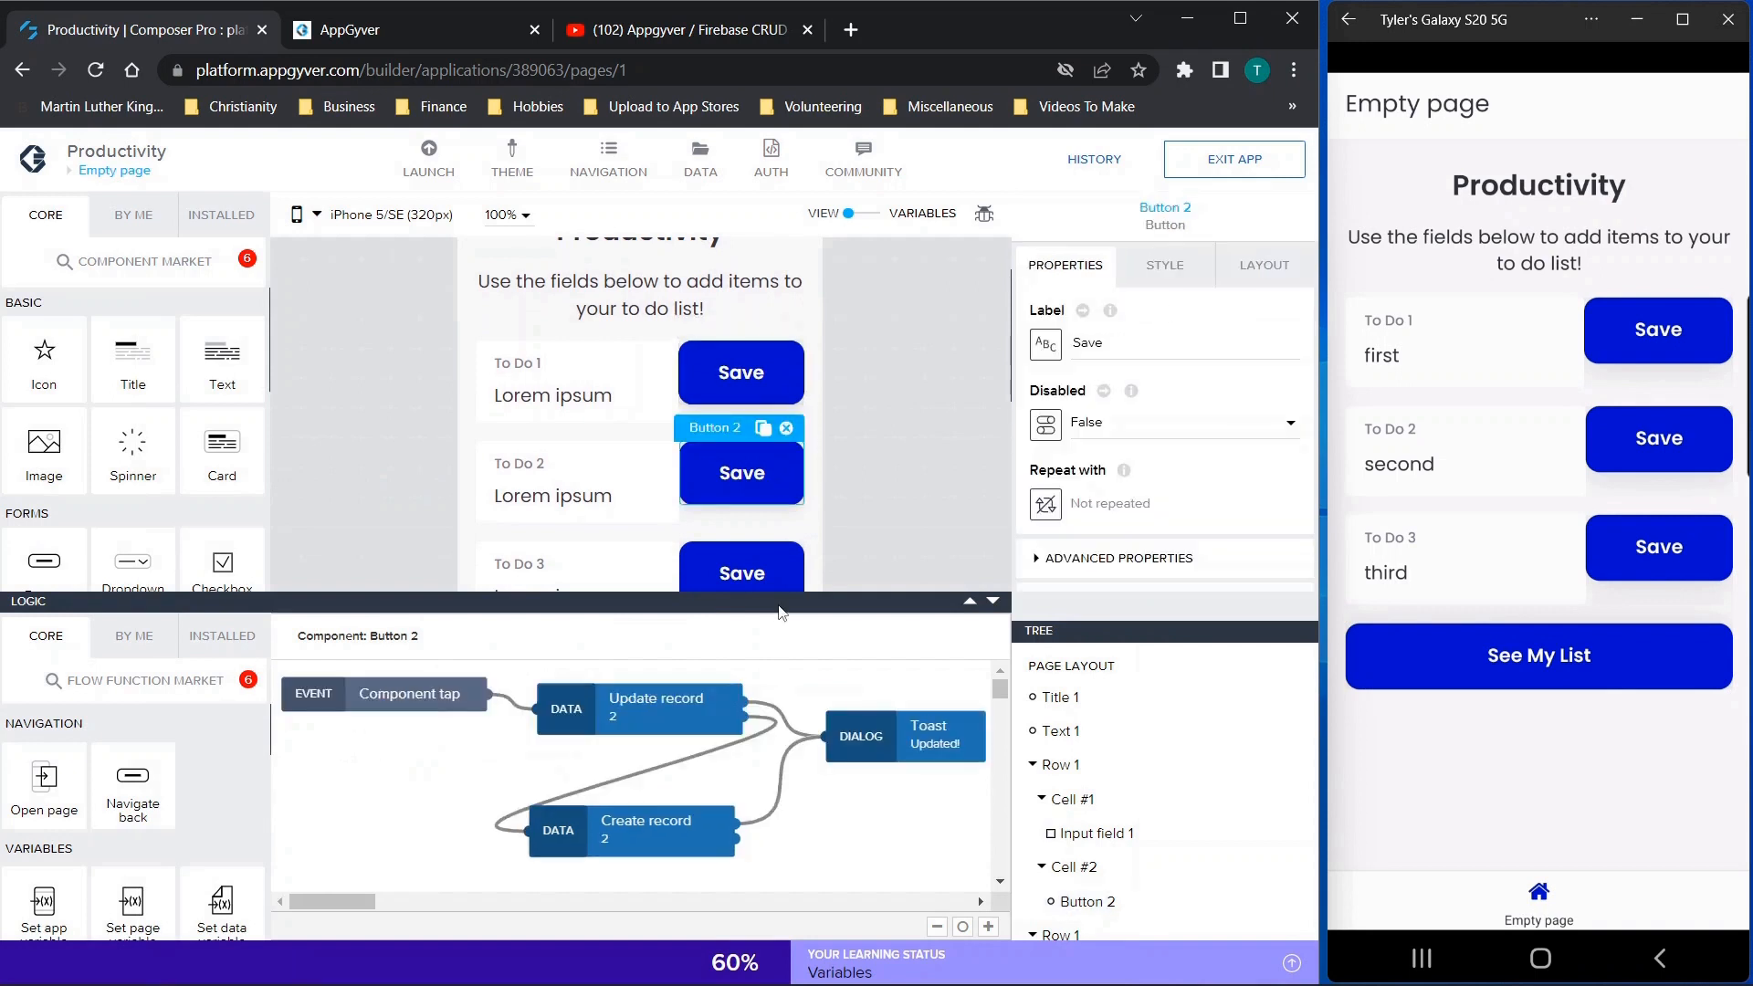
click(651, 704)
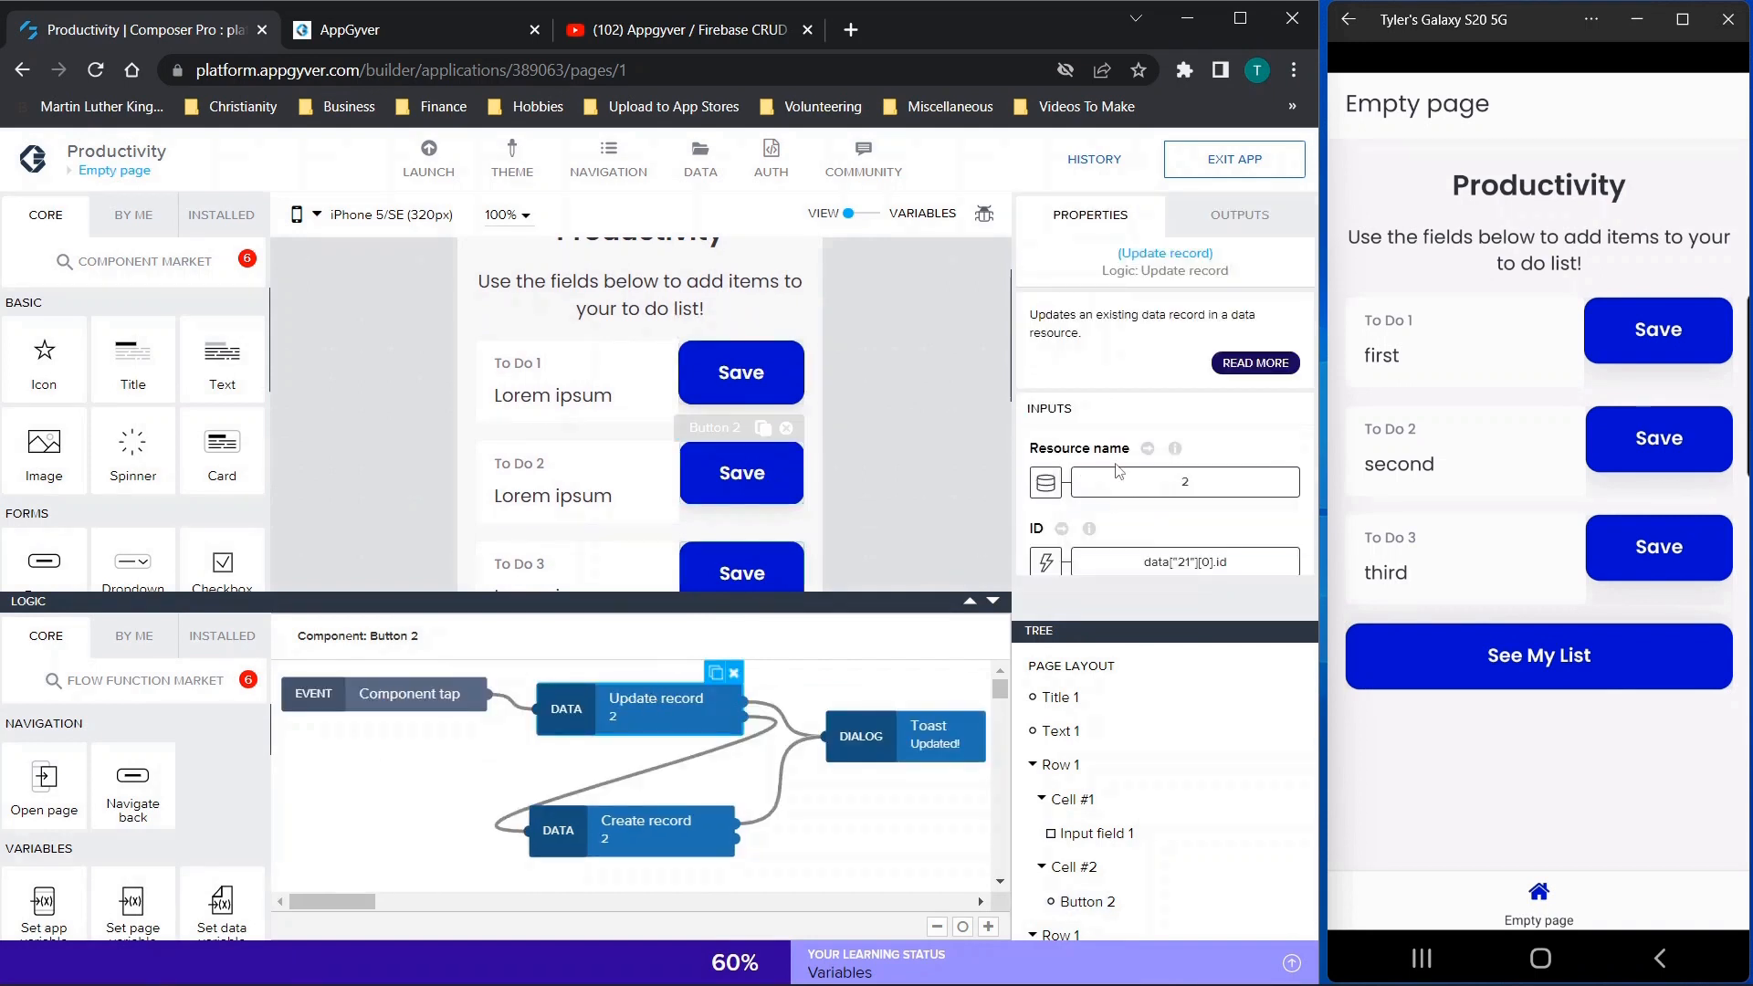
scroll(1119, 468, down, 2)
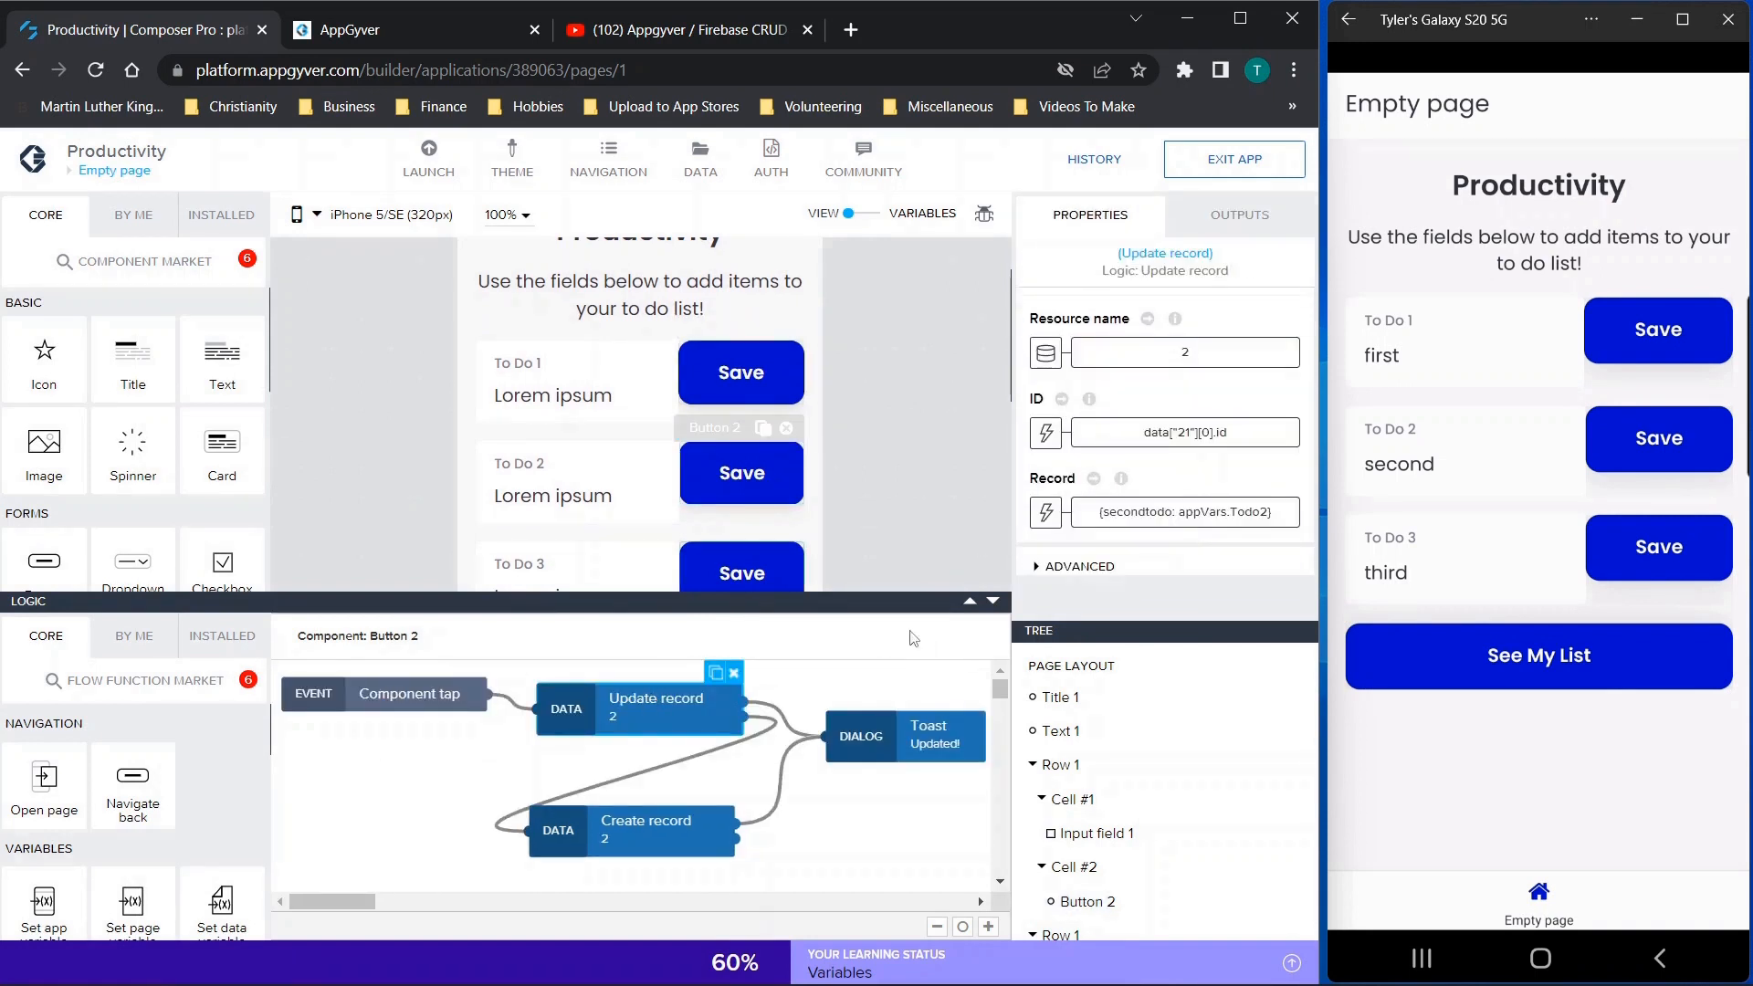
Return to the To Do 1 Save button's logic and compare its Update record and Create record functions
click(754, 380)
click(661, 813)
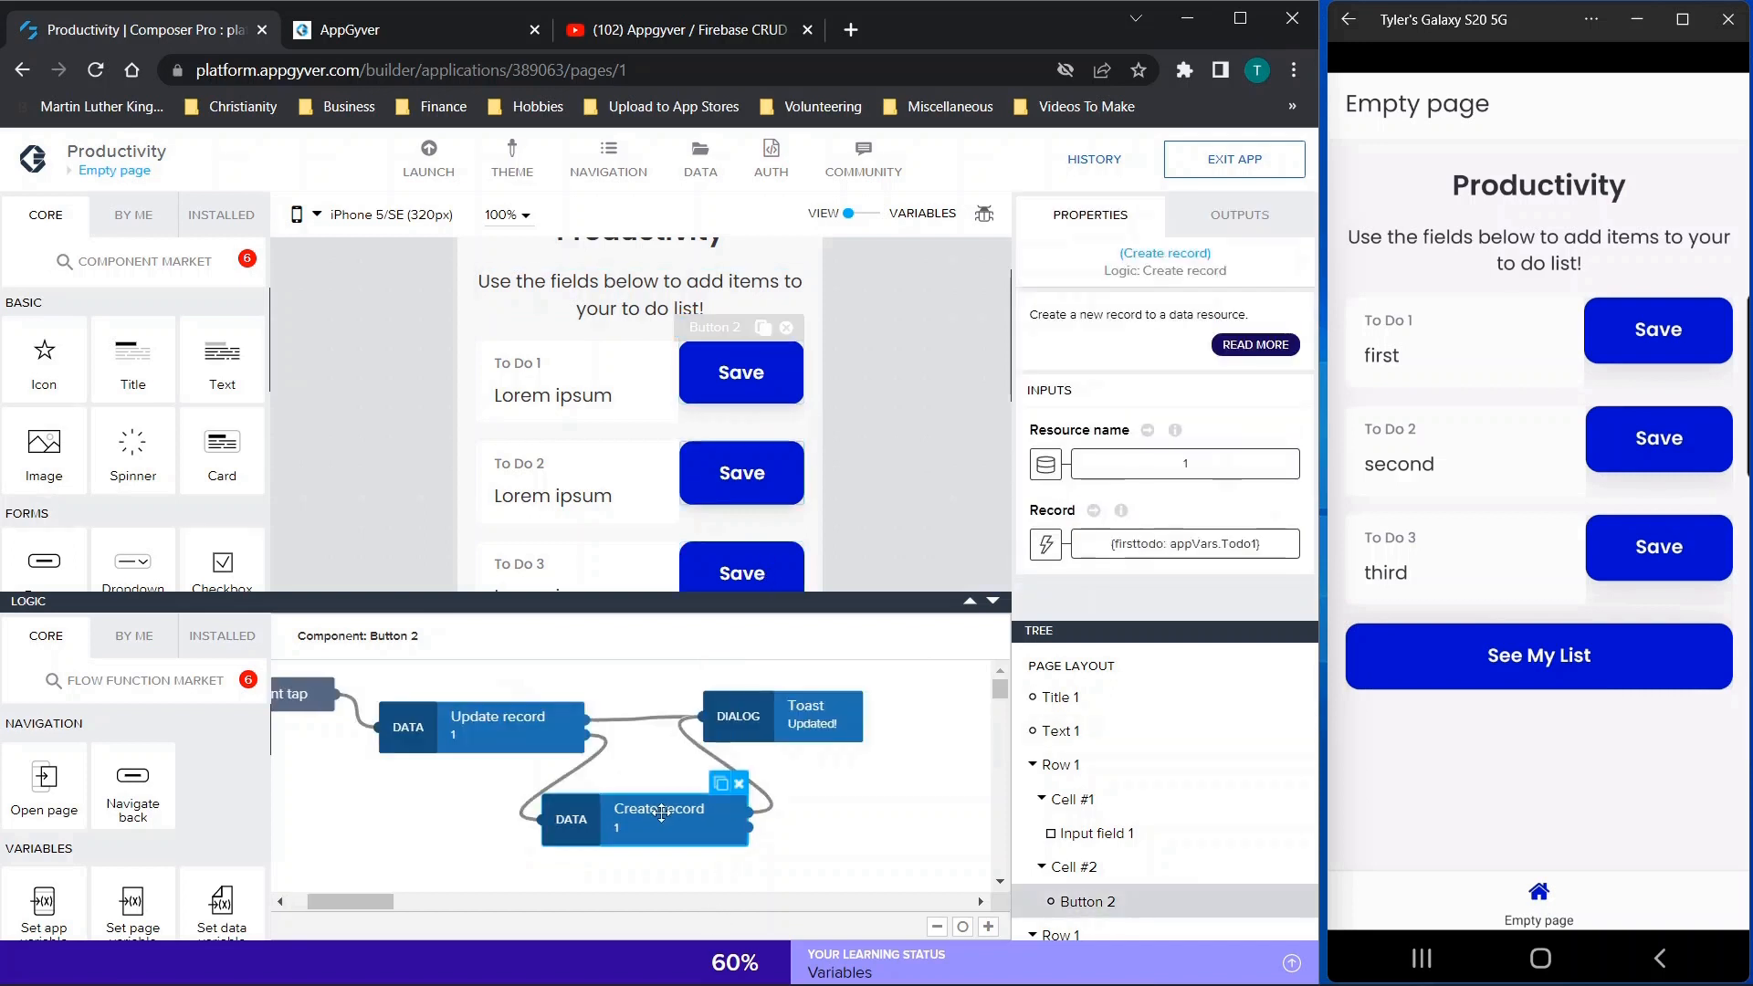
click(502, 724)
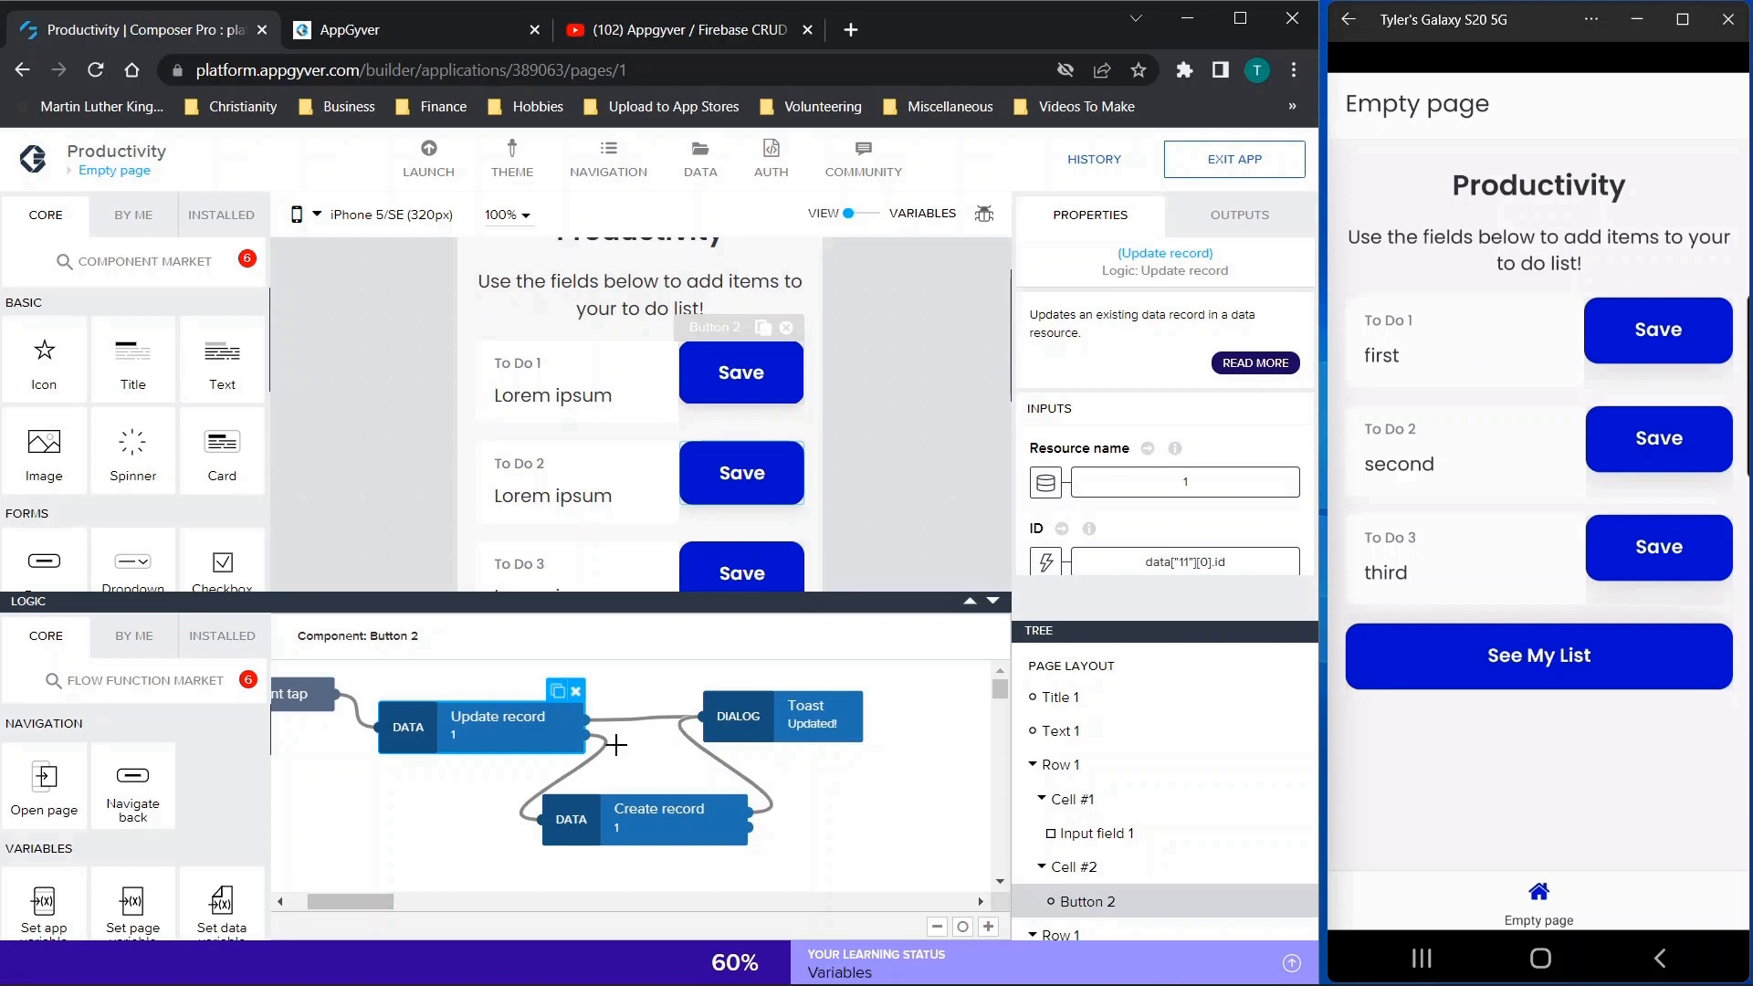
click(609, 804)
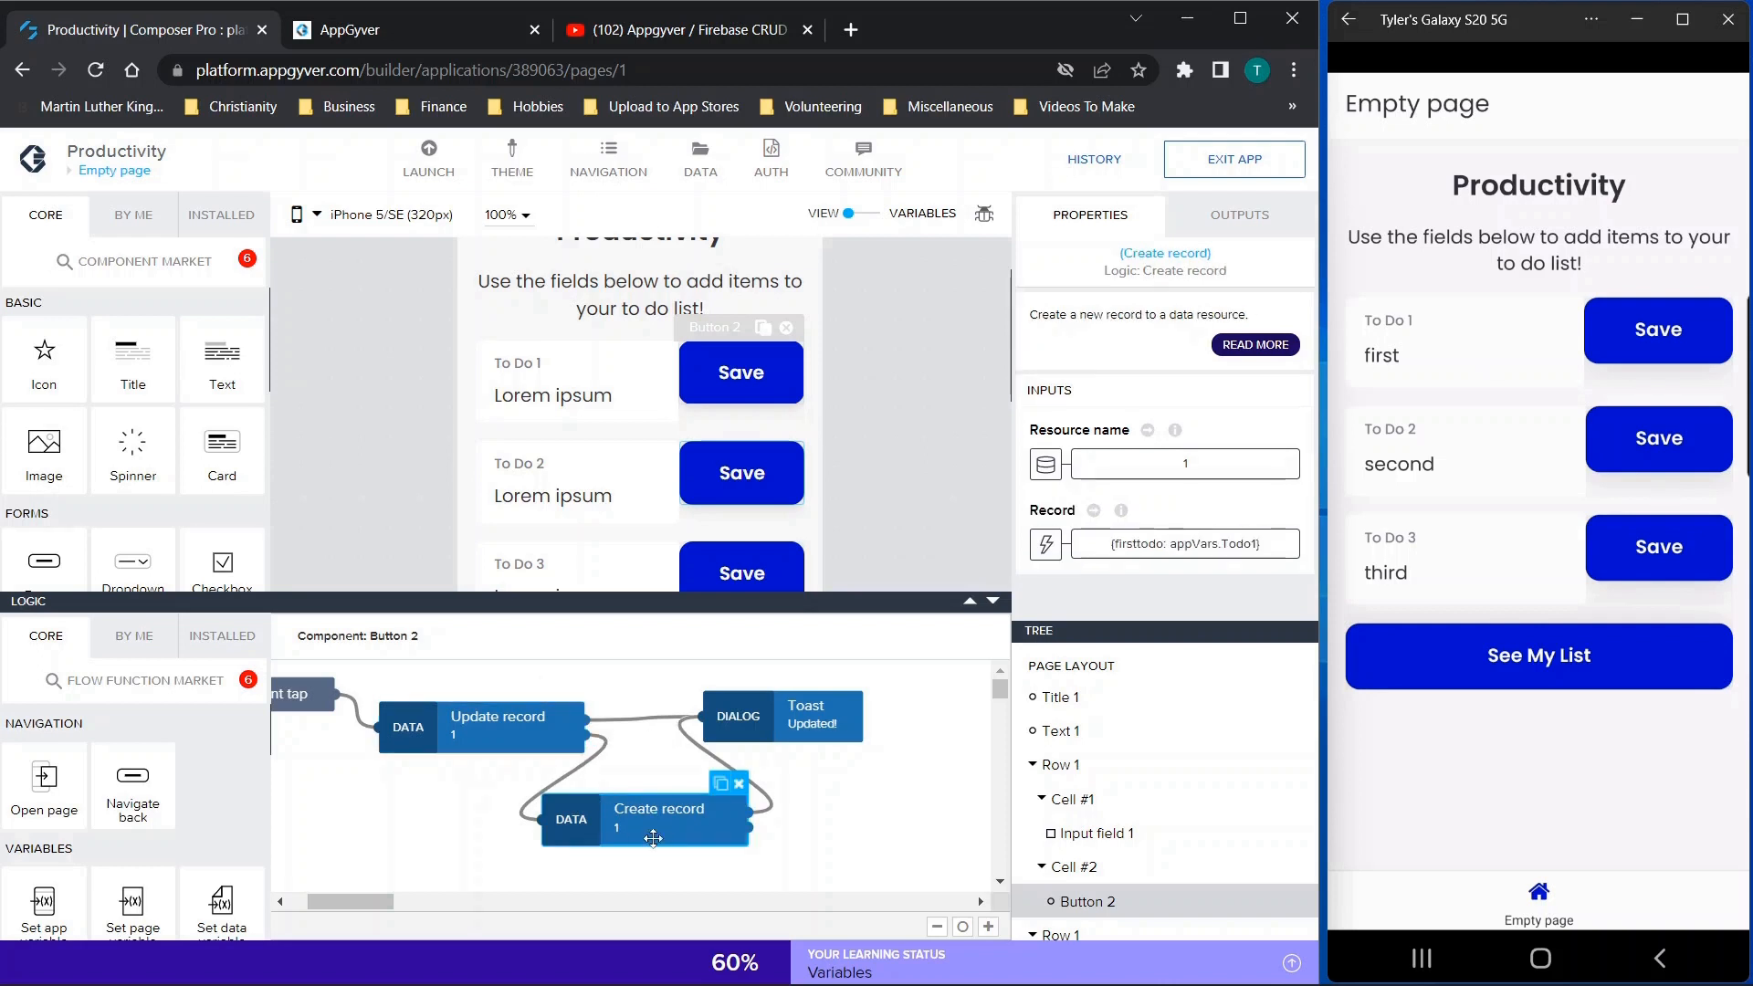
scroll(1221, 413, down, 2)
scroll(1223, 414, down, 2)
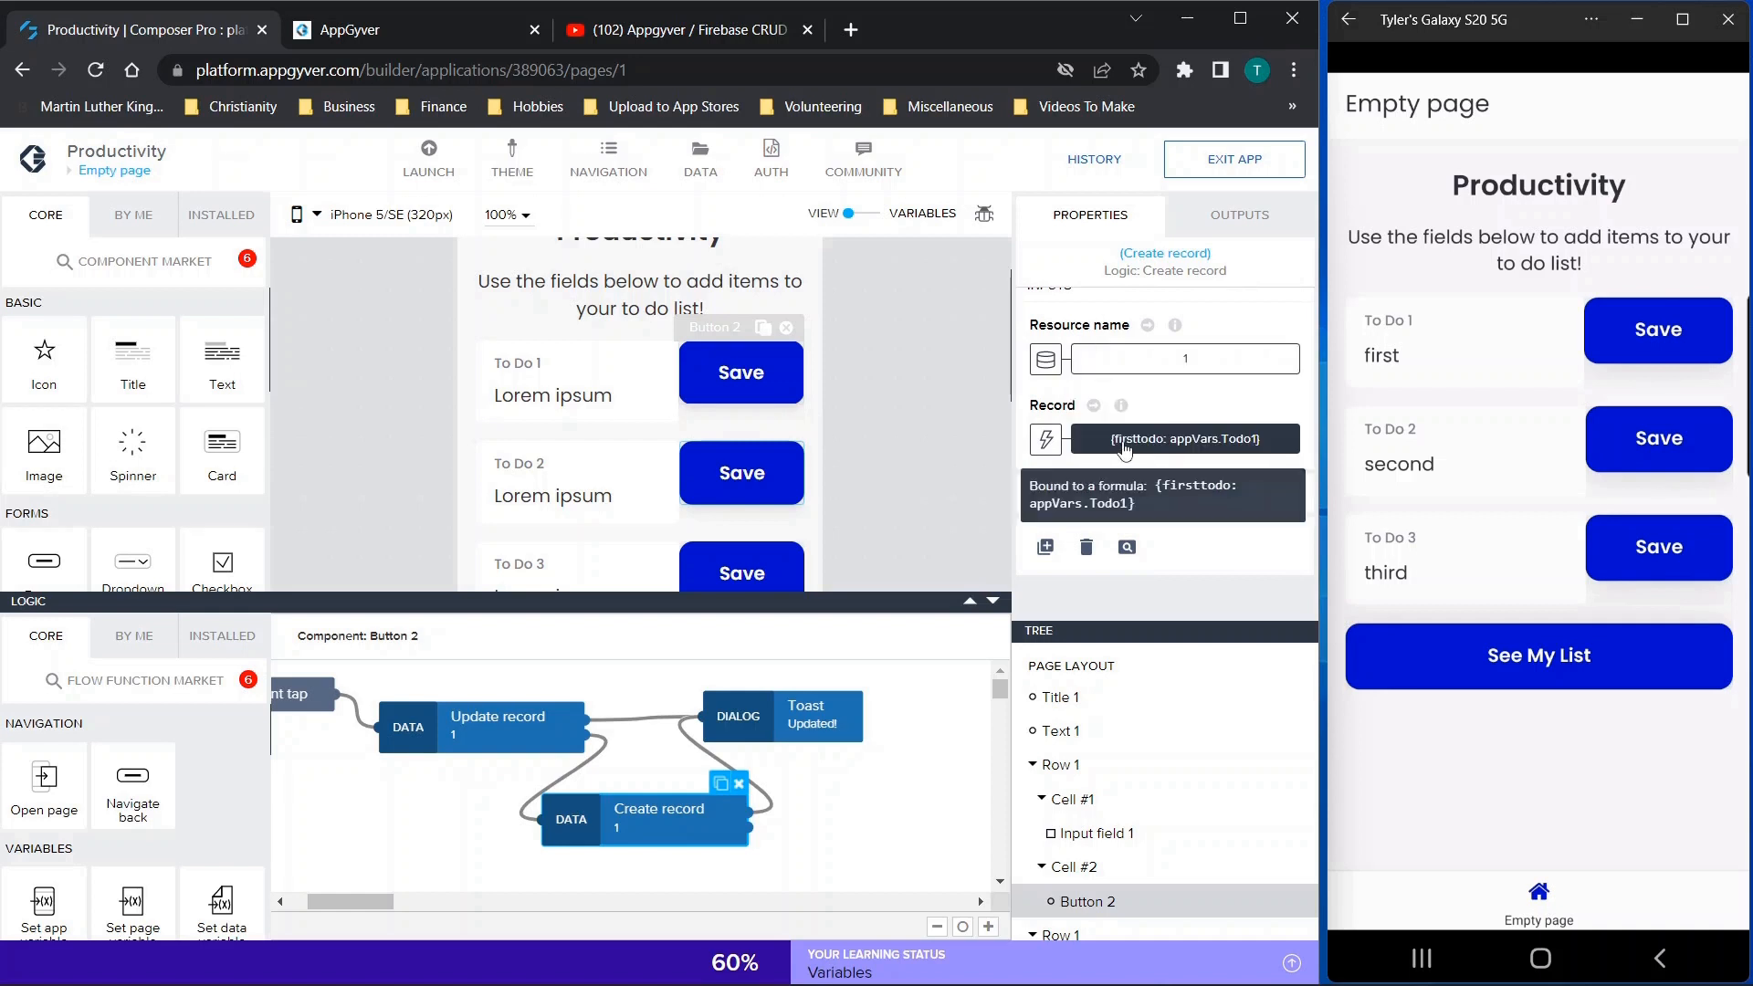
Open the Create record function's Record formula and examine its firsttodo key and appVars.Todo1 value
click(1157, 442)
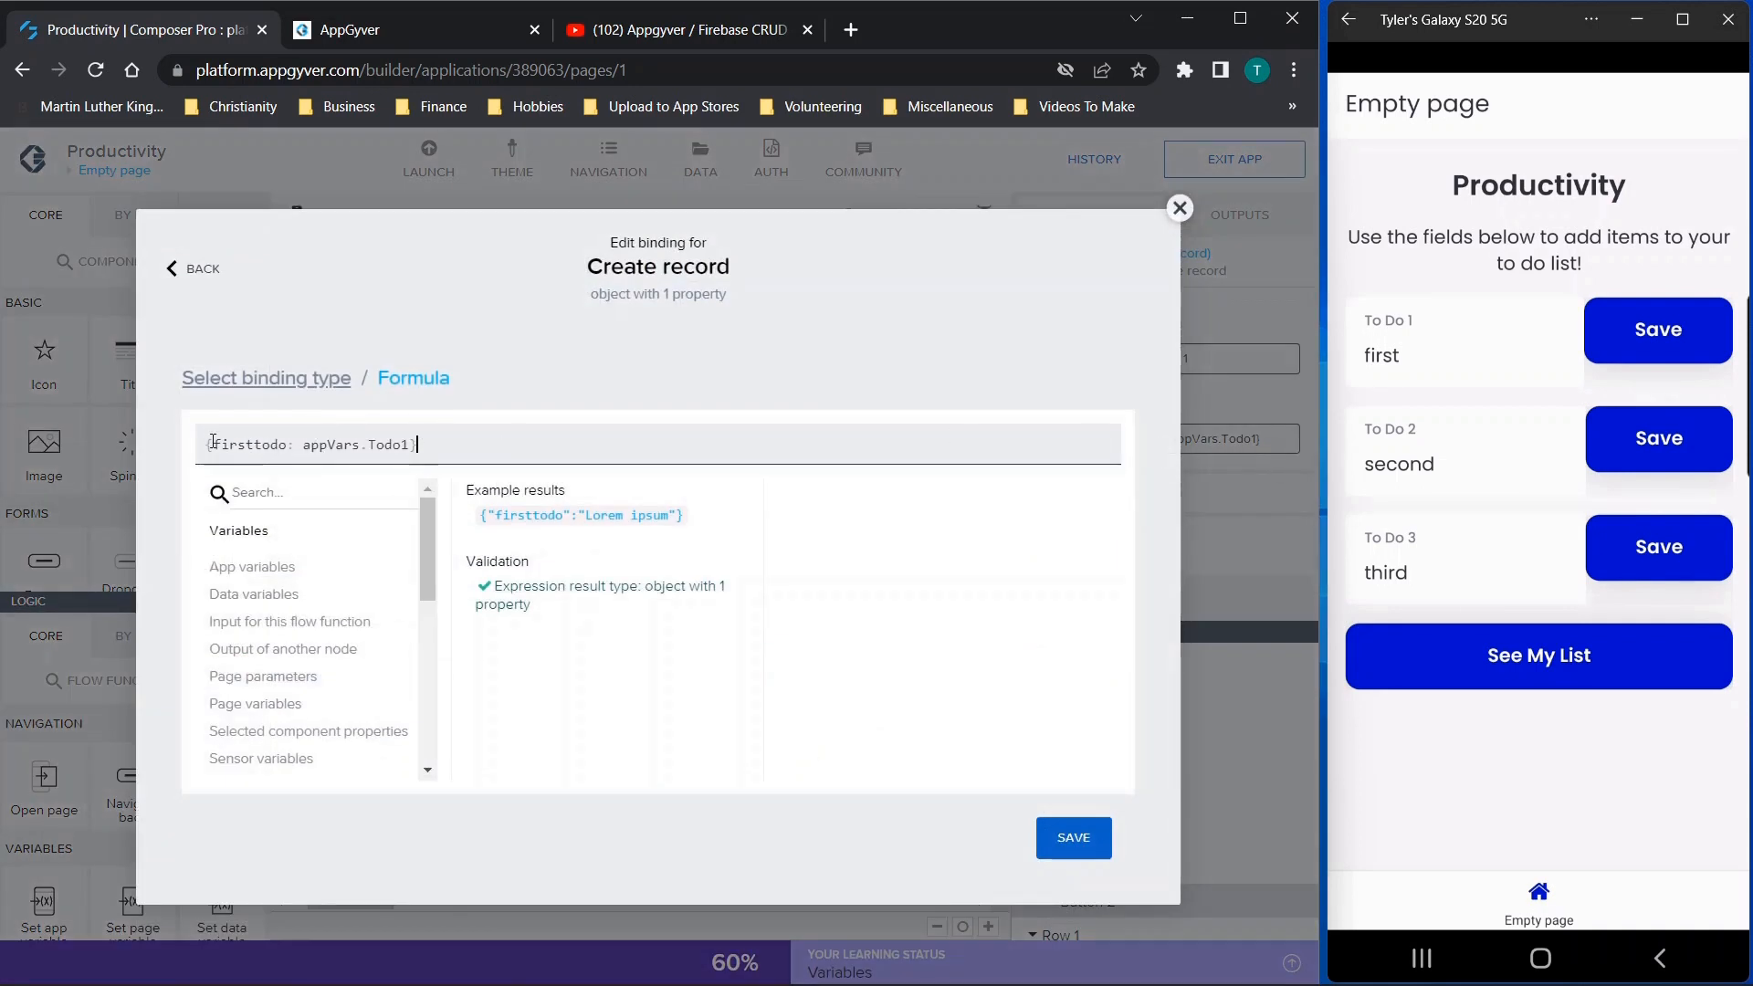
drag(212, 442, 283, 445)
click(281, 445)
drag(318, 447, 409, 447)
click(409, 447)
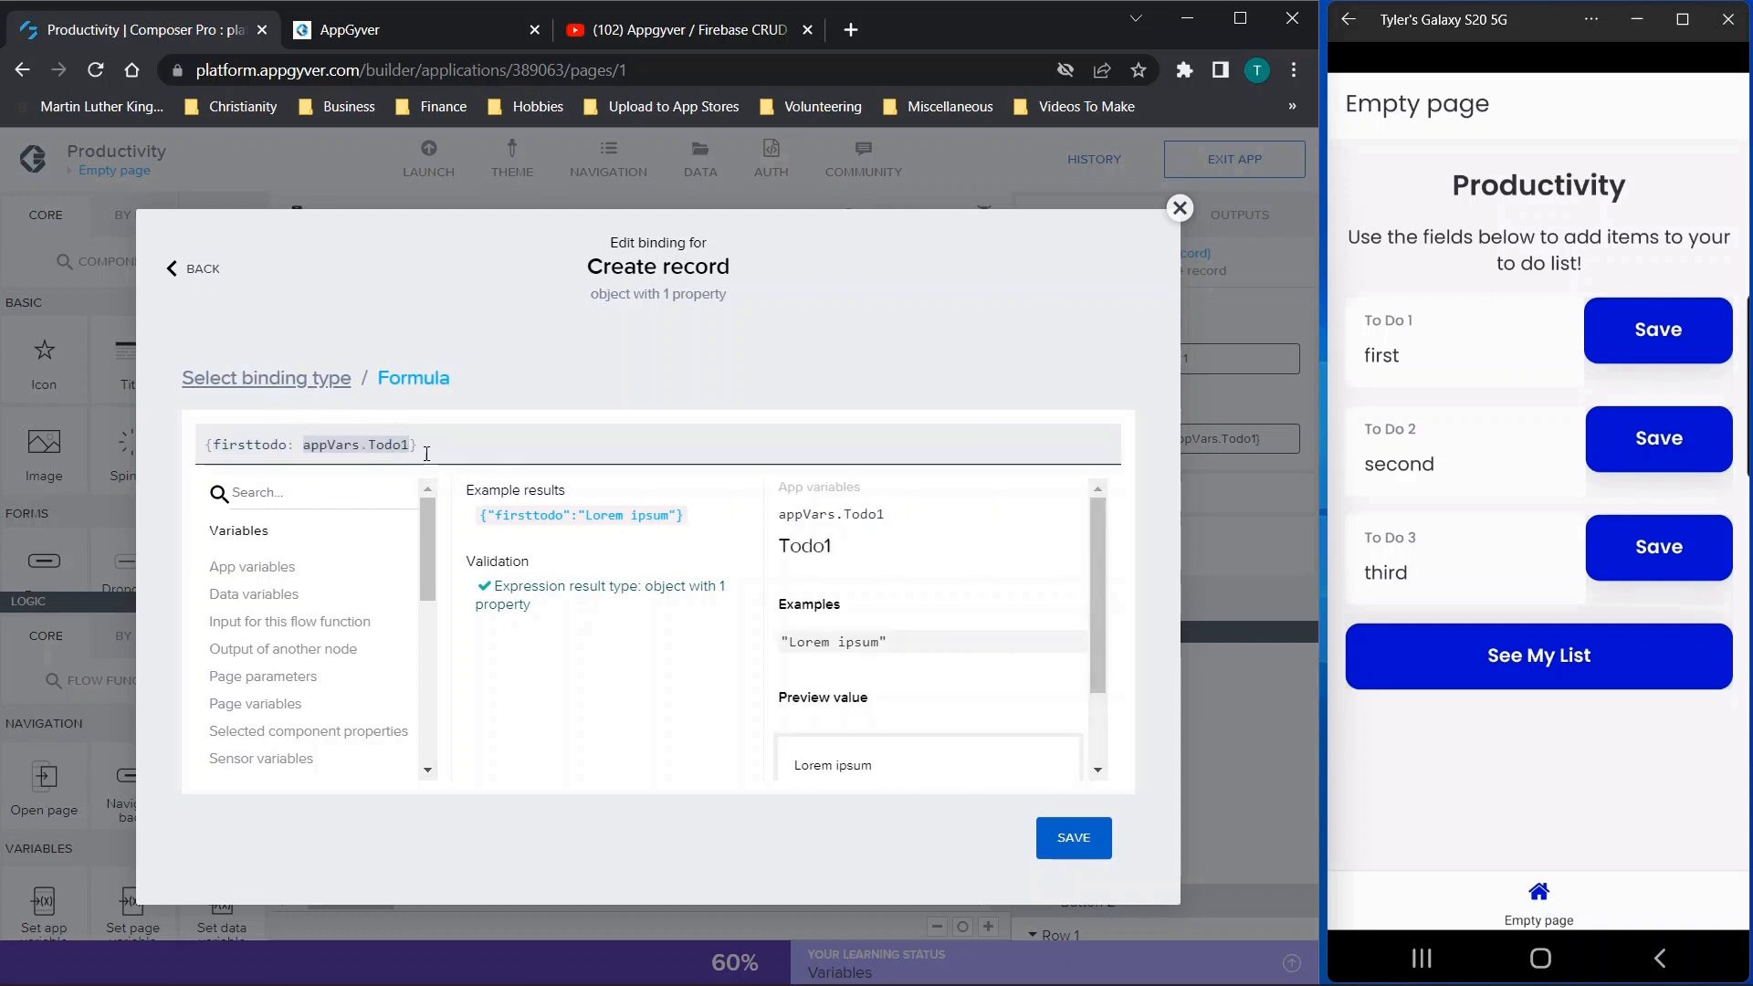
Wrap appVars.Todo1 in double quotes in the Create record formula to demonstrate a literal text value
text(")
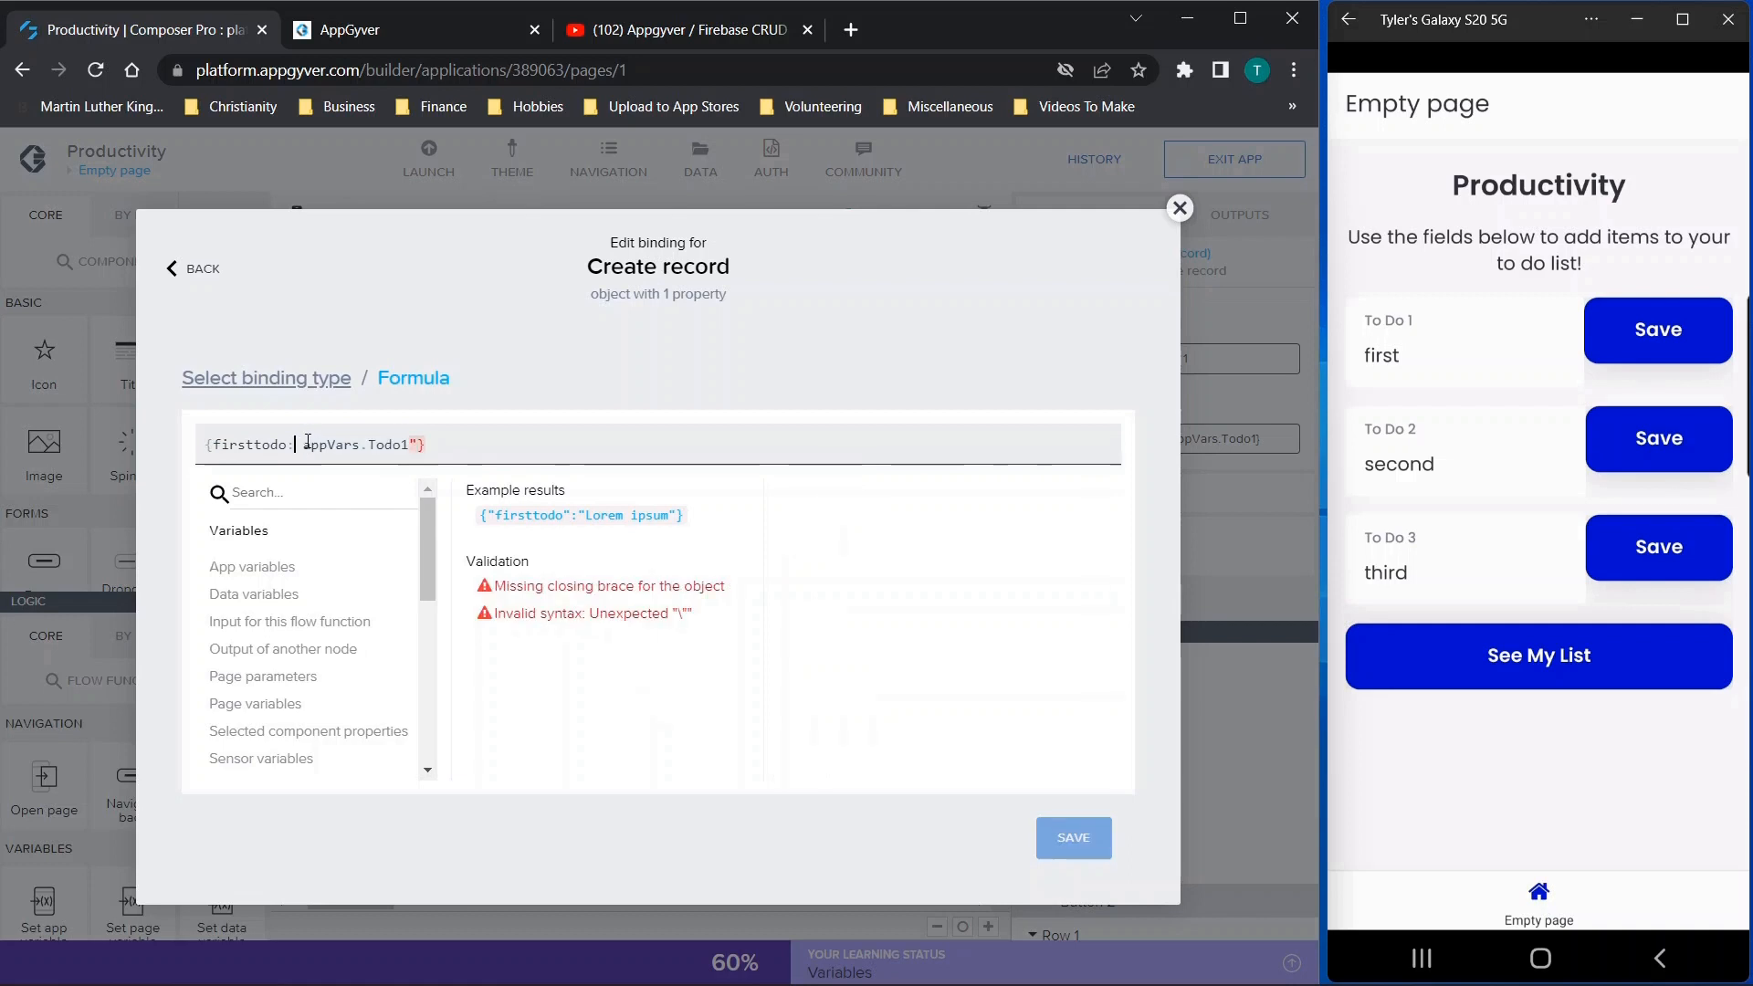
click(307, 443)
text(")
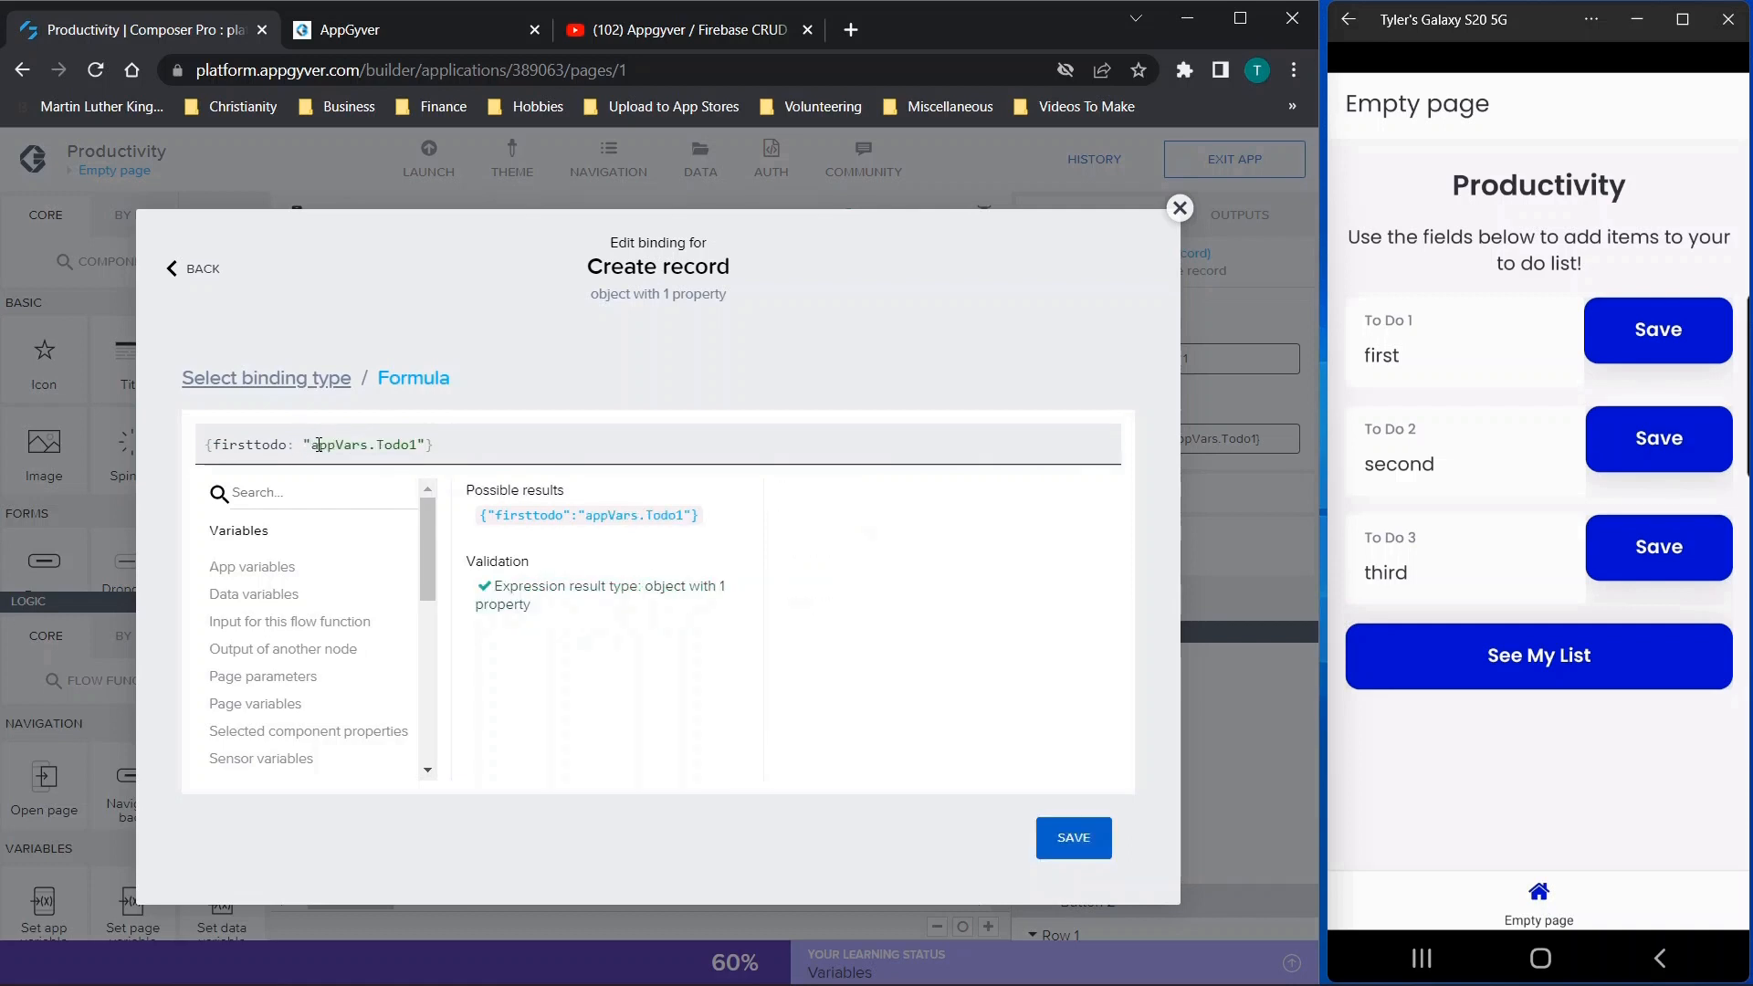
click(458, 434)
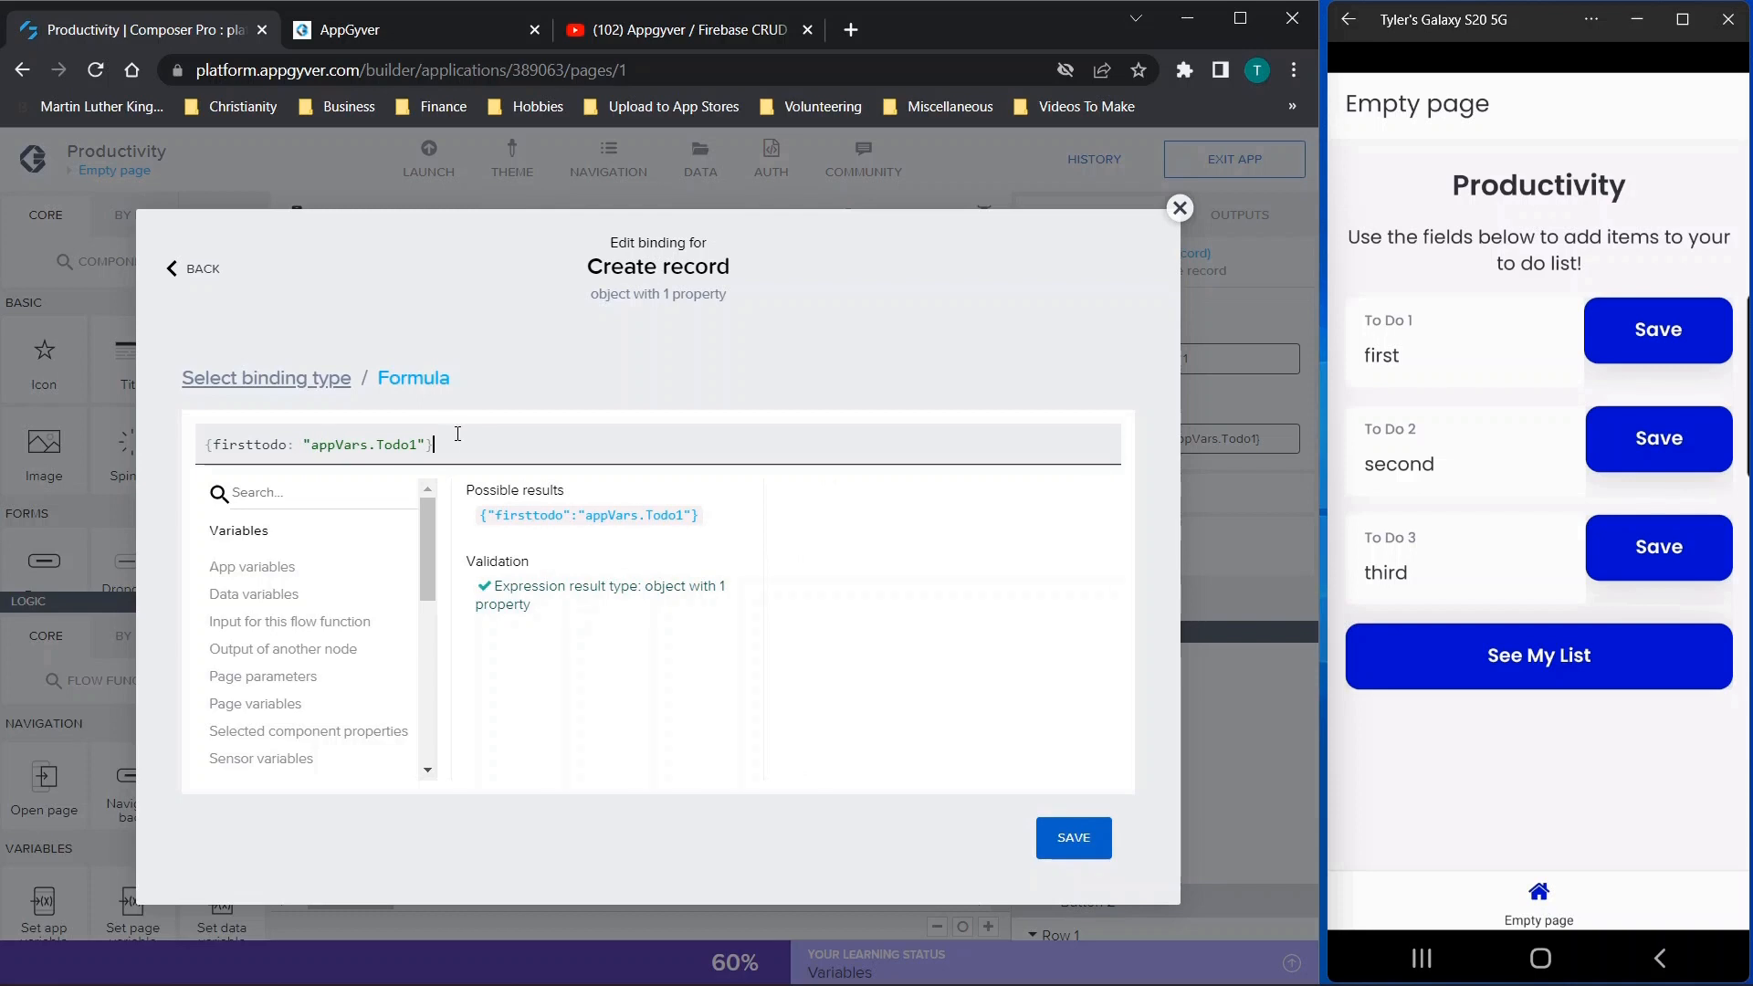
click(314, 445)
drag(312, 445, 409, 451)
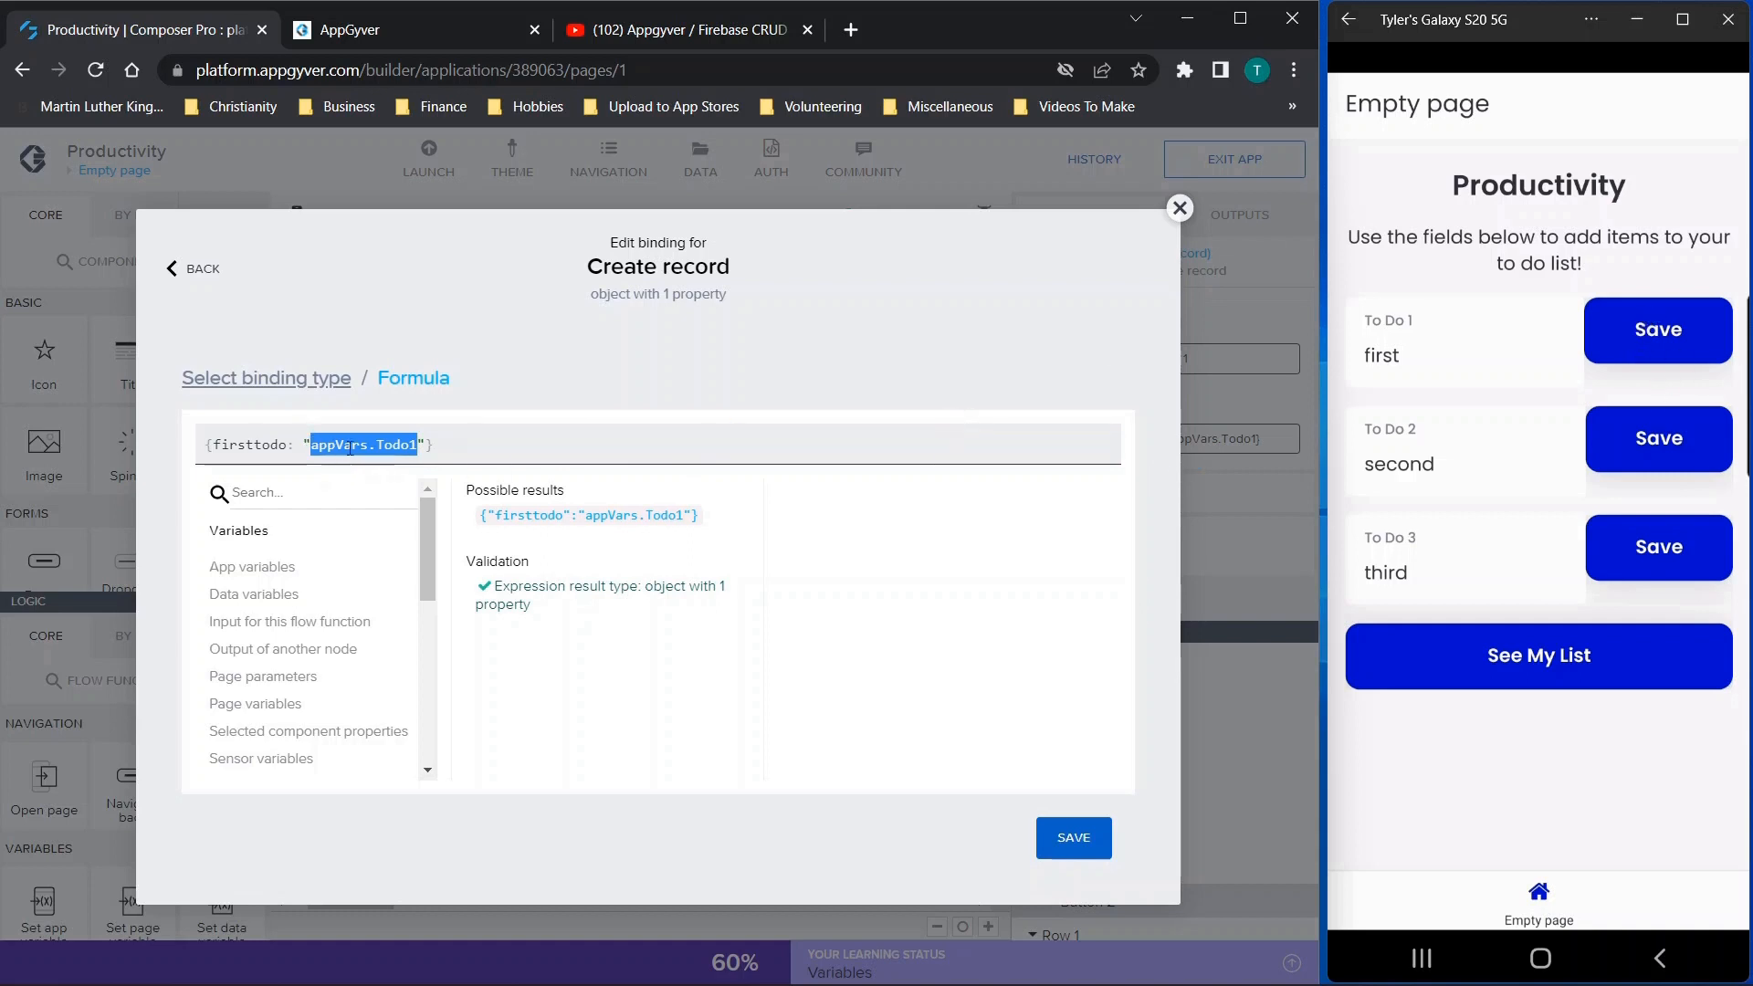
Remove the double quotes around appVars.Todo1 in the Create record formula and save the binding
click(312, 443)
key(BackSpace)
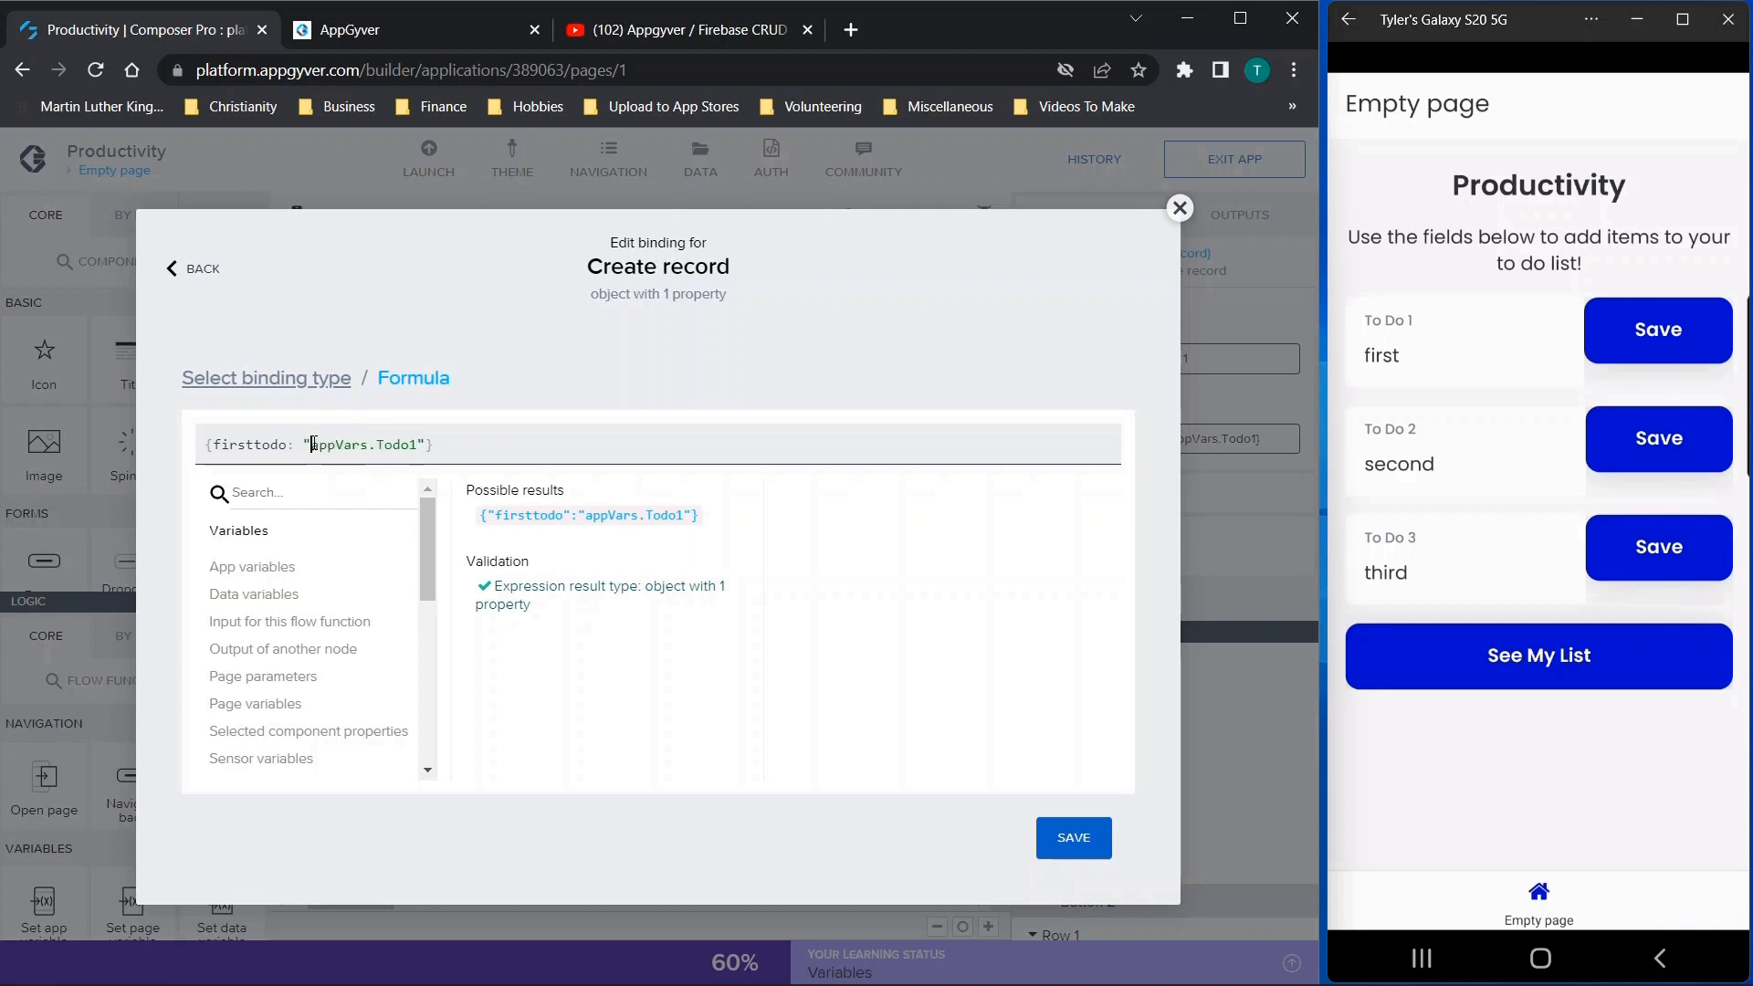
click(417, 444)
key(BackSpace)
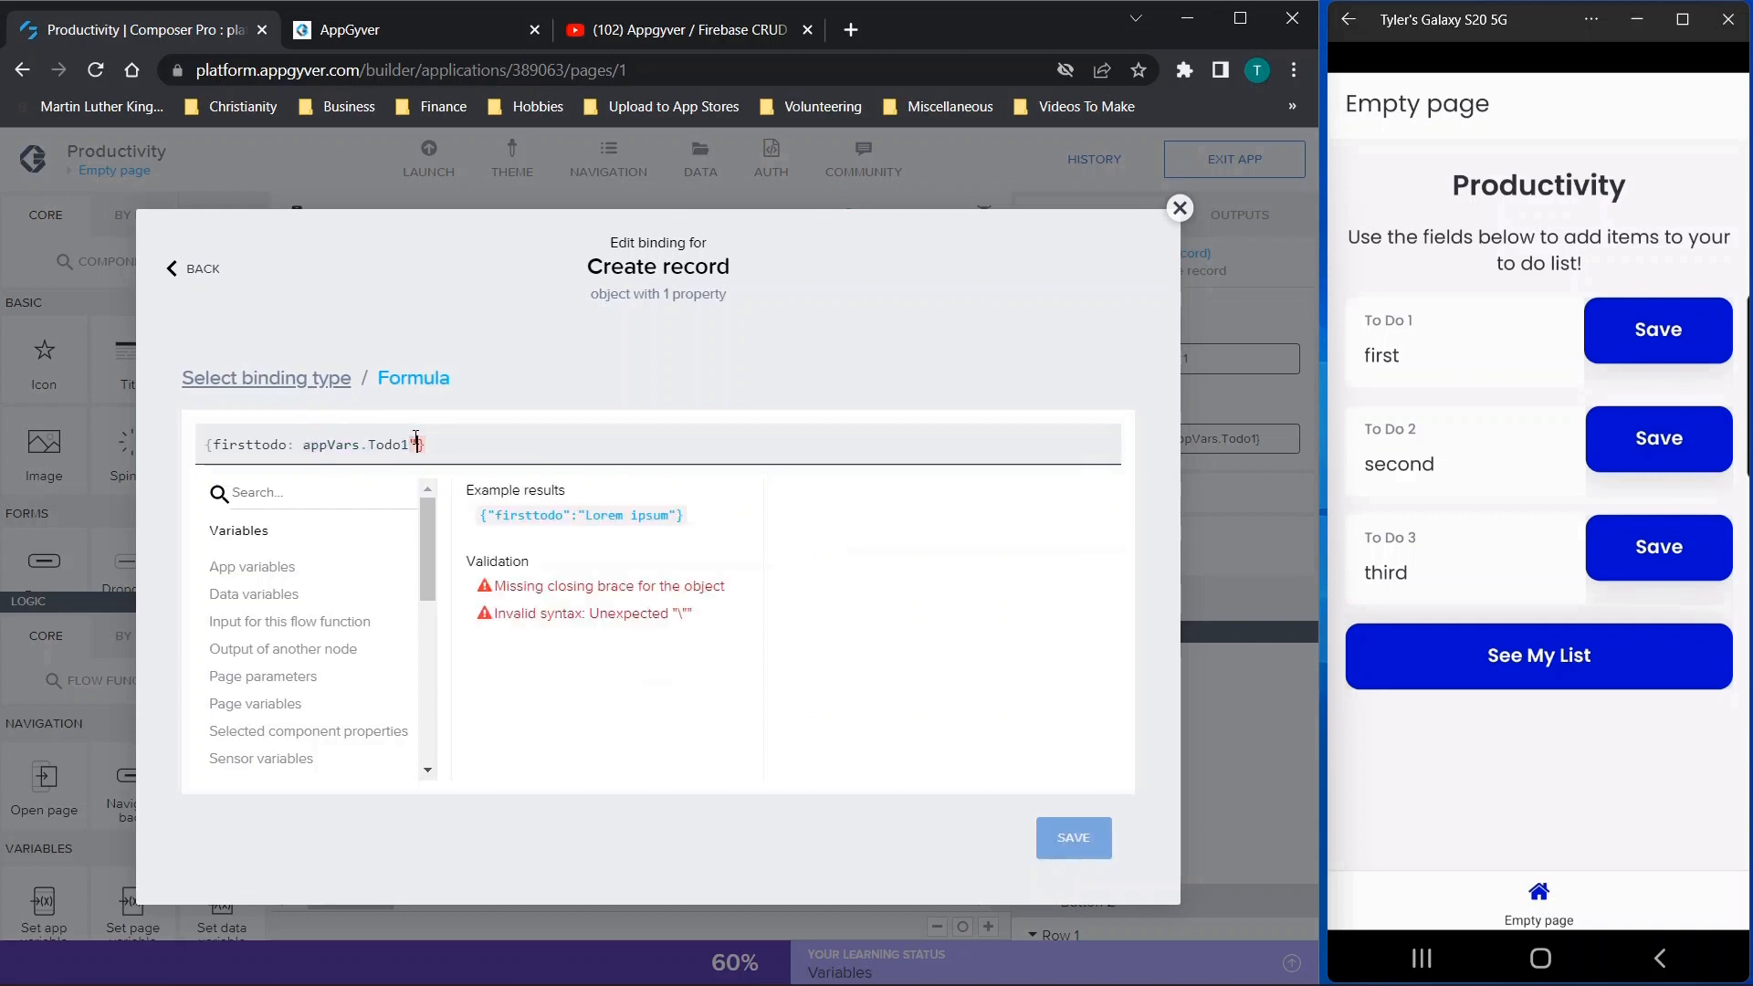
click(1073, 837)
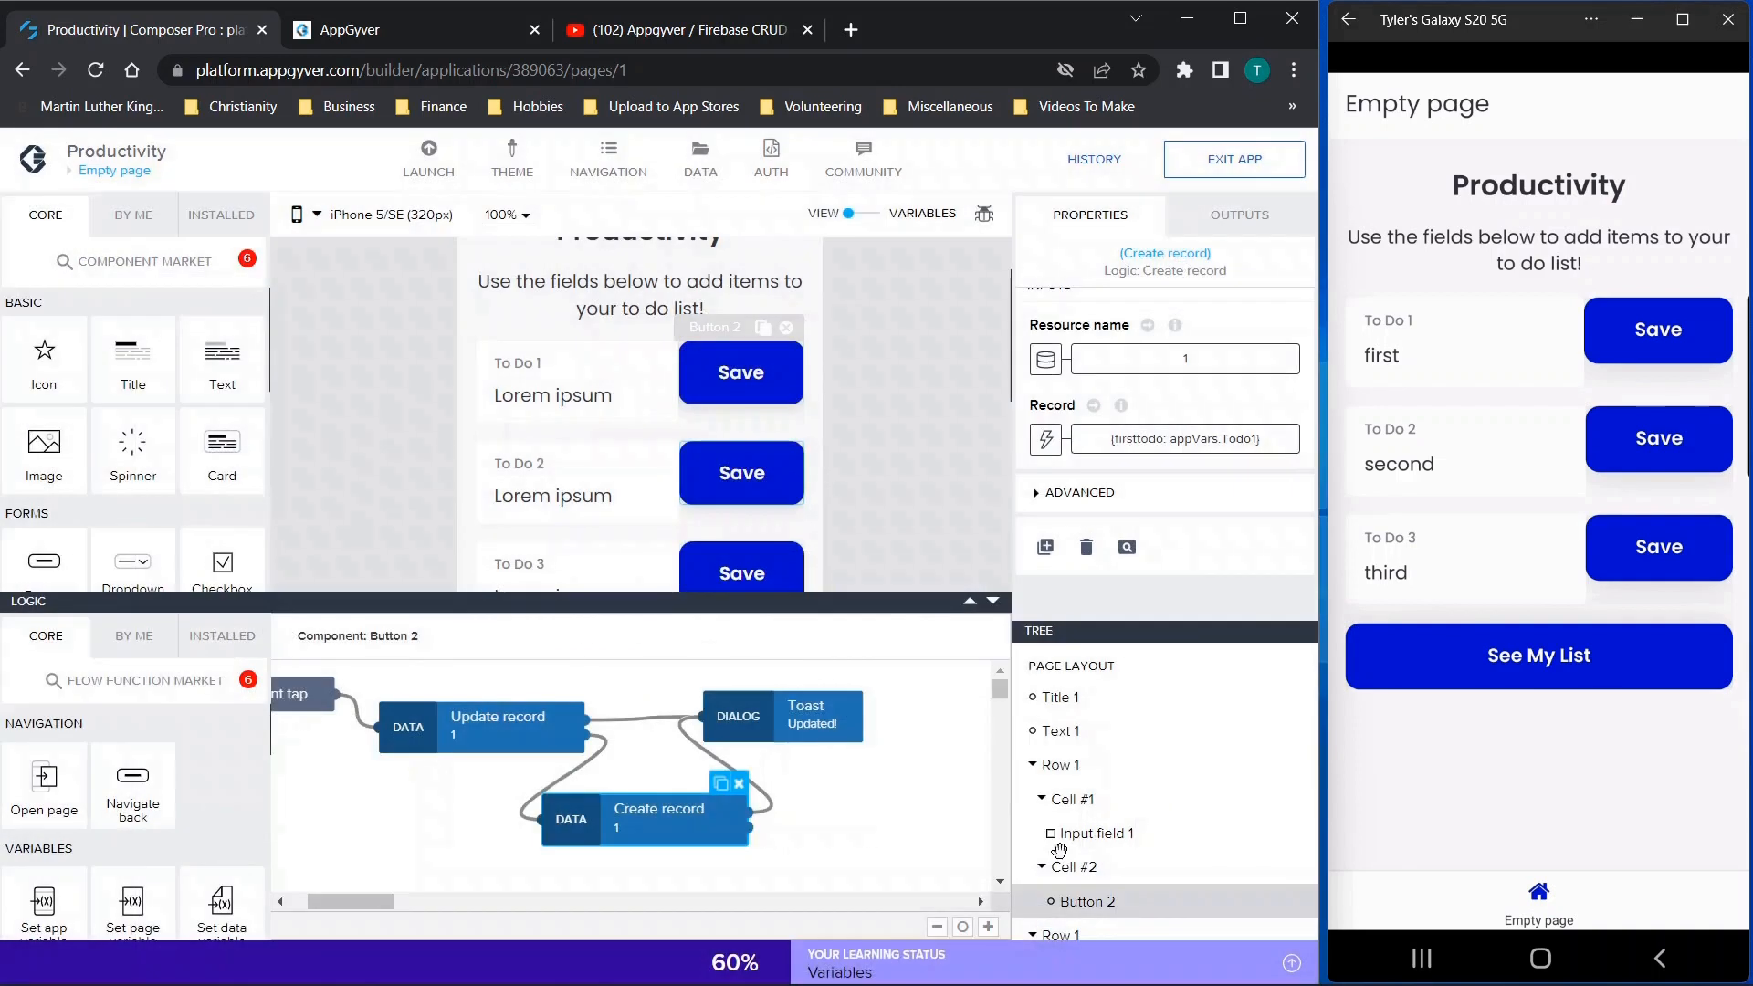
Review the Toast, Update record and Create record functions in the To Do 1 Save button's logic
click(805, 728)
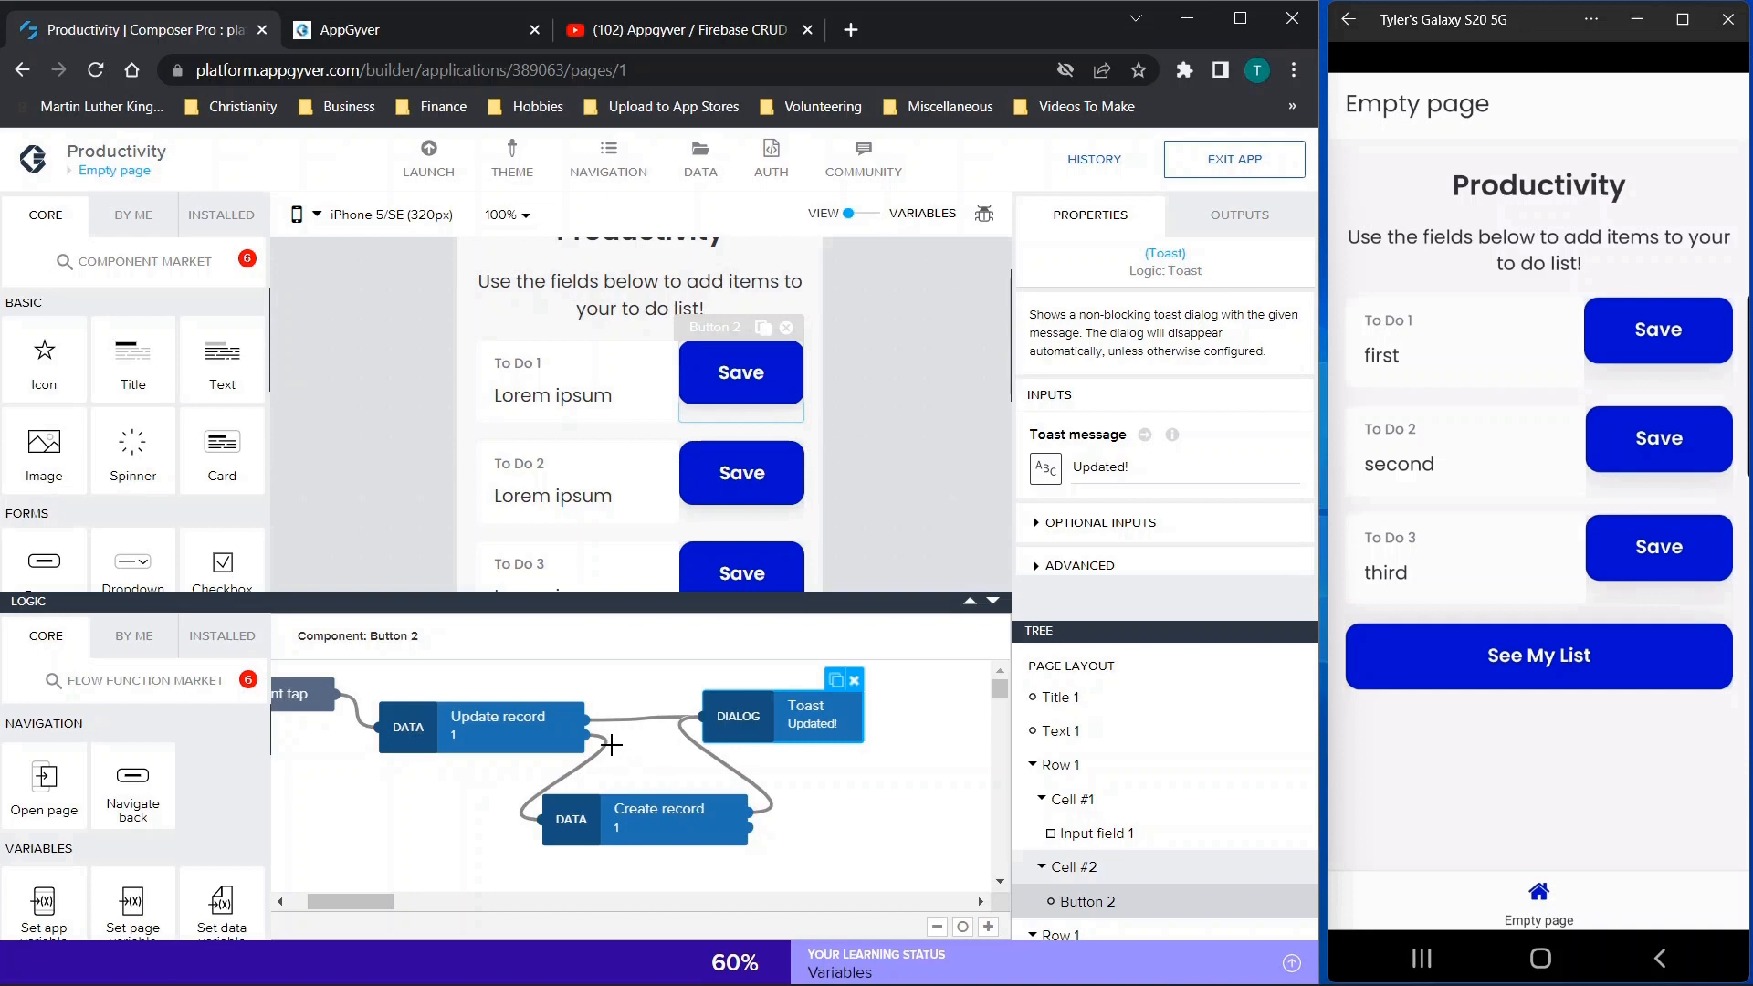
click(490, 733)
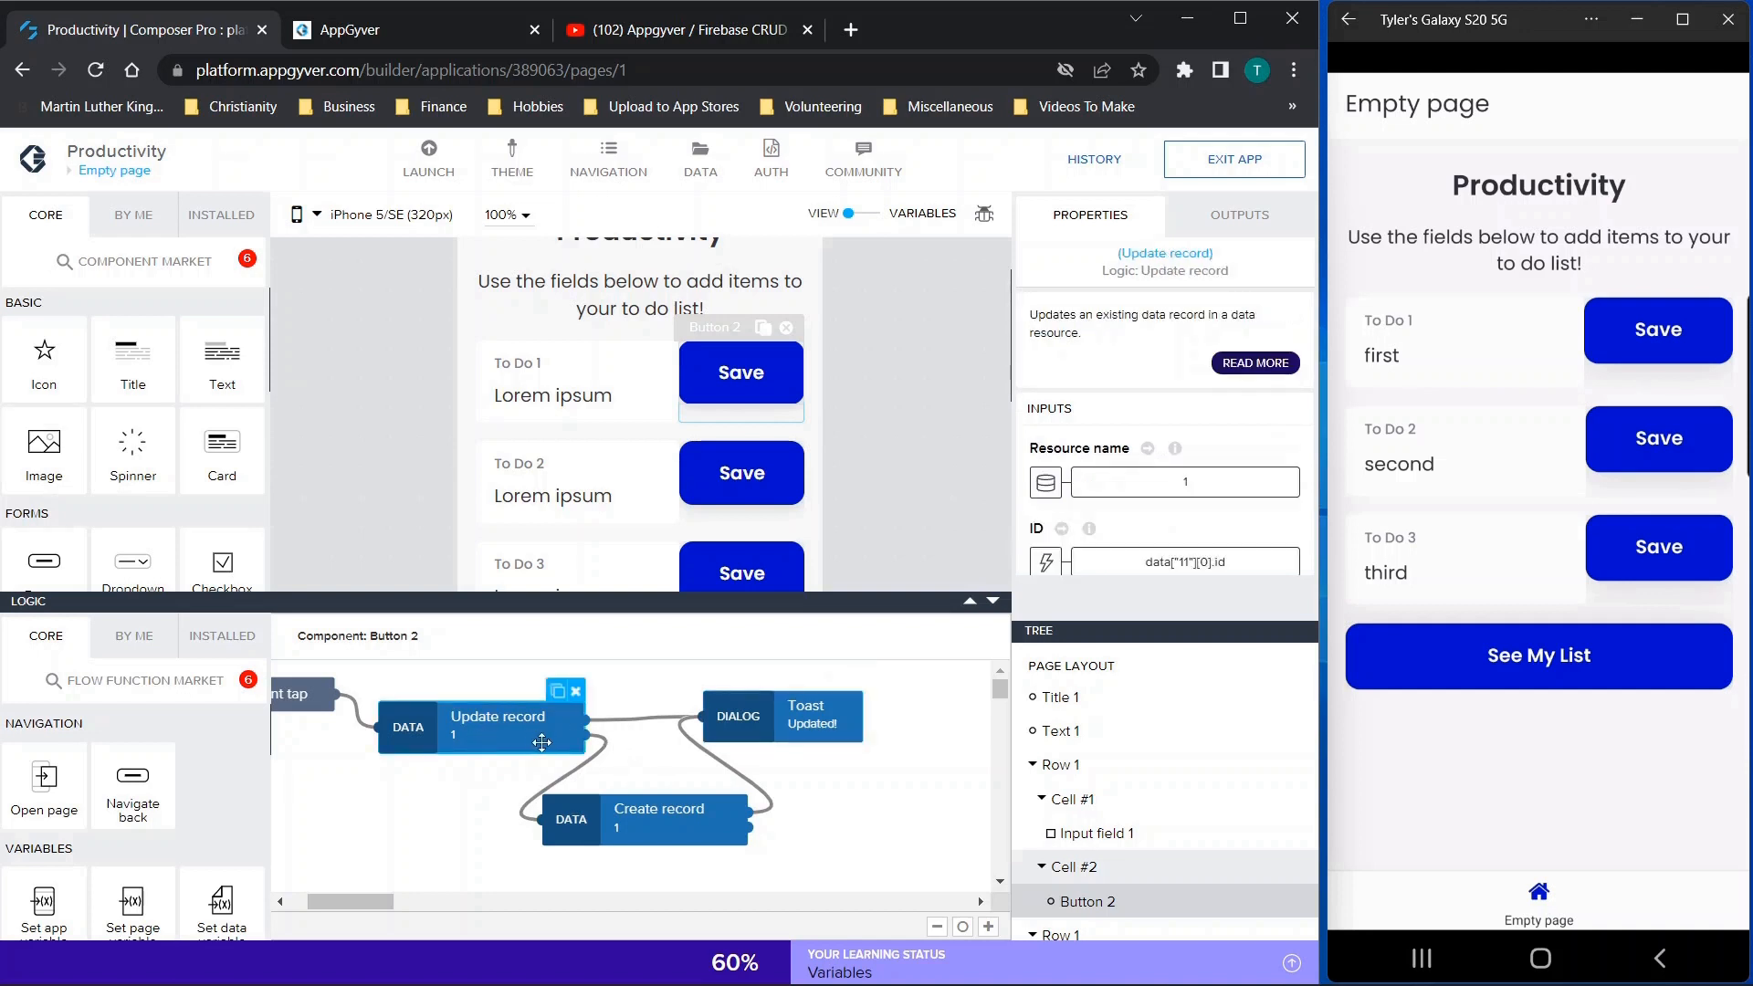
click(657, 822)
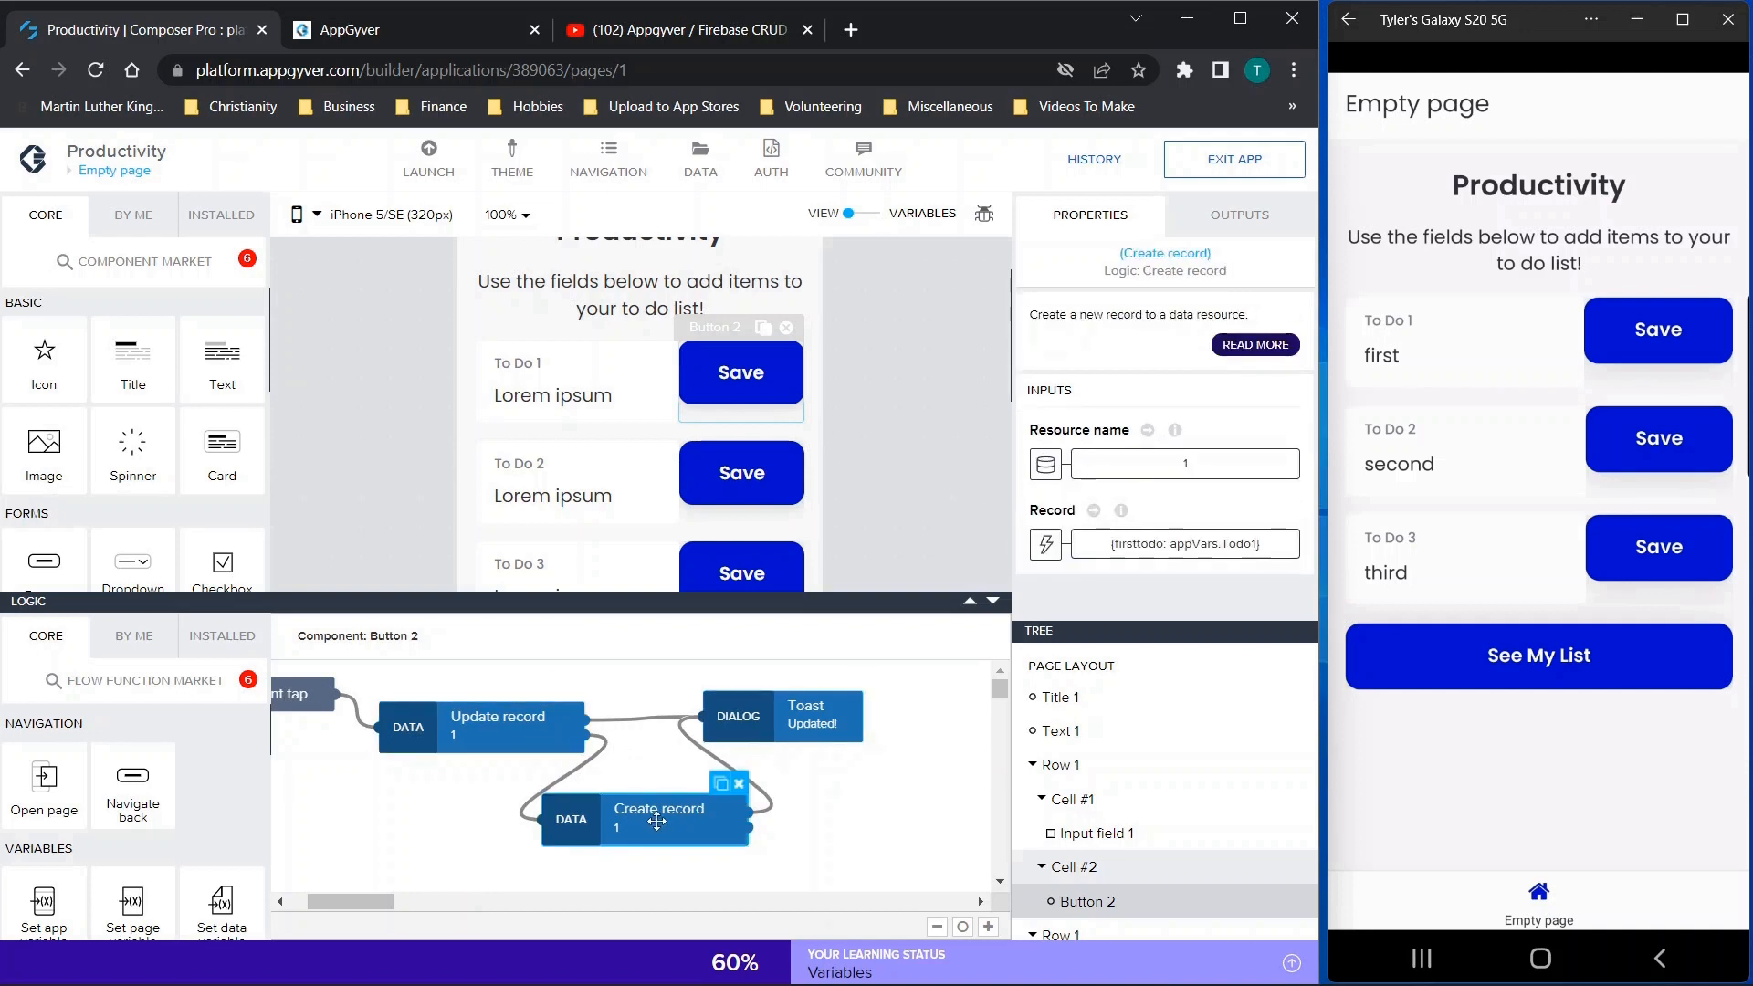
click(788, 723)
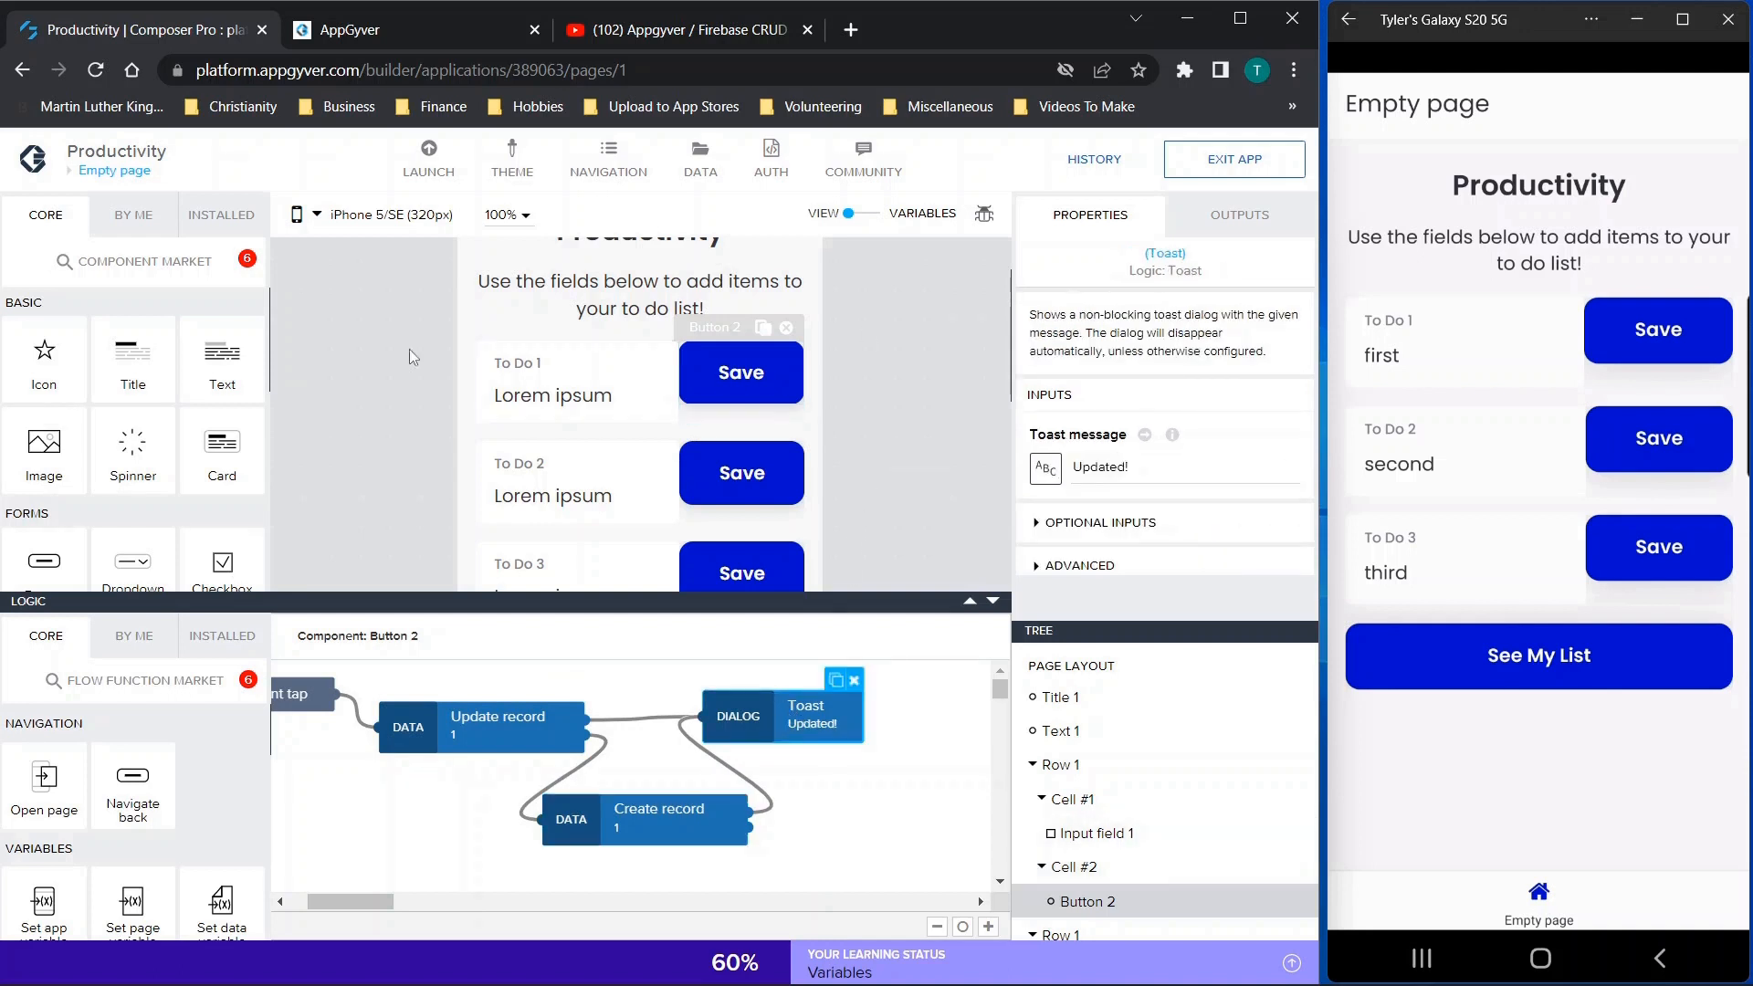
Open the To Do List page and show the Update record function in the first checkbox's logic
click(105, 173)
click(391, 364)
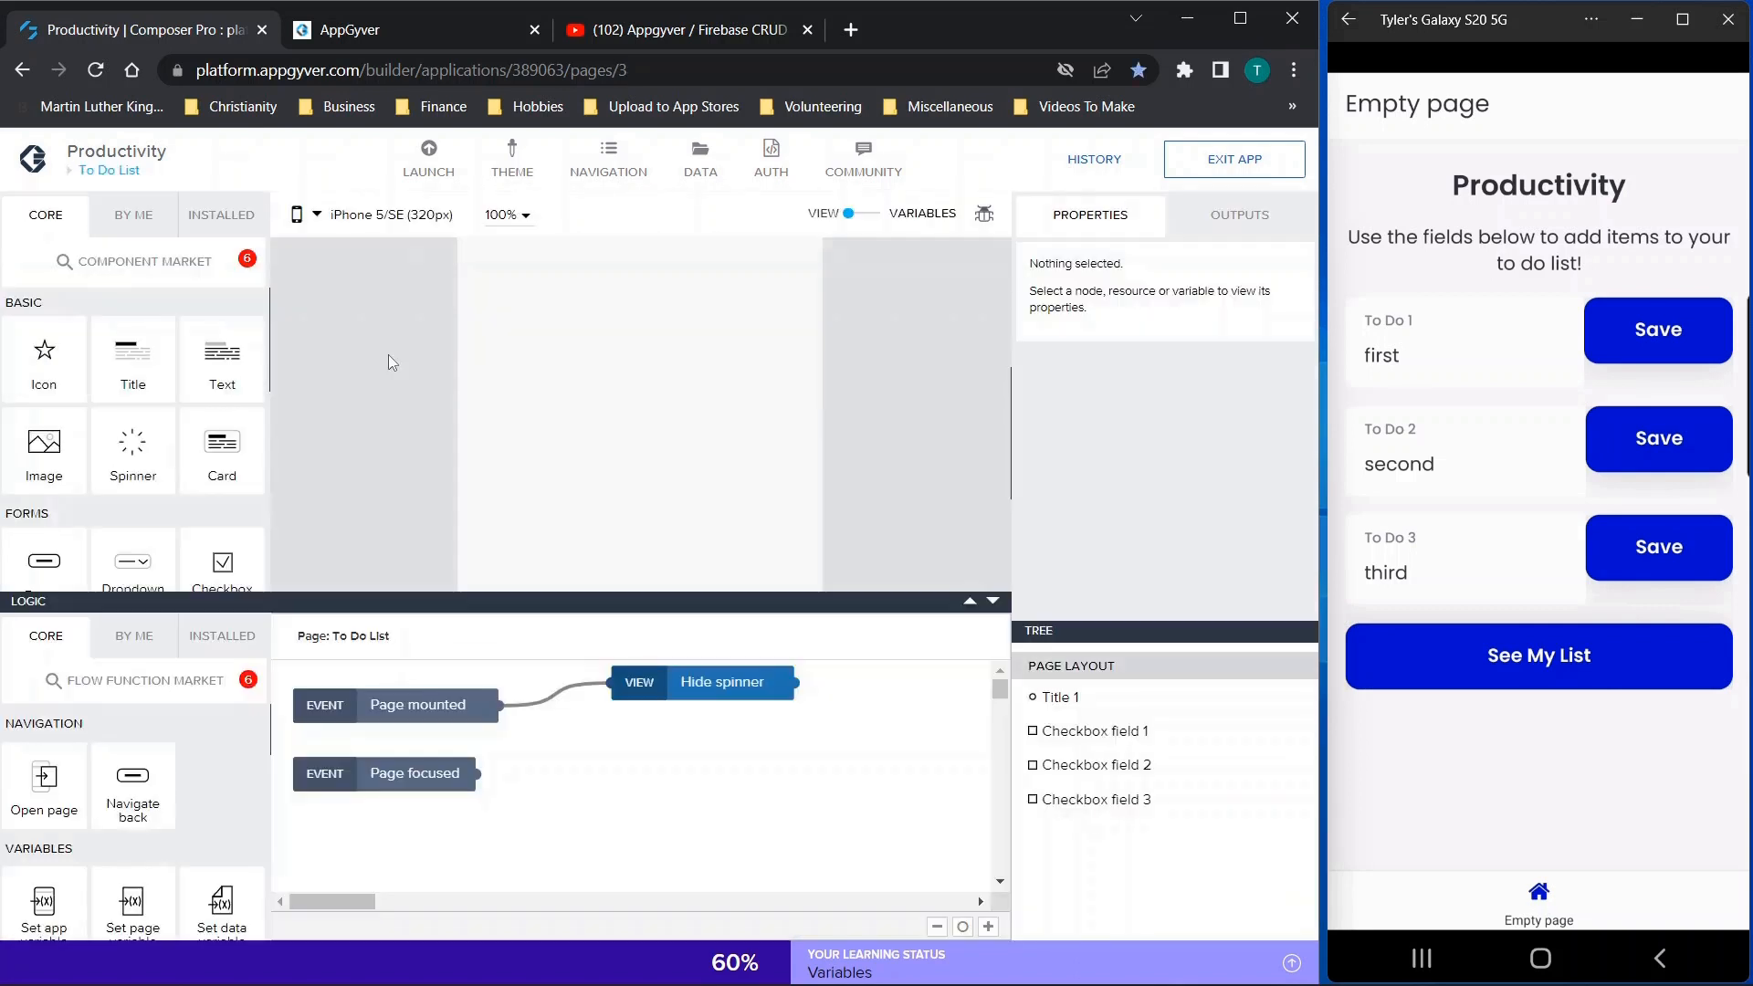
click(546, 376)
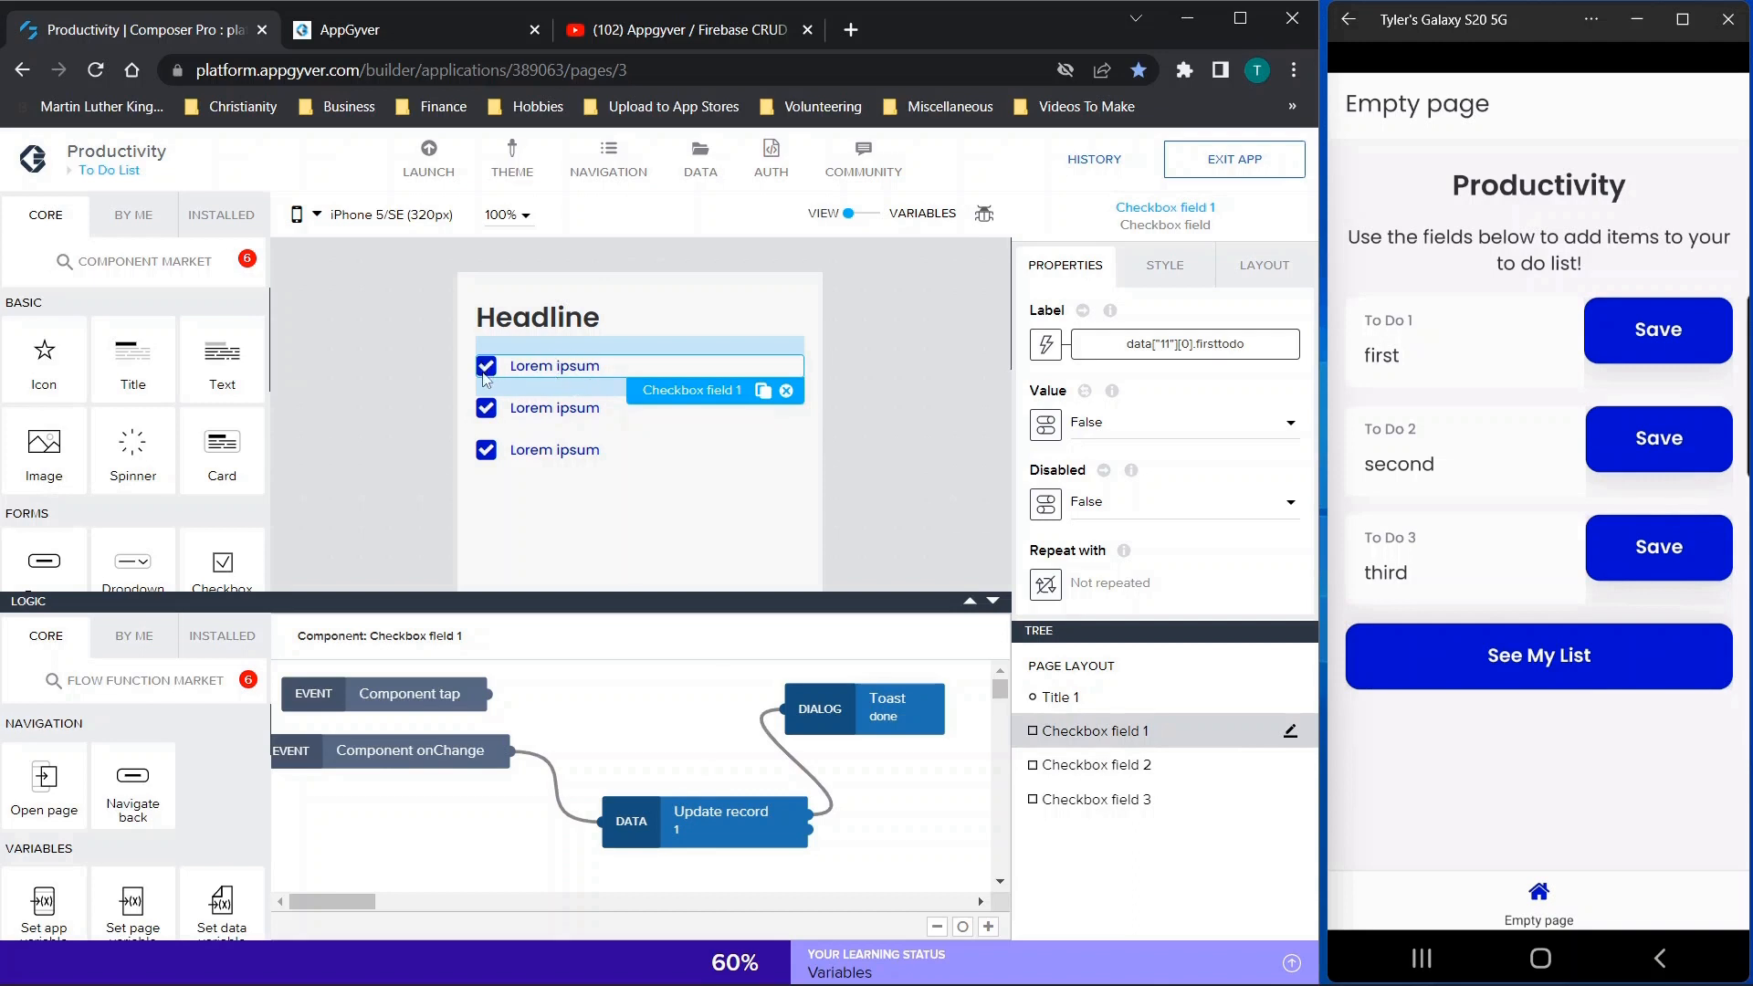
click(720, 827)
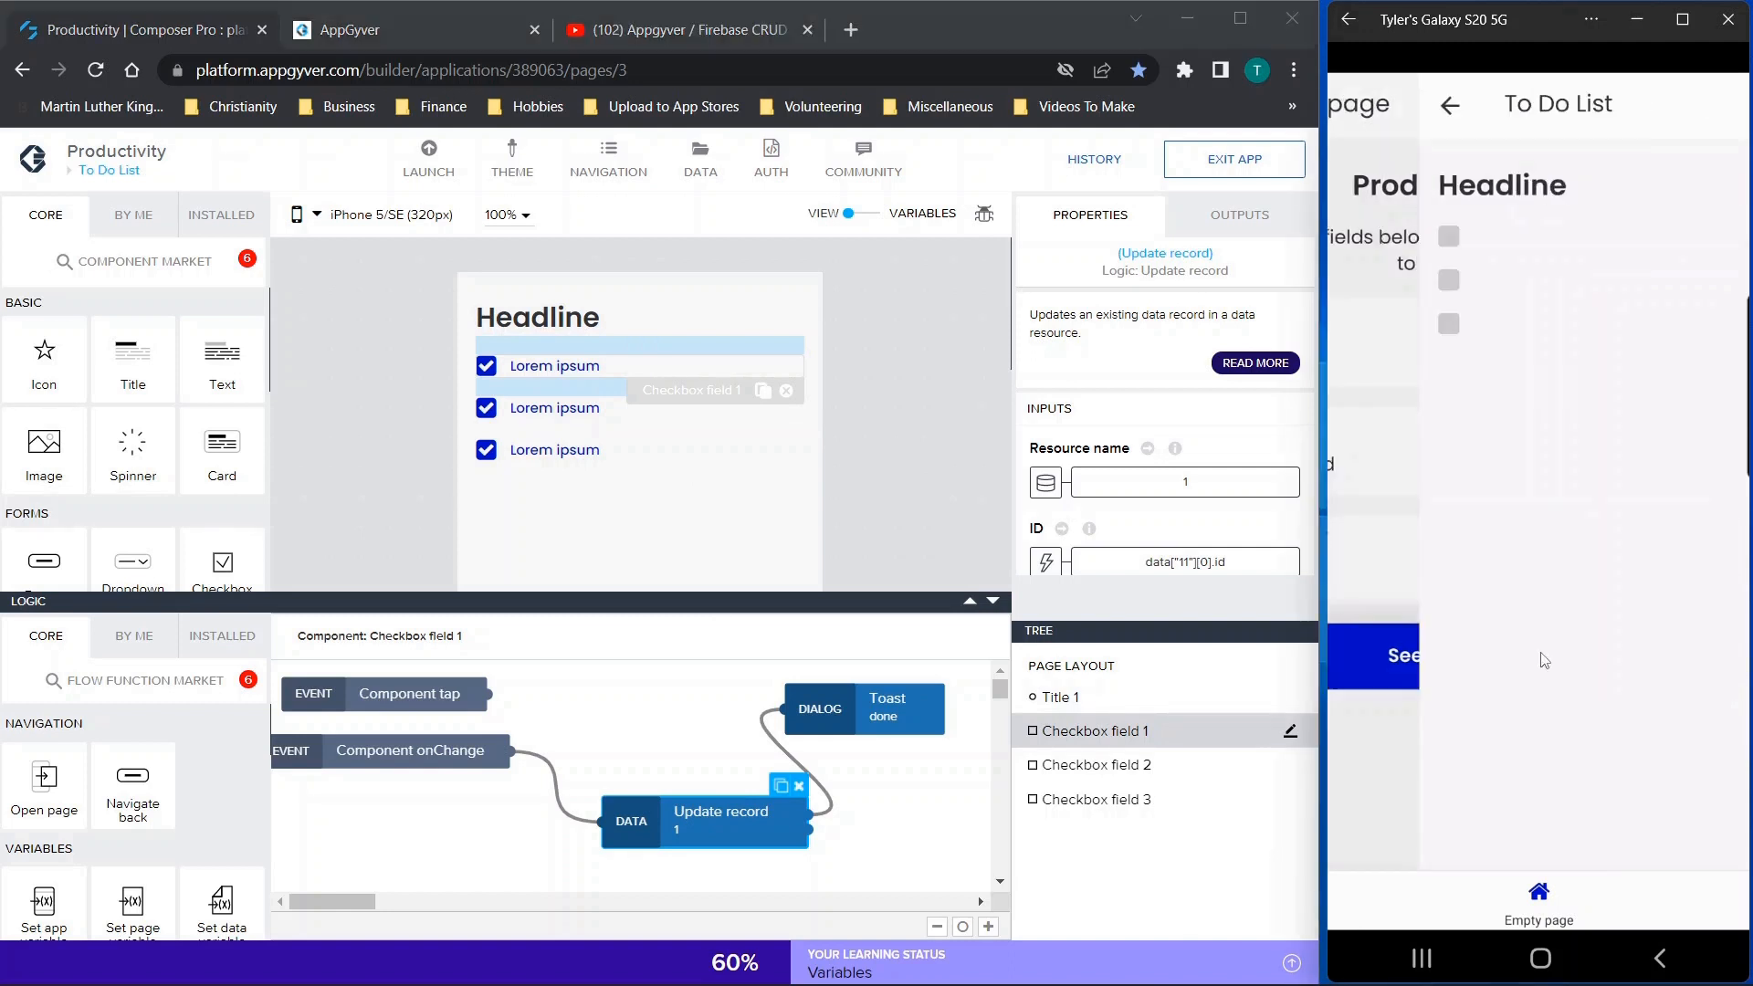
Open the to-do list in the phone preview and tick off the first item
click(1545, 656)
click(1358, 240)
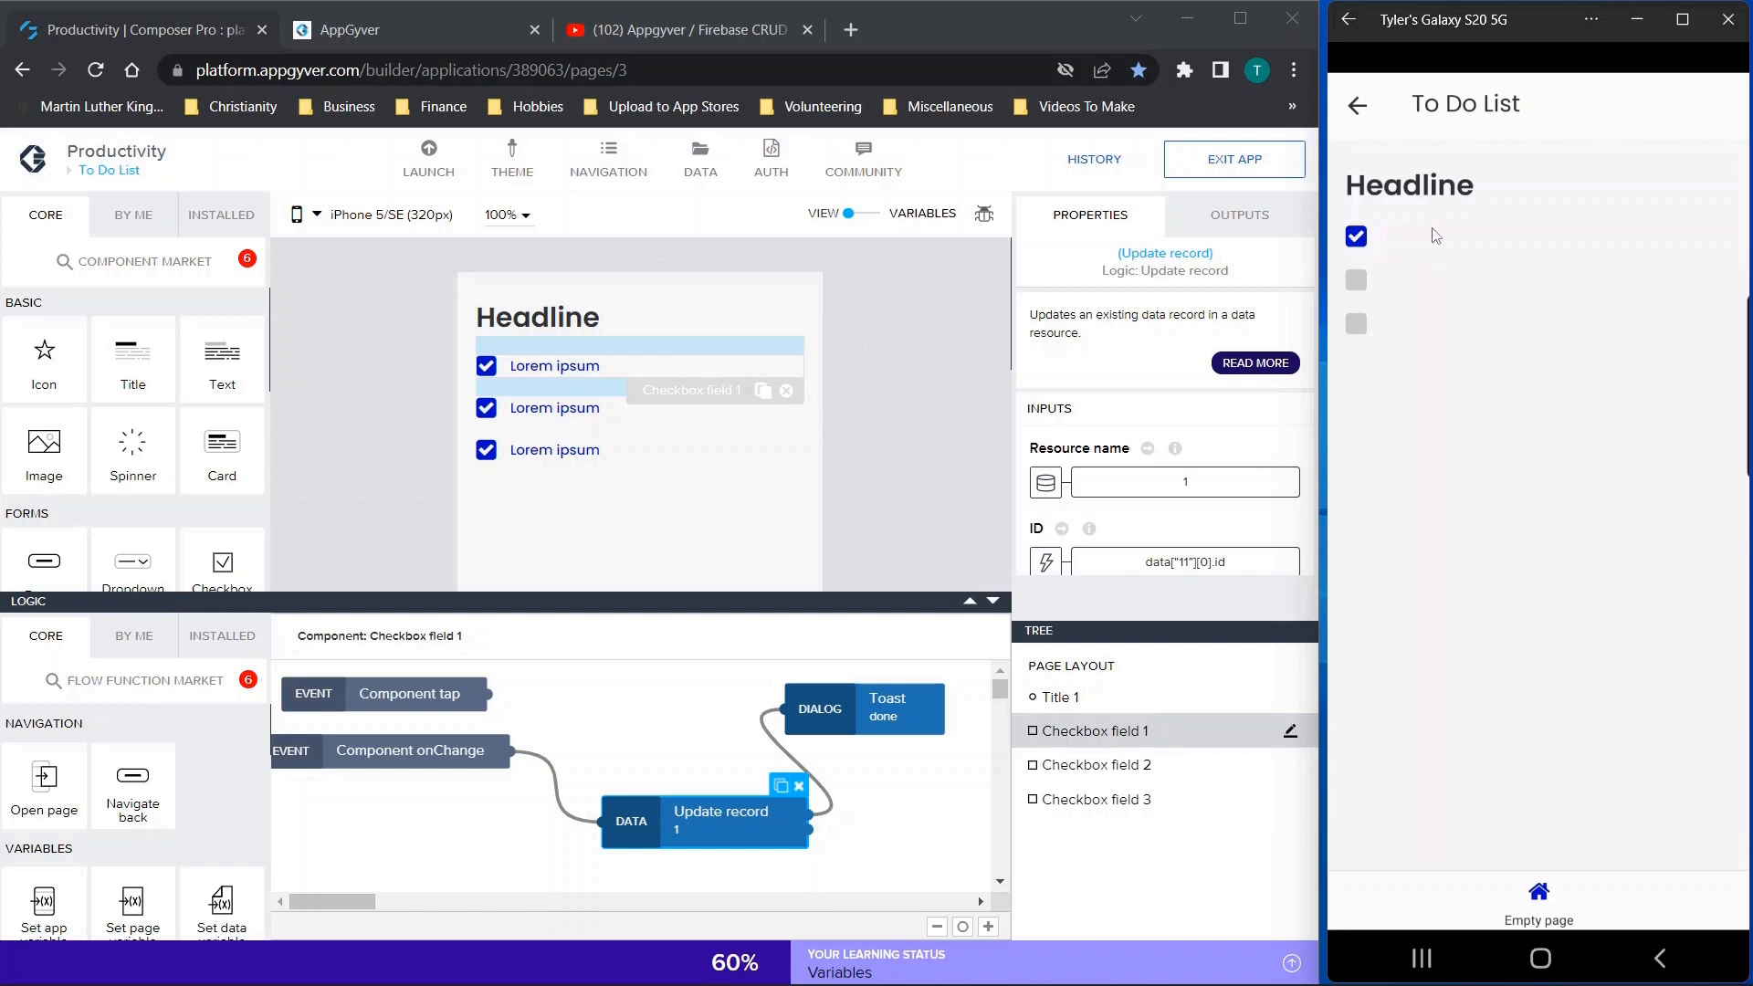
Locate the Update record function among the data logic functions and inspect the first checkbox's Update record inputs
click(677, 813)
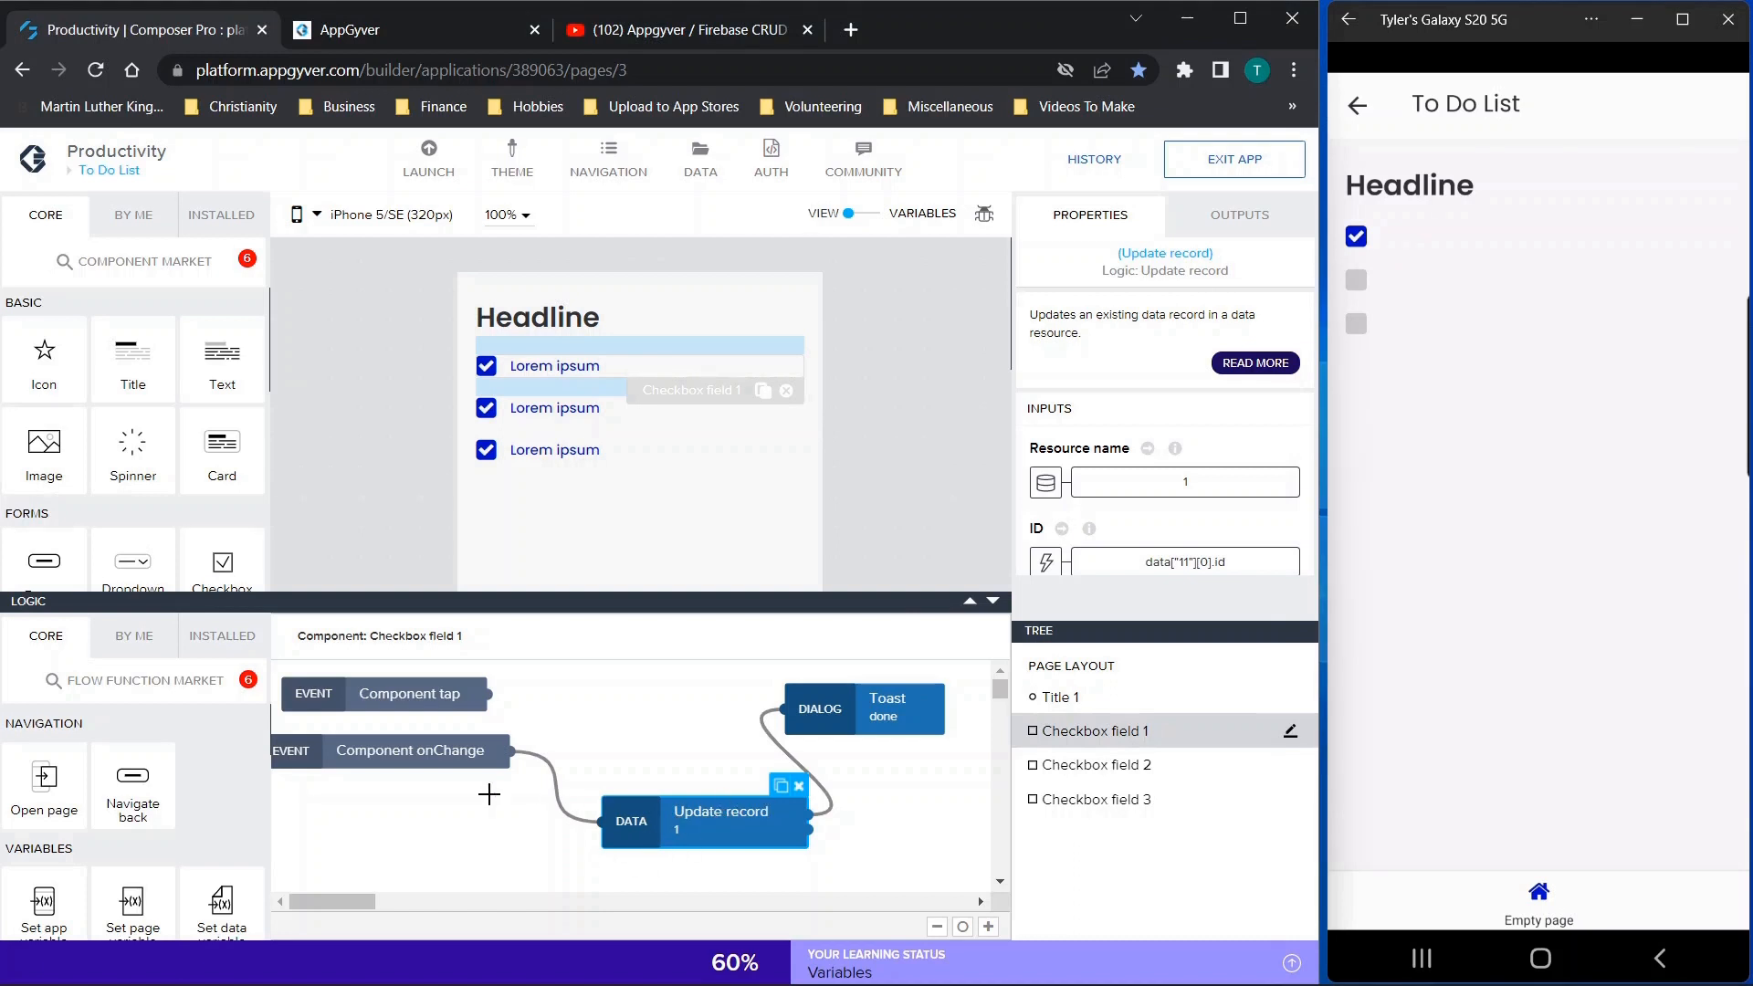
scroll(195, 797, down, 5)
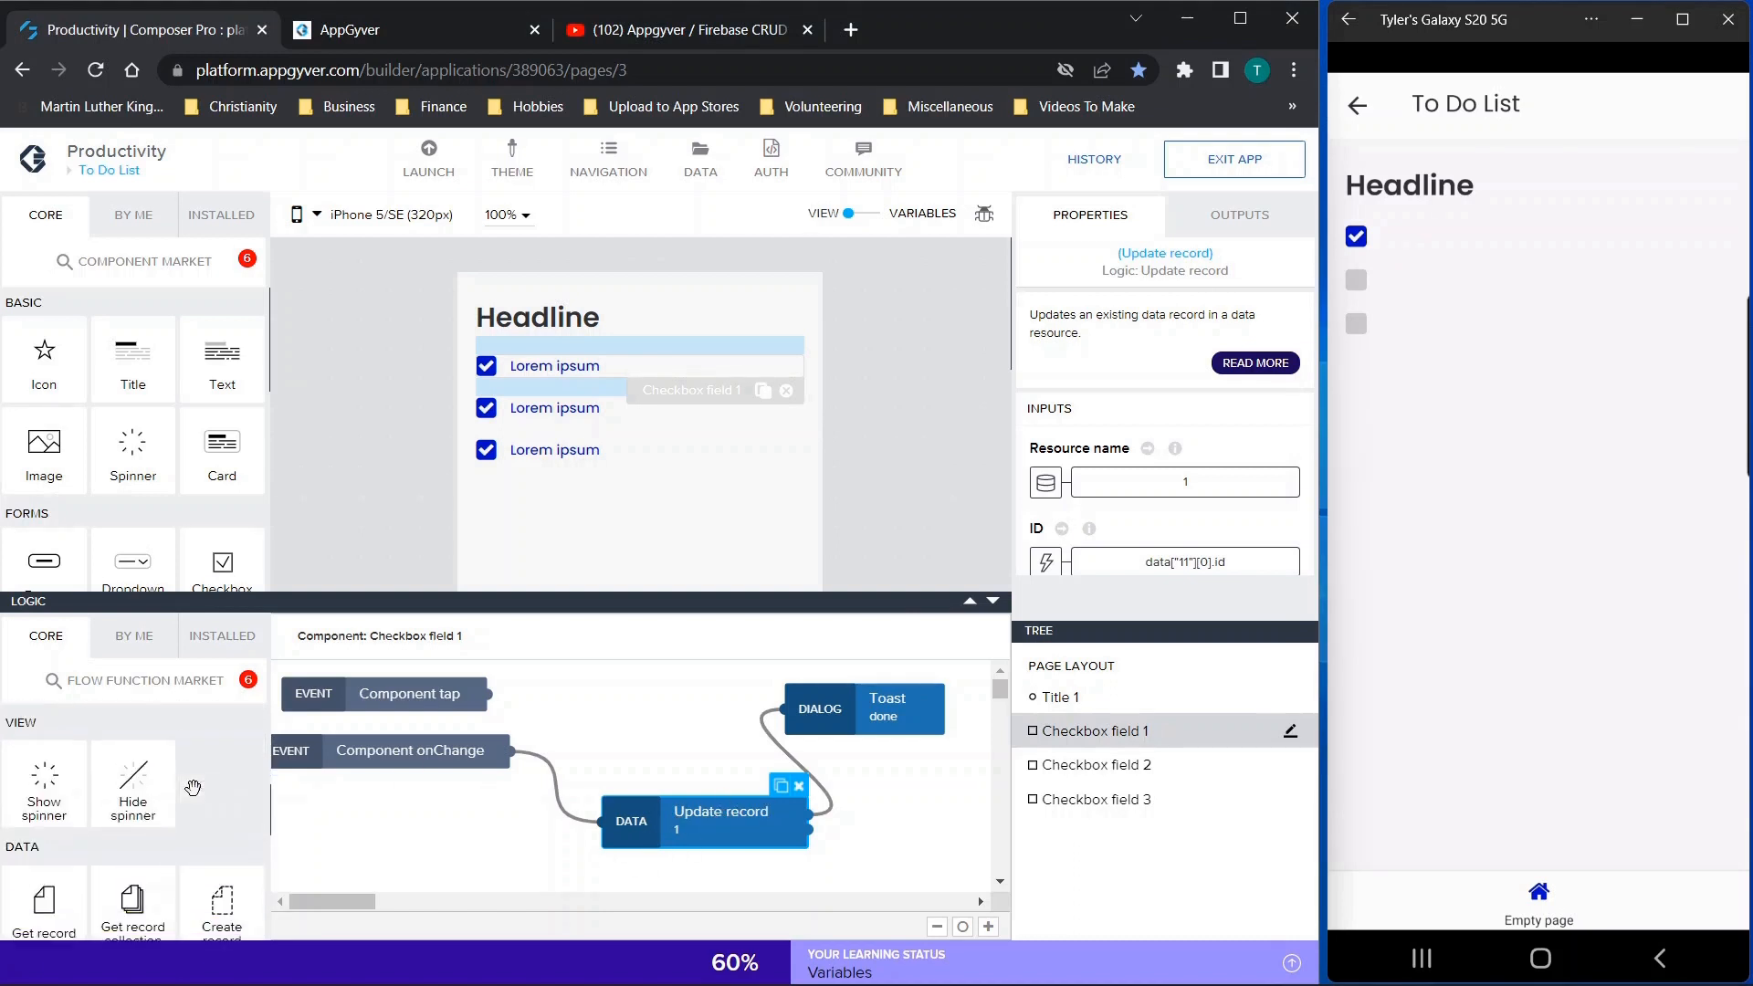
scroll(193, 787, down, 1)
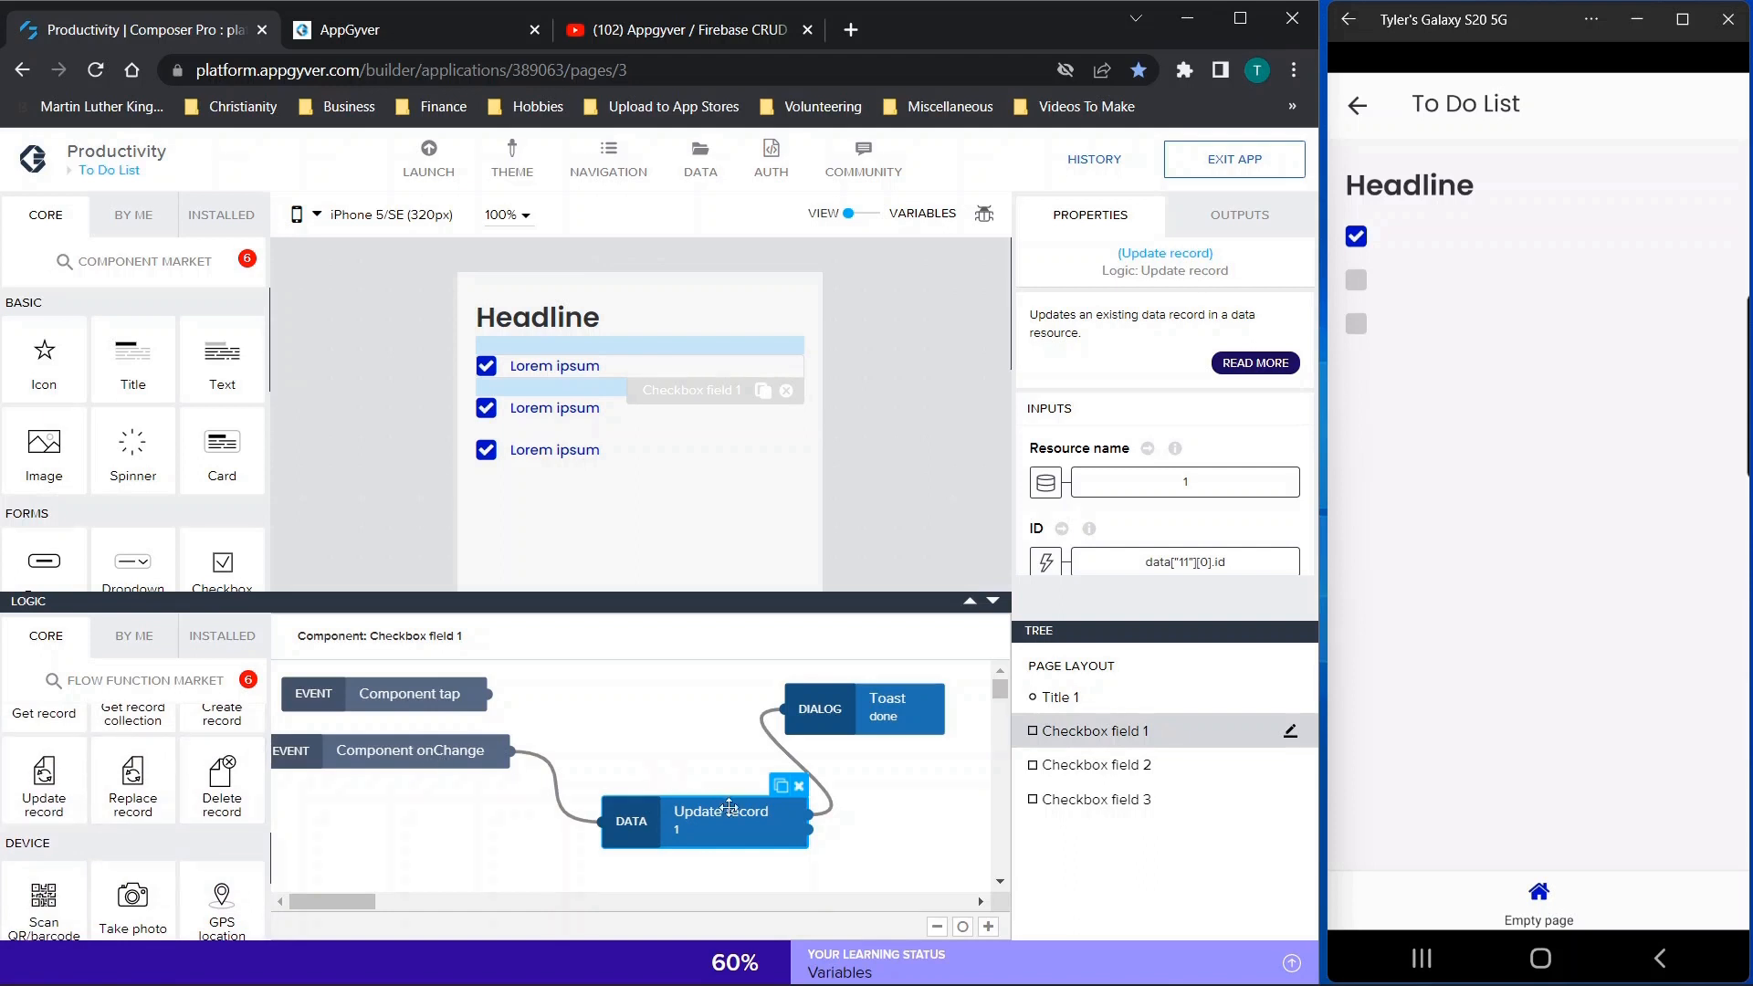
scroll(1099, 484, down, 2)
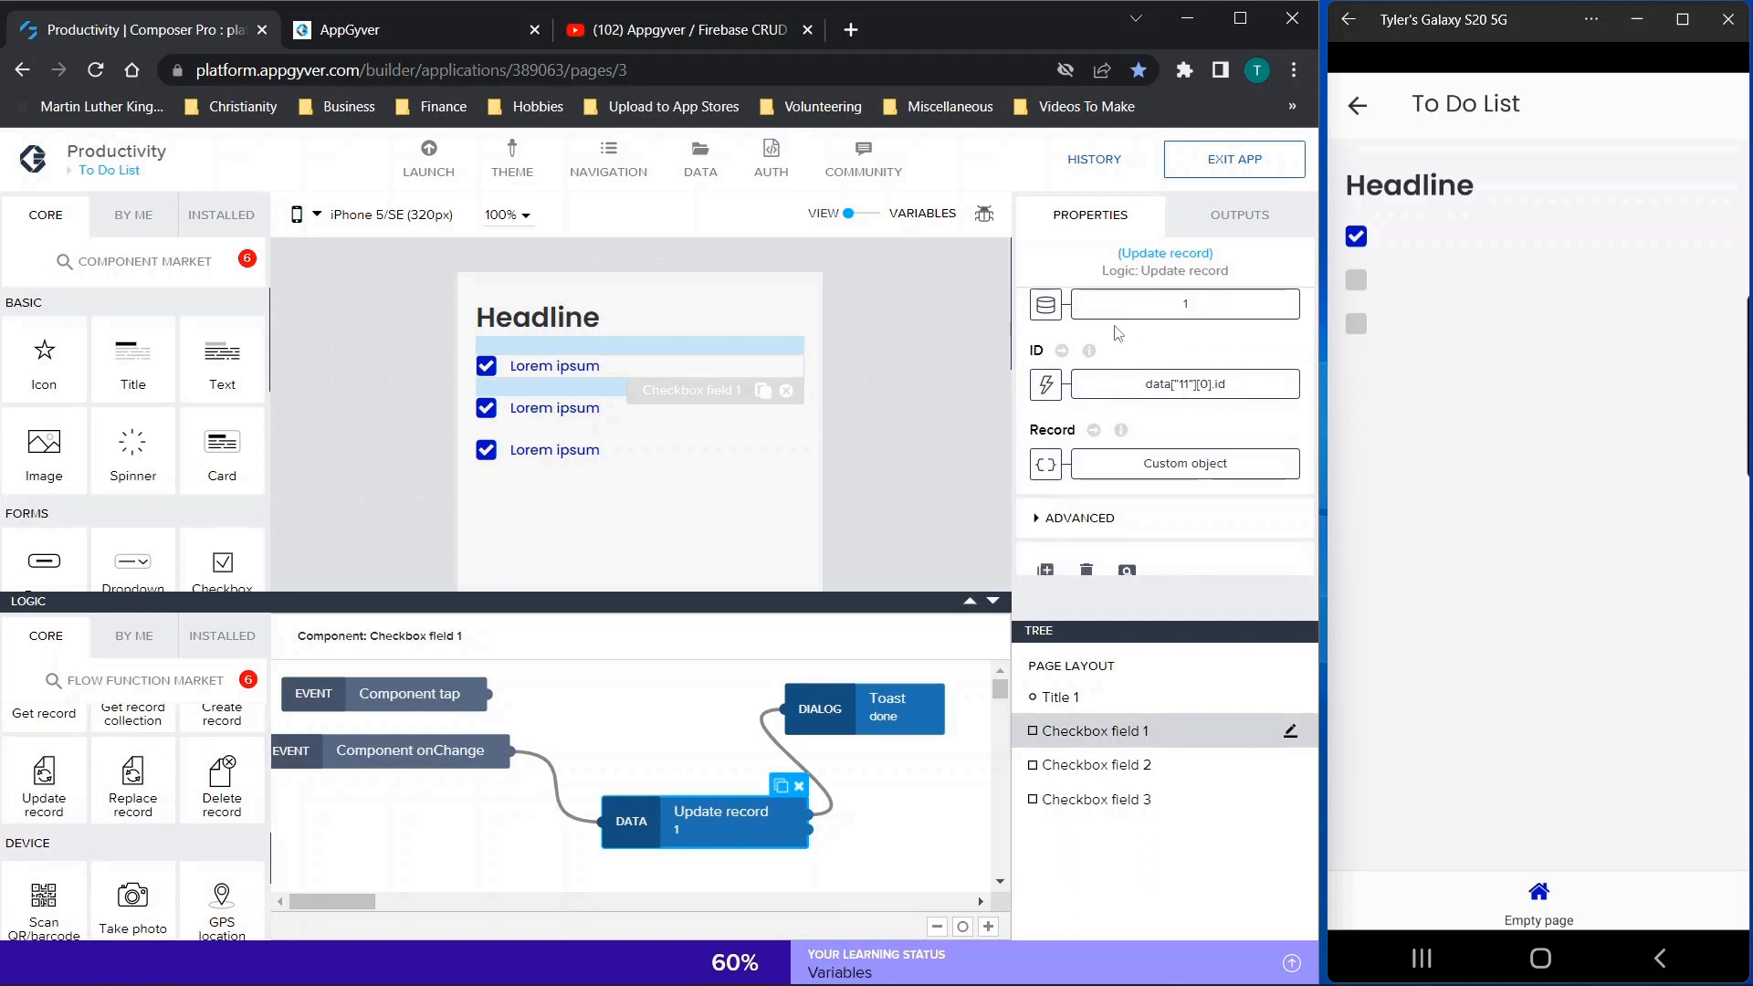
Inspect the Resource name and ID bindings of the first checkbox's Update record function, including the available data variables
scroll(1113, 356, up, 1)
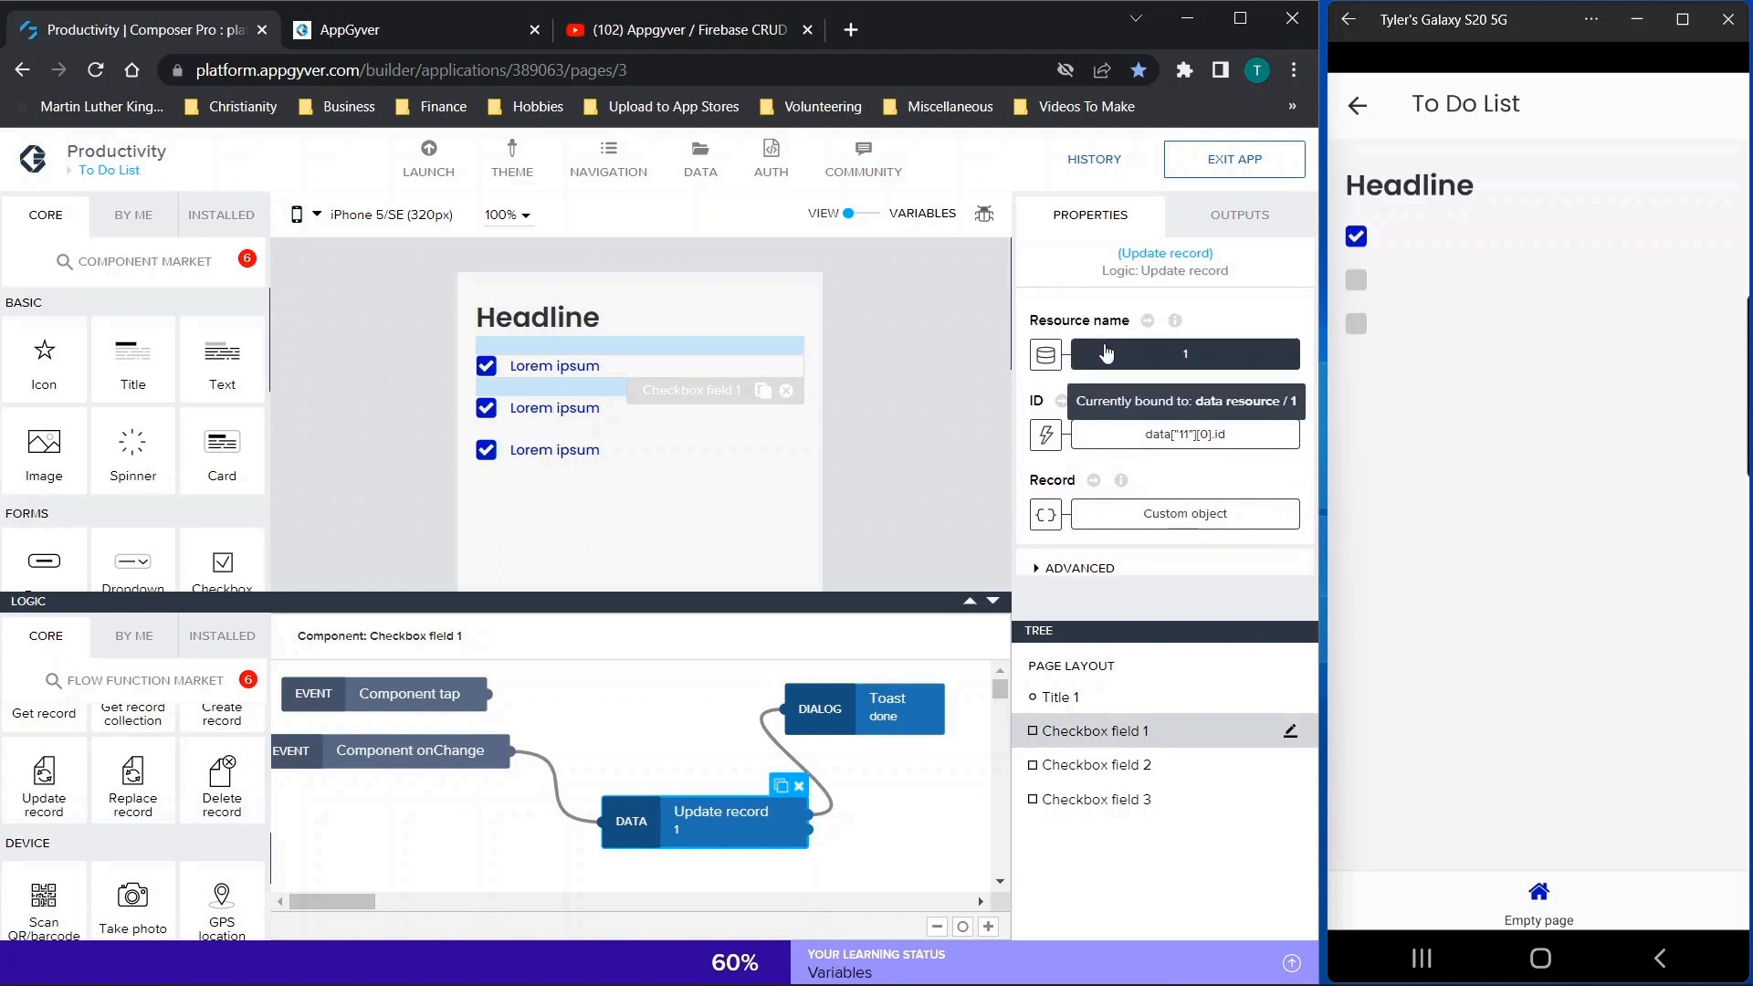
click(1178, 367)
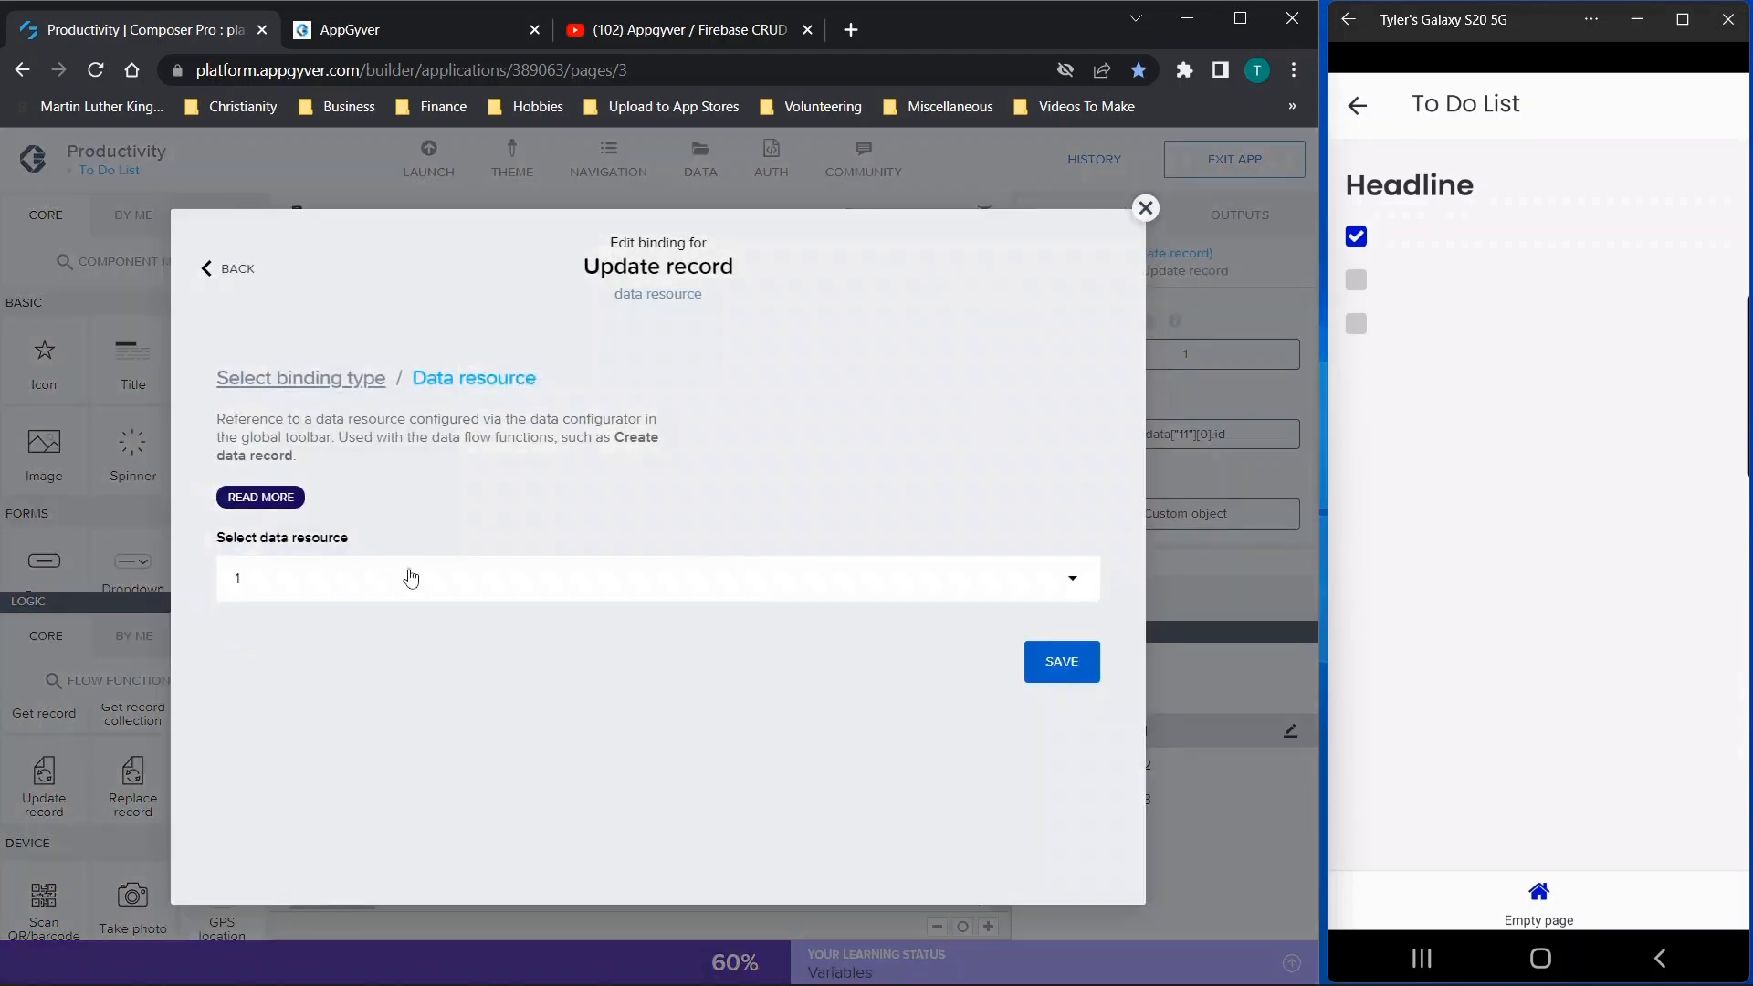
click(1145, 209)
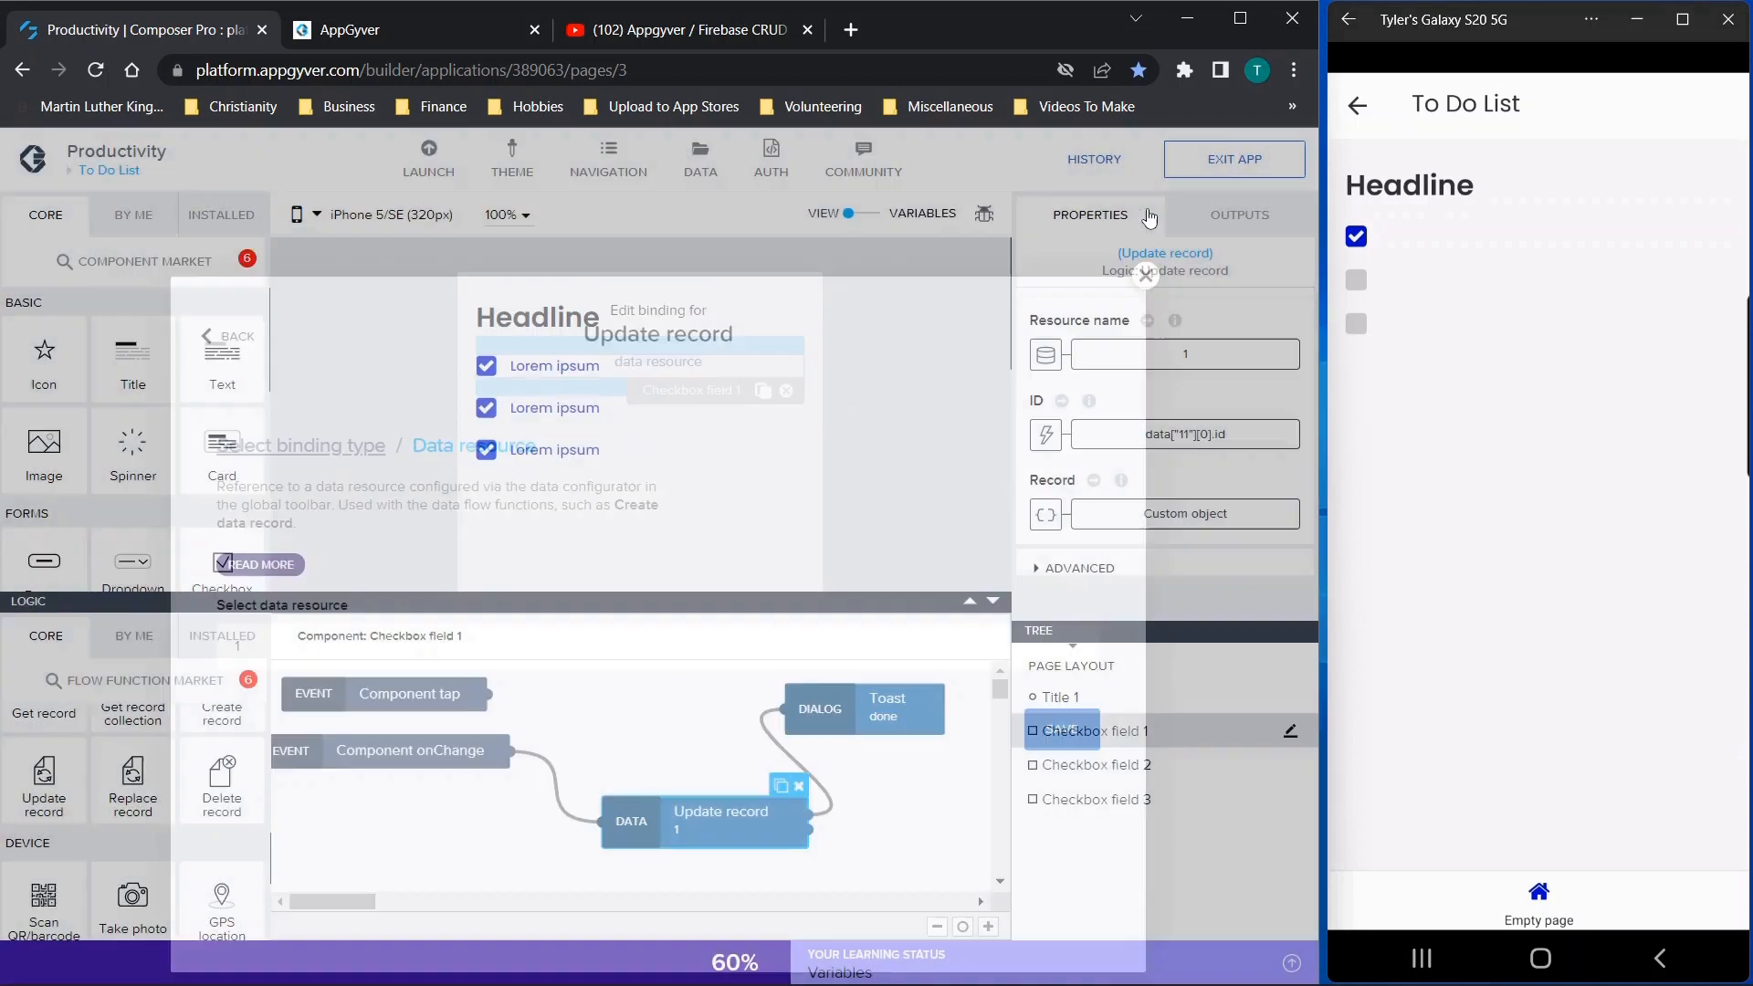
click(1201, 446)
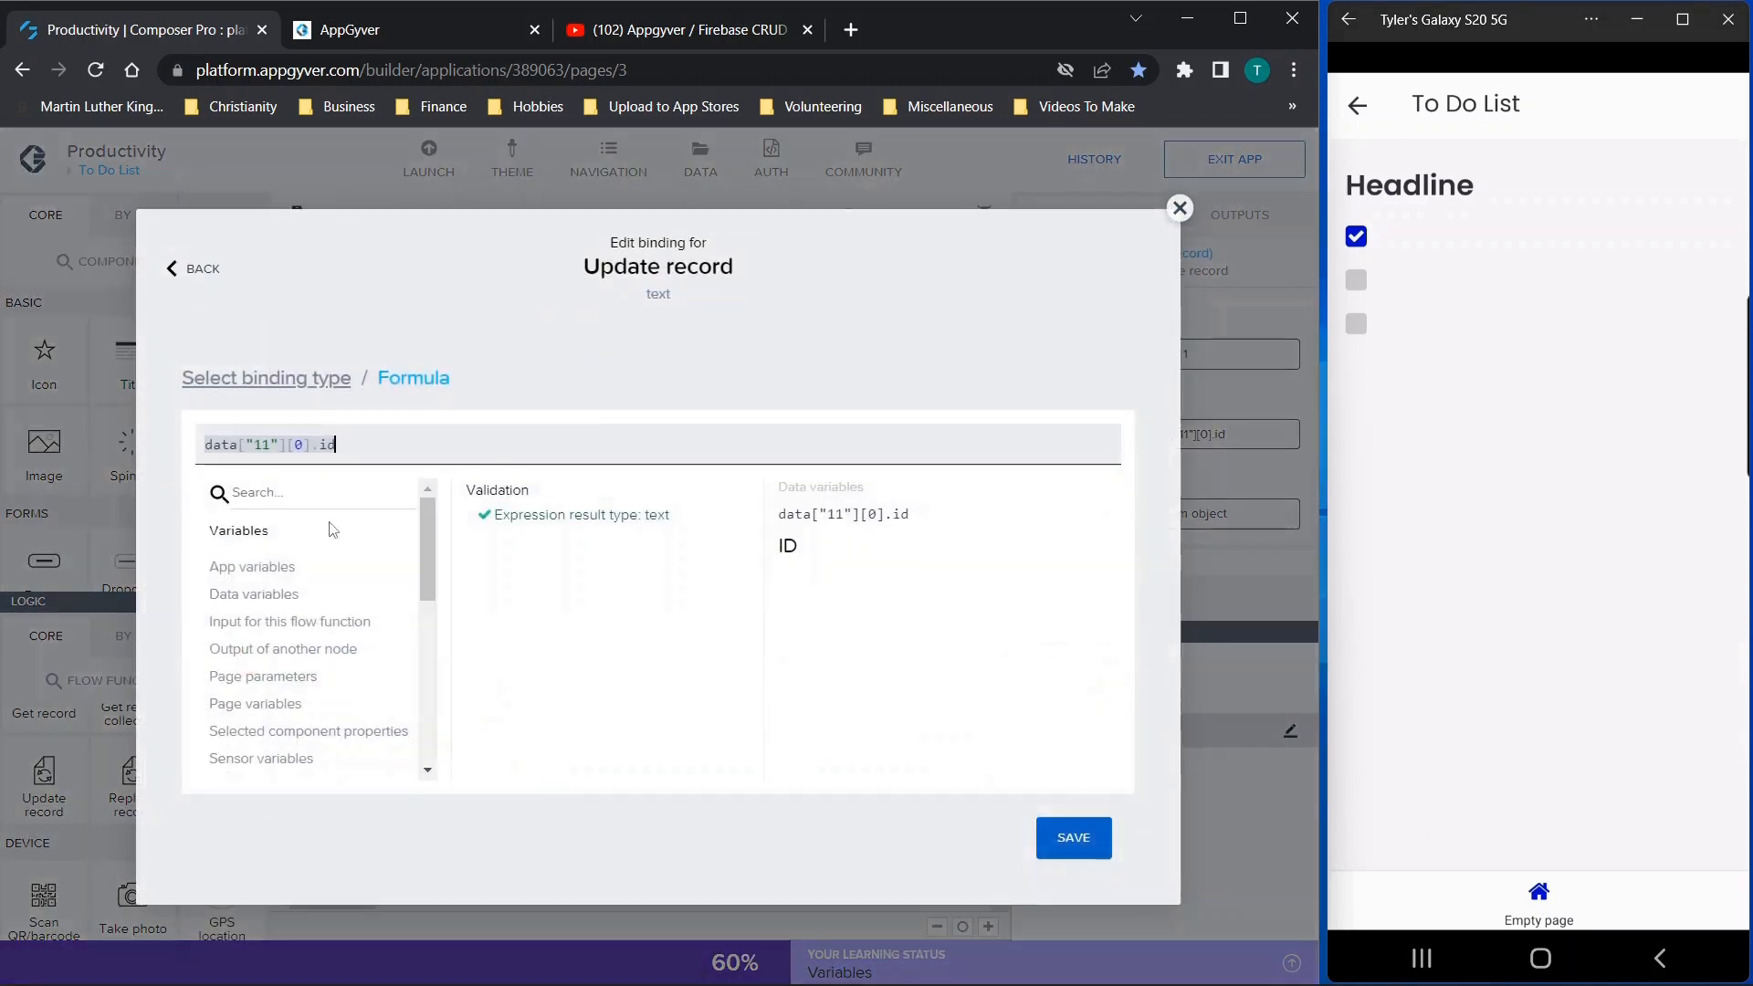
click(255, 596)
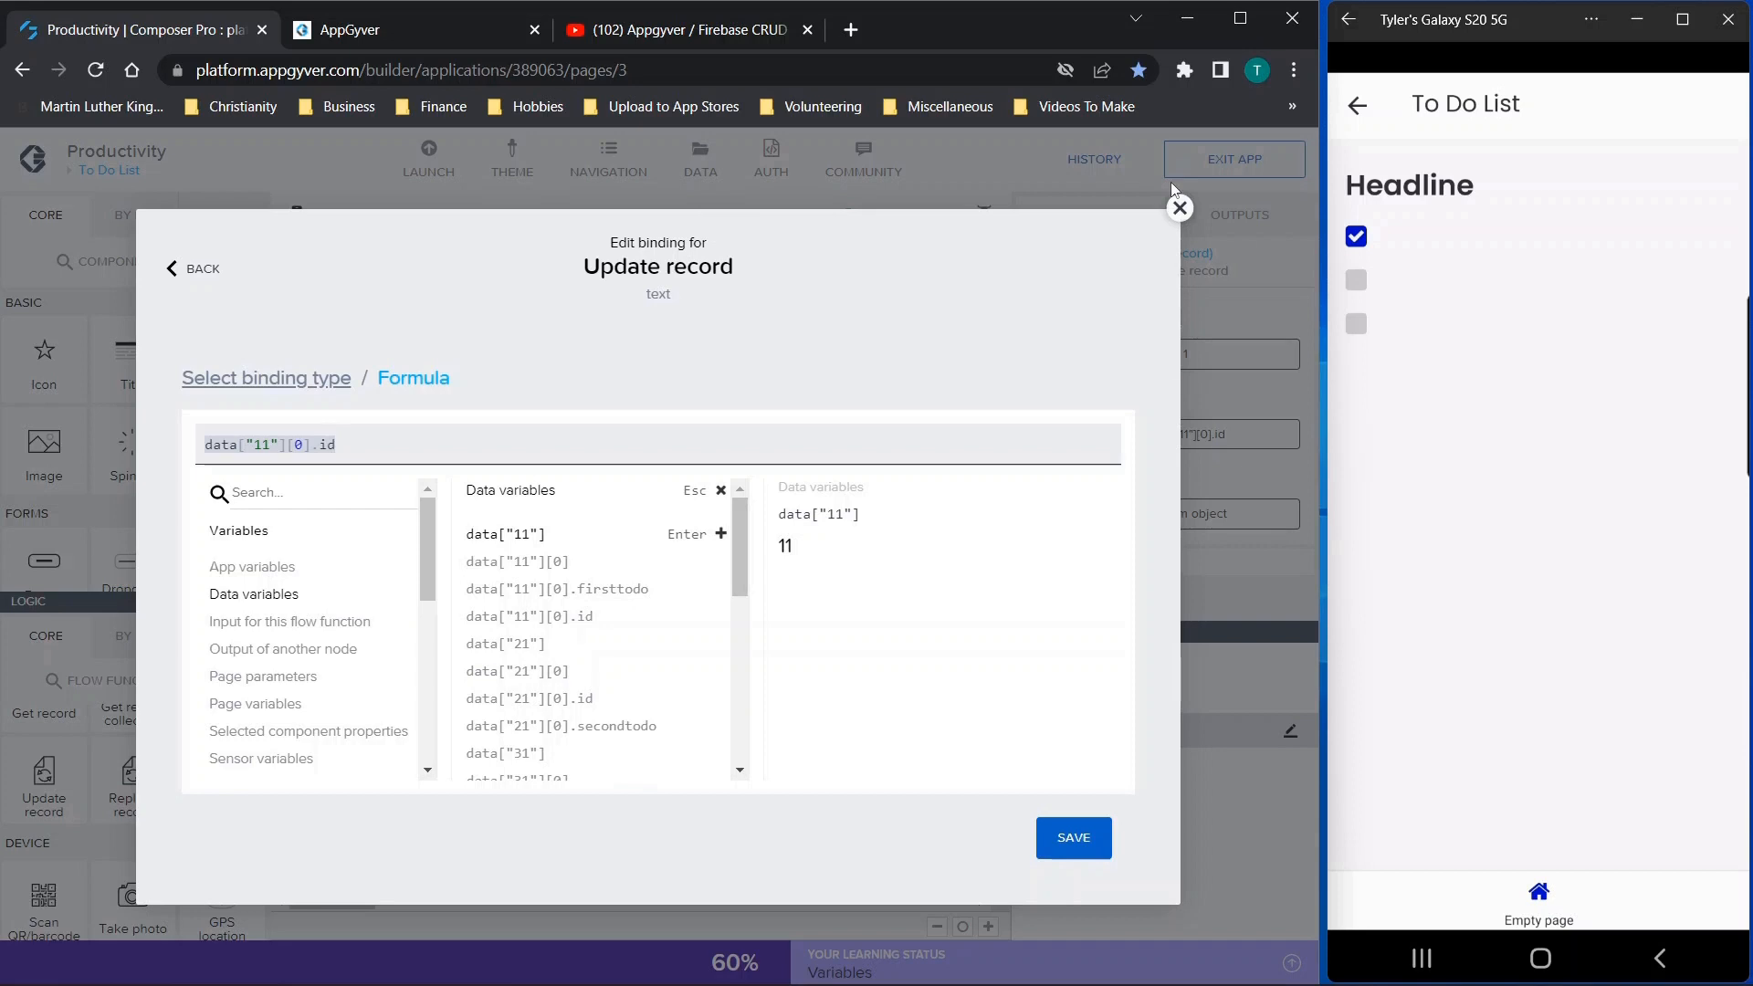
click(1179, 208)
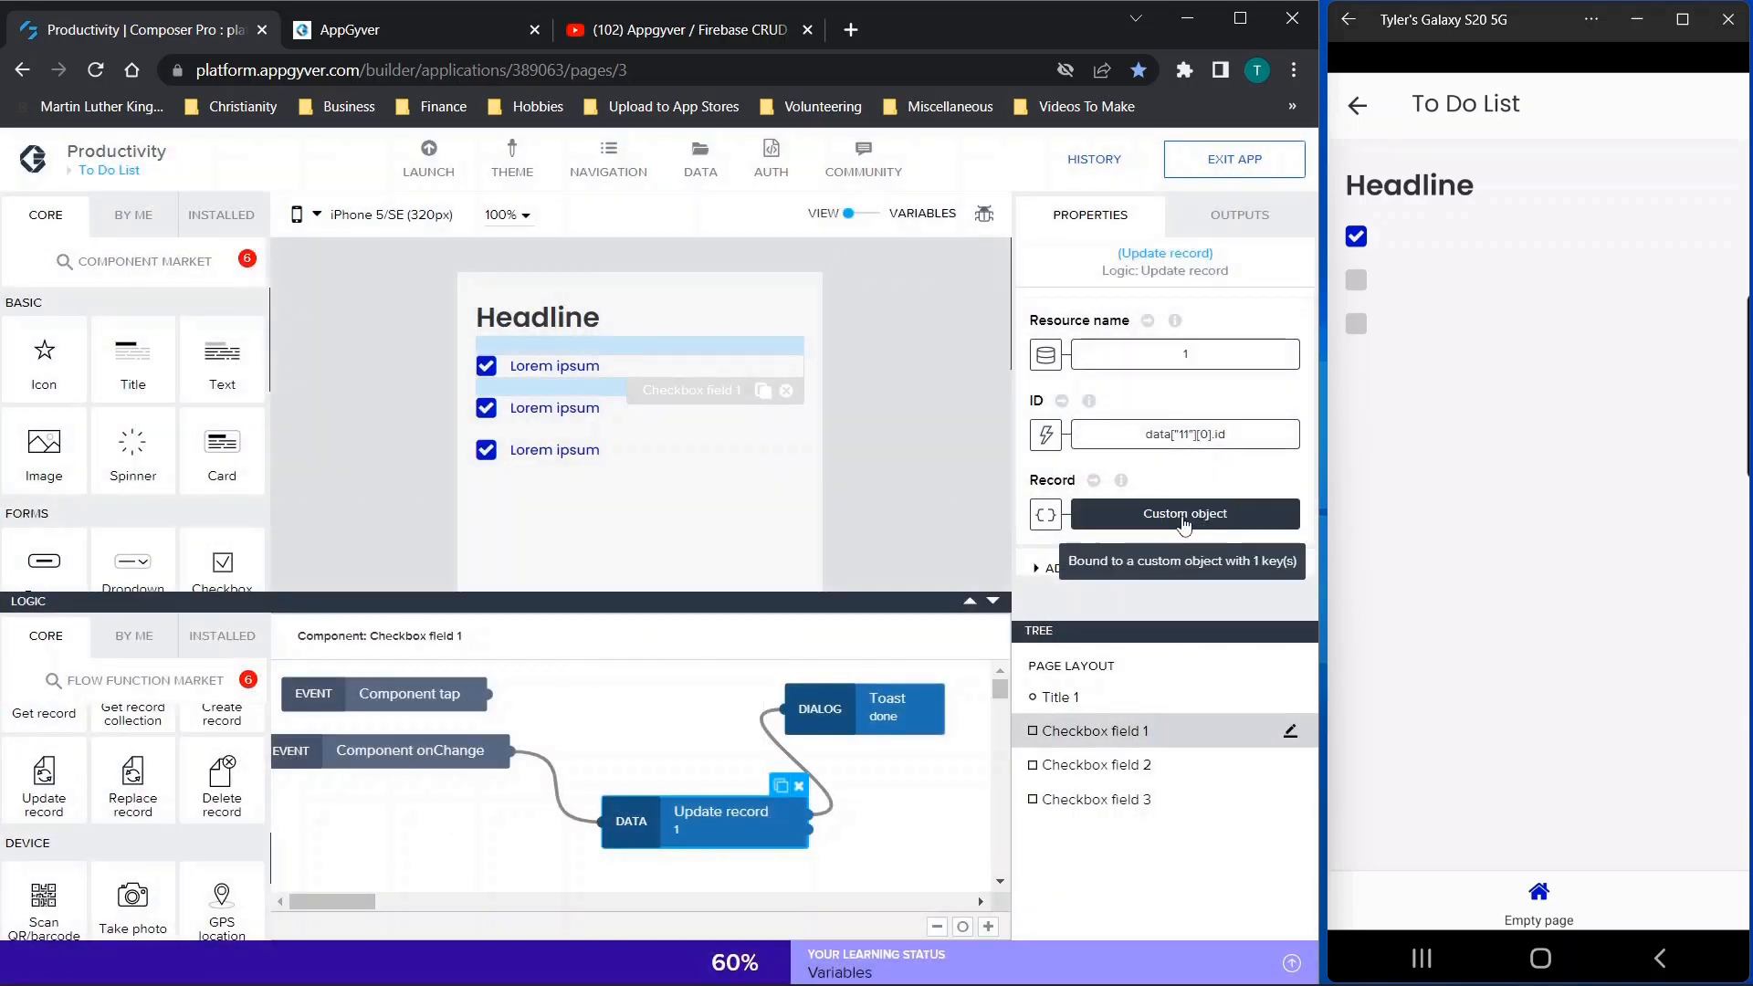
Examine the firsttodo formula in the Update record function's Record binding and close it without saving changes
click(1180, 515)
click(484, 553)
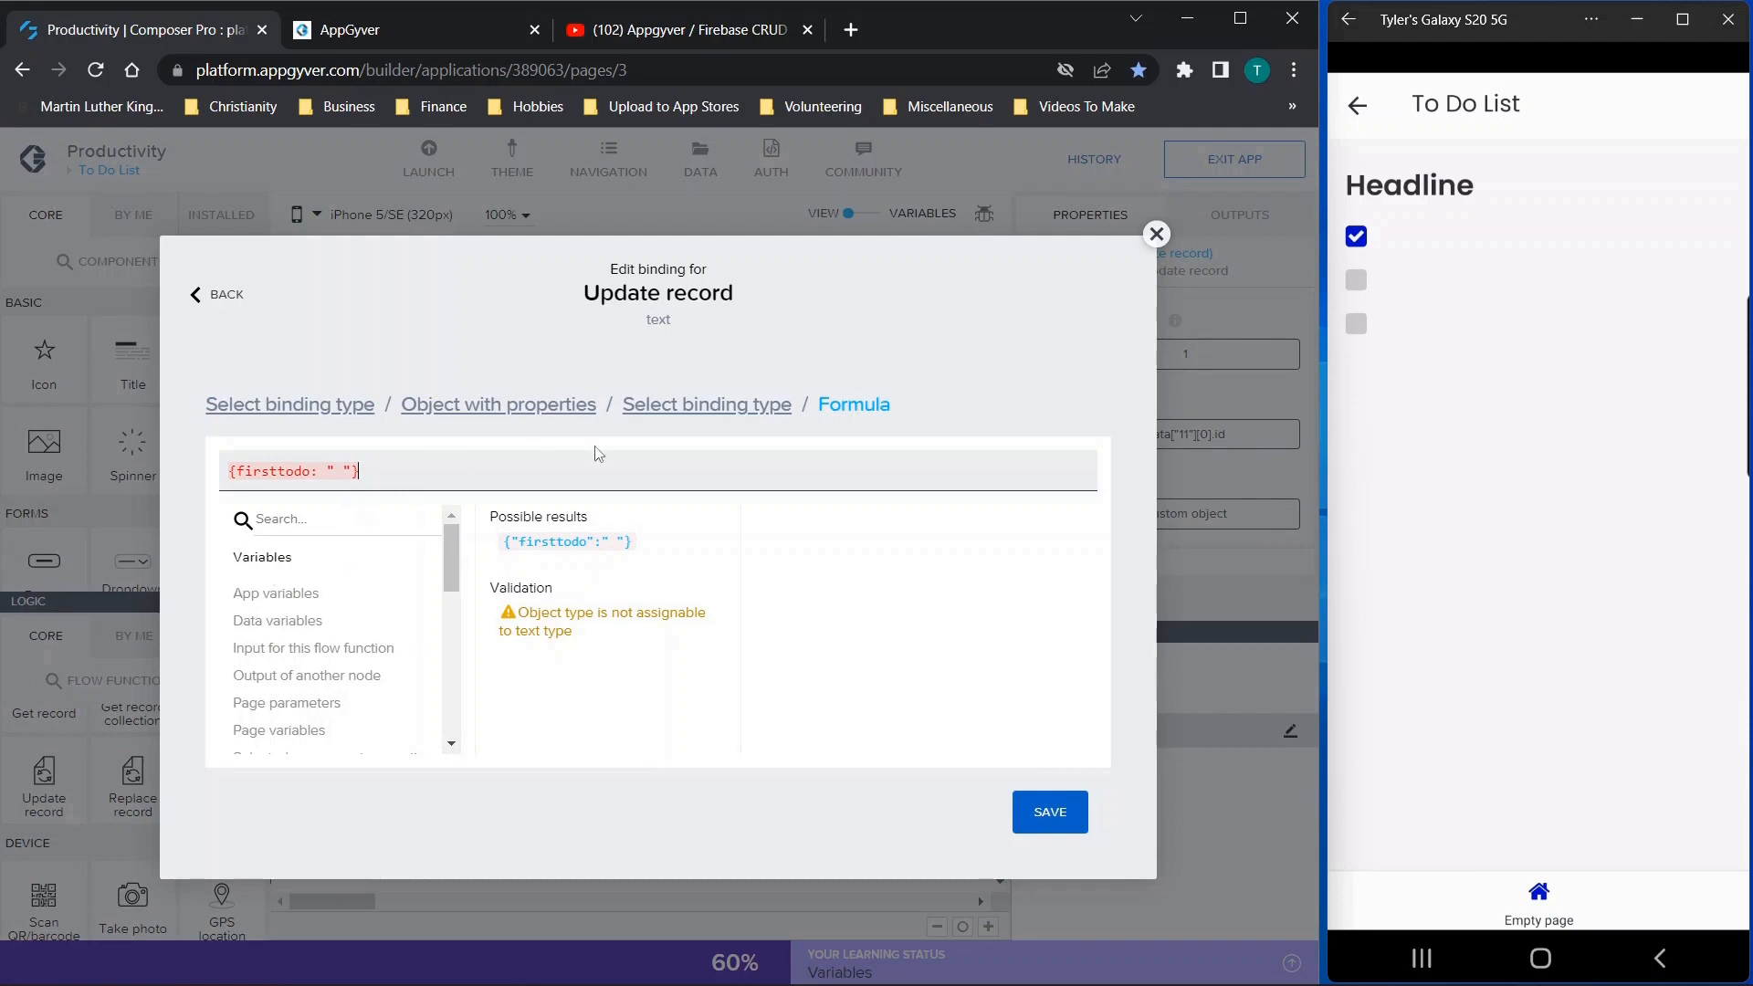
click(412, 469)
drag(348, 469, 185, 477)
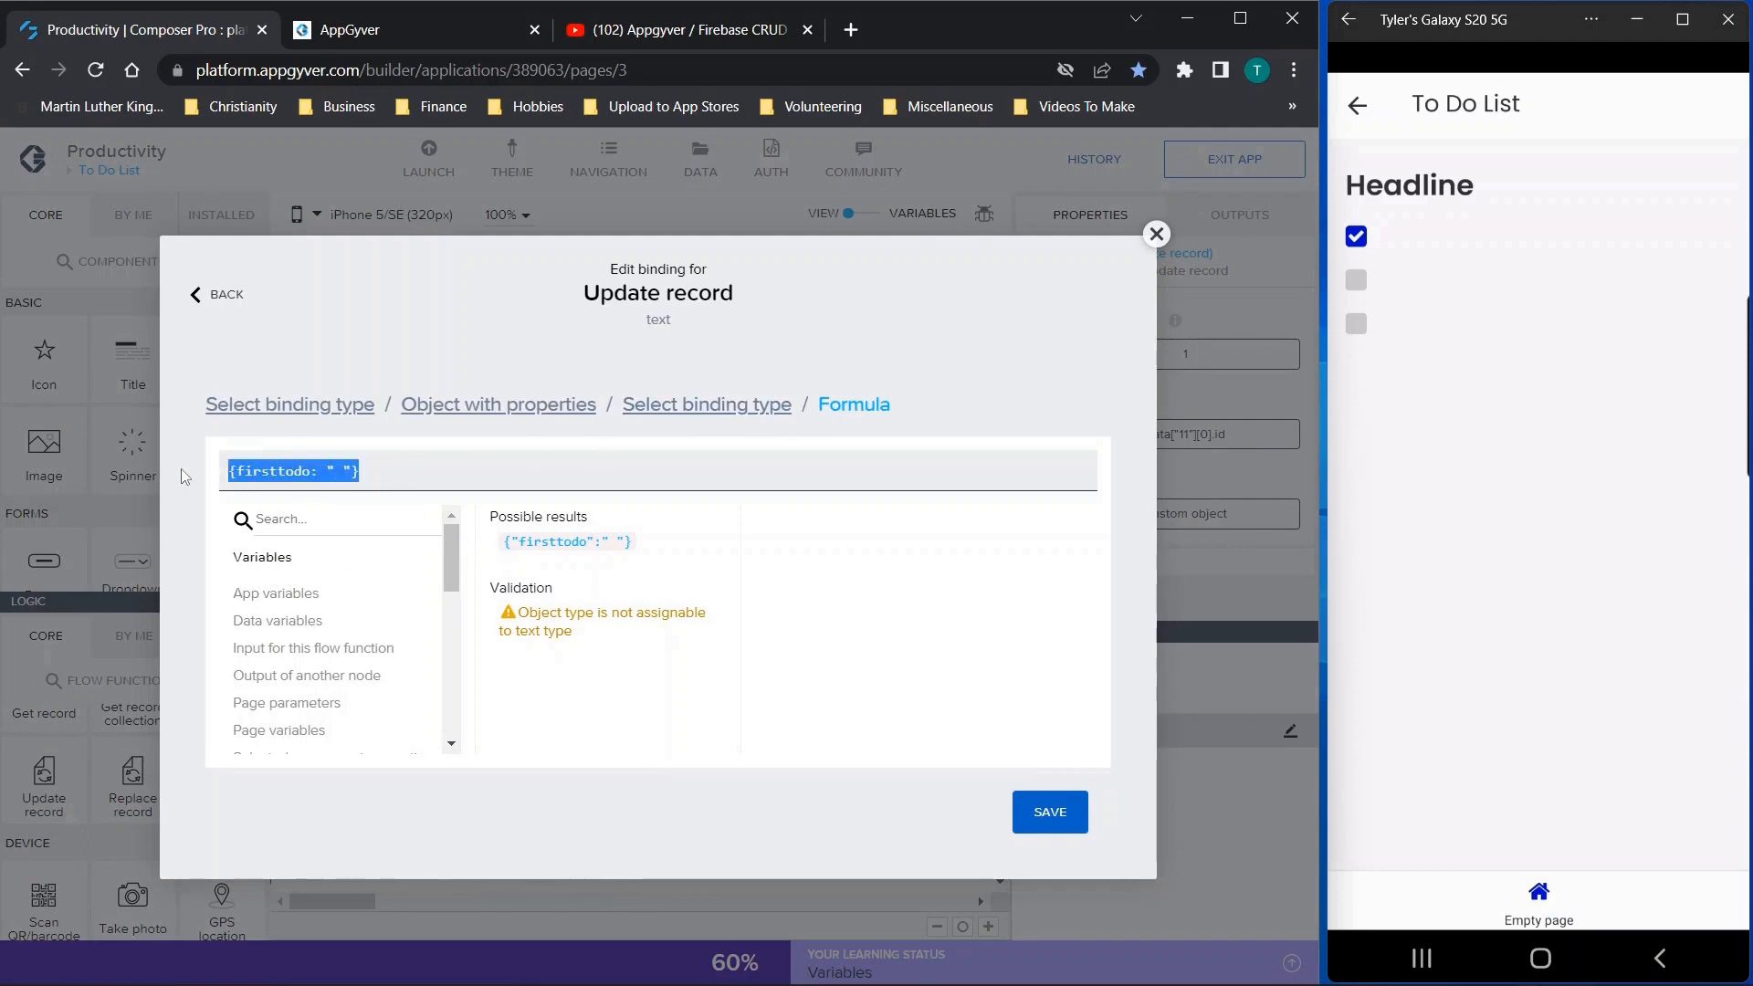
click(245, 471)
drag(238, 471, 307, 470)
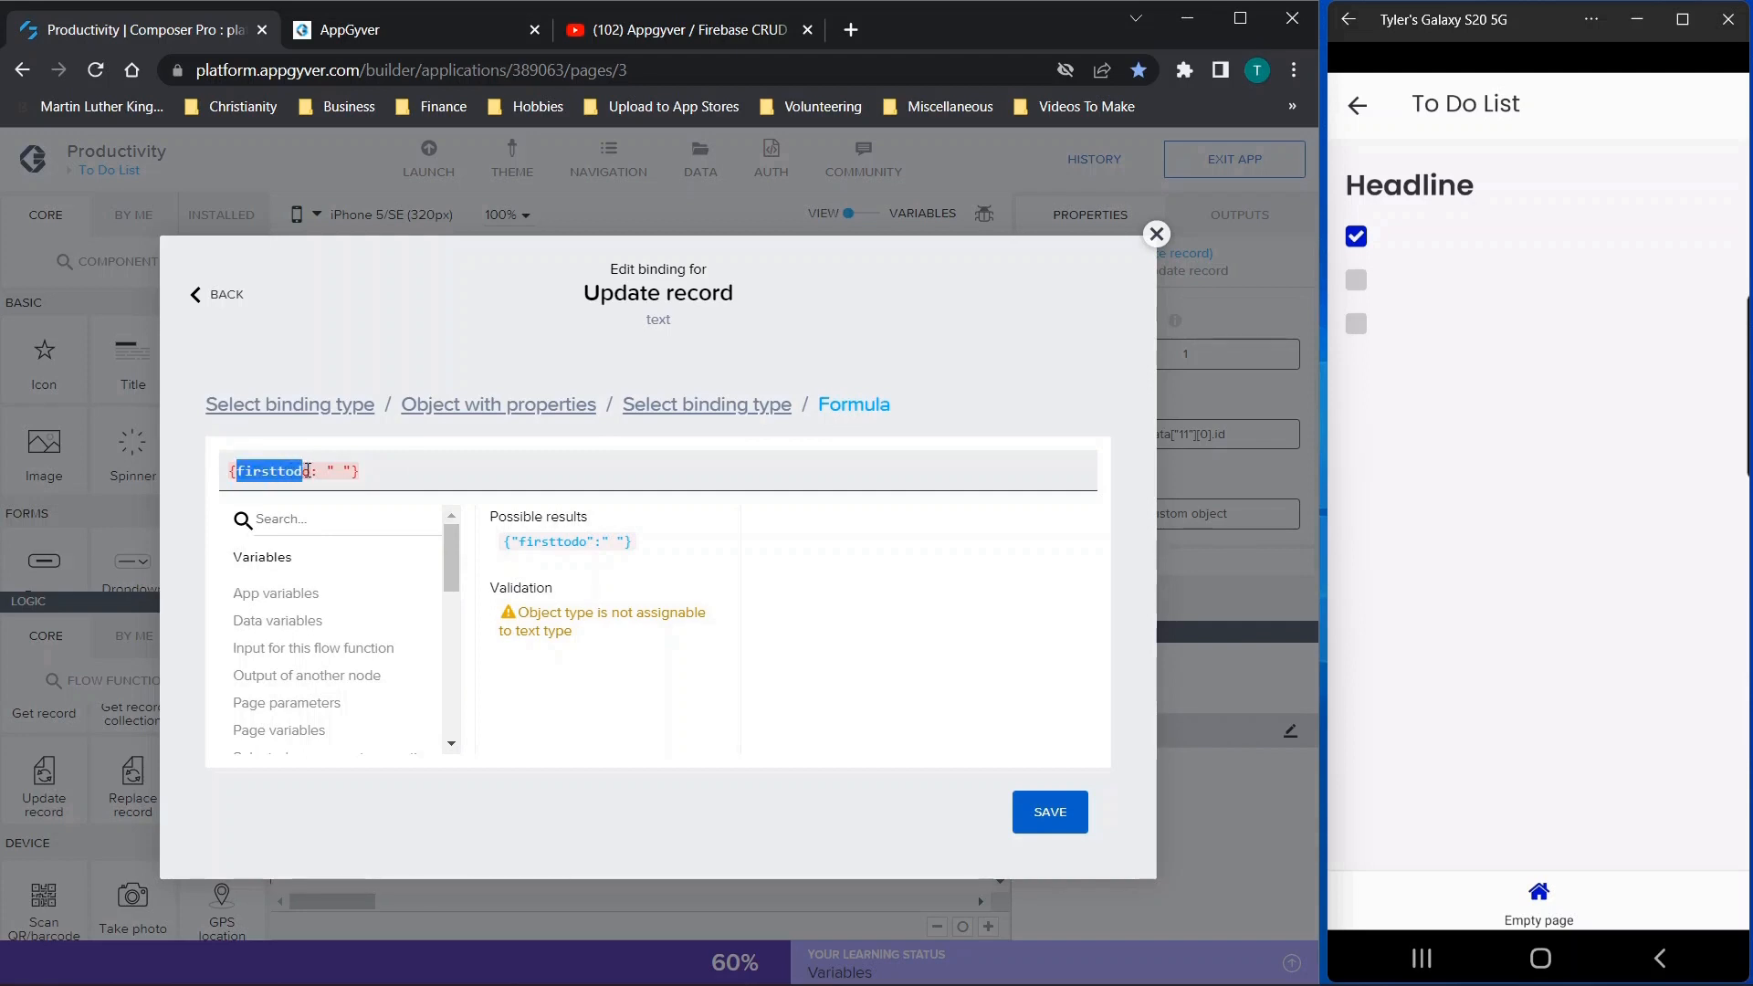
double_click(336, 470)
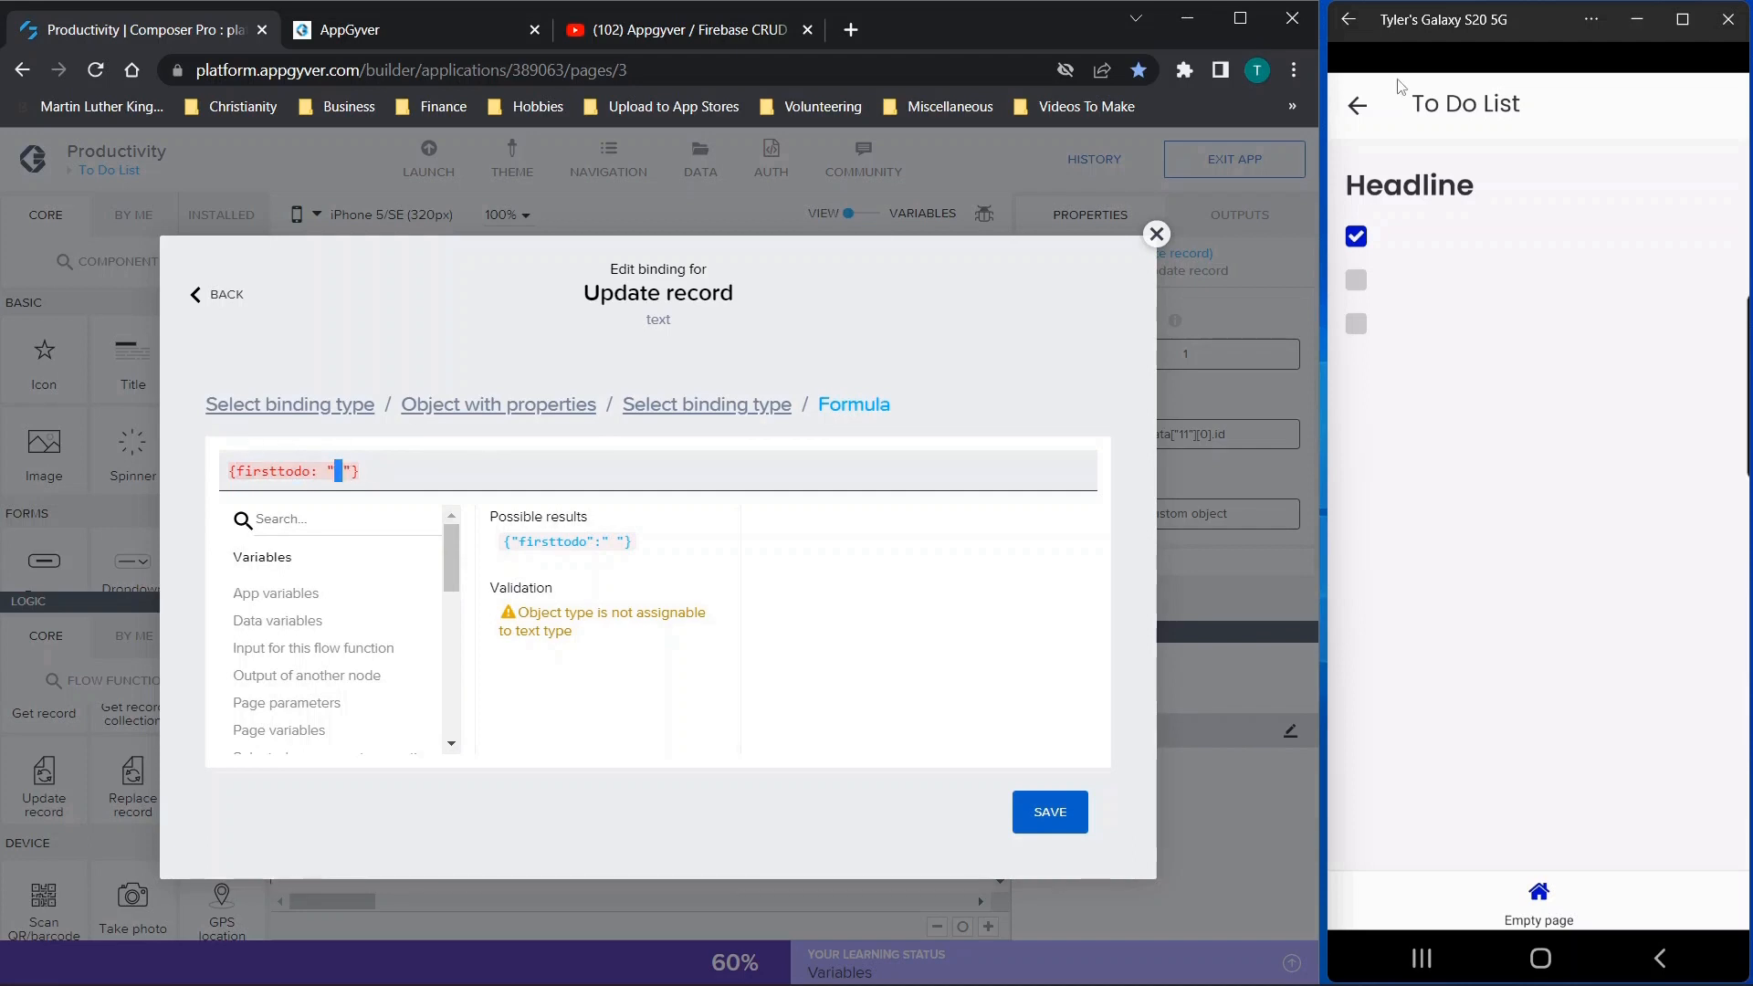
click(1156, 234)
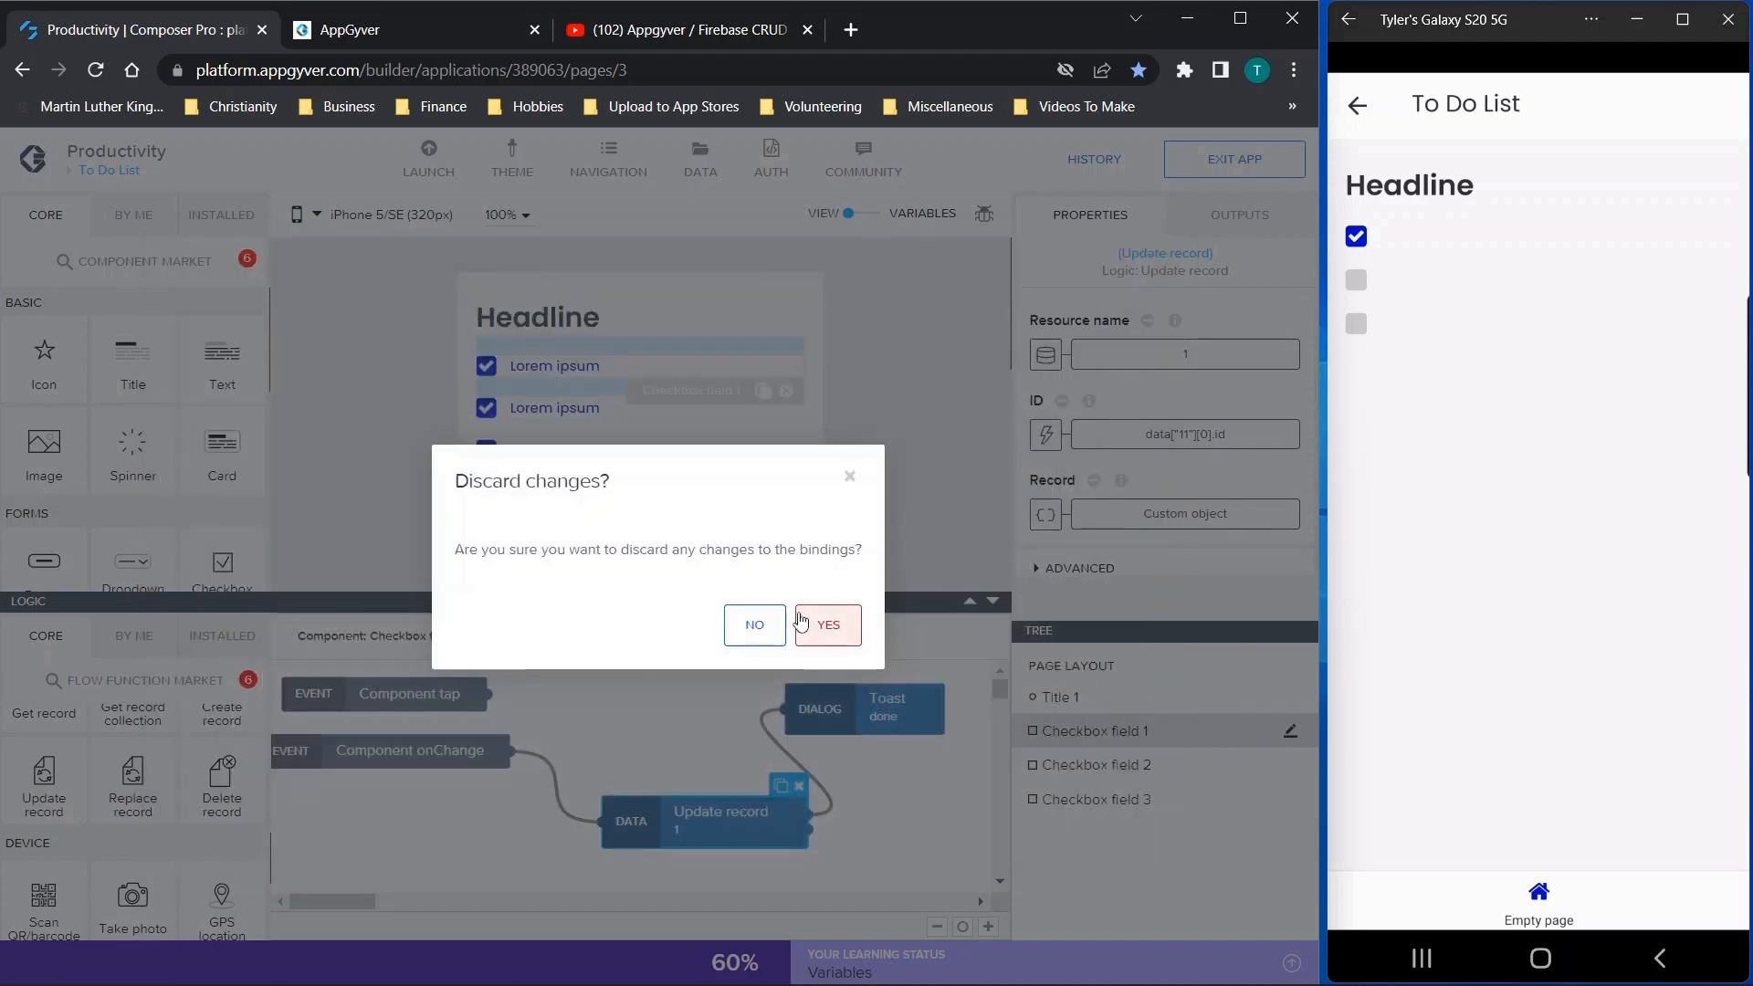
click(849, 477)
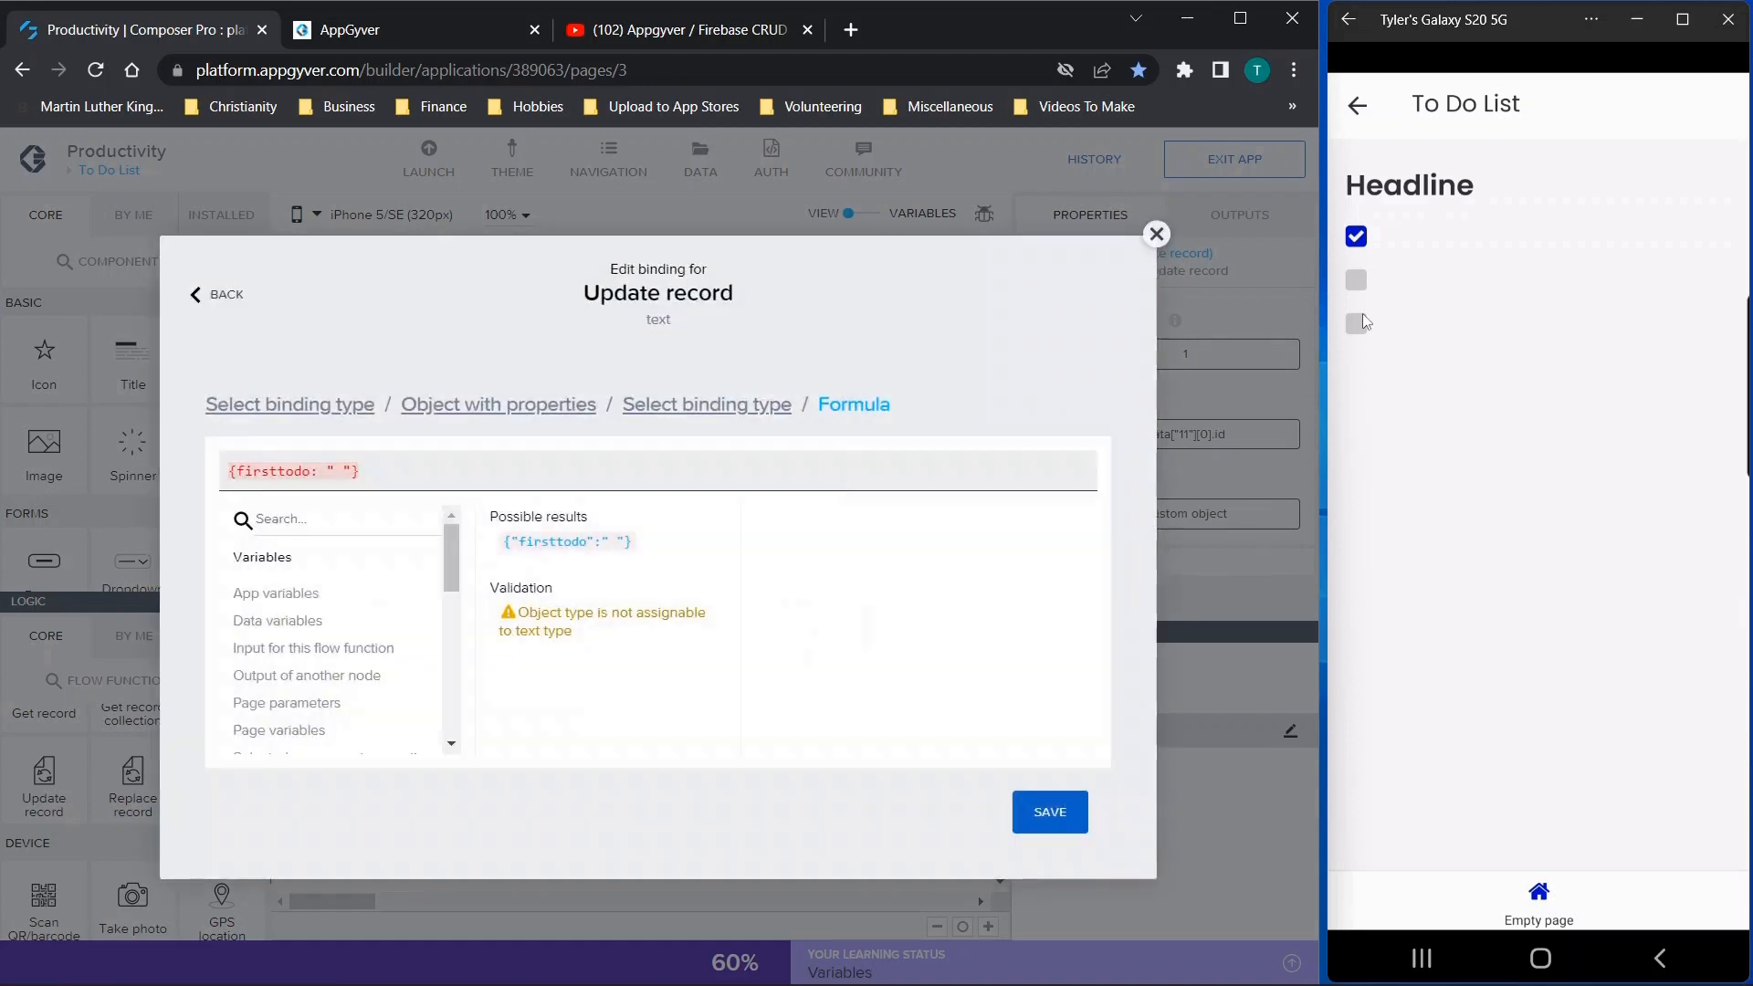
click(1156, 234)
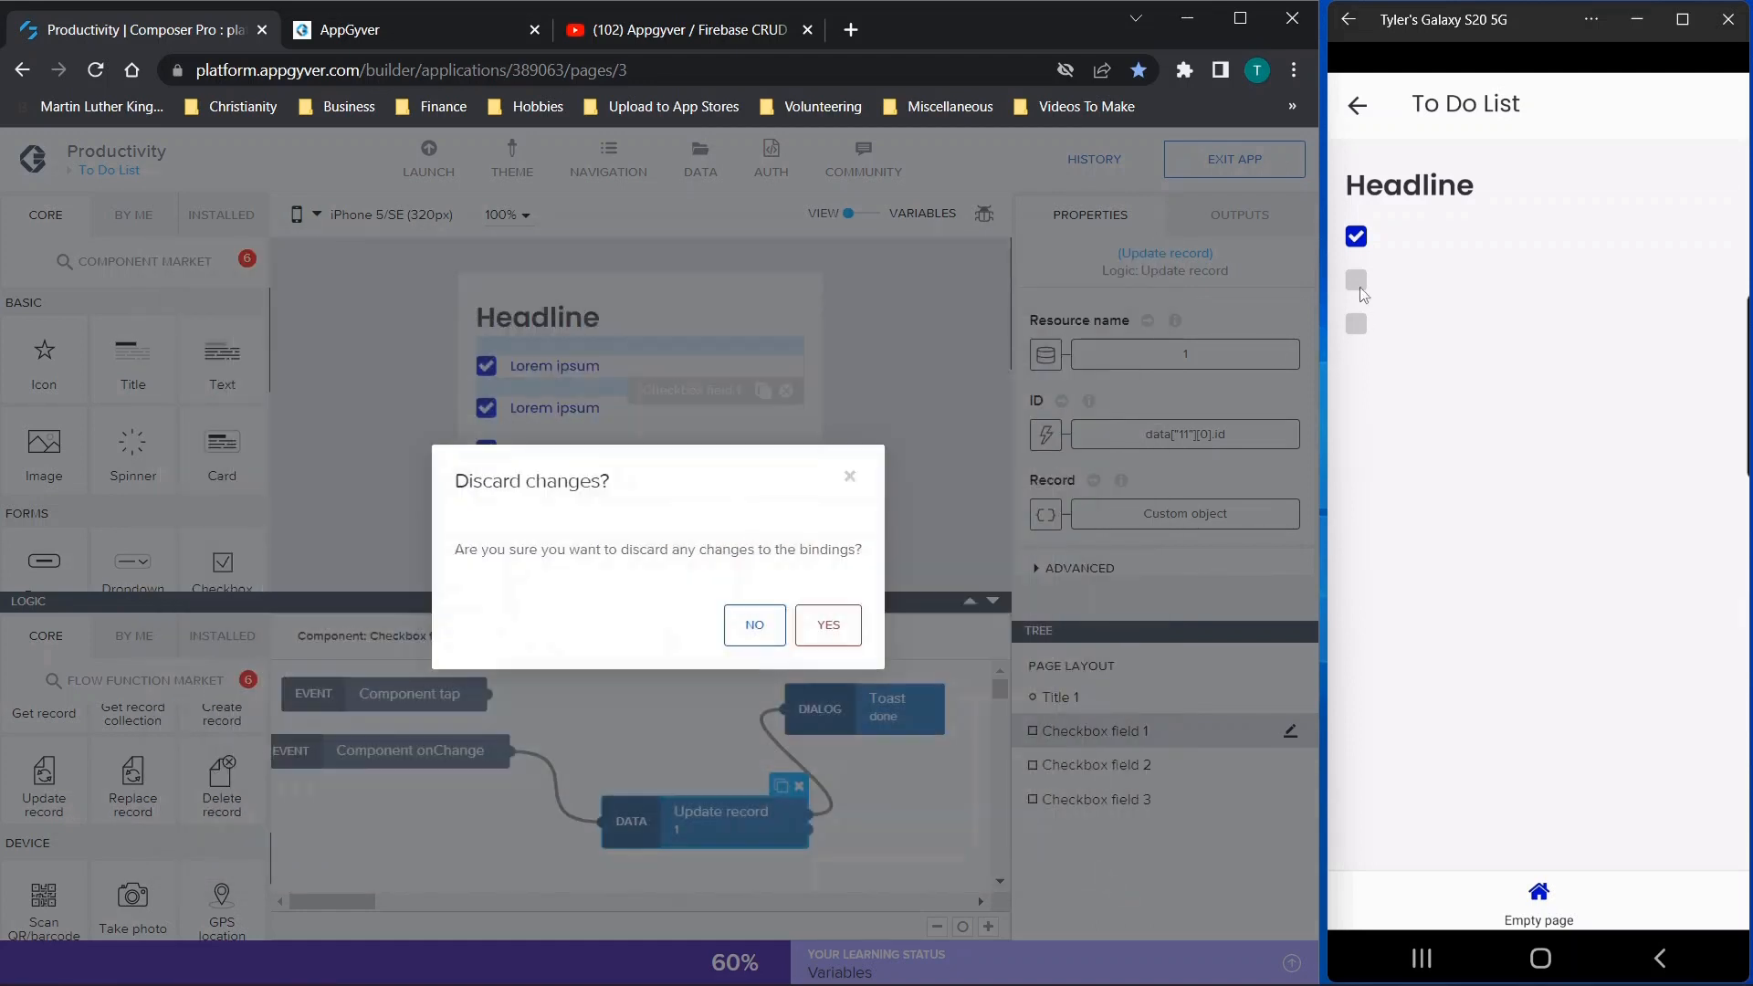
click(827, 626)
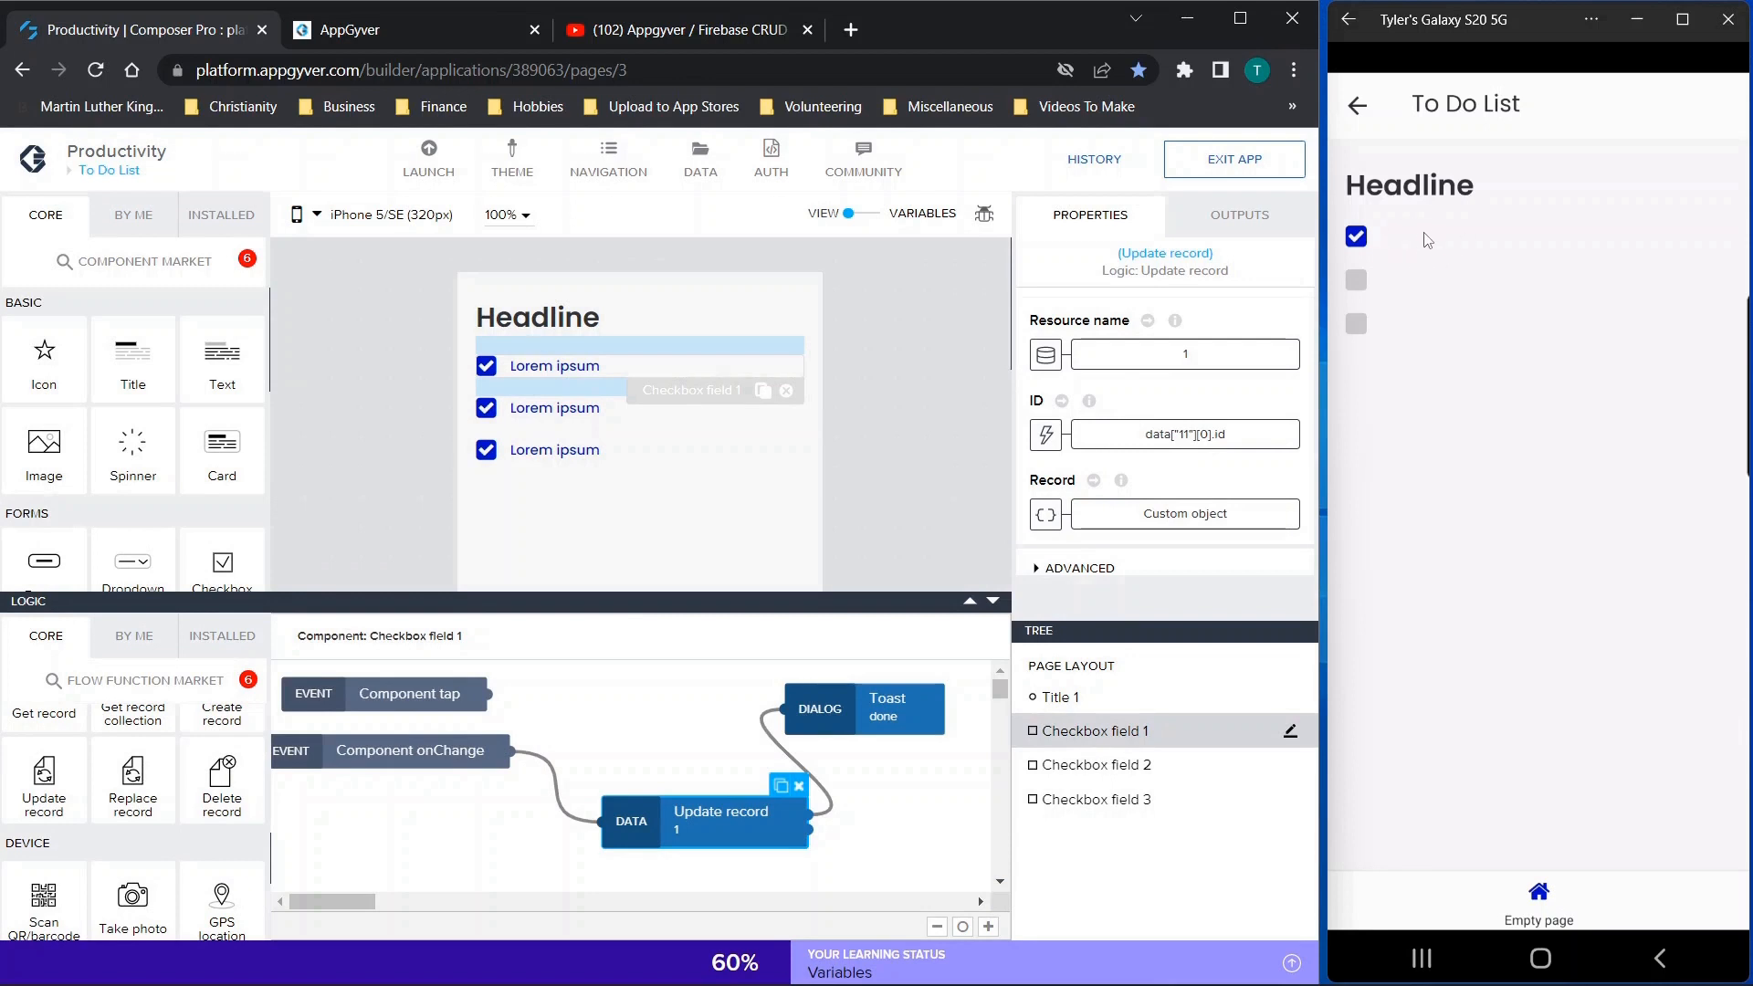
click(1381, 237)
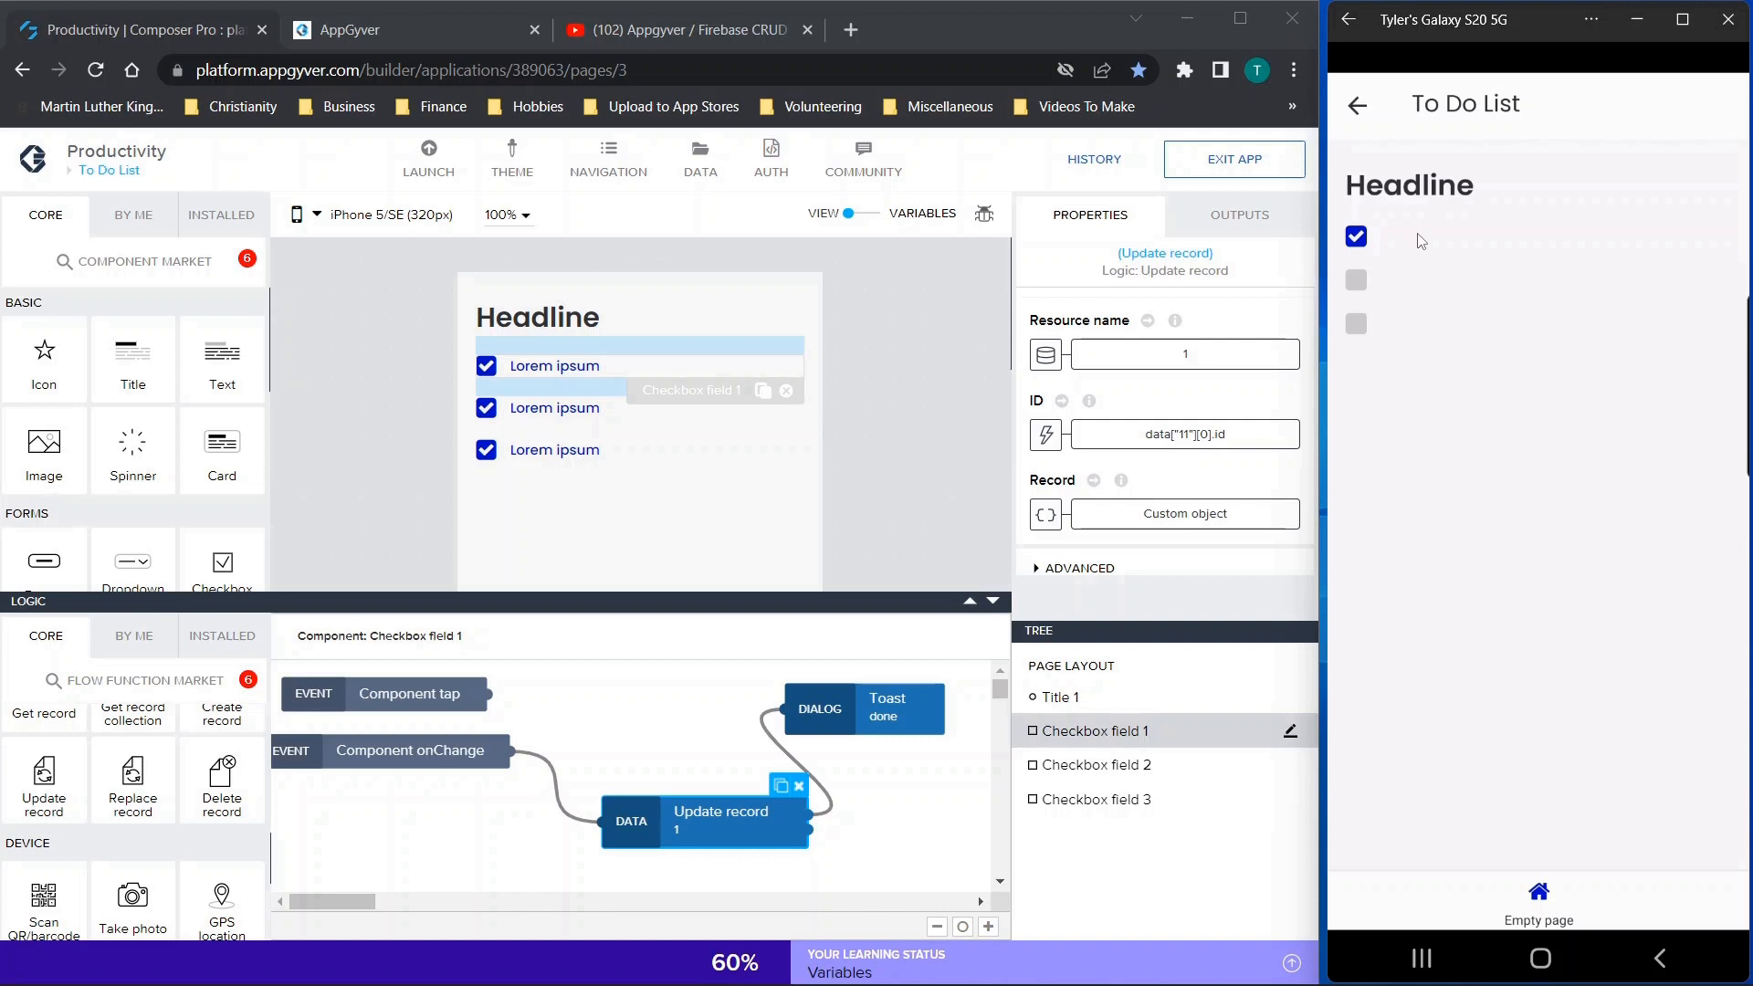
Review the second checkbox's value options and Update record inputs, and show the third checkbox's logic
click(555, 415)
scroll(1148, 454, down, 1)
scroll(1148, 453, up, 1)
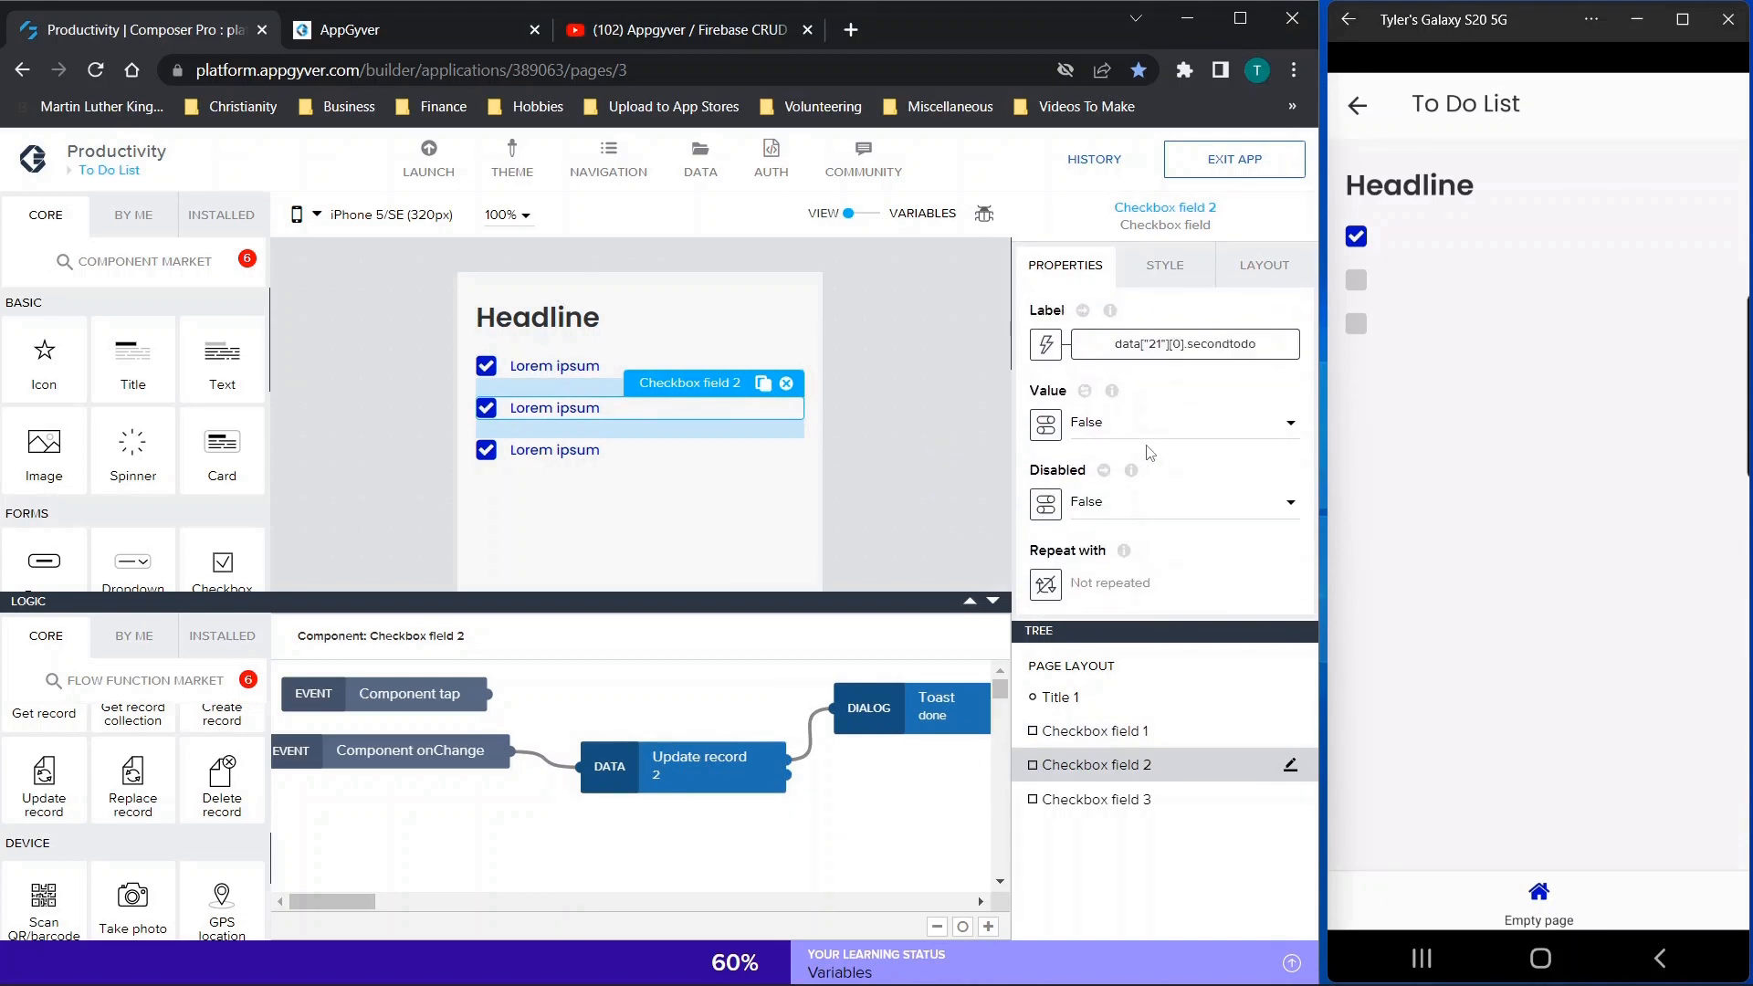
click(1091, 426)
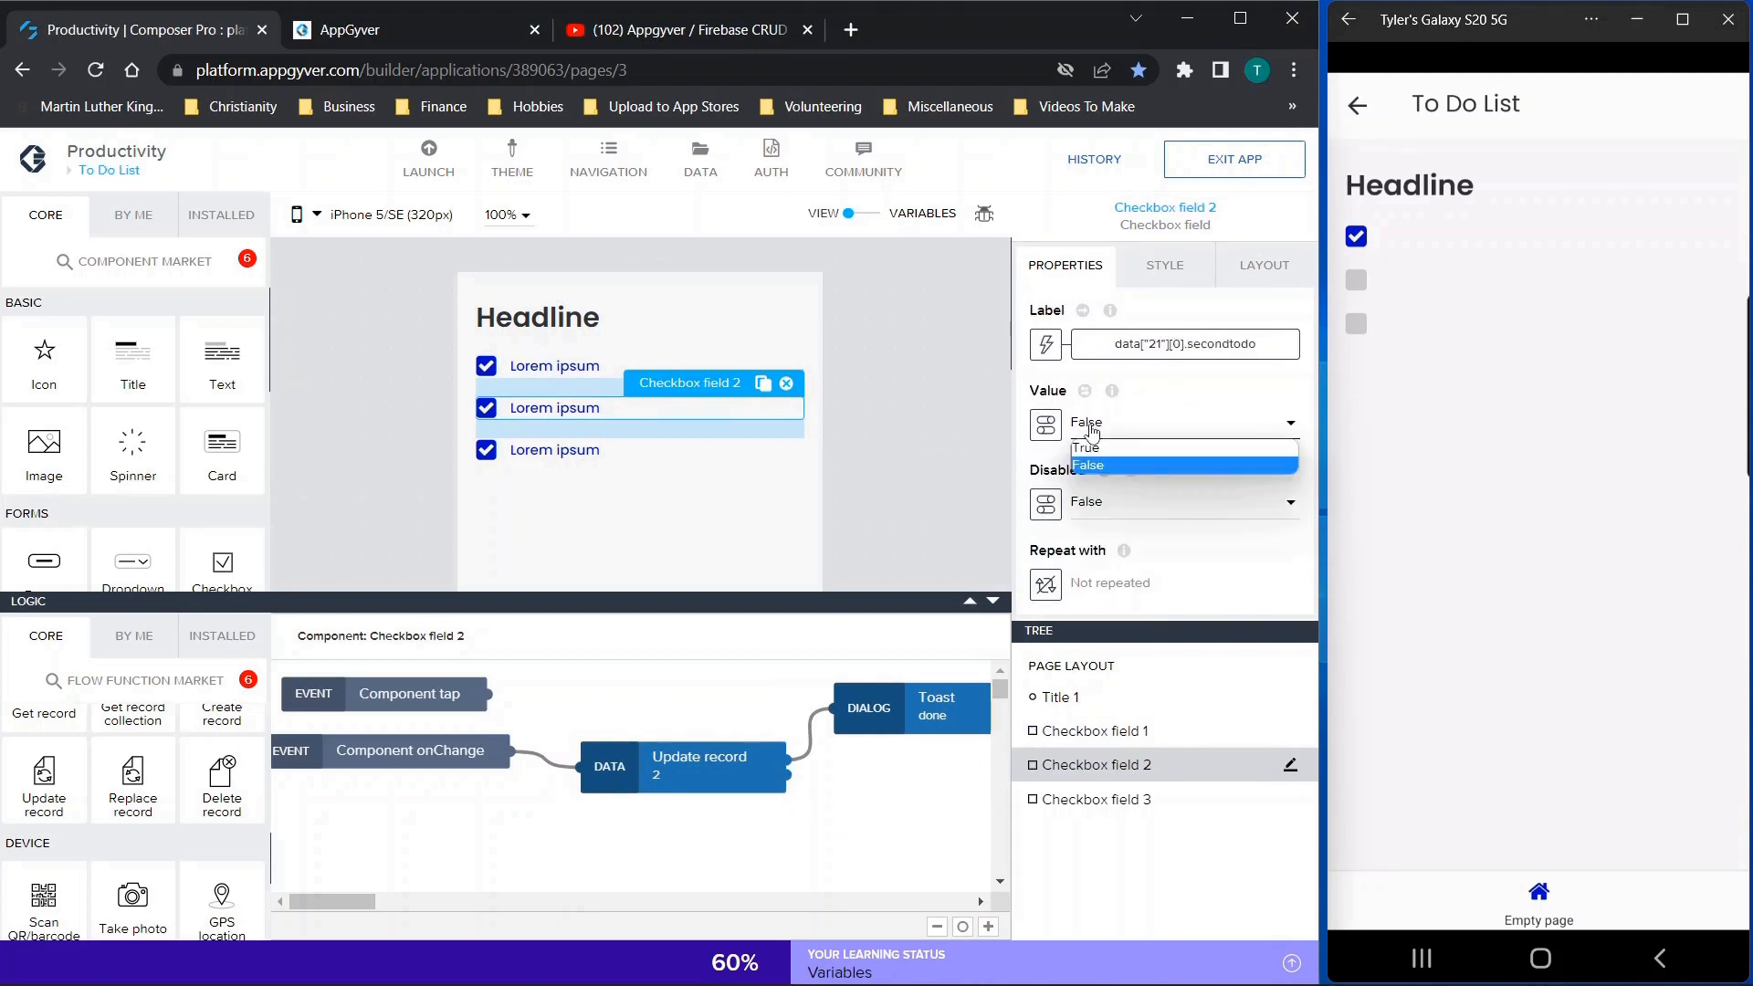
click(1097, 464)
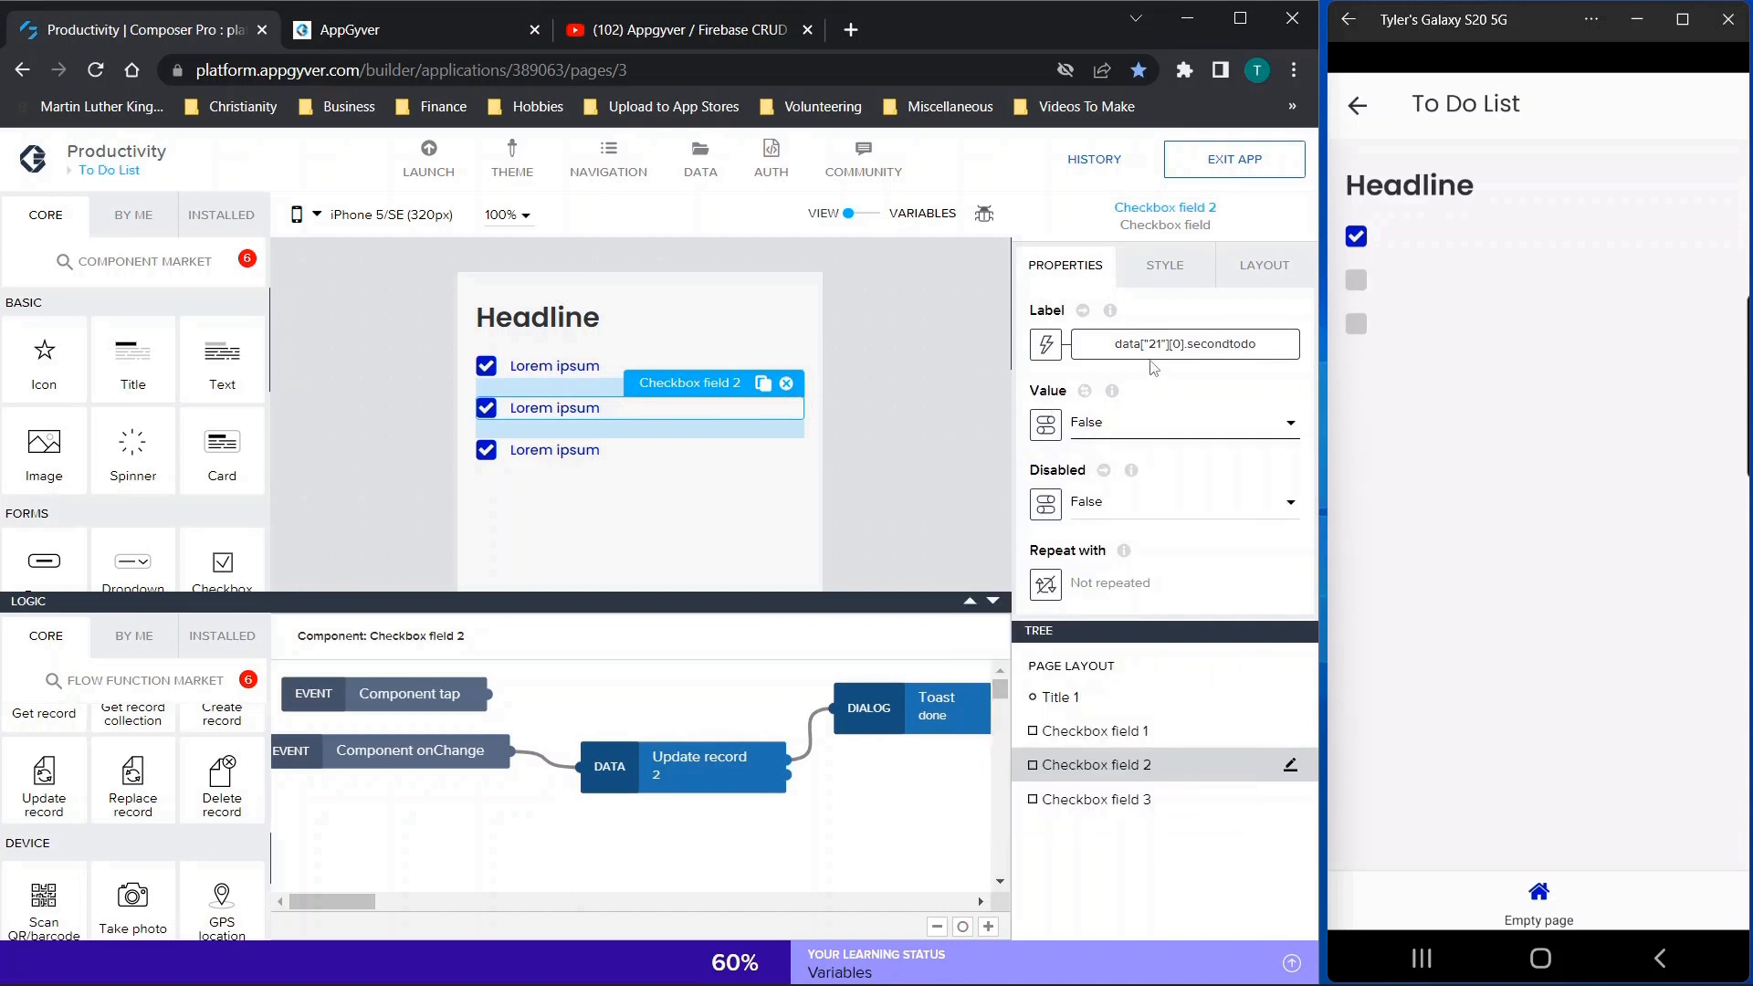
click(697, 770)
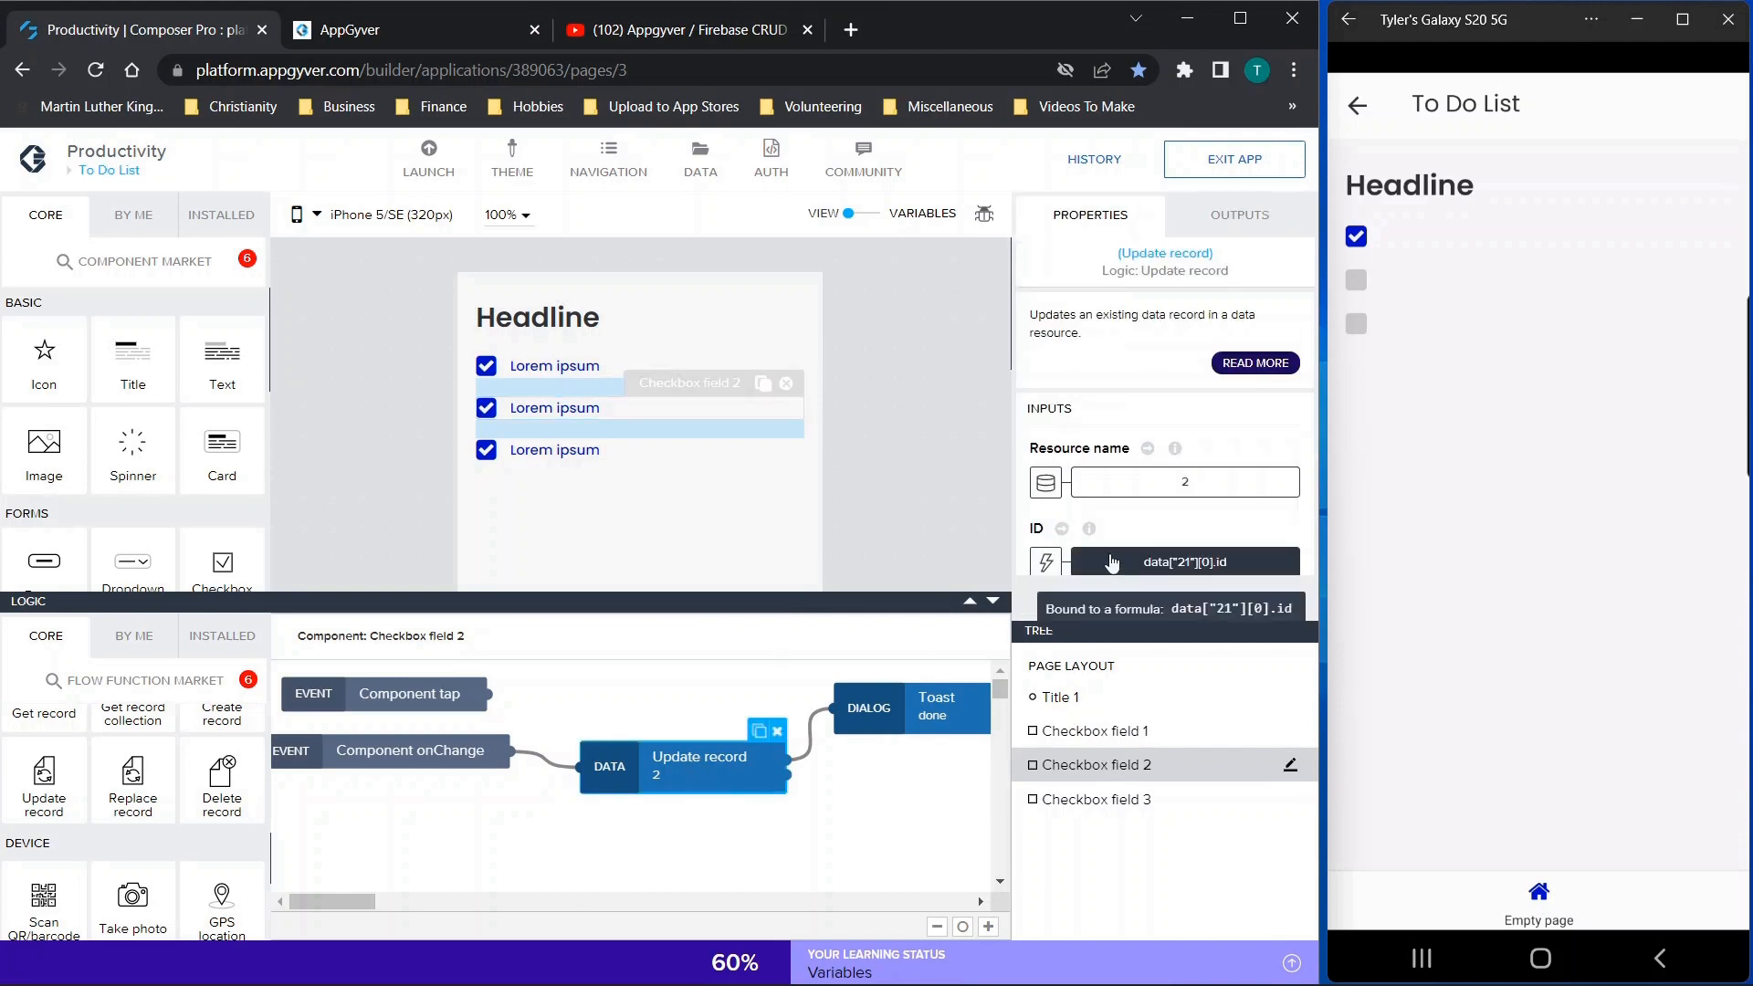
scroll(1109, 566, down, 3)
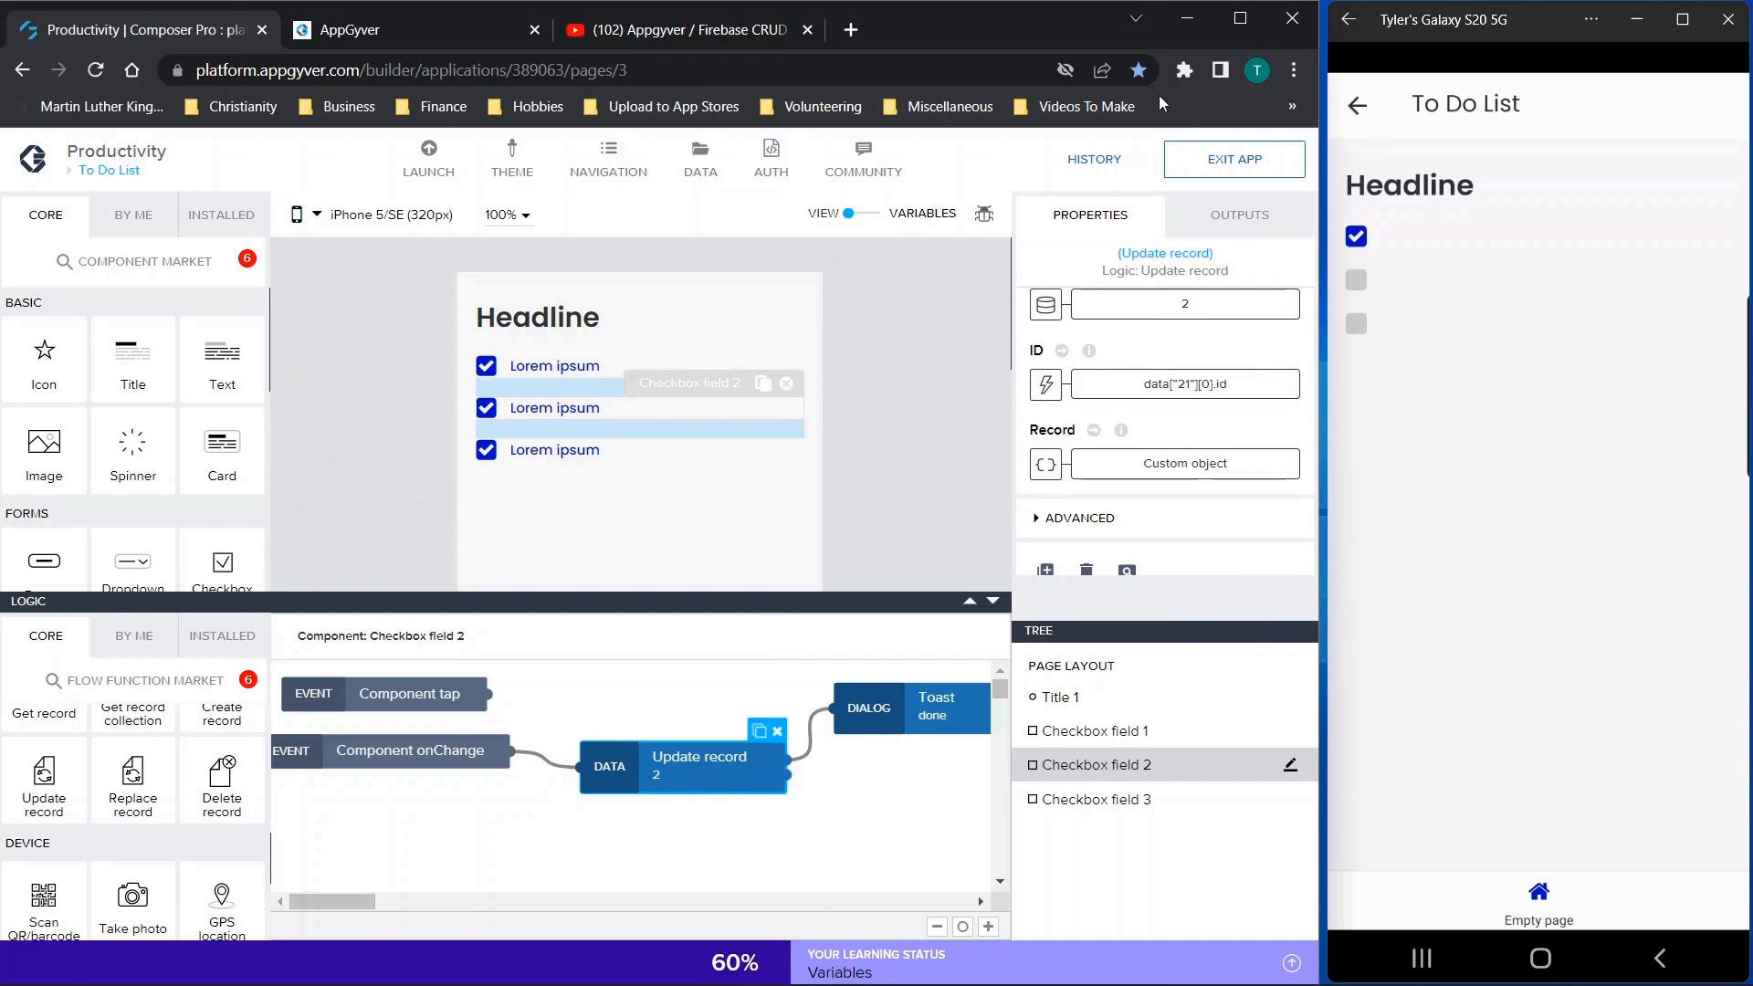
click(585, 448)
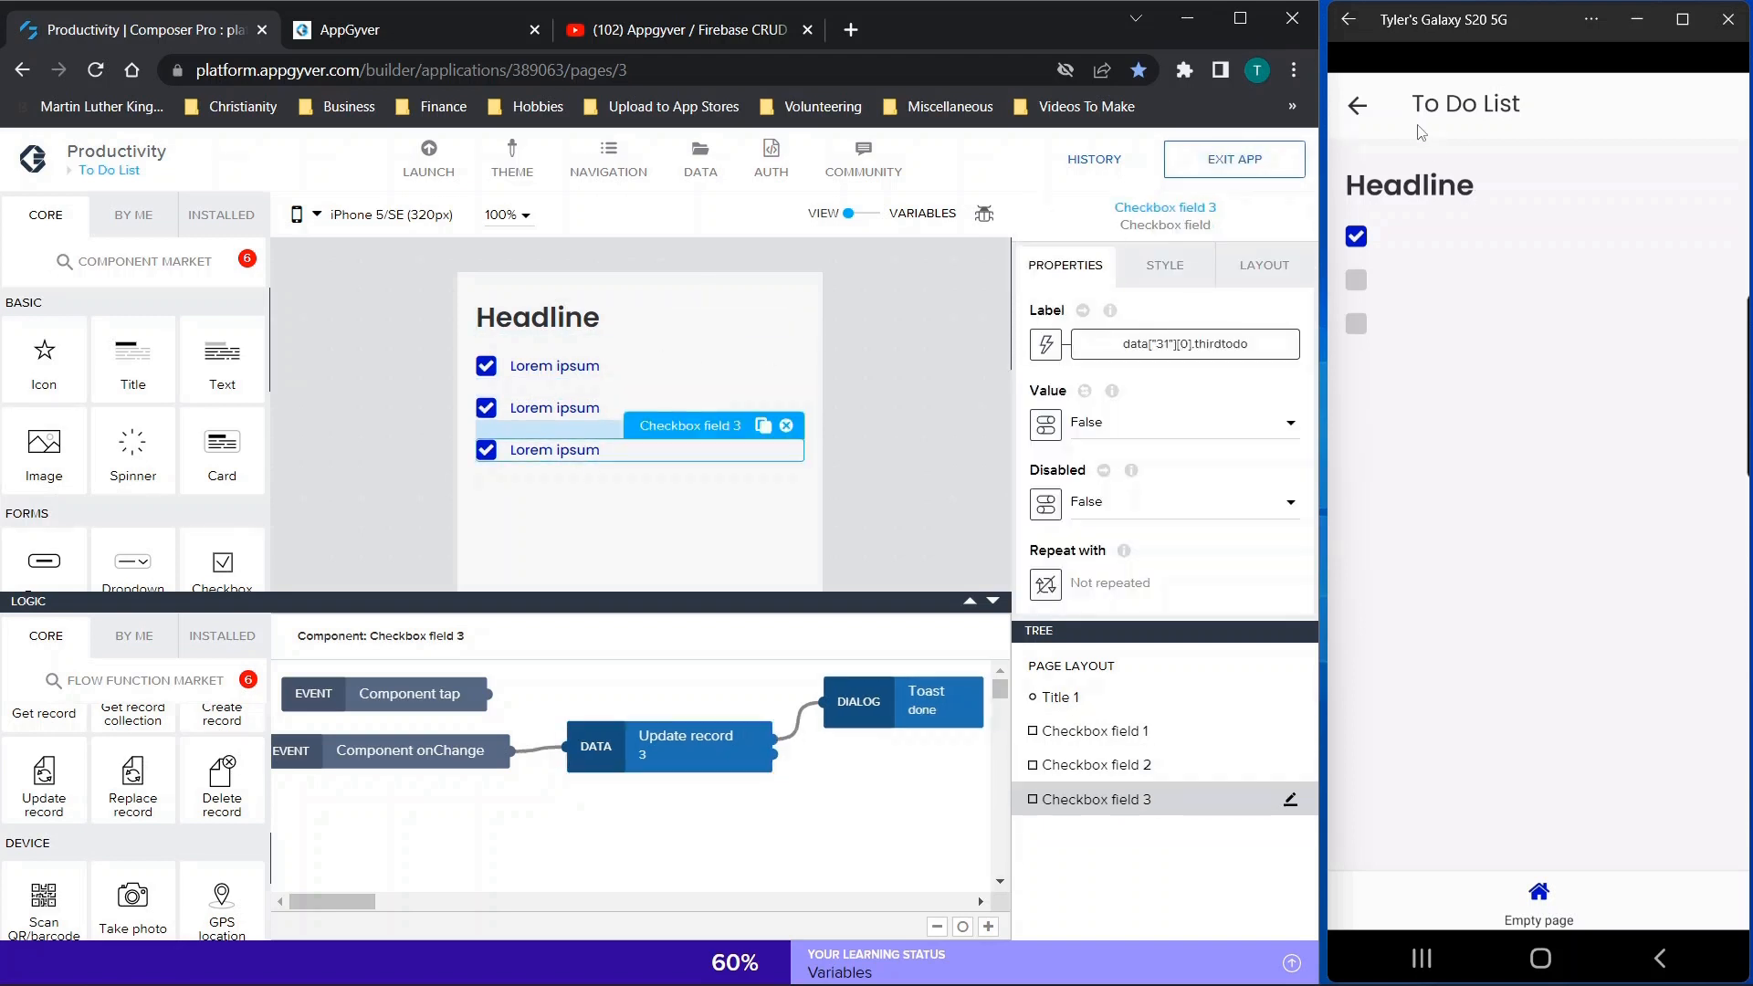
Leave the to-do list in the phone preview and reopen the Productivity app from the apps list
click(1357, 108)
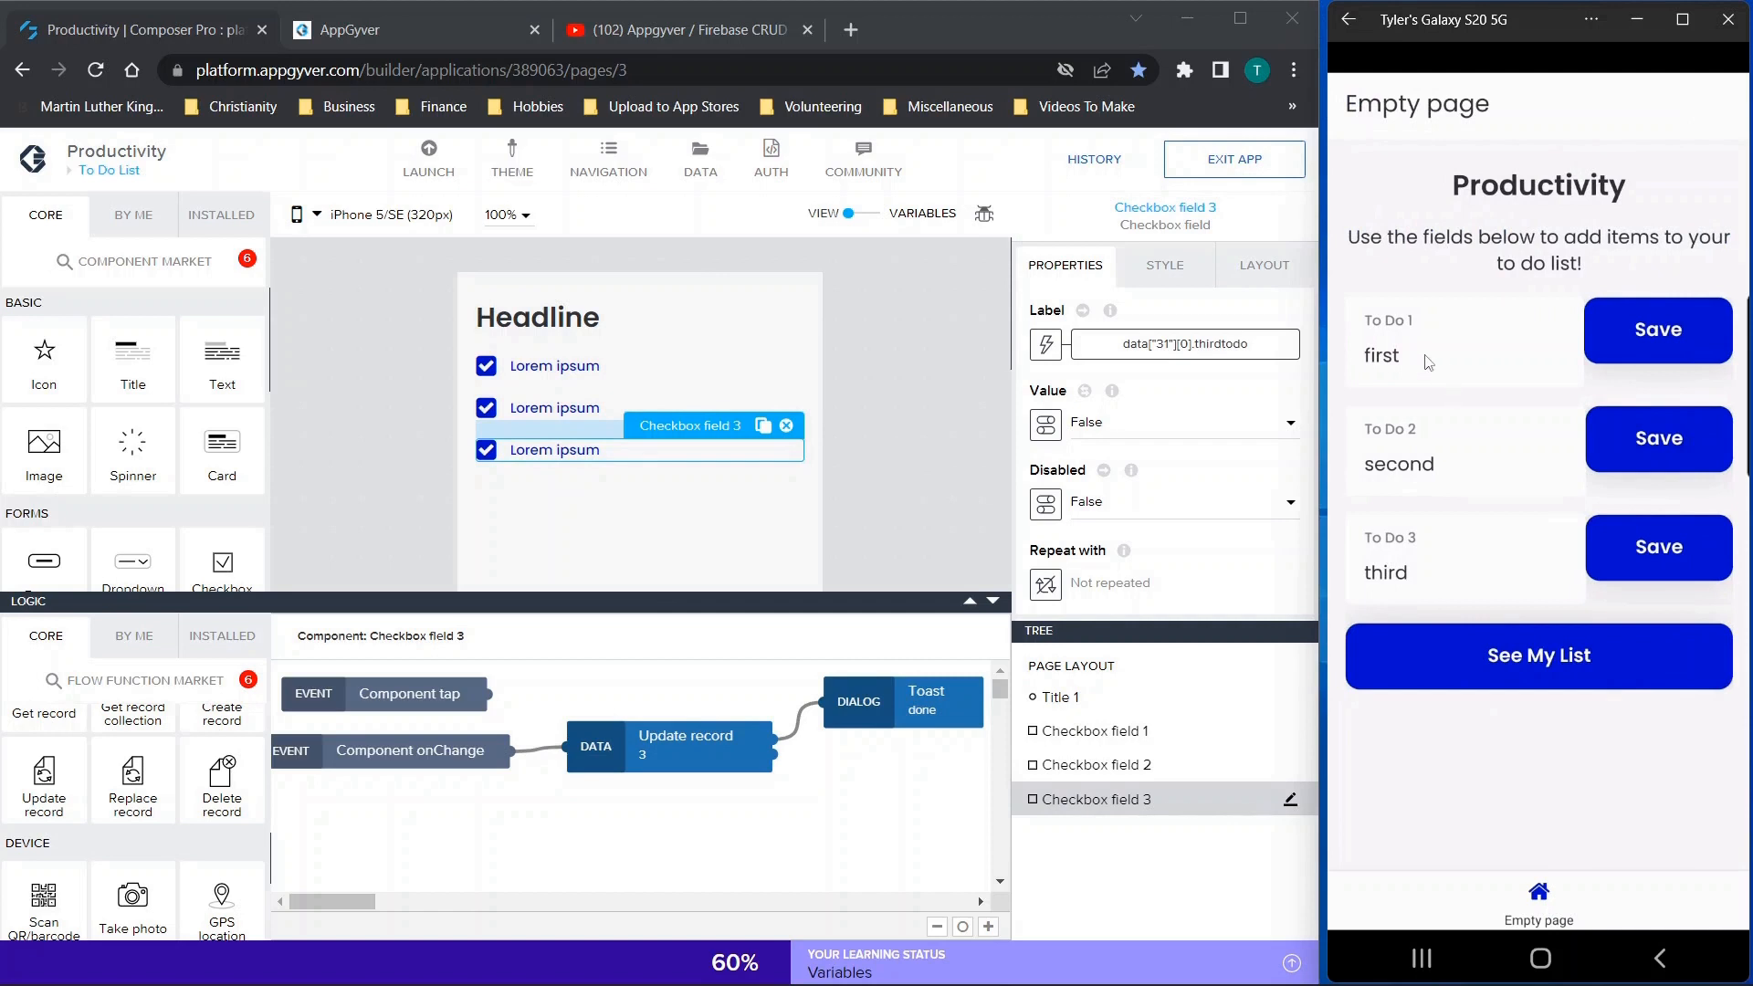
click(1347, 27)
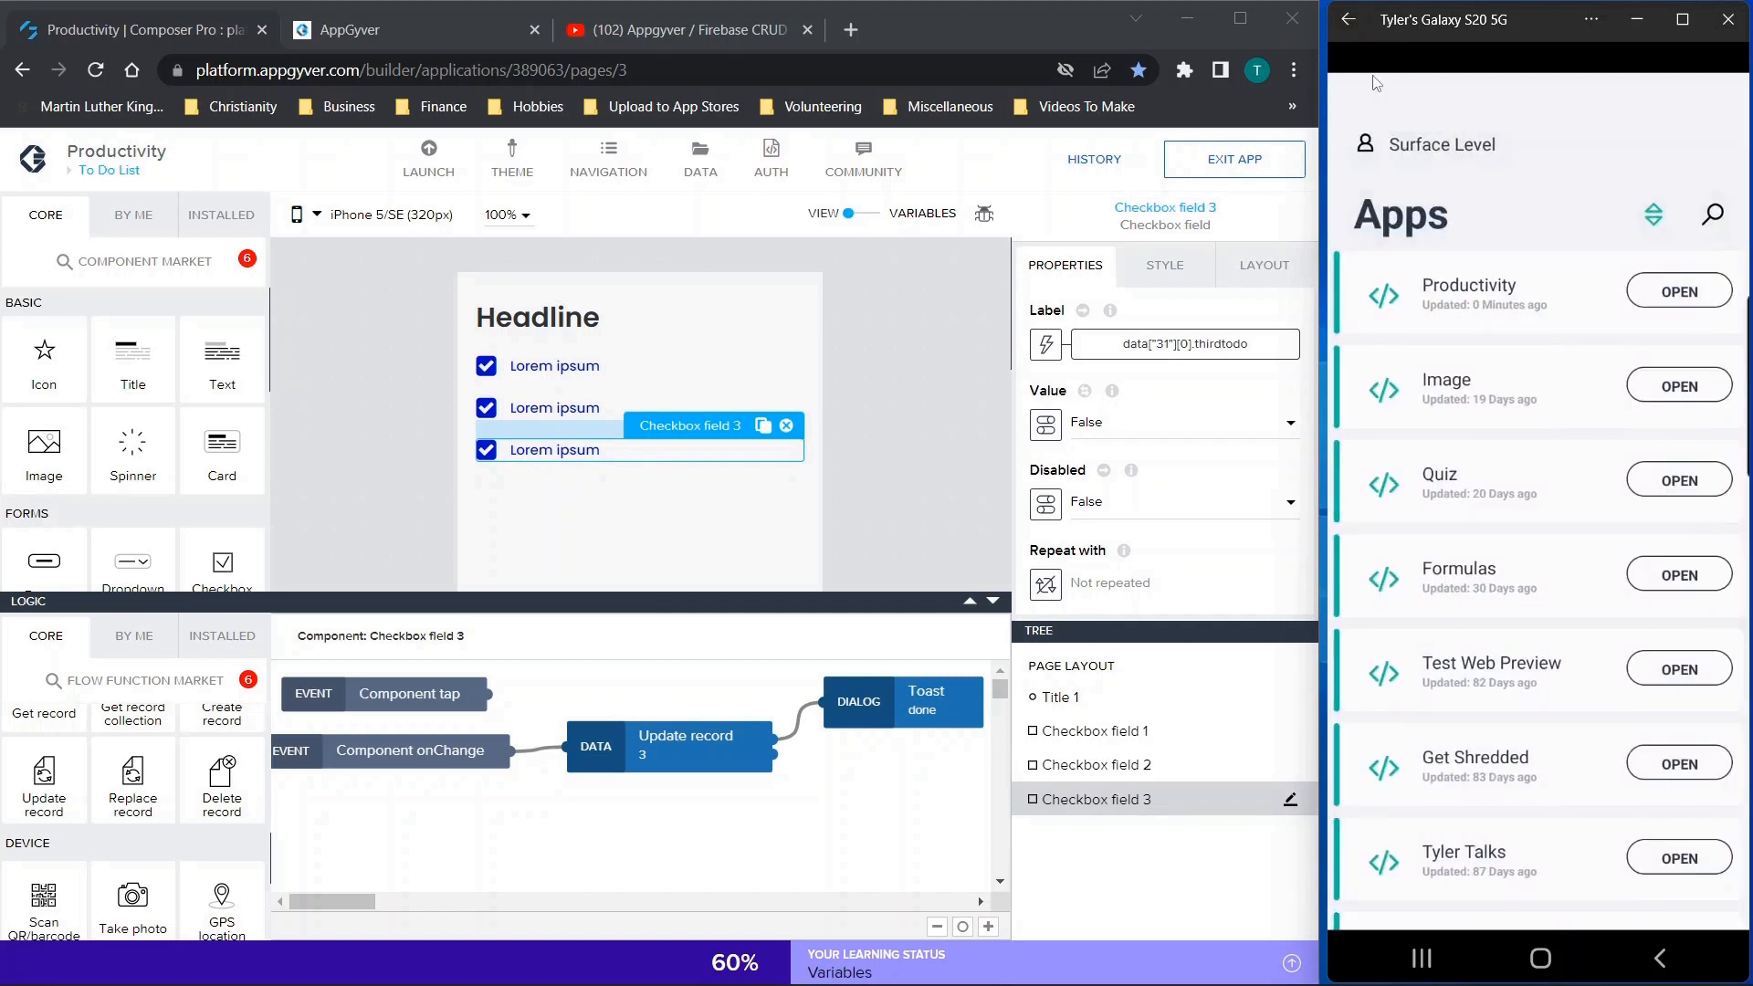
click(1677, 278)
Fill in the three to-do fields in the phone preview with "First to do", "second" and "last"
click(1465, 357)
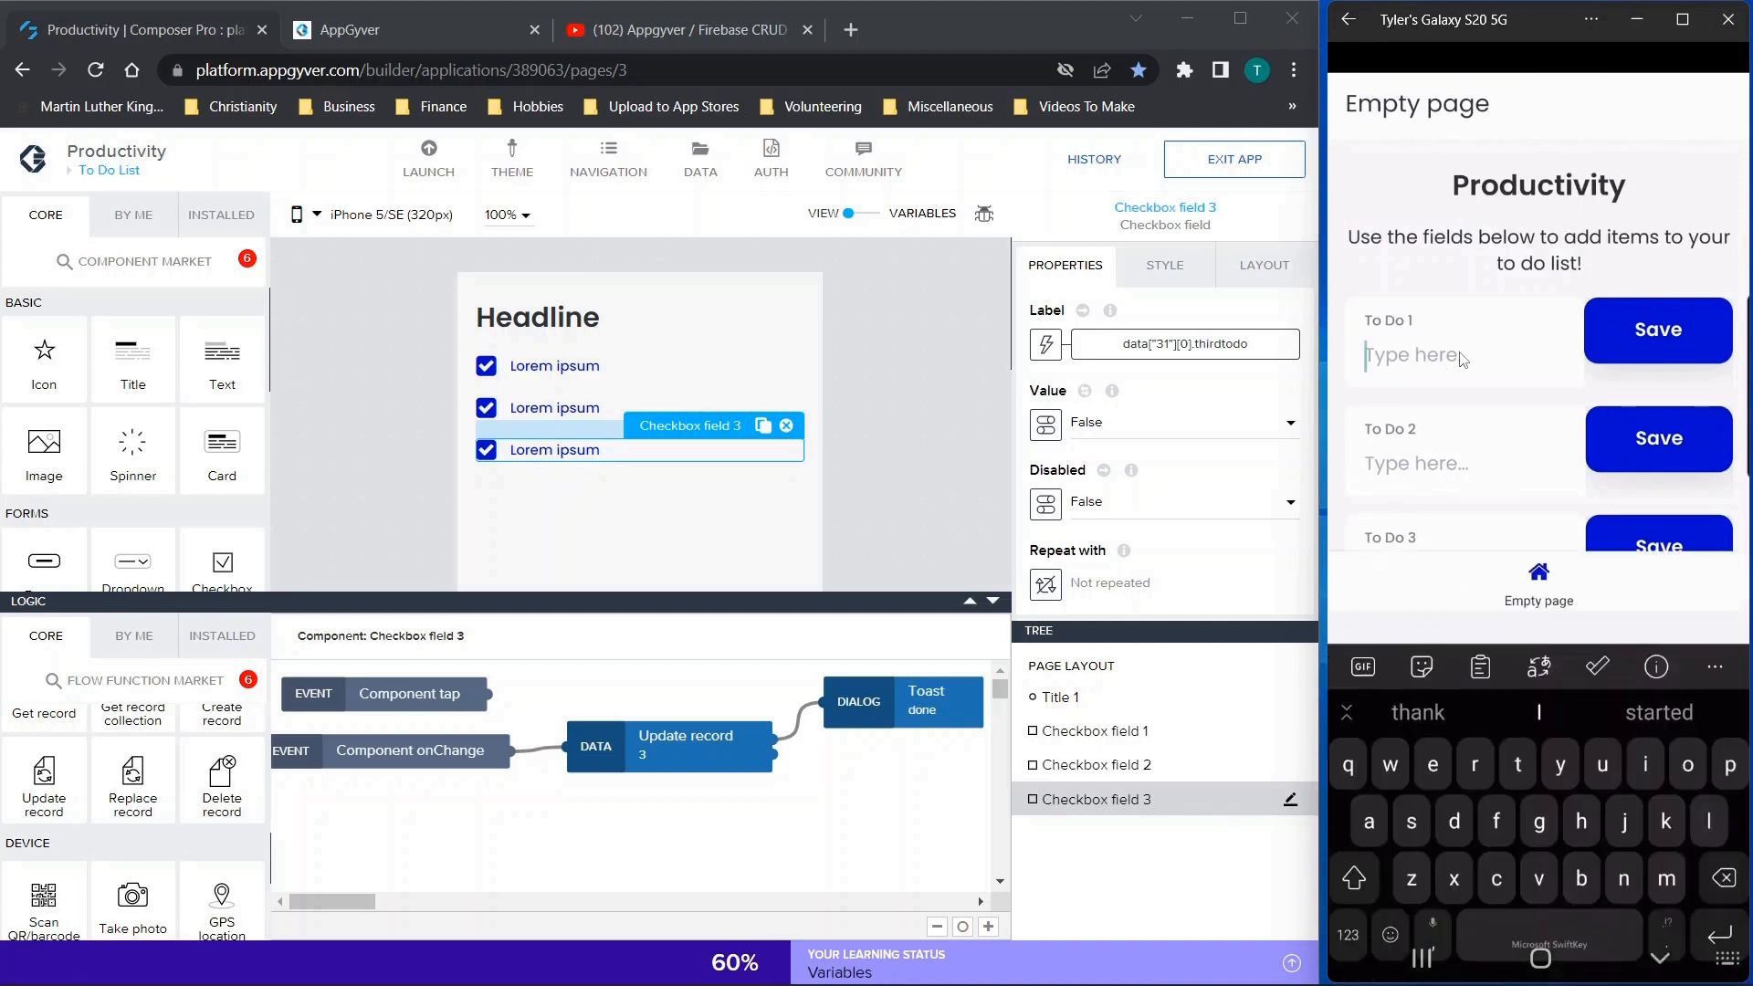
text(First to d)
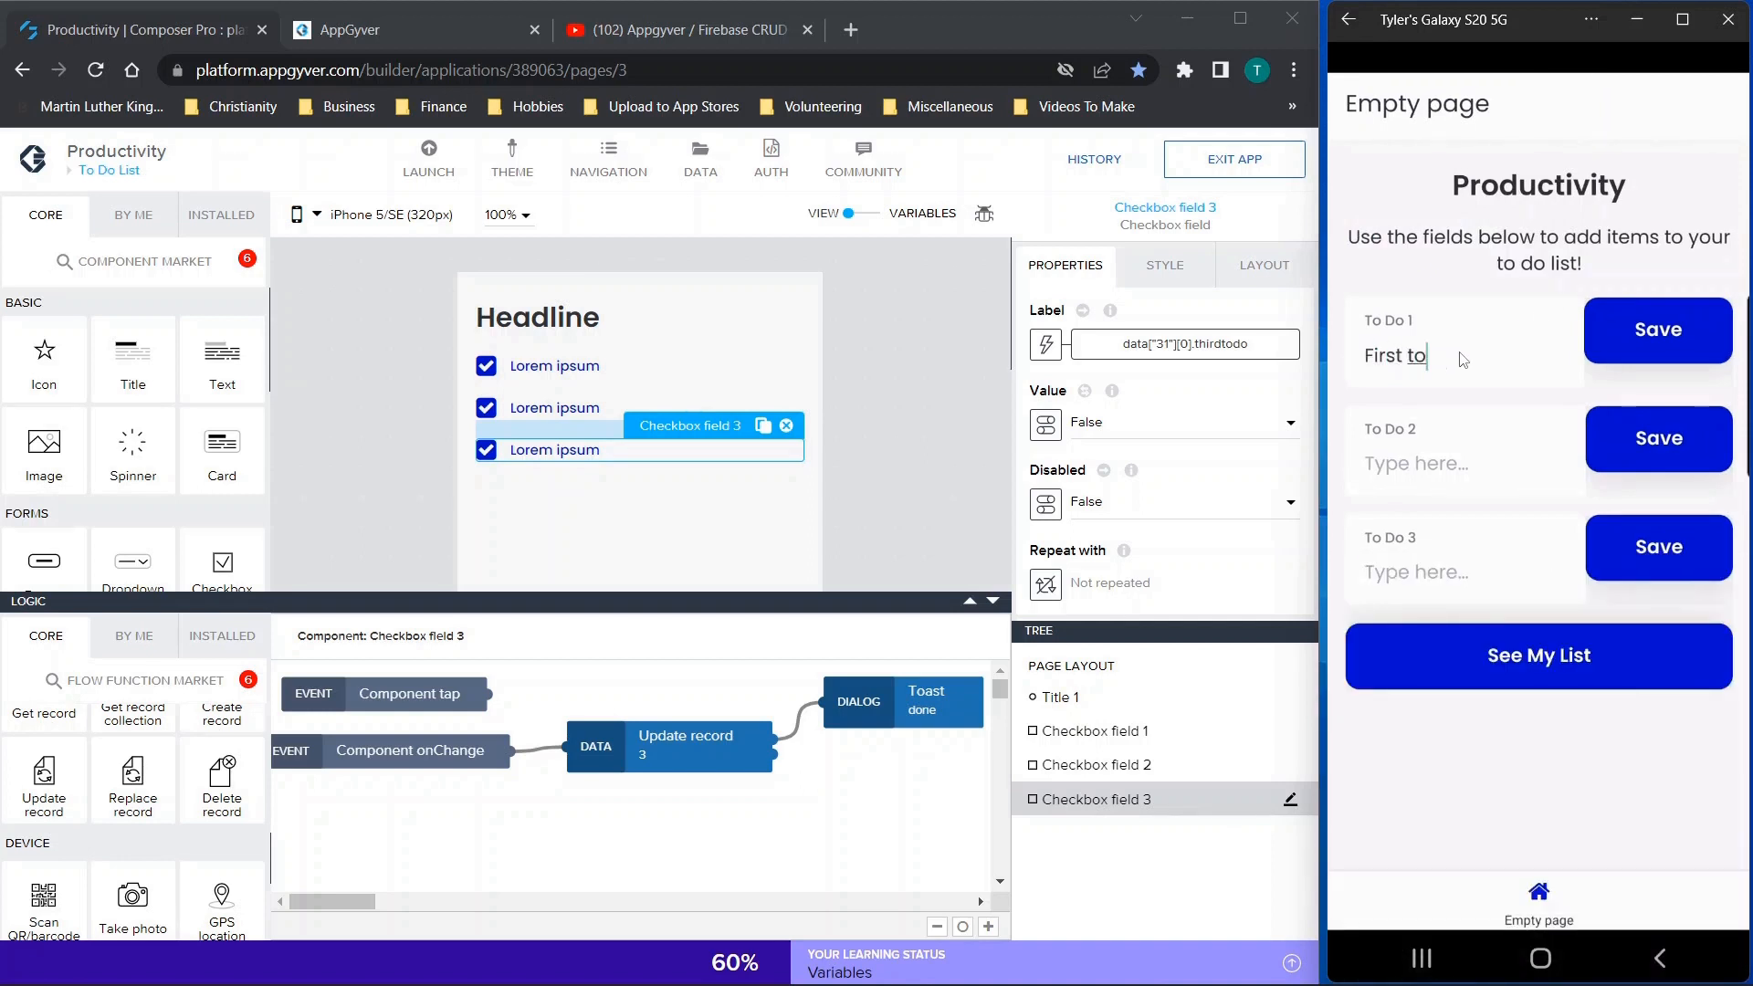
key(BackSpace)
text(do)
click(1415, 462)
text(second)
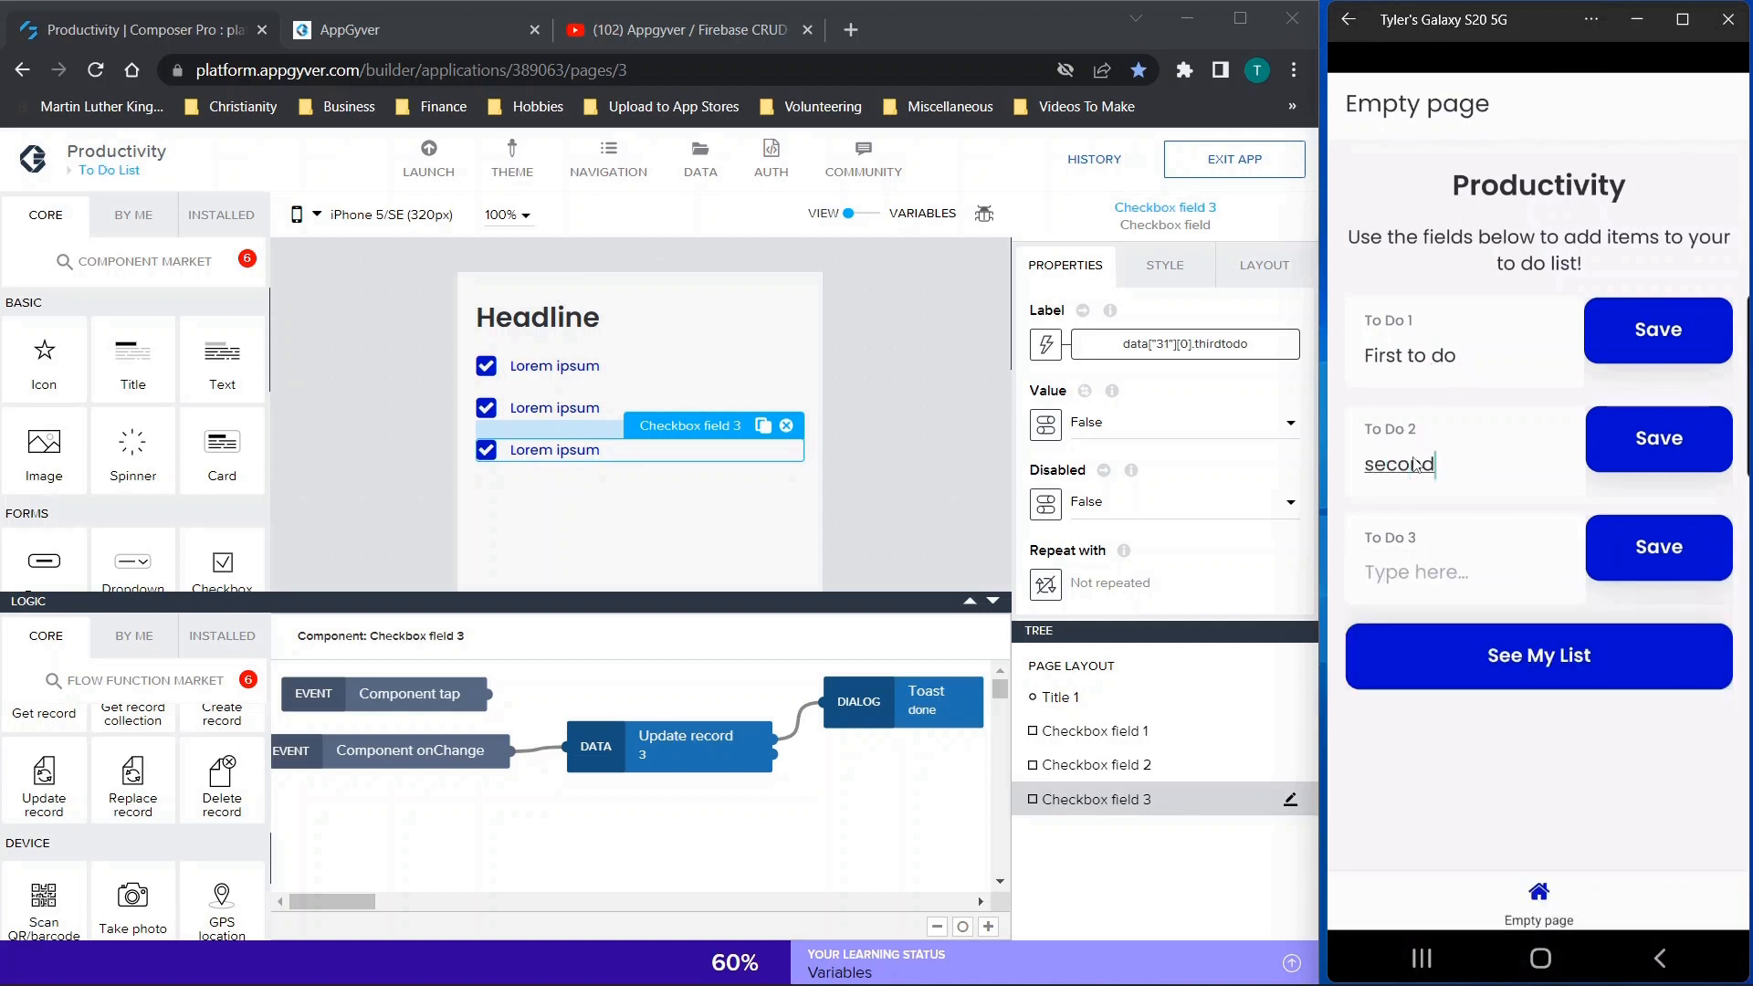
click(1403, 587)
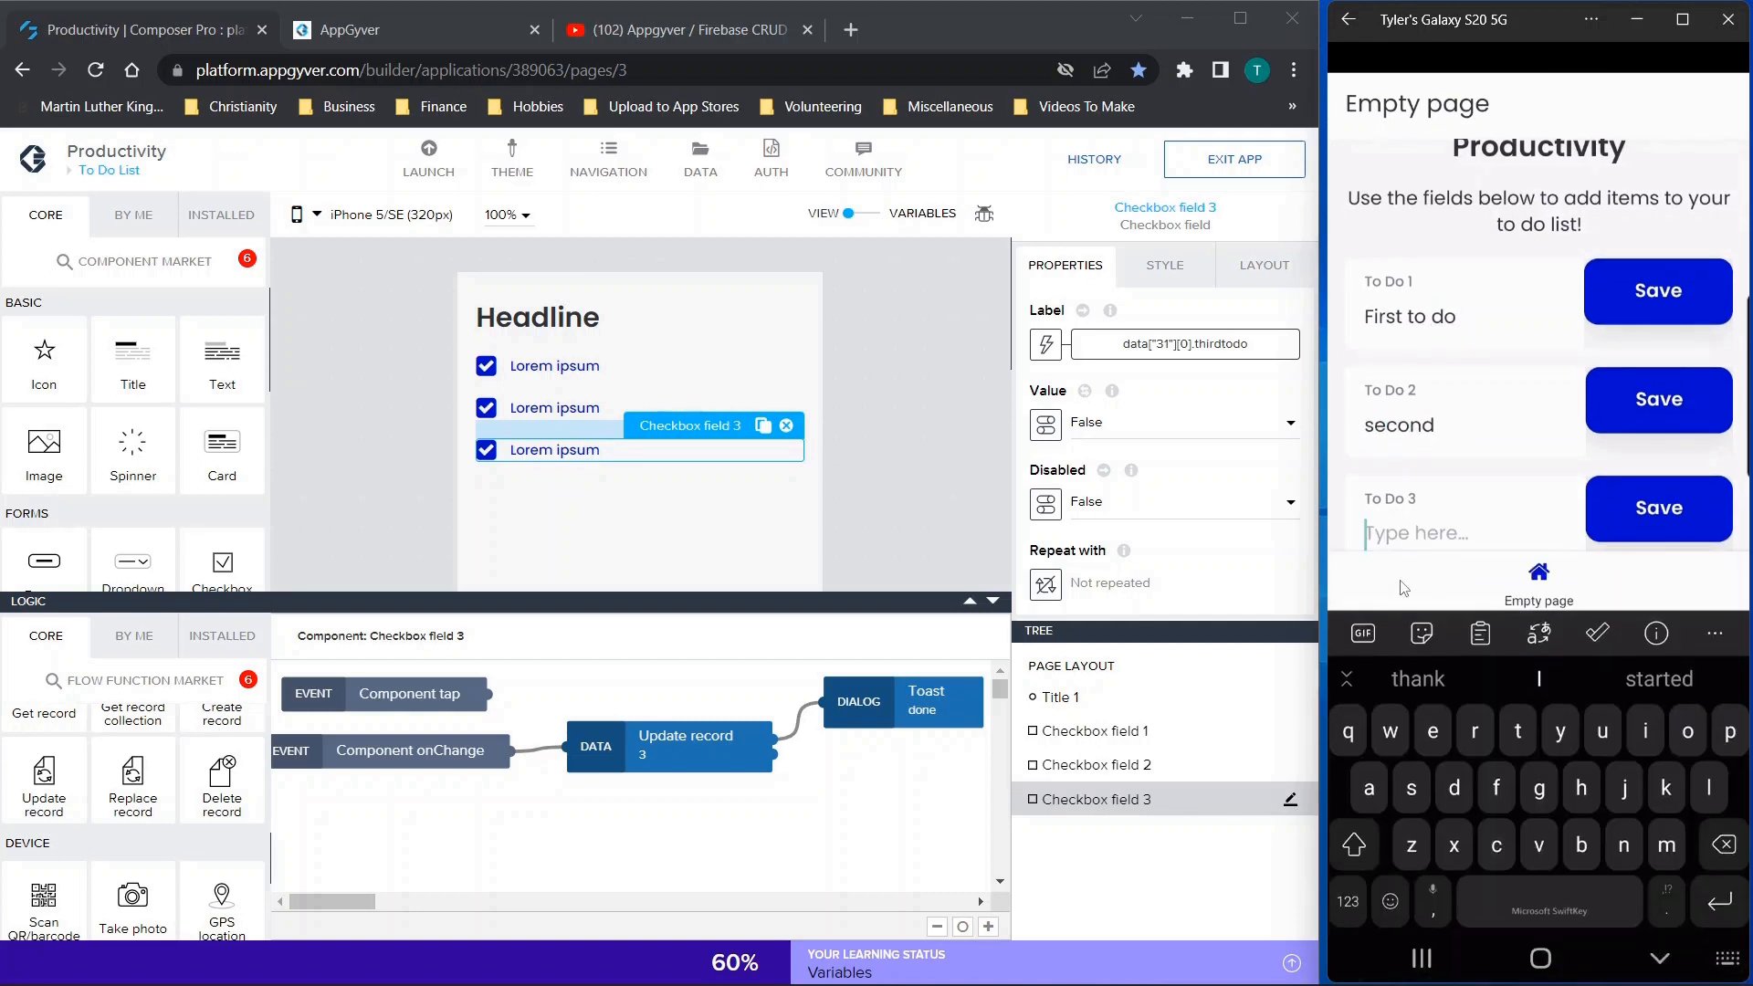
text(last)
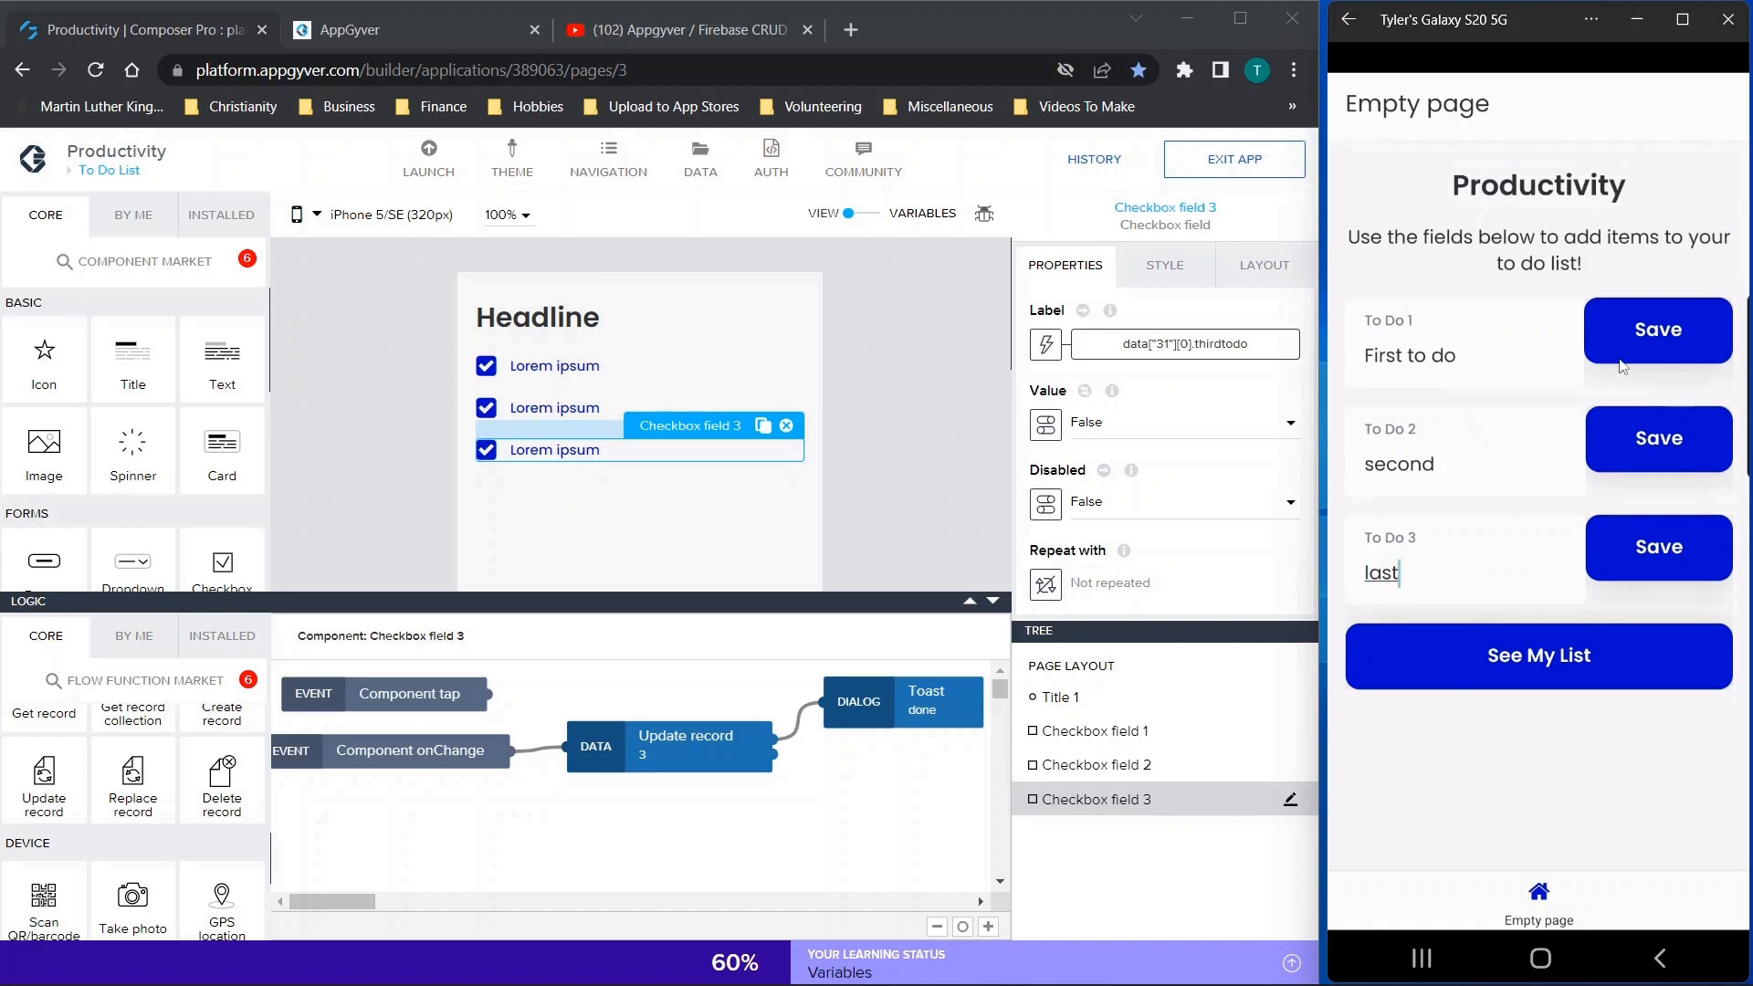
Save the to-do entries in the phone preview and tick off all three items on the To Do List page
click(1665, 551)
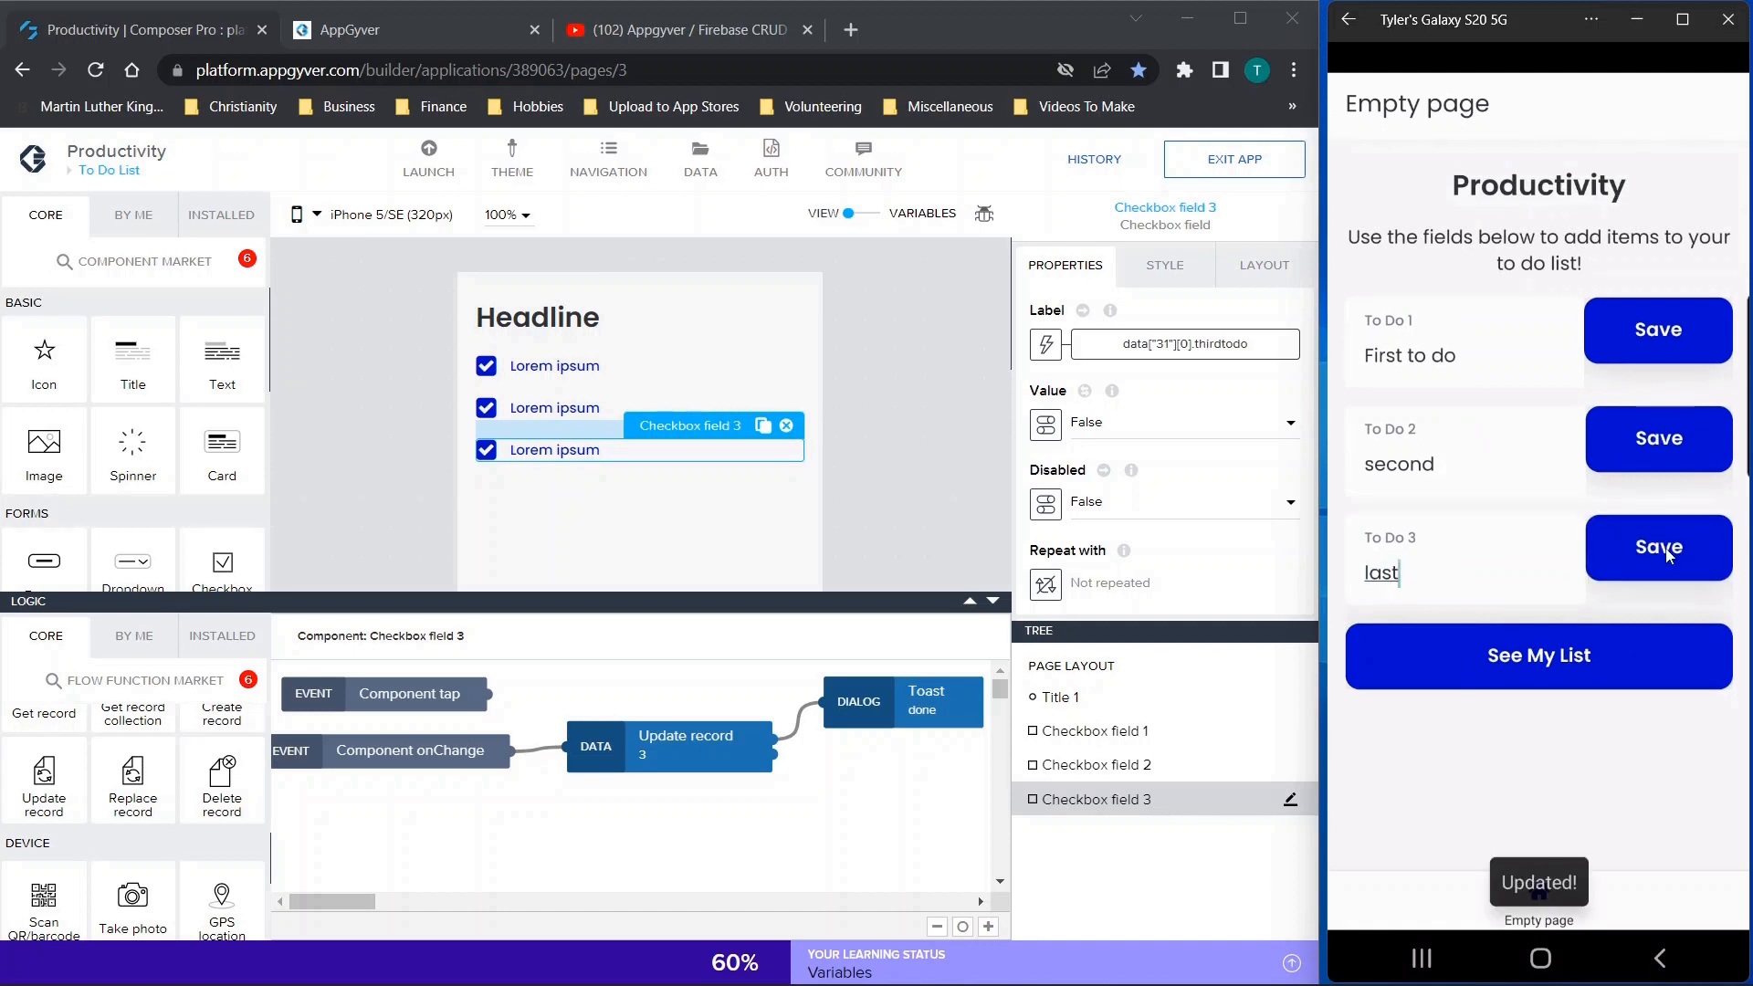
click(1539, 655)
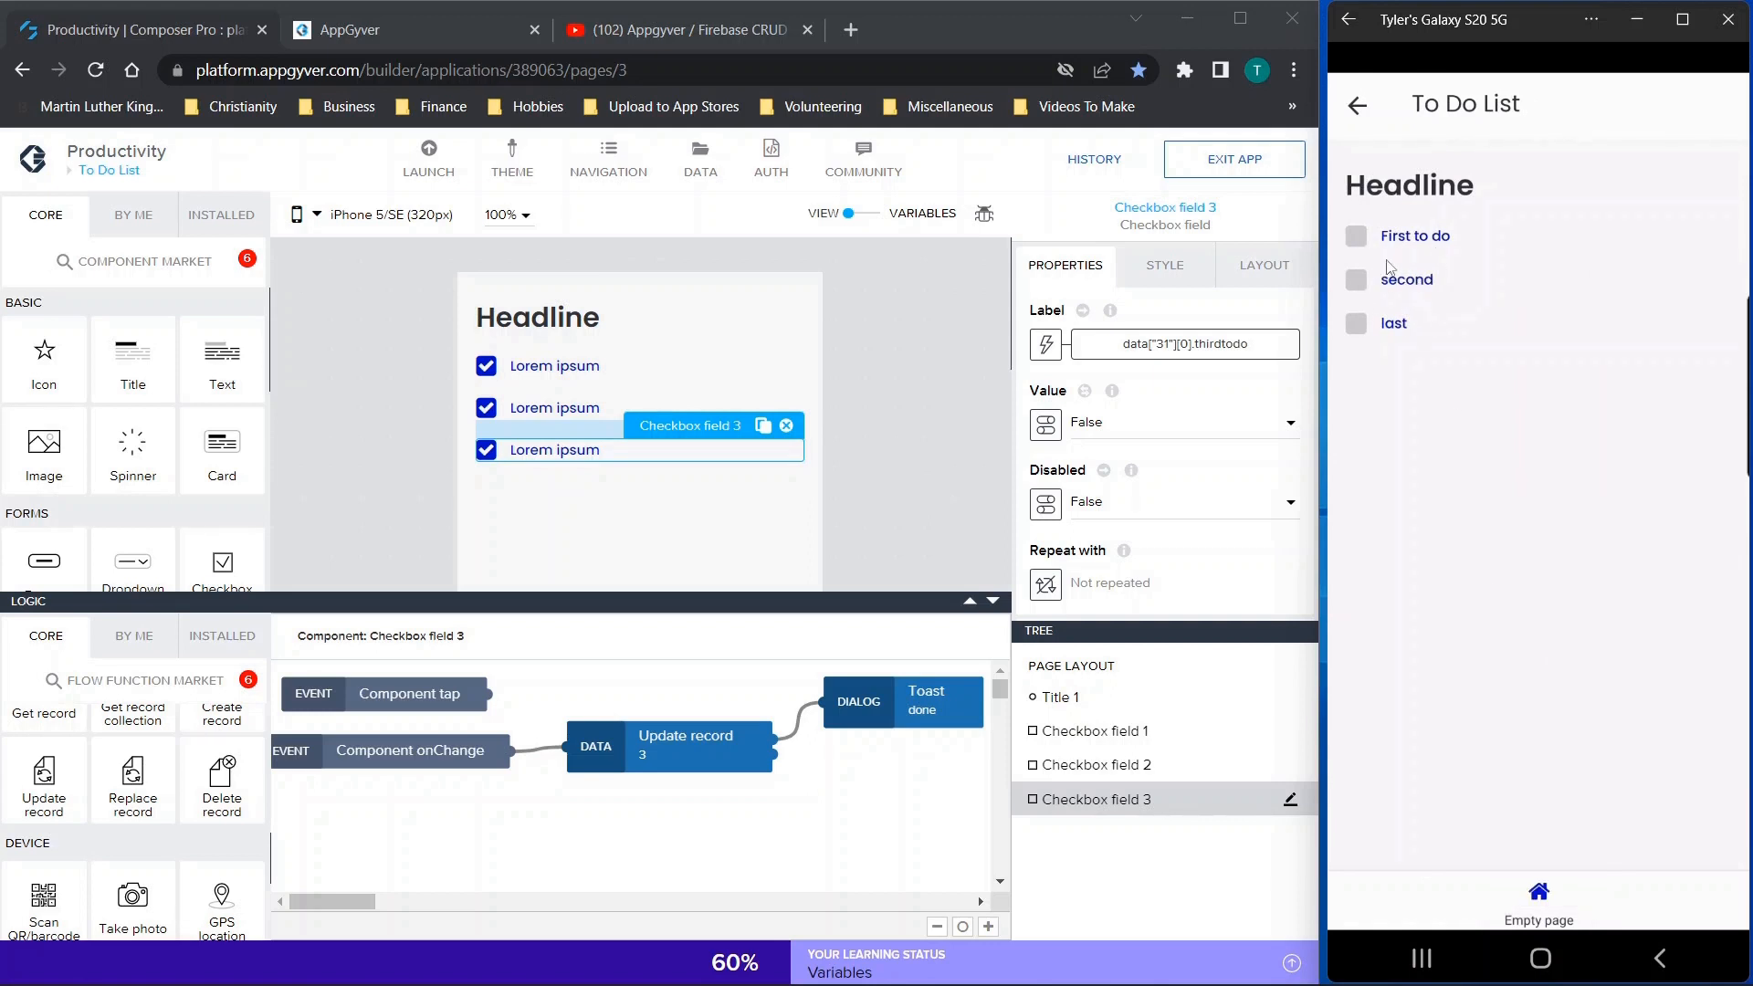
click(1358, 240)
click(1358, 281)
click(1356, 325)
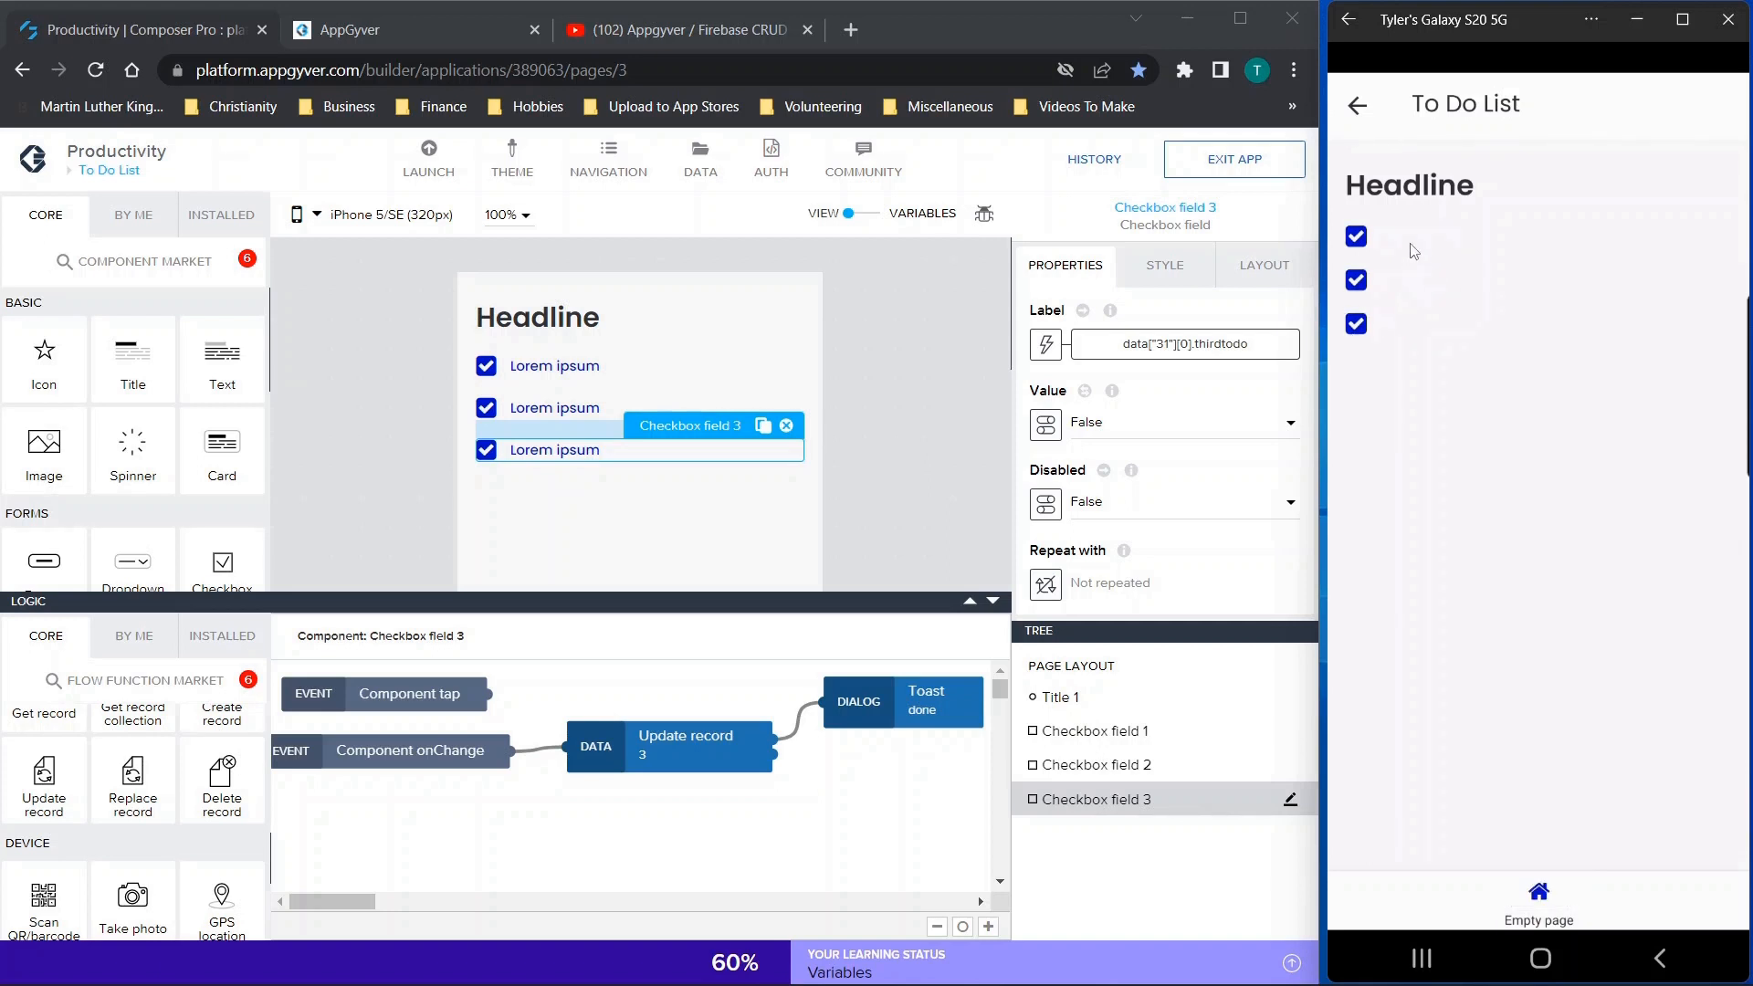
Leave and reopen the to-do list in the phone preview to check the completed items, and return to the entry page
click(1358, 107)
click(1541, 658)
click(1360, 113)
Change the three to-do entries in the phone preview to "First", "Second" and "Last"
click(1458, 358)
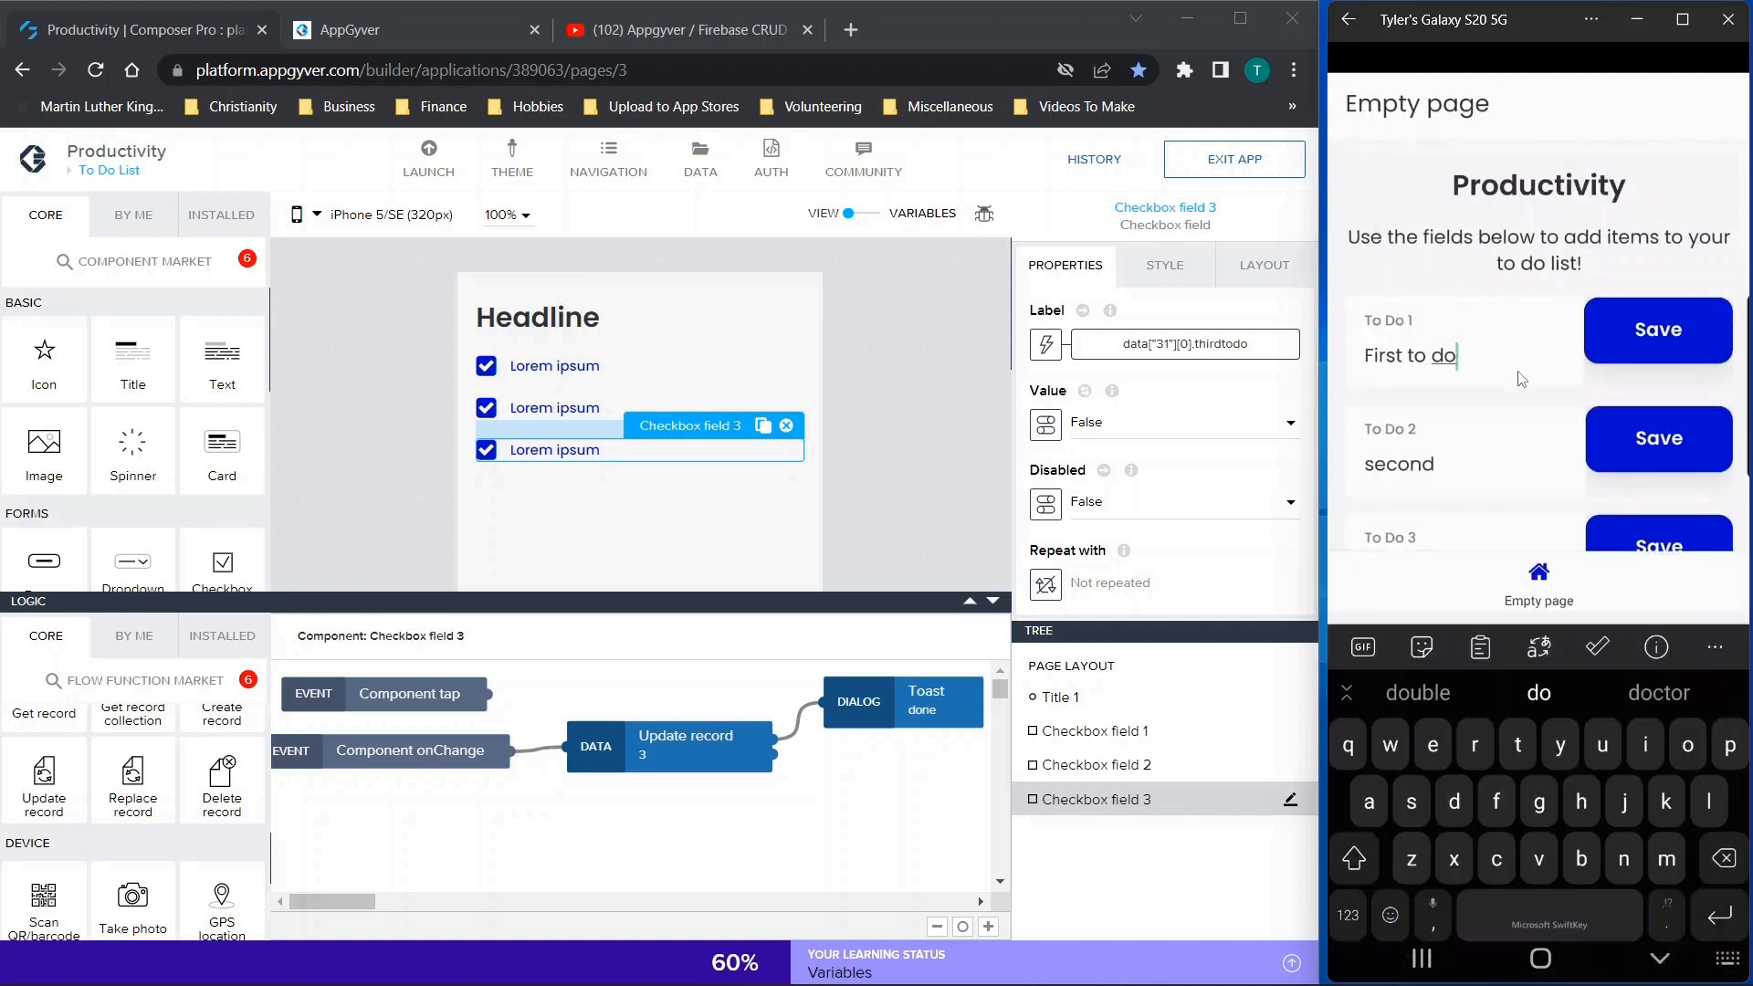
key(BackSpace)
key(BackSpace)
key(BackSpace)
key(BackSpace)
key(BackSpace)
key(BackSpace)
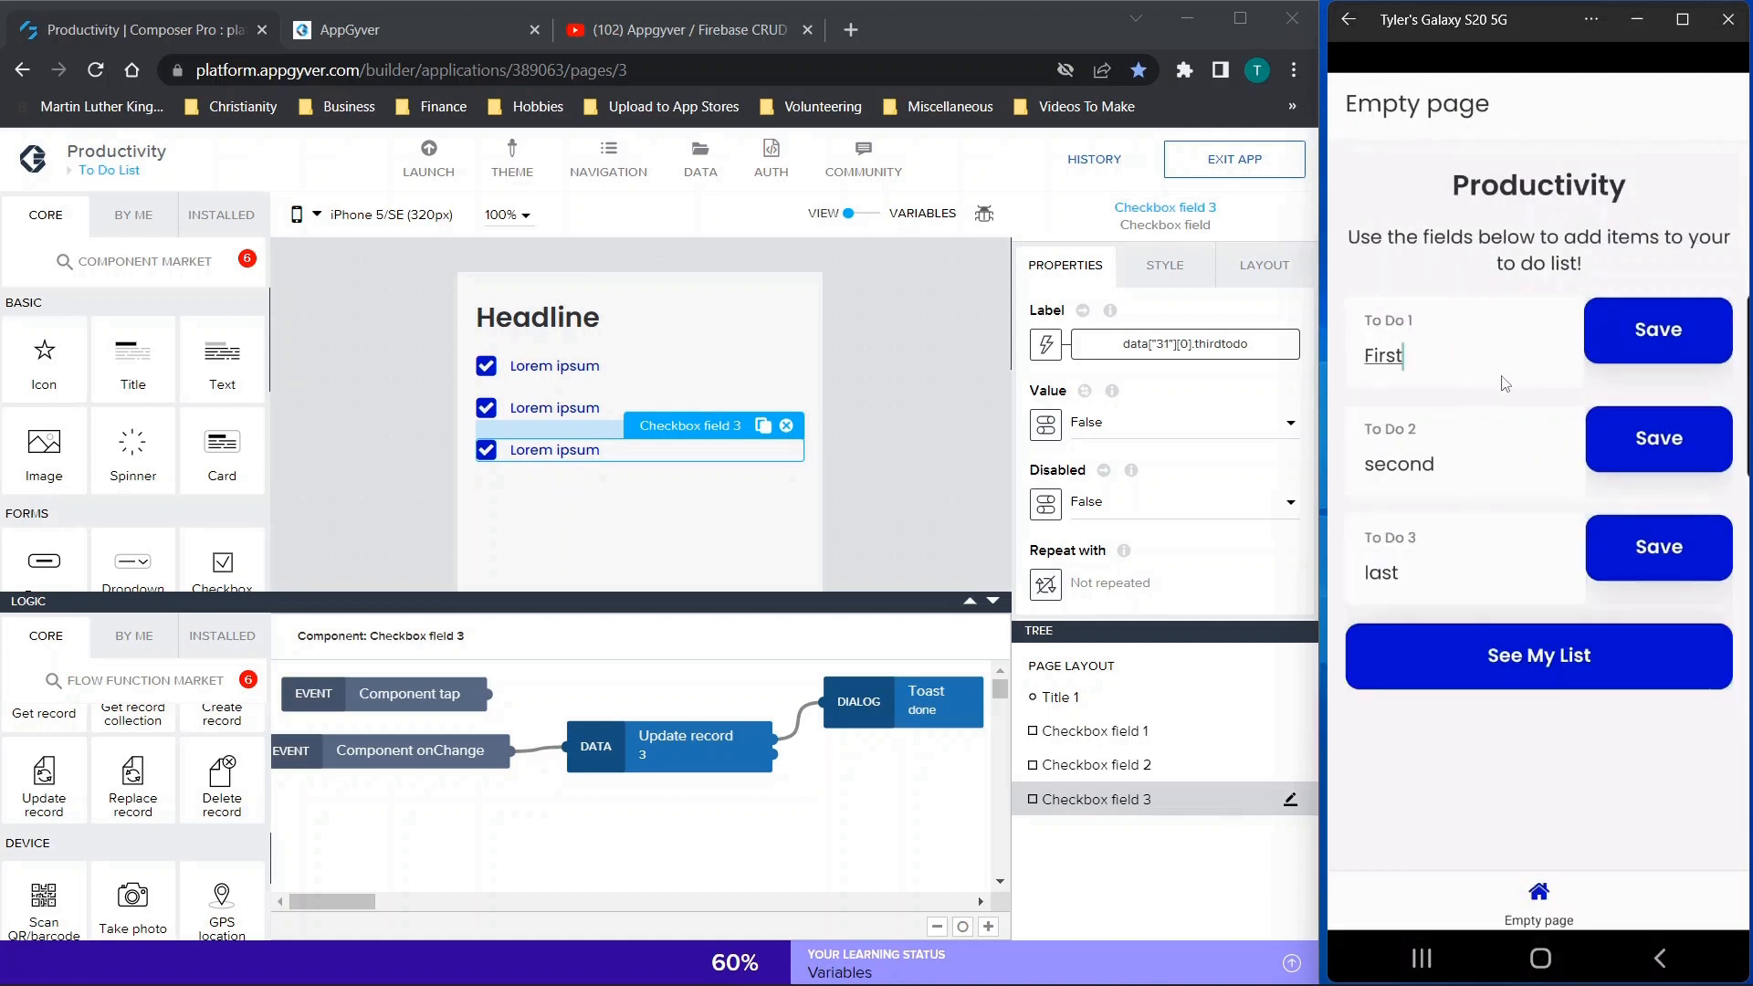
click(1379, 458)
key(BackSpace)
text(S)
click(1370, 572)
key(BackSpace)
text(L)
Save the three revised entries and open the to-do list in the phone preview
click(1672, 327)
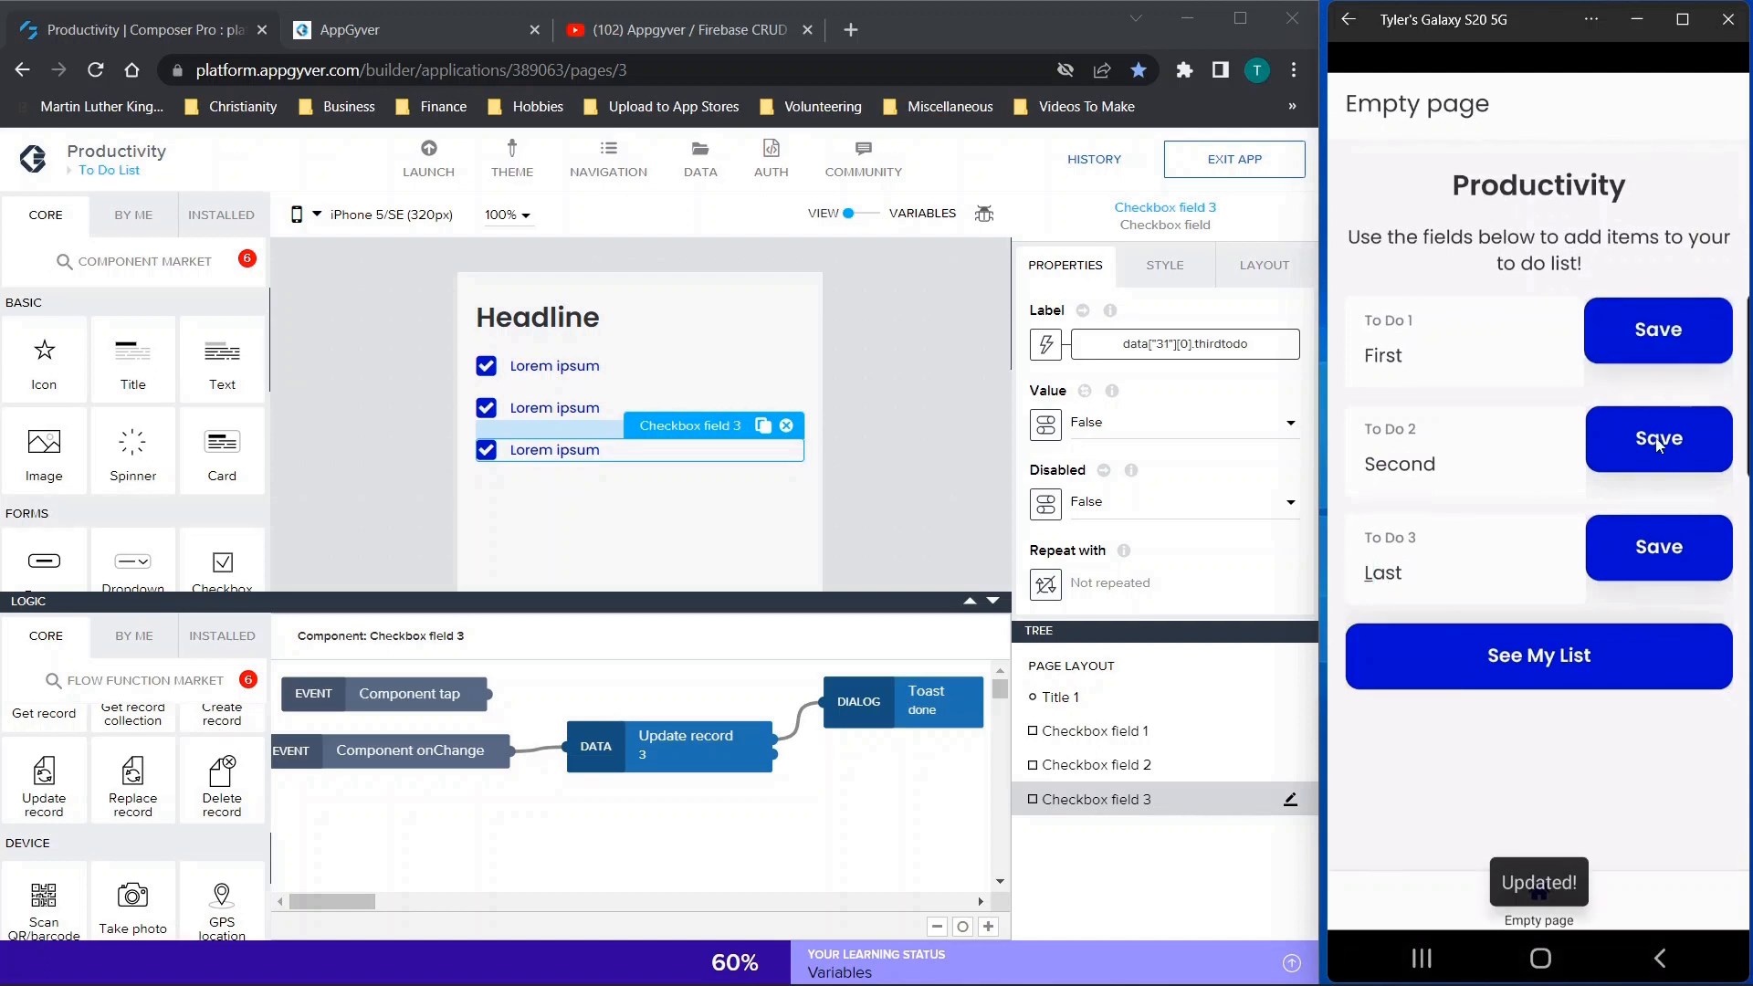
click(1557, 655)
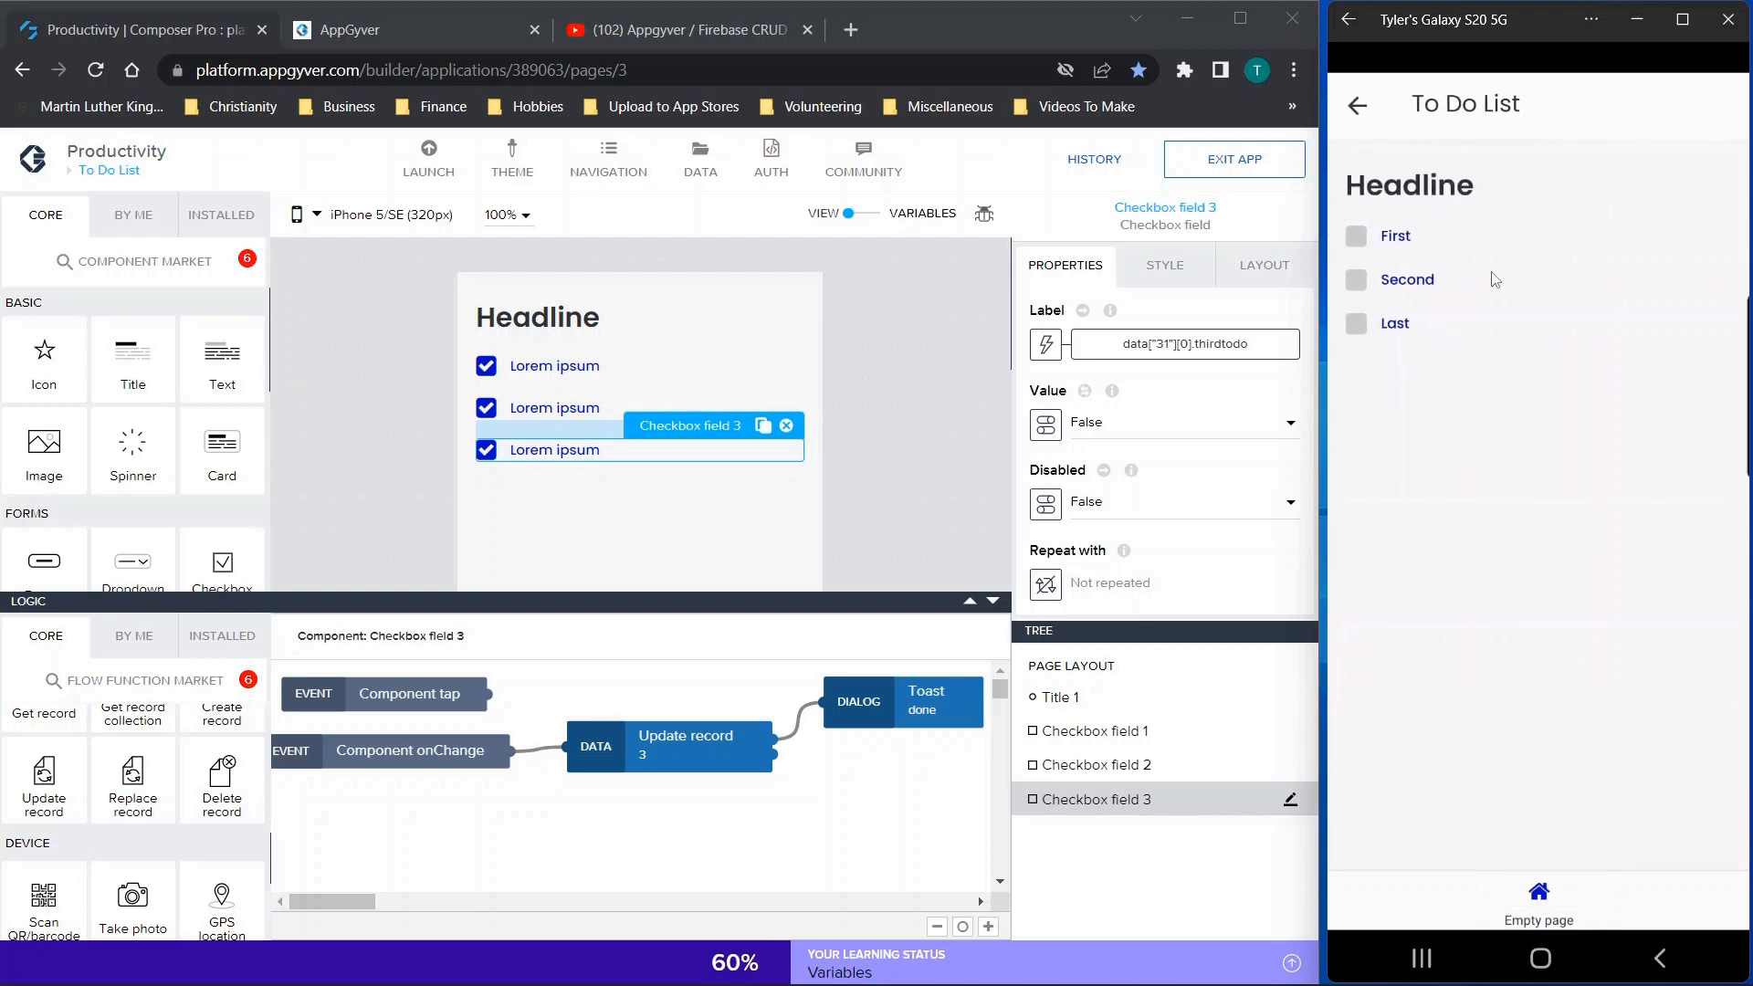
Close and relaunch the Productivity app in the phone preview, and reopen the to-do list to check the saved entries
click(1358, 107)
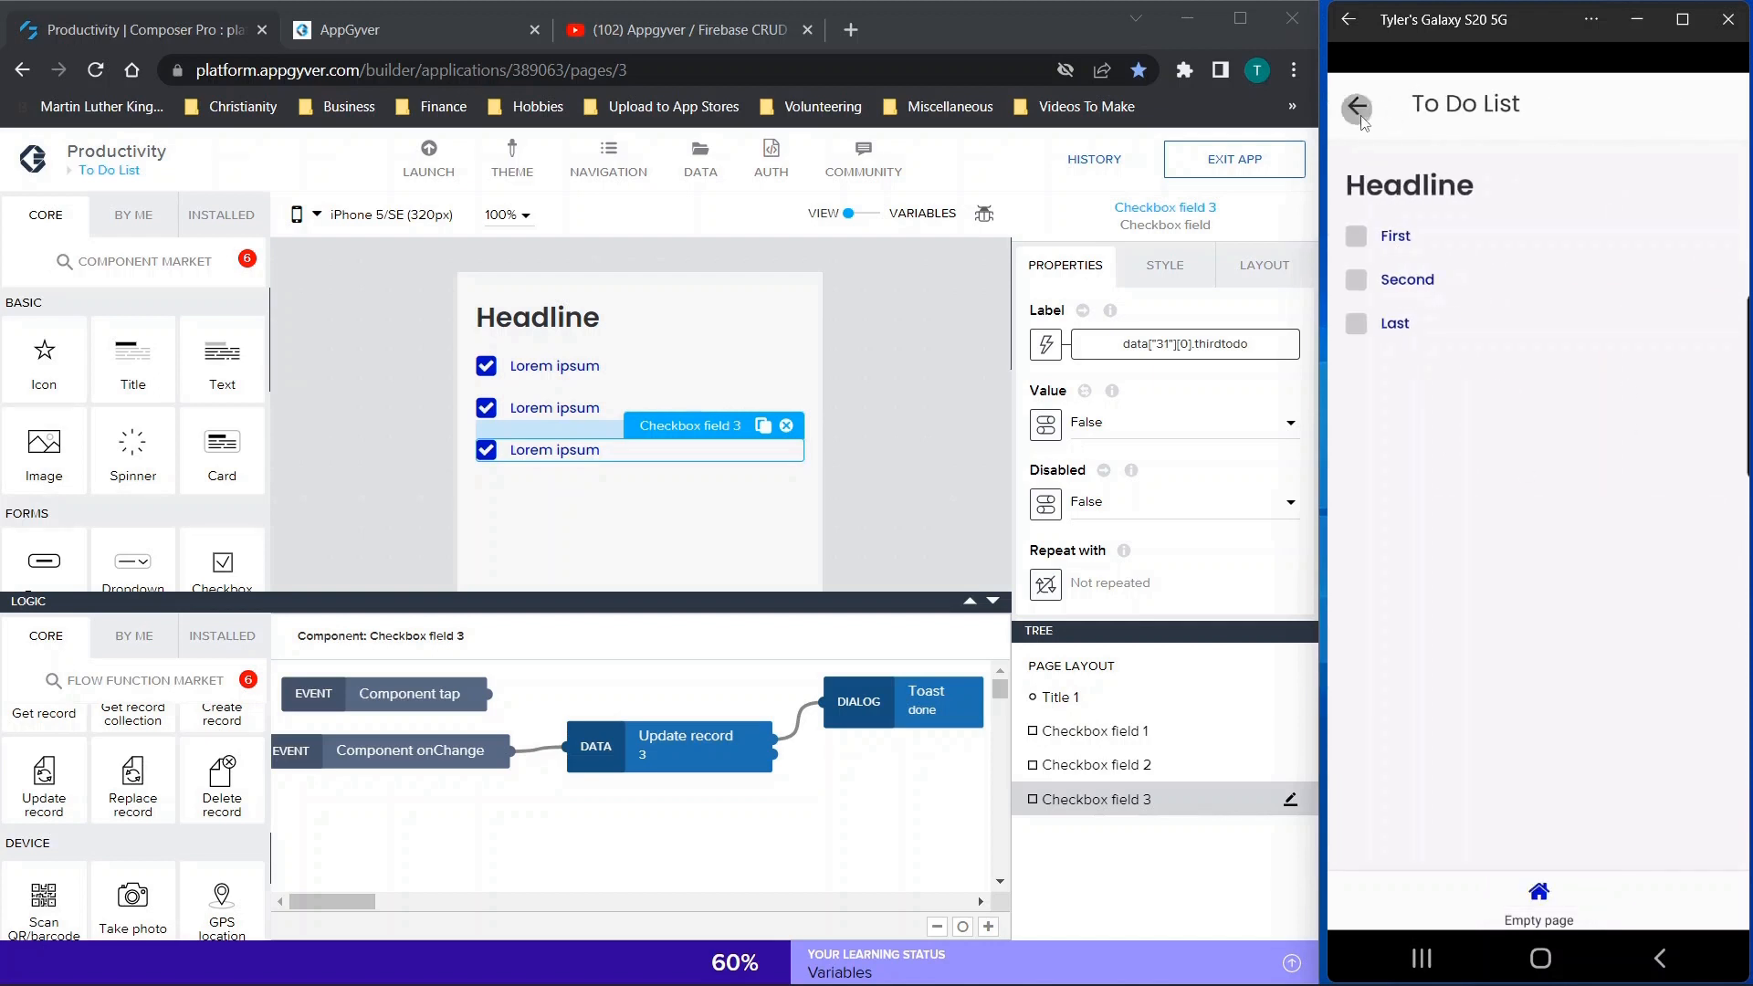
click(1348, 22)
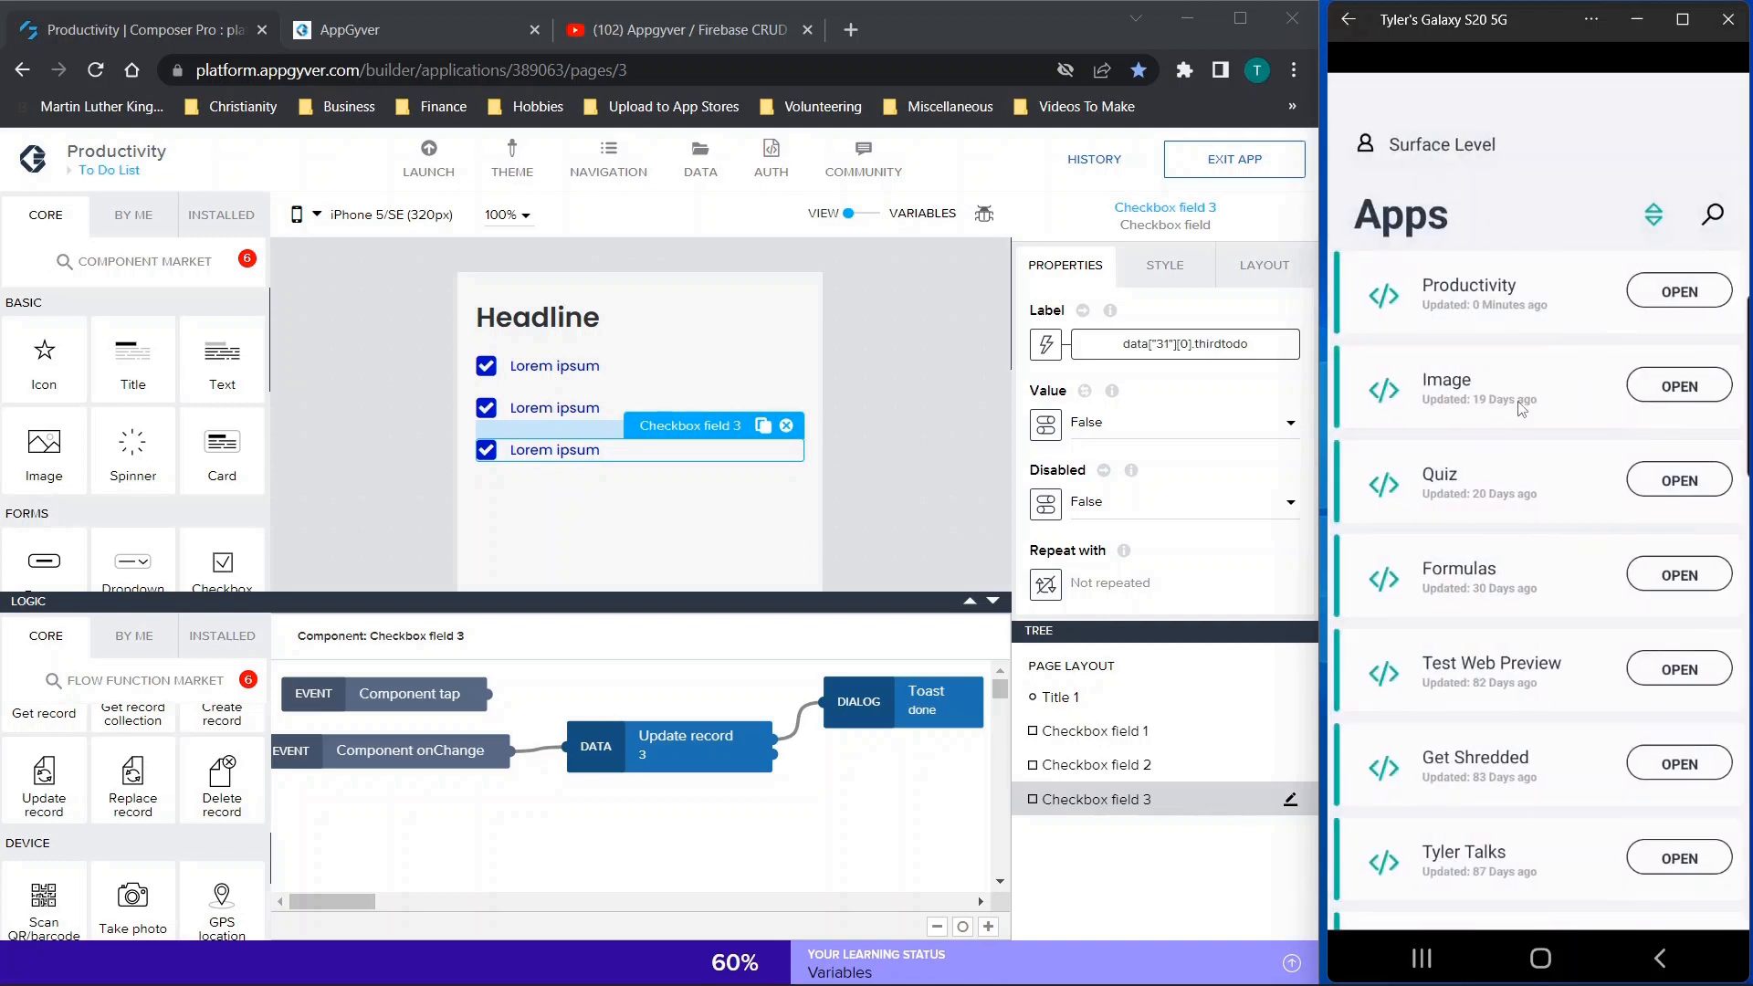
click(1678, 292)
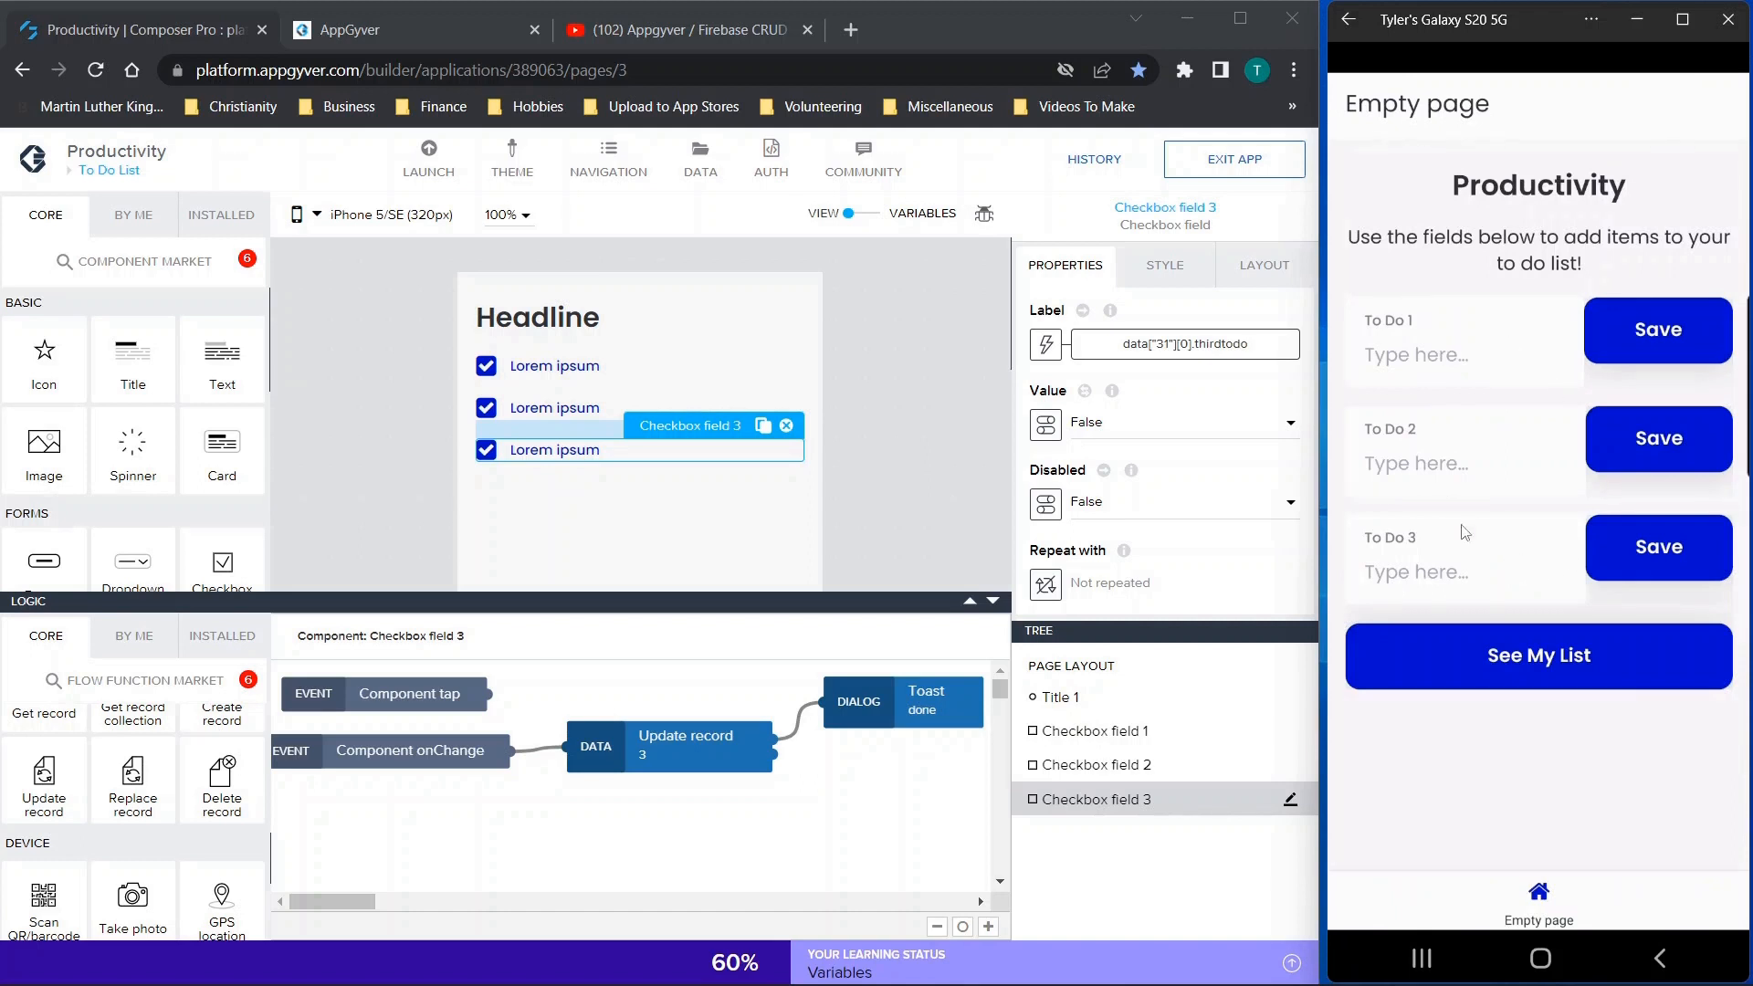
click(1531, 671)
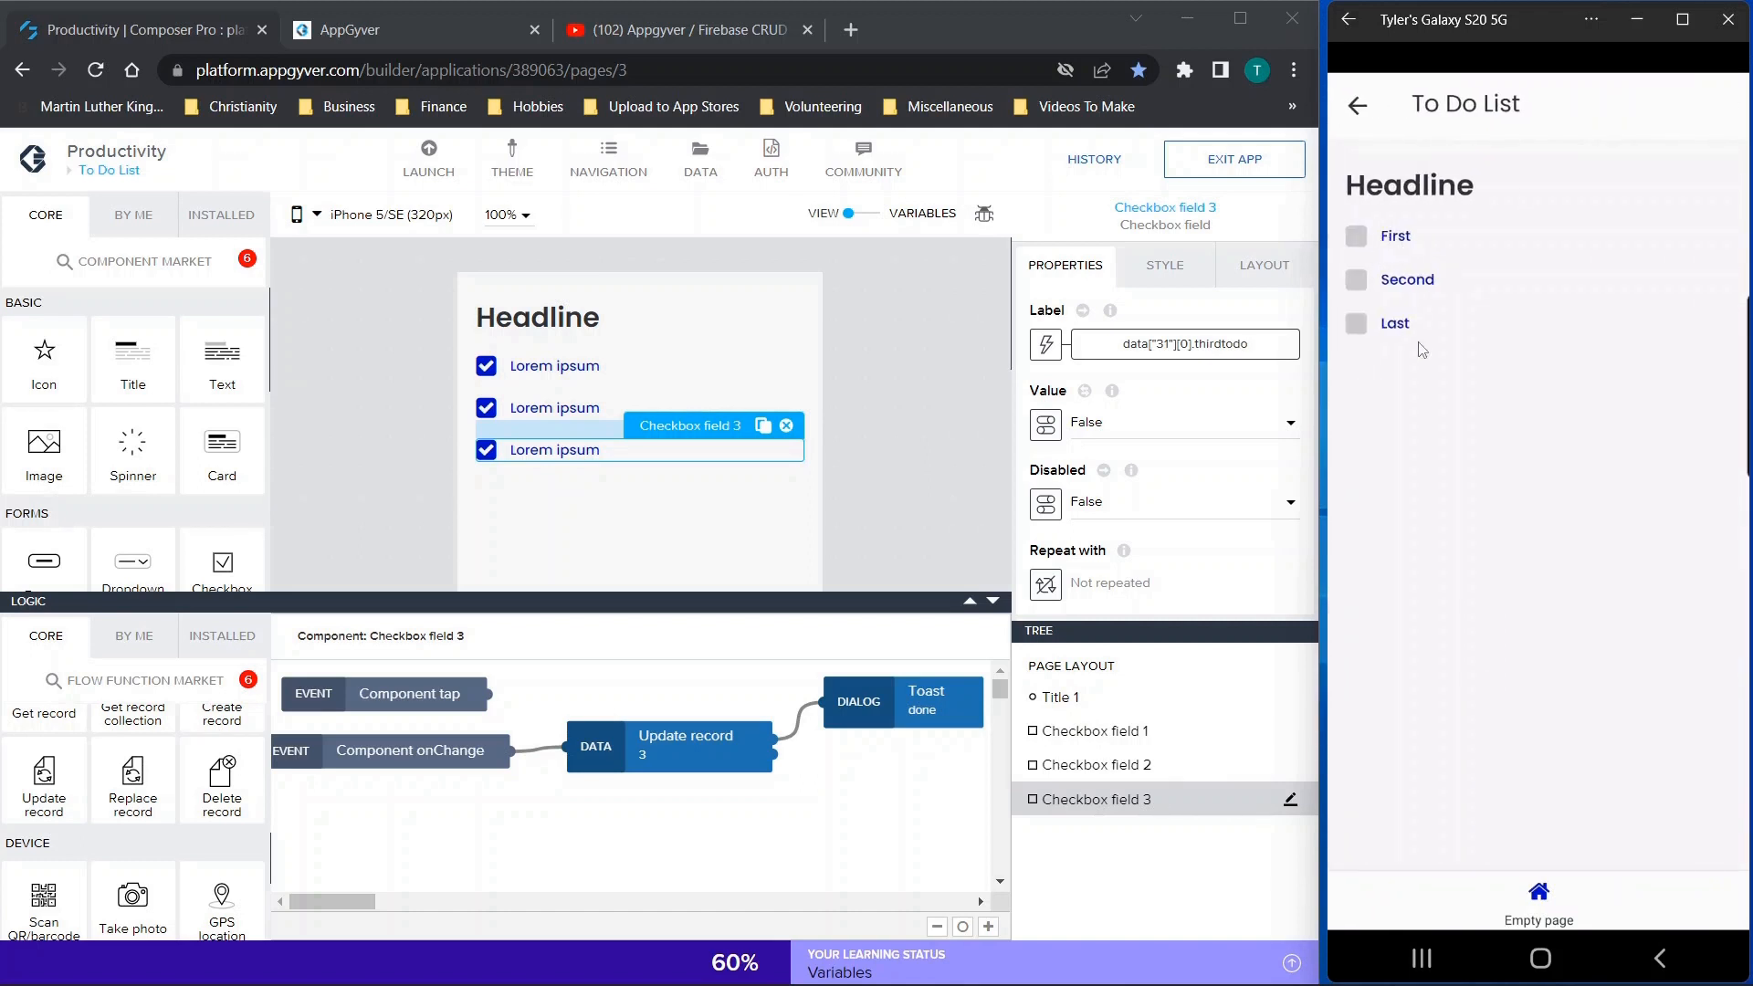
Tick off the second to-do item, relaunch the Productivity app in the phone preview, and check the list again
click(1356, 280)
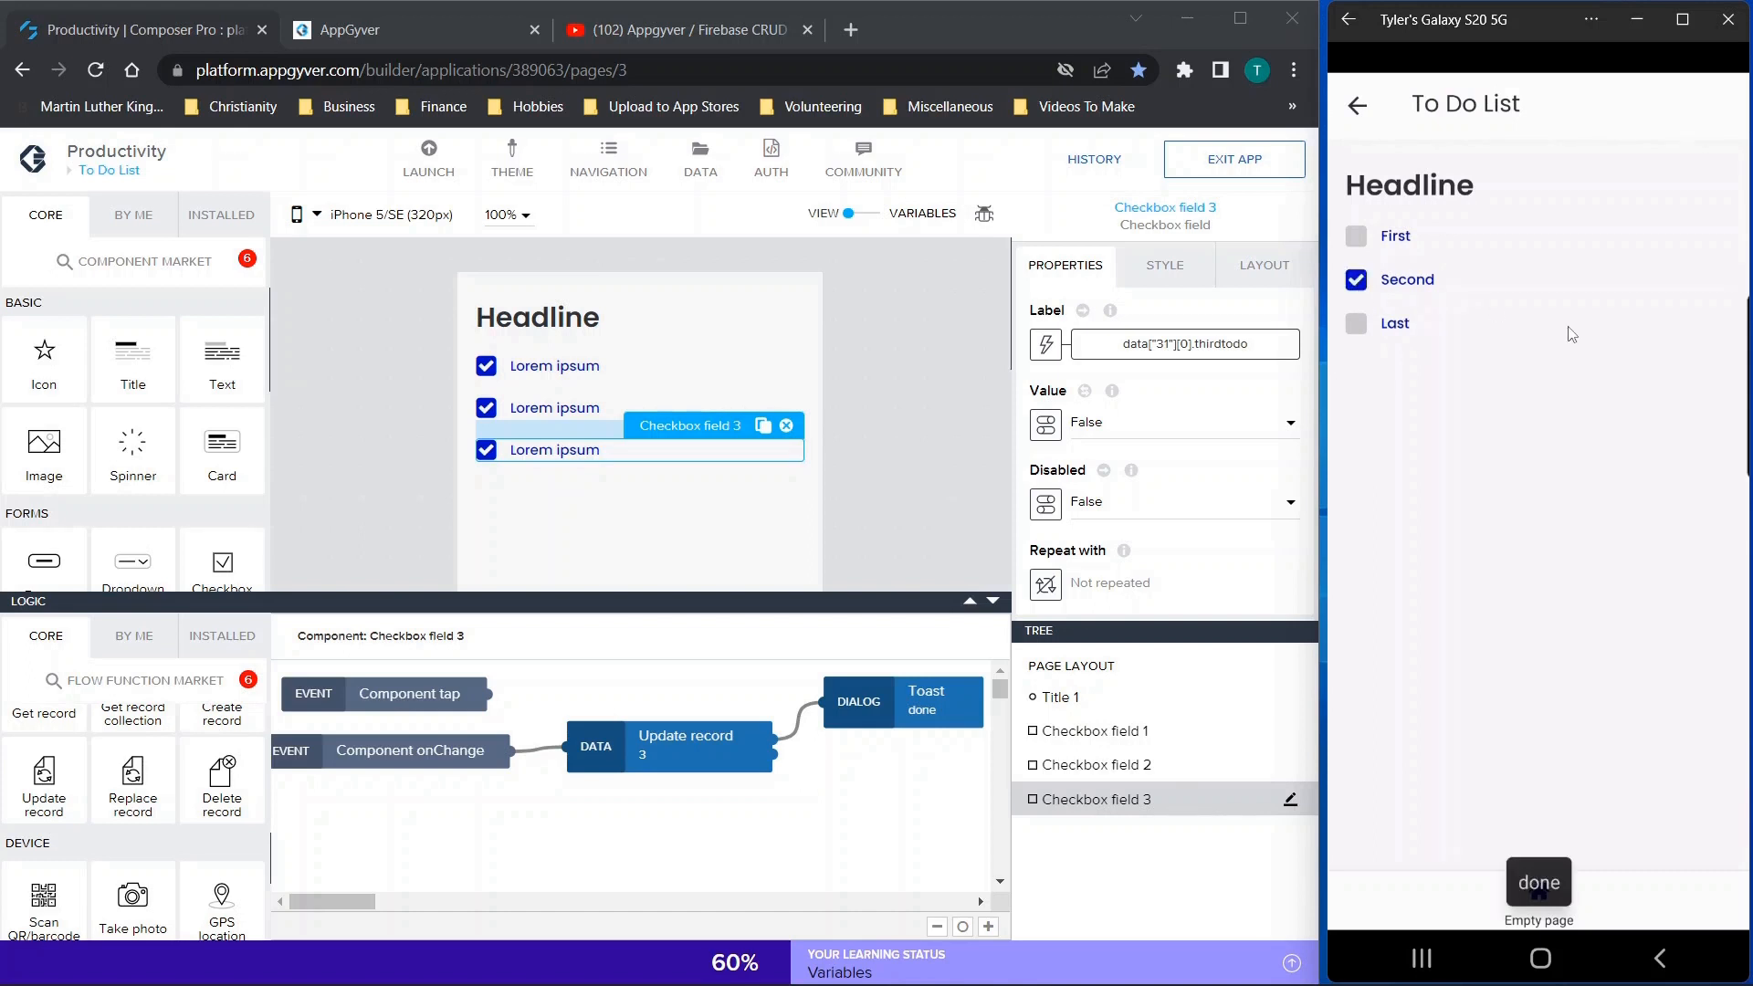
click(1357, 105)
click(1353, 28)
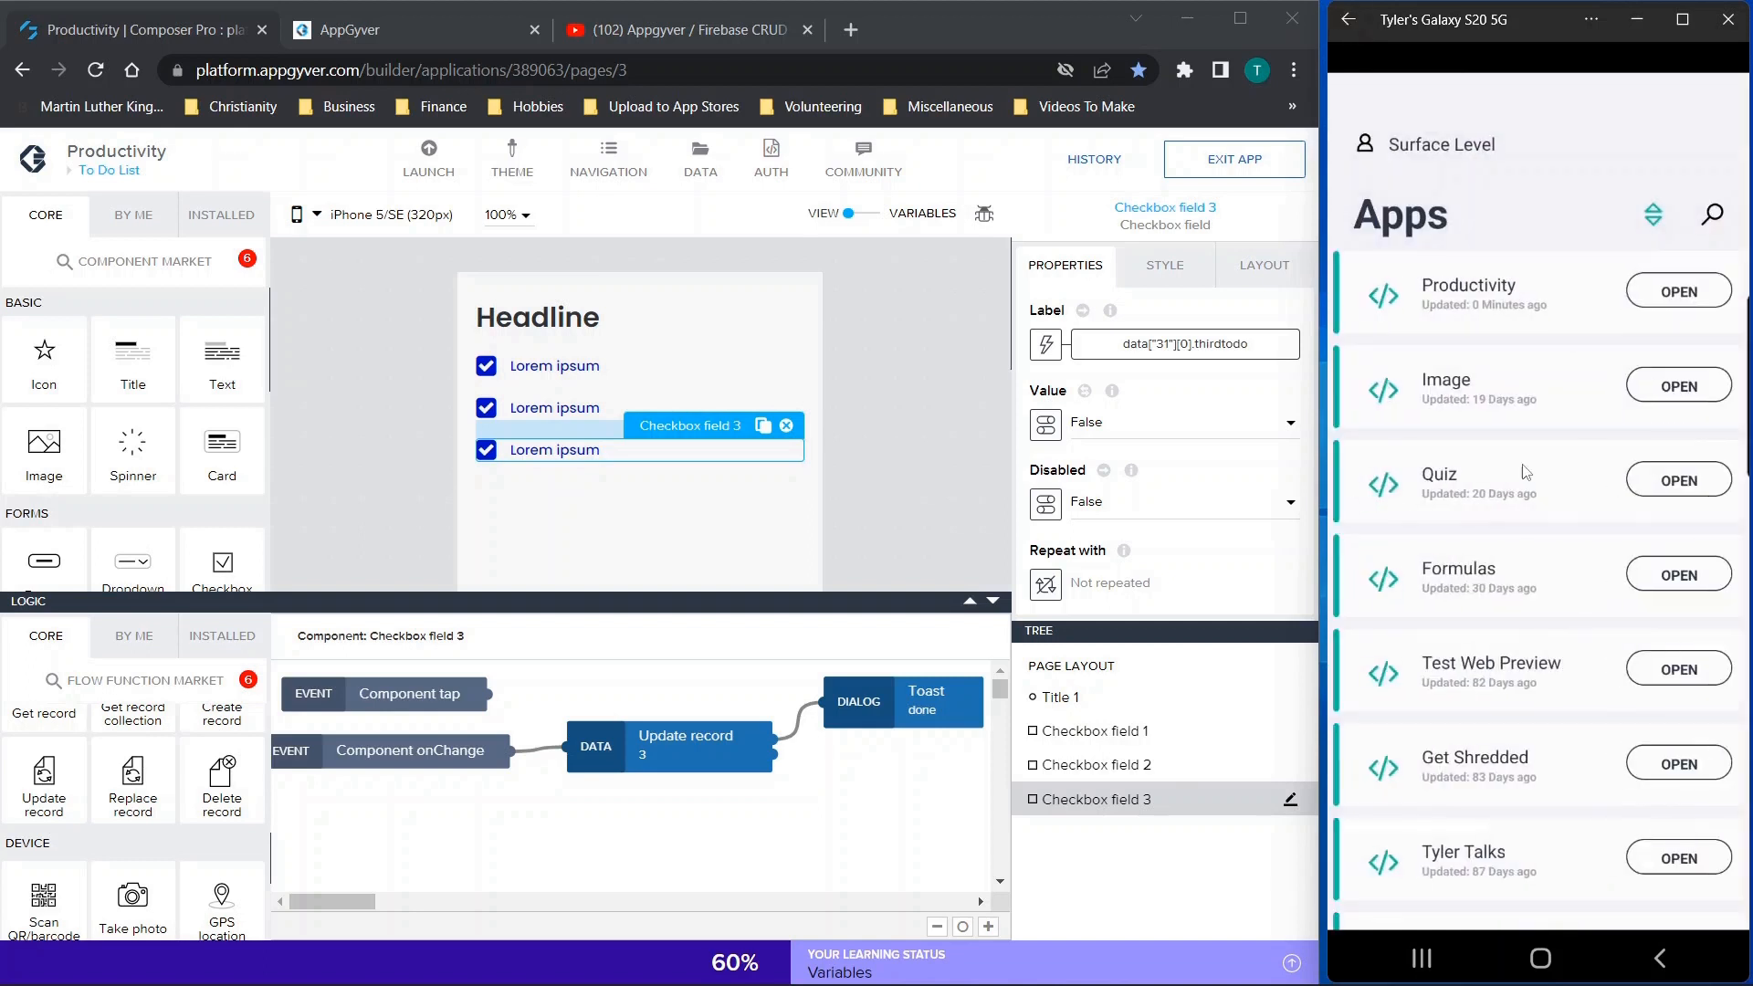
click(1561, 265)
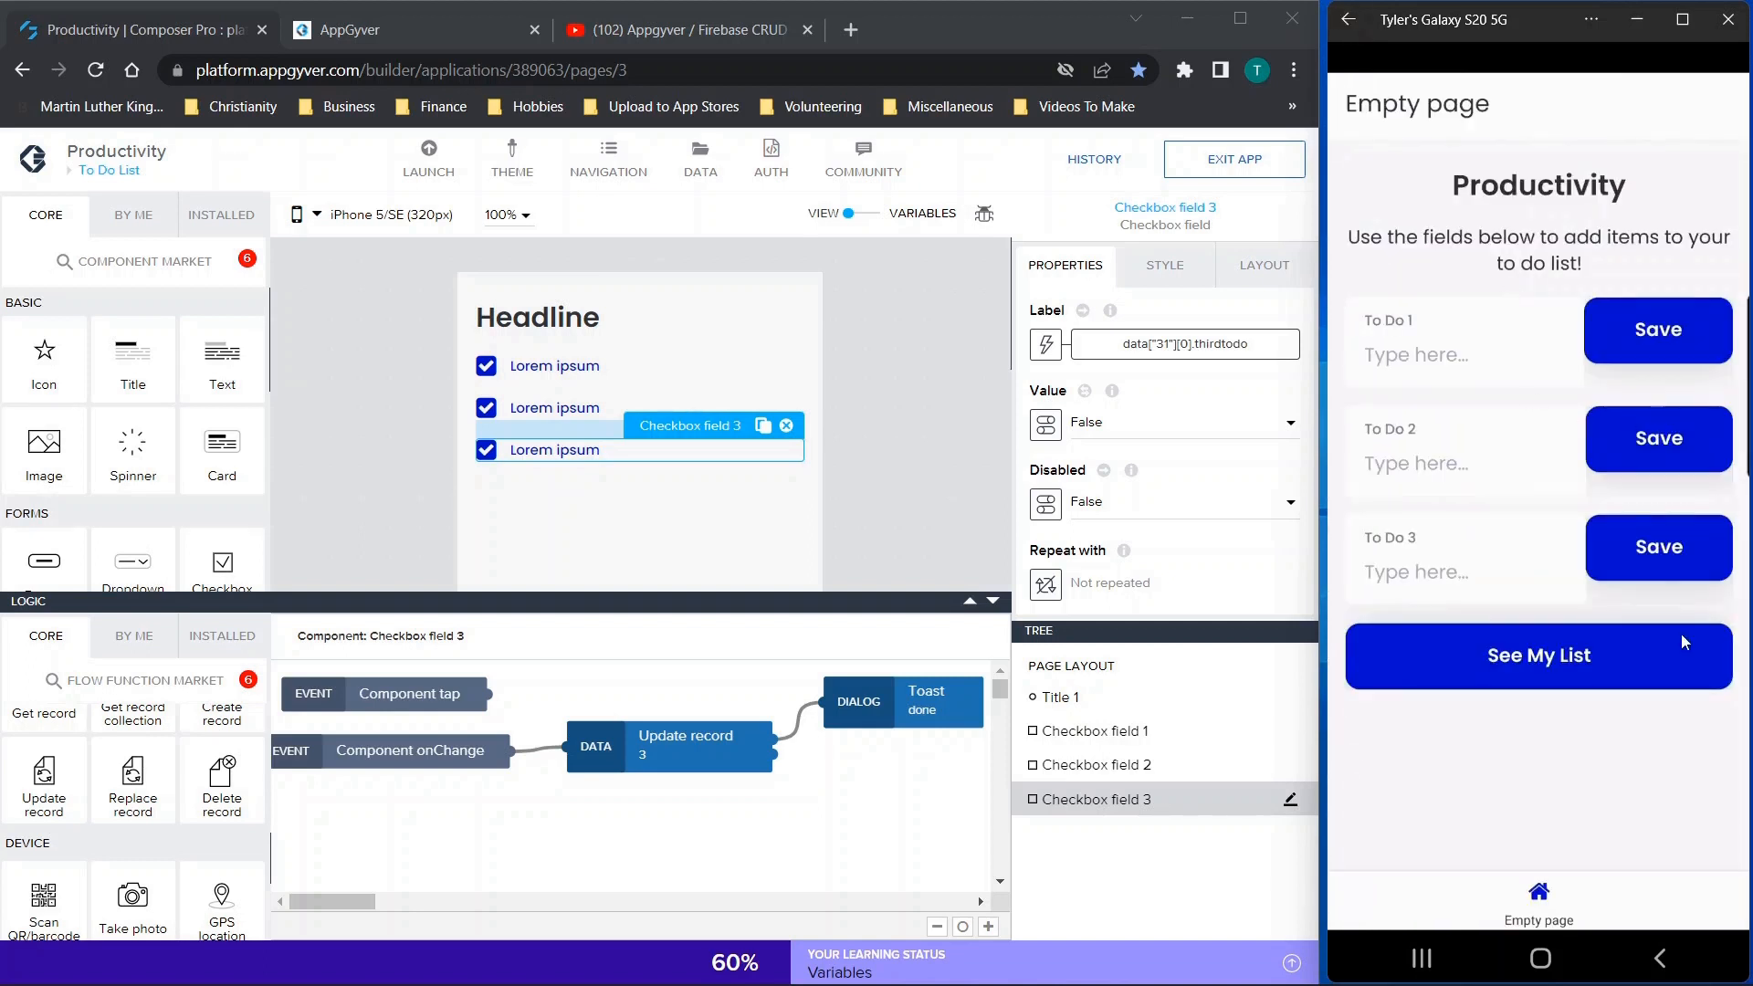
click(1597, 651)
click(1614, 684)
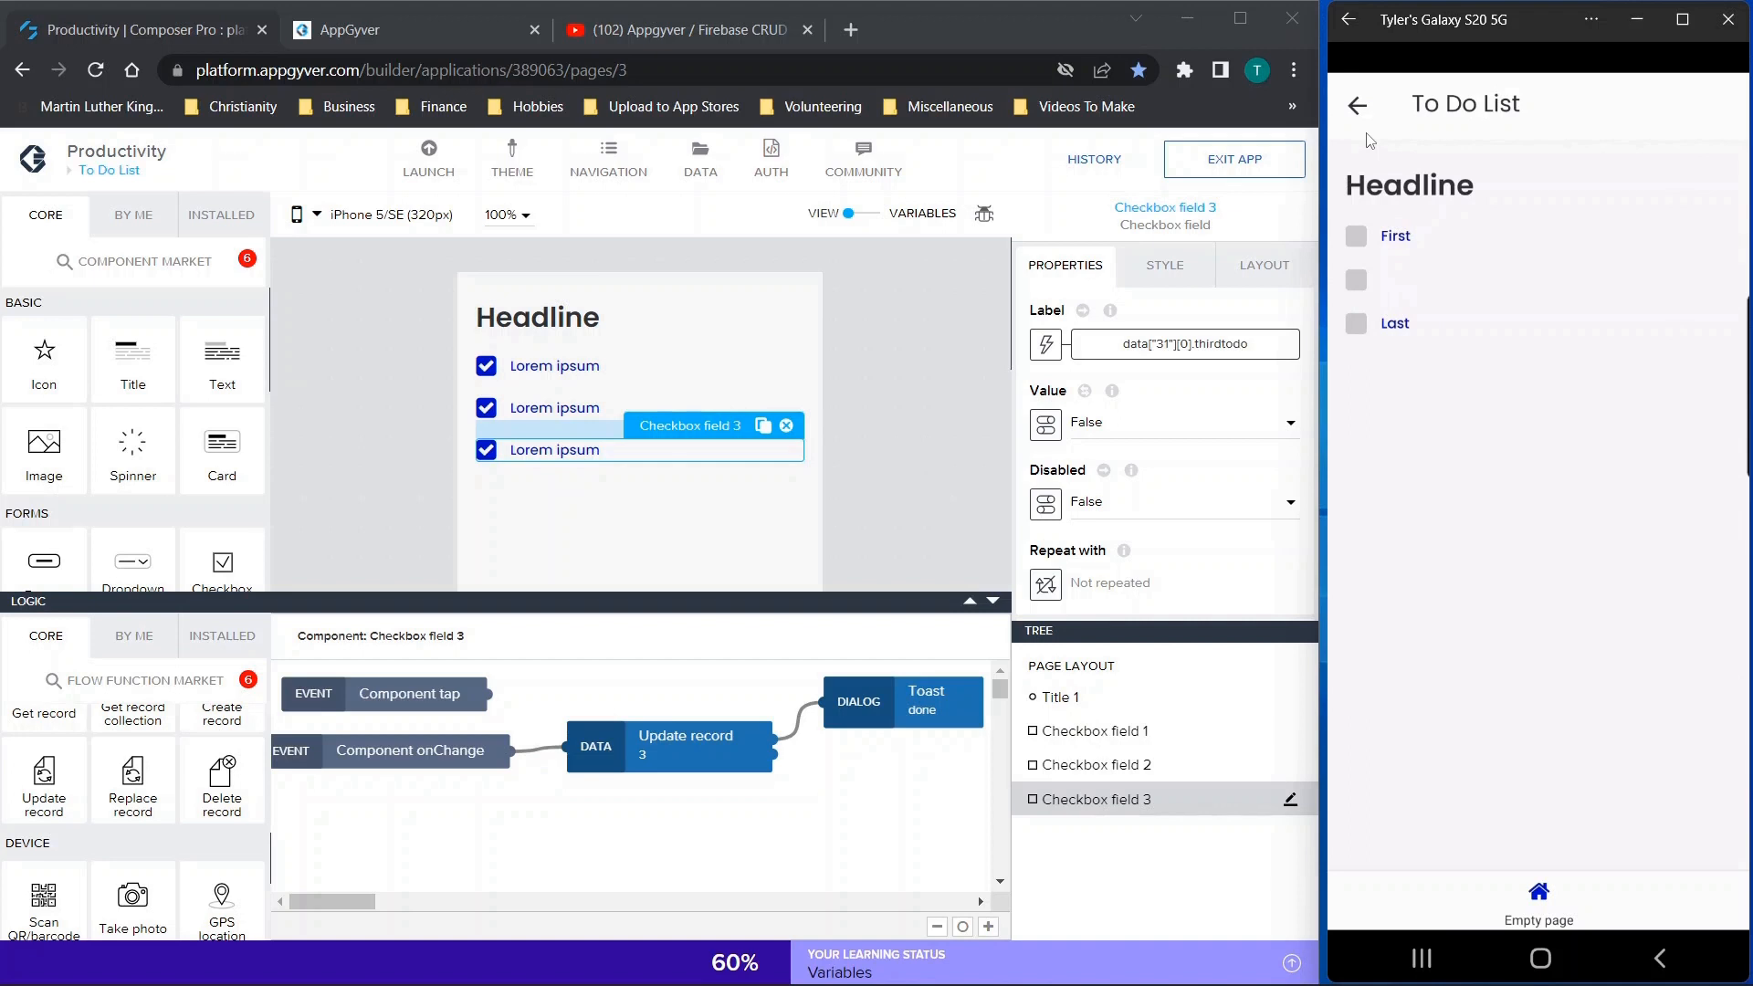
Return to the entry page, save "ffgvdsjk" as To Do 1, and open the to-do list
click(1351, 107)
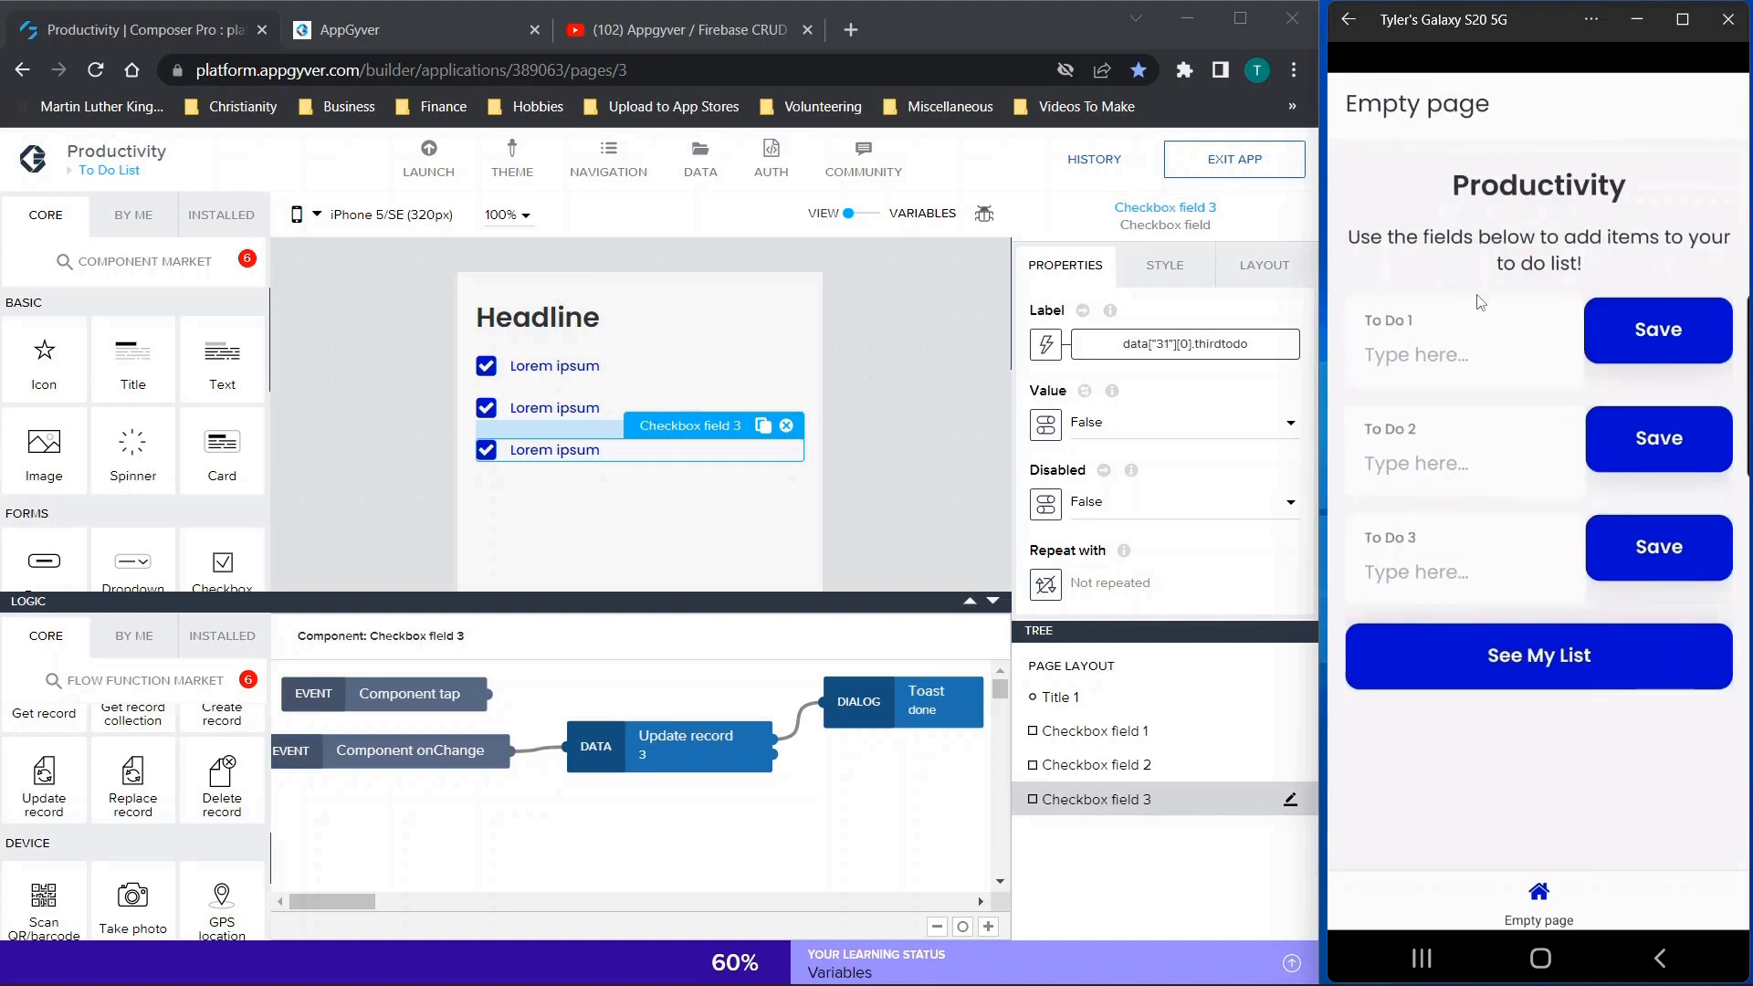
click(1429, 364)
text(ffgvdsjk)
click(1683, 334)
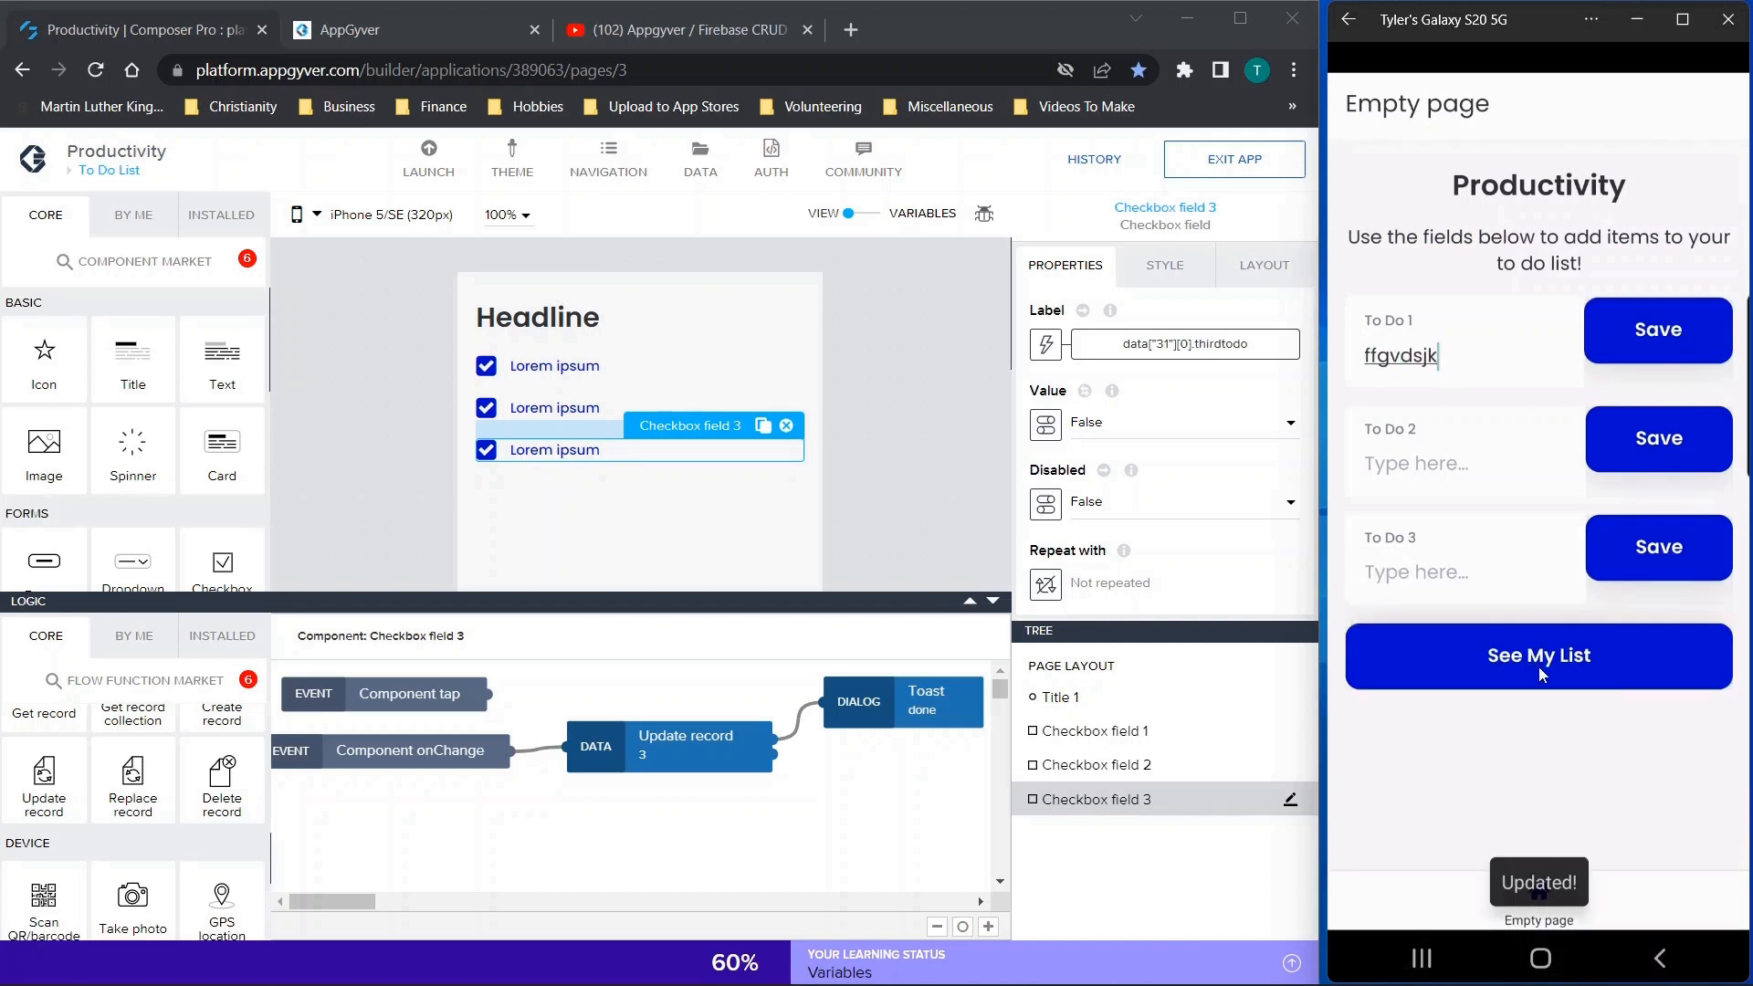
click(1538, 665)
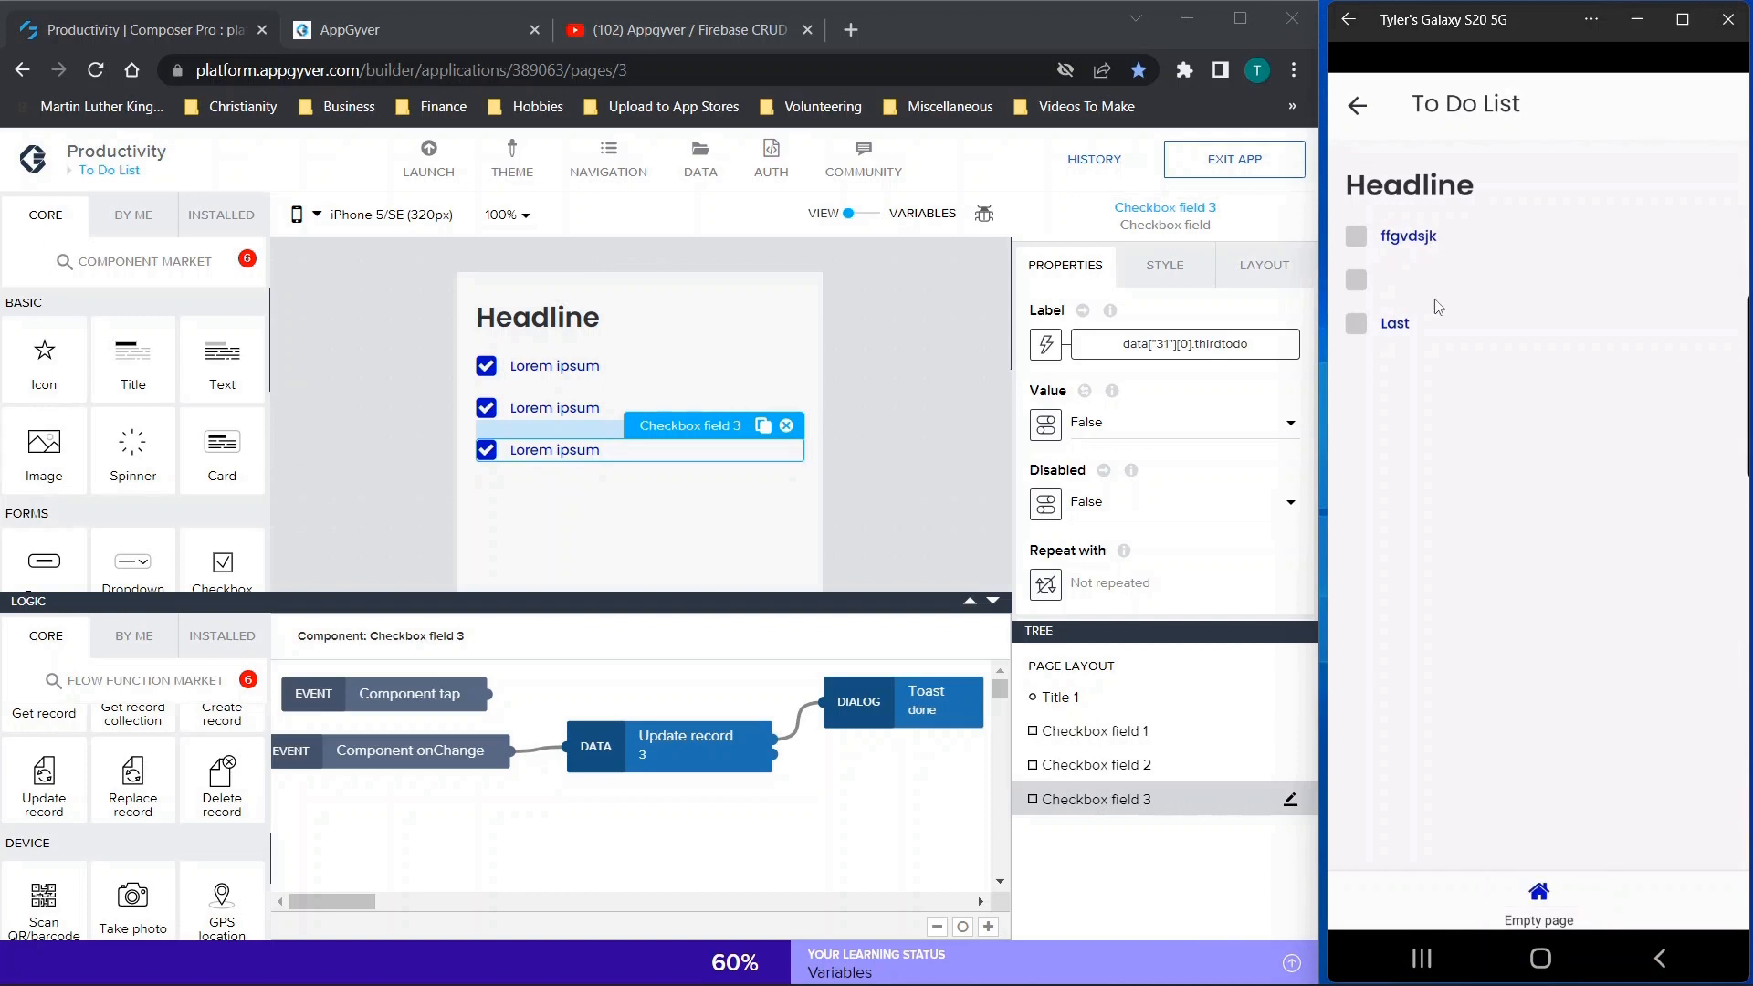
Exit and relaunch the Productivity app in the phone preview to check that the new first entry is stored in the list
click(1358, 104)
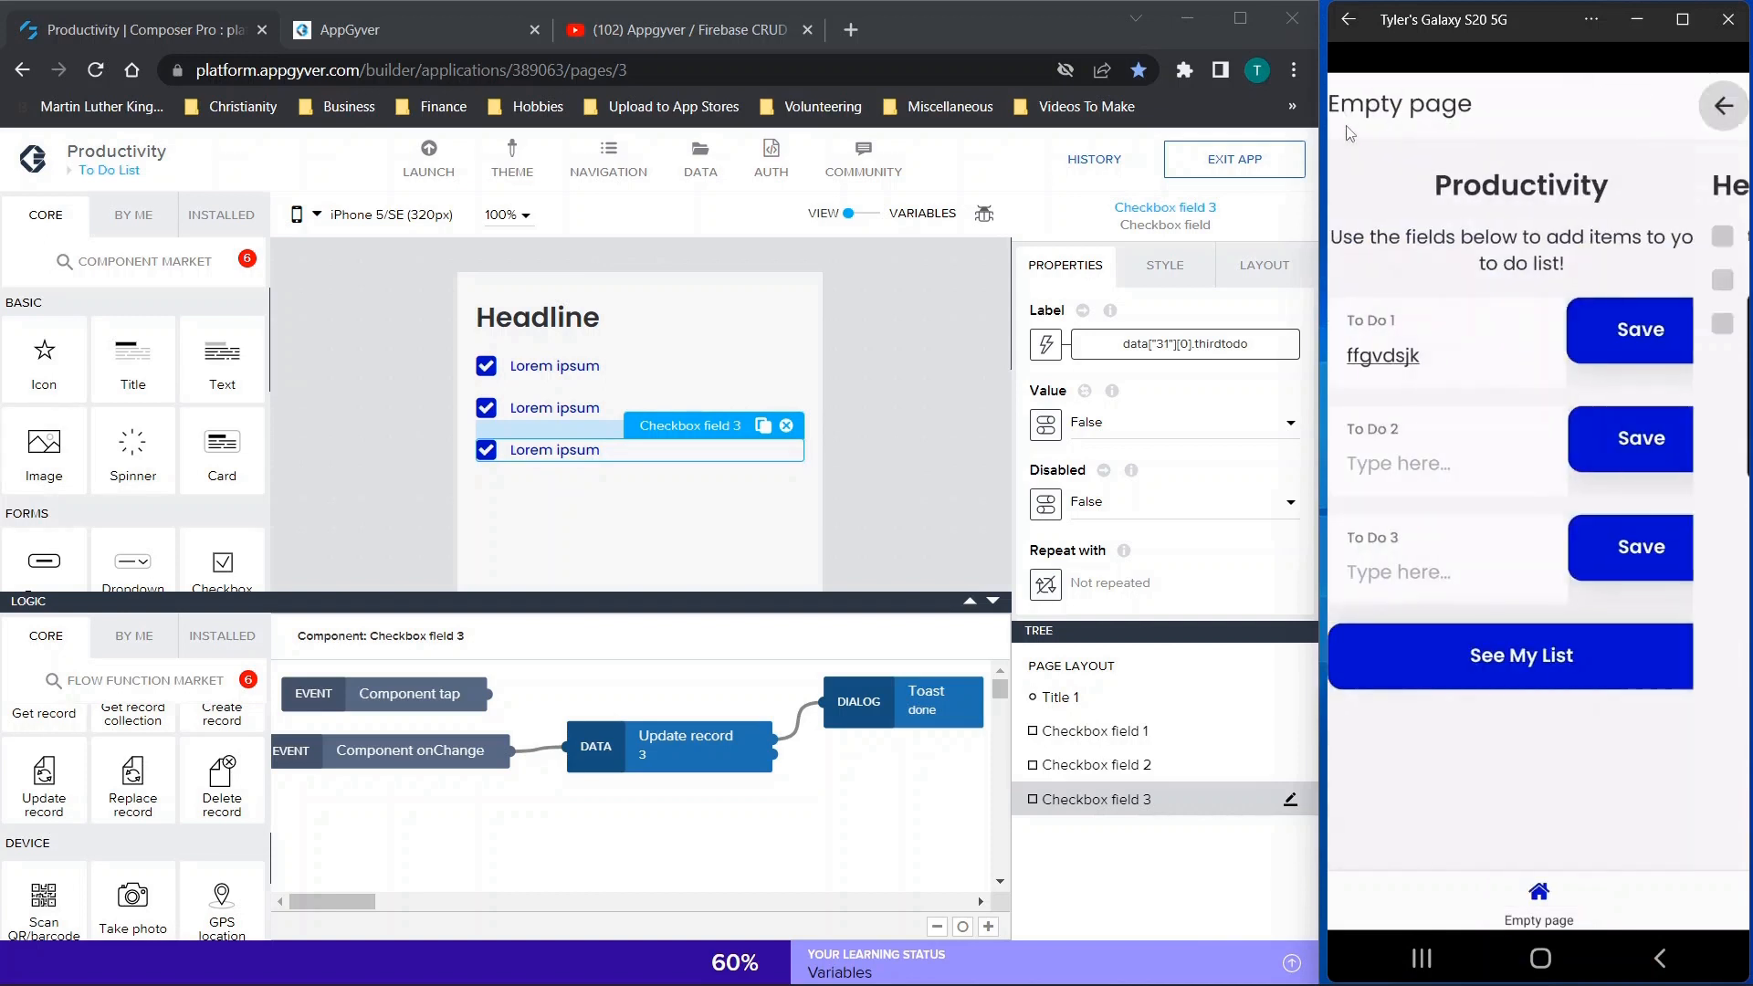
click(1355, 34)
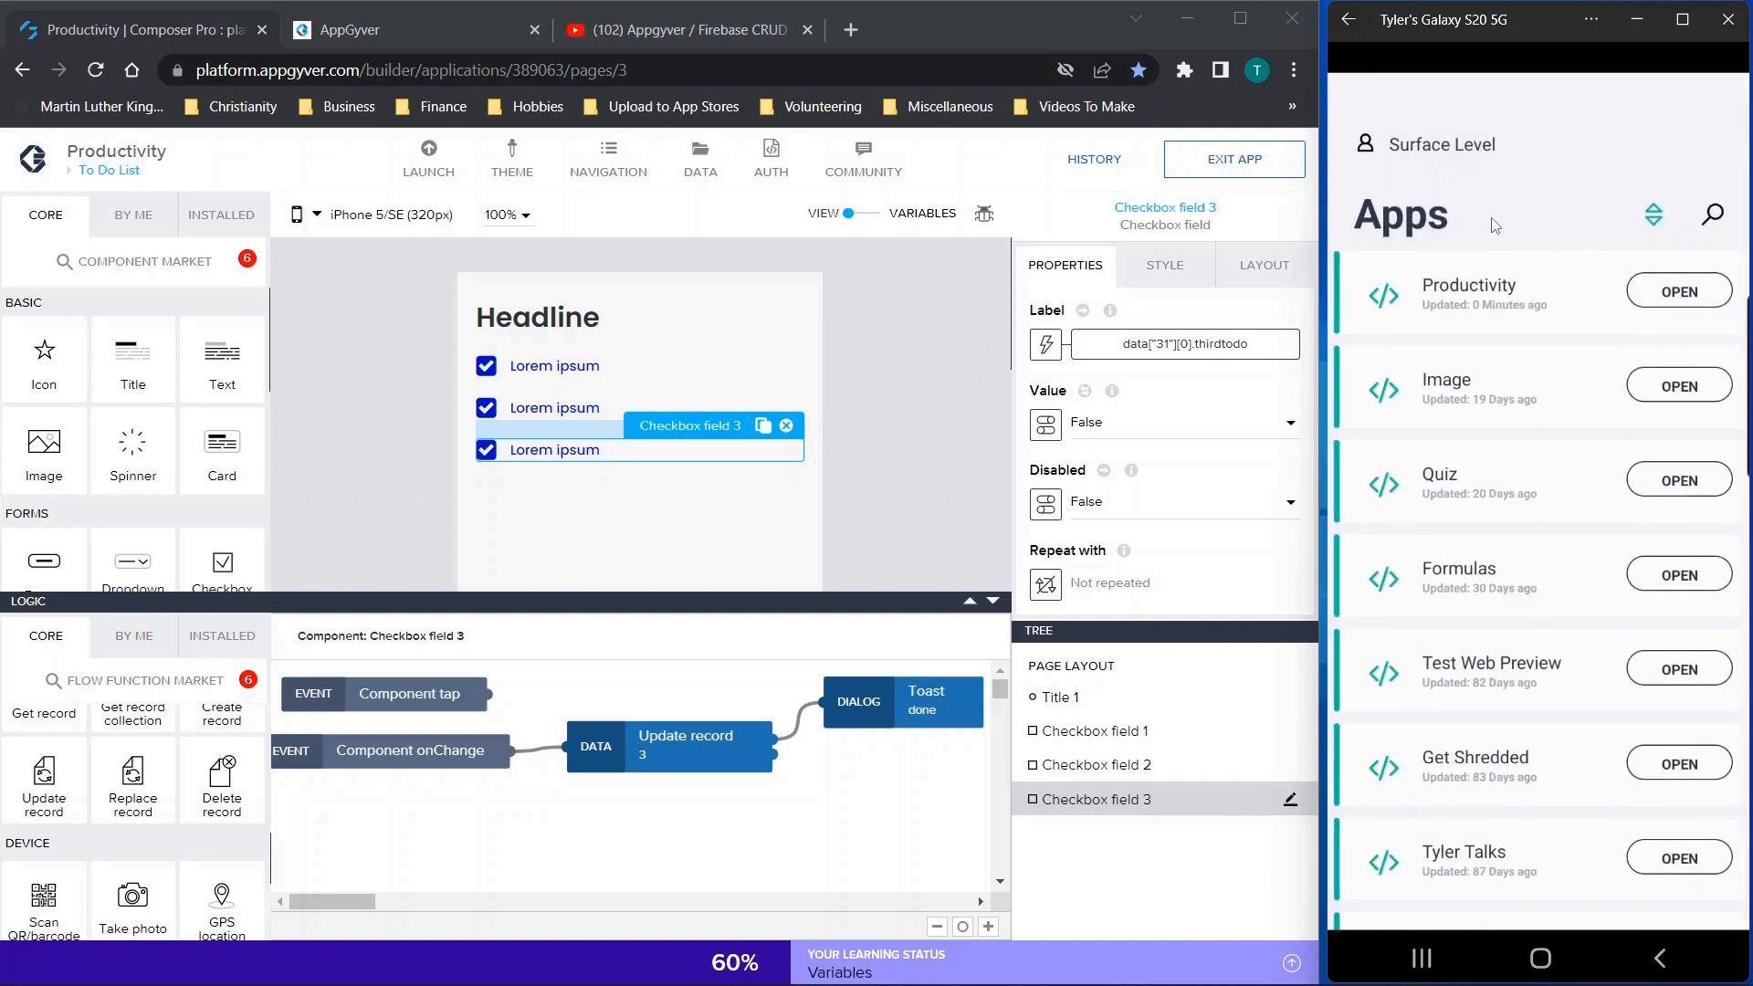
click(1580, 307)
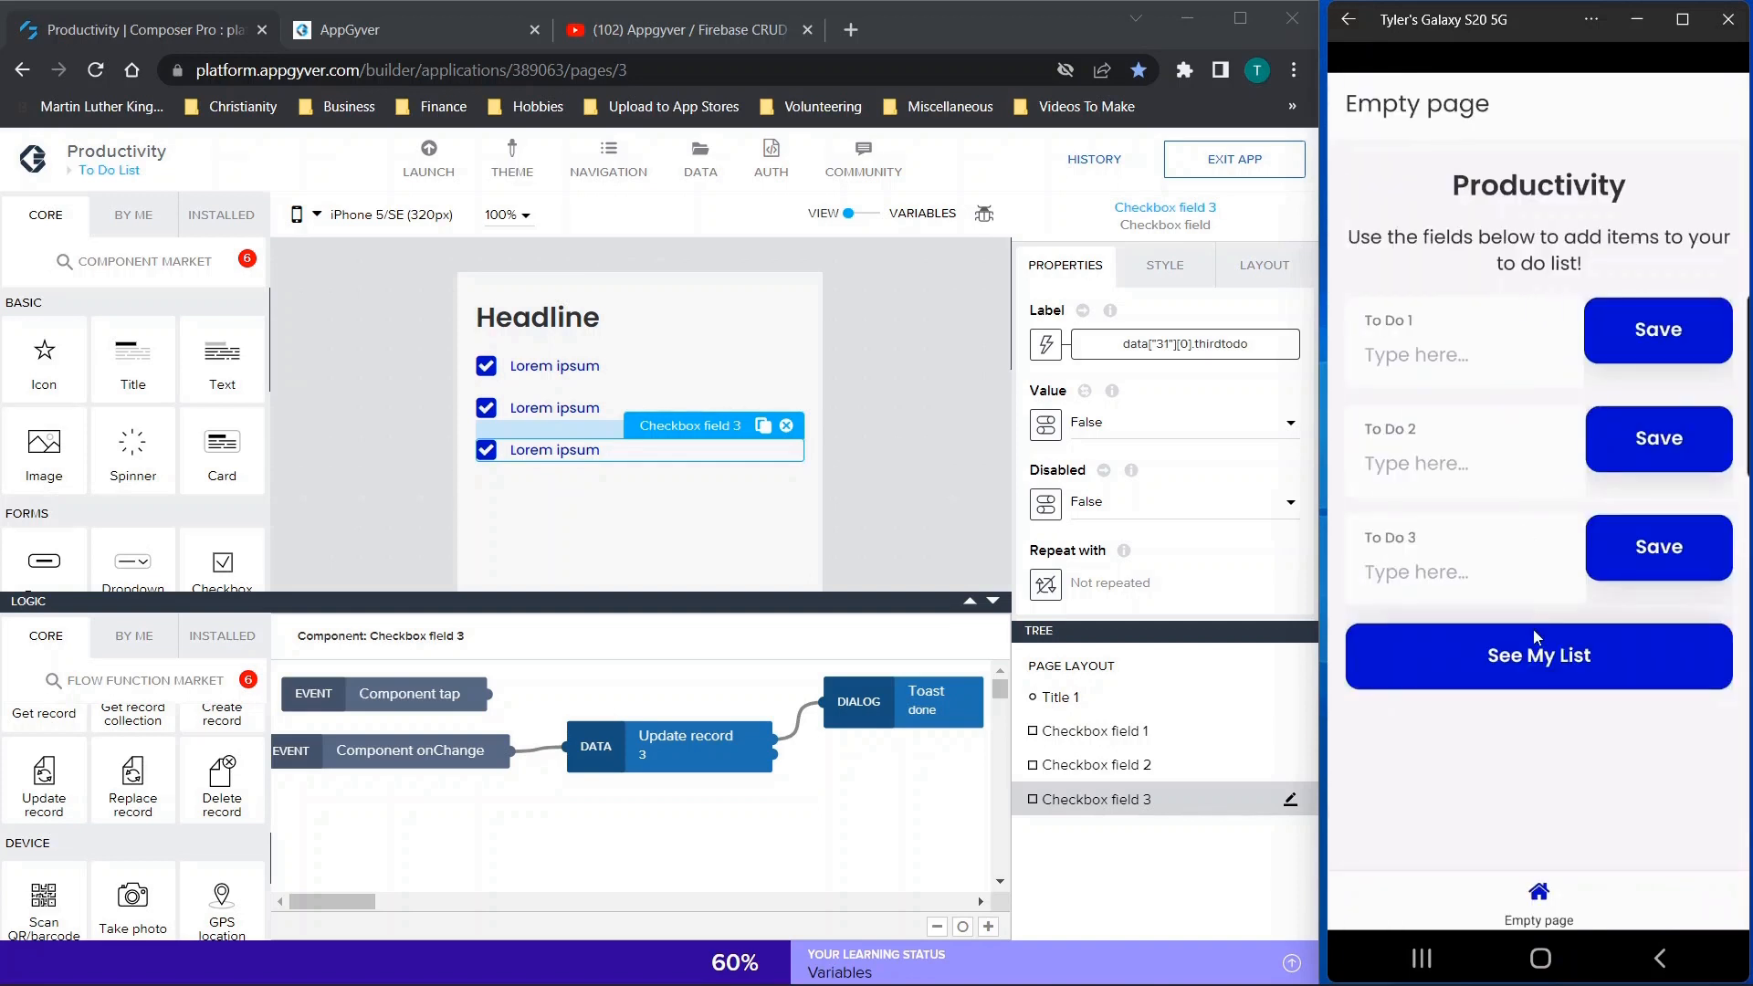
click(1531, 650)
right_click(1525, 666)
click(1525, 665)
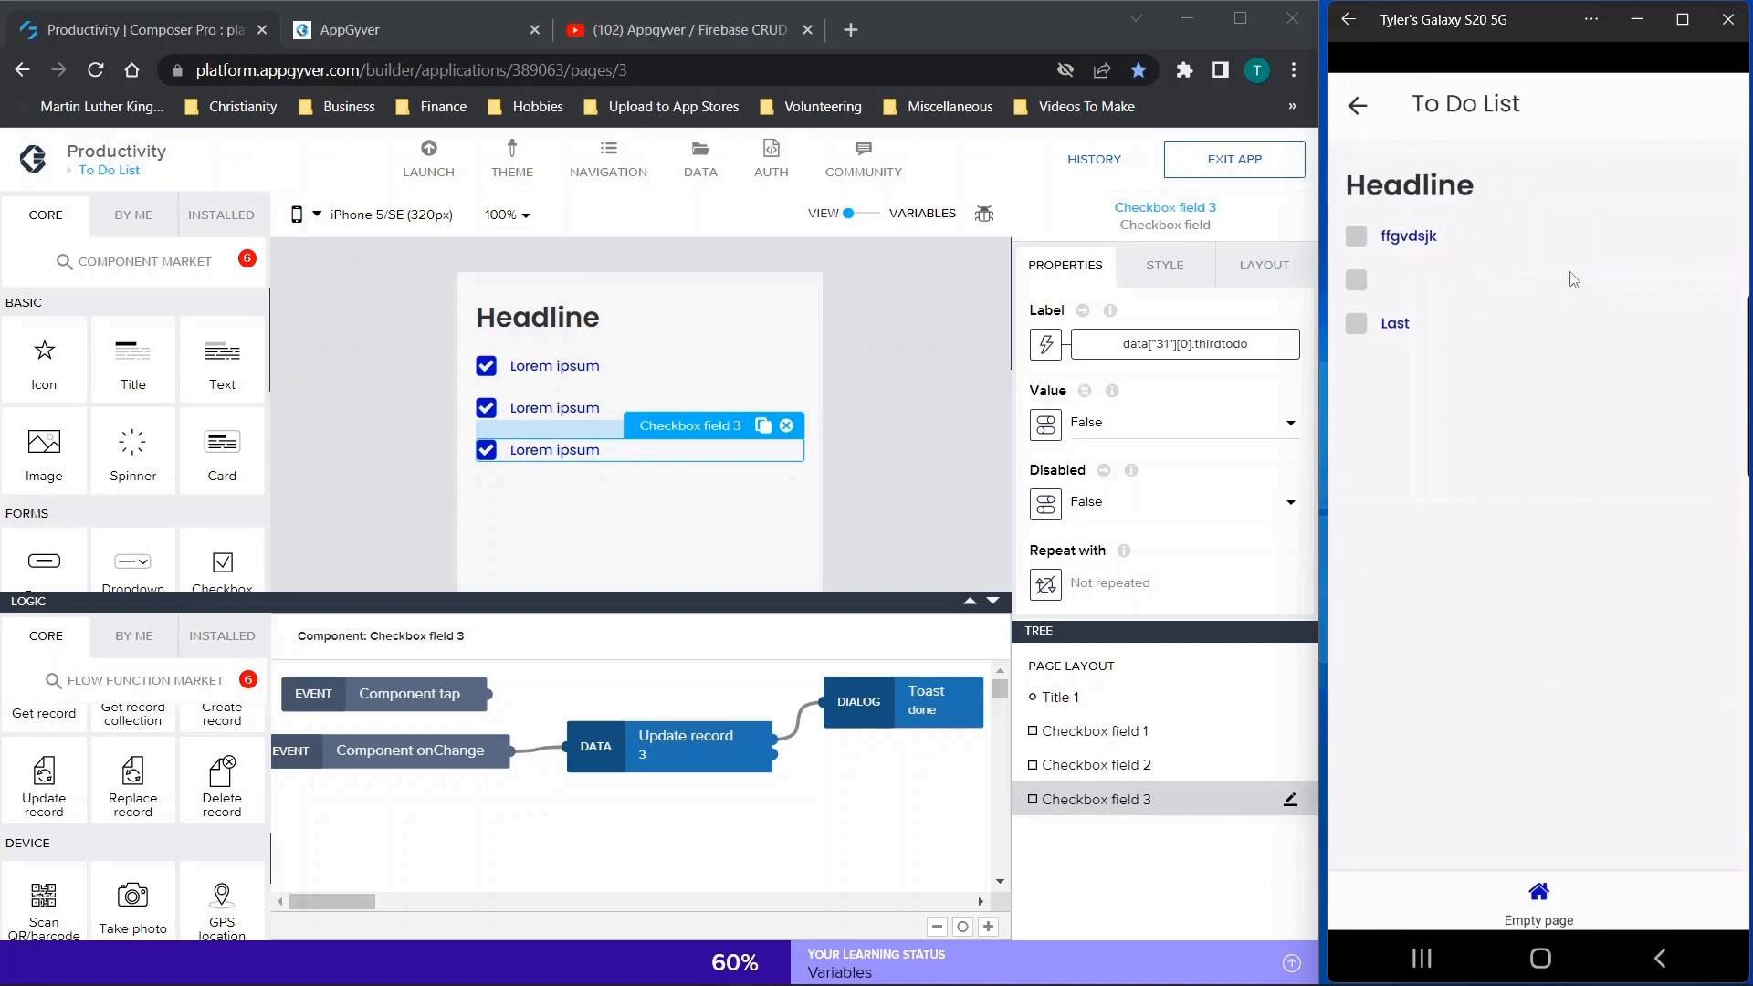
Tick off the third to-do item, reopen the list from the entry page, and tick off the first item
click(1356, 324)
click(1357, 106)
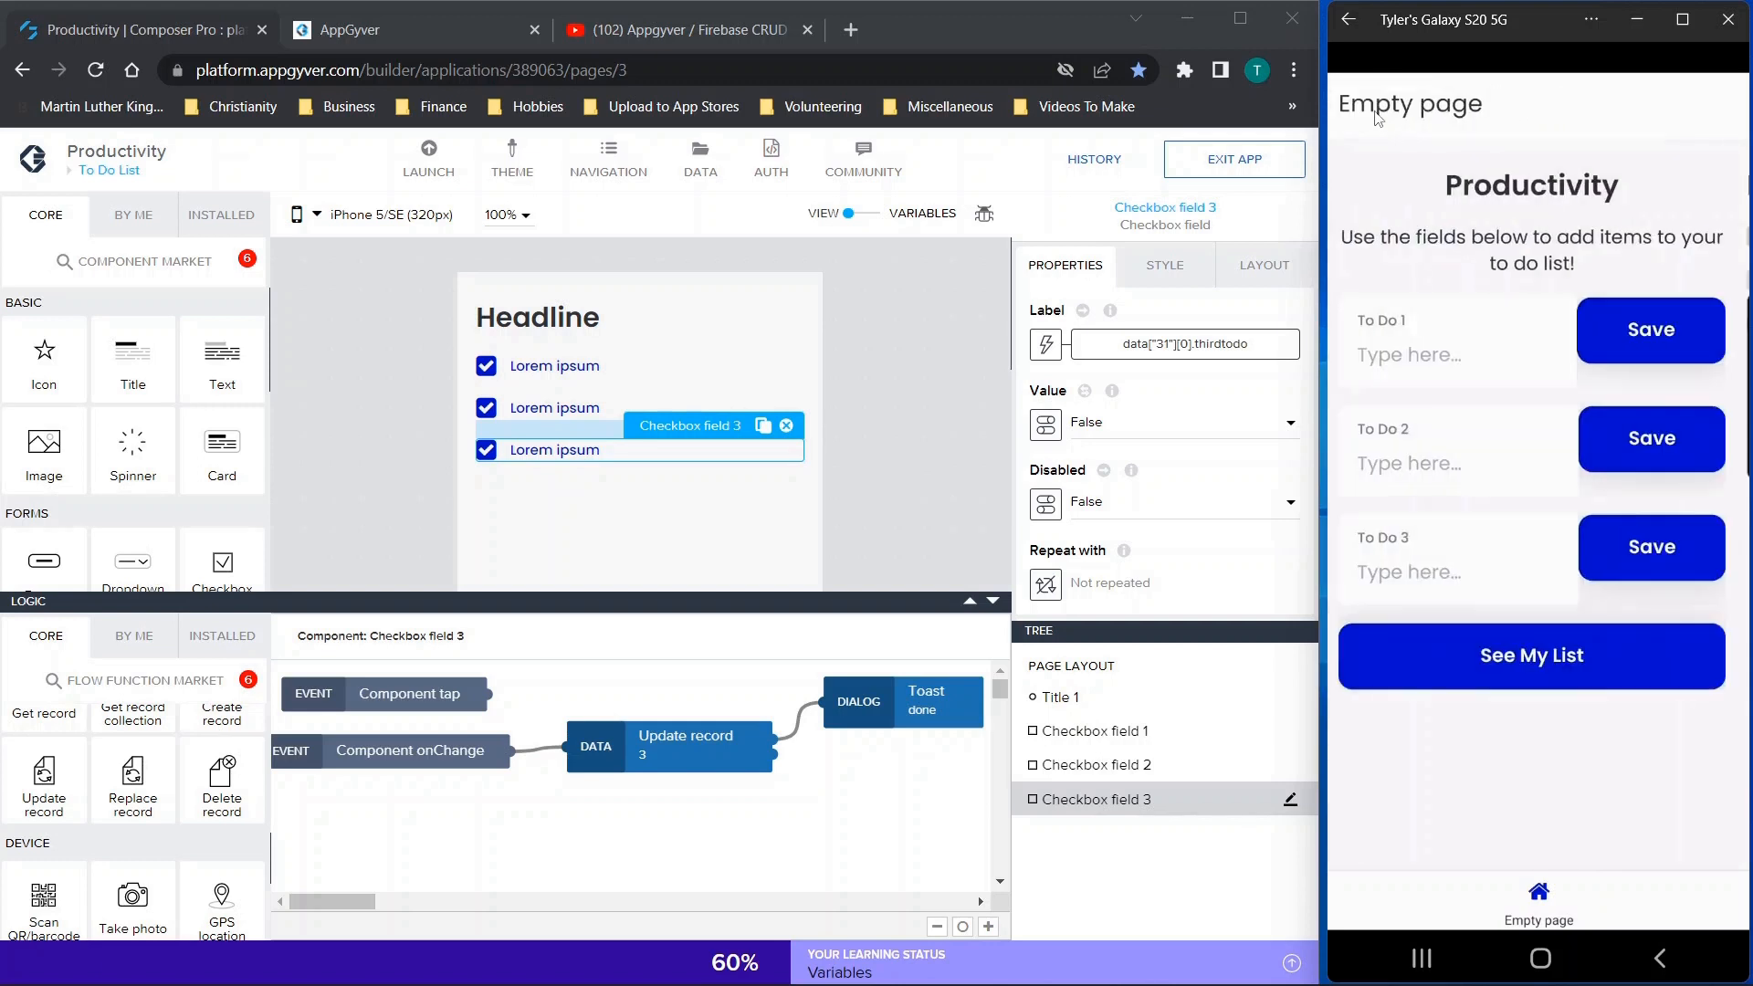
click(1510, 652)
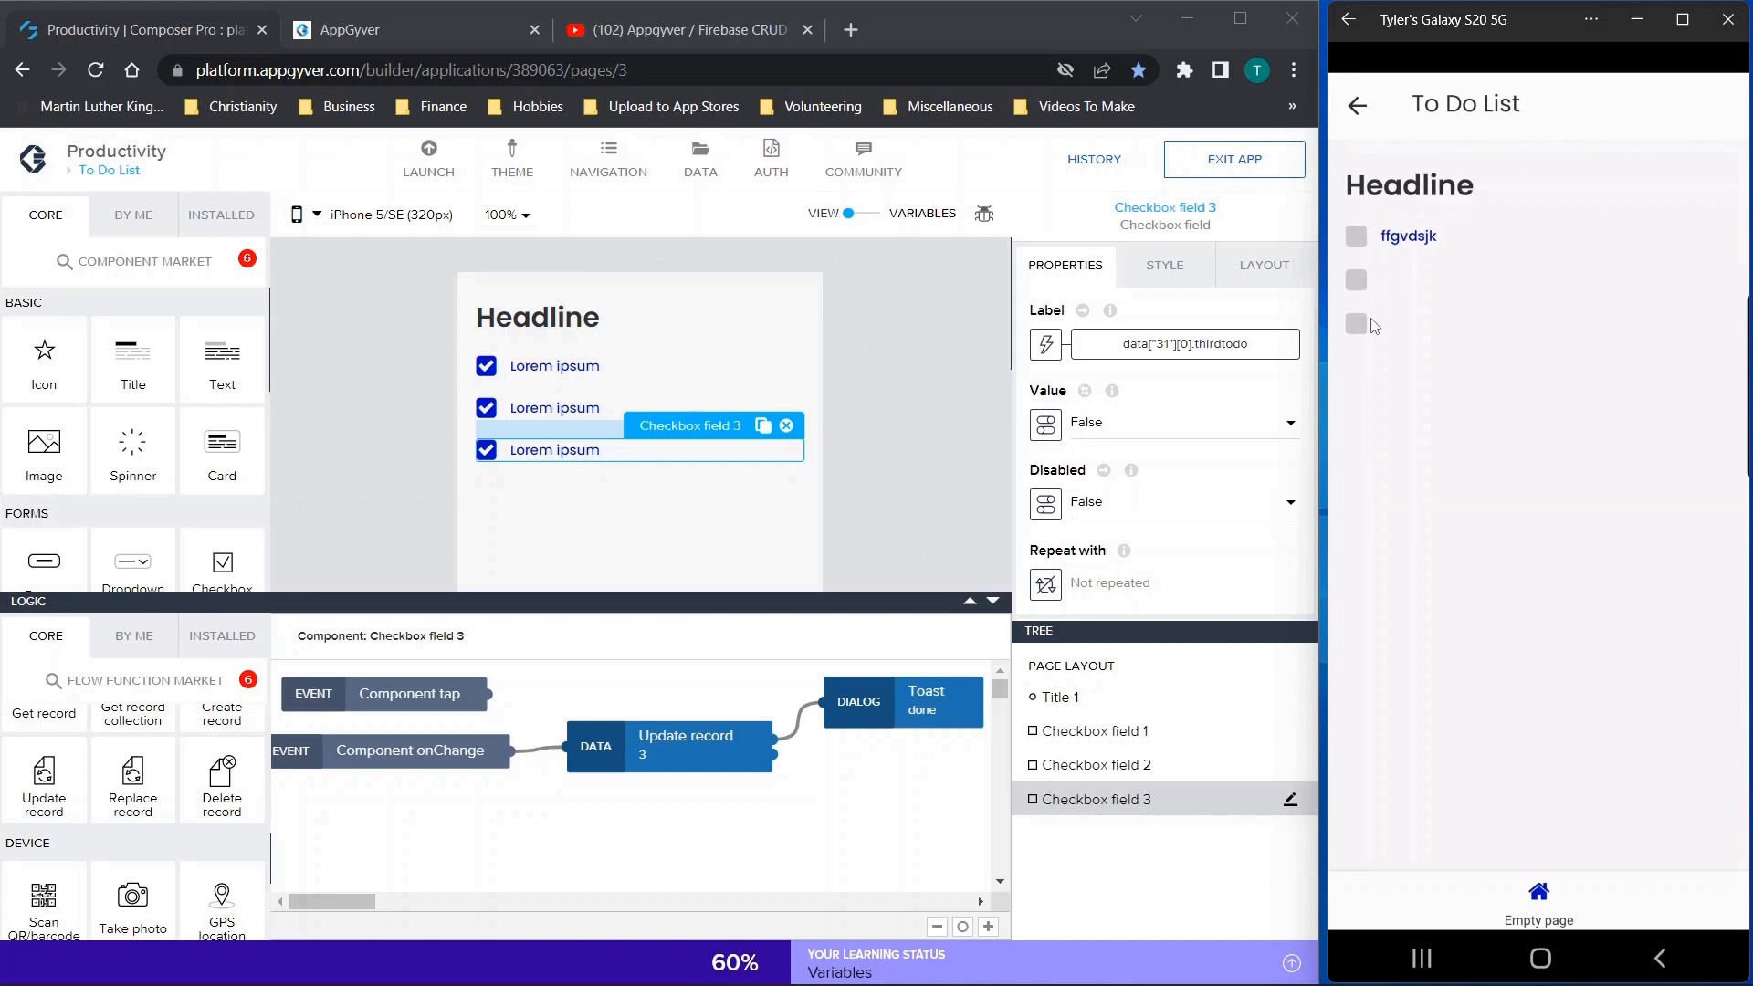
click(1320, 252)
click(1355, 236)
Examine the logic of Checkbox field 1 in the composer and look through the available flow functions
click(570, 378)
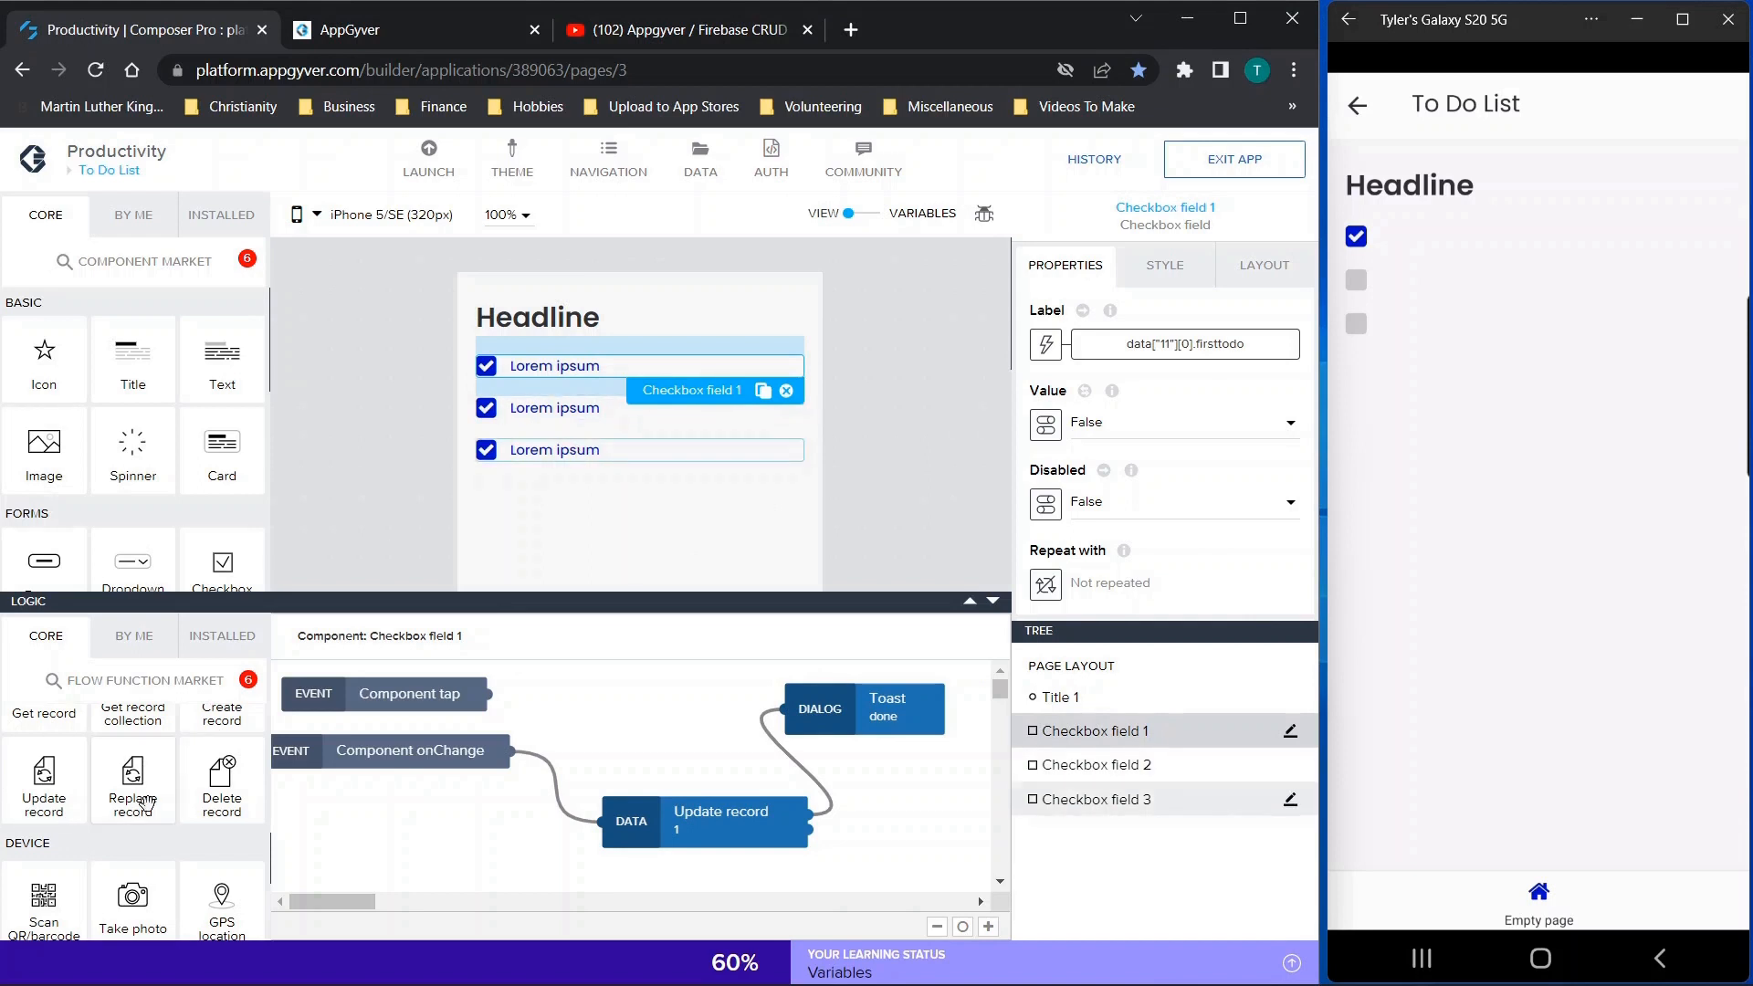
scroll(145, 801, down, 5)
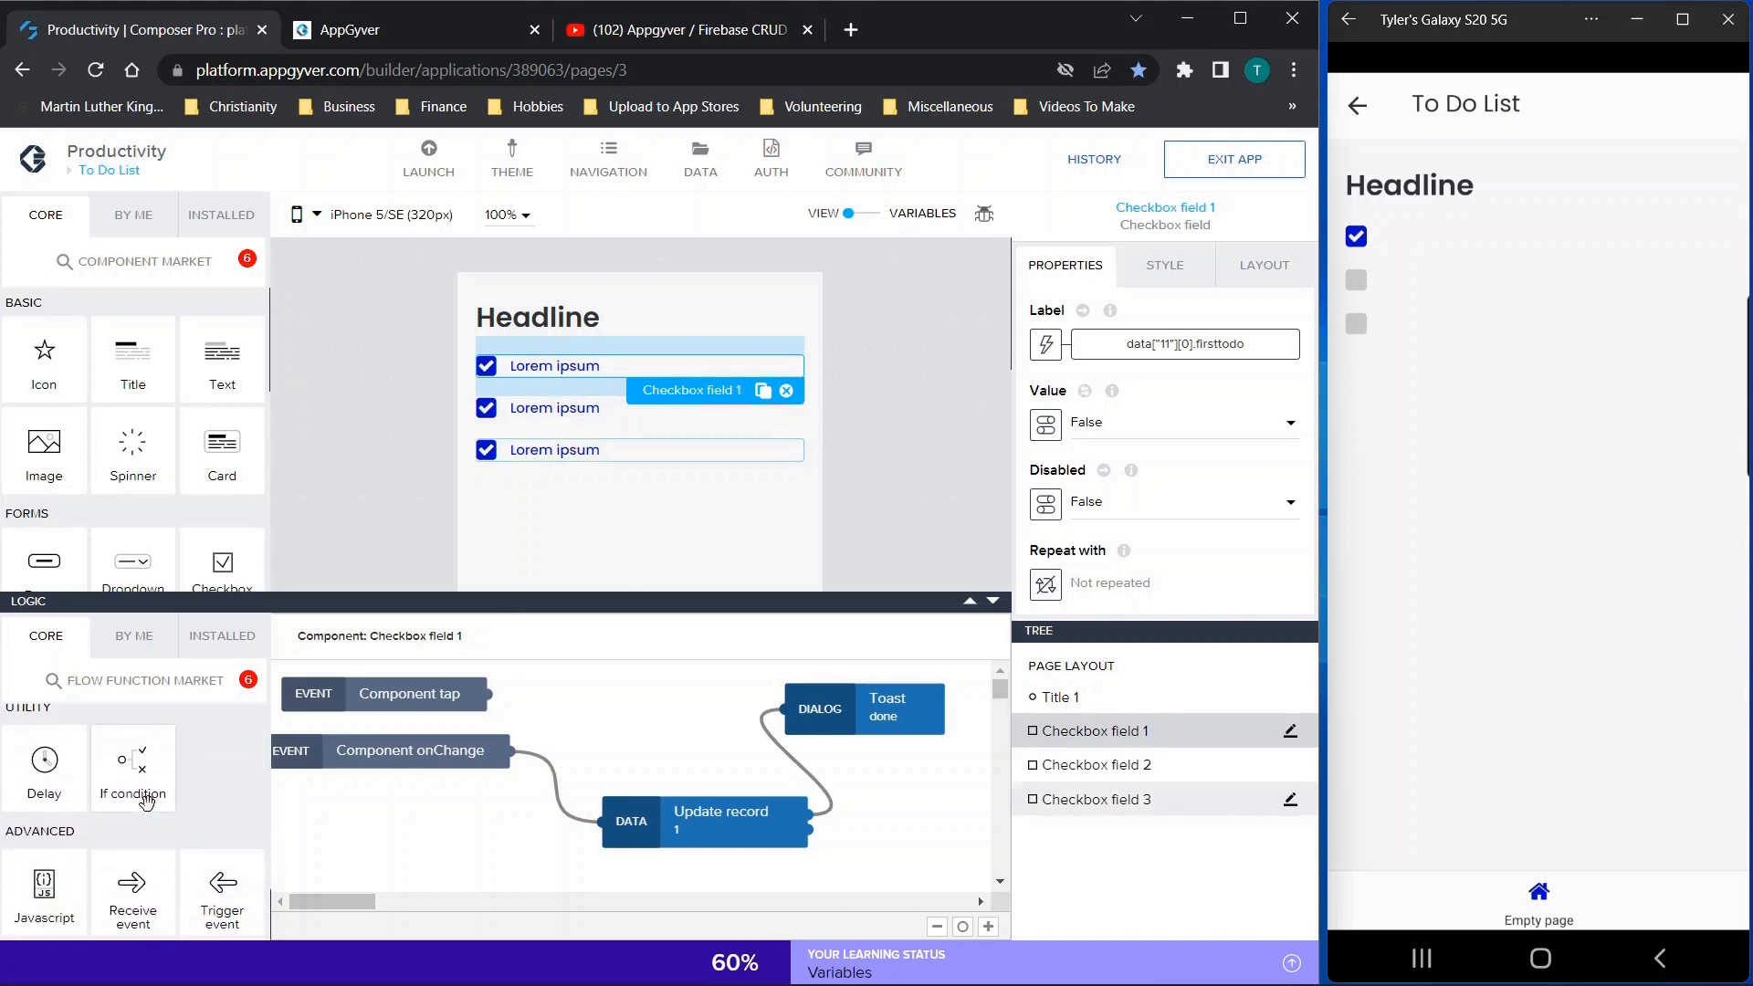
scroll(145, 802, down, 5)
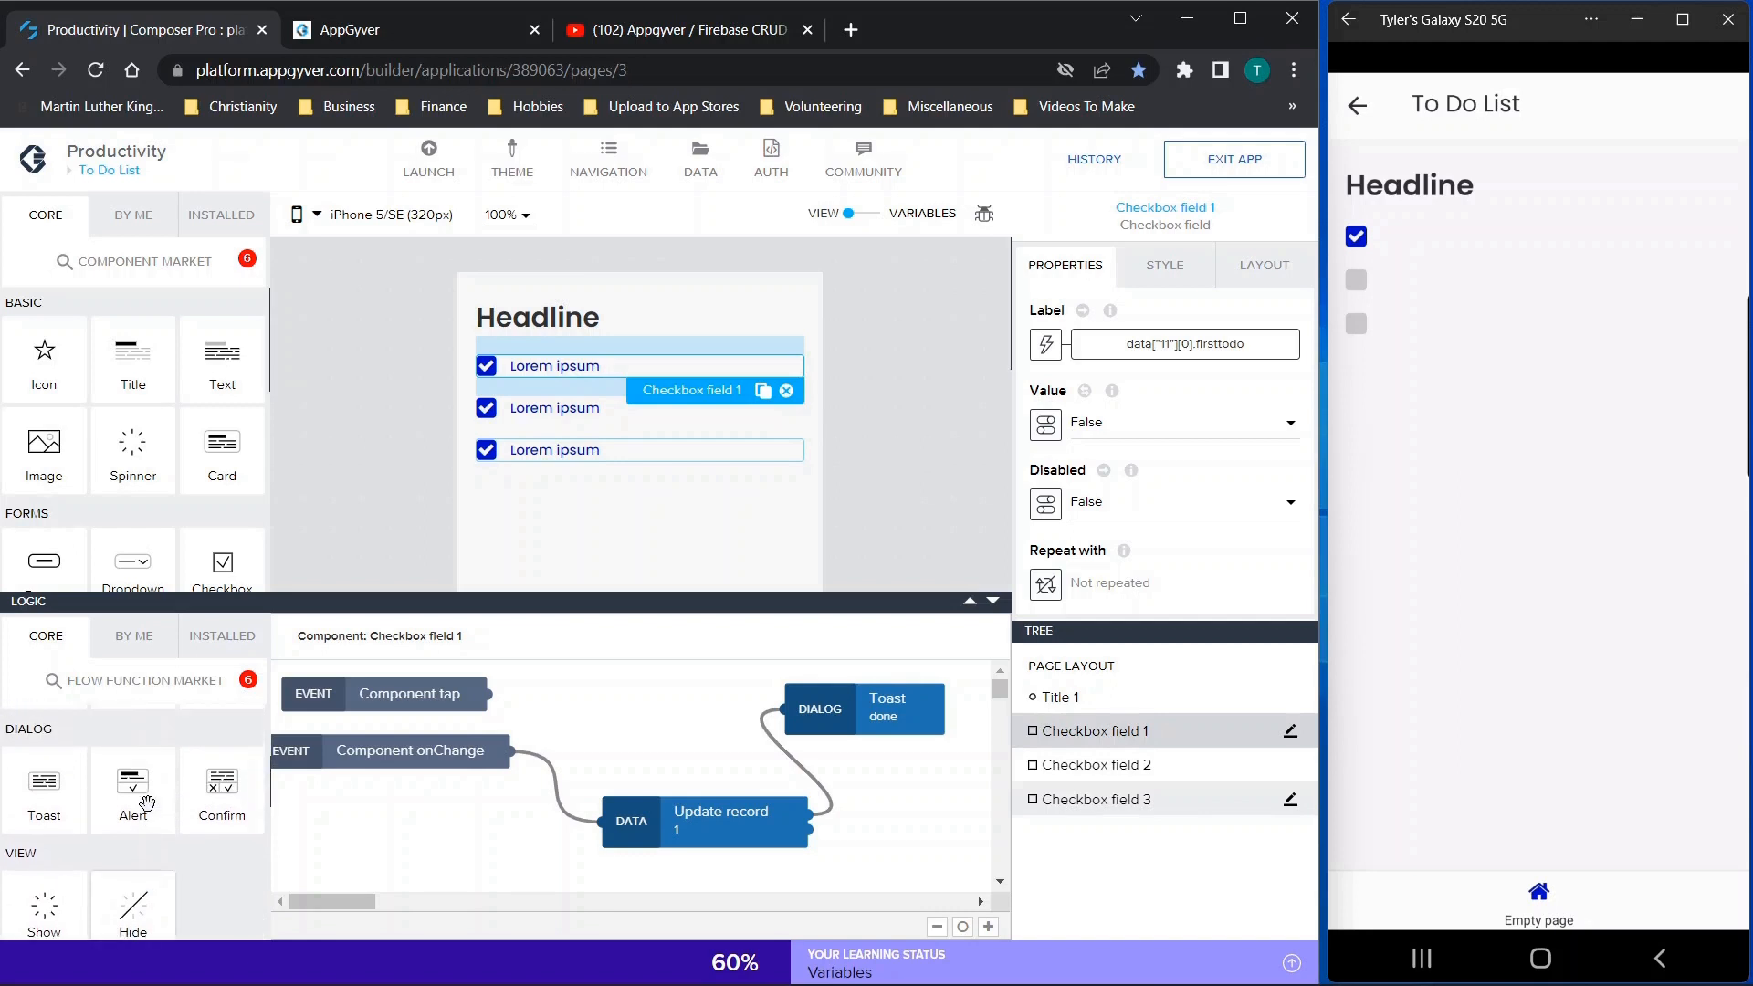
scroll(145, 802, down, 5)
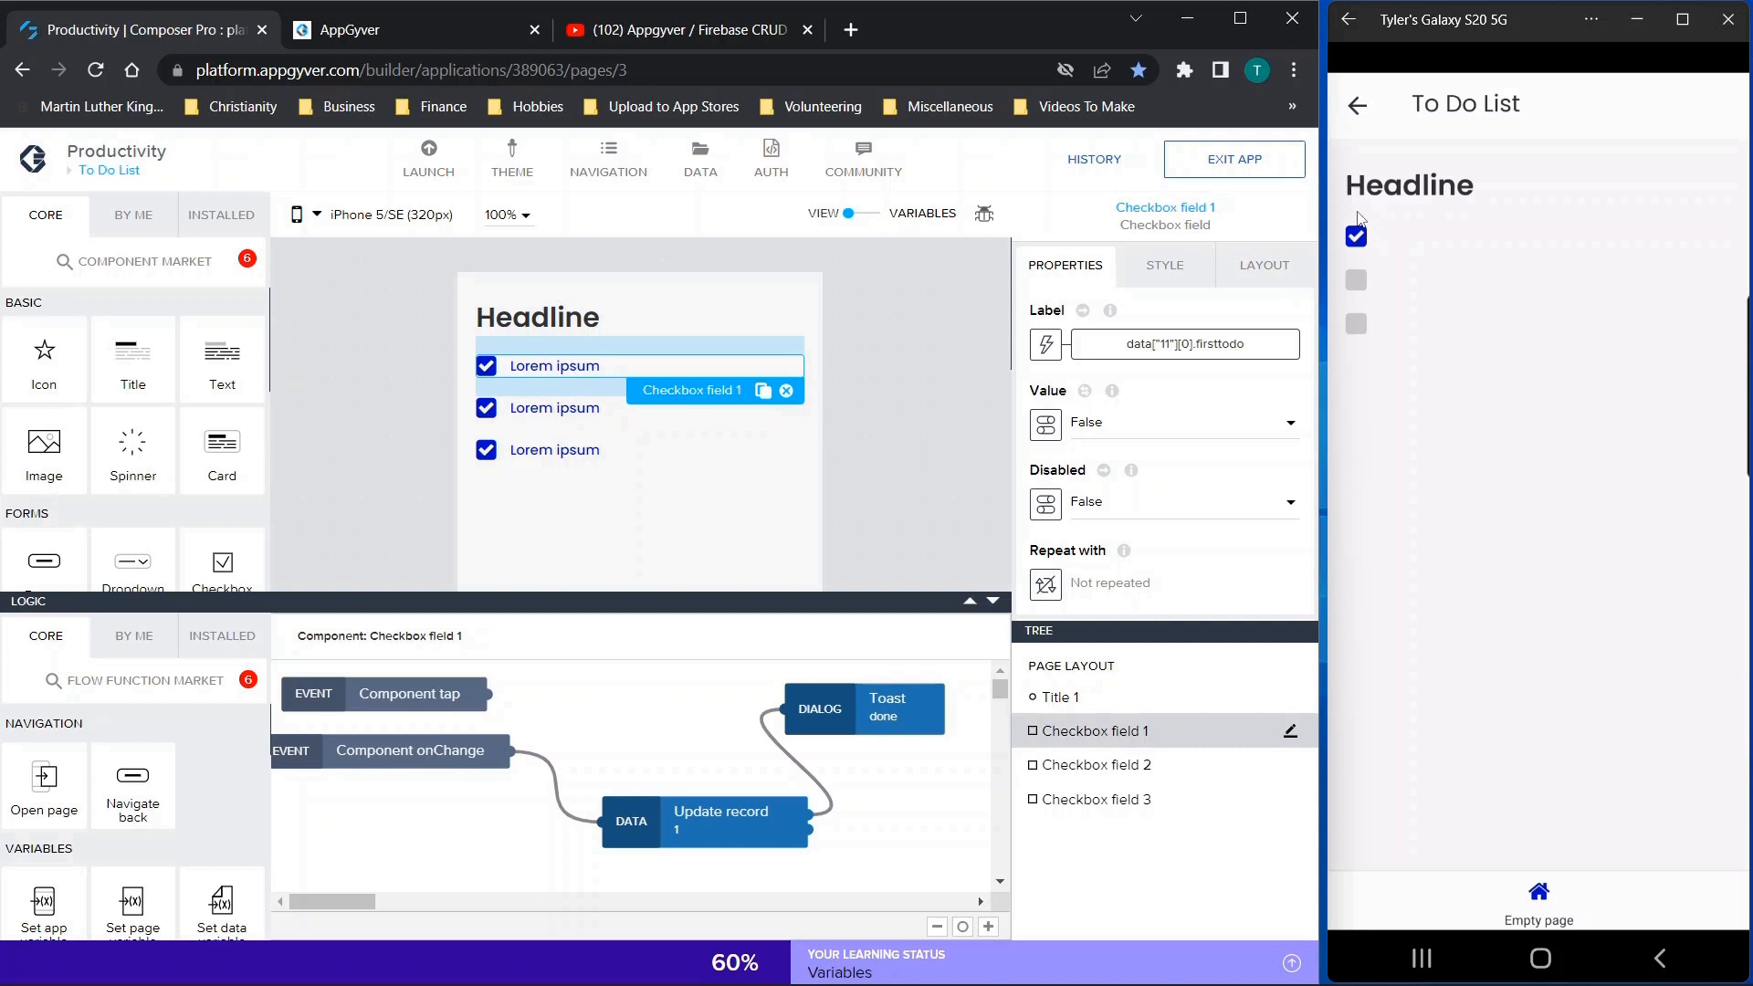
click(1333, 612)
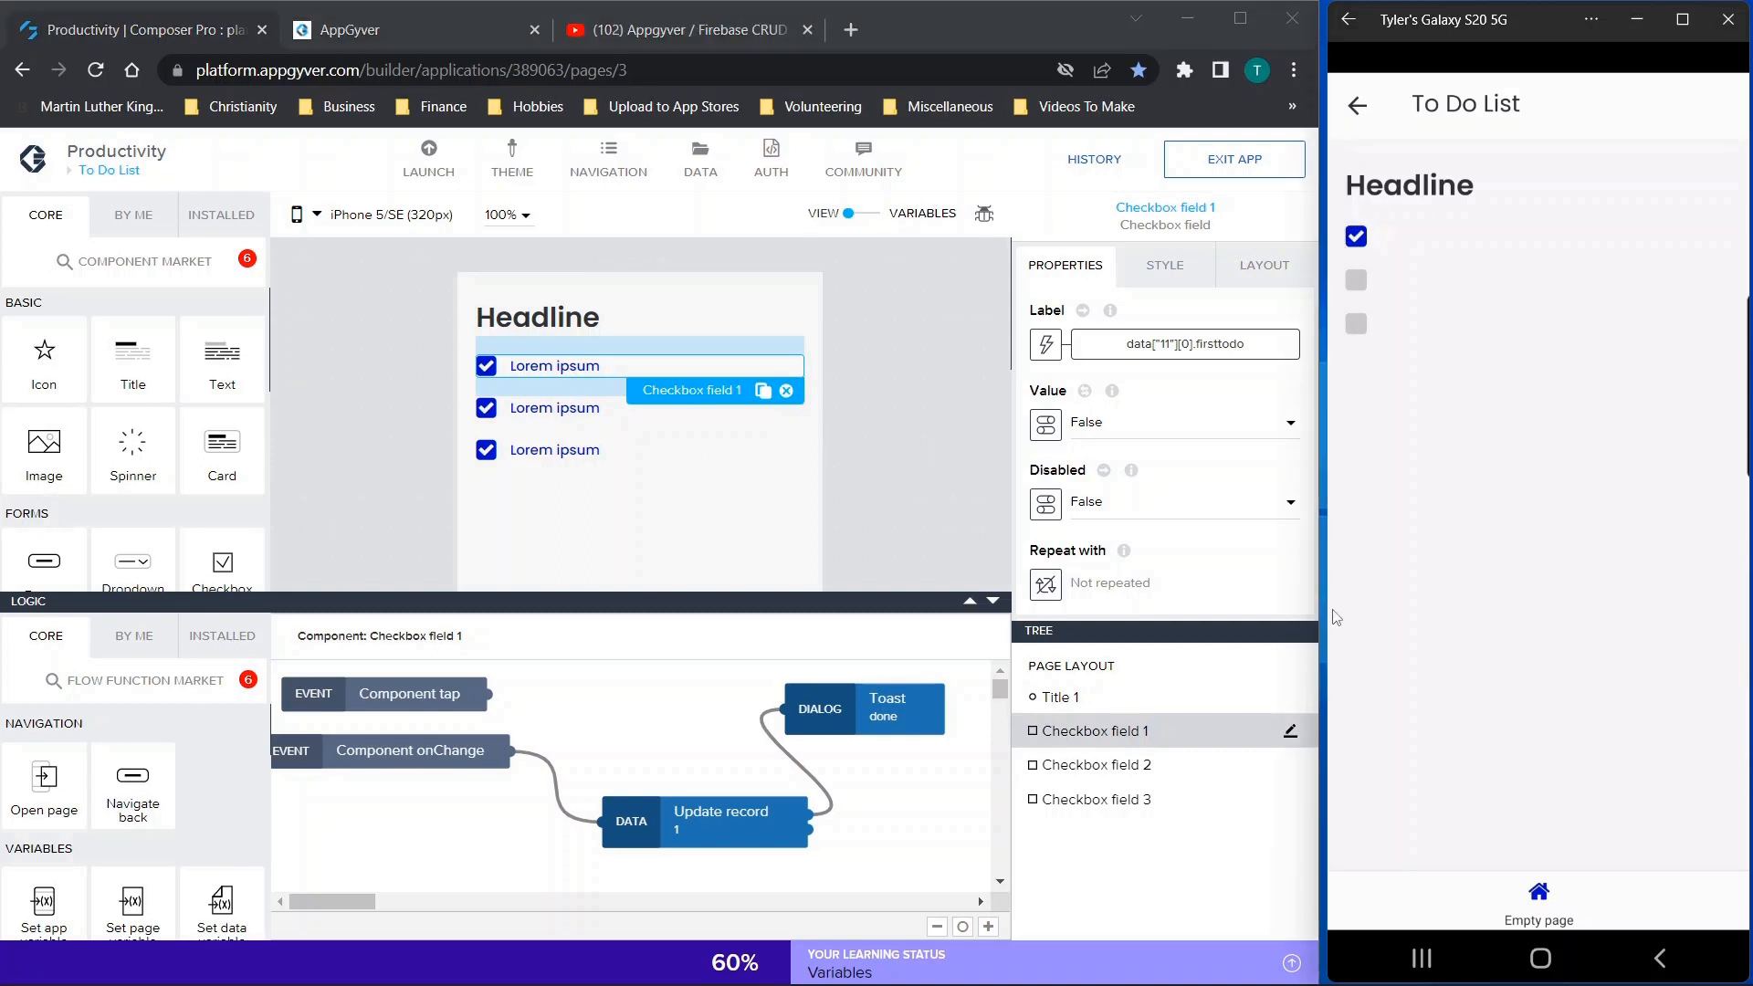